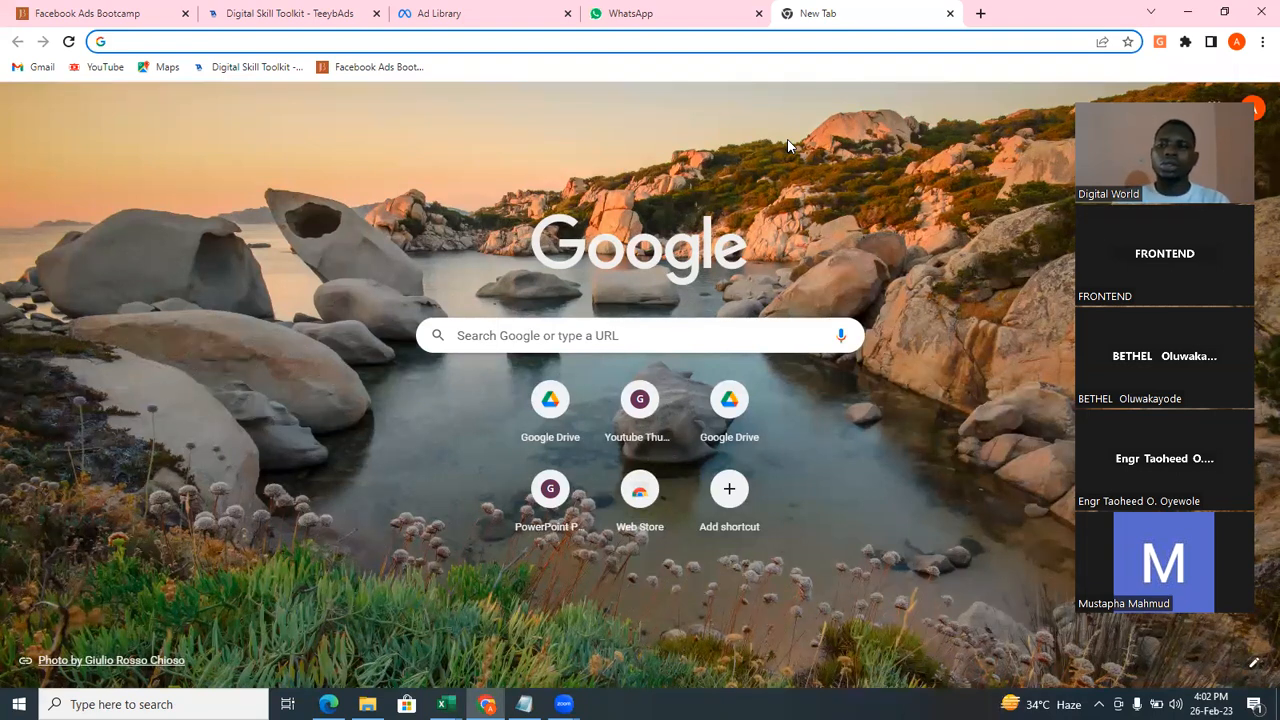
# Search Google for "y2mate video downloader" and choose the Y2mate.com: YouTube Downloader result.
pyautogui.write('y2')
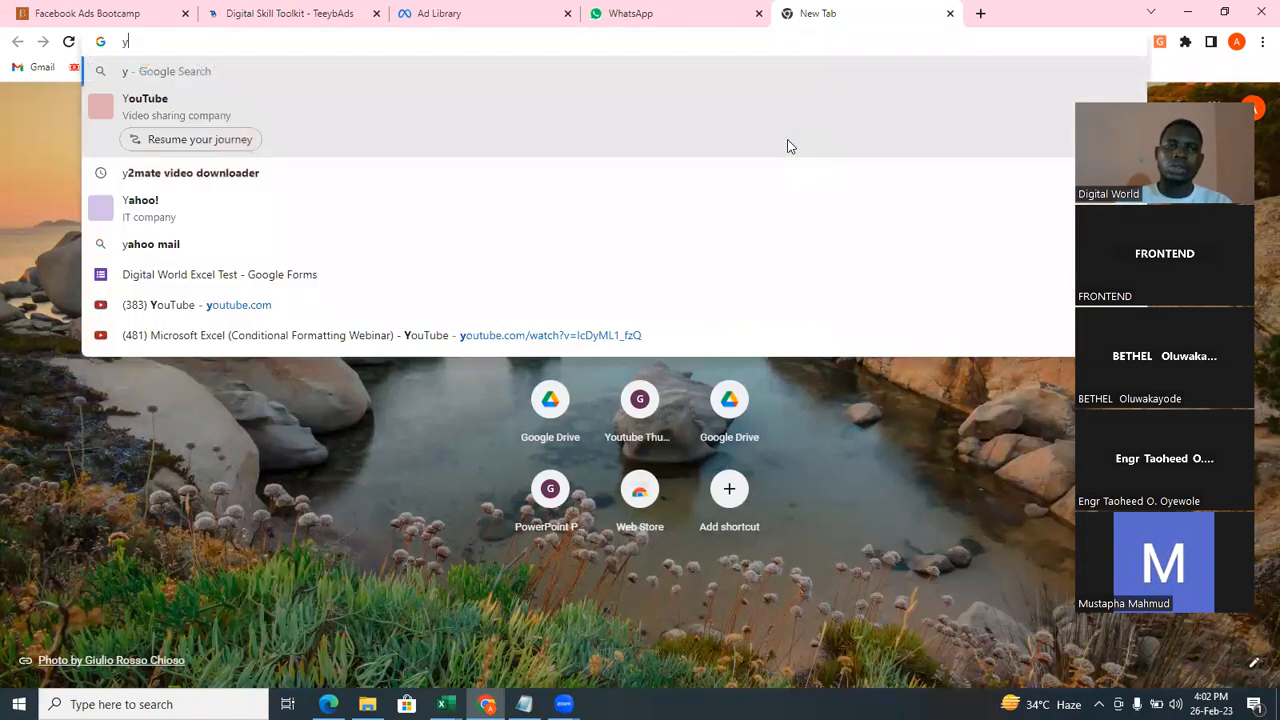
pyautogui.click(624, 95)
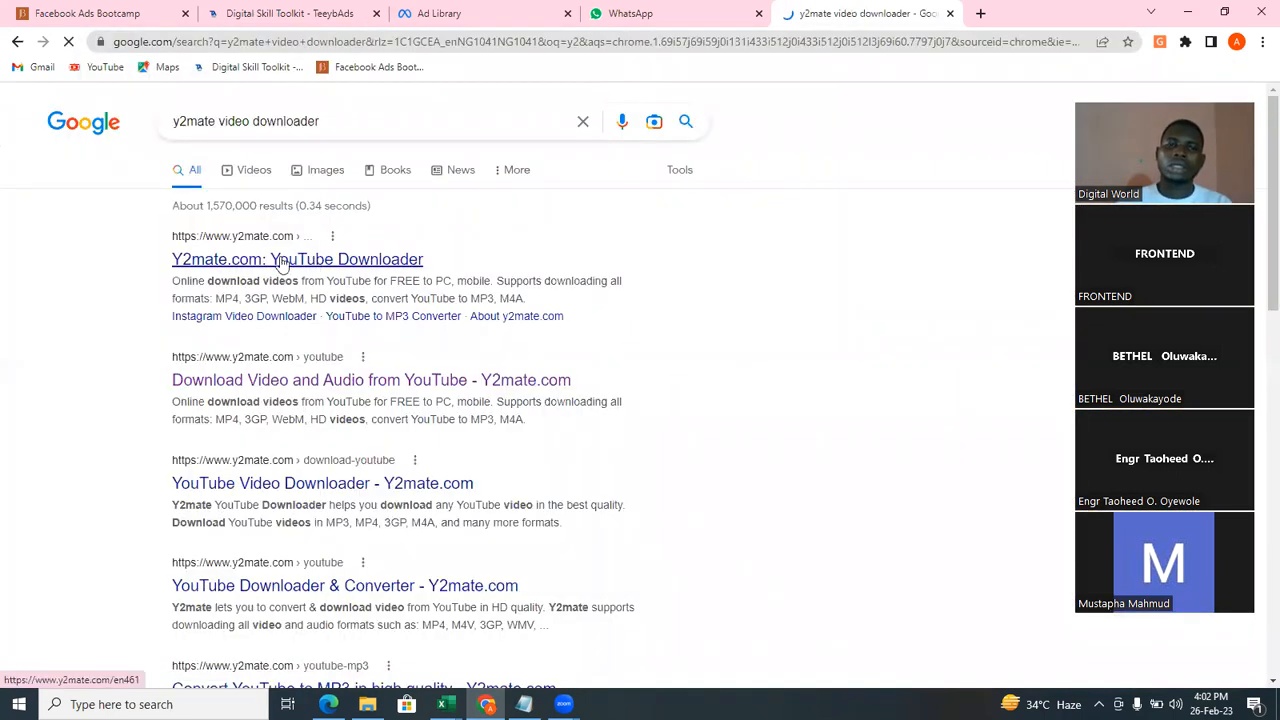
pyautogui.click(322, 262)
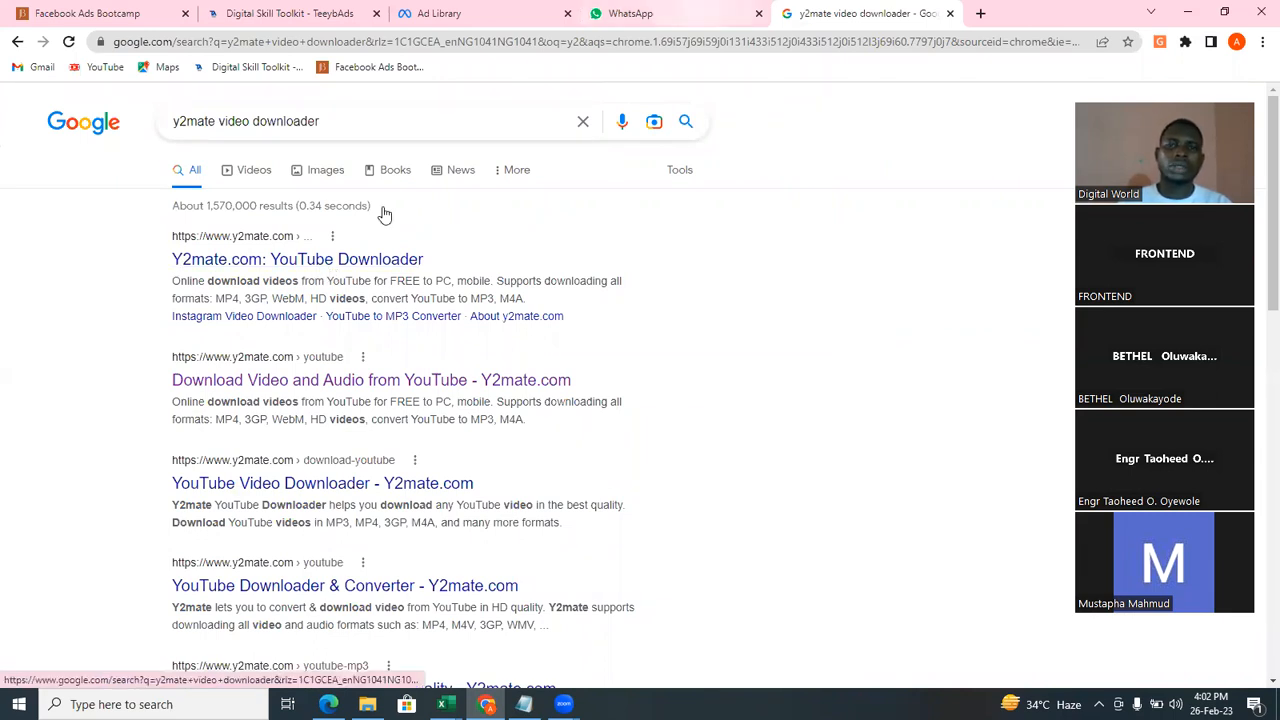
# Copy the YouTube link of the Microsoft Excel (Conditional Formatting Webinar) video from the Advance Excel Class chat in WhatsApp.
pyautogui.click(692, 14)
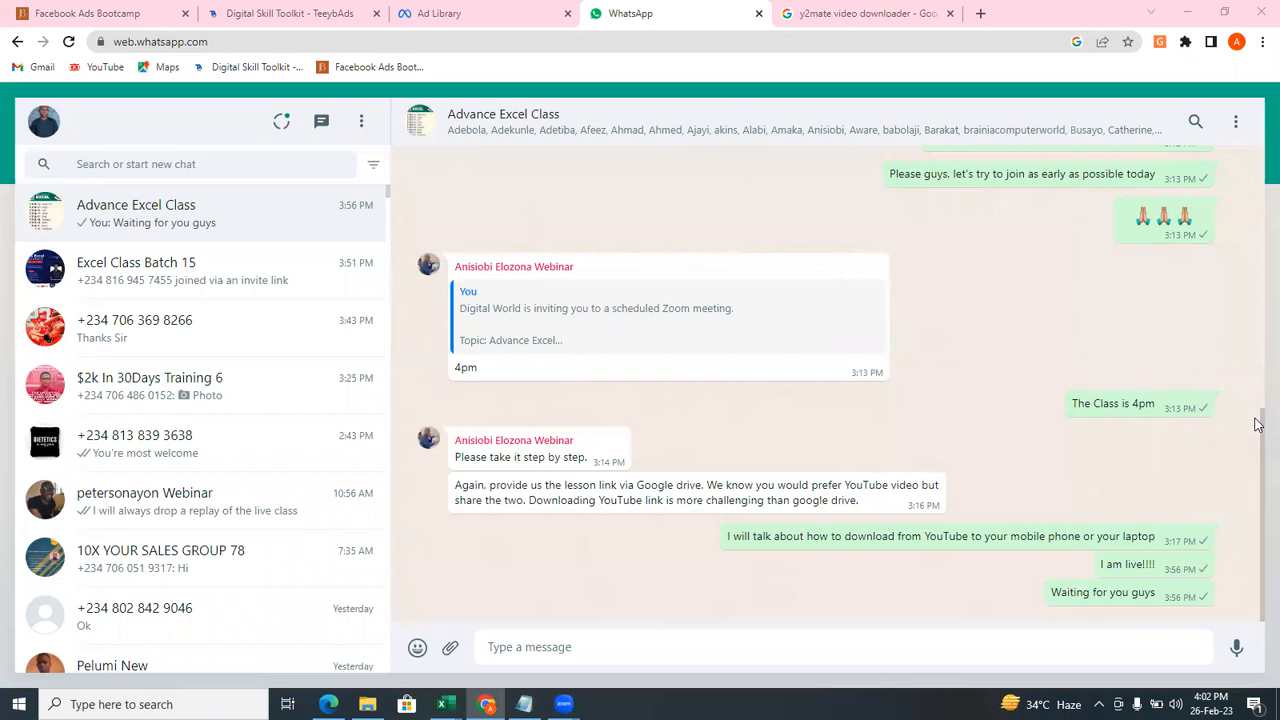
pyautogui.scroll(3, 1257, 425)
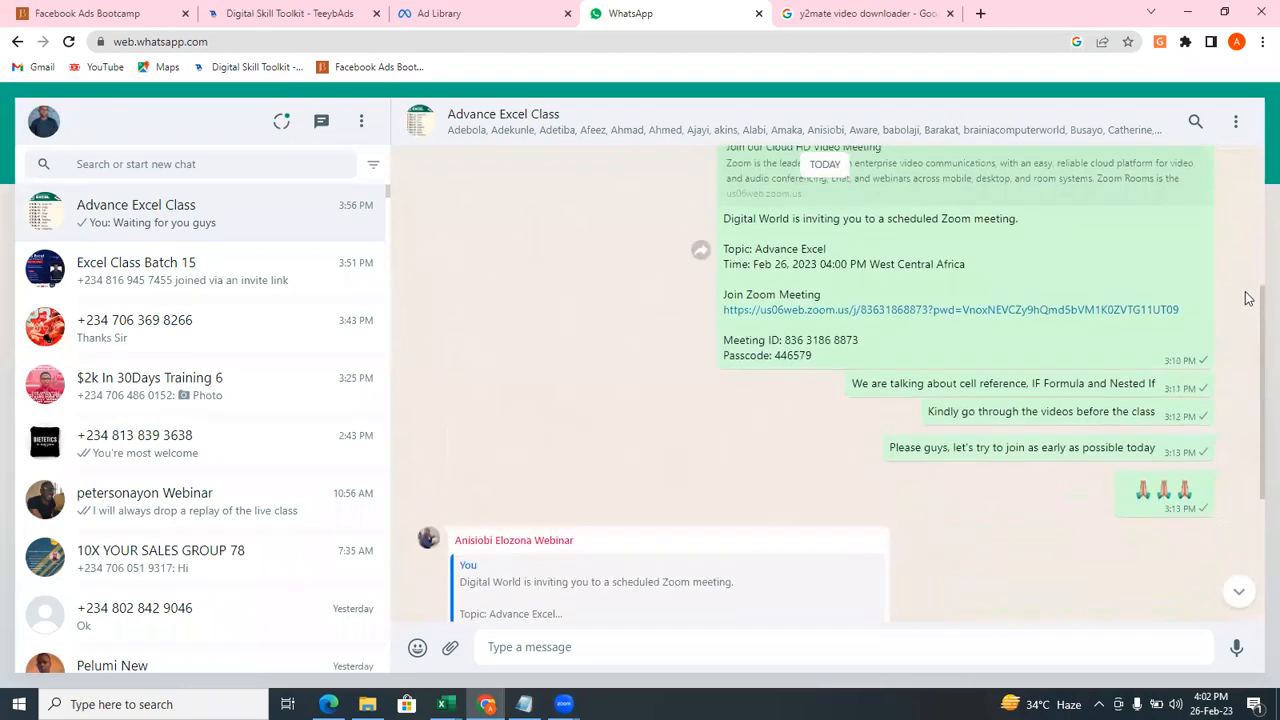
pyautogui.scroll(10, 1247, 301)
pyautogui.moveTo(1239, 105); pyautogui.dragTo(1244, 7)
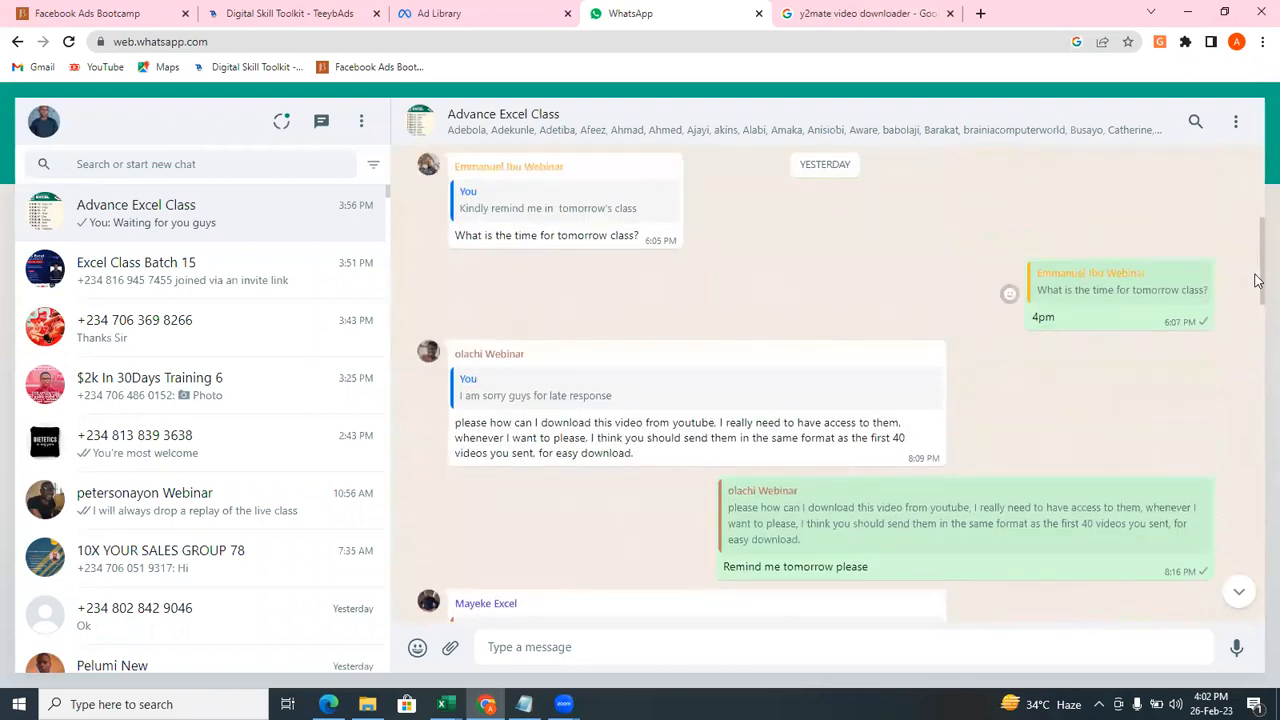
pyautogui.scroll(1, 1257, 271)
pyautogui.moveTo(1257, 271); pyautogui.dragTo(1257, 228)
pyautogui.scroll(5, 1257, 228)
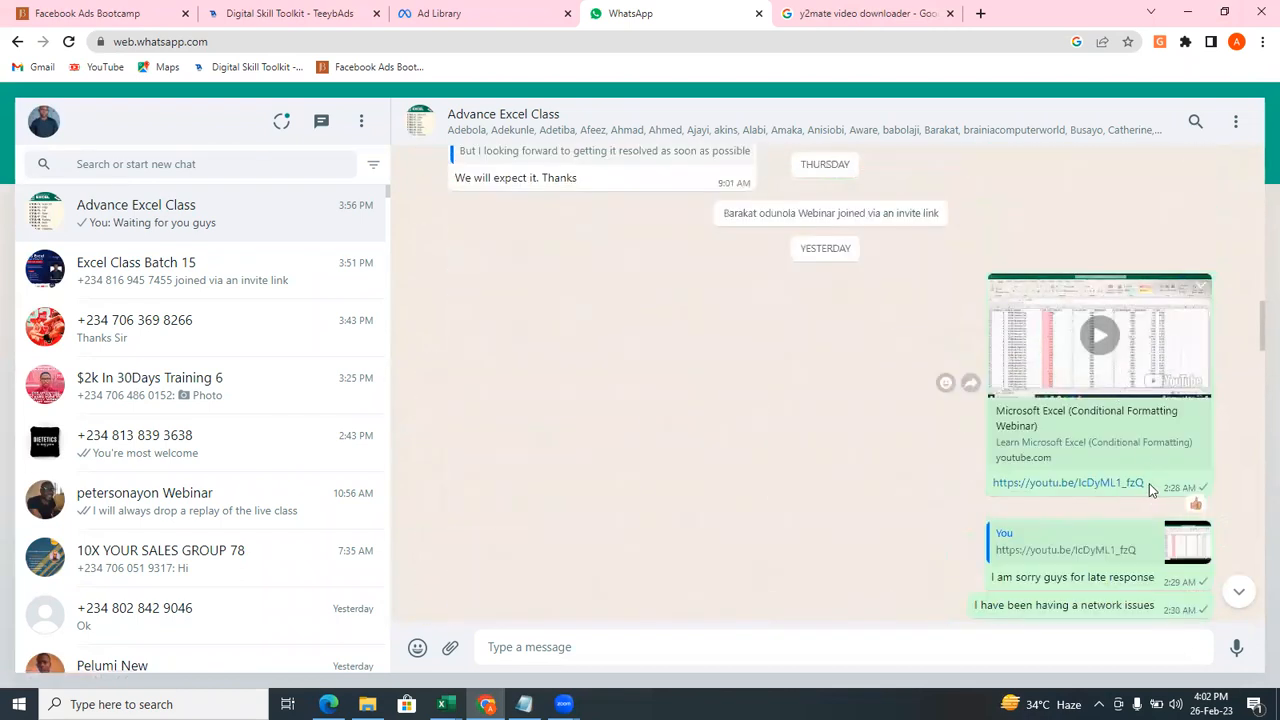
pyautogui.moveTo(1149, 483); pyautogui.dragTo(1059, 467)
pyautogui.hotkey('ctrl', 'c')
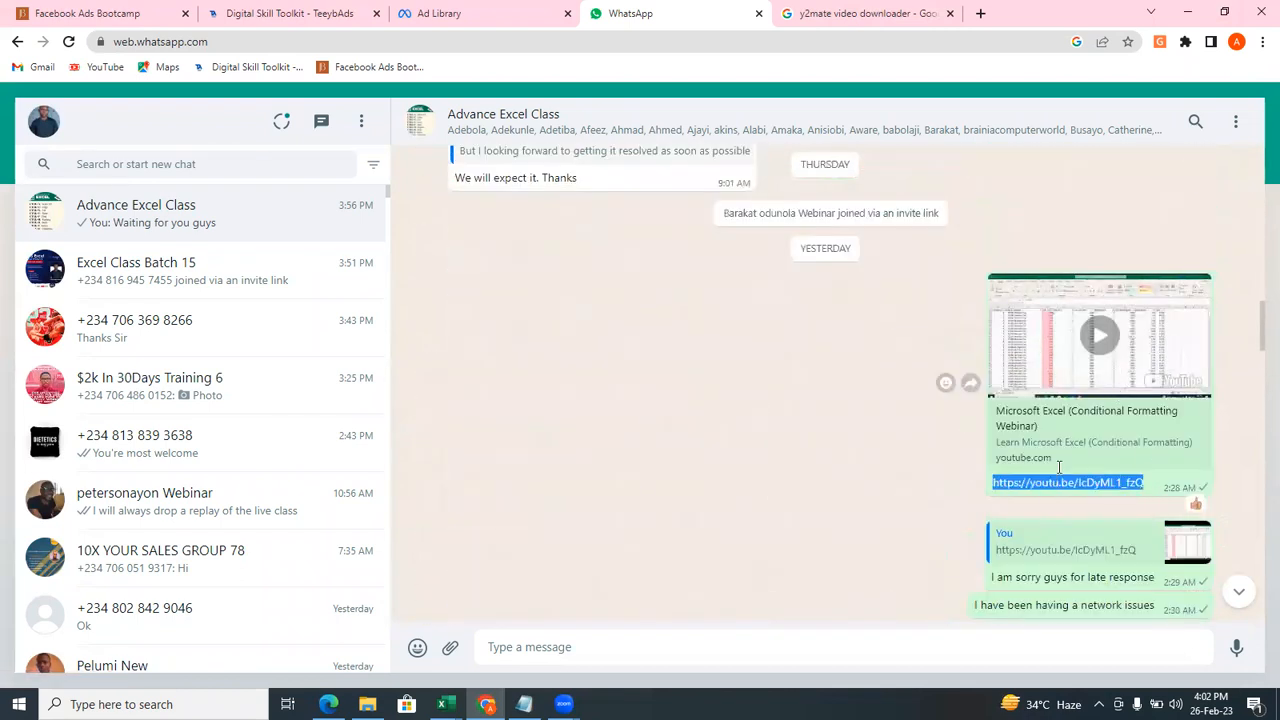
pyautogui.rightClick(1005, 486)
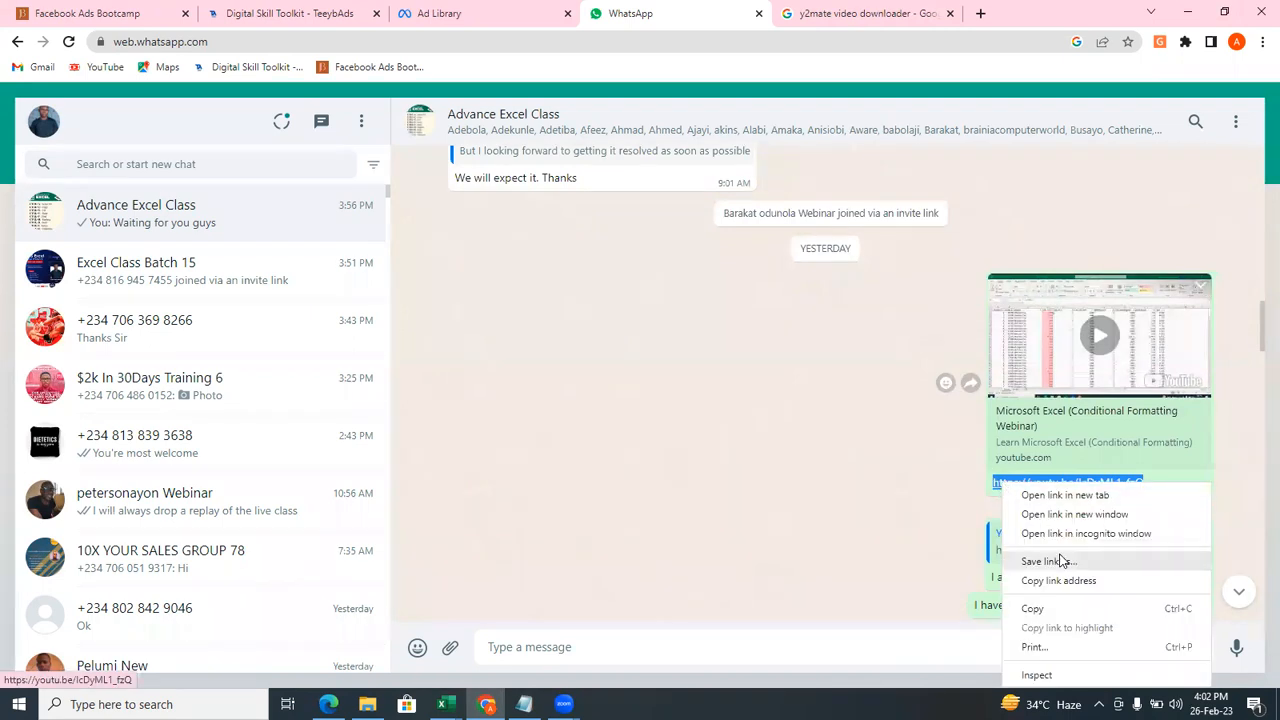
pyautogui.click(1043, 608)
# Open the Y2mate.com YouTube Downloader result and paste the copied webinar link into its link box.
pyautogui.click(805, 13)
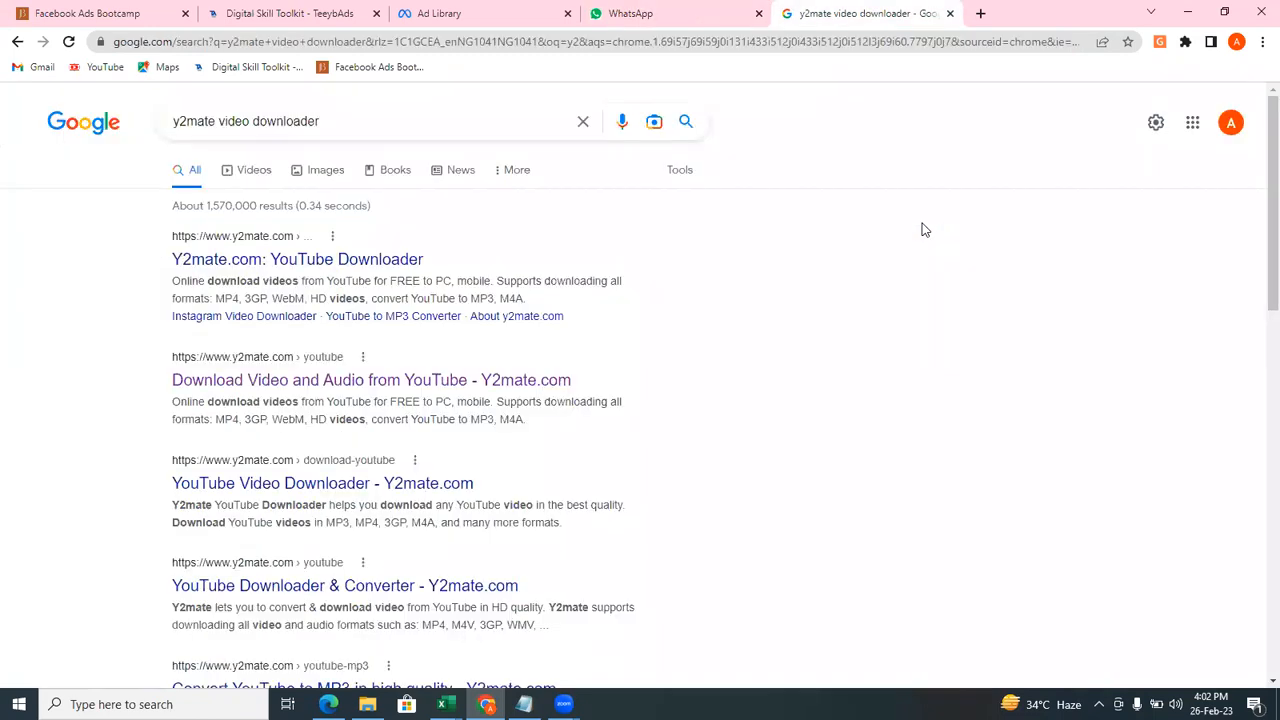
pyautogui.click(248, 257)
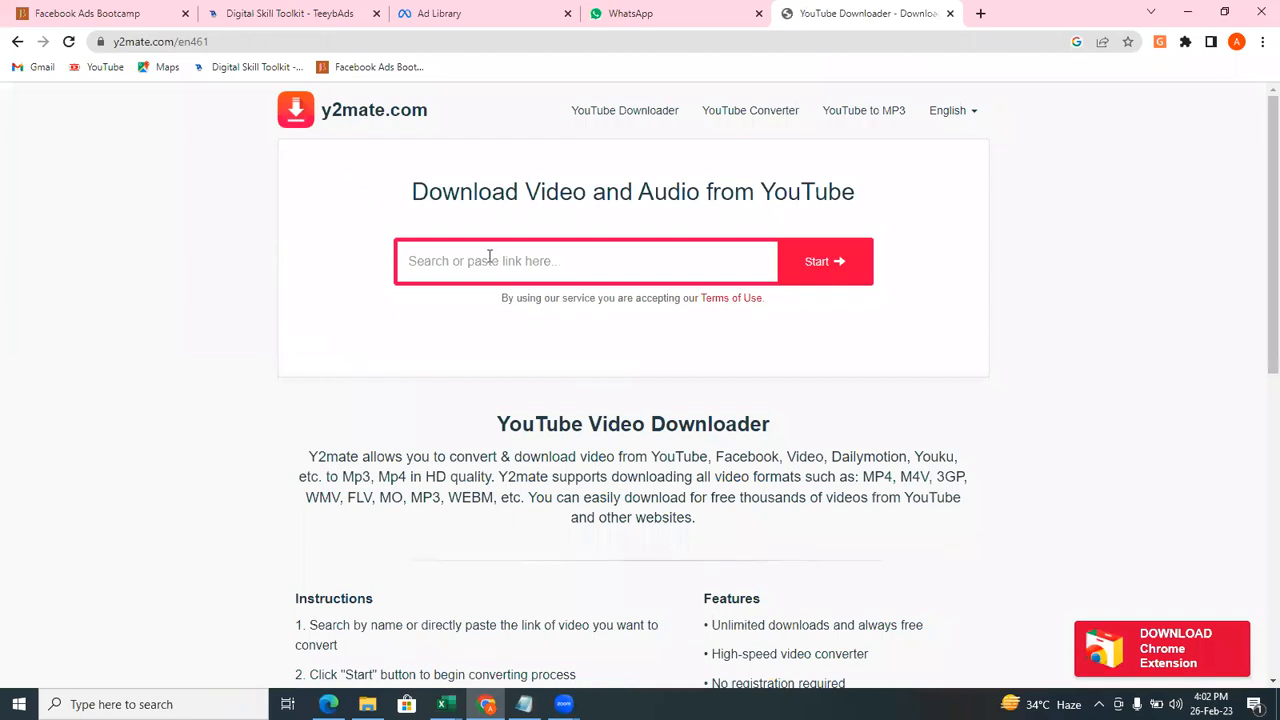
pyautogui.click(489, 257)
pyautogui.moveTo(564, 704)
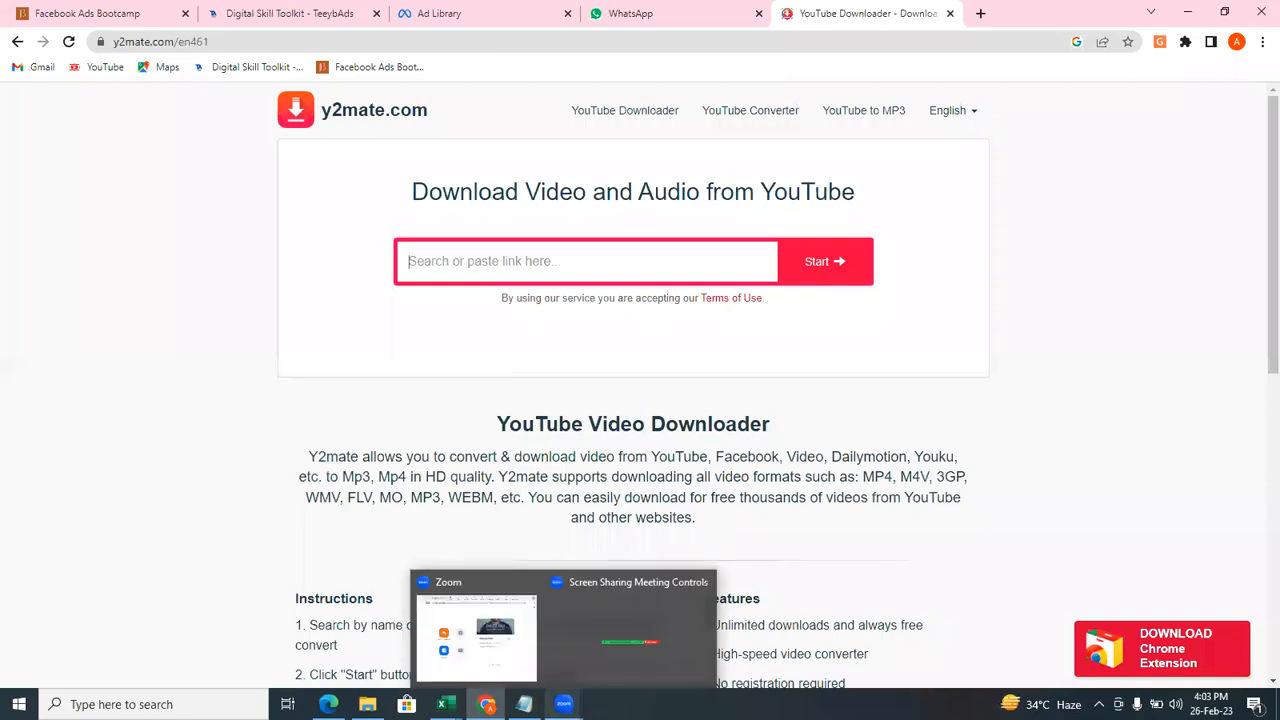
pyautogui.click(589, 637)
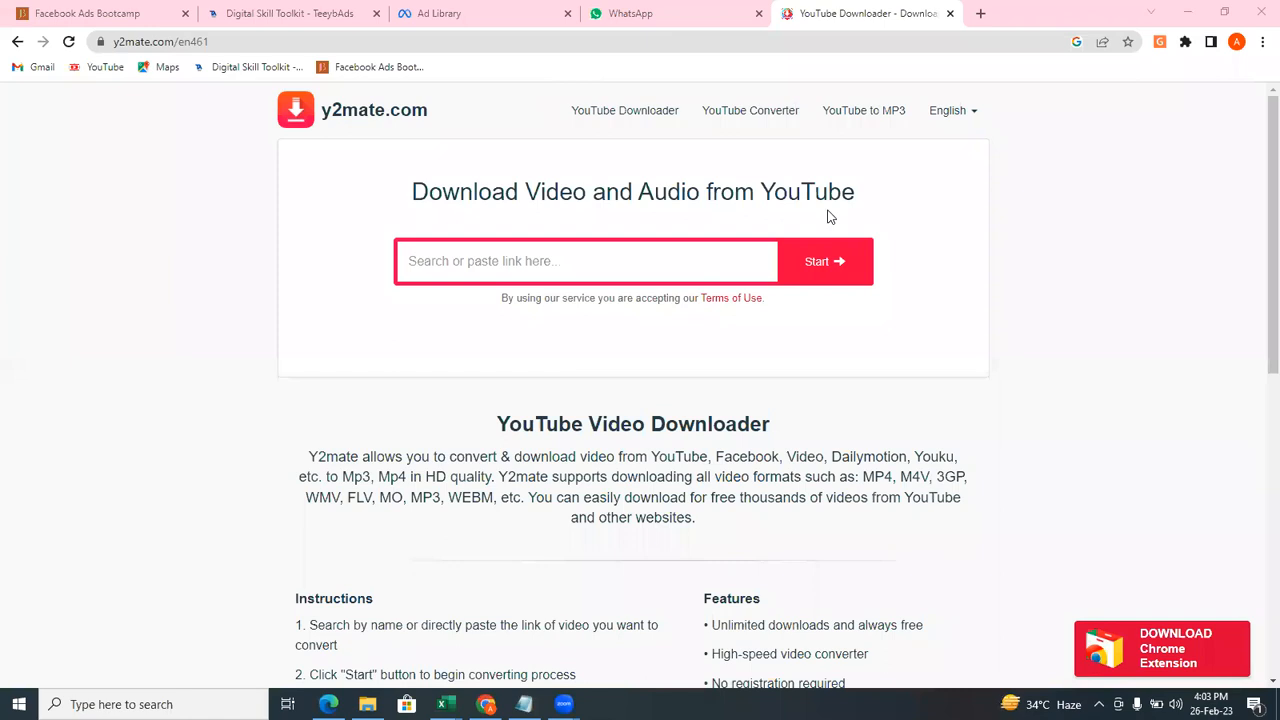
pyautogui.click(471, 268)
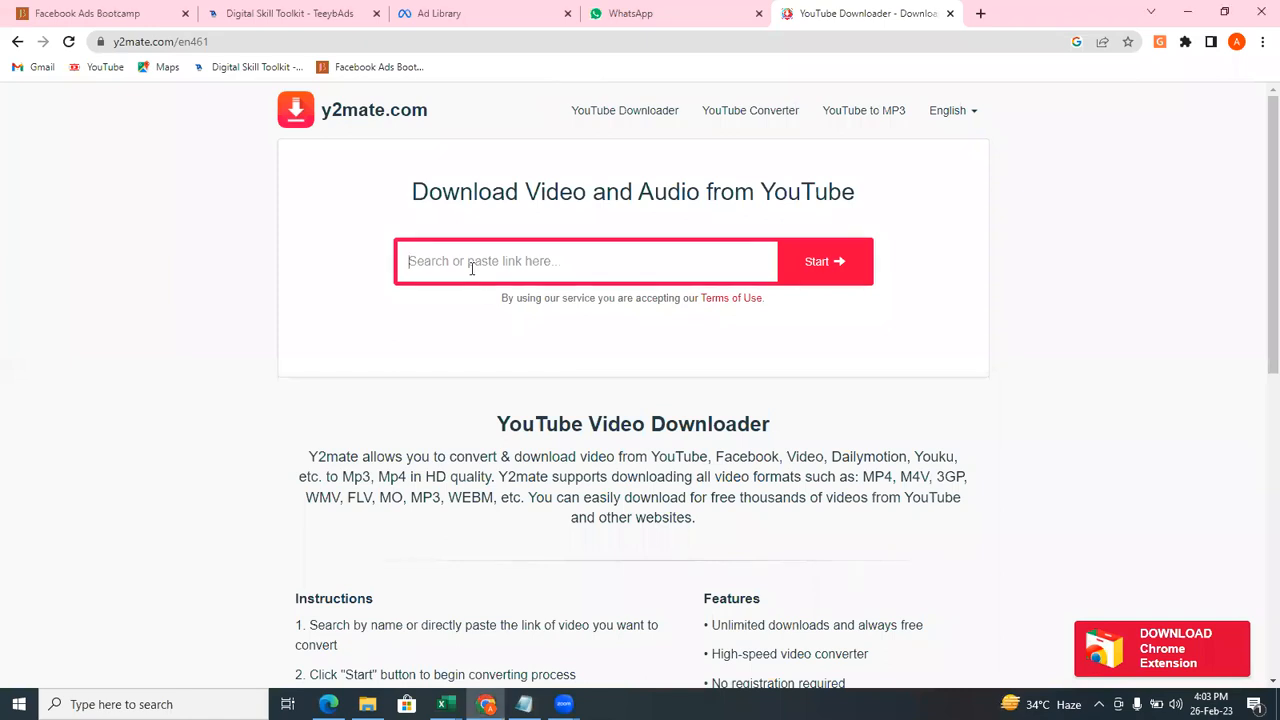
pyautogui.hotkey('ctrl', 'v')
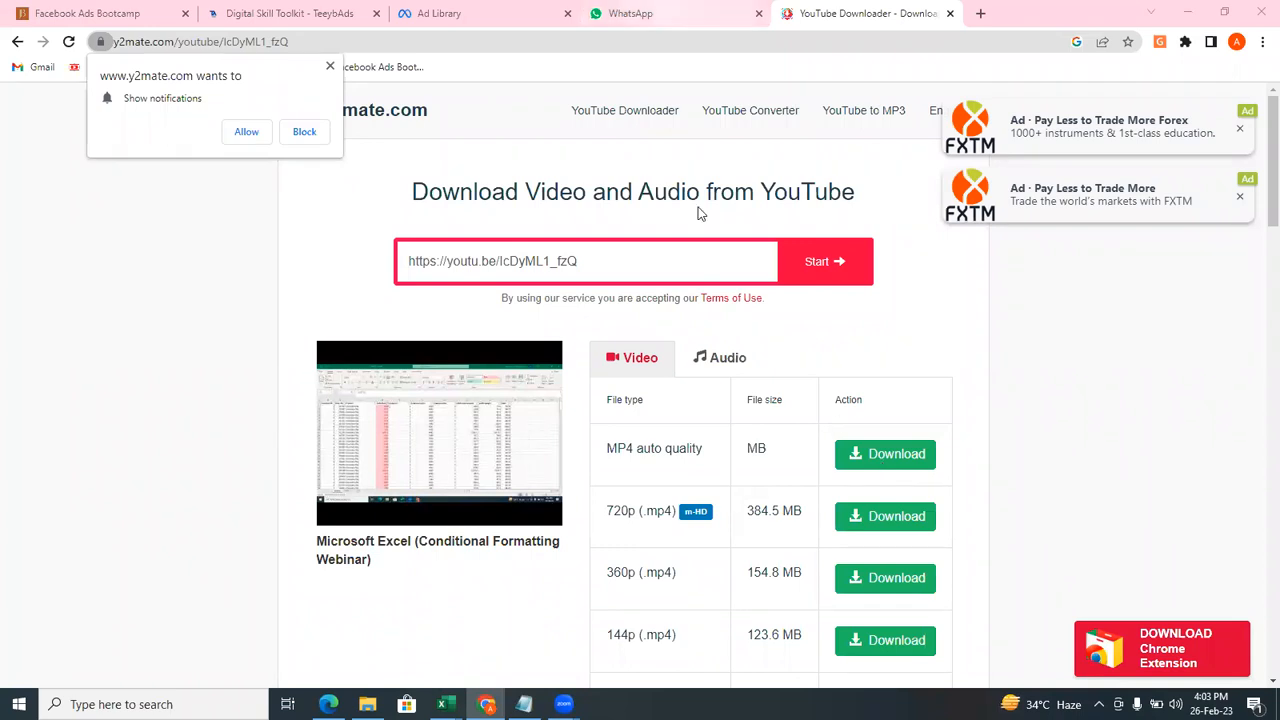
# Try to download the webinar video as 720p MP4, closing the advertising tab and pop-up.
pyautogui.click(860, 516)
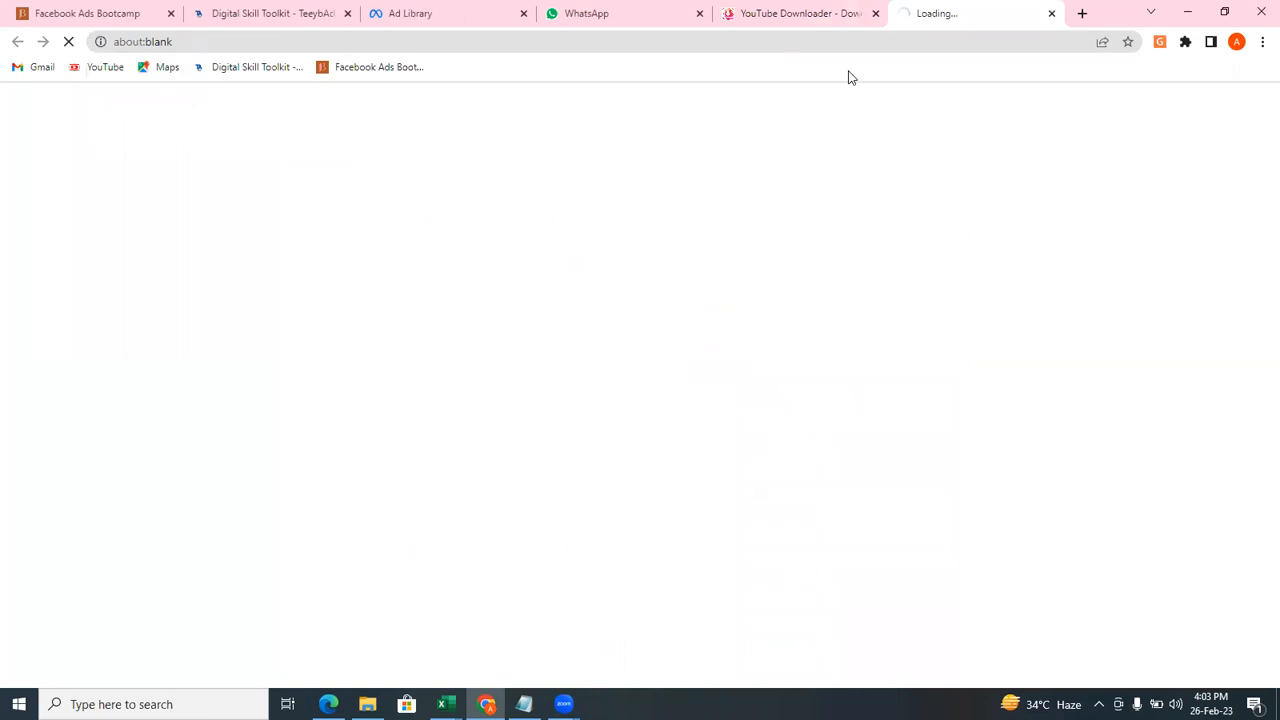
pyautogui.click(1051, 13)
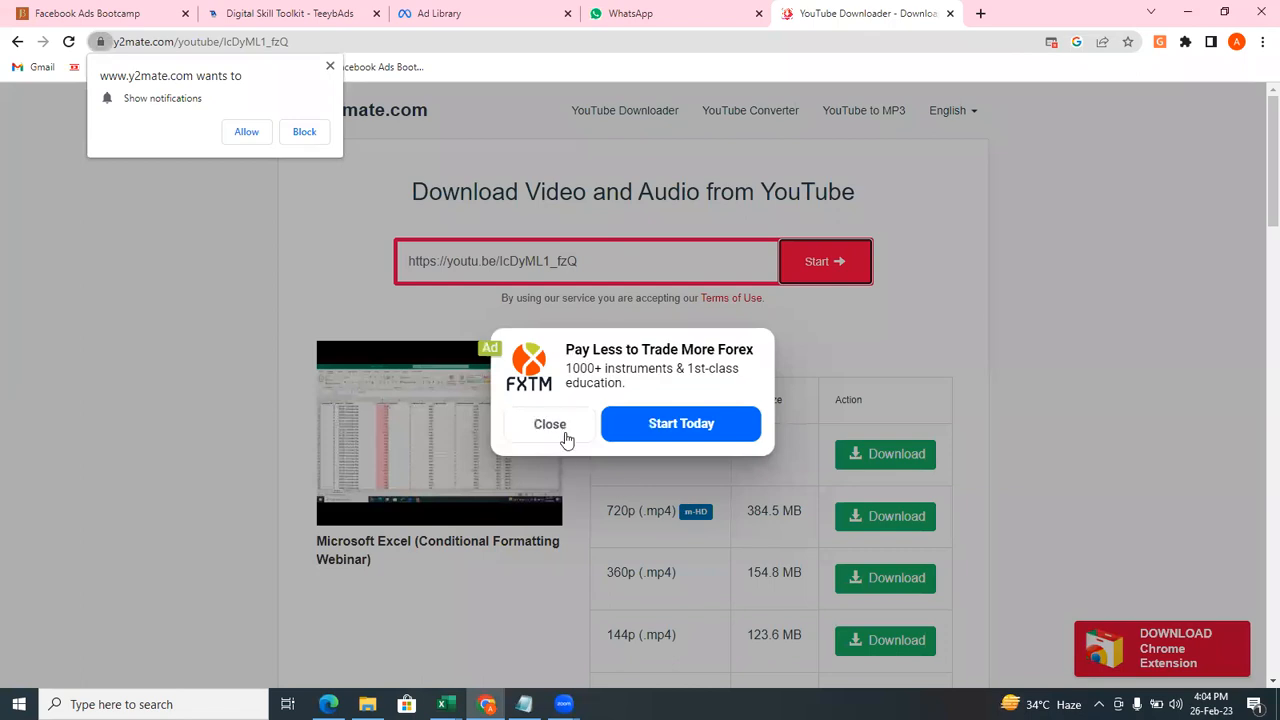
pyautogui.click(565, 432)
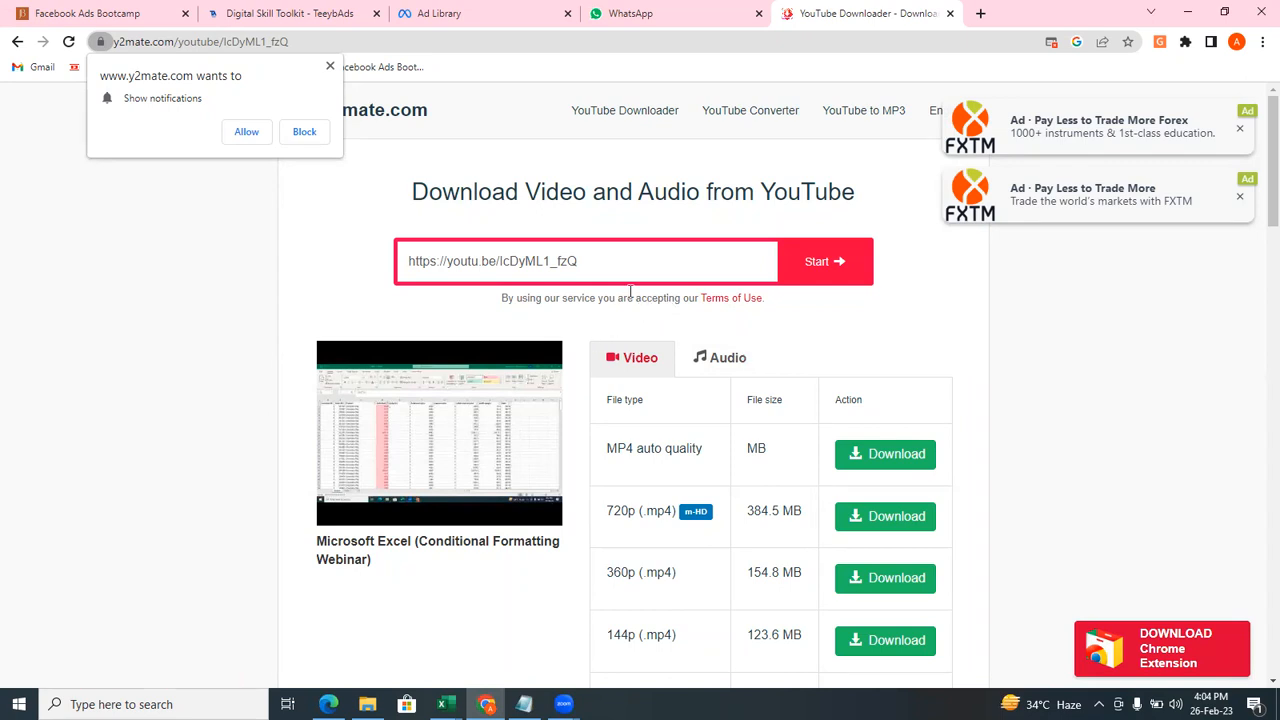
pyautogui.click(604, 272)
pyautogui.moveTo(604, 272); pyautogui.dragTo(477, 256)
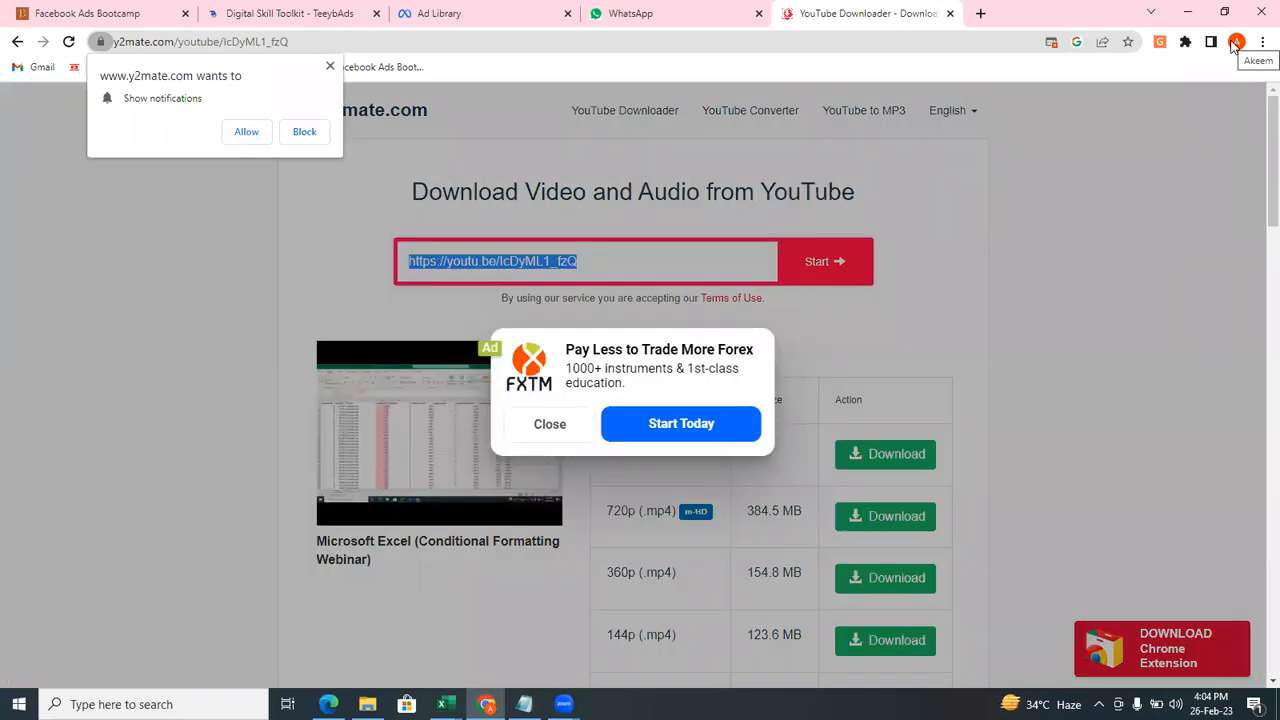
pyautogui.click(1236, 42)
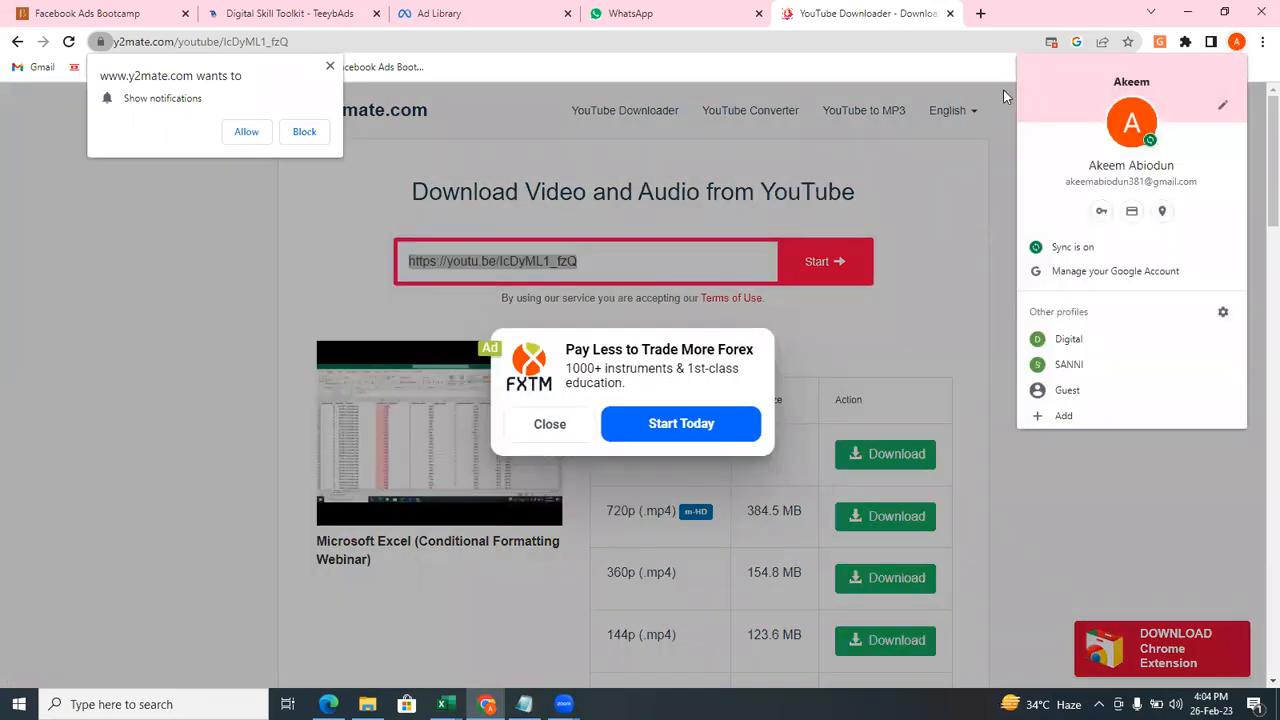
# Open YouTube in a new tab, start the video "How to make logo in photoshop | Photoshop Logo Design Tutorial", skip its ad and pause it.
pyautogui.click(980, 13)
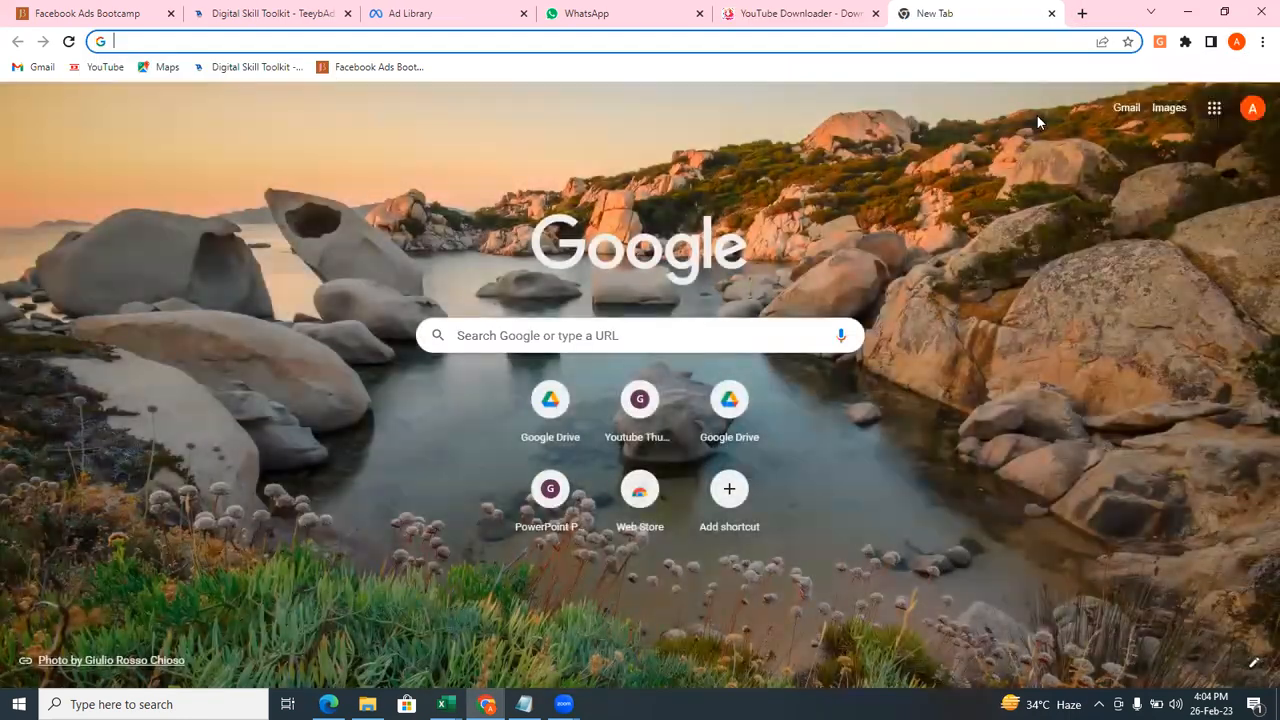
pyautogui.click(1038, 122)
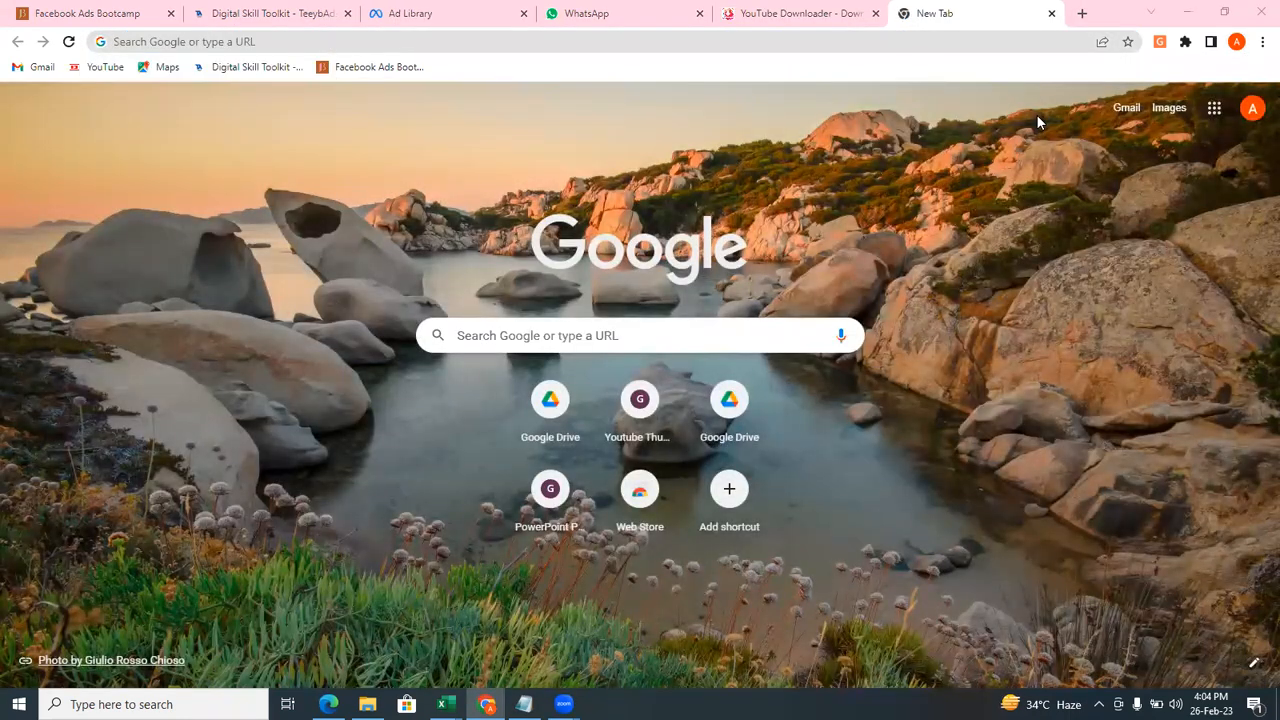
pyautogui.click(1215, 112)
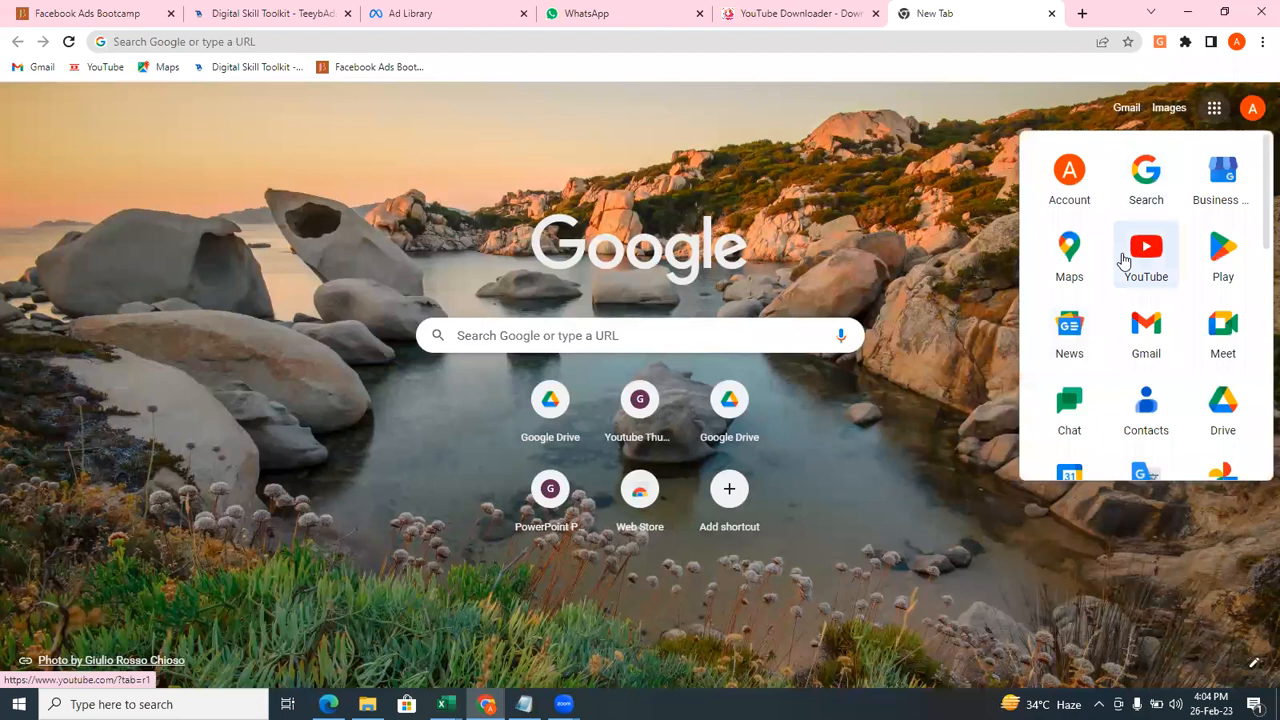
pyautogui.click(1124, 260)
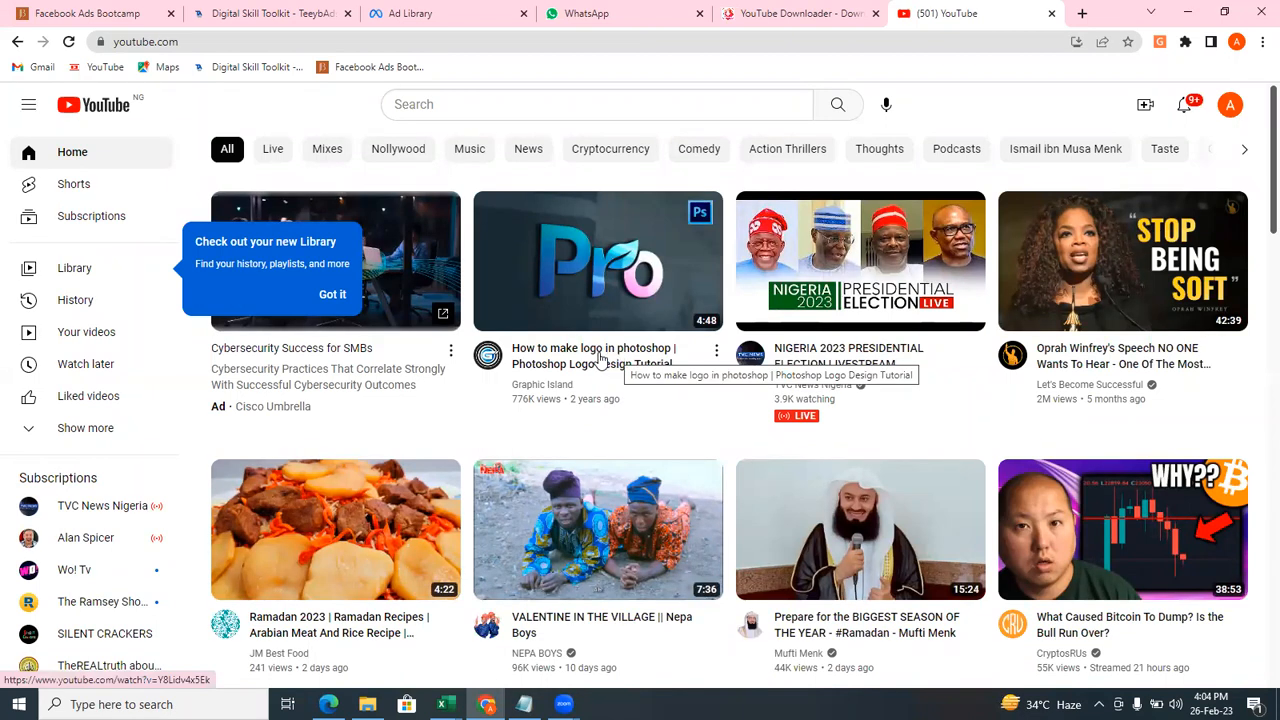
pyautogui.click(600, 360)
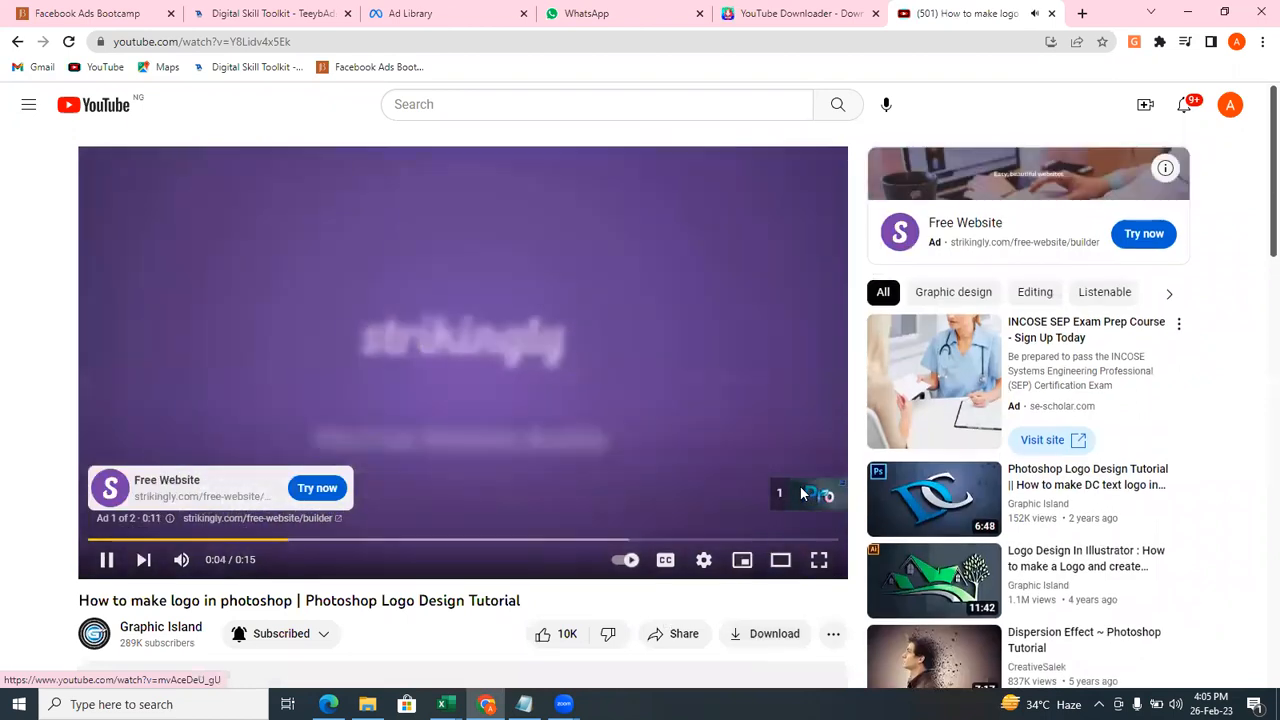
pyautogui.click(803, 494)
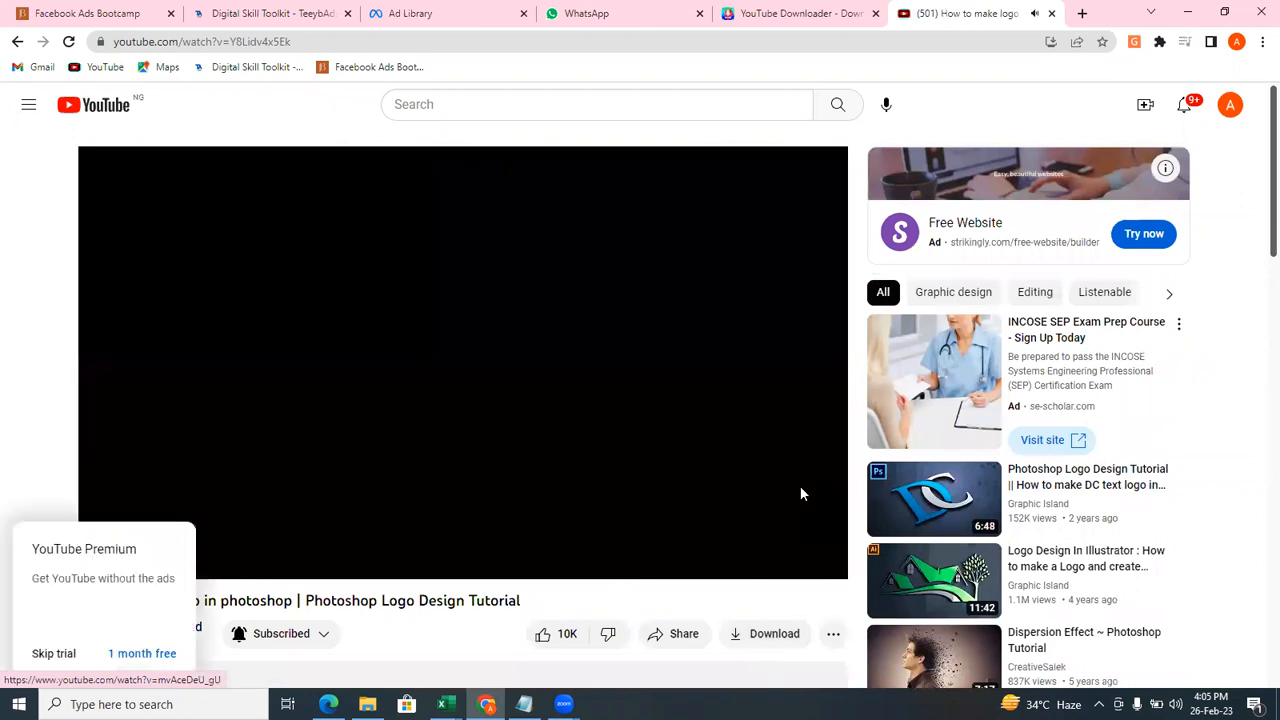
pyautogui.click(441, 437)
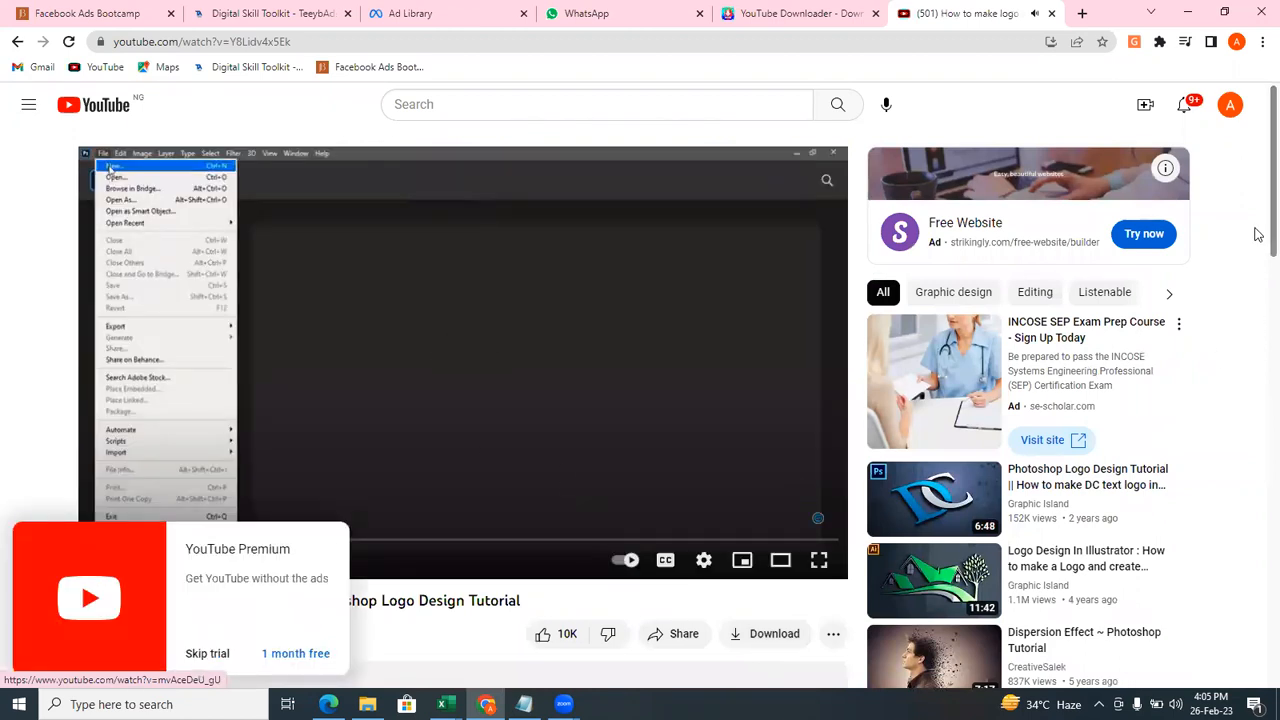
# Copy the full web address of the Photoshop logo design video.
pyautogui.scroll(-1, 1257, 245)
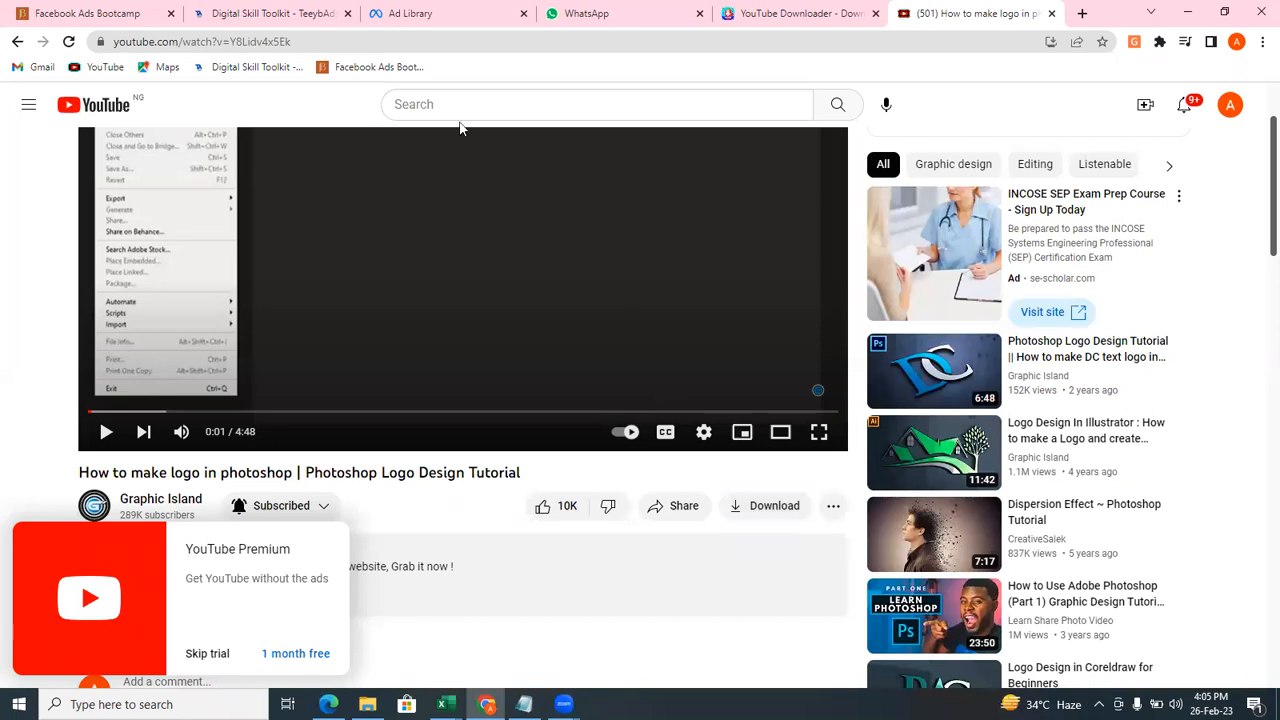
pyautogui.hotkey('ctrl', 'l')
pyautogui.moveTo(354, 42); pyautogui.dragTo(113, 44)
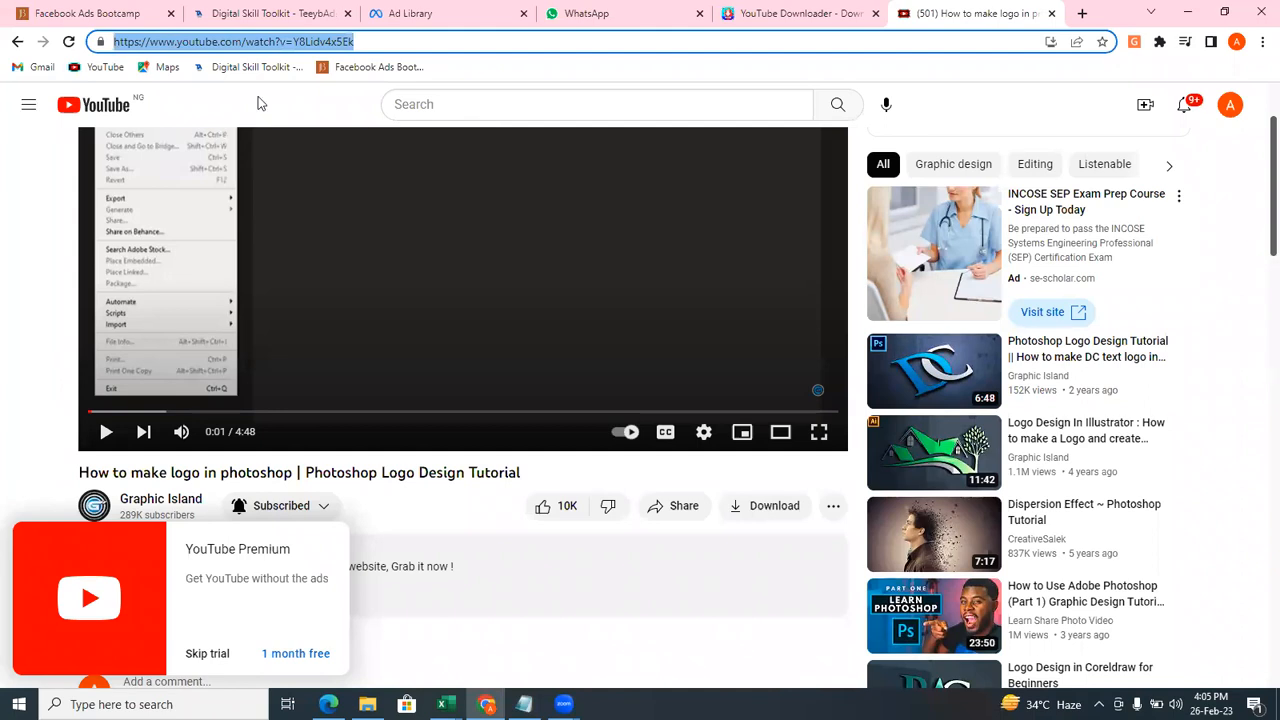
pyautogui.rightClick(320, 42)
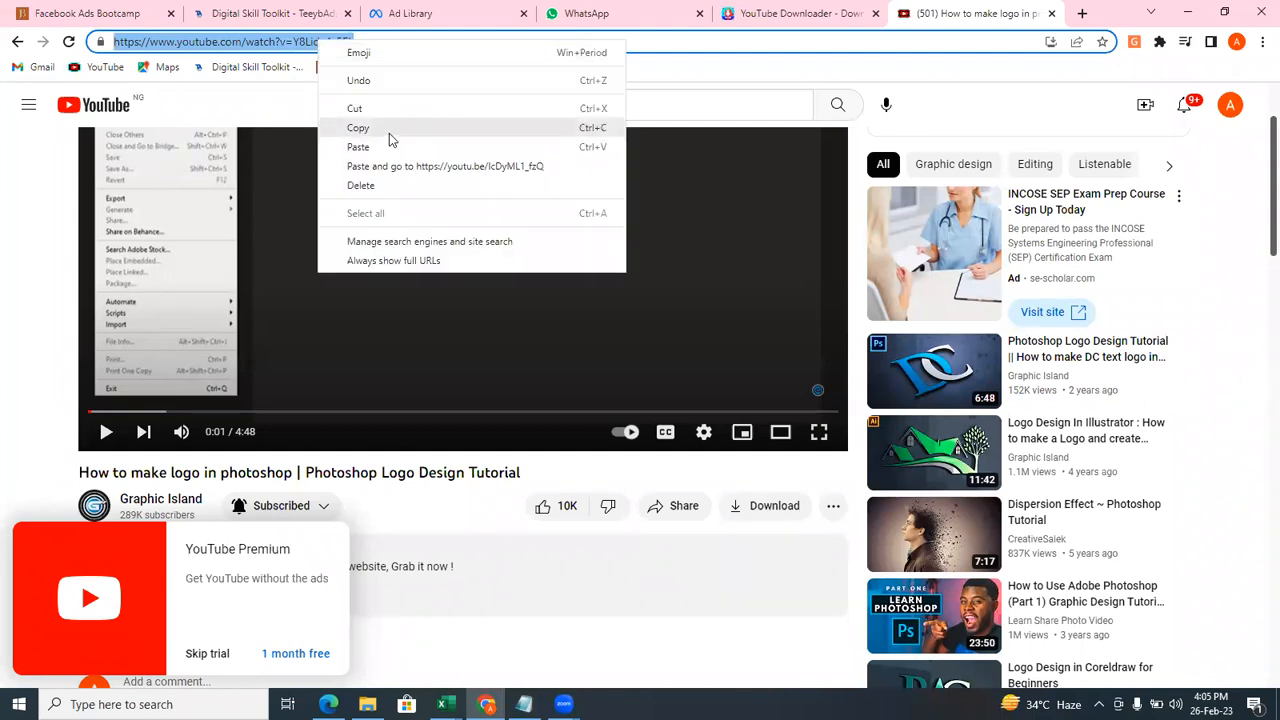
pyautogui.click(358, 128)
# Return to the Y2mate page and dismiss its advertising pop-up and the betting site tab.
pyautogui.hotkey('ctrl', 'shift', 'Tab')
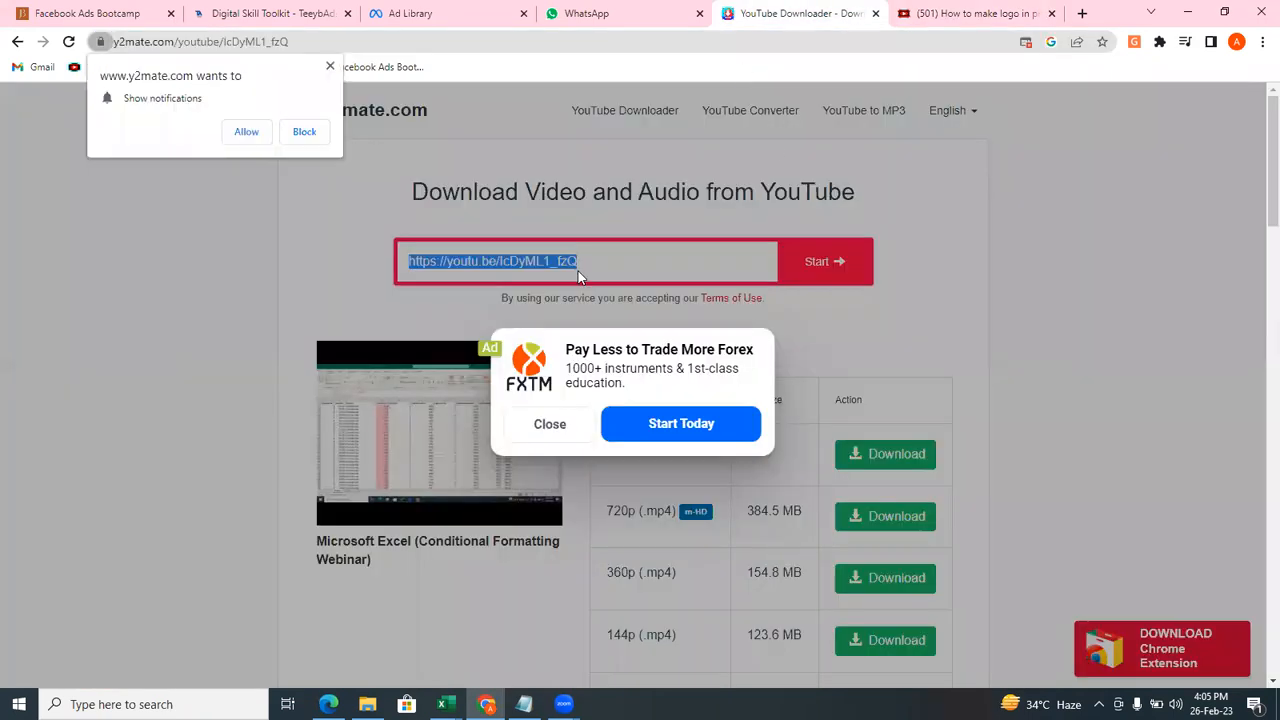
pyautogui.click(561, 430)
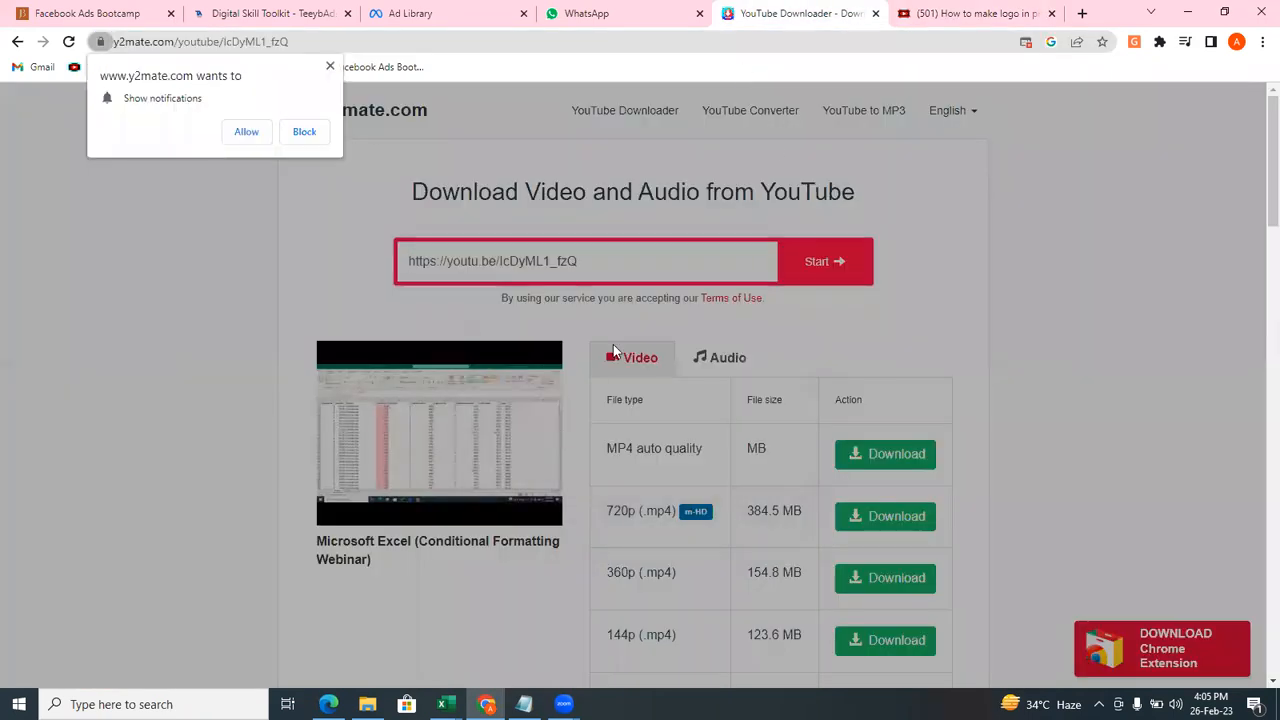
pyautogui.click(613, 266)
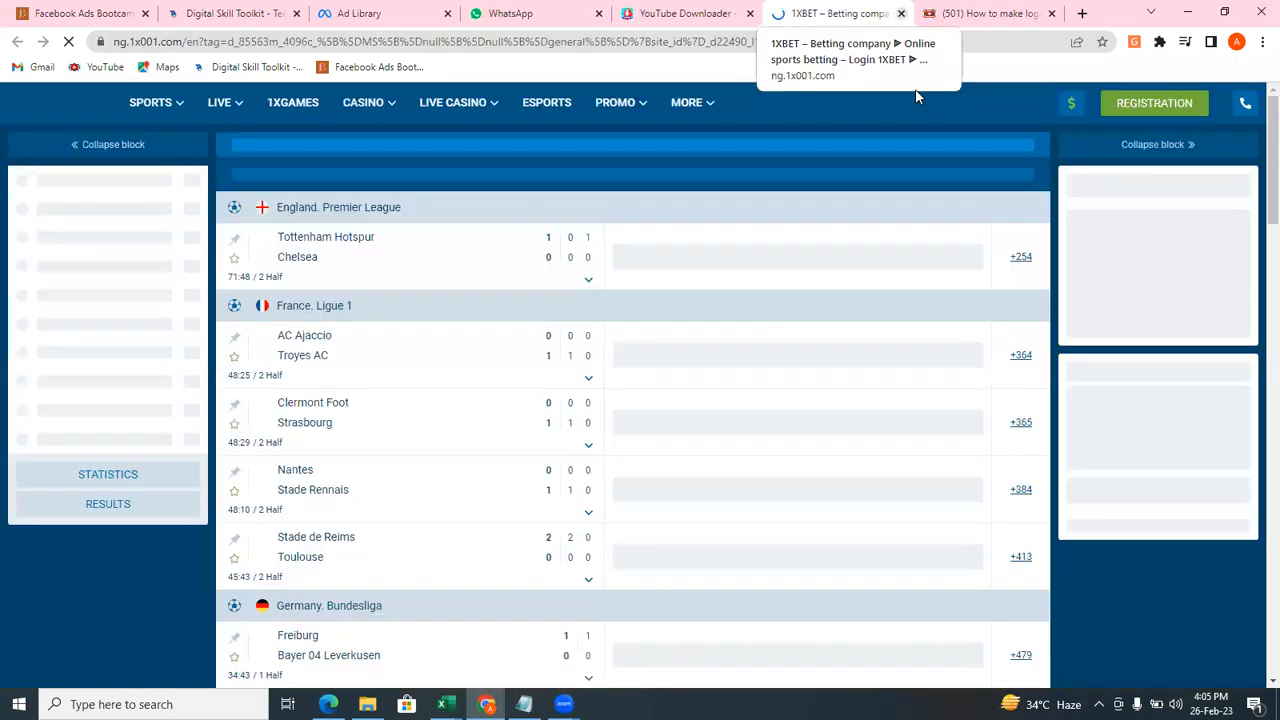
pyautogui.hotkey('ctrl', 'w')
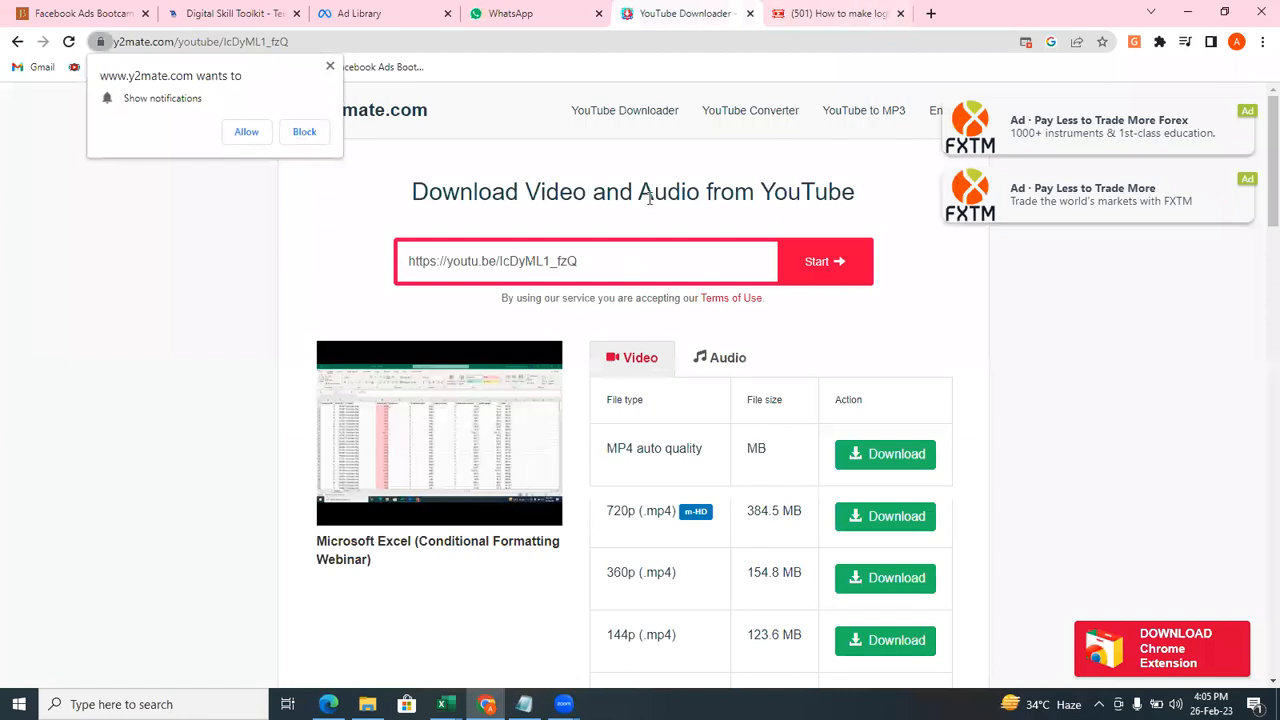
# Replace the webinar link in the Y2mate link box with the copied Photoshop logo design video address.
pyautogui.doubleClick(625, 267)
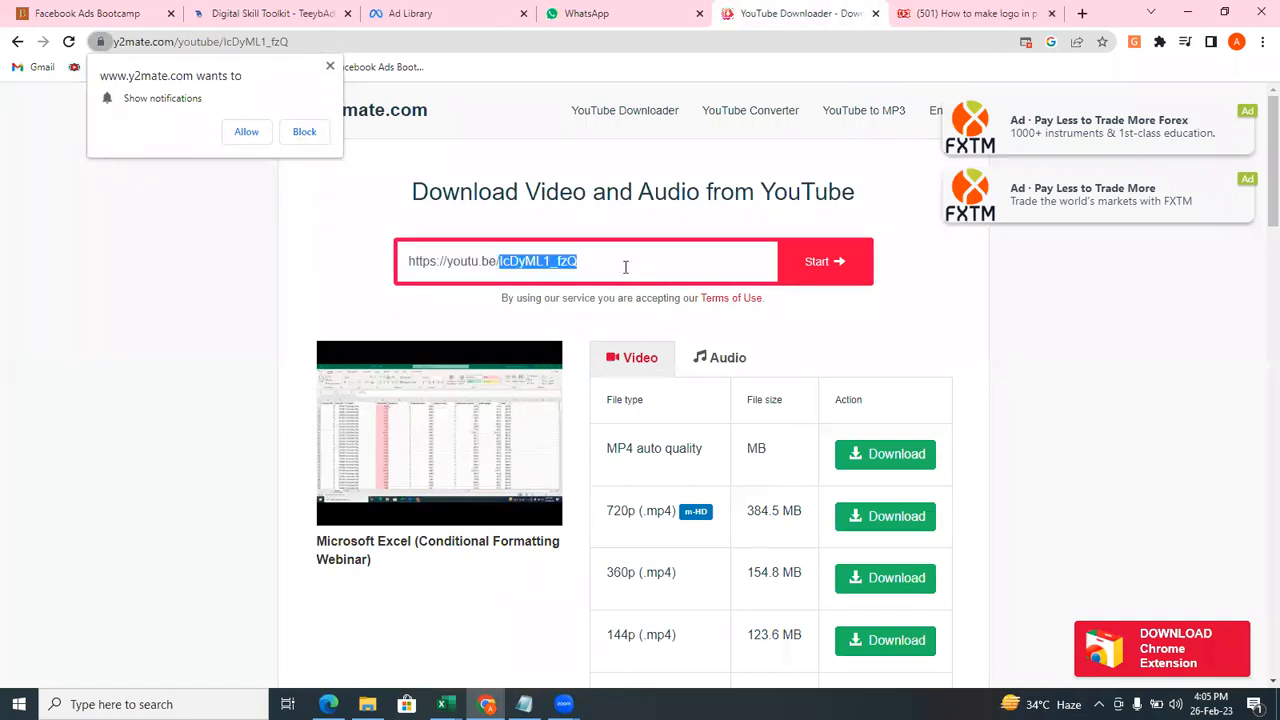
pyautogui.press('BackSpace')
pyautogui.press('BackSpace')
pyautogui.press('BackSpace')
pyautogui.press('BackSpace')
pyautogui.press('BackSpace')
pyautogui.press('BackSpace')
pyautogui.press('BackSpace')
pyautogui.press('BackSpace')
pyautogui.press('BackSpace')
pyautogui.press('BackSpace')
pyautogui.press('BackSpace')
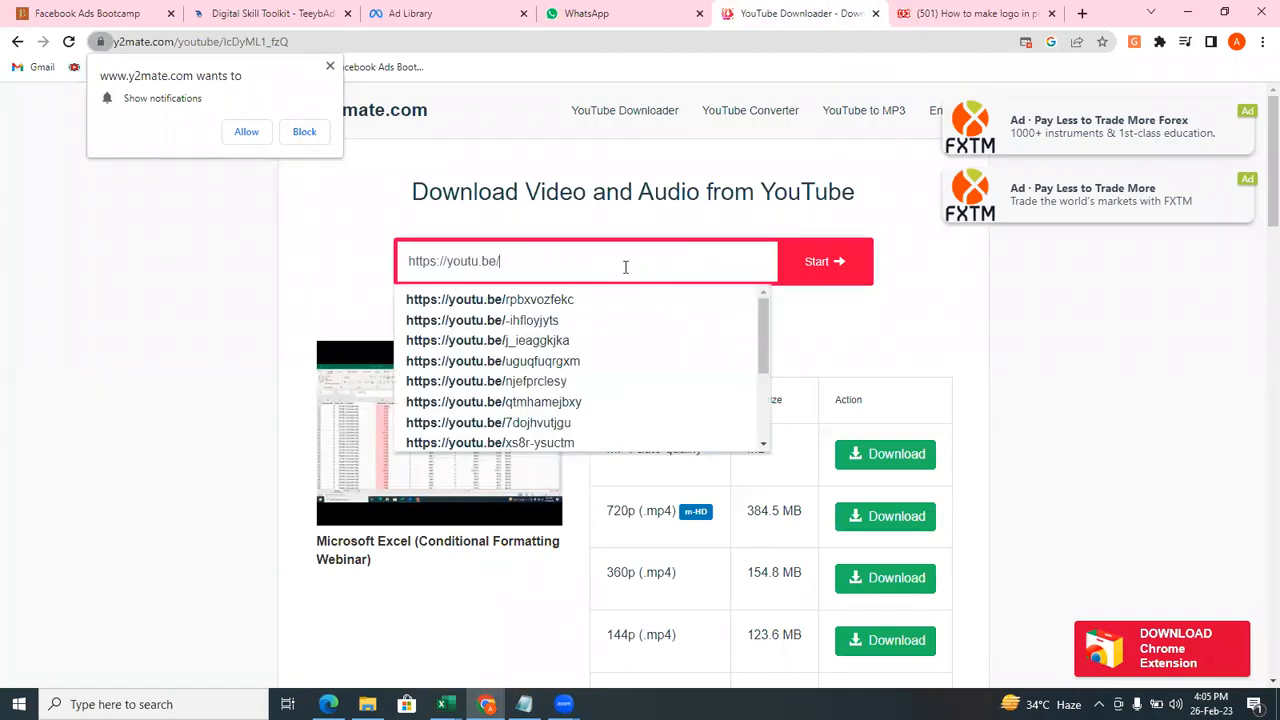
pyautogui.press('BackSpace')
pyautogui.press('BackSpace')
pyautogui.press('BackSpace')
pyautogui.press('BackSpace')
pyautogui.press('BackSpace')
pyautogui.press('BackSpace')
pyautogui.press('BackSpace')
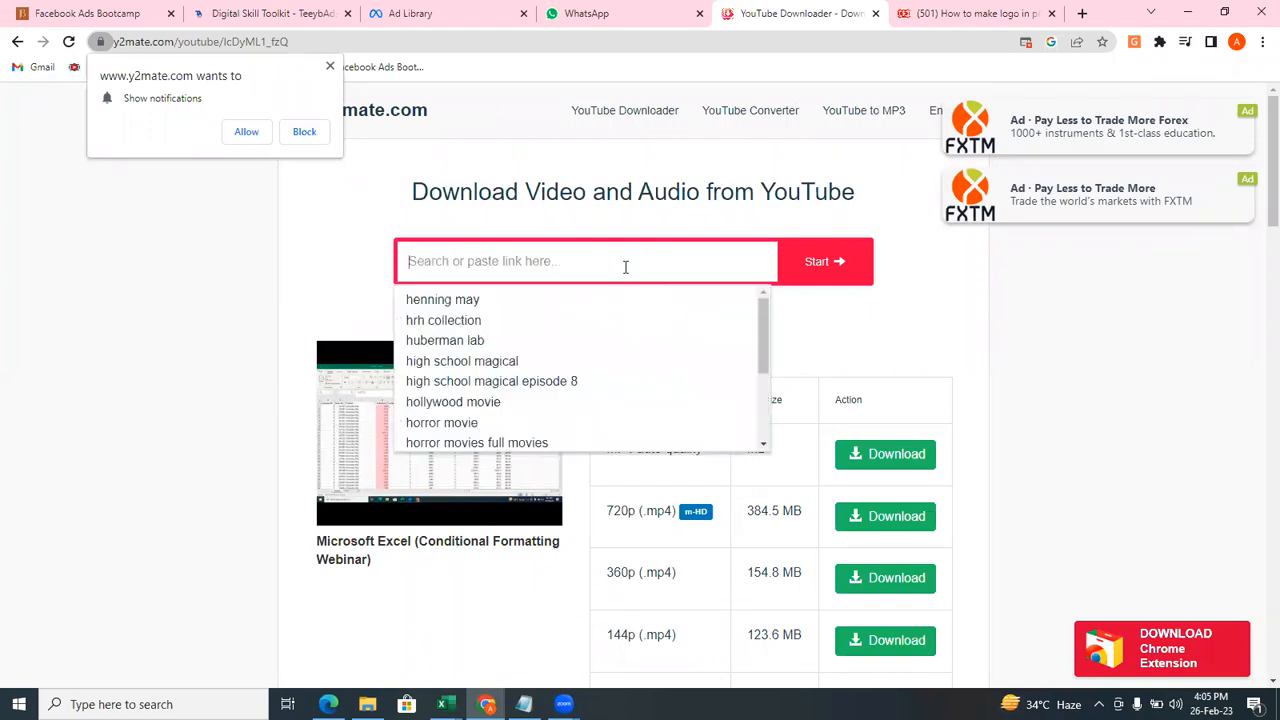
pyautogui.hotkey('ctrl', 'v')
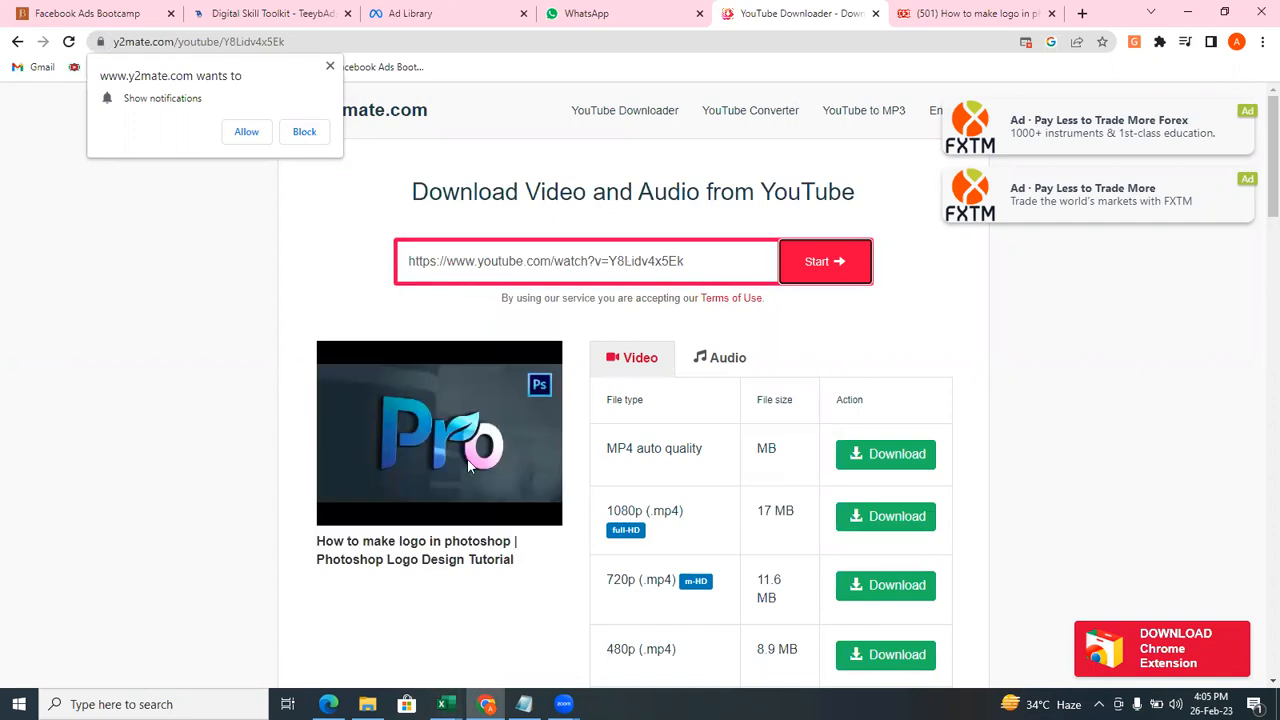
# Download the Photoshop logo design video as MP4 auto quality and close the advertising tab.
pyautogui.click(866, 463)
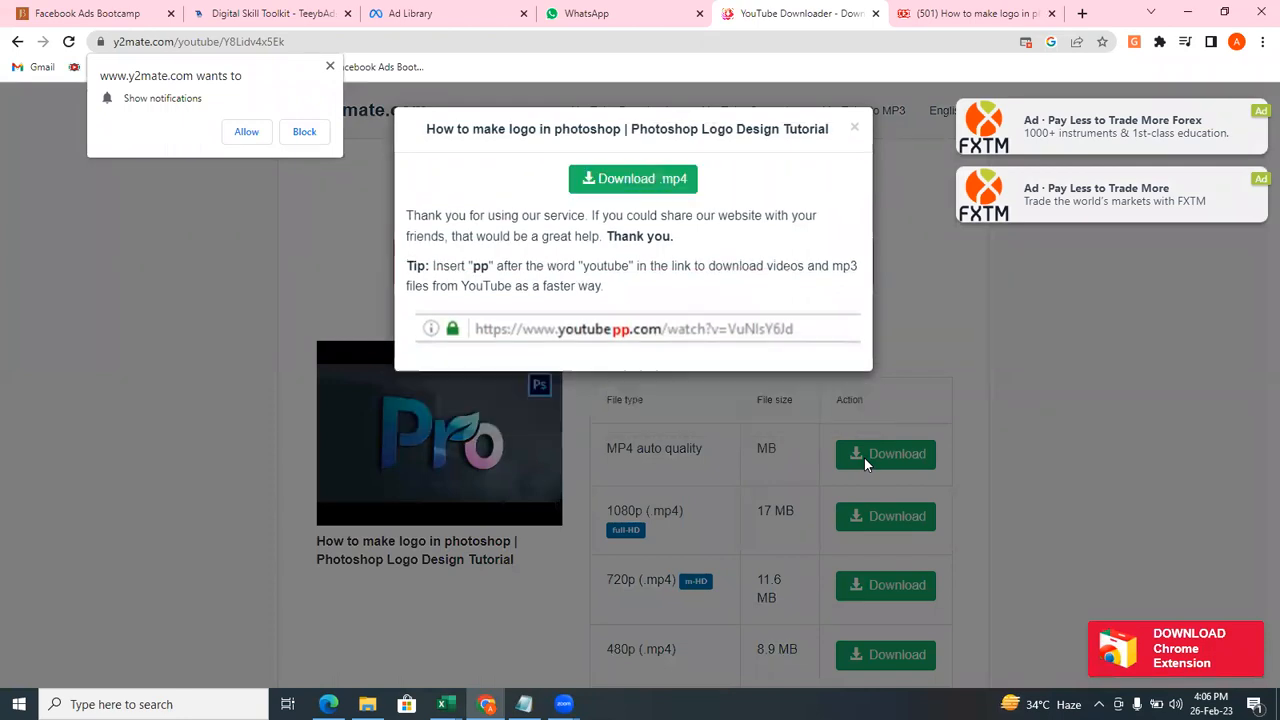
pyautogui.click(622, 178)
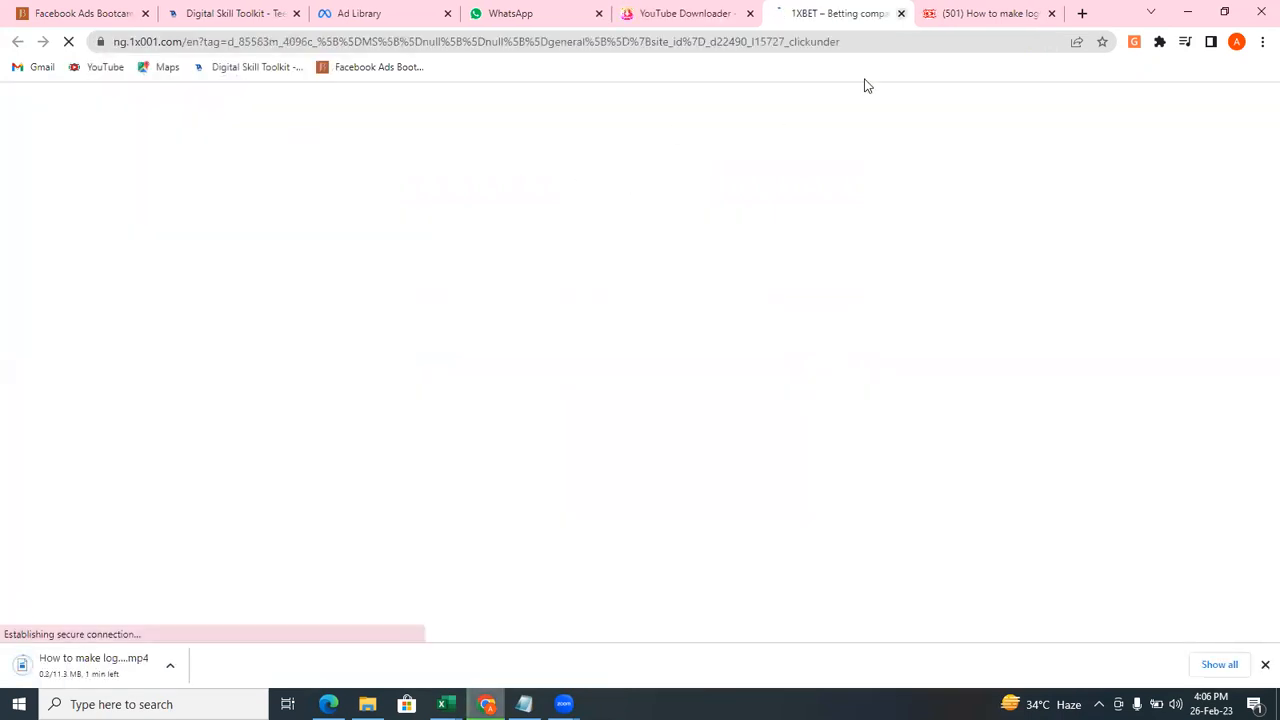
pyautogui.click(901, 13)
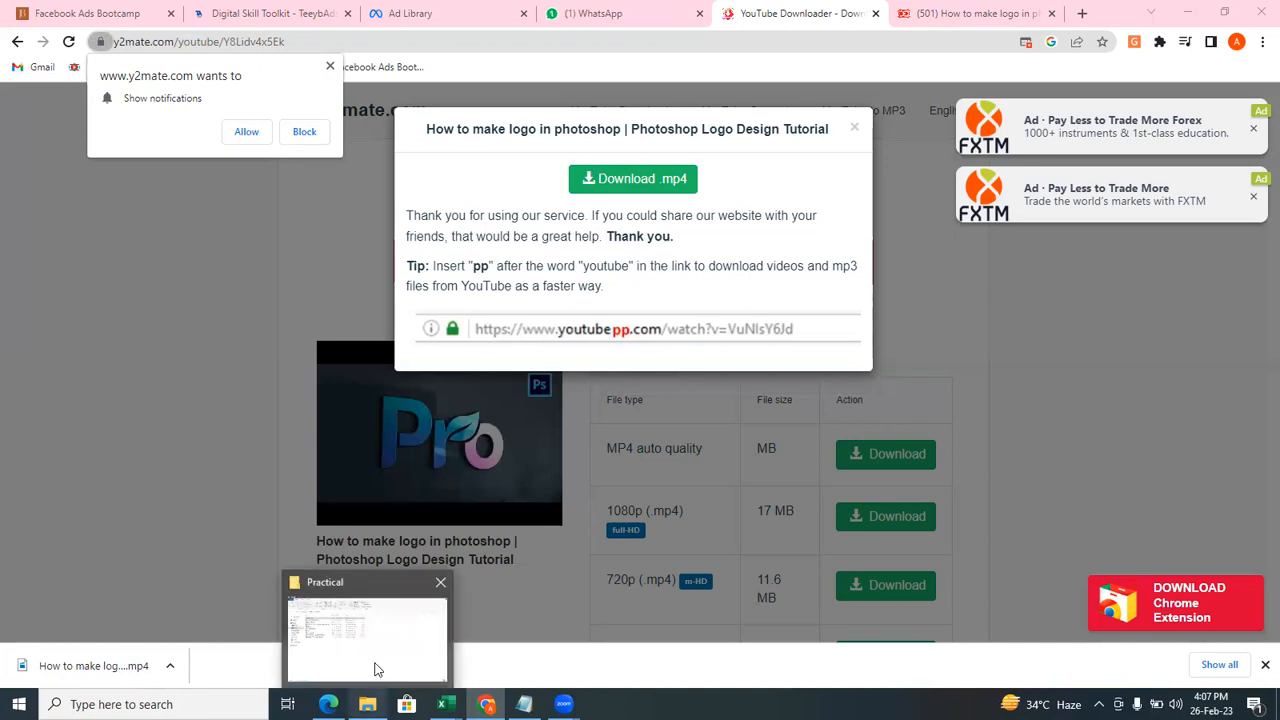
# Switch to File Explorer and open the Downloads folder to check for the downloaded Photoshop logo video.
pyautogui.click(375, 669)
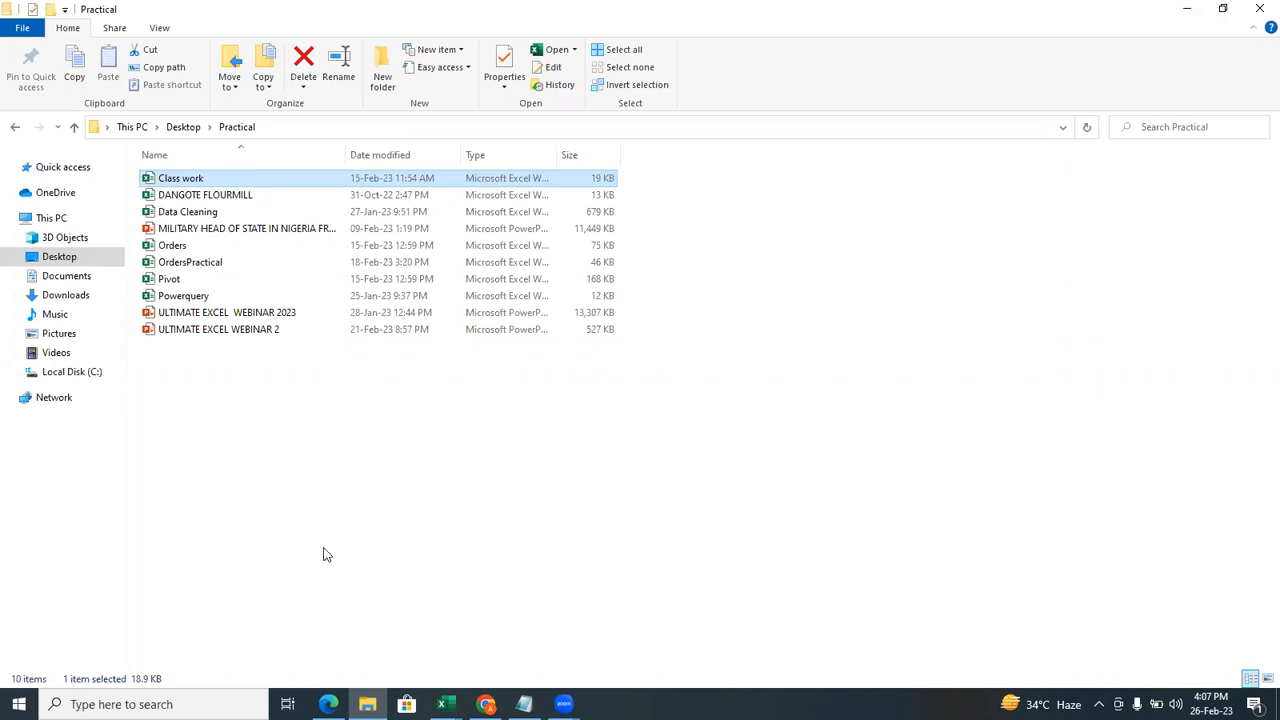
pyautogui.click(68, 298)
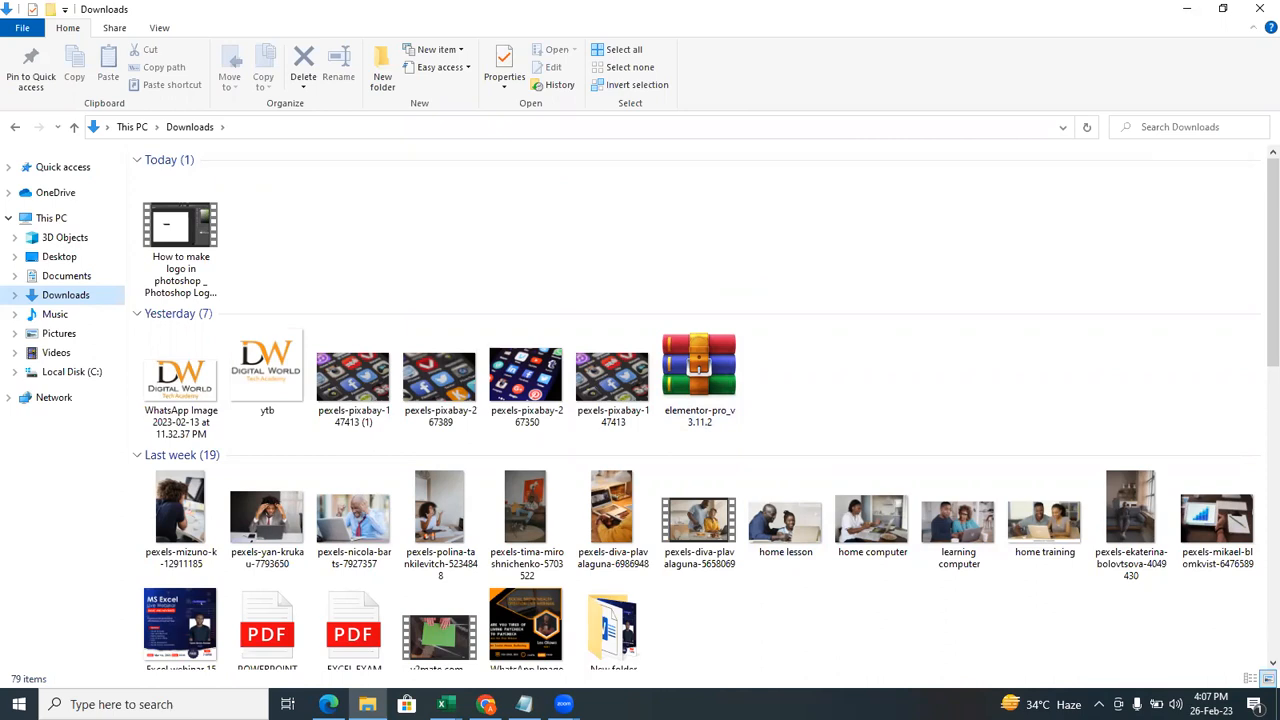
# Switch back to Chrome and close the Y2mate page and the YouTube video page.
pyautogui.moveTo(486, 704)
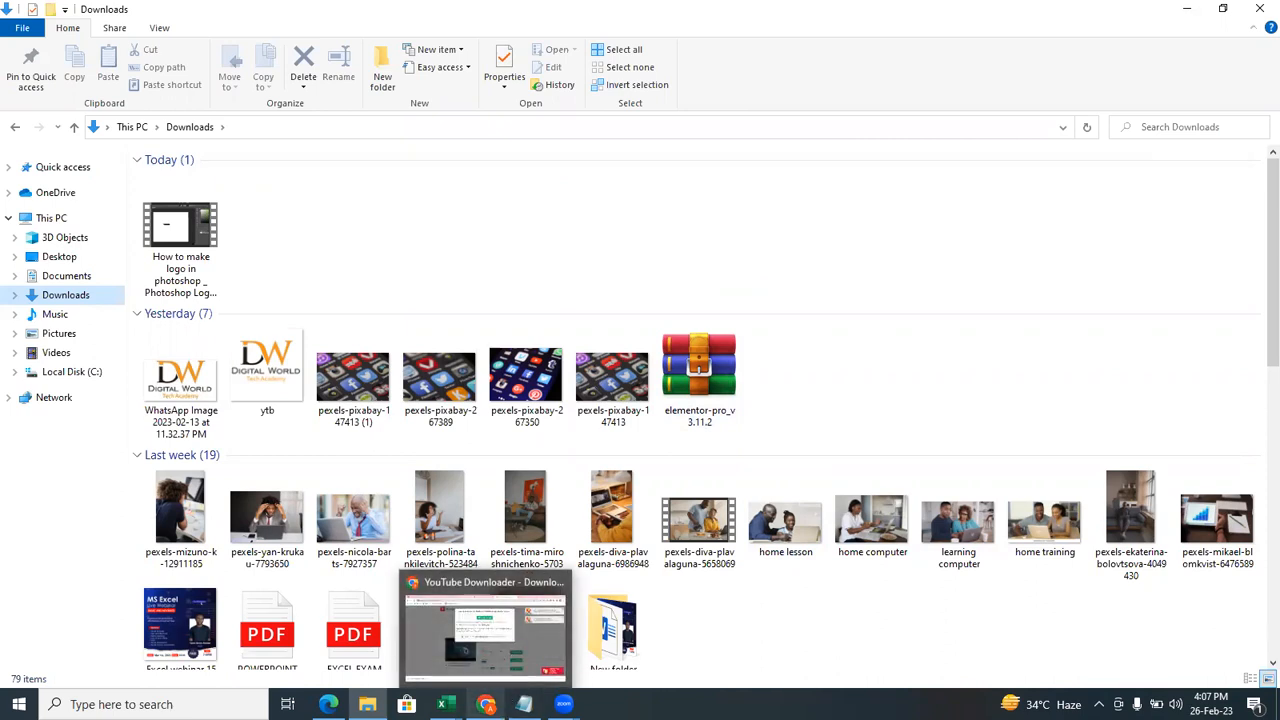
pyautogui.click(519, 638)
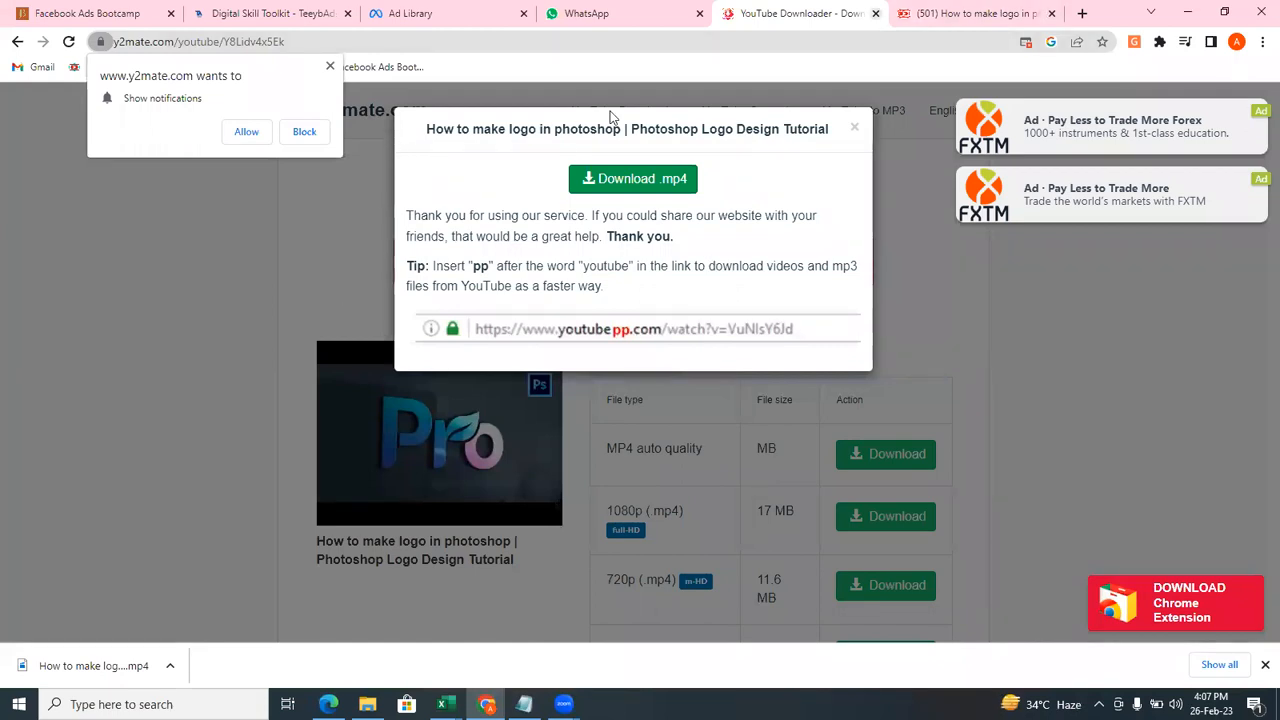
pyautogui.click(876, 14)
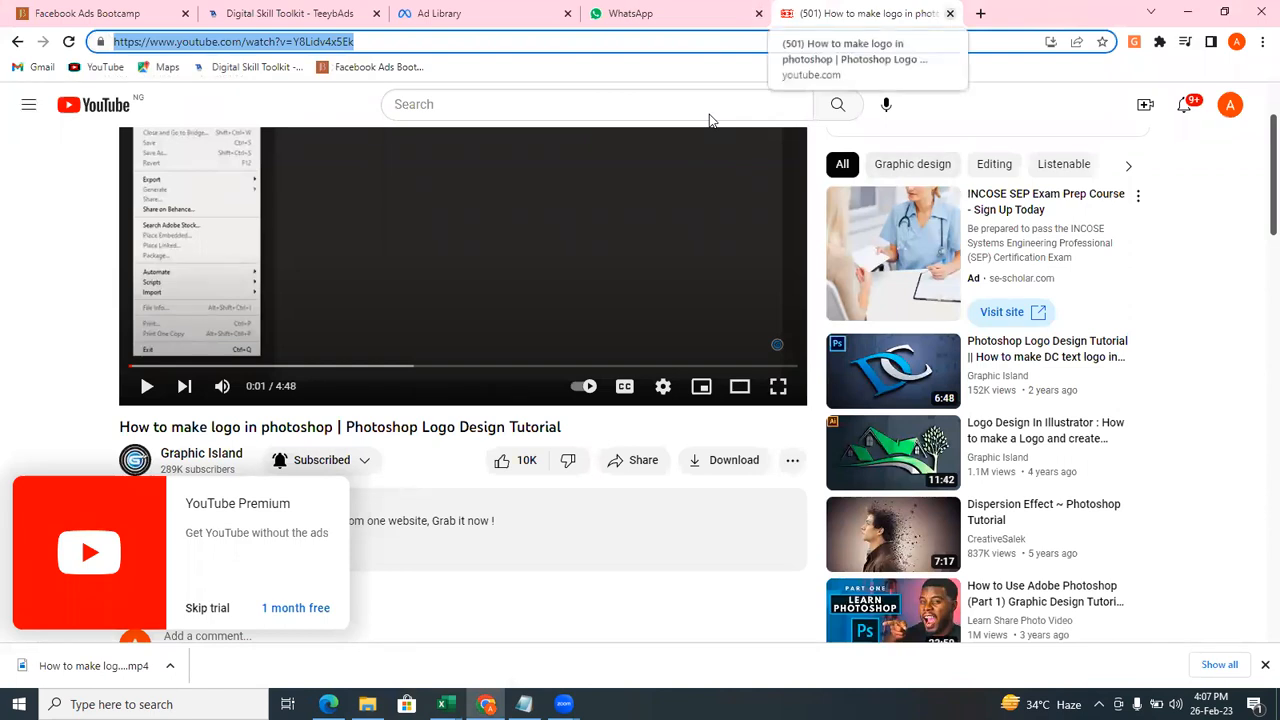
pyautogui.click(917, 73)
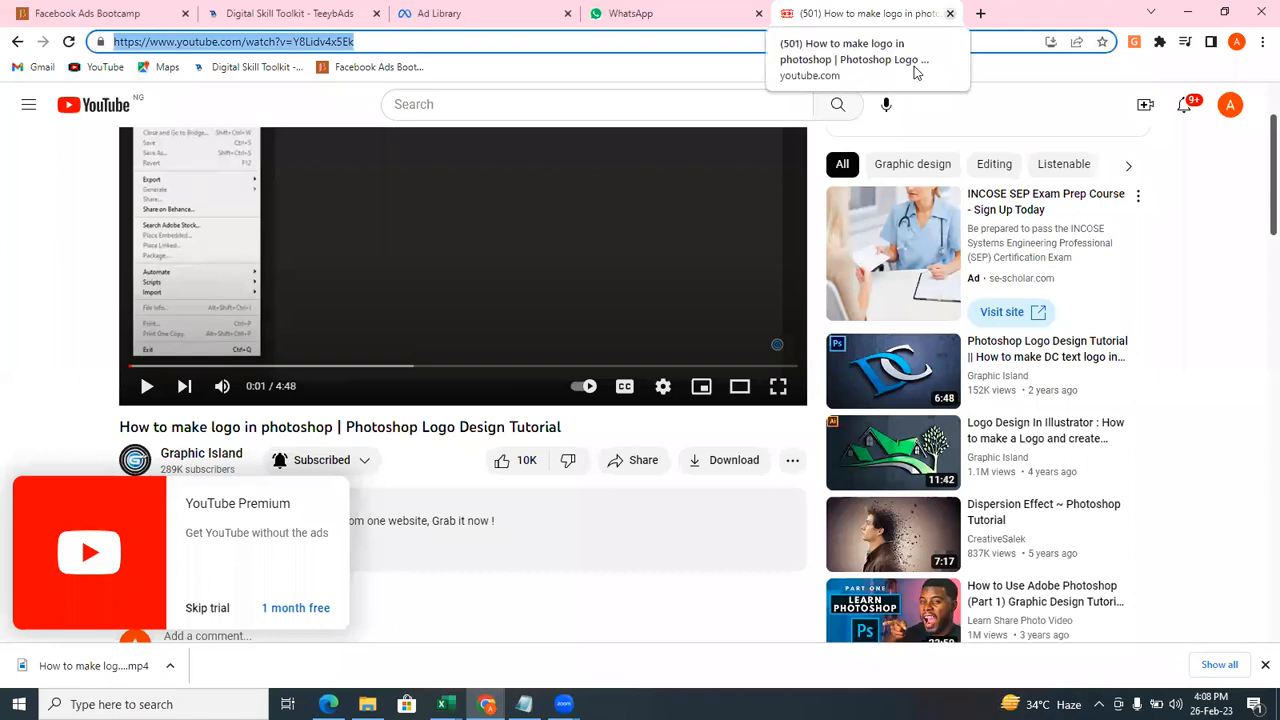
pyautogui.hotkey('ctrl', 'w')
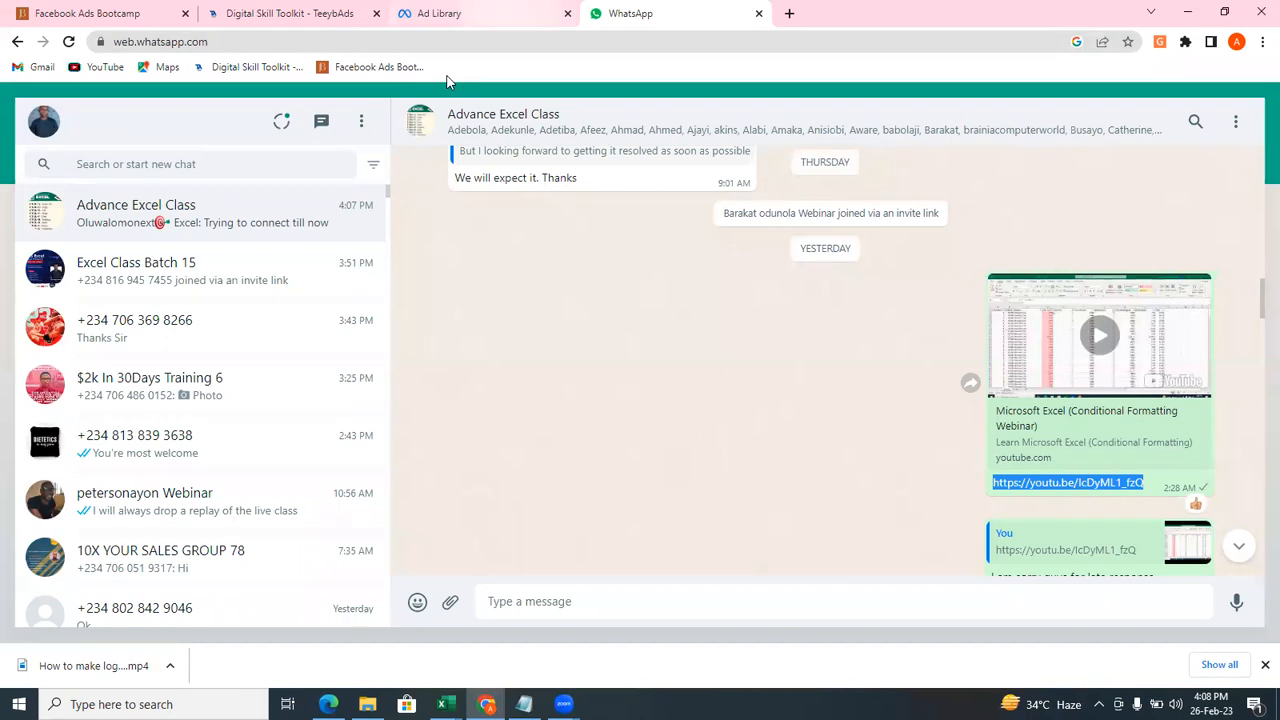
pyautogui.hotkey('ctrl', 'shift', 'Tab')
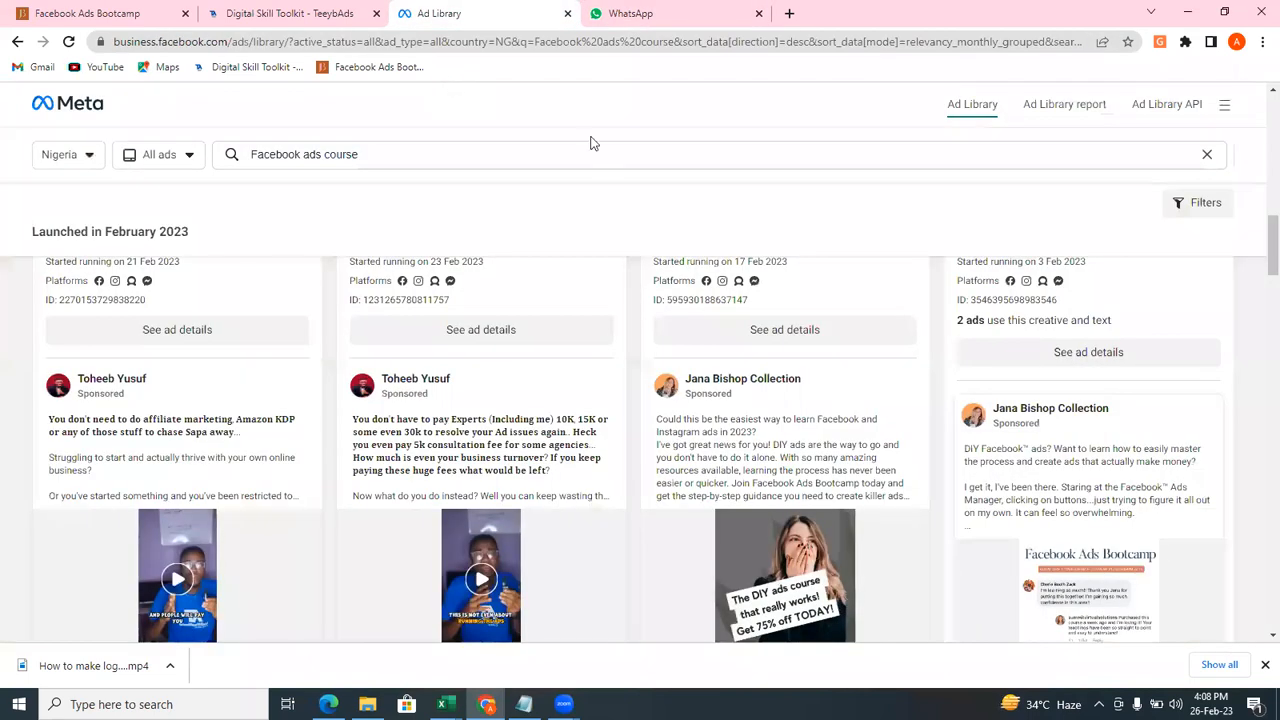
pyautogui.hotkey('ctrl', 'shift', 'Tab')
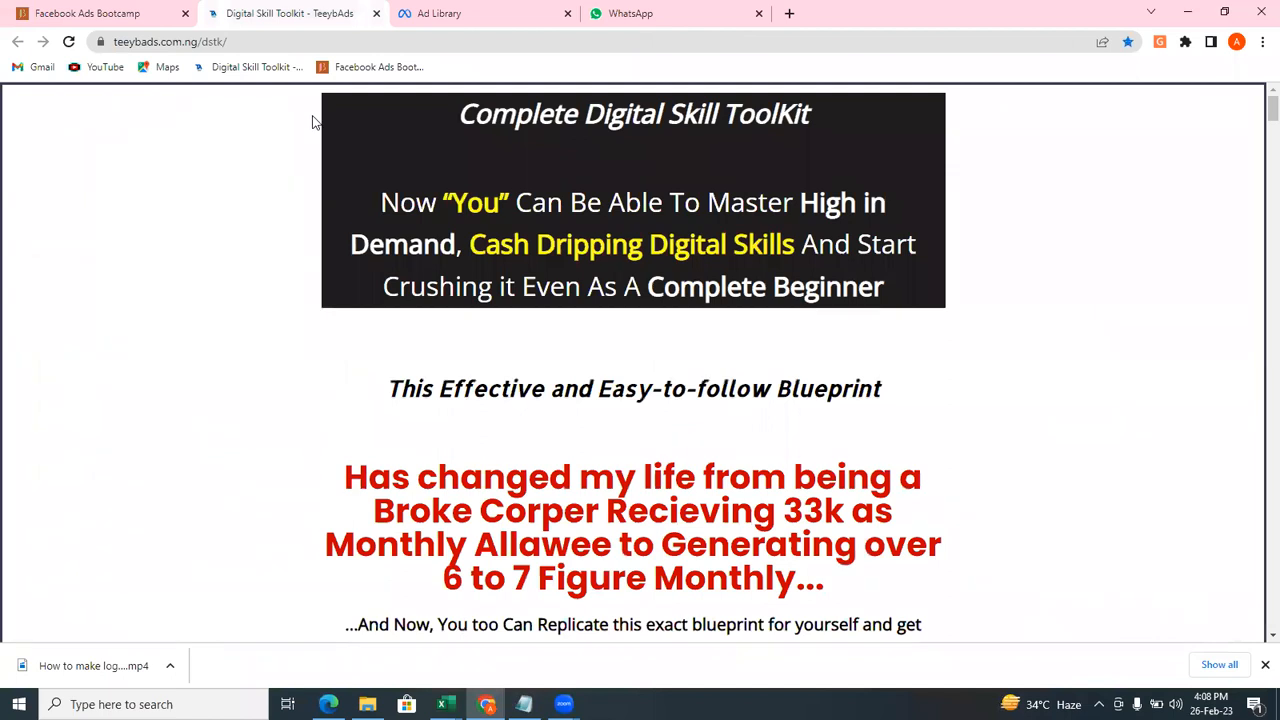
pyautogui.moveTo(446, 704)
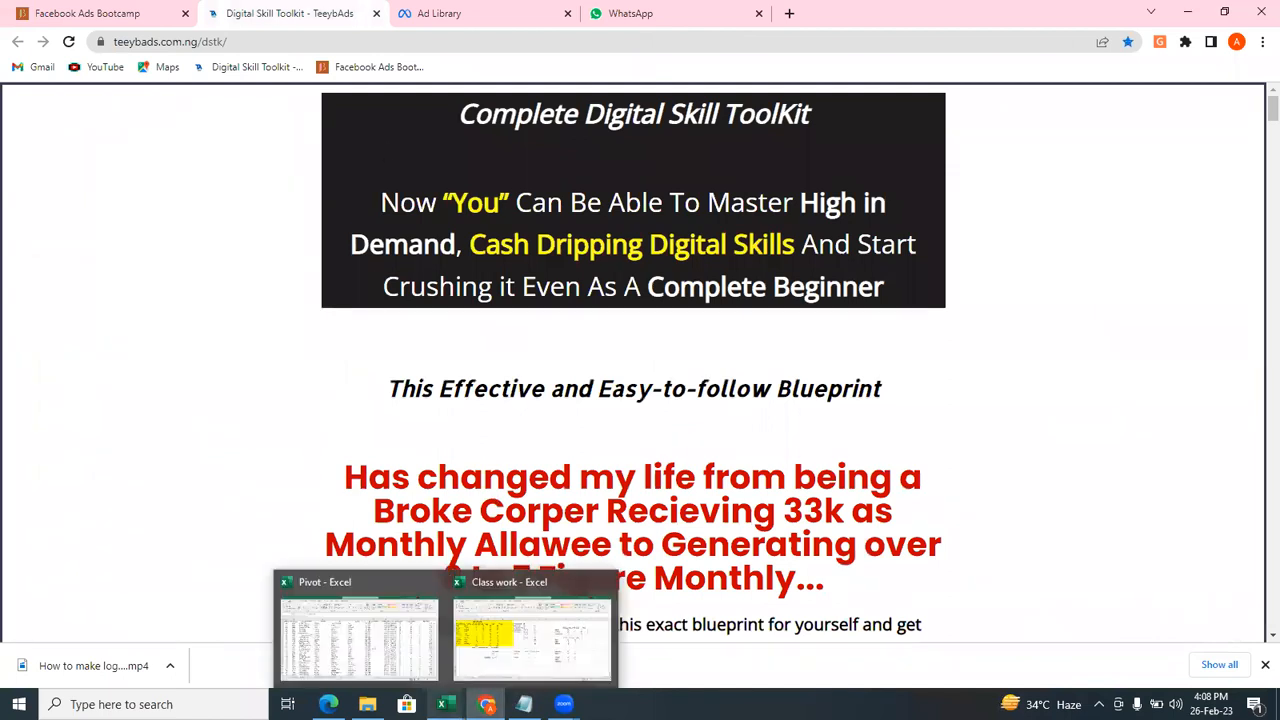
pyautogui.click(495, 675)
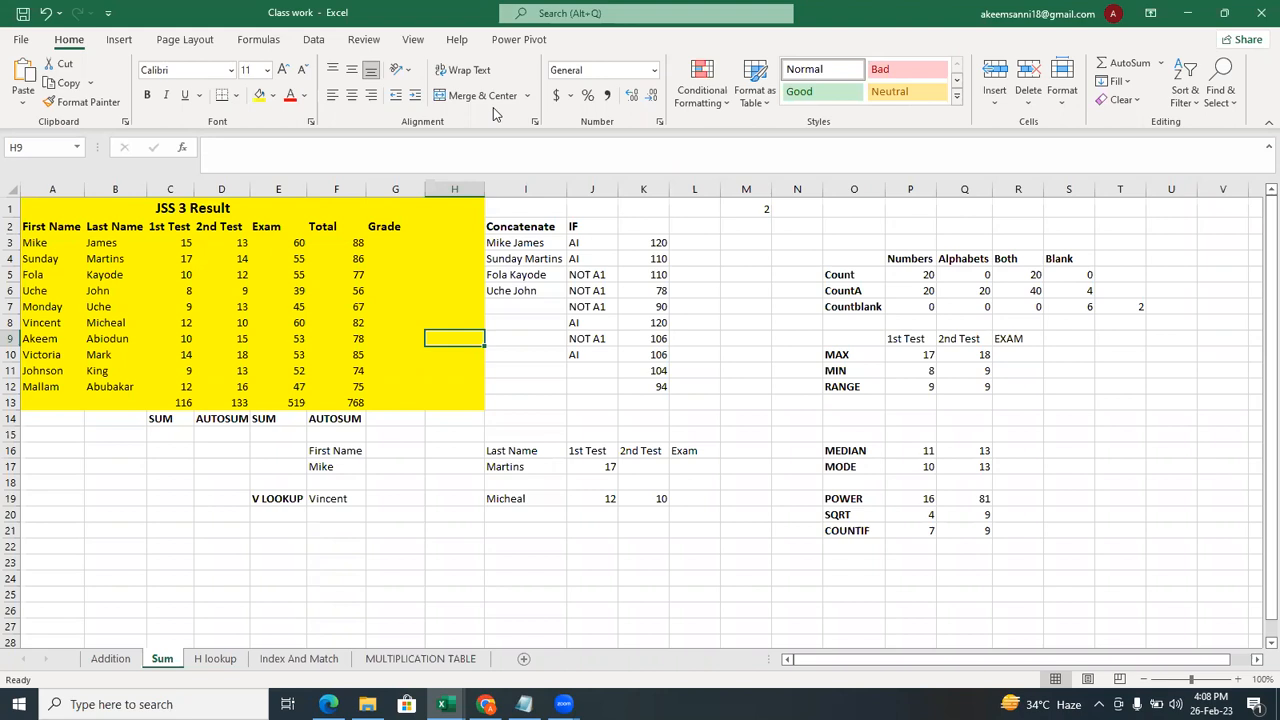
pyautogui.moveTo(490, 700)
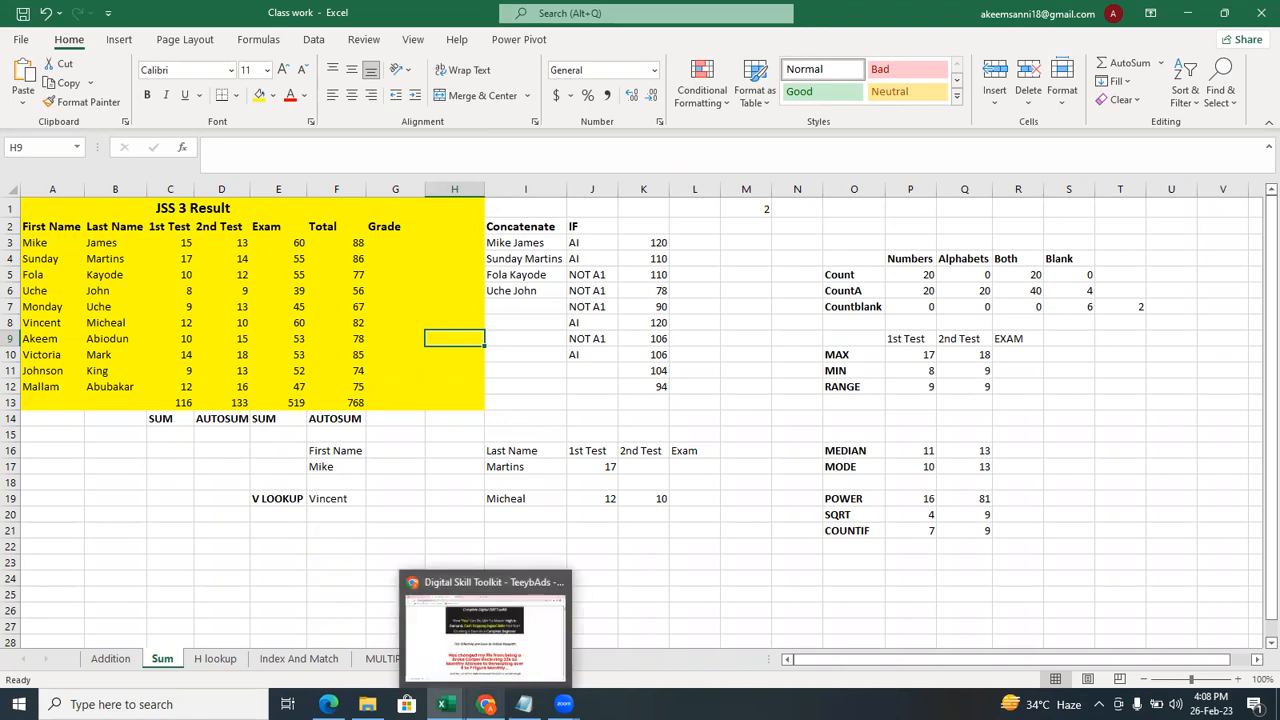
pyautogui.click(485, 630)
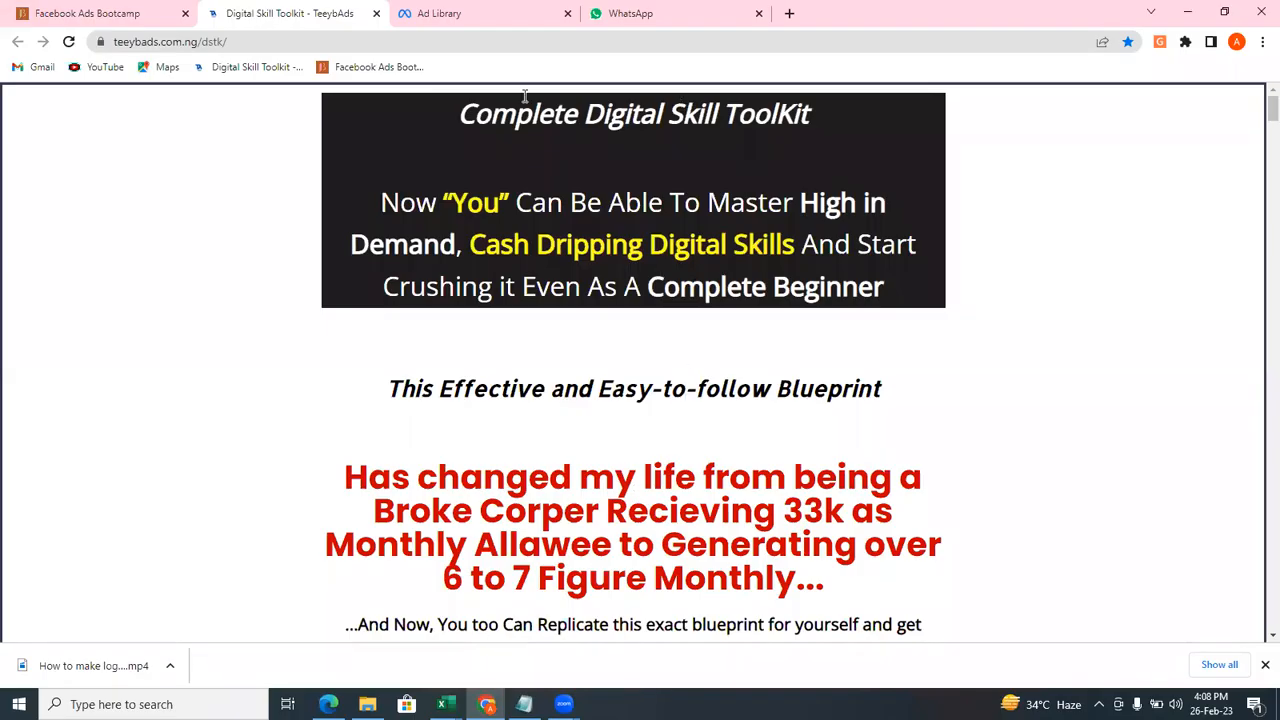
pyautogui.hotkey('ctrl', '4')
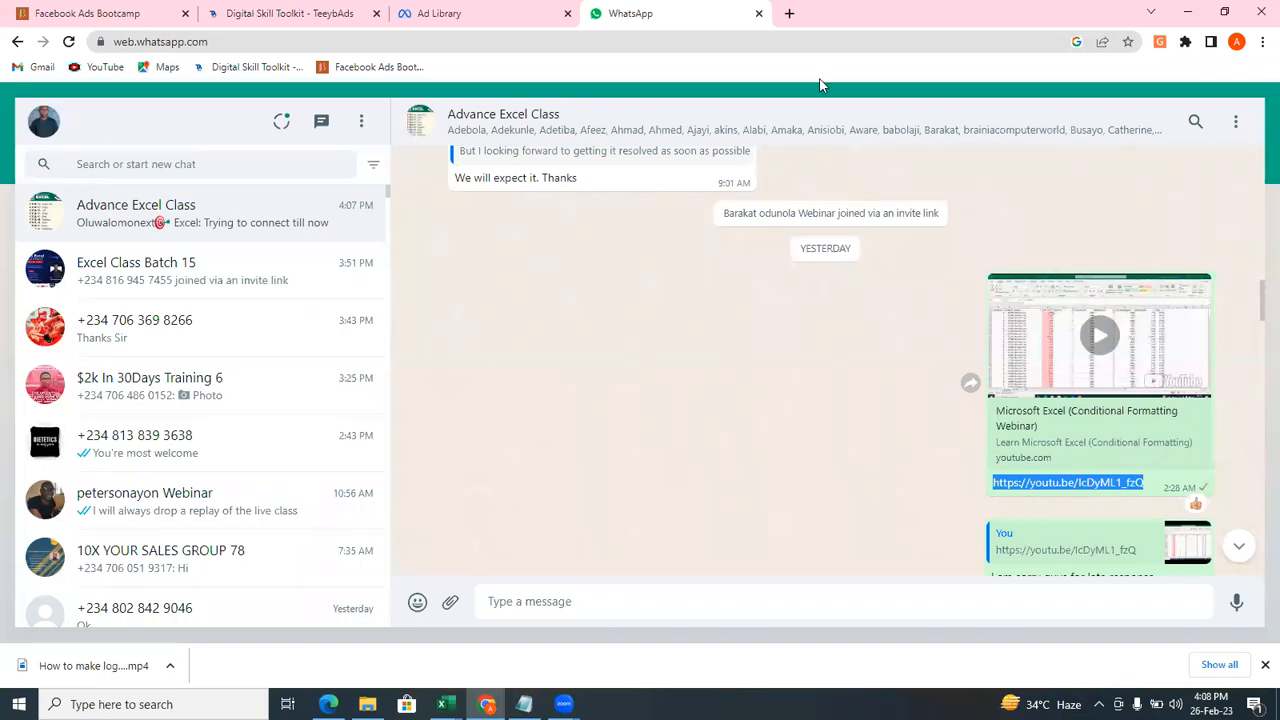
# Search Google for "y2mate" in a new tab and open the Y2mate.com result.
pyautogui.hotkey('ctrl', 't')
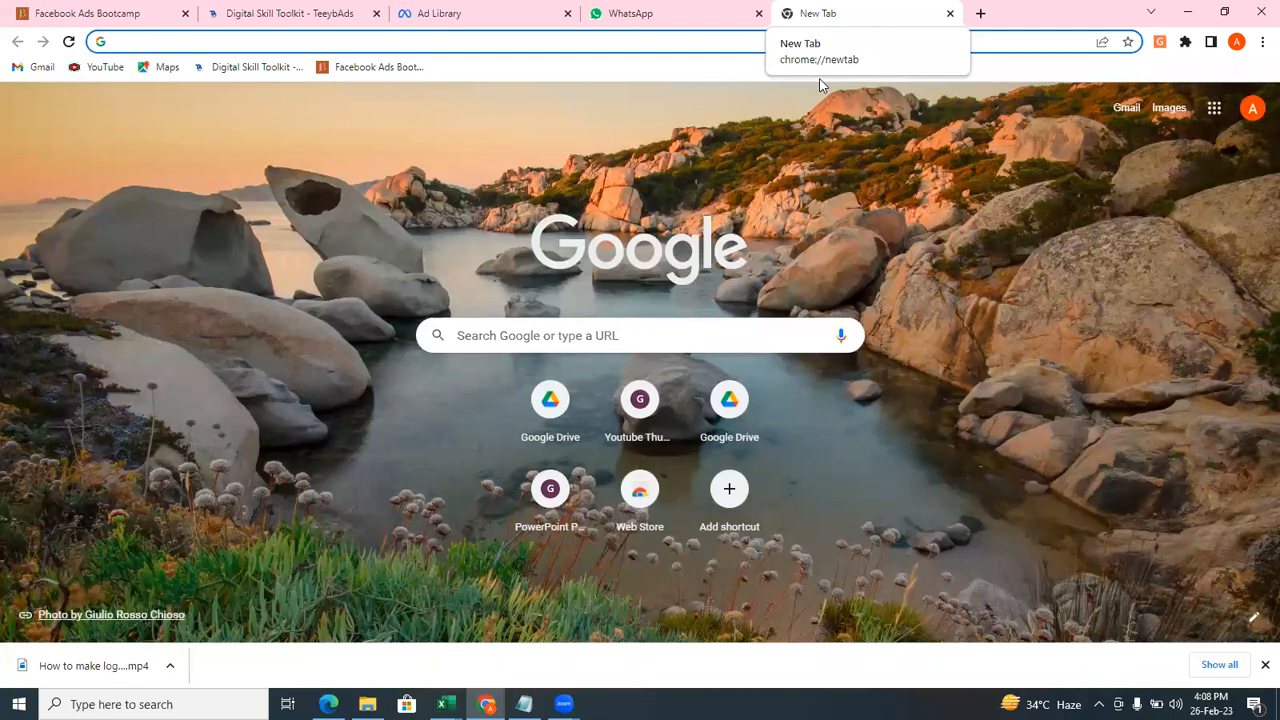
pyautogui.write('y2mate')
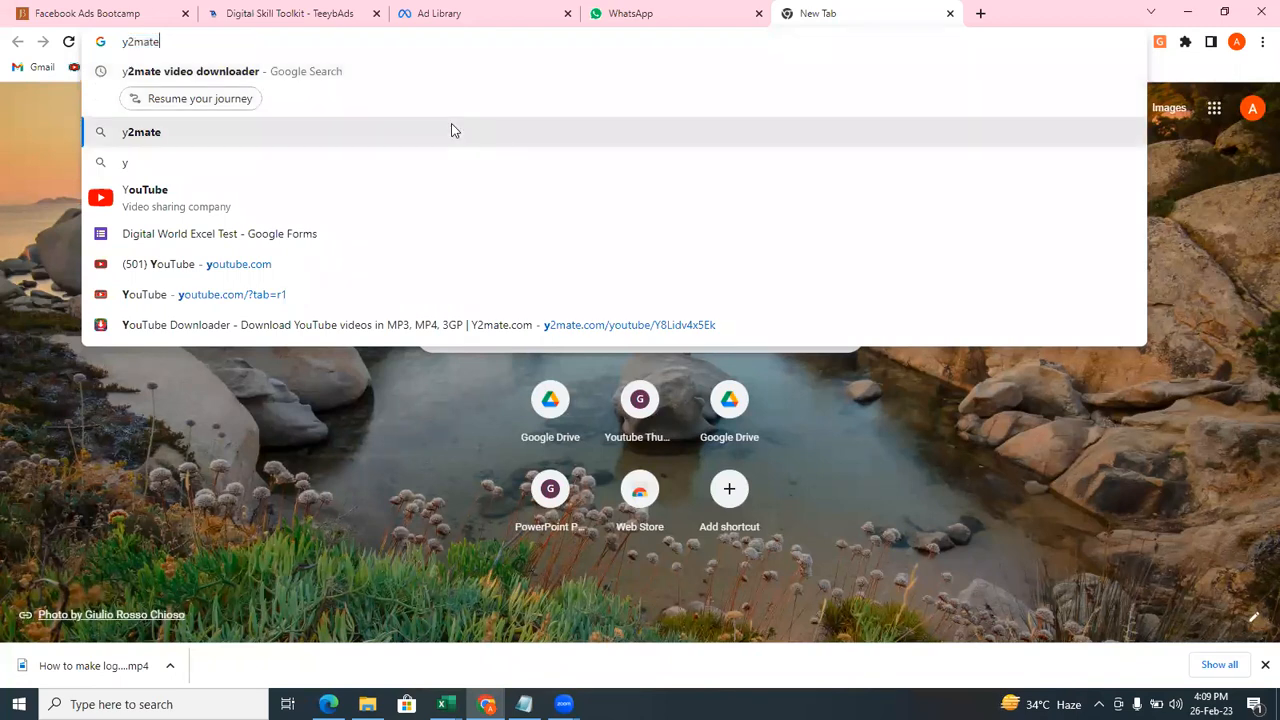
pyautogui.click(451, 130)
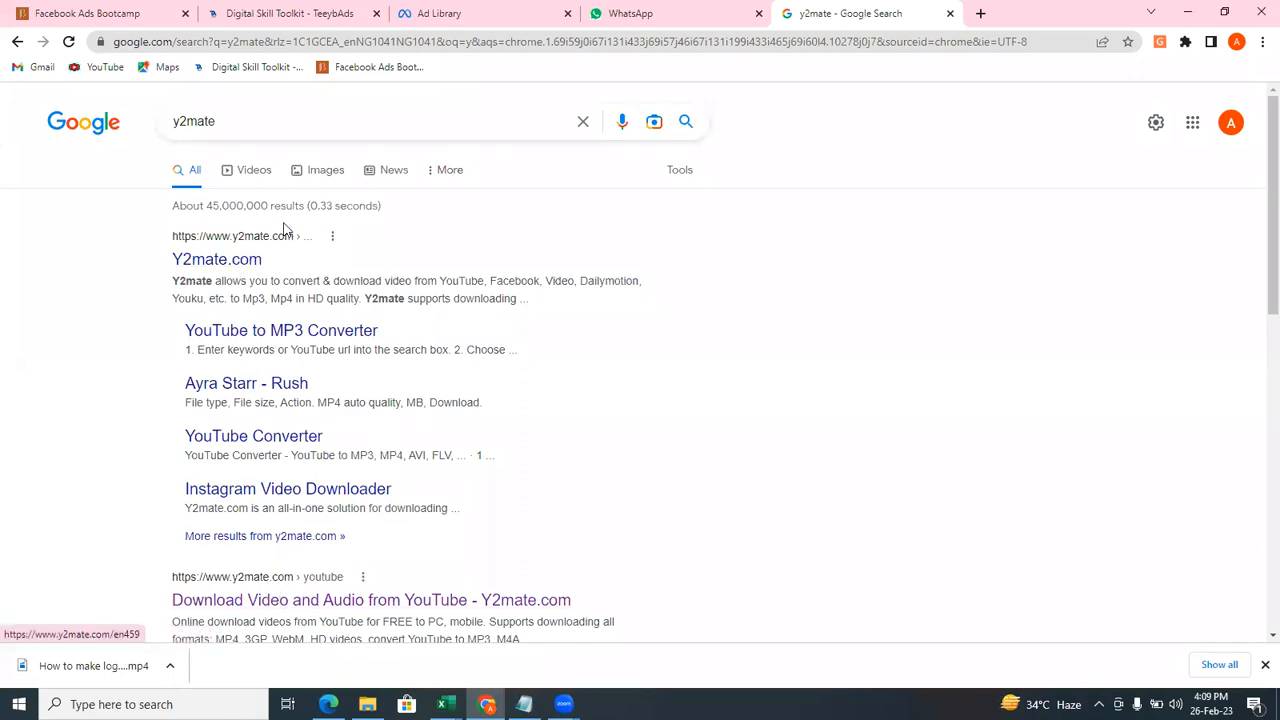
pyautogui.click(233, 258)
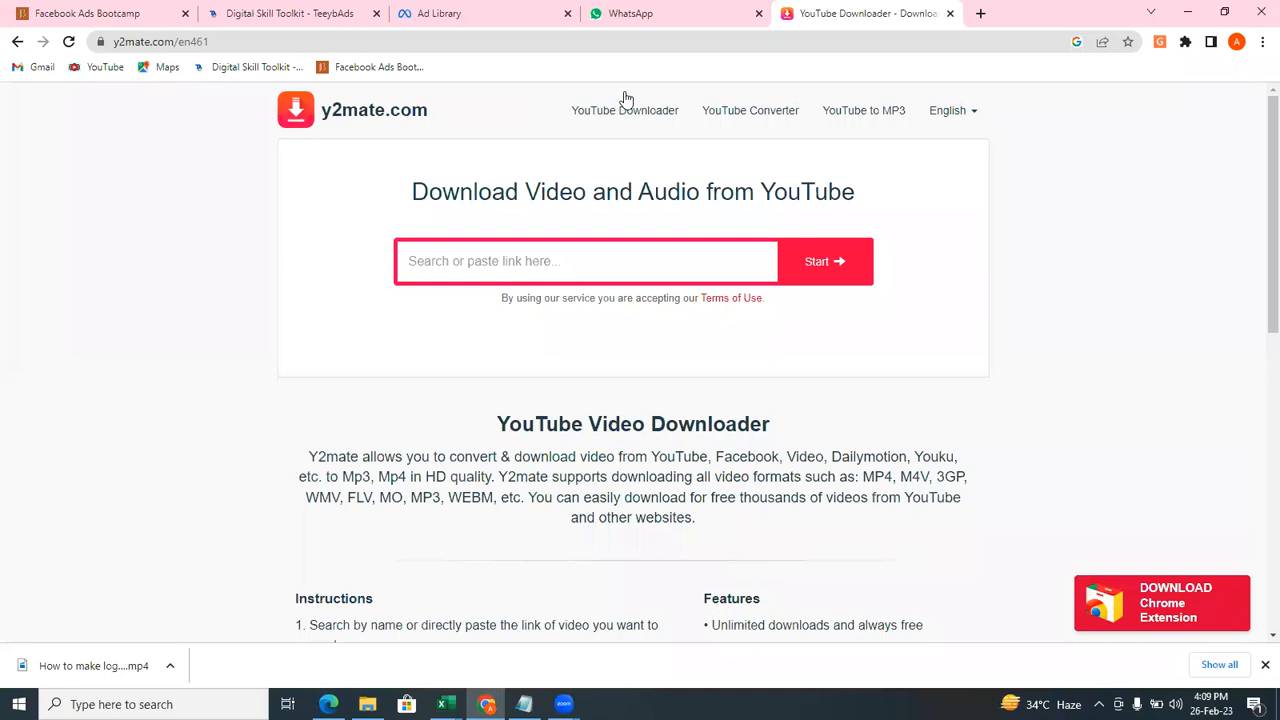
# Copy the Microsoft Excel (Conditional Formatting Webinar) YouTube link from the Advance Excel Class chat in WhatsApp.
pyautogui.hotkey('ctrl', 'shift', 'Tab')
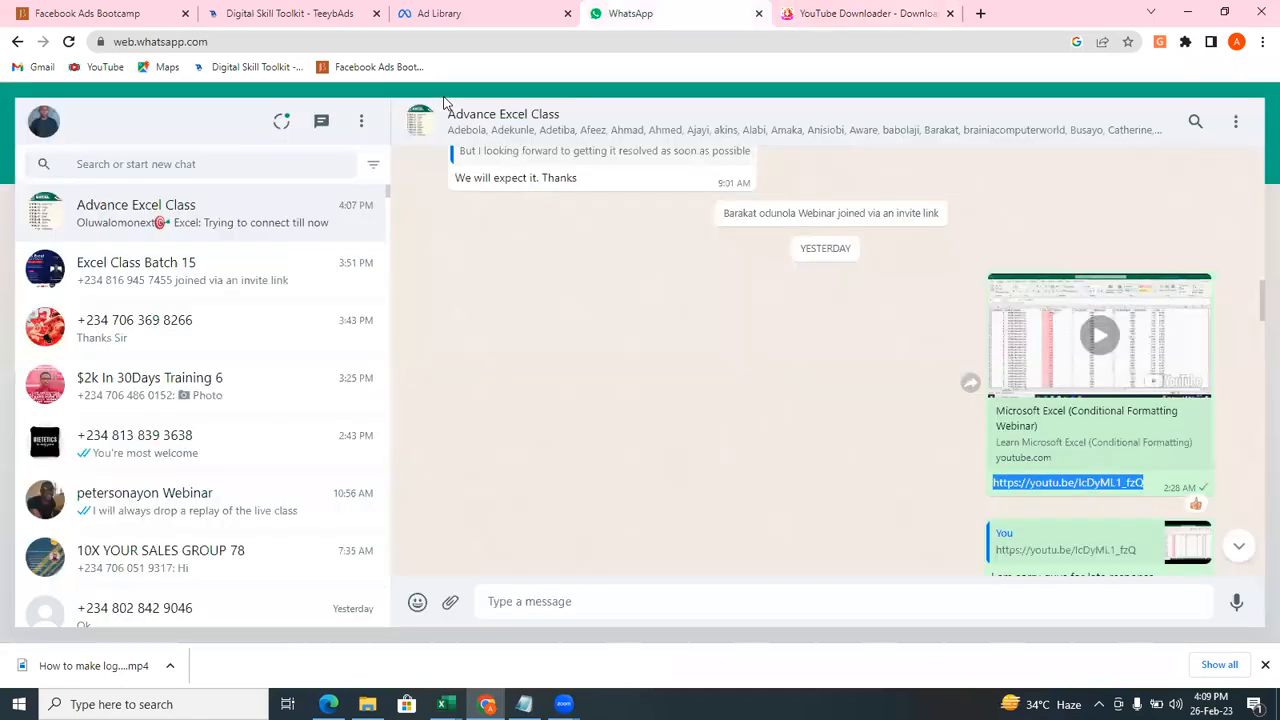
pyautogui.click(1152, 504)
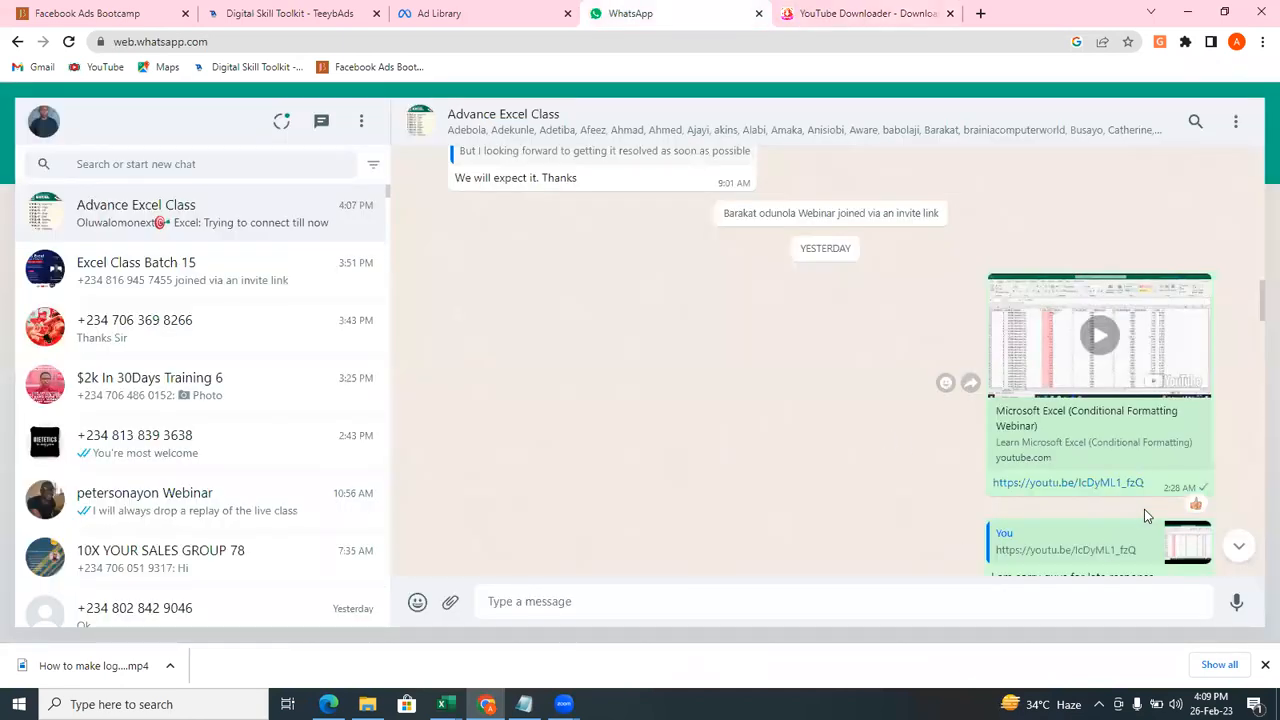
pyautogui.moveTo(1149, 493); pyautogui.dragTo(986, 488)
pyautogui.press('super+c')
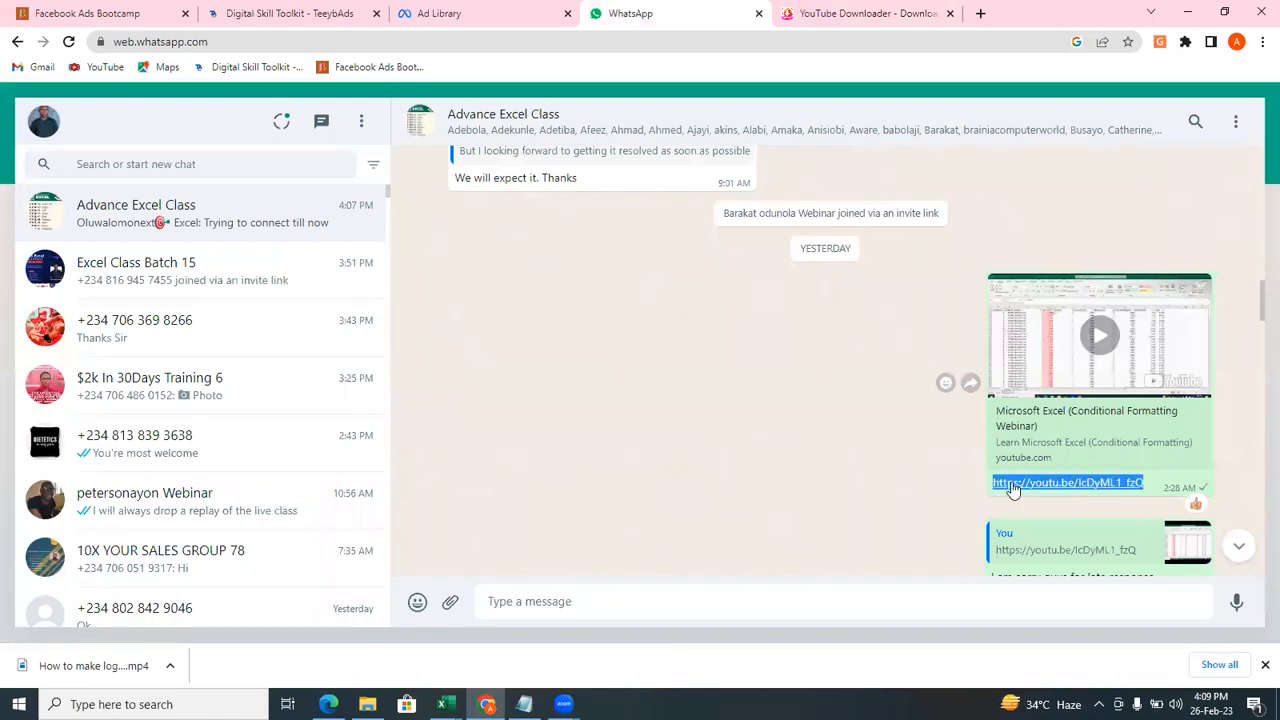
pyautogui.rightClick(1012, 487)
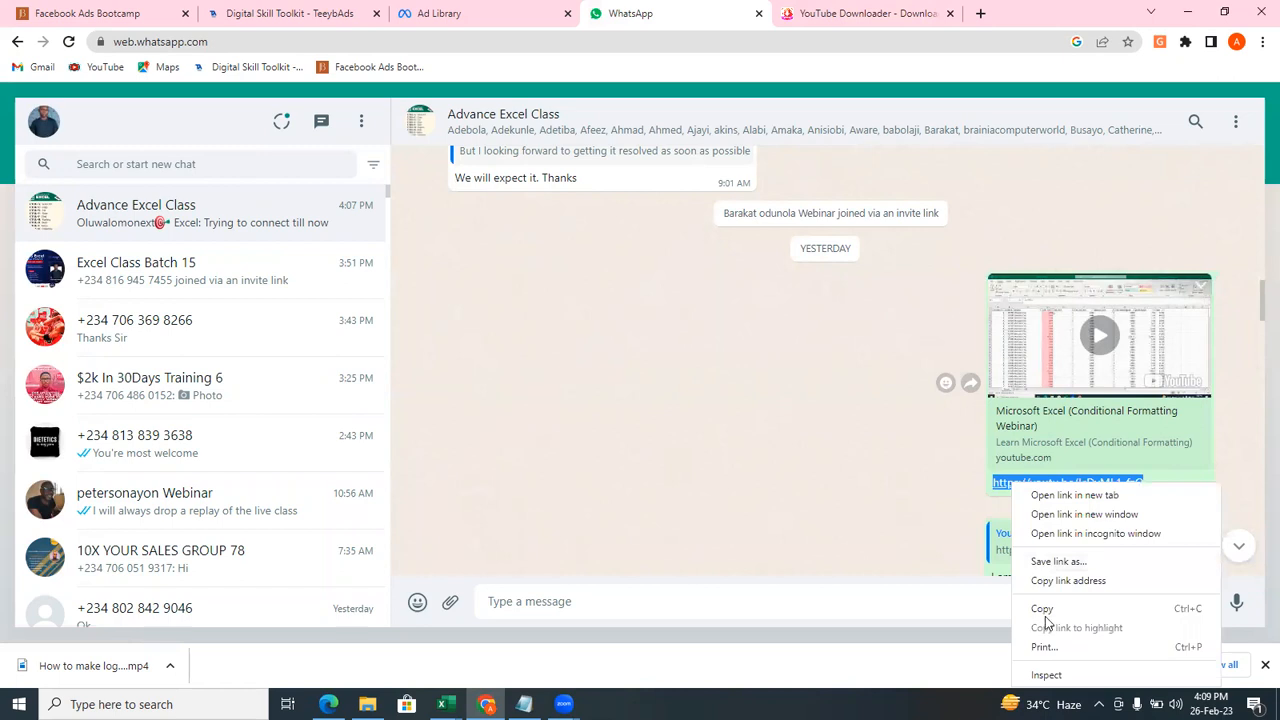
pyautogui.click(1044, 612)
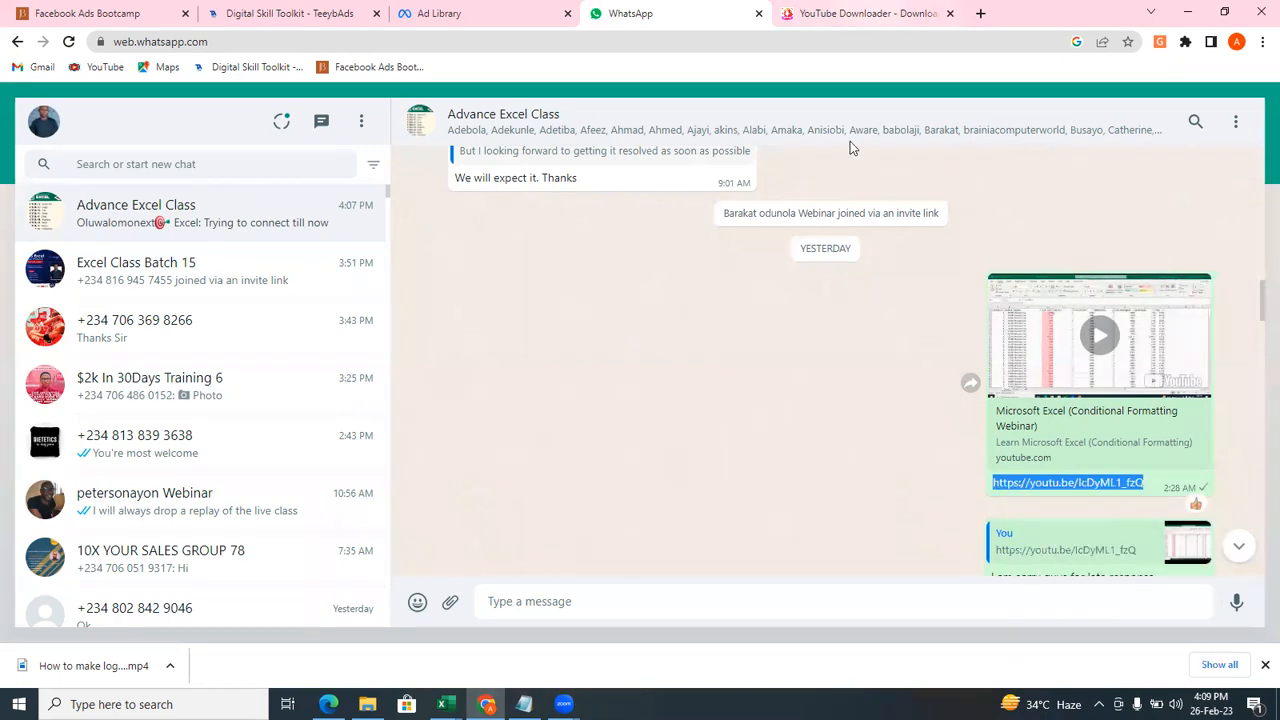
# Paste the copied Microsoft Excel (Conditional Formatting Webinar) link into y2mate to load its download options.
pyautogui.click(860, 13)
pyautogui.rightClick(510, 264)
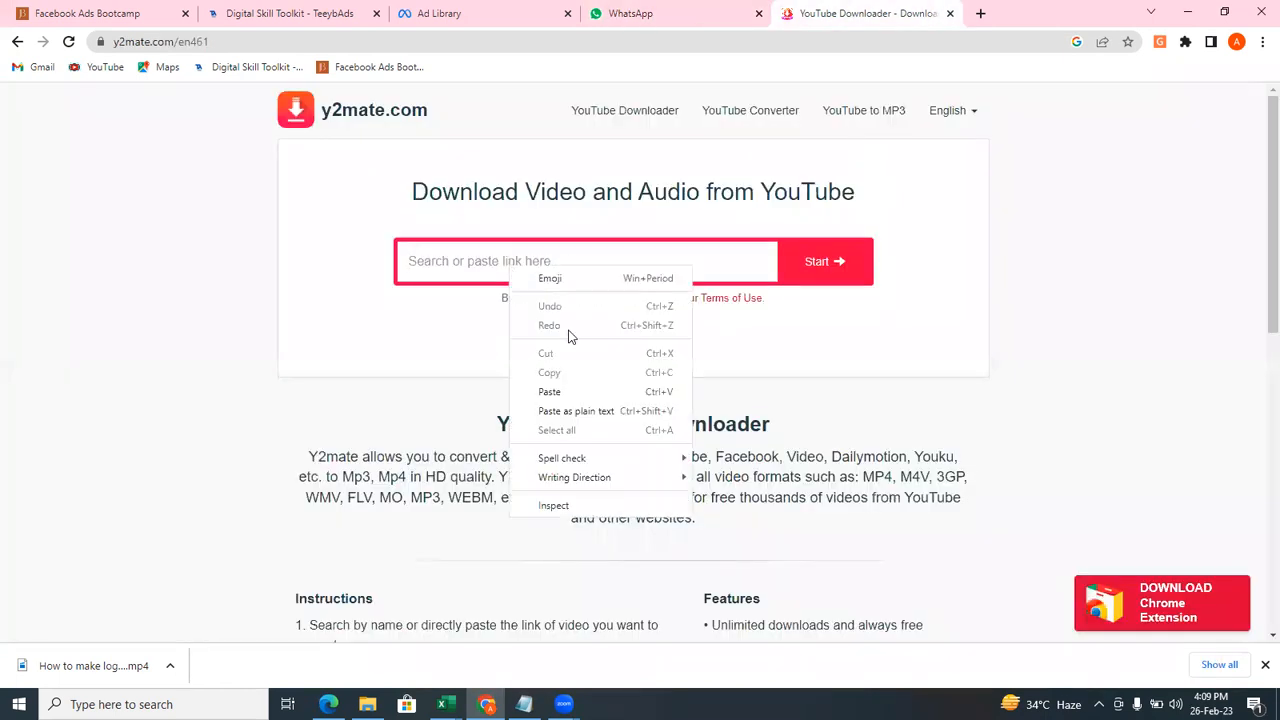
pyautogui.click(560, 392)
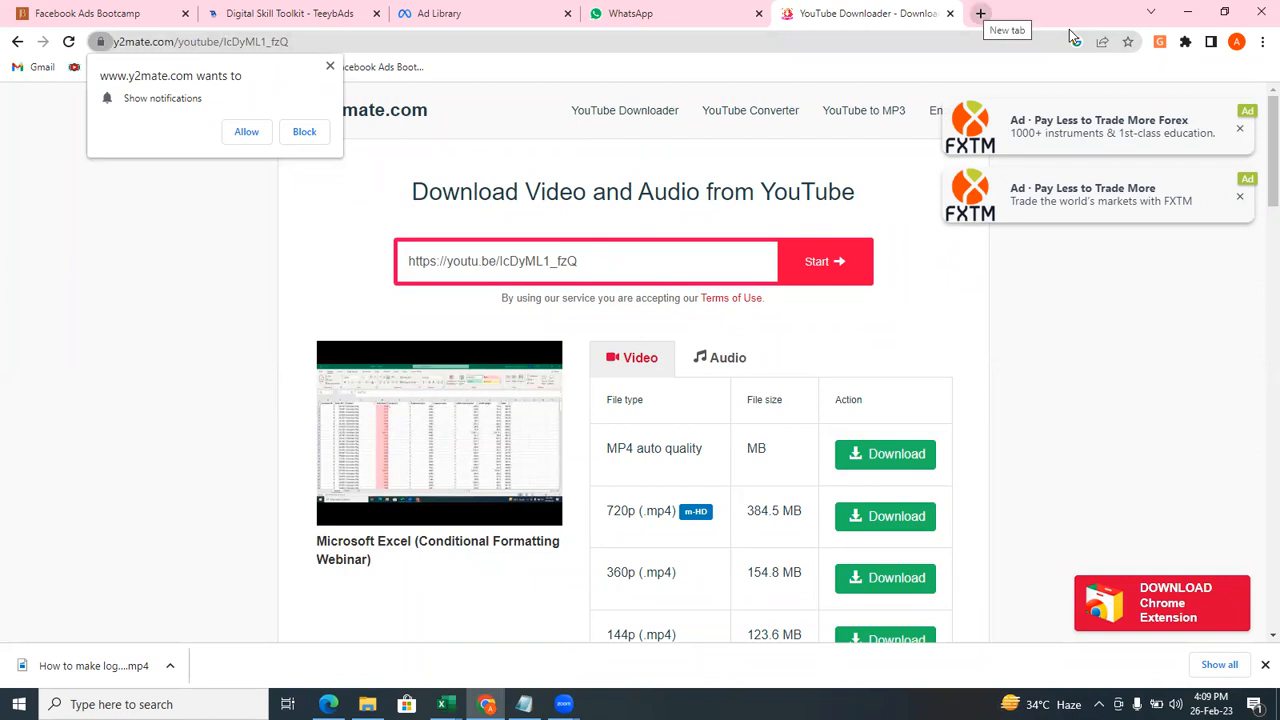
# Open YouTube in a new tab, play the "Logo Design in Photoshop cs6 or cc" video and skip its ad.
pyautogui.click(980, 13)
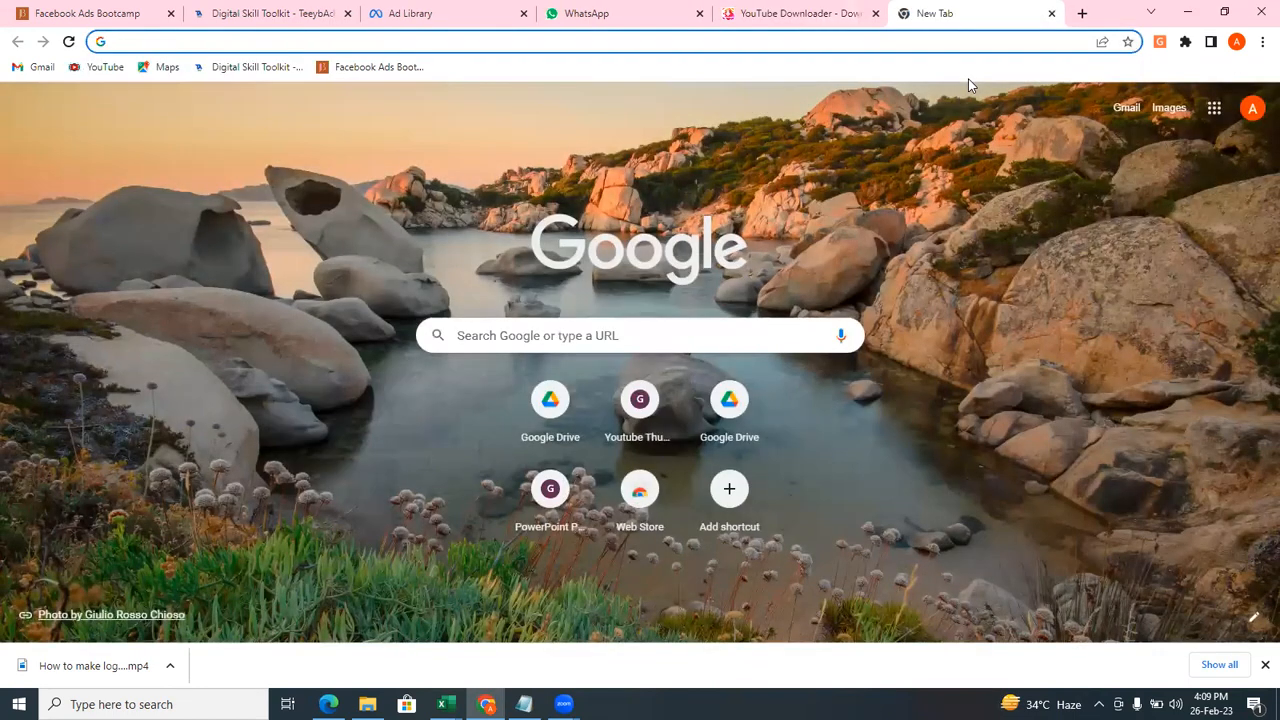
pyautogui.click(968, 80)
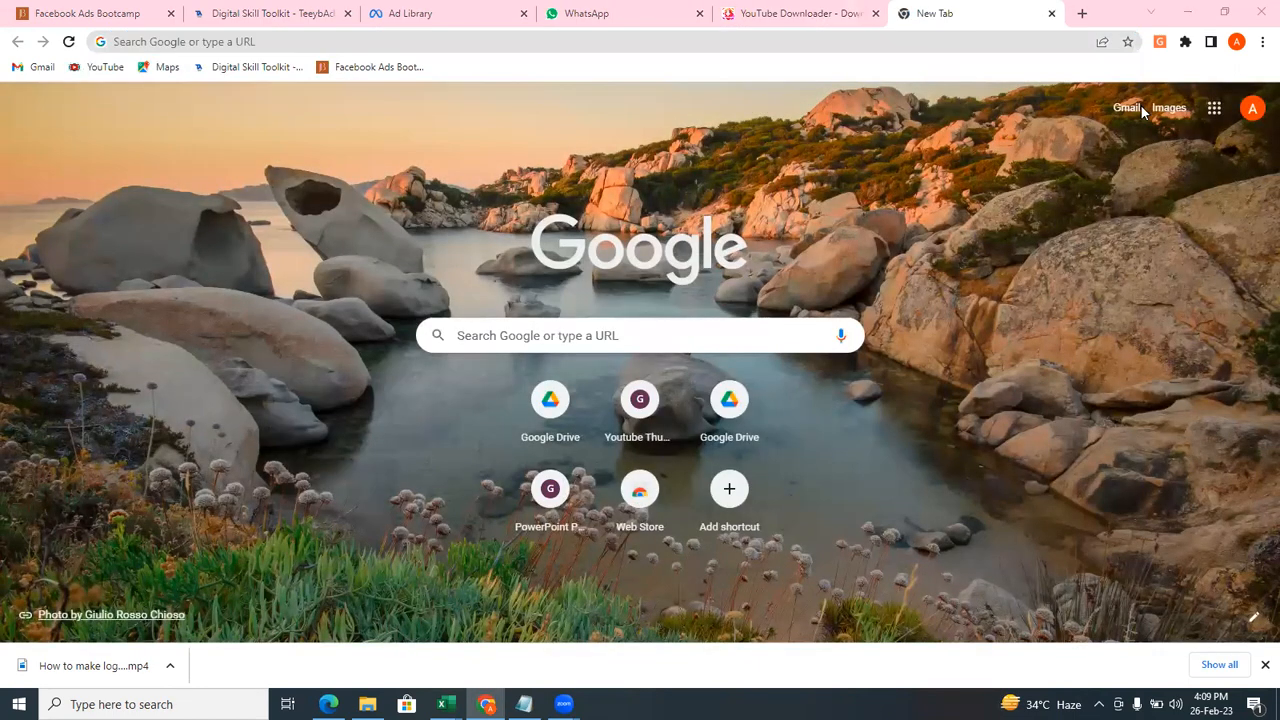
pyautogui.click(1227, 110)
pyautogui.click(1133, 277)
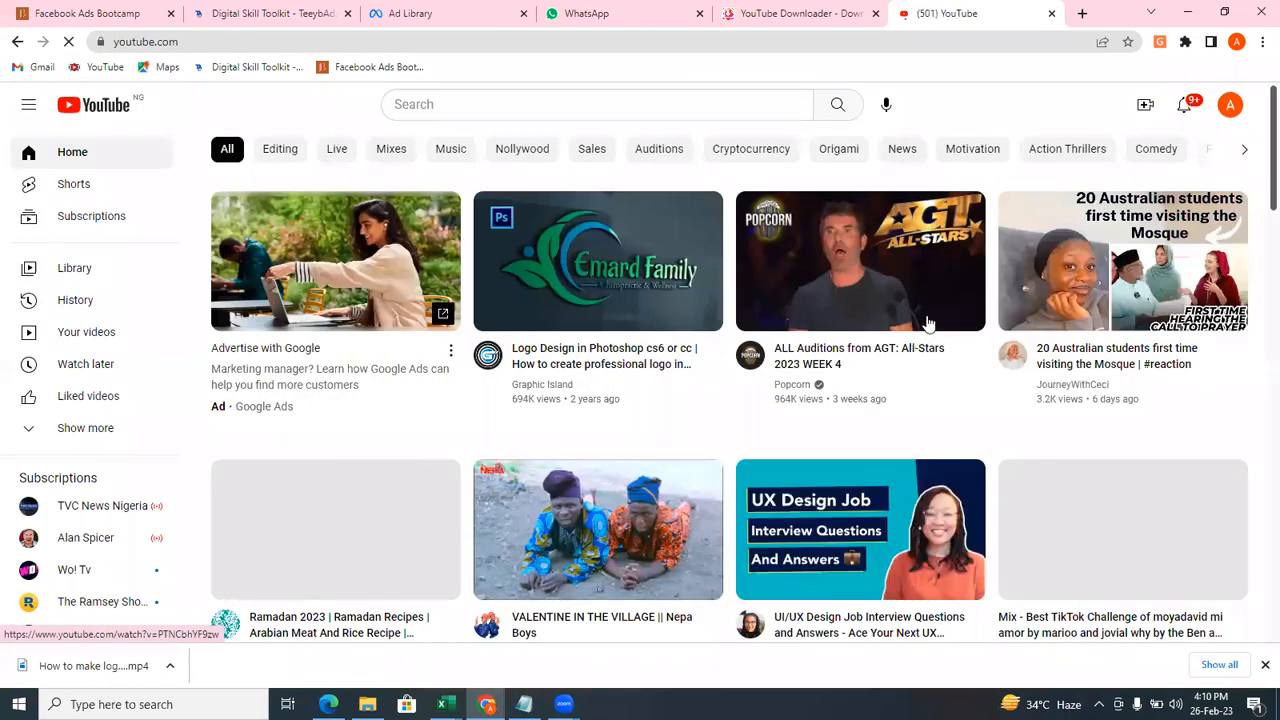
pyautogui.click(578, 275)
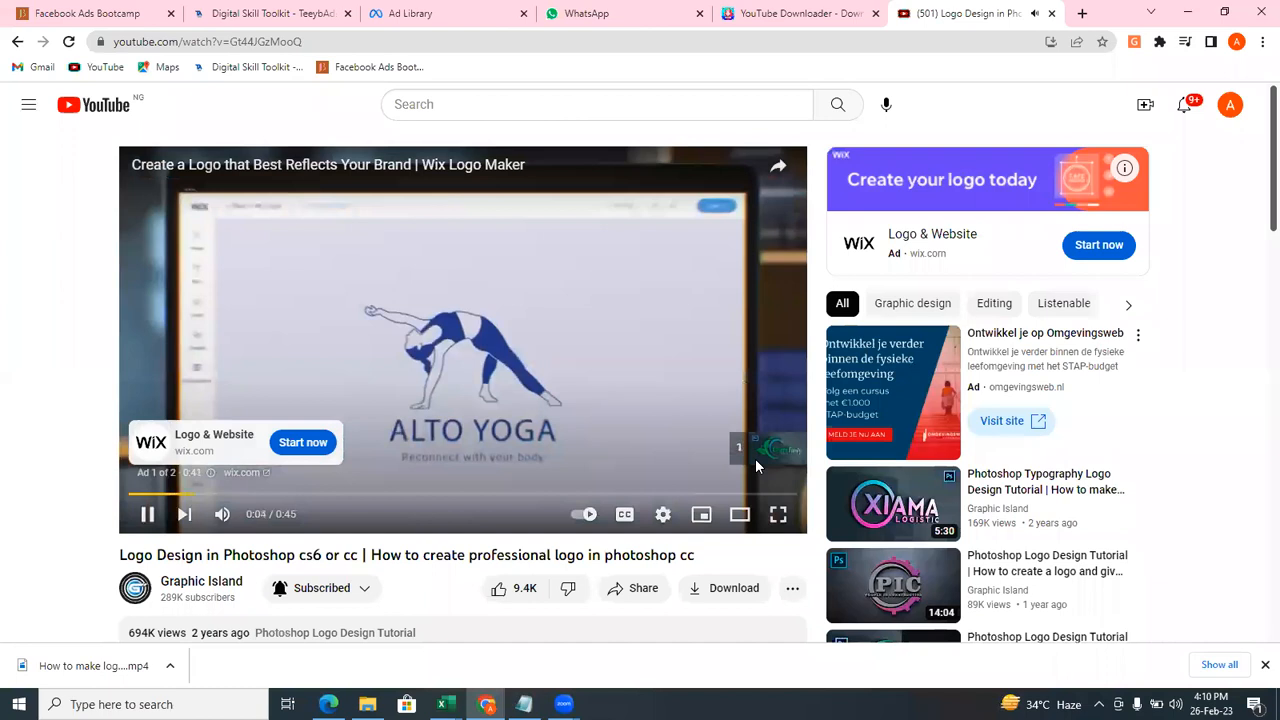
pyautogui.click(755, 458)
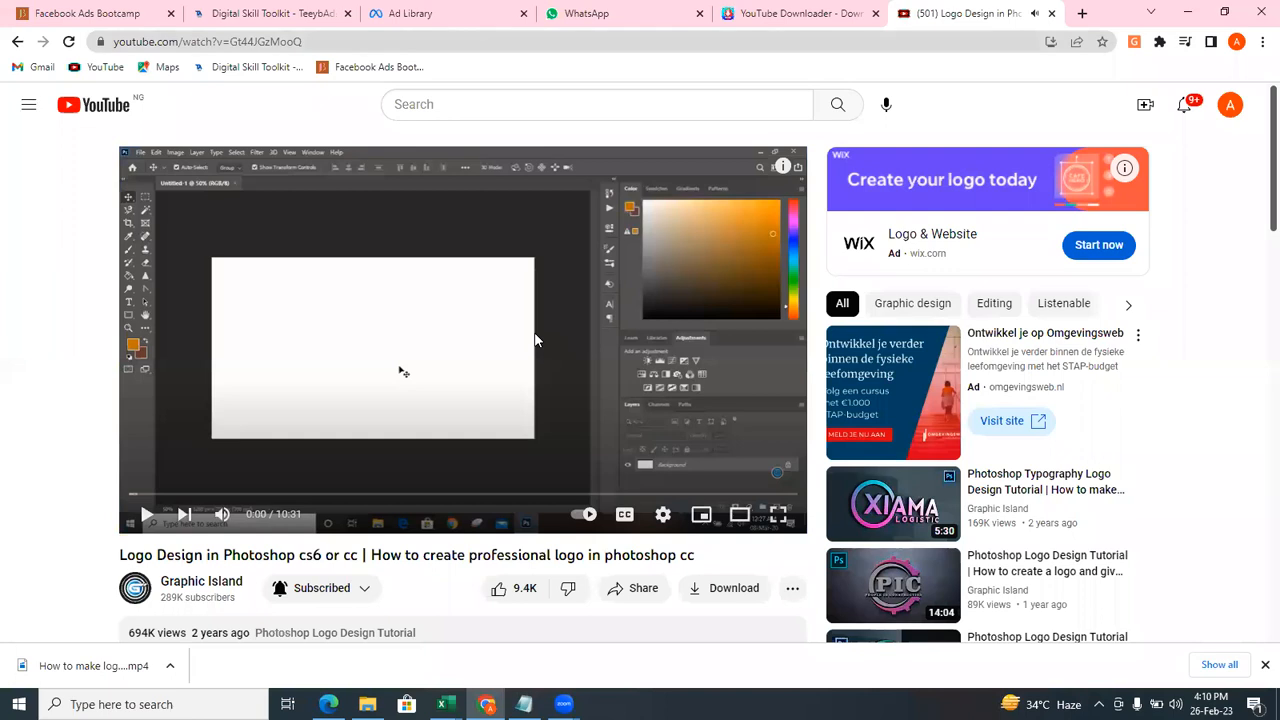
# Copy the web address of the open Photoshop logo design video.
pyautogui.moveTo(303, 41); pyautogui.dragTo(98, 40)
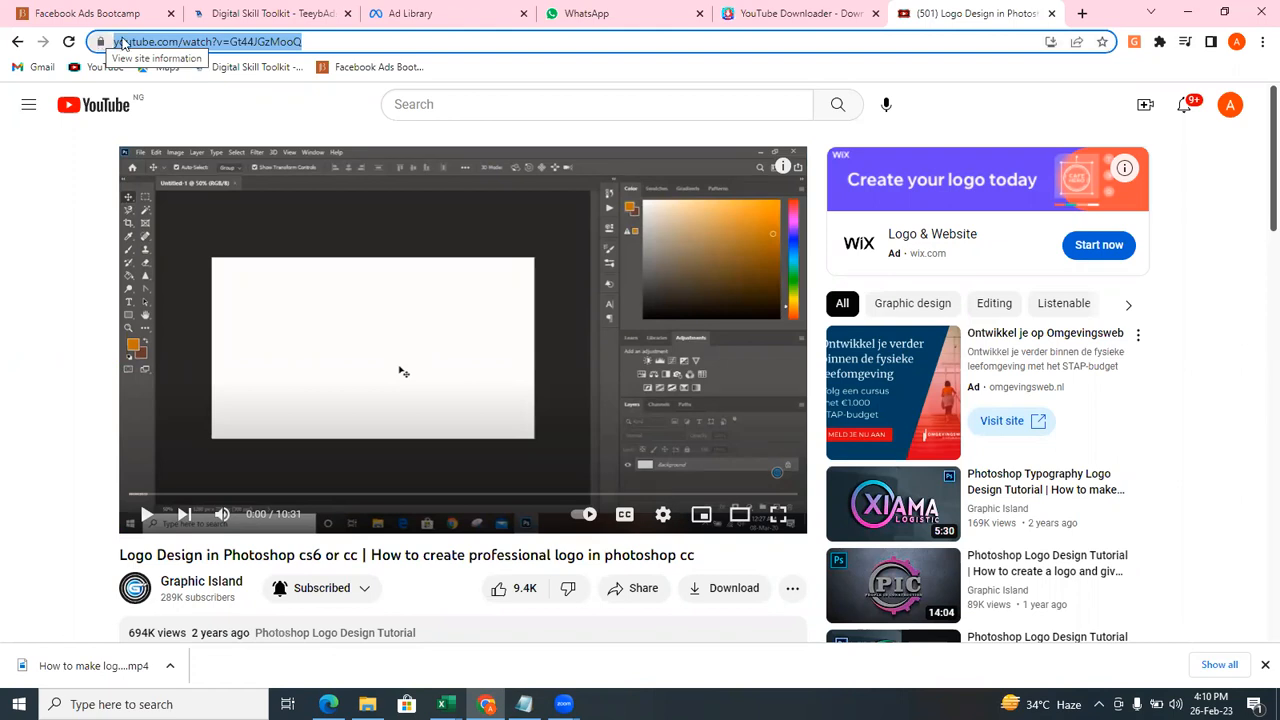
pyautogui.rightClick(140, 44)
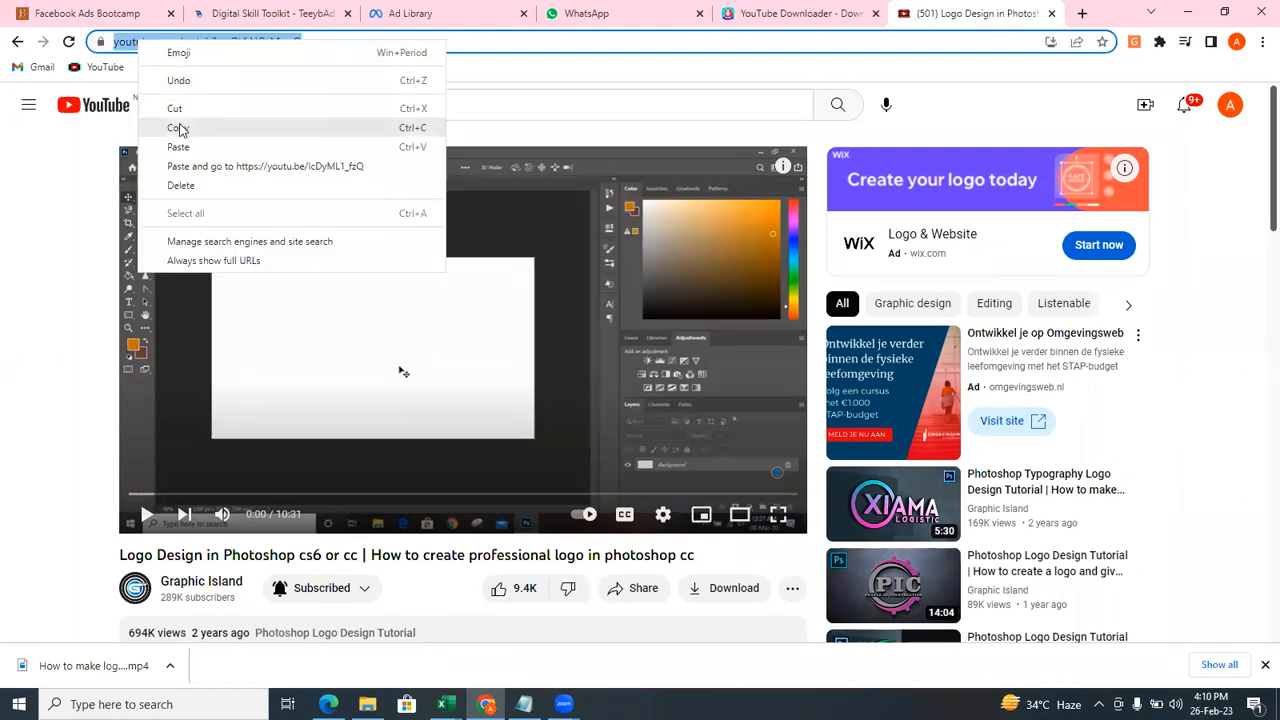
pyautogui.click(178, 128)
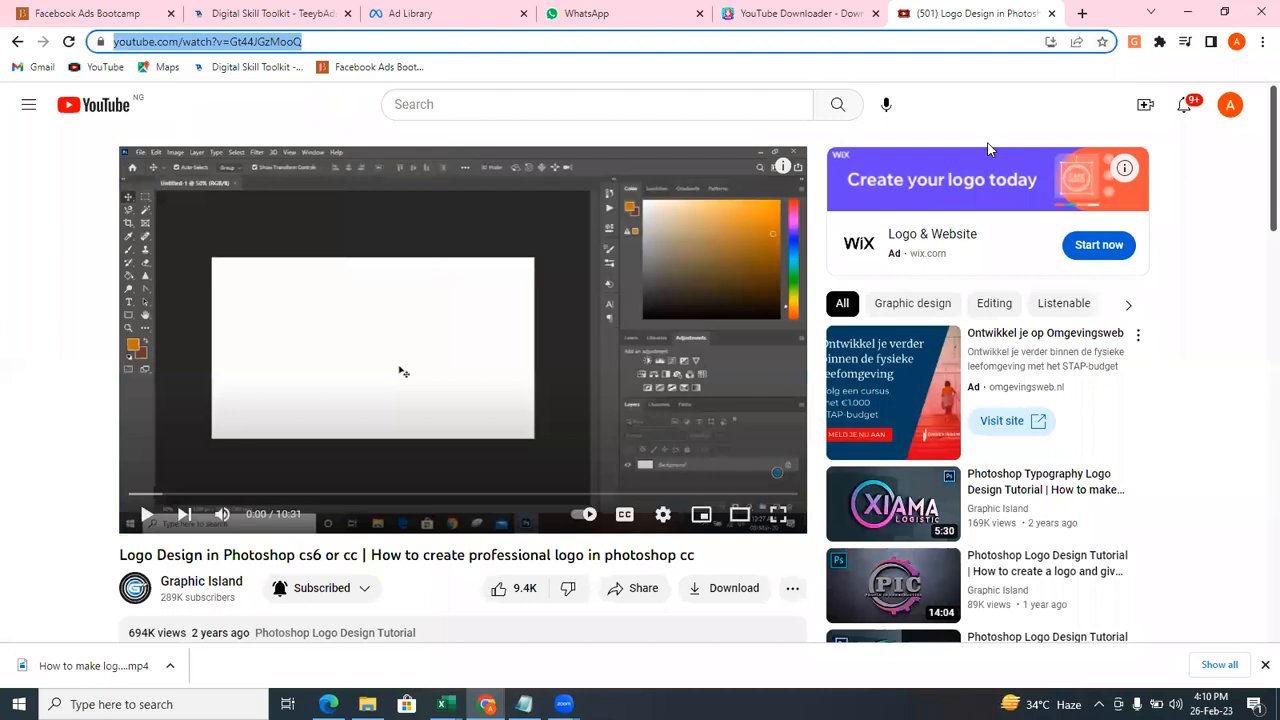
# Return to y2mate, close the pop-up ad page and replace the Excel webinar link with the copied logo video link.
pyautogui.click(808, 14)
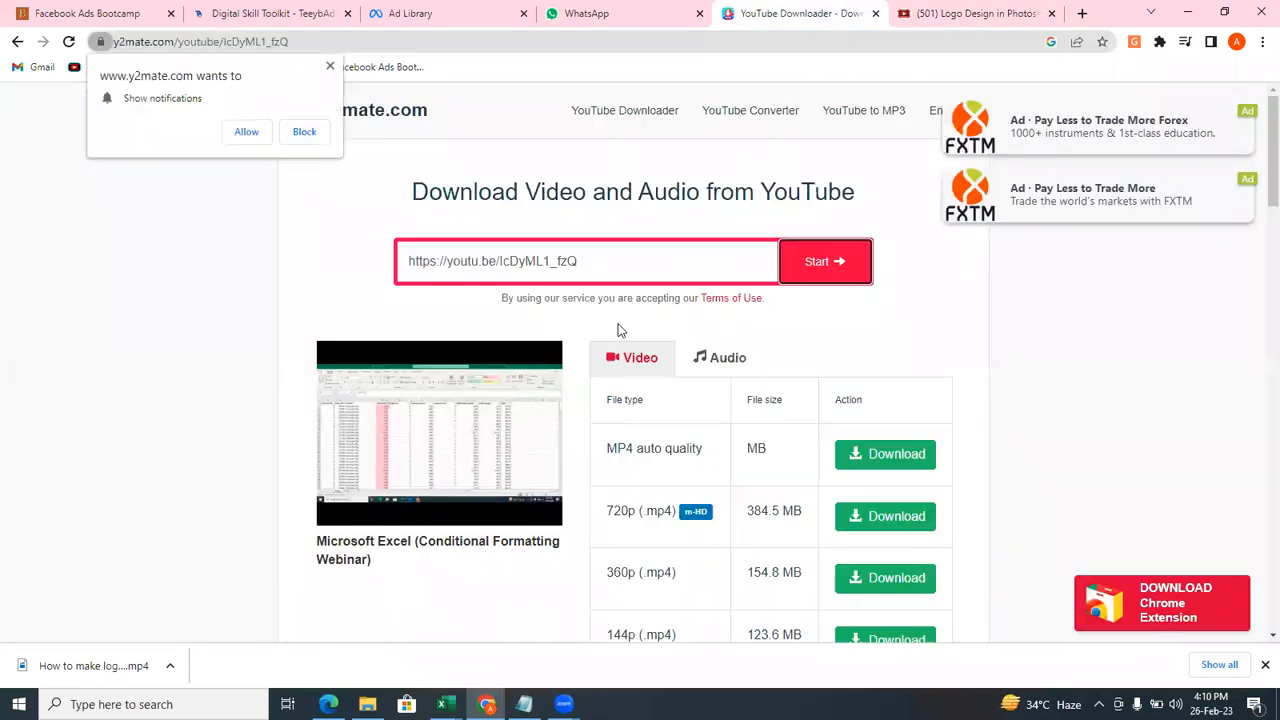
pyautogui.click(600, 266)
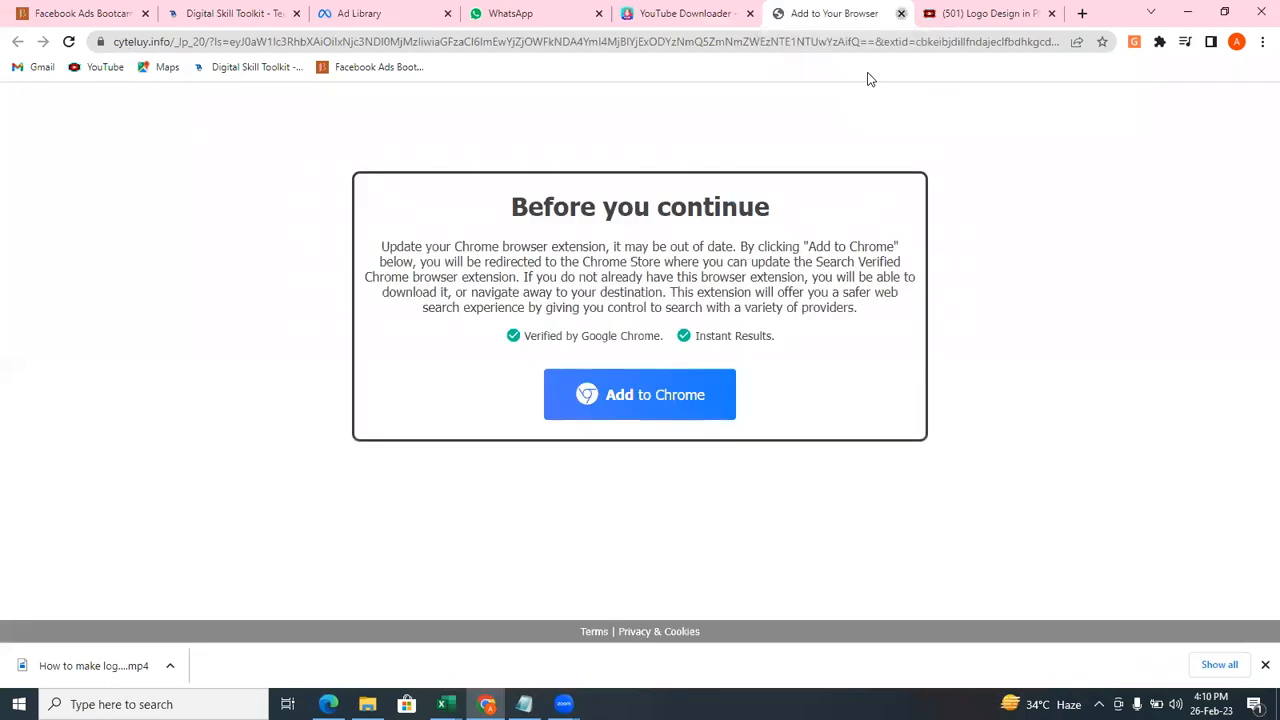
pyautogui.hotkey('ctrl', 'w')
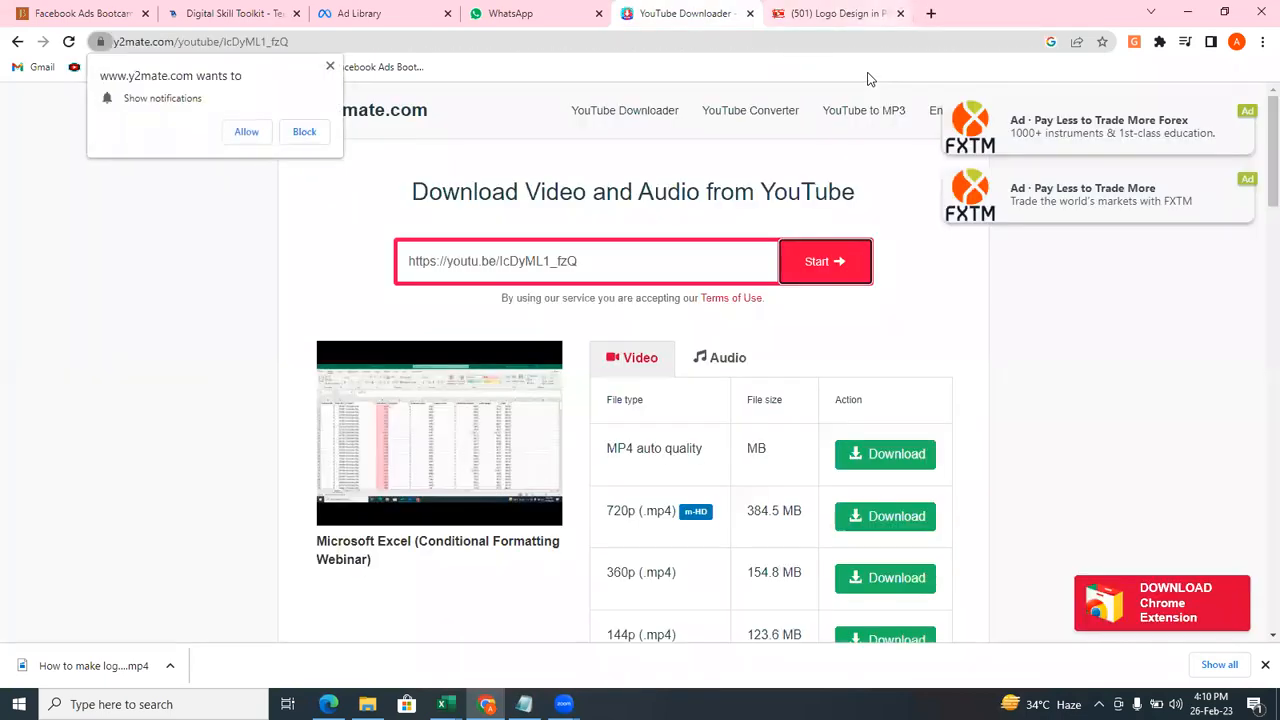
pyautogui.click(619, 258)
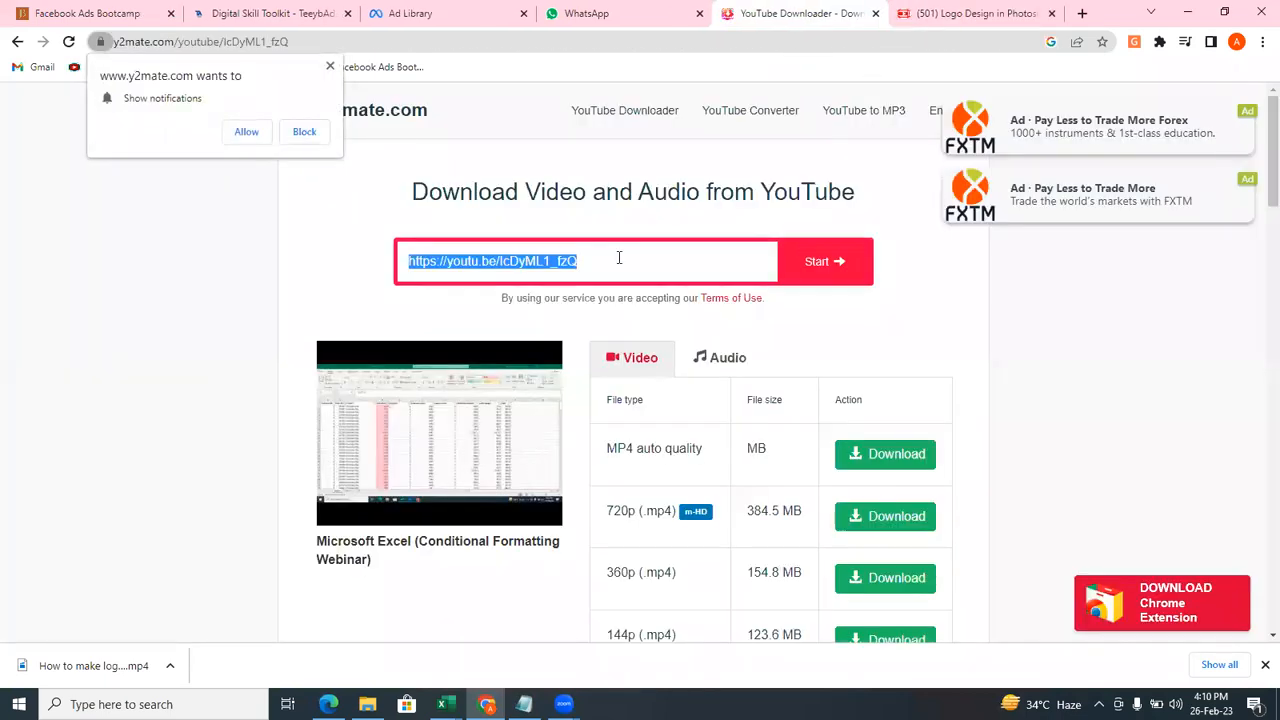
pyautogui.hotkey('ctrl', 'v')
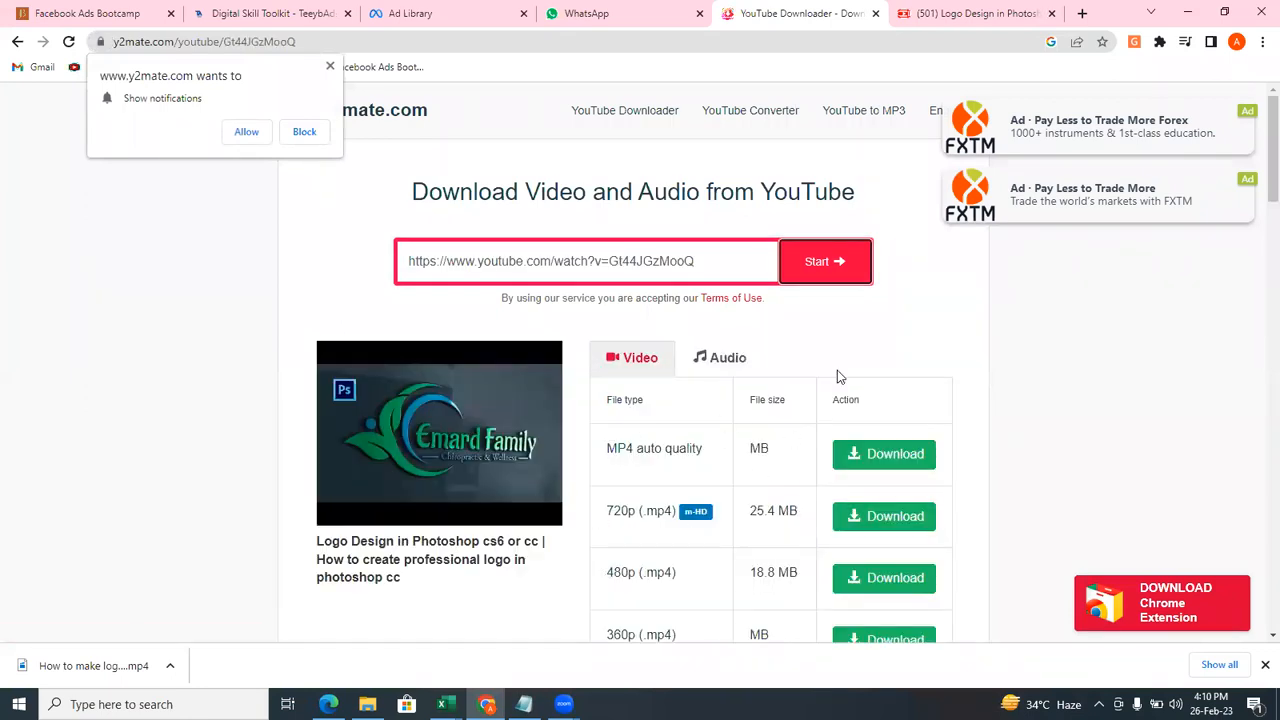
pyautogui.scroll(-1, 720, 334)
pyautogui.scroll(1, 786, 377)
pyautogui.moveTo(360, 306); pyautogui.dragTo(346, 304)
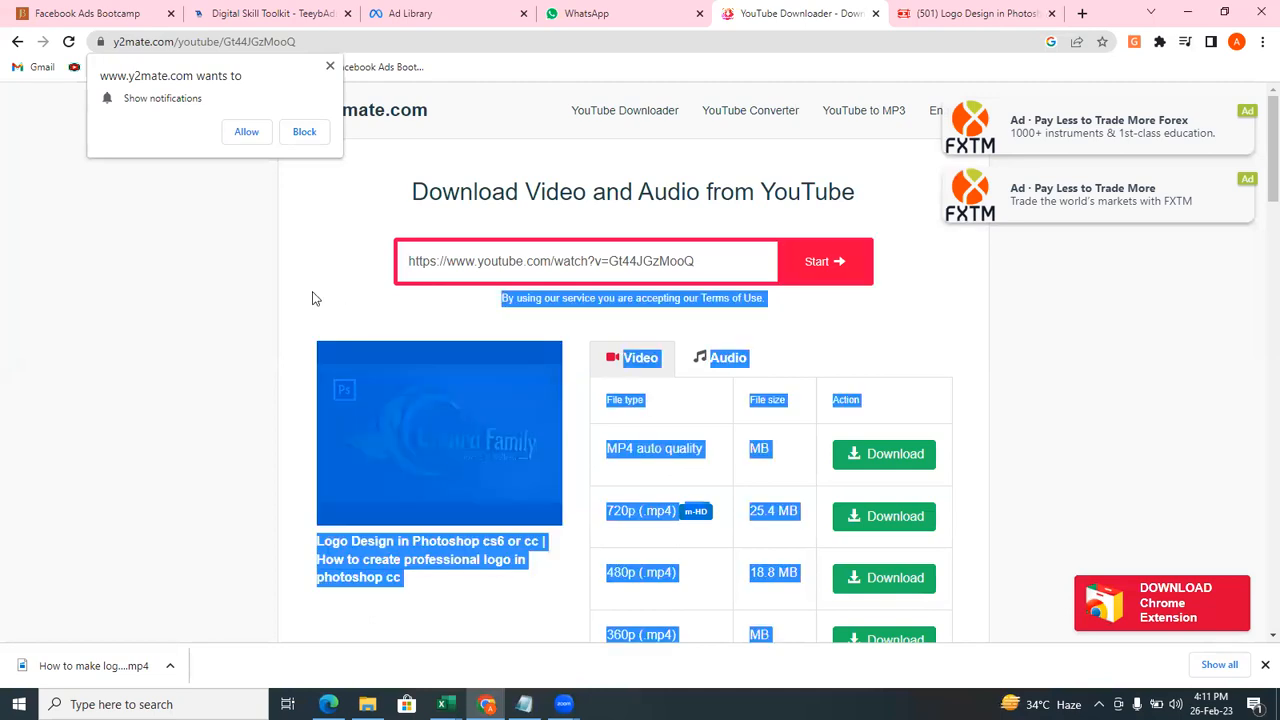
pyautogui.click(318, 298)
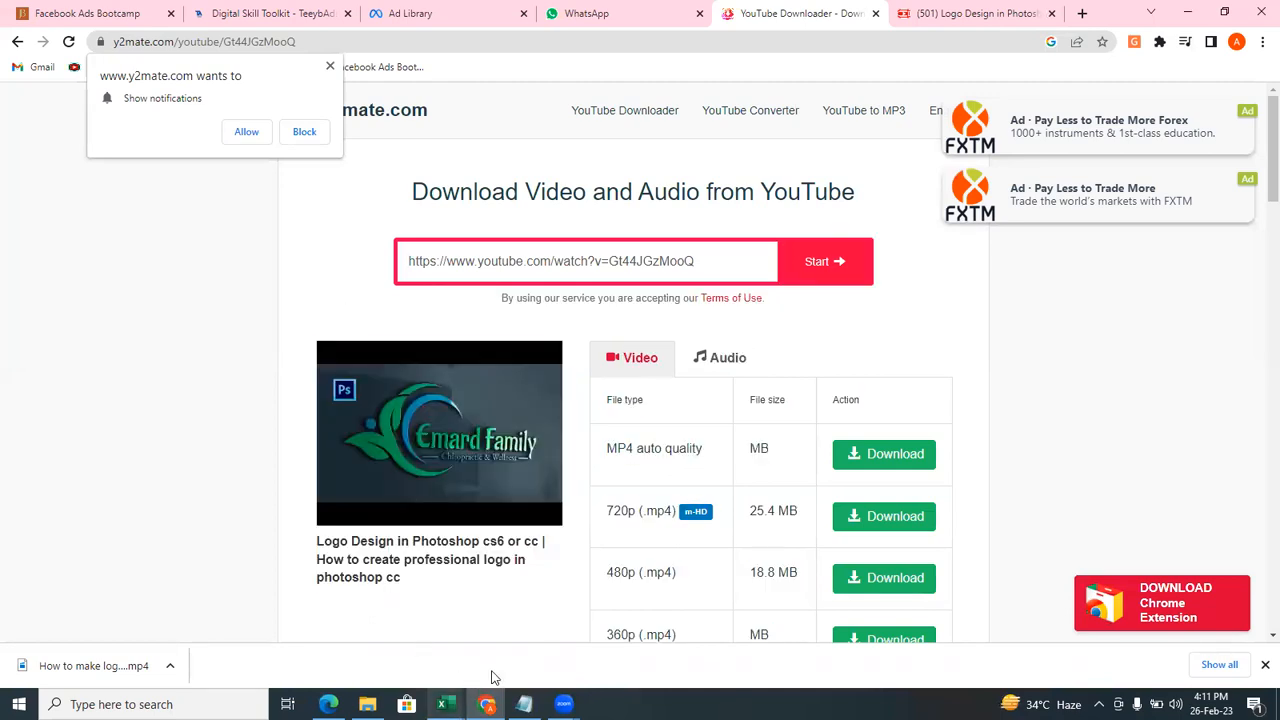
# Switch to the Class work workbook in Excel and examine the table in B2:L12 on the MULTIPLICATION TABLE sheet.
pyautogui.moveTo(441, 700)
pyautogui.click(520, 660)
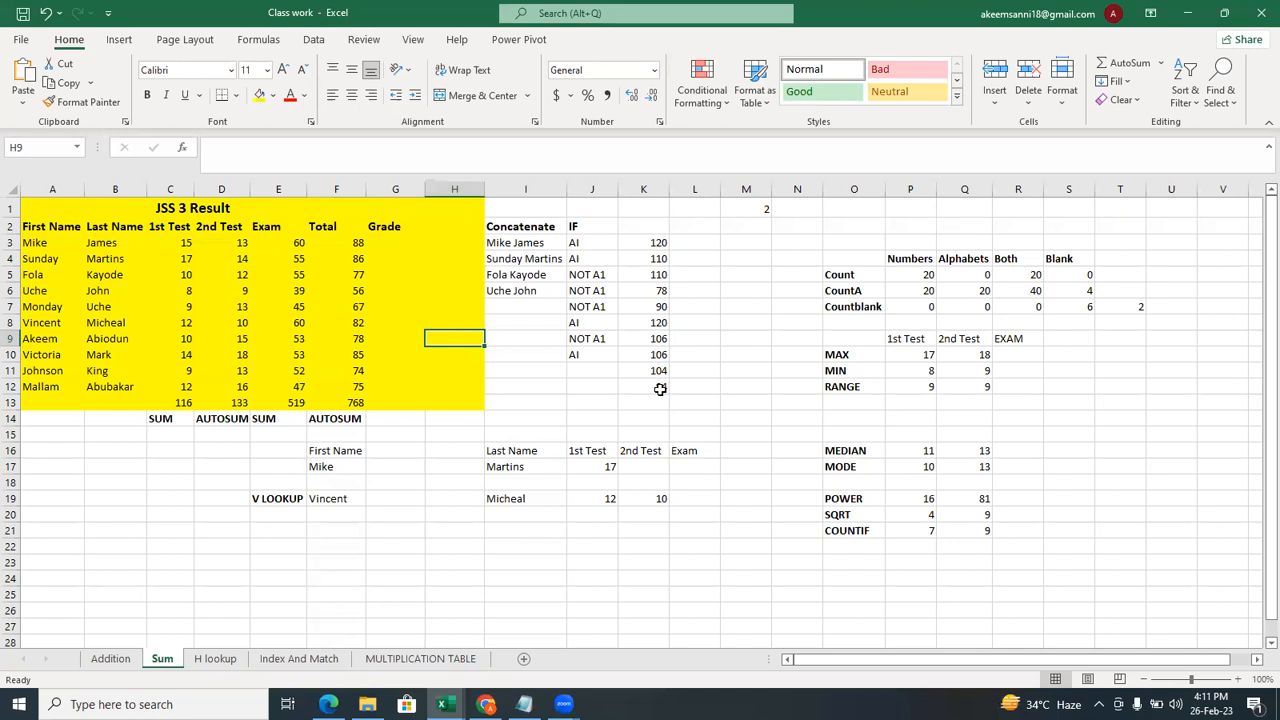
pyautogui.click(738, 697)
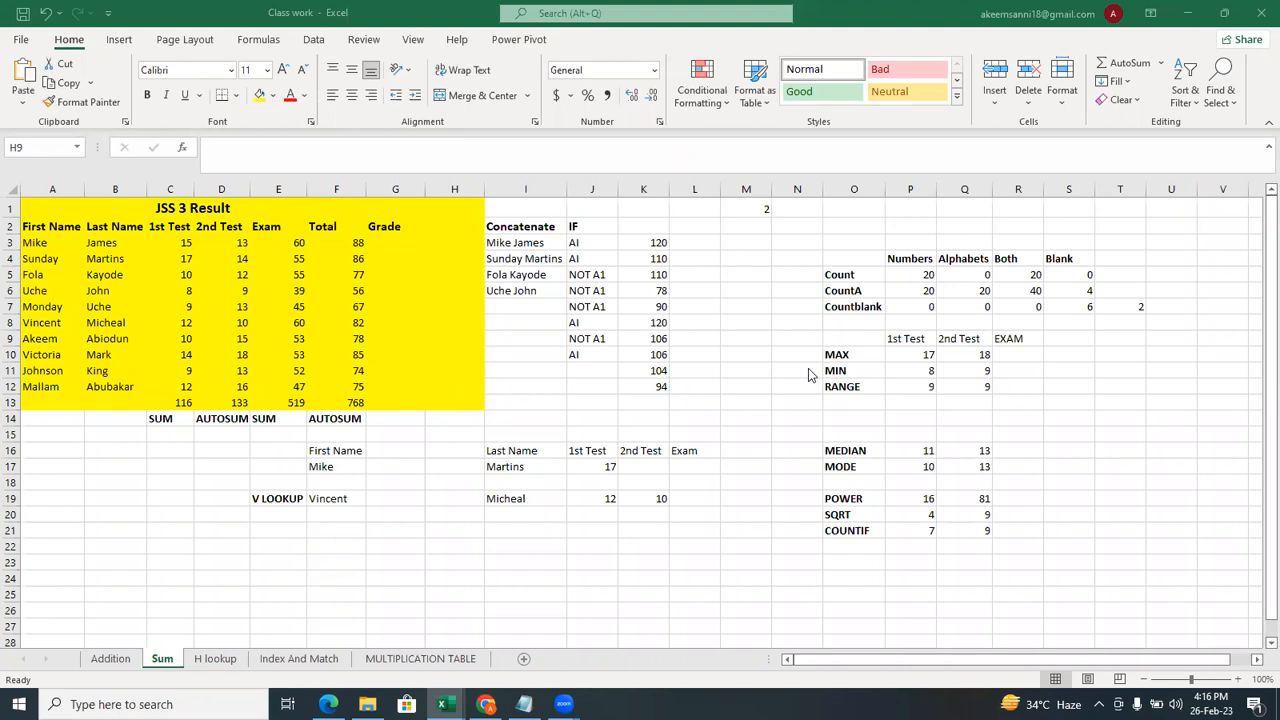
pyautogui.click(700, 280)
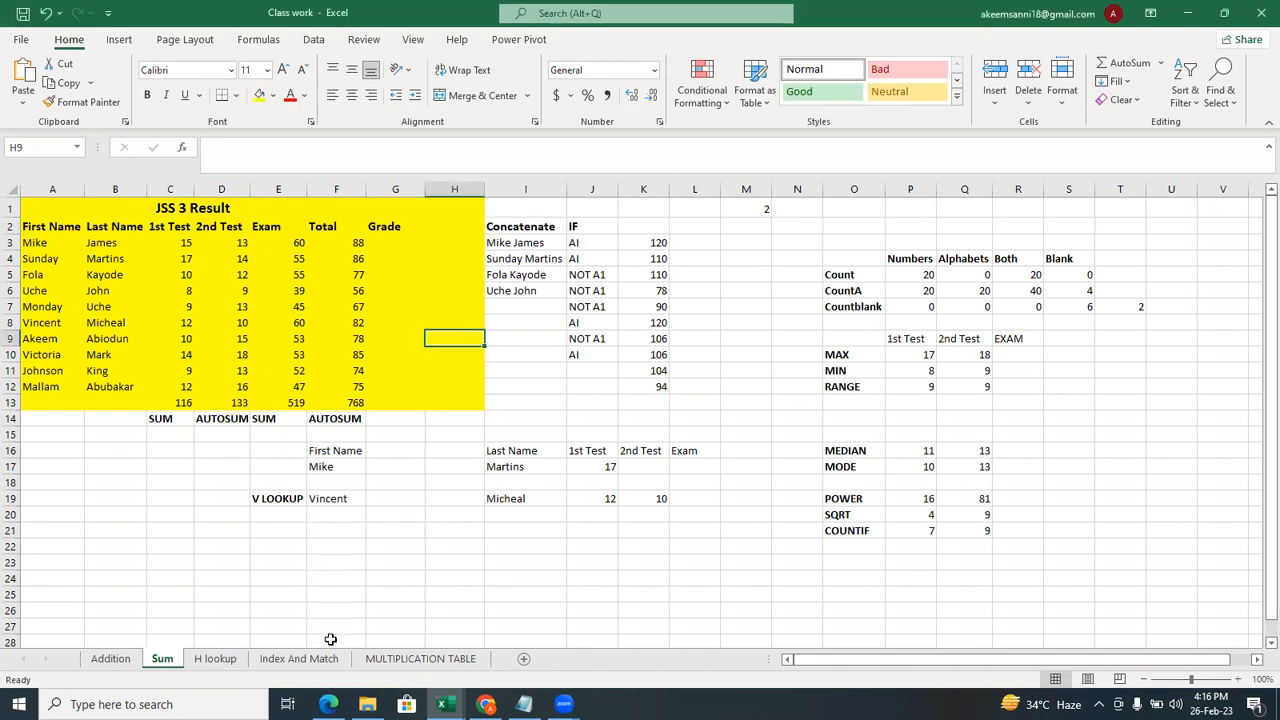
pyautogui.click(424, 660)
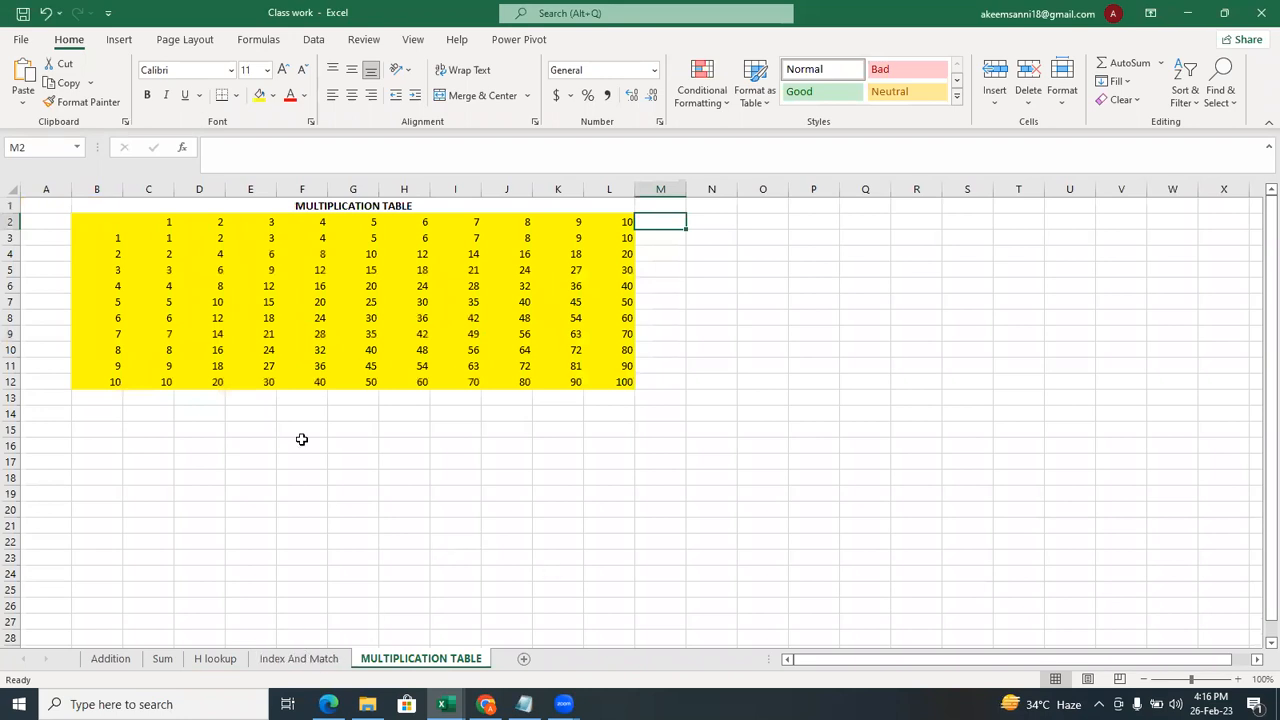
pyautogui.moveTo(91, 220); pyautogui.dragTo(616, 383)
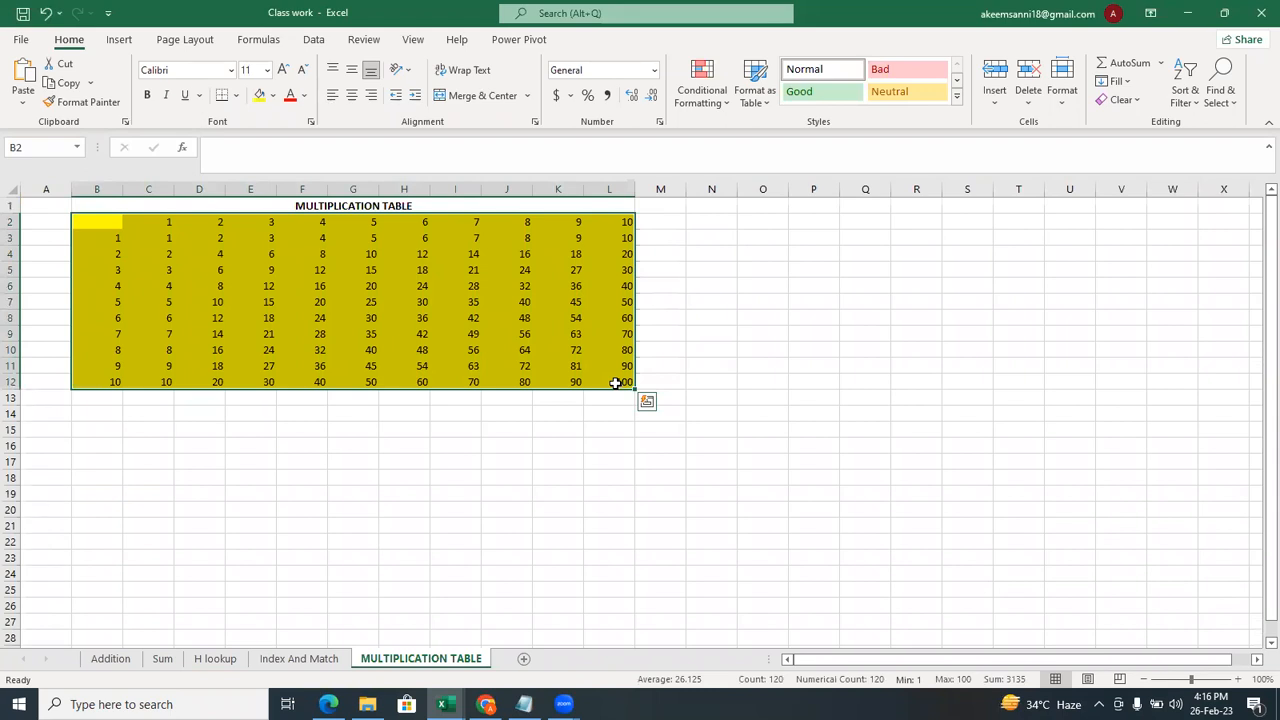
pyautogui.click(575, 441)
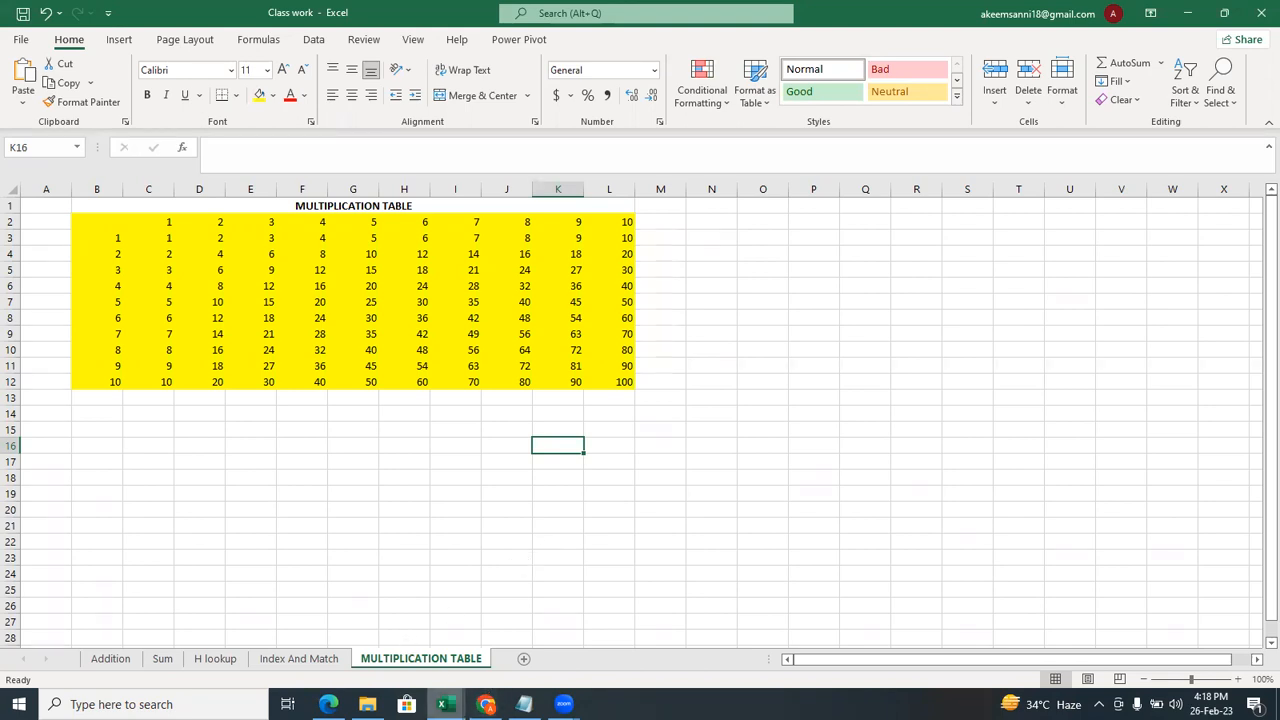
# Switch to the Pivot workbook and bring the UNIT PRICE and AVERAGE IF columns of the Order sheet into view.
pyautogui.moveTo(446, 704)
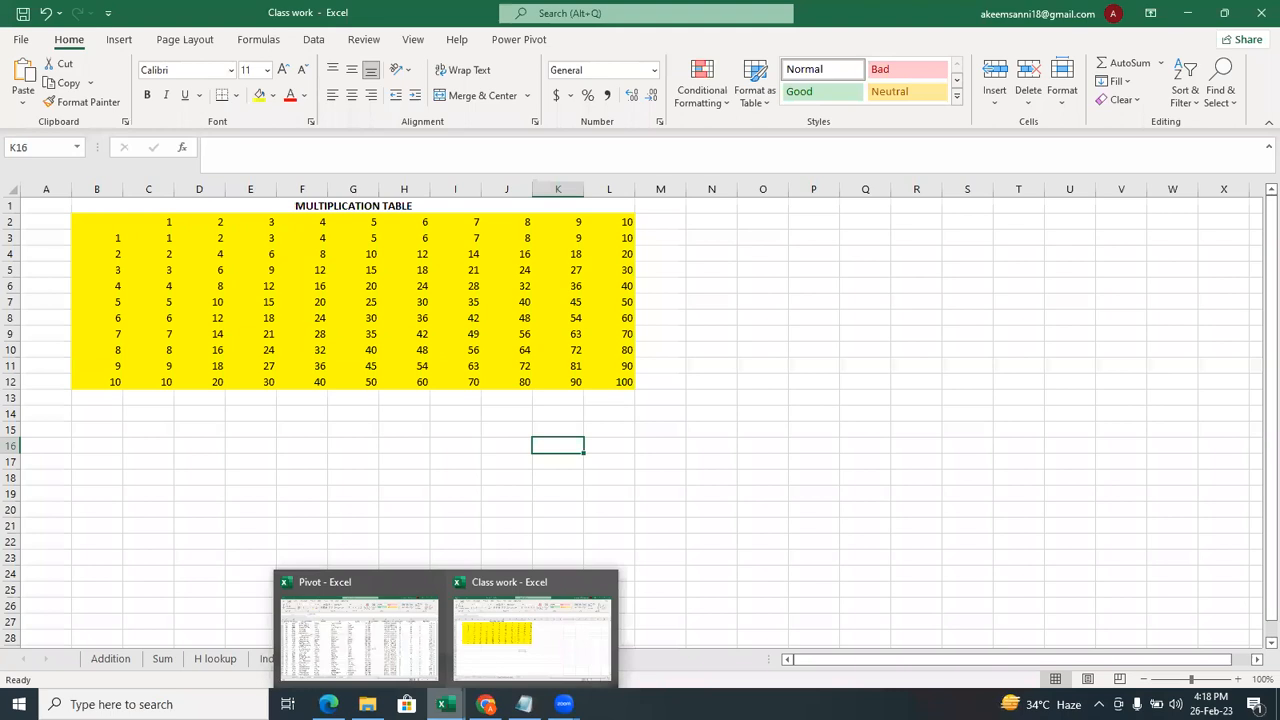
pyautogui.click(403, 667)
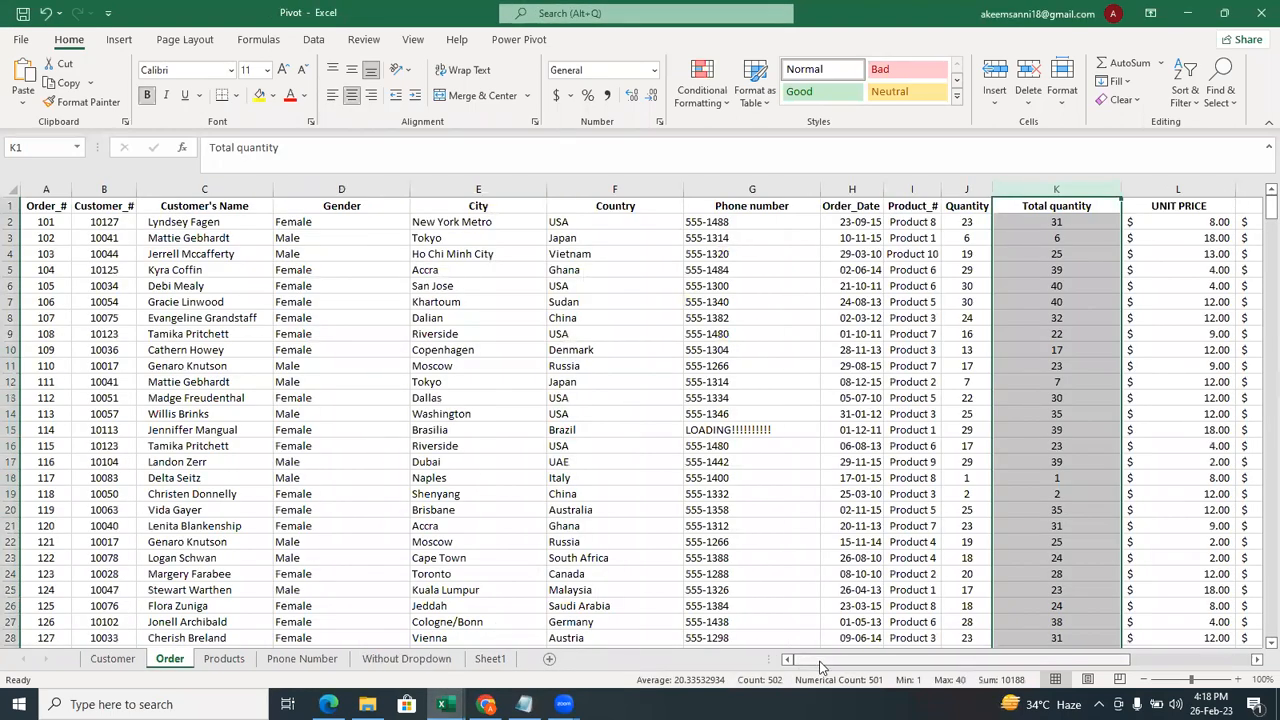
pyautogui.moveTo(820, 667); pyautogui.dragTo(950, 670)
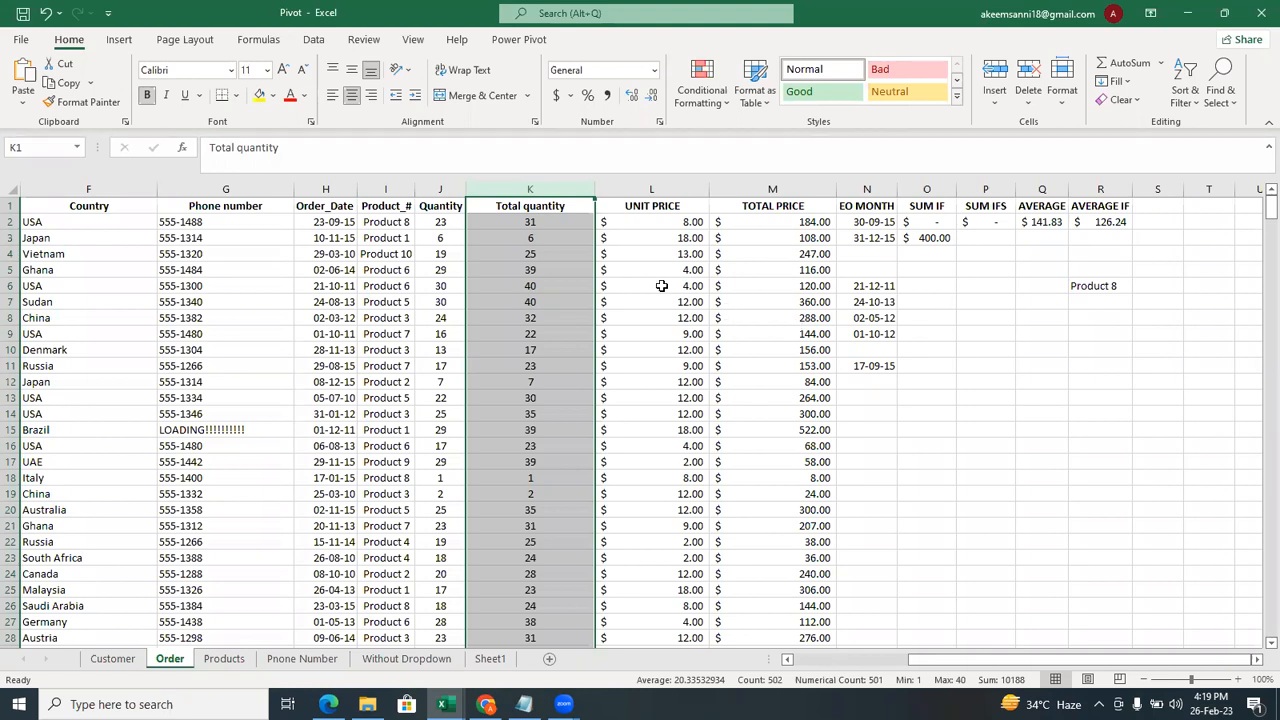
pyautogui.click(669, 188)
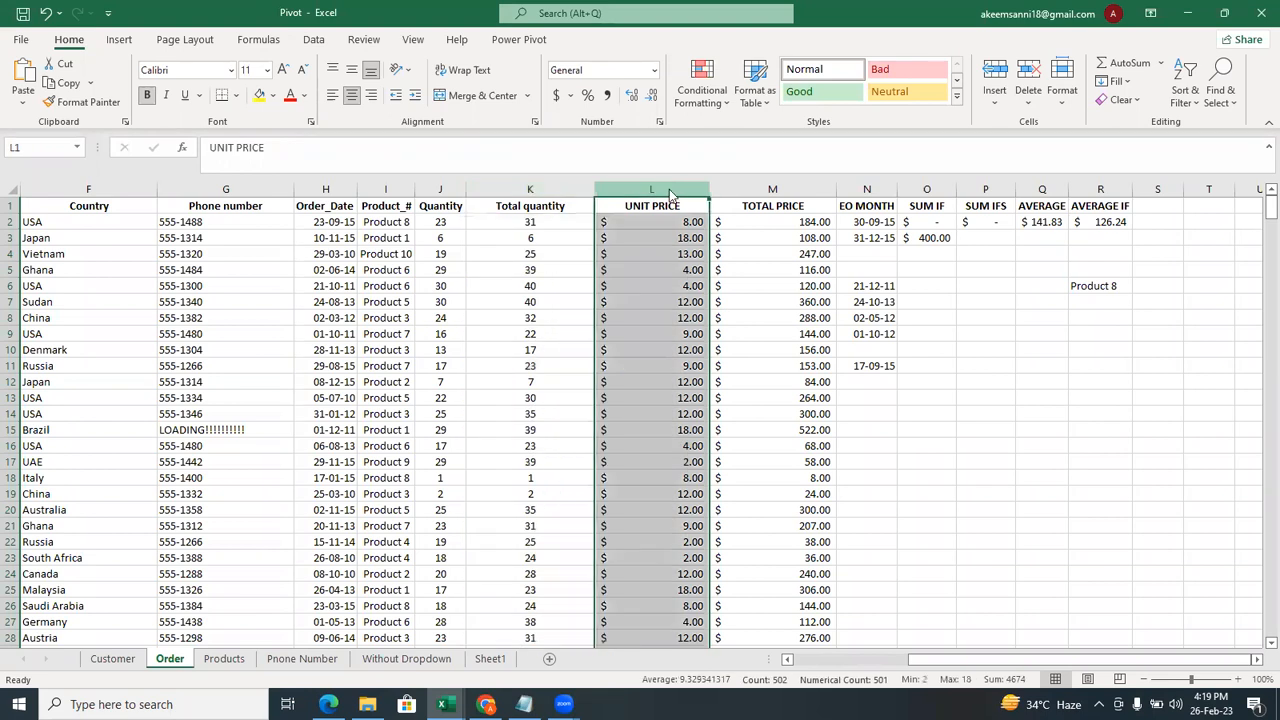
pyautogui.rightClick(670, 191)
pyautogui.click(732, 321)
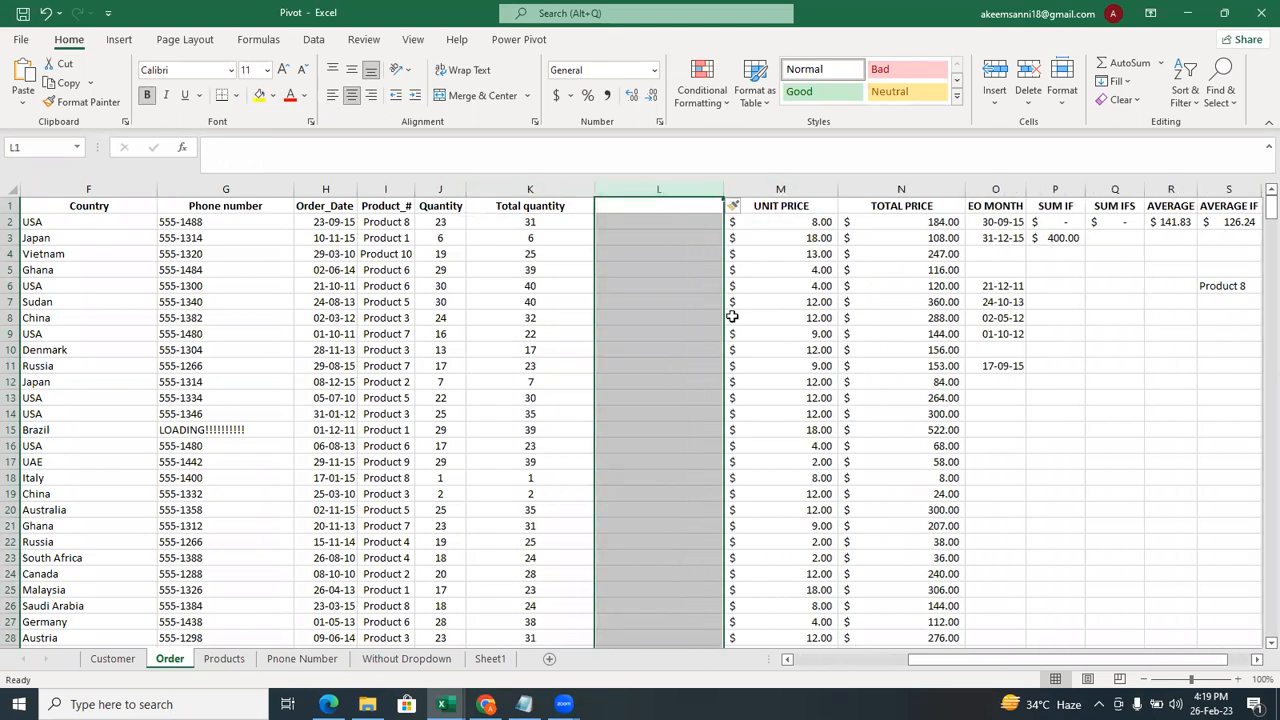
pyautogui.click(639, 205)
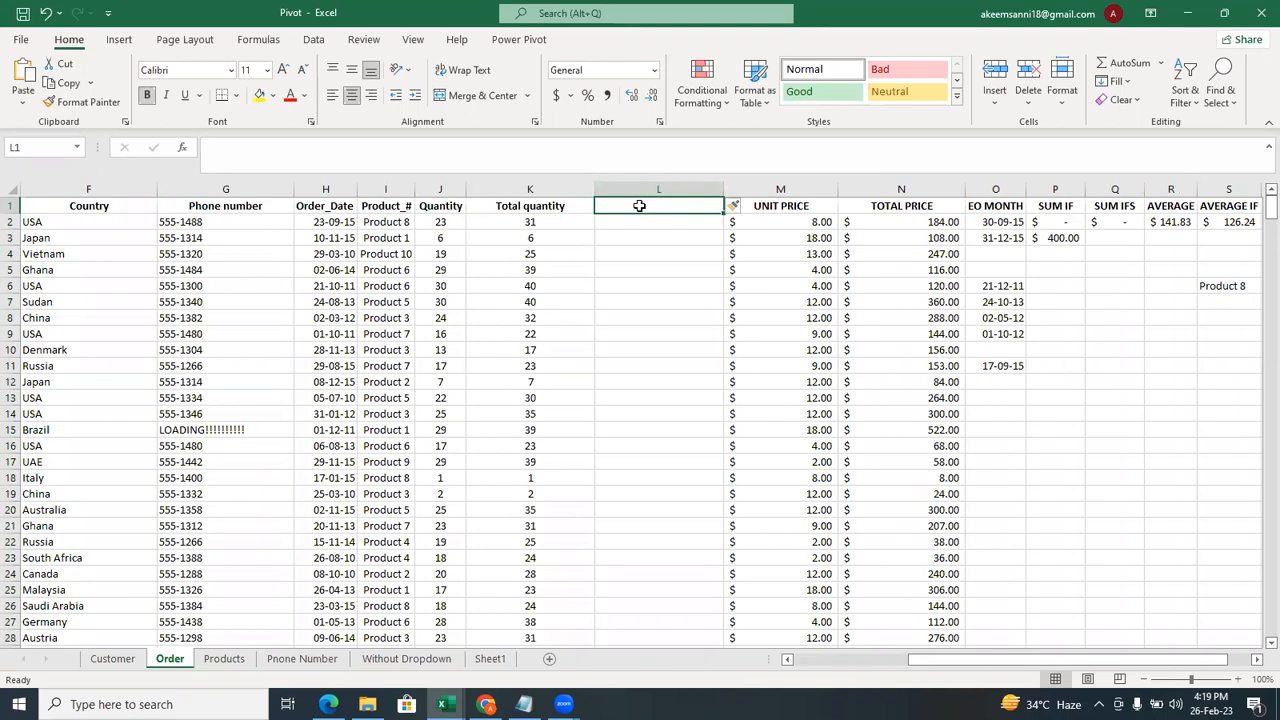
pyautogui.hotkey('ctrl', 'z')
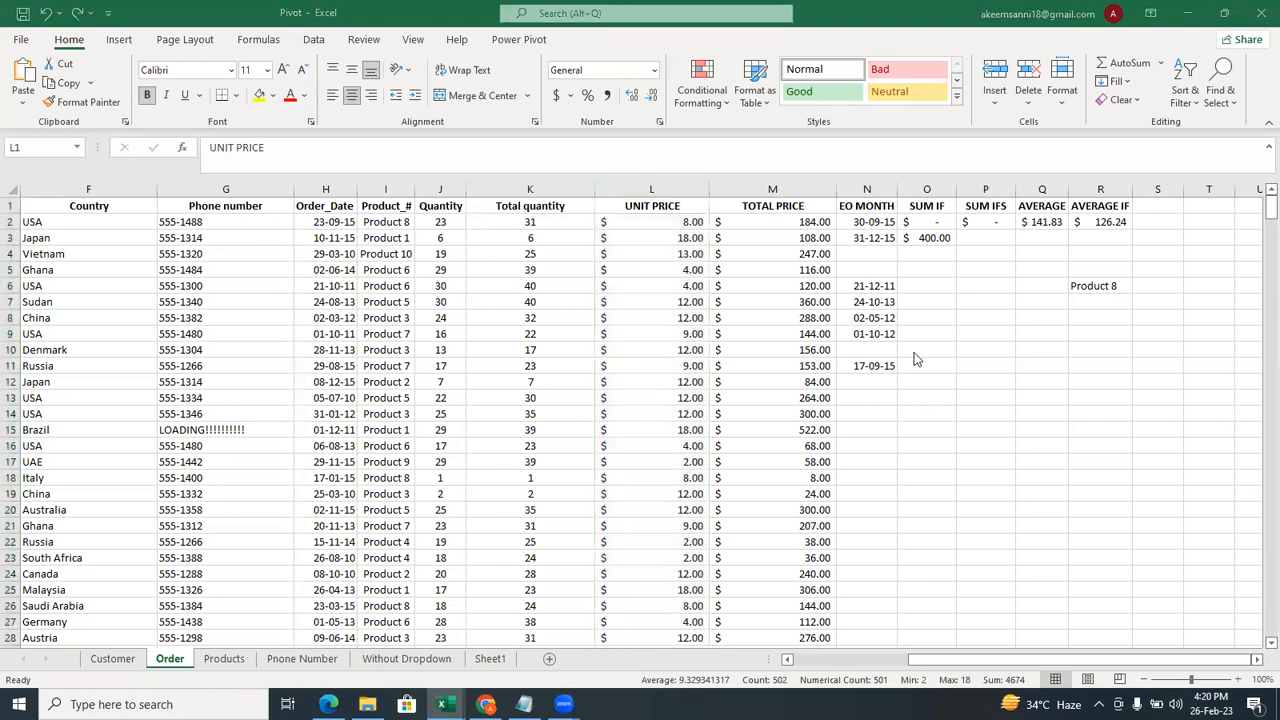
pyautogui.click(949, 368)
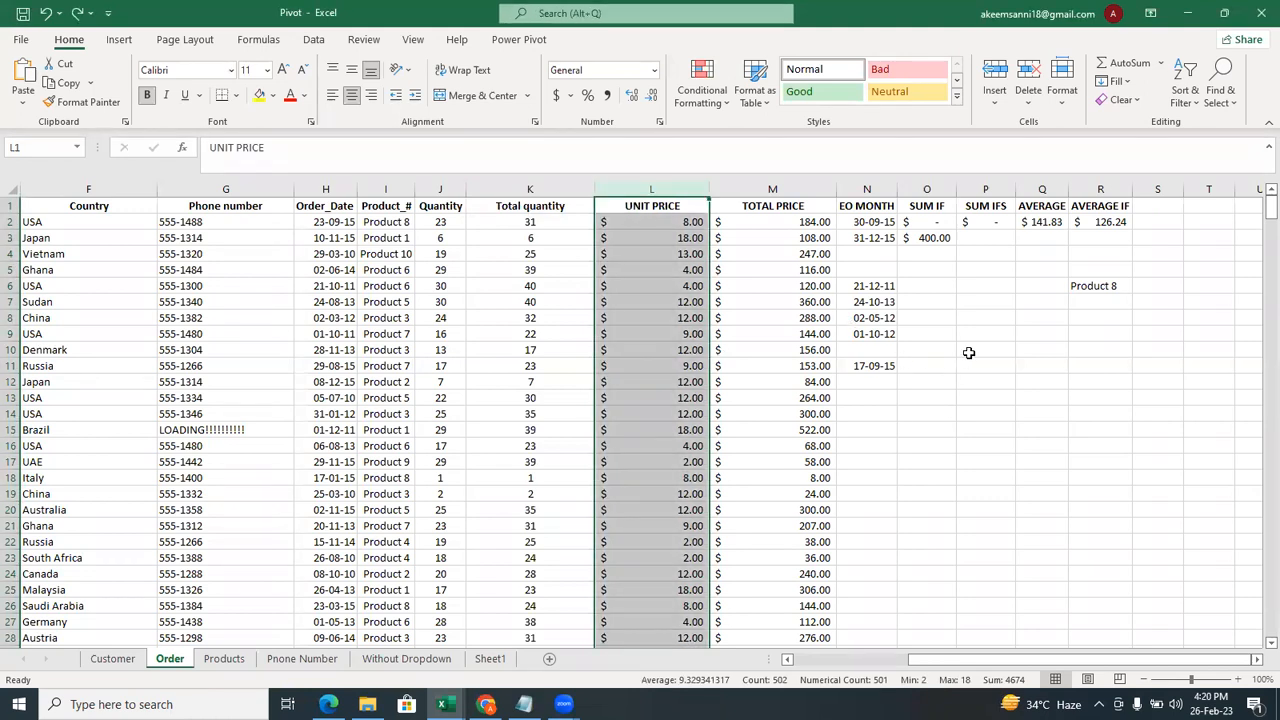
pyautogui.click(986, 338)
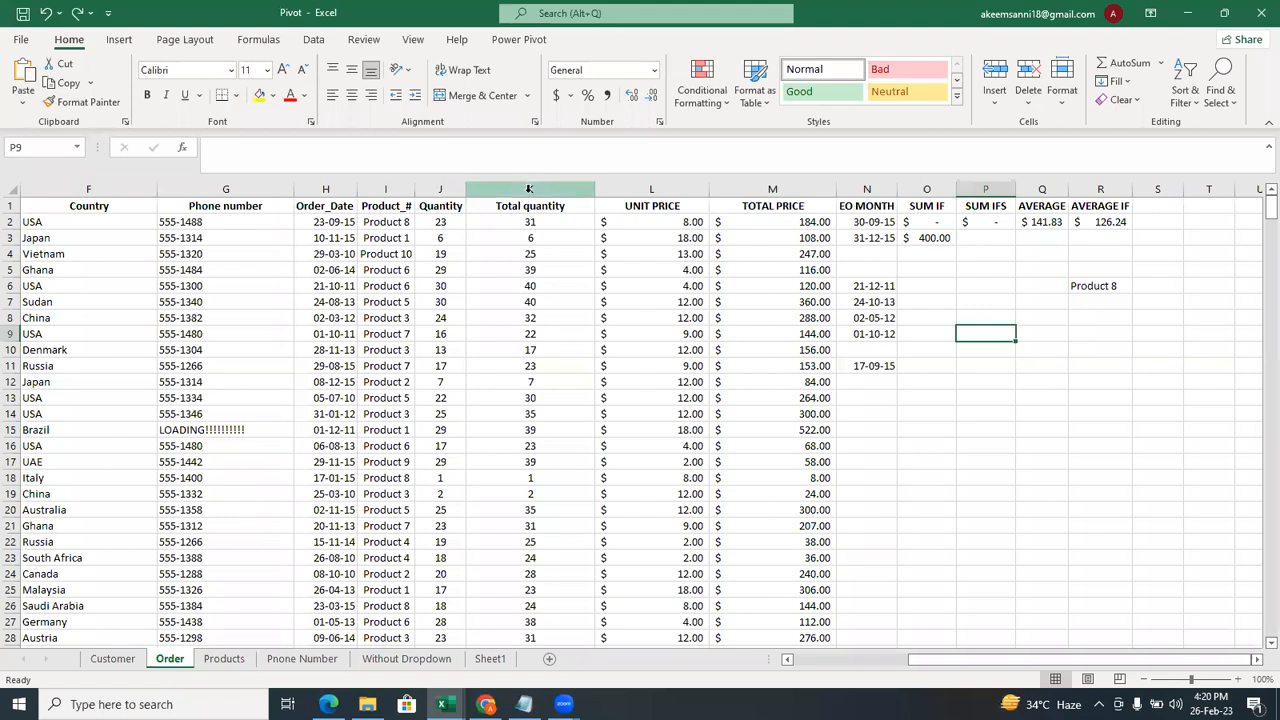
# Insert a blank column between Total quantity and UNIT PRICE on the Order sheet.
pyautogui.click(640, 189)
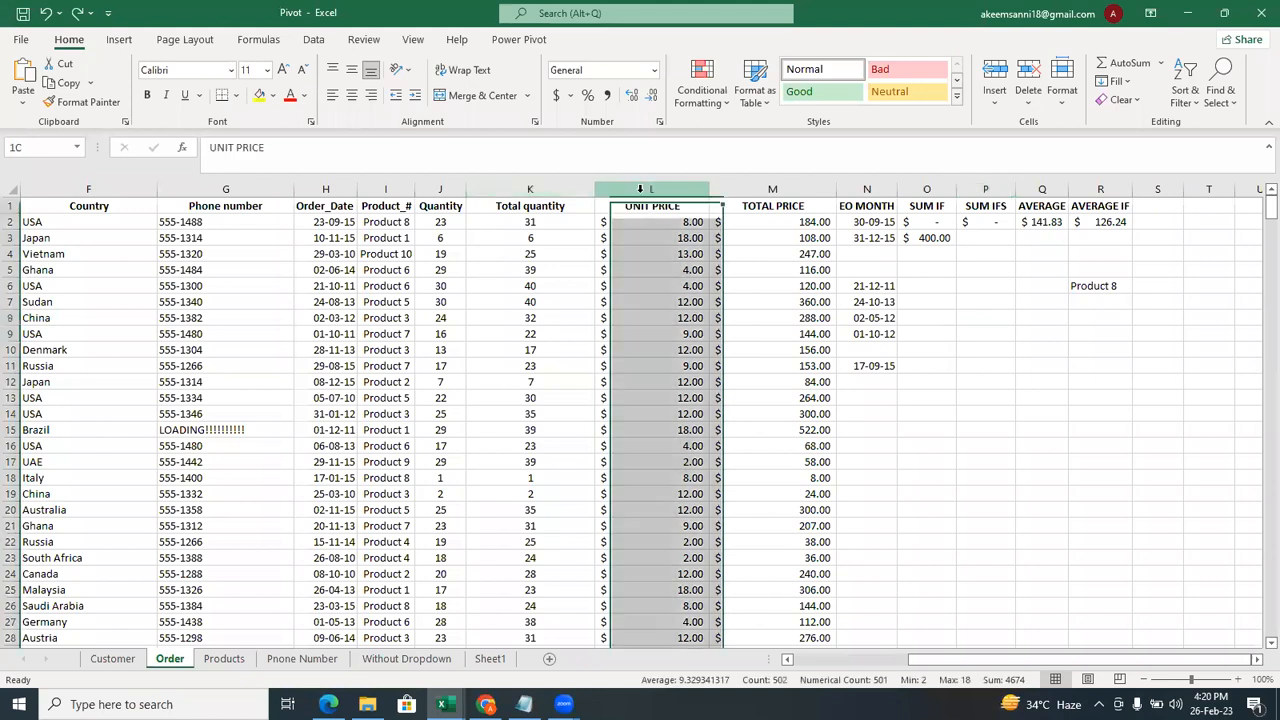
pyautogui.rightClick(640, 189)
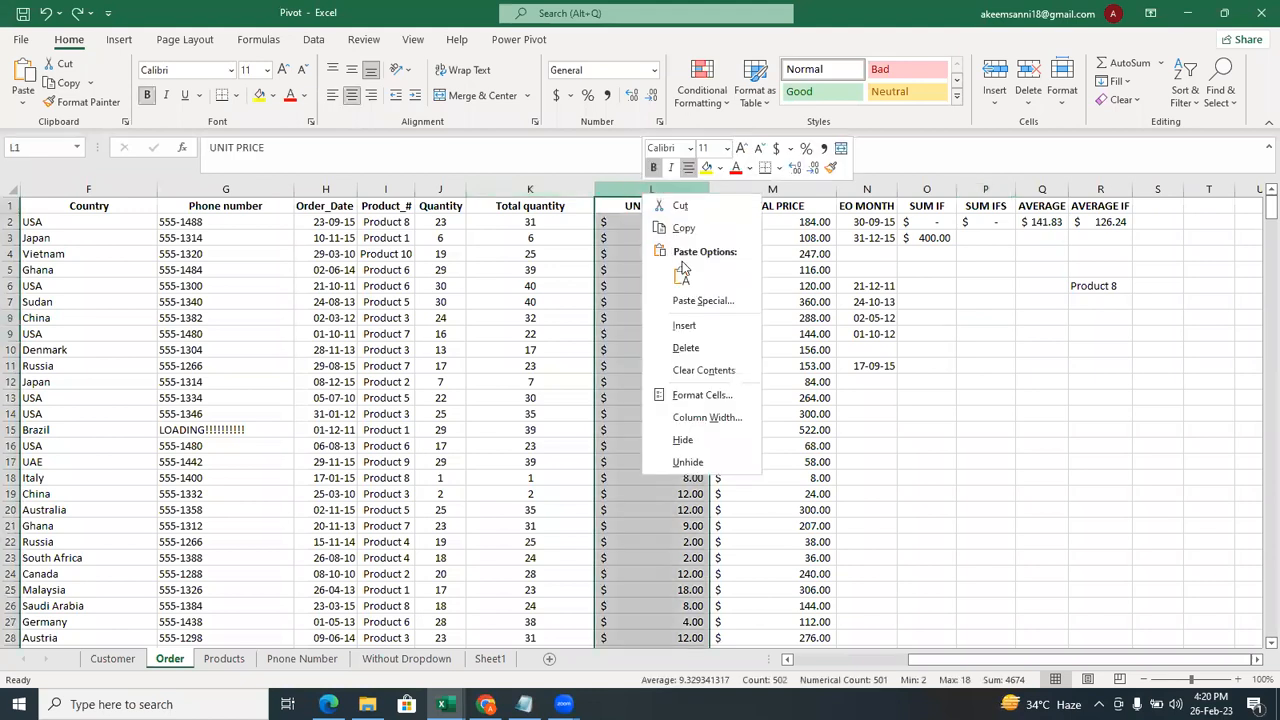
pyautogui.click(693, 328)
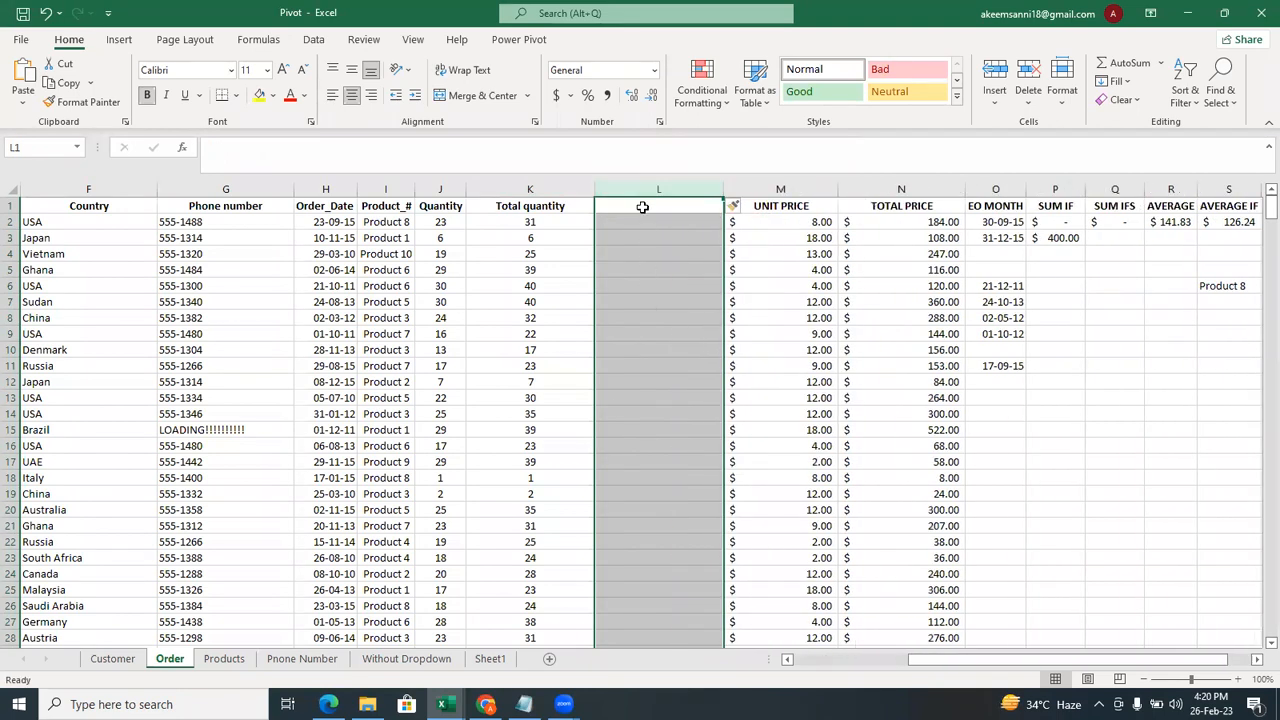
# Clear the contents of the Total quantity column on the Order sheet, including its header.
pyautogui.click(642, 206)
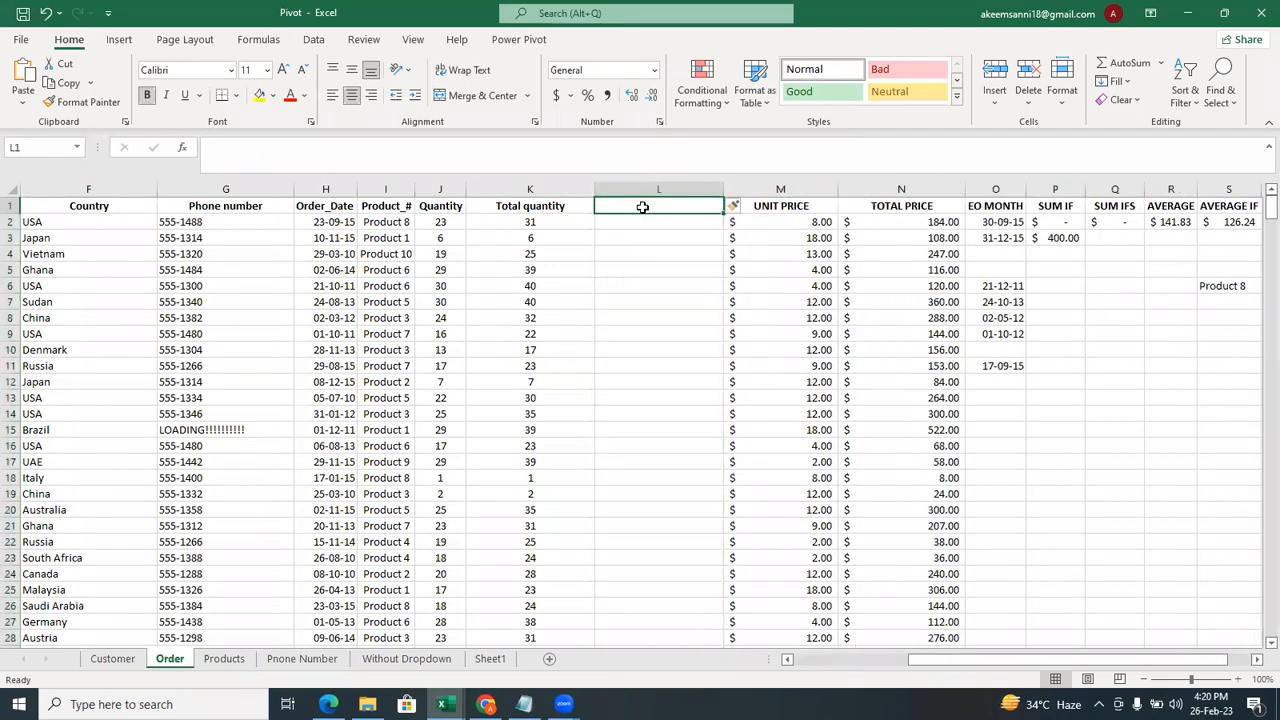
pyautogui.click(522, 223)
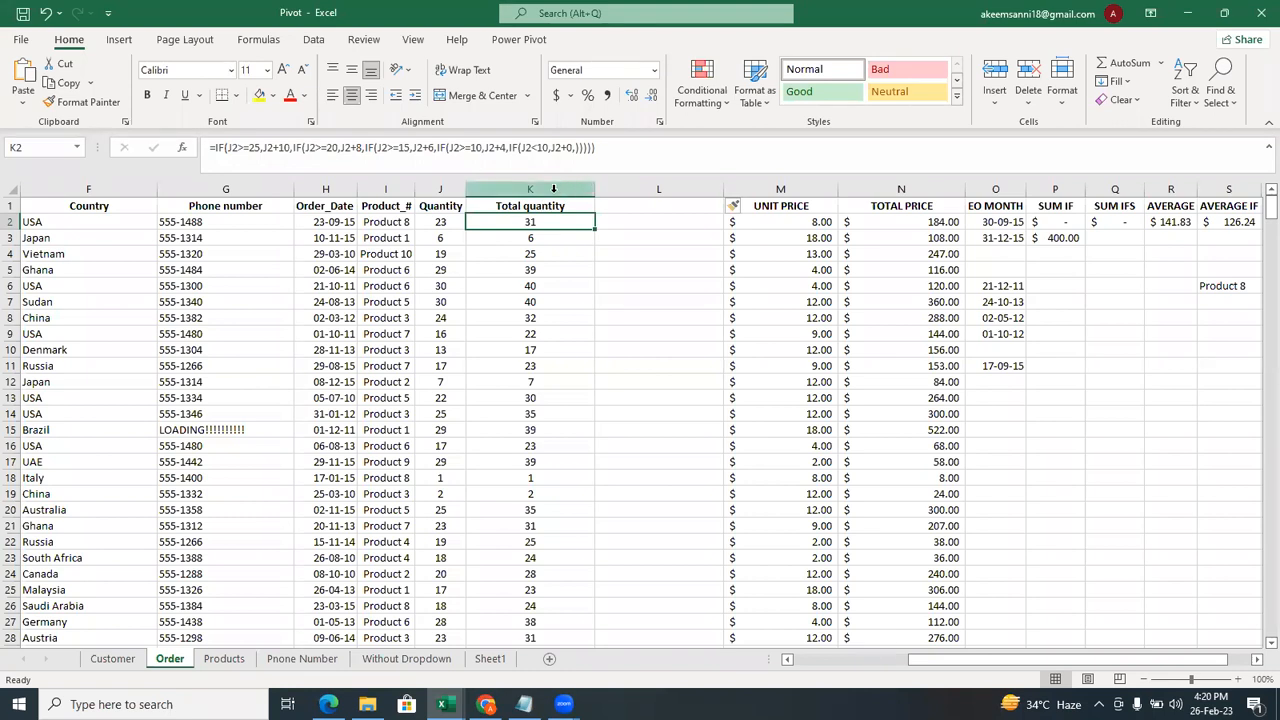
pyautogui.click(553, 189)
pyautogui.rightClick(555, 194)
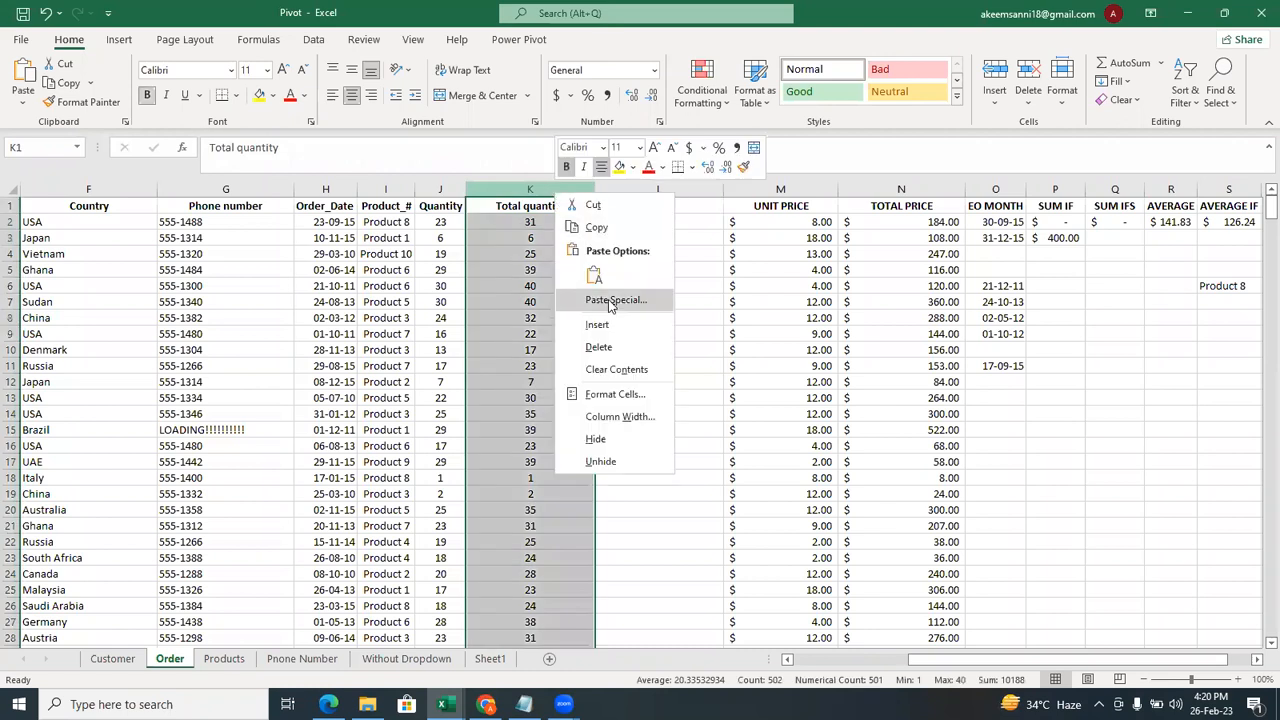
pyautogui.click(608, 370)
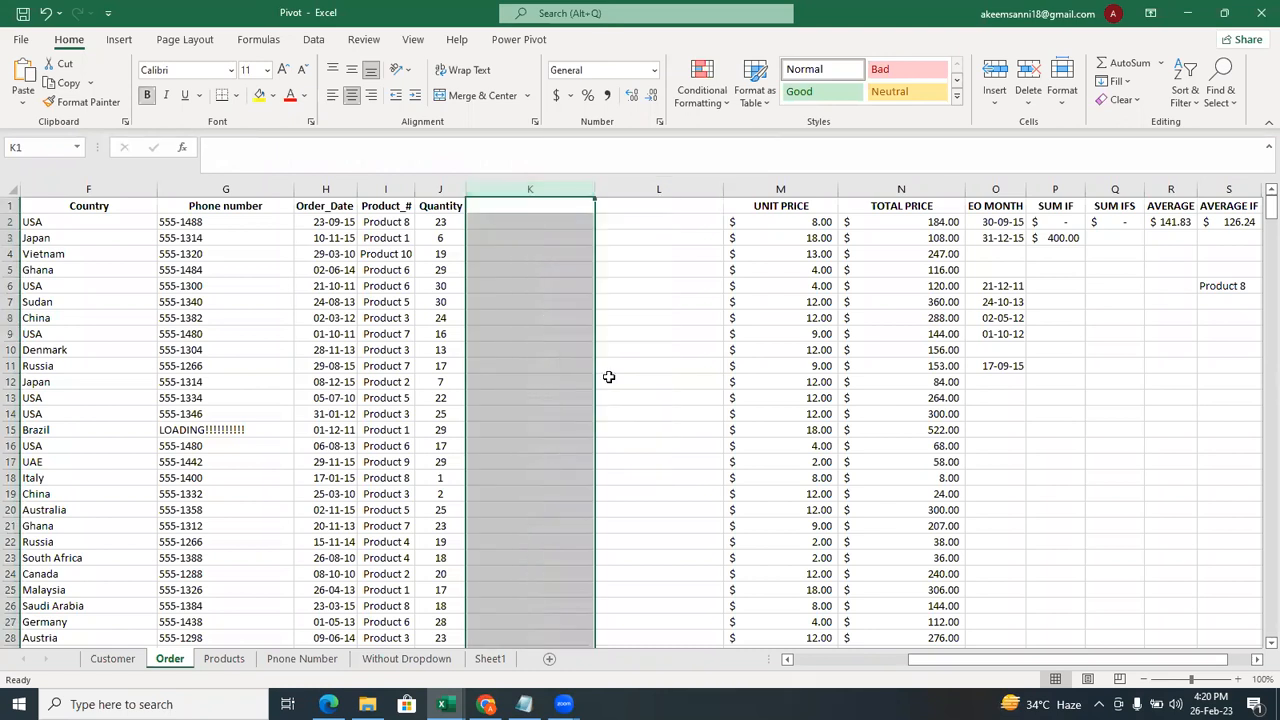
pyautogui.click(525, 206)
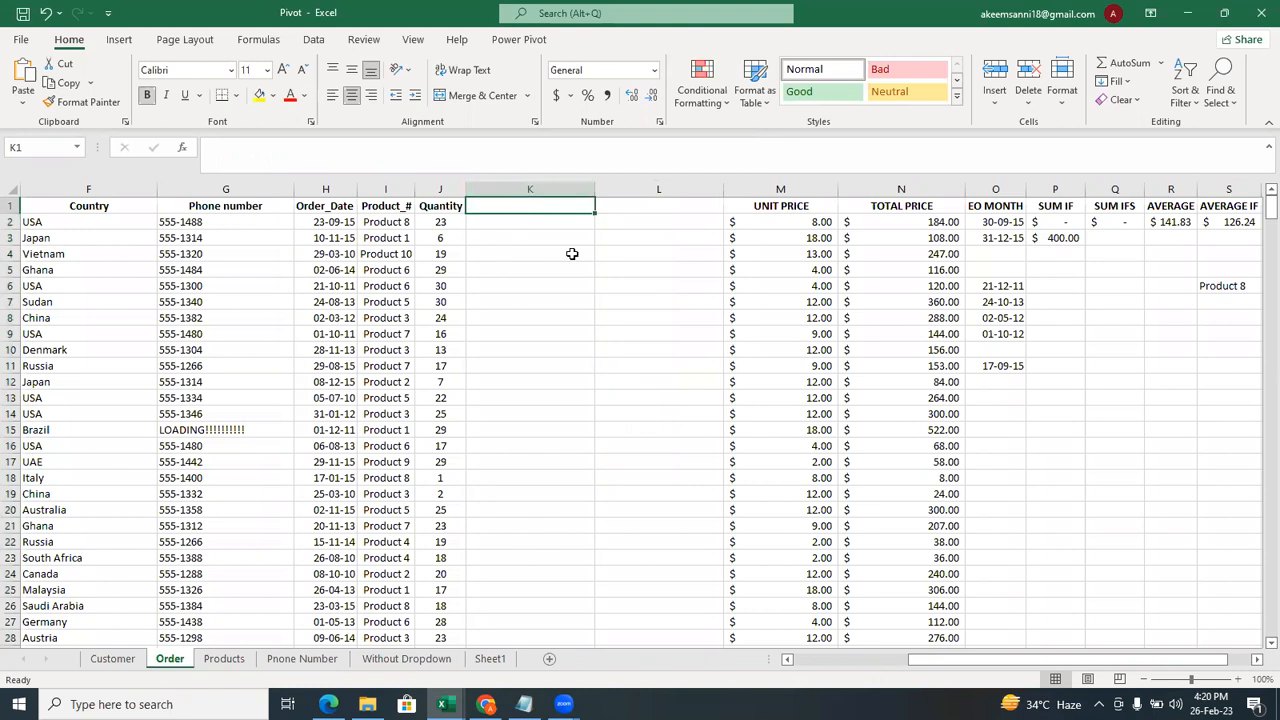
# Delete the blank column L directly before UNIT PRICE on the Order sheet.
pyautogui.click(668, 189)
pyautogui.rightClick(670, 190)
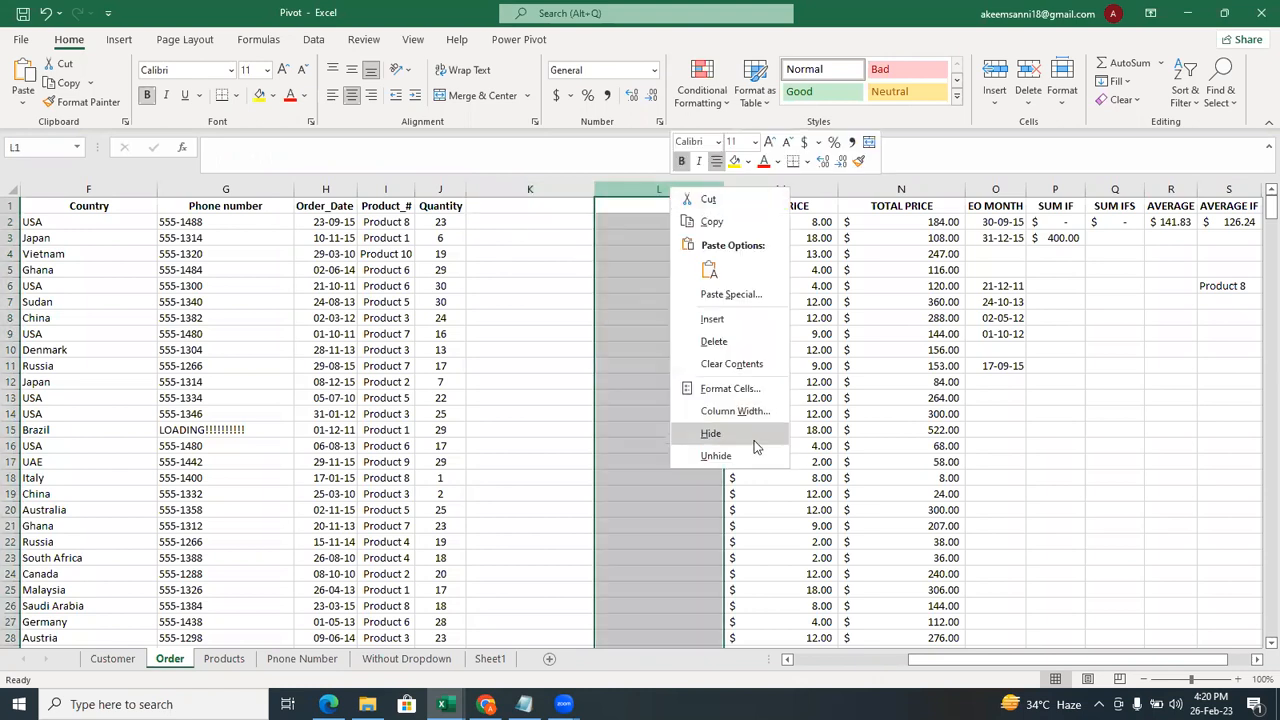
pyautogui.click(714, 344)
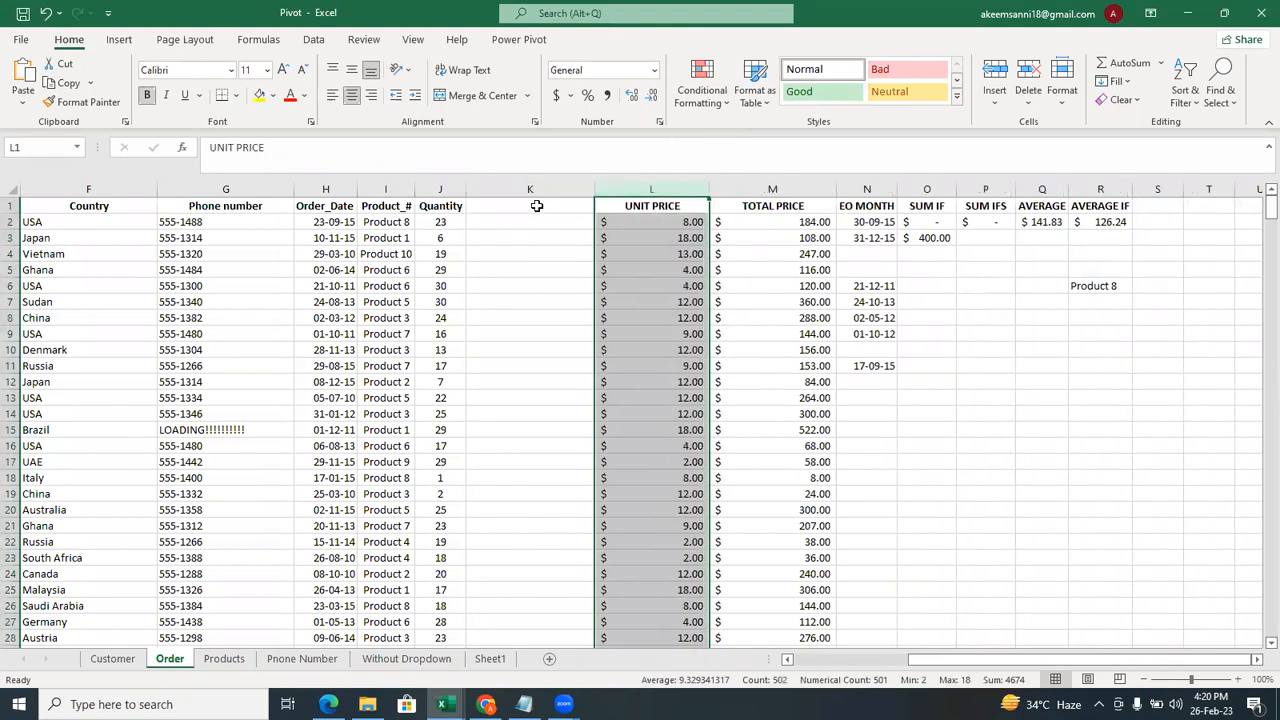
pyautogui.click(531, 206)
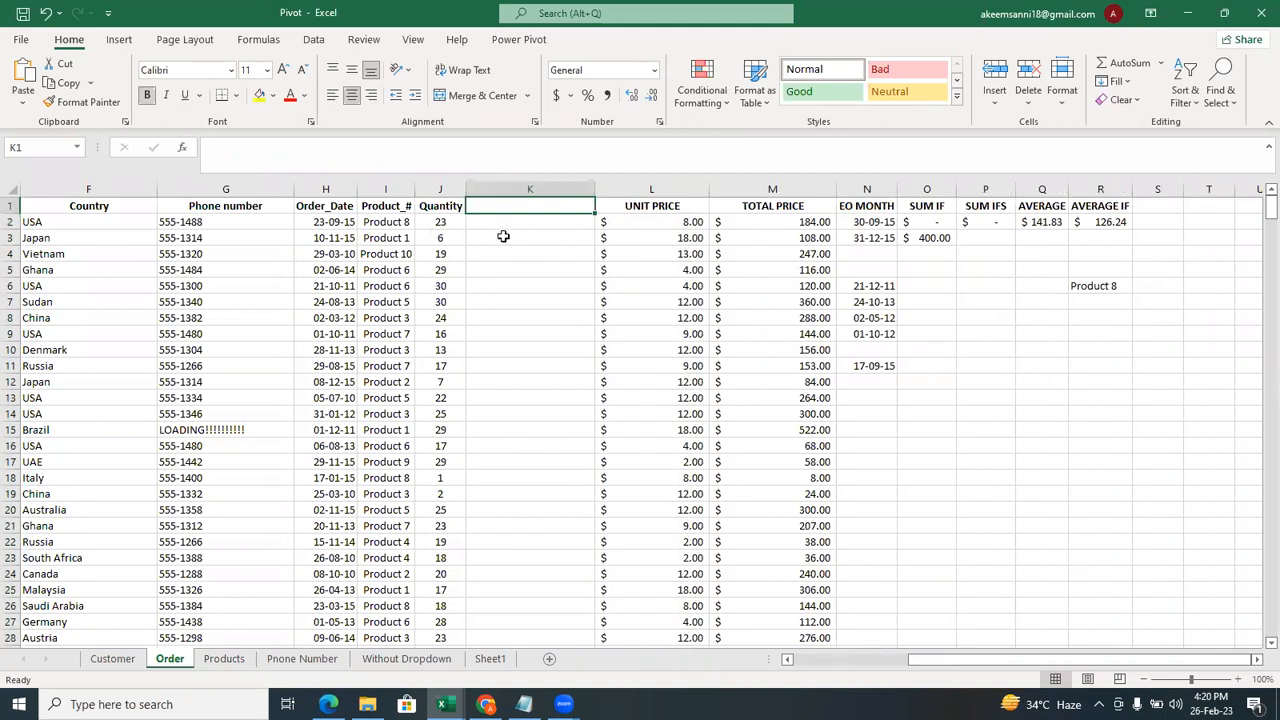
pyautogui.click(500, 221)
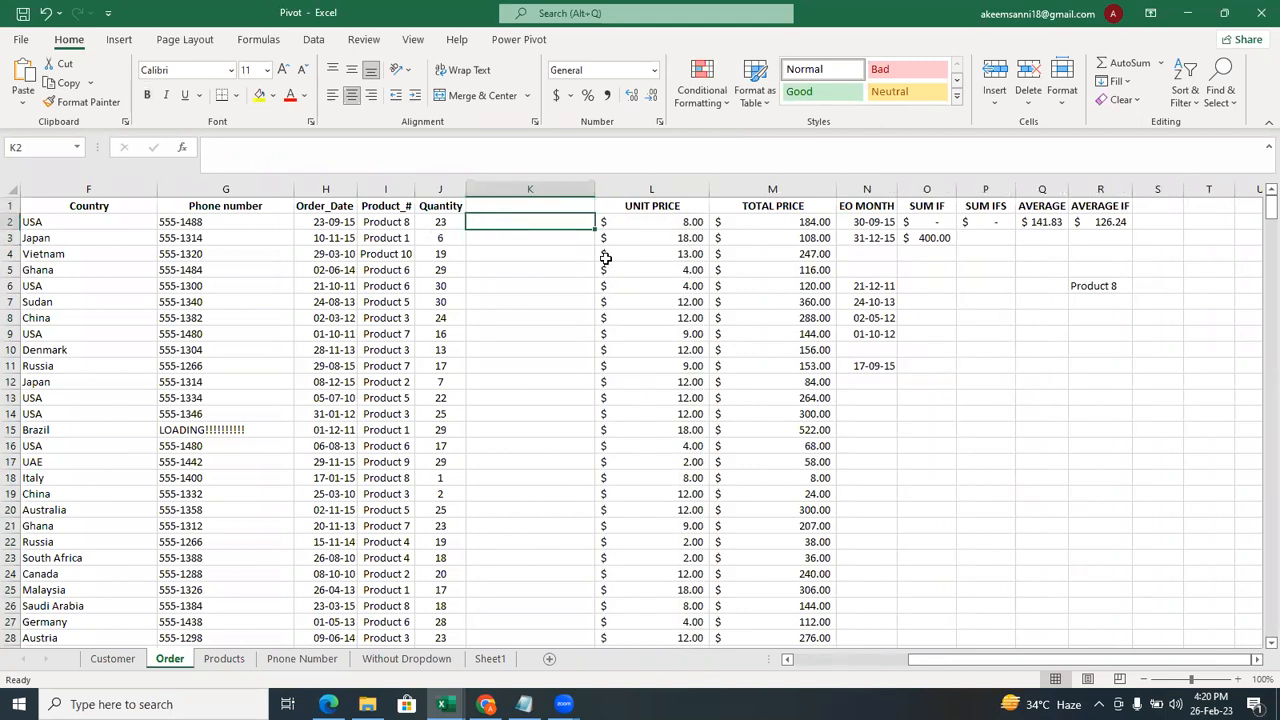
# Enter 5 in cell O5 of the Order sheet as the multiplier value.
pyautogui.click(928, 270)
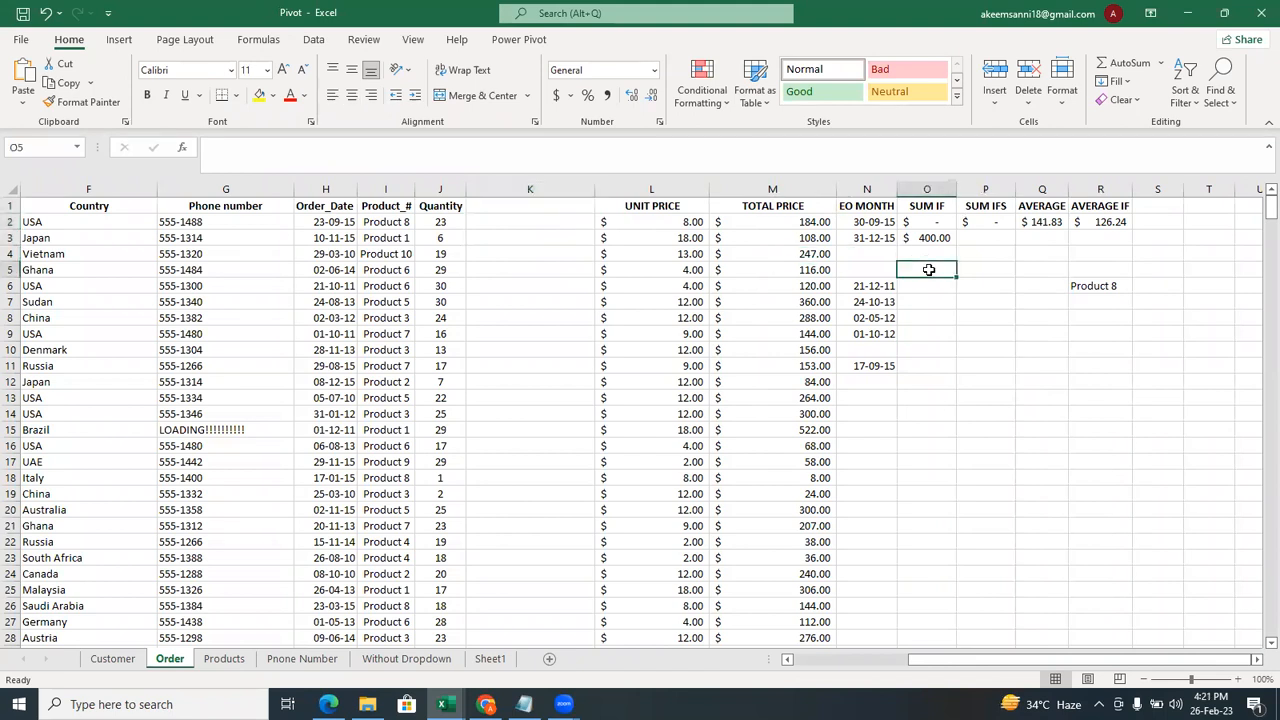
pyautogui.write('2')
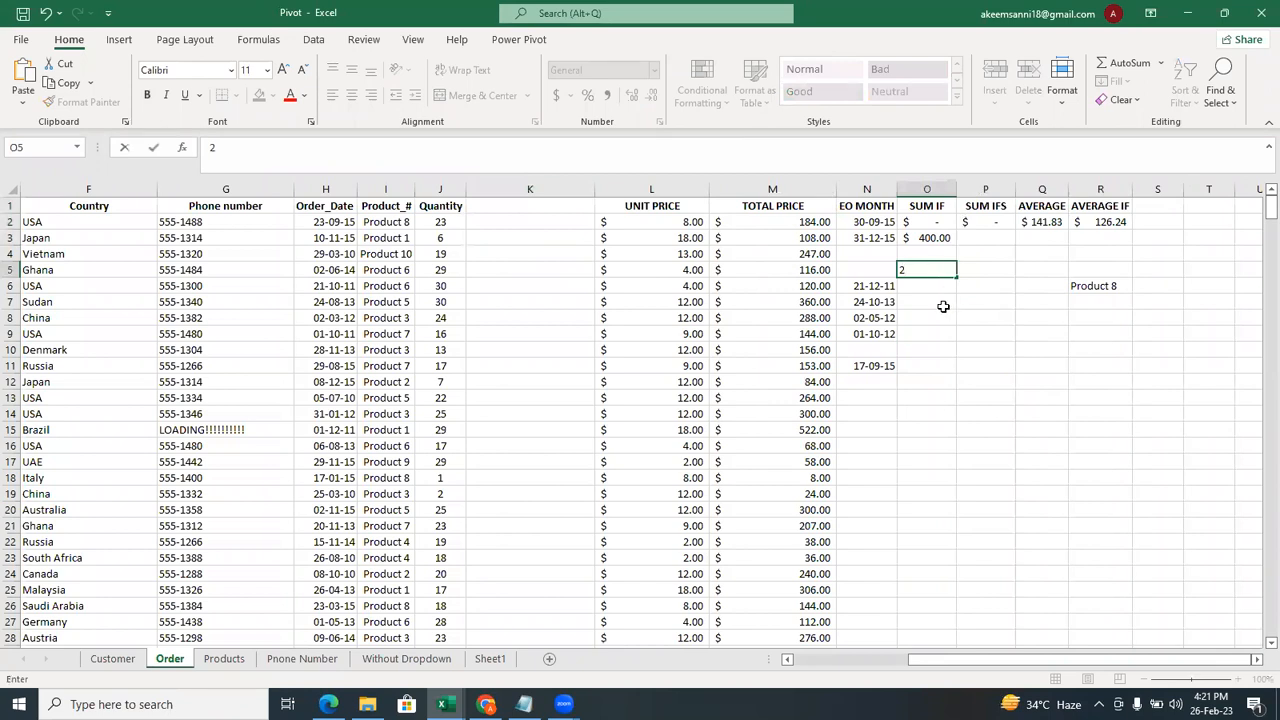
pyautogui.press('BackSpace')
pyautogui.write('5')
pyautogui.click(943, 306)
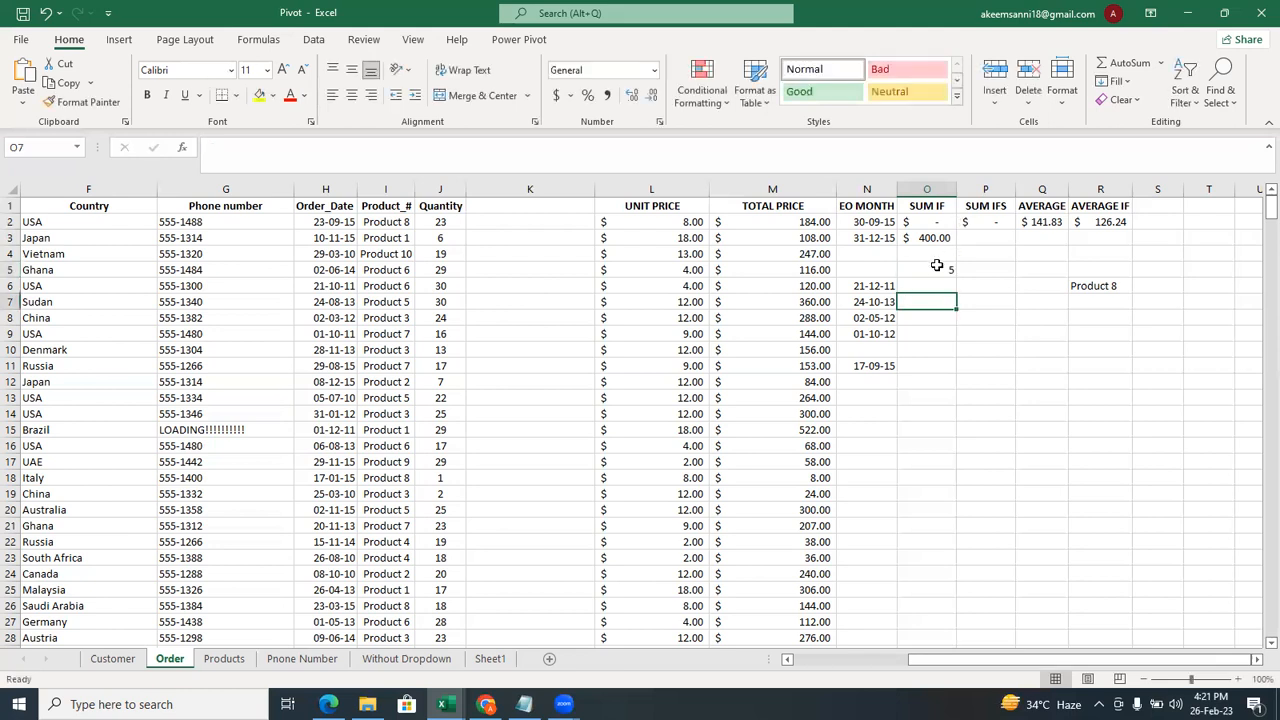
pyautogui.click(932, 268)
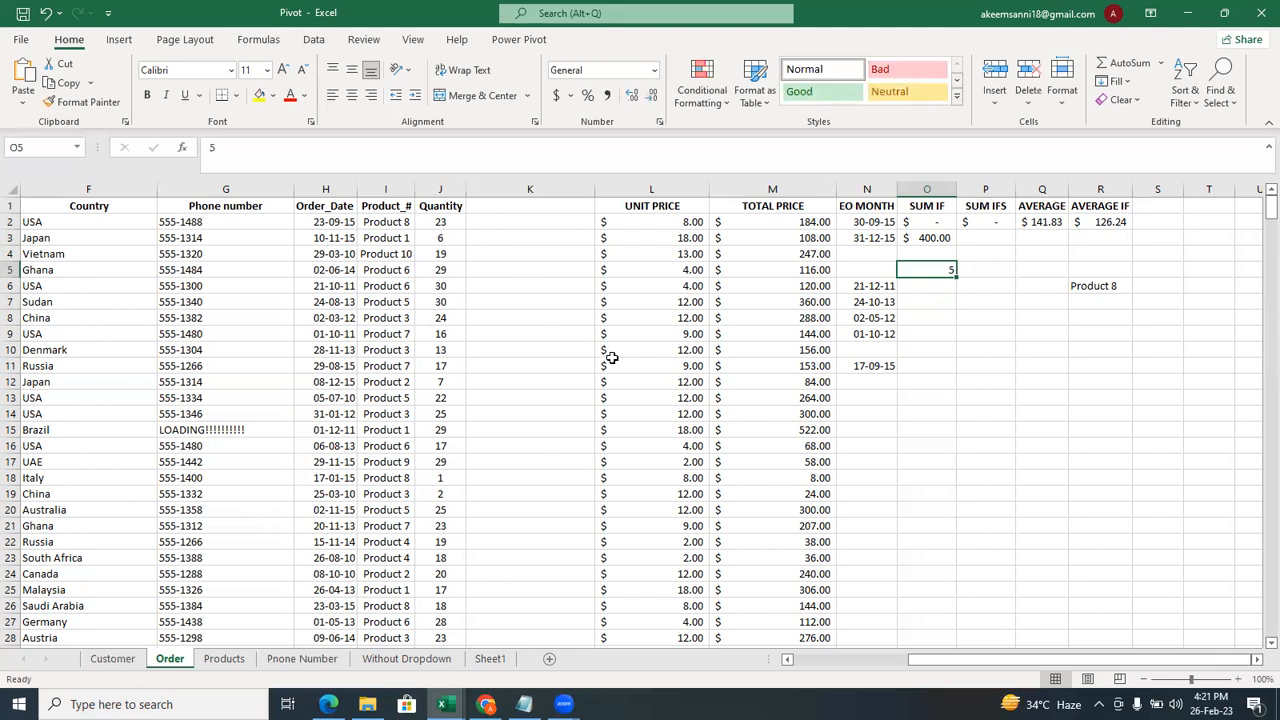
pyautogui.moveTo(490, 292); pyautogui.dragTo(555, 240)
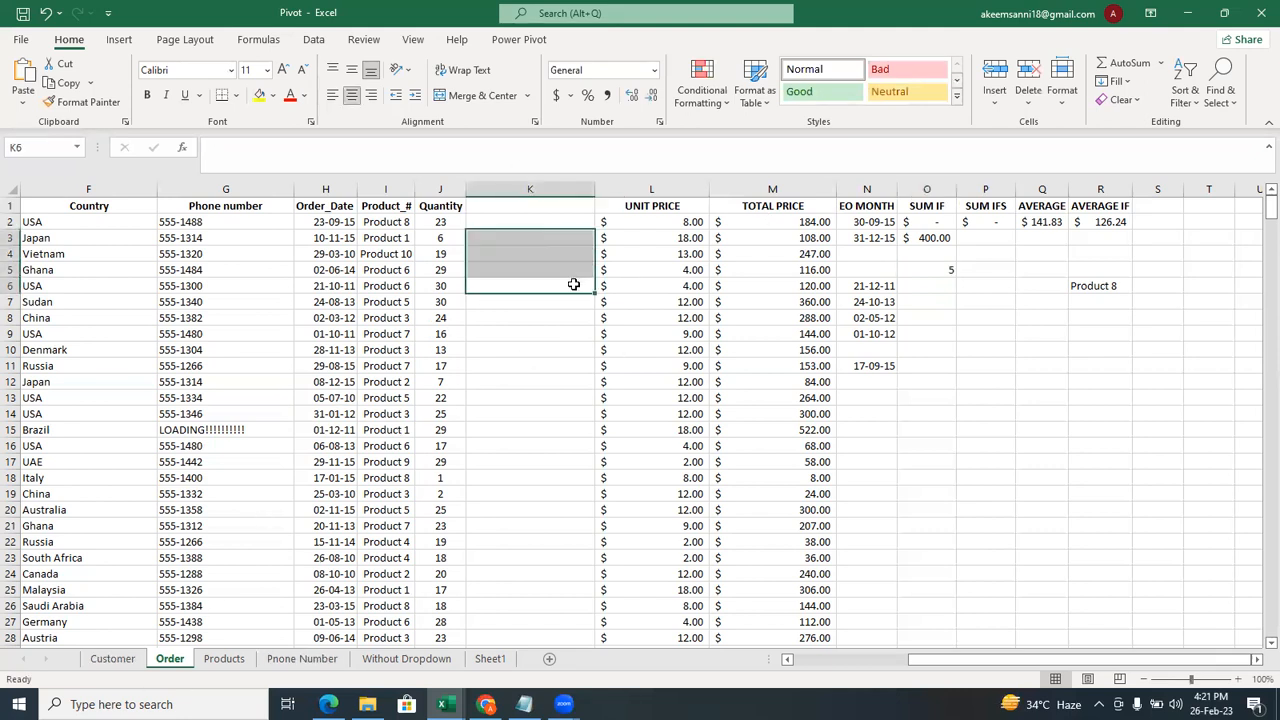
pyautogui.click(573, 284)
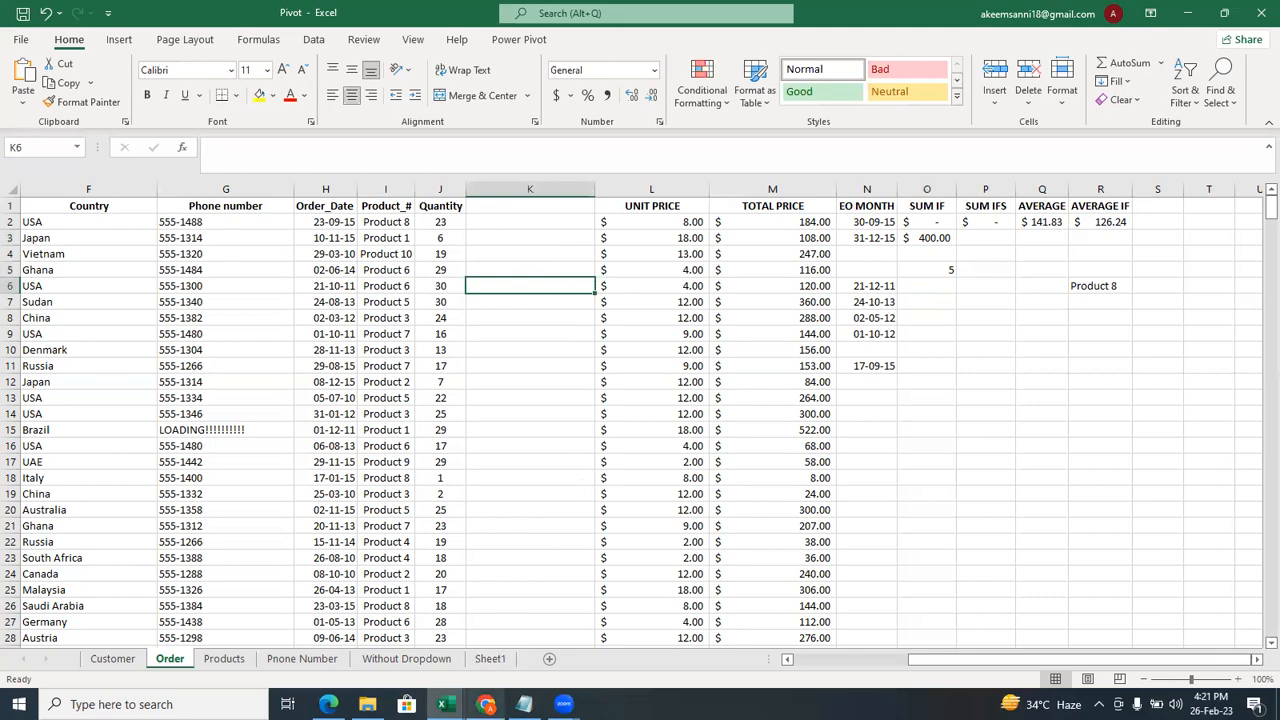
# Switch to Chrome and open Google Drive in a new tab.
pyautogui.moveTo(486, 700)
pyautogui.click(495, 630)
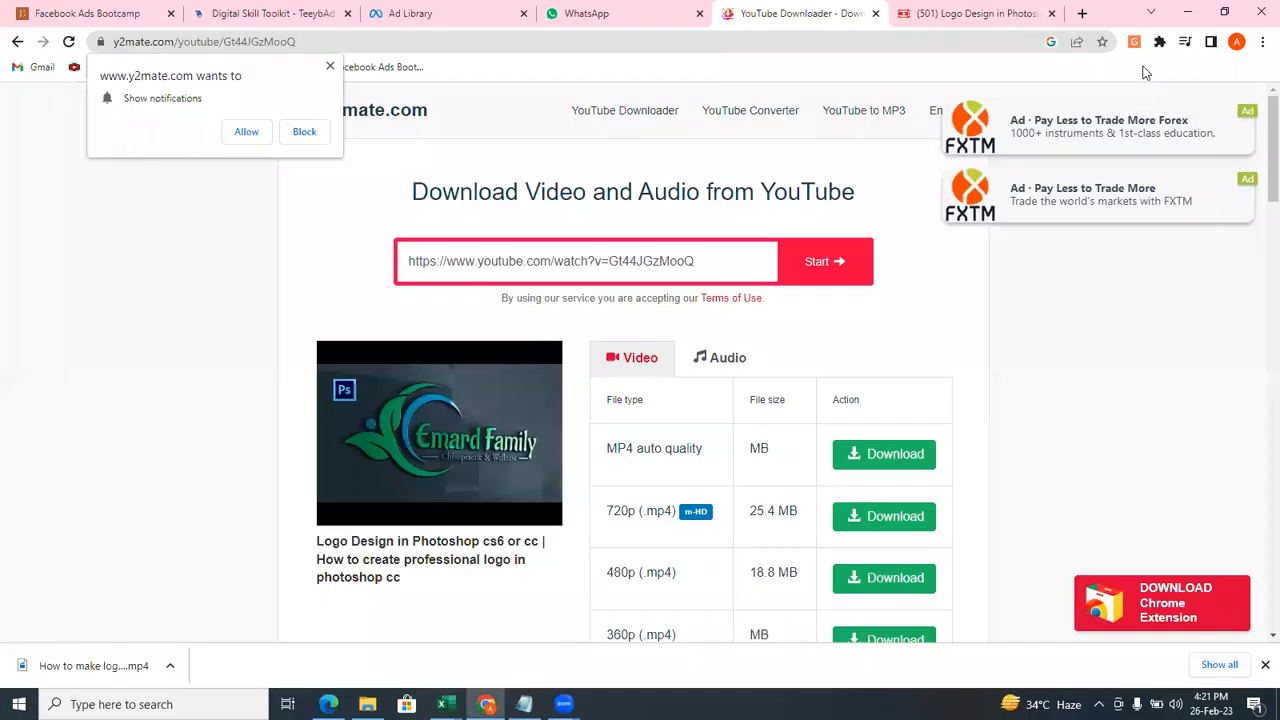
pyautogui.click(1082, 15)
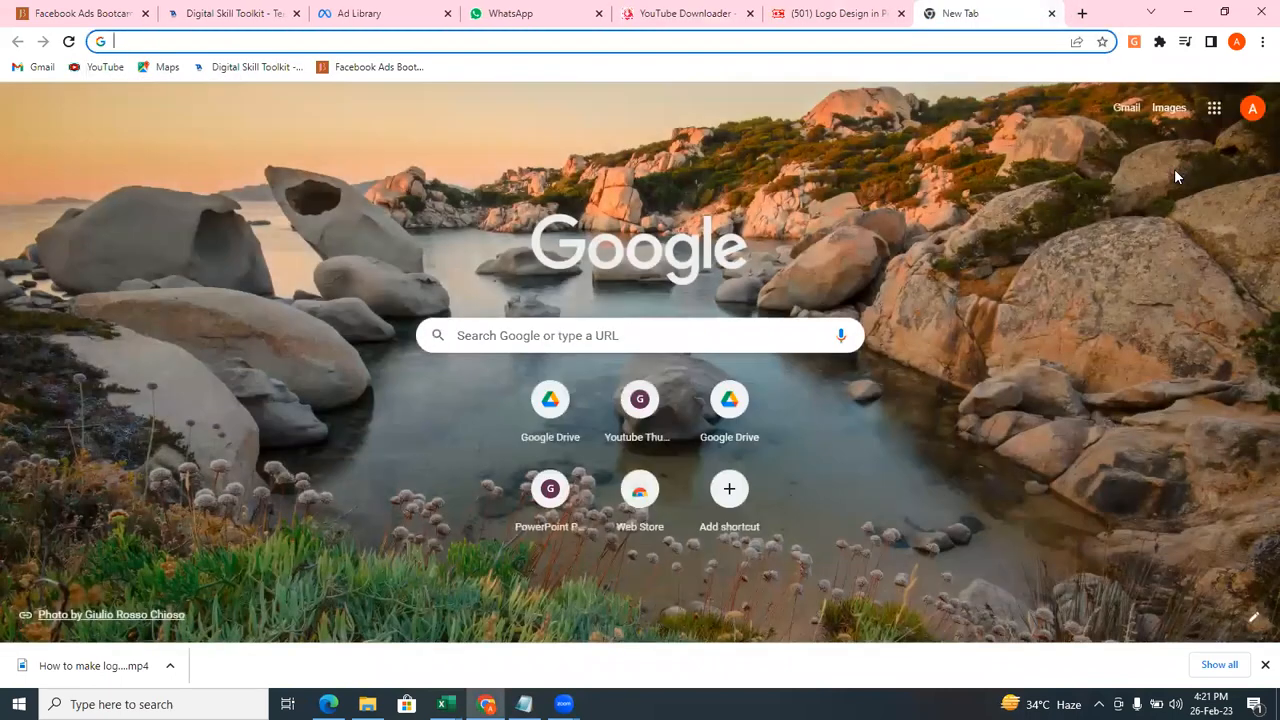
pyautogui.click(1213, 109)
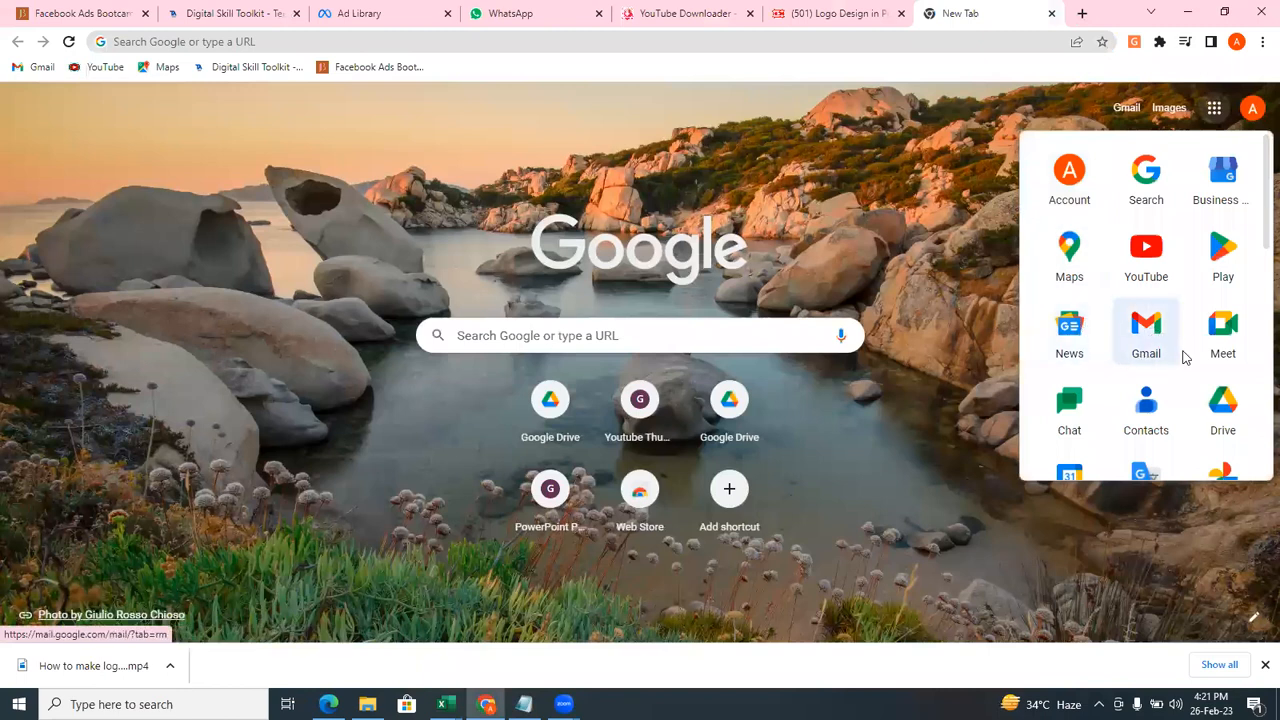
pyautogui.click(1218, 397)
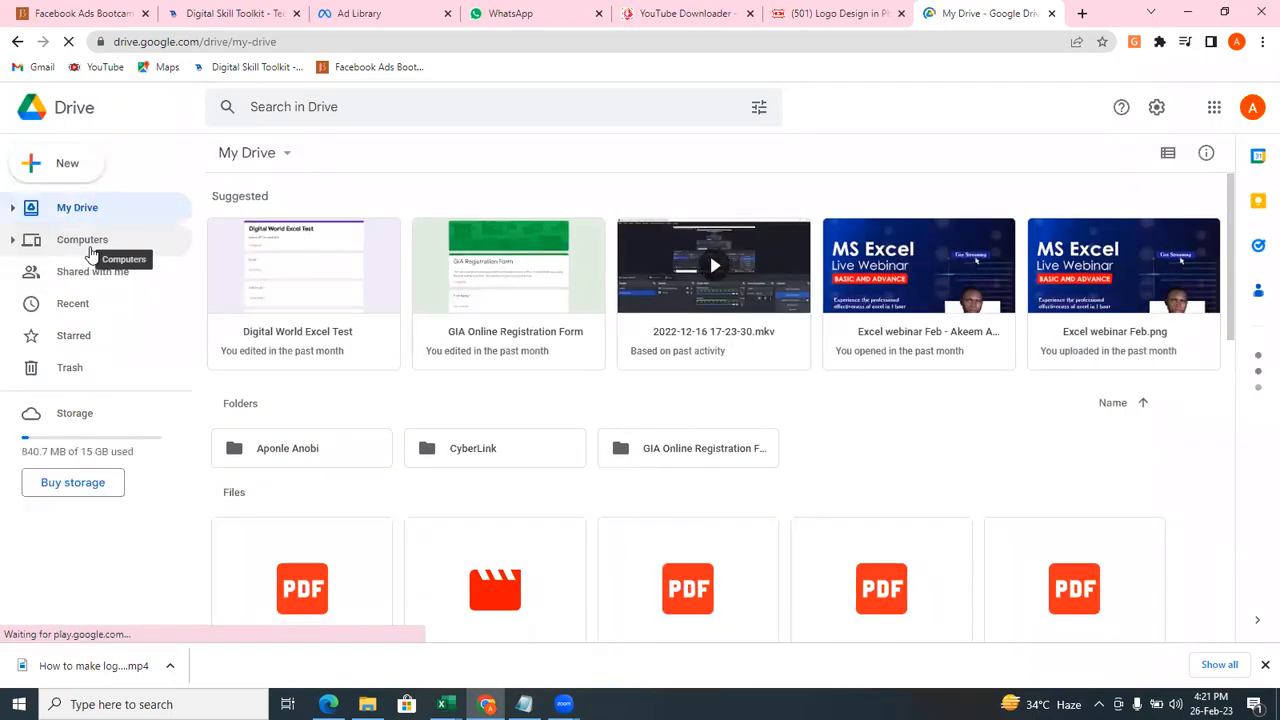
# Open the ULTIMATE EXCEL COURSE folder shared with the account and look through its lesson files down to the end.
pyautogui.click(90, 265)
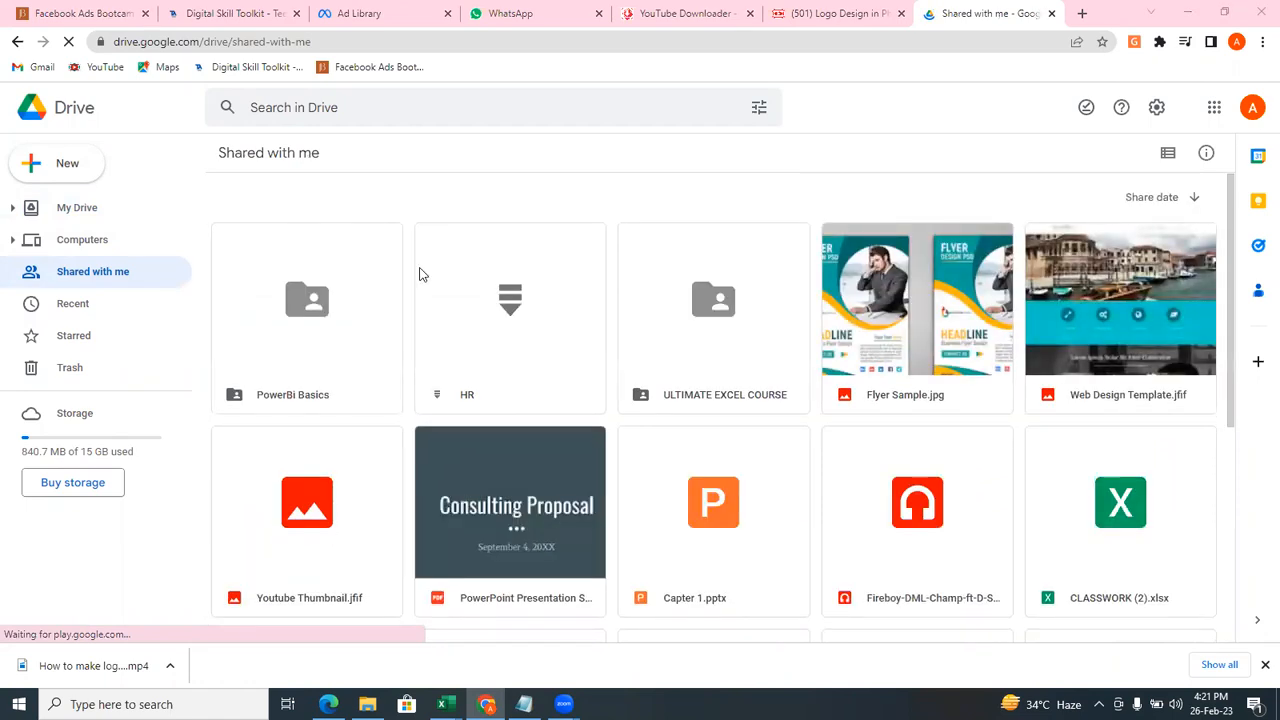
pyautogui.doubleClick(701, 382)
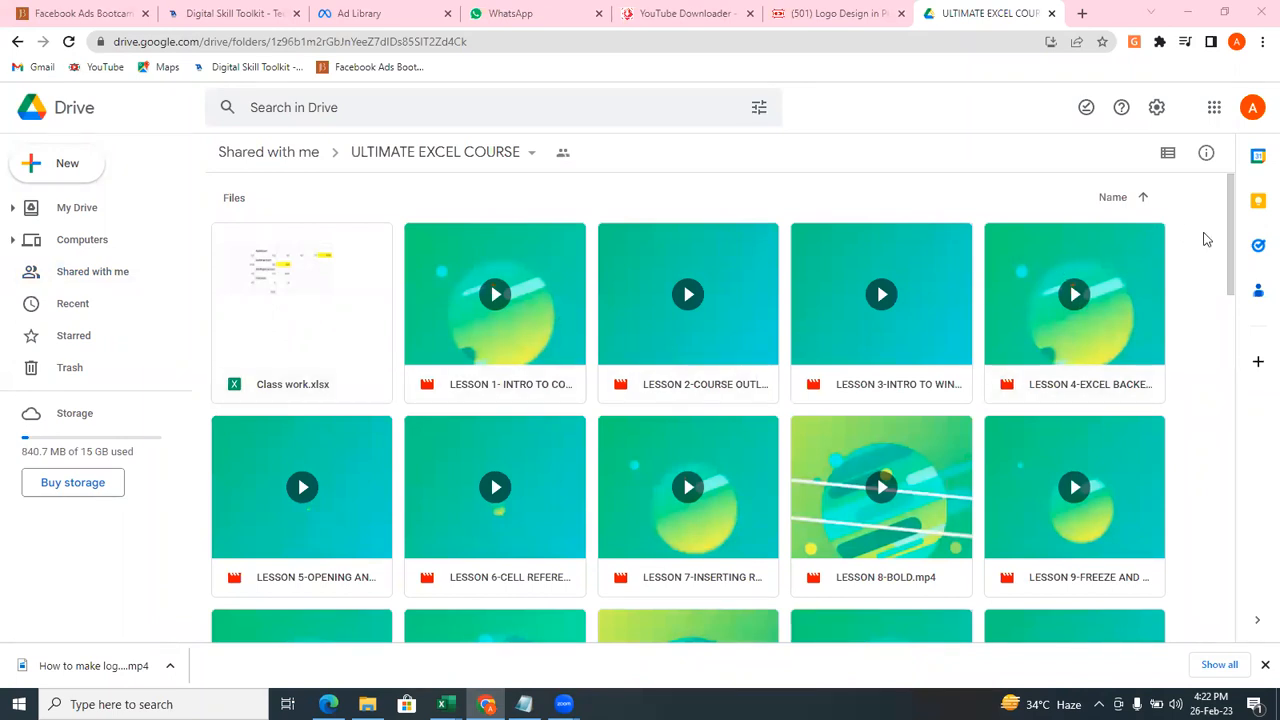
pyautogui.moveTo(1228, 252); pyautogui.dragTo(1228, 548)
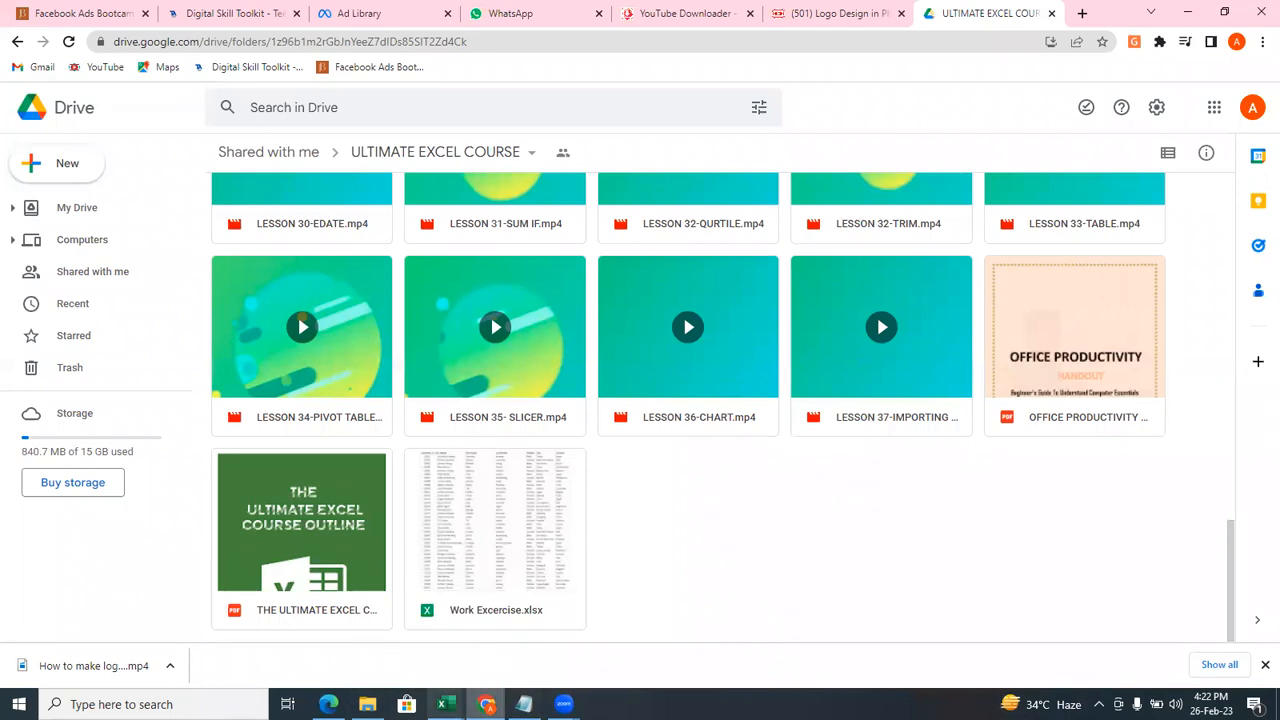
# Switch back to the Pivot workbook and examine the Quantity column, the empty column K and the multiplier in O5 on the Order sheet.
pyautogui.moveTo(445, 700)
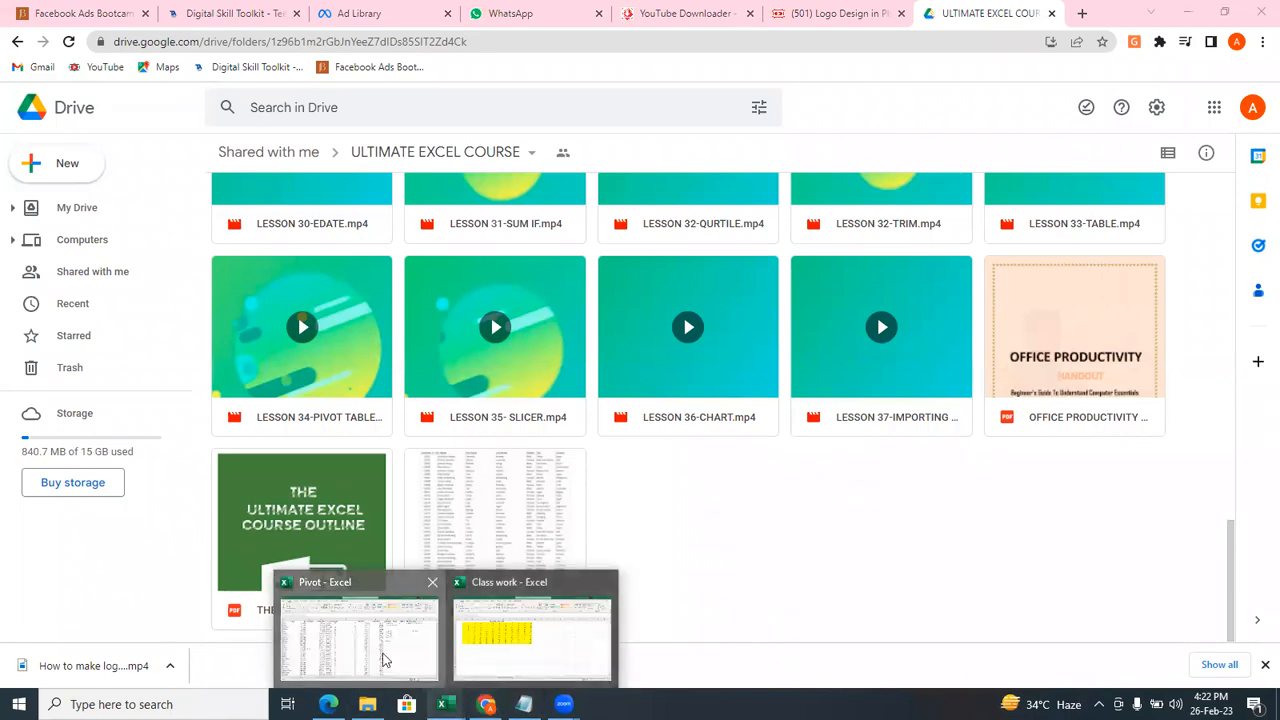
pyautogui.click(383, 660)
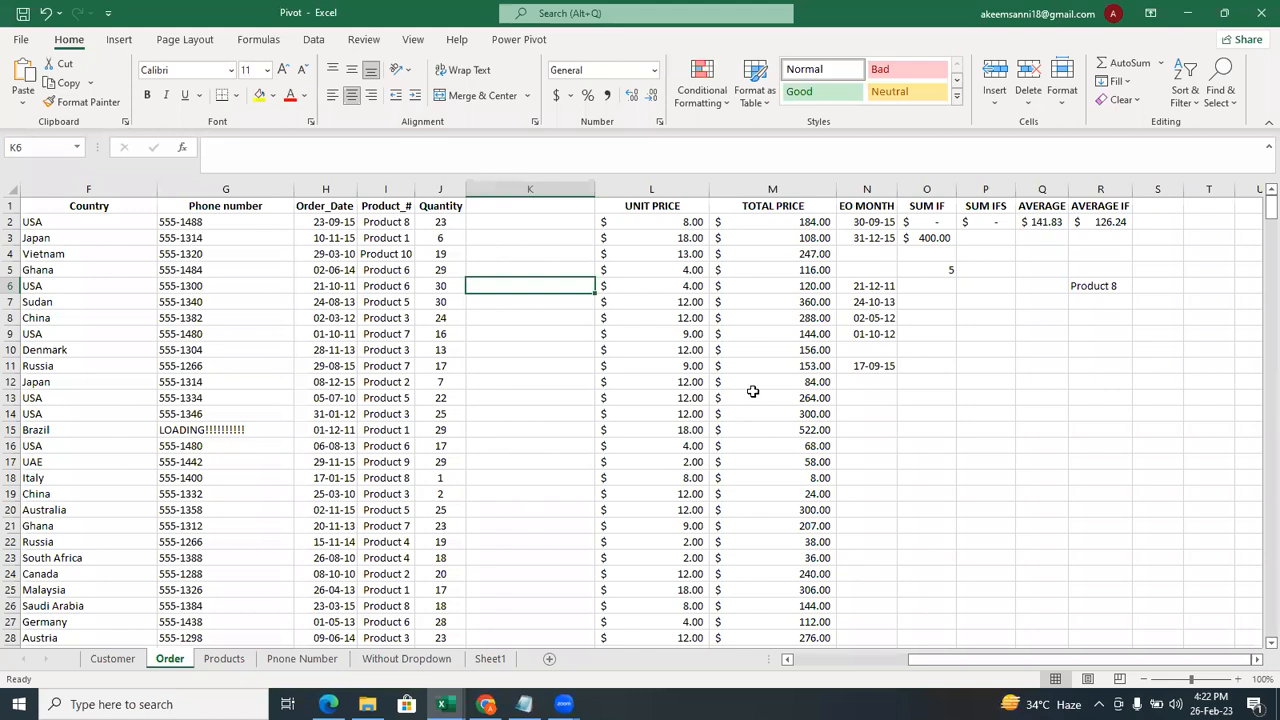
pyautogui.click(930, 273)
pyautogui.click(450, 223)
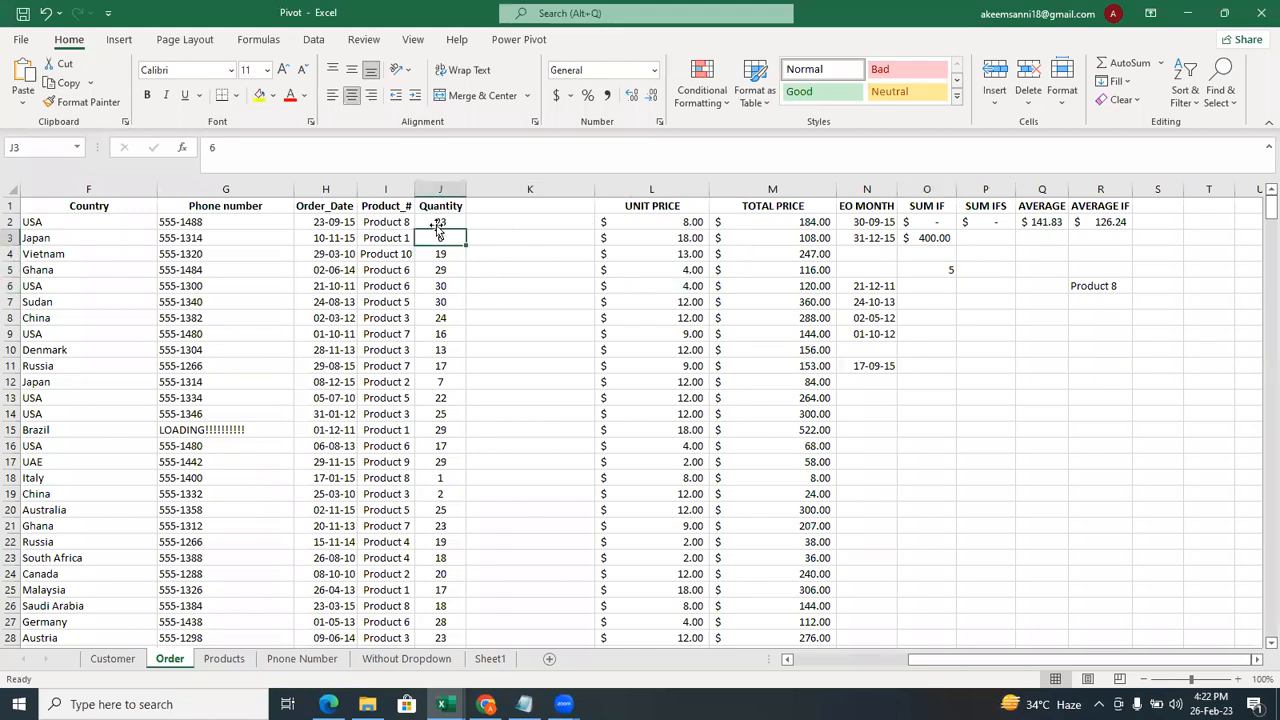
pyautogui.click(541, 221)
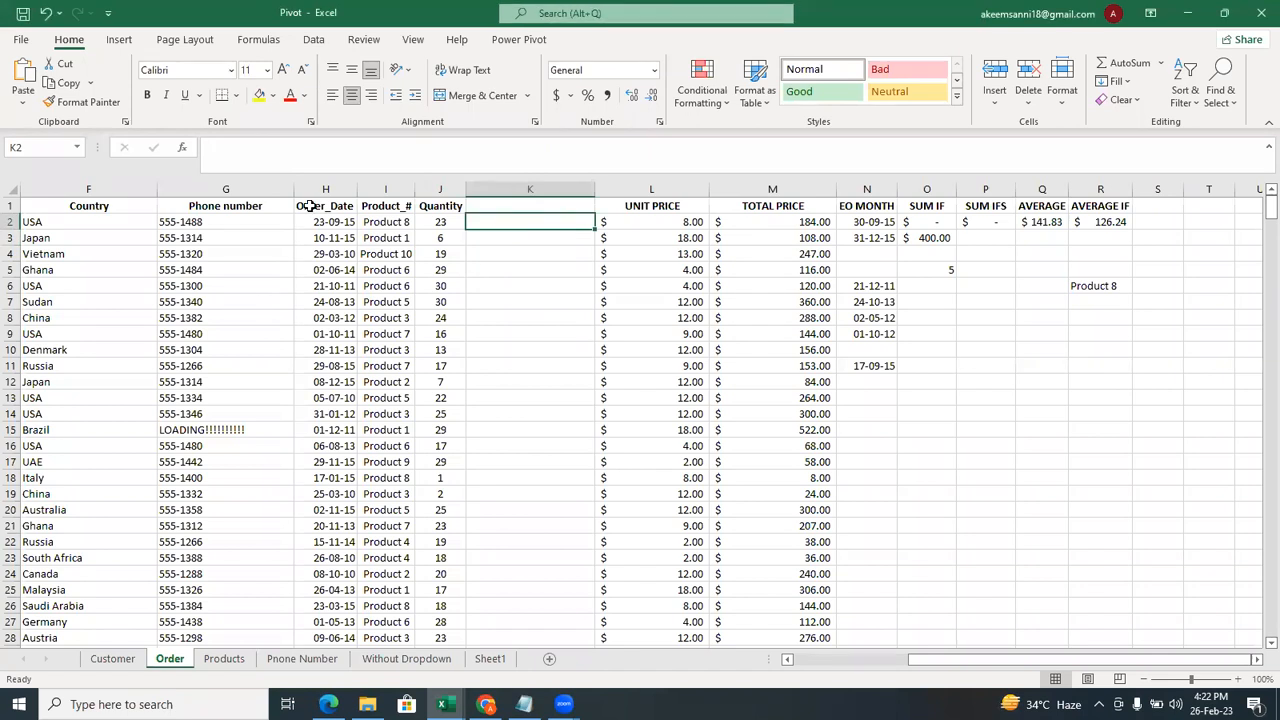
pyautogui.hotkey('ctrl', 'n')
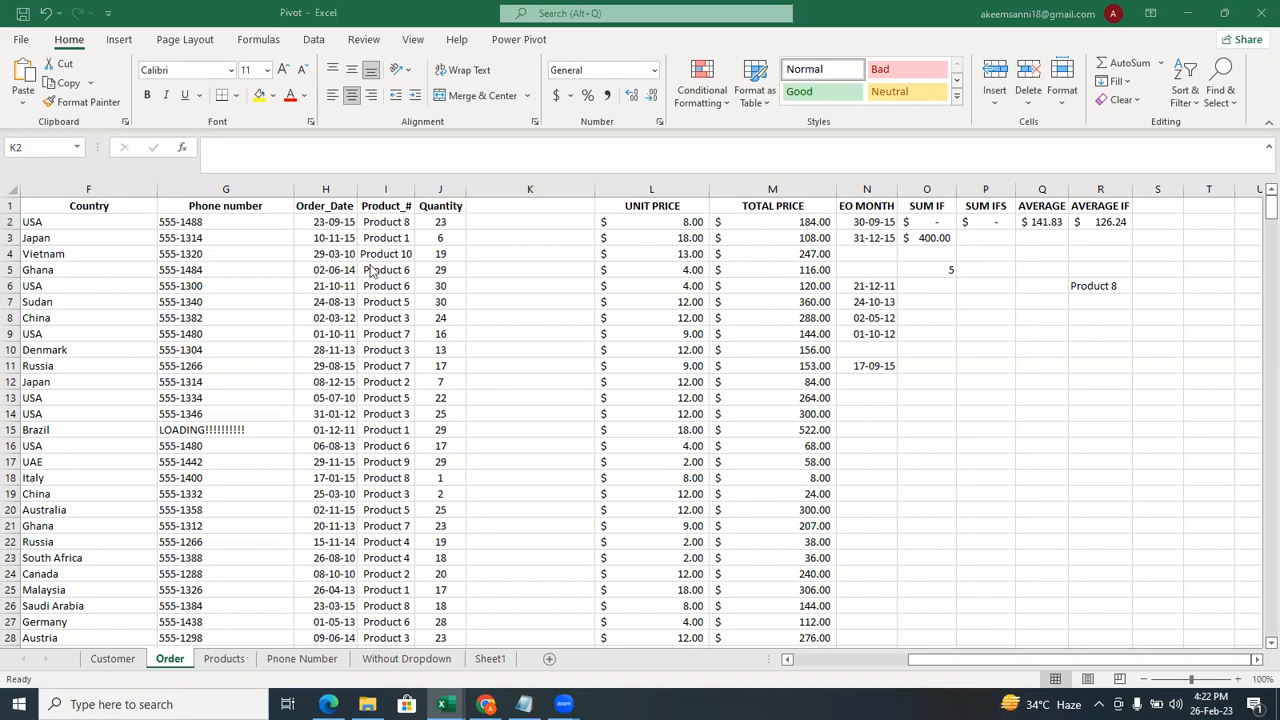
pyautogui.click(444, 226)
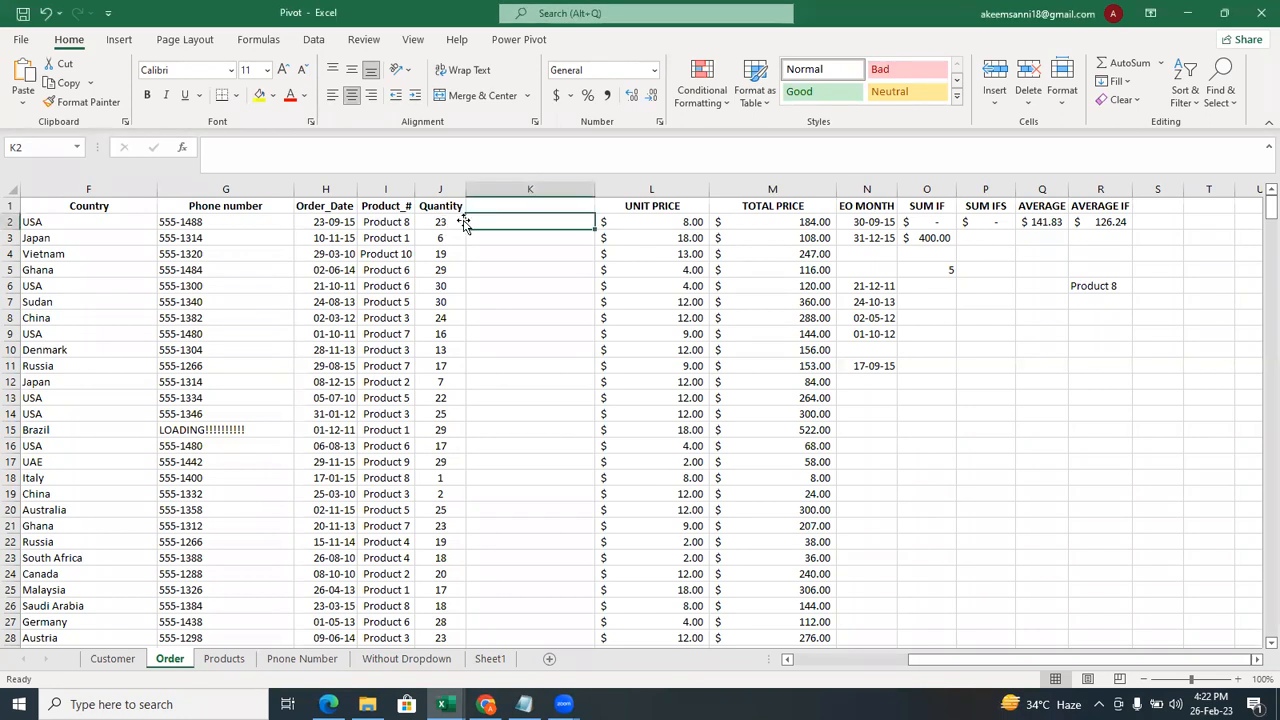
pyautogui.click(948, 270)
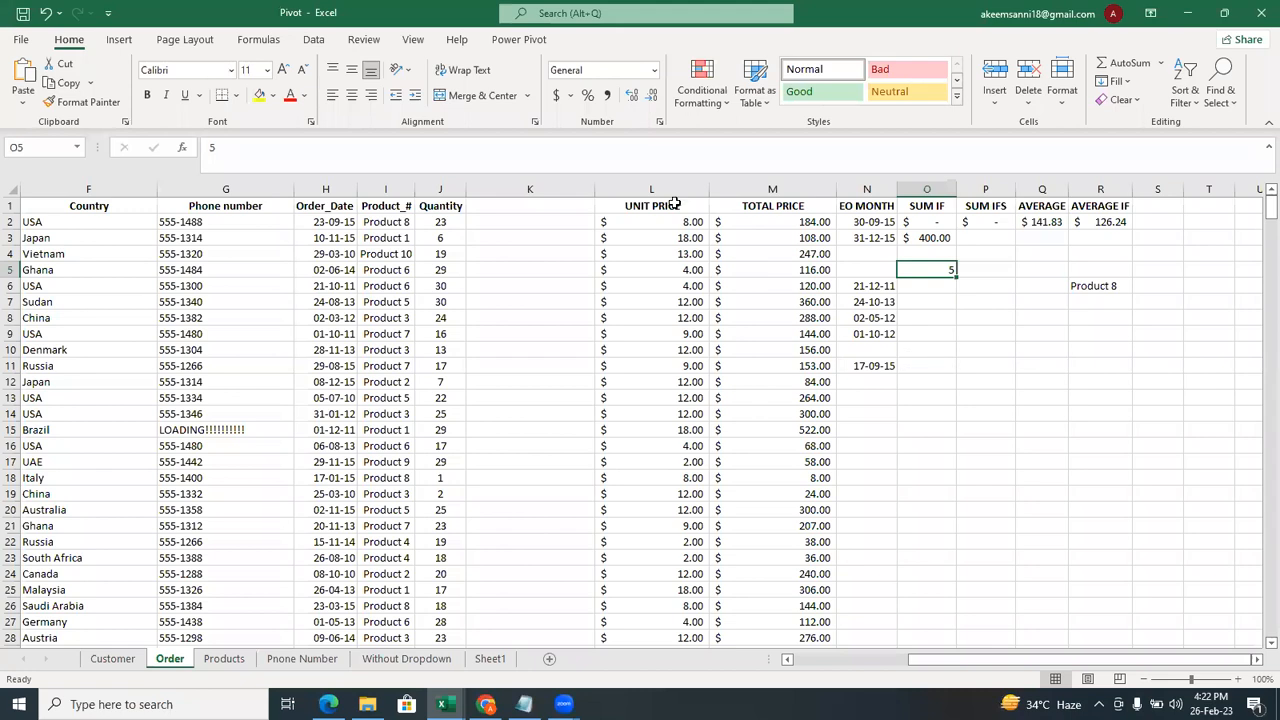
pyautogui.click(519, 100)
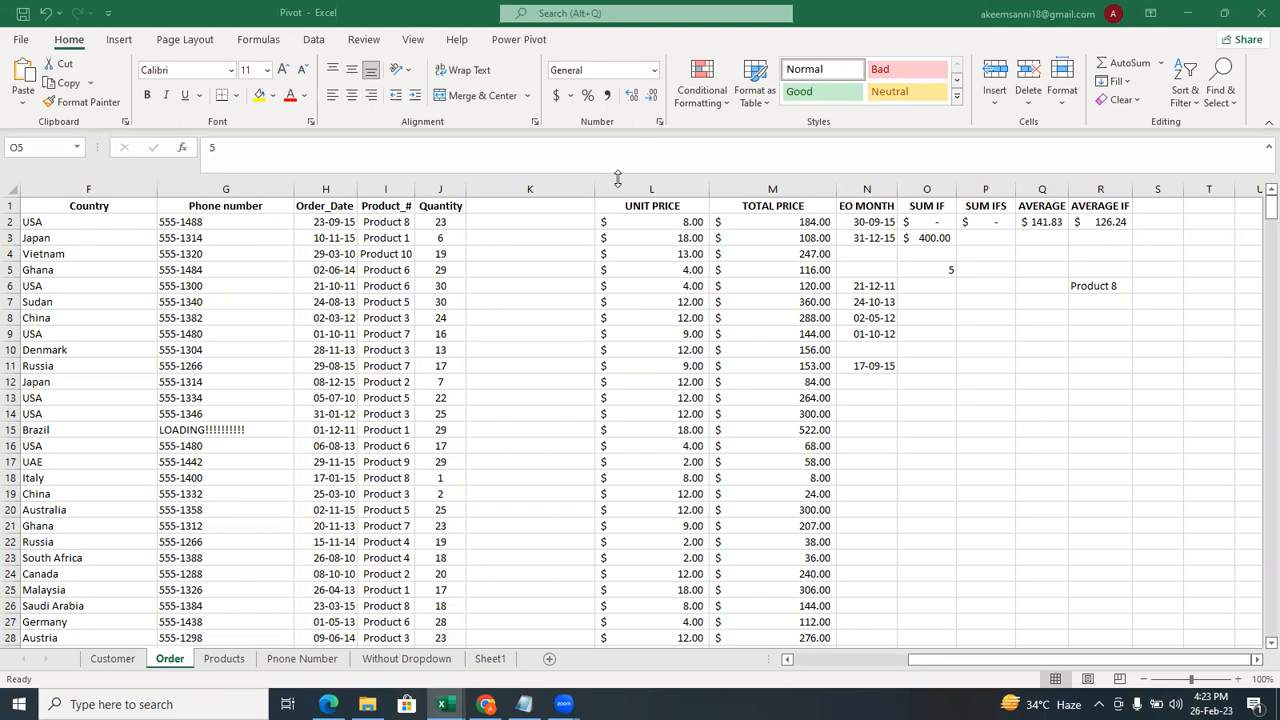
# Enter the formula =J2*O5 in cell K2 to multiply the first quantity by the multiplier, and reselect K2.
pyautogui.click(500, 222)
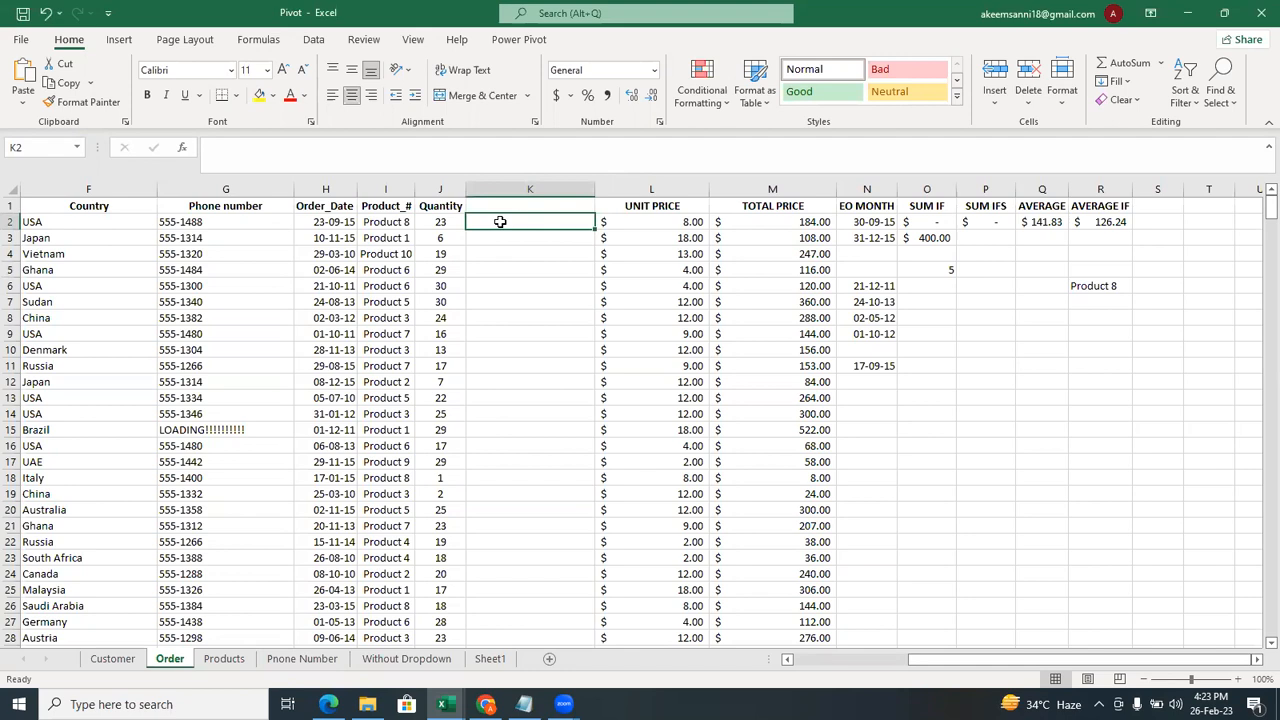
pyautogui.write('=')
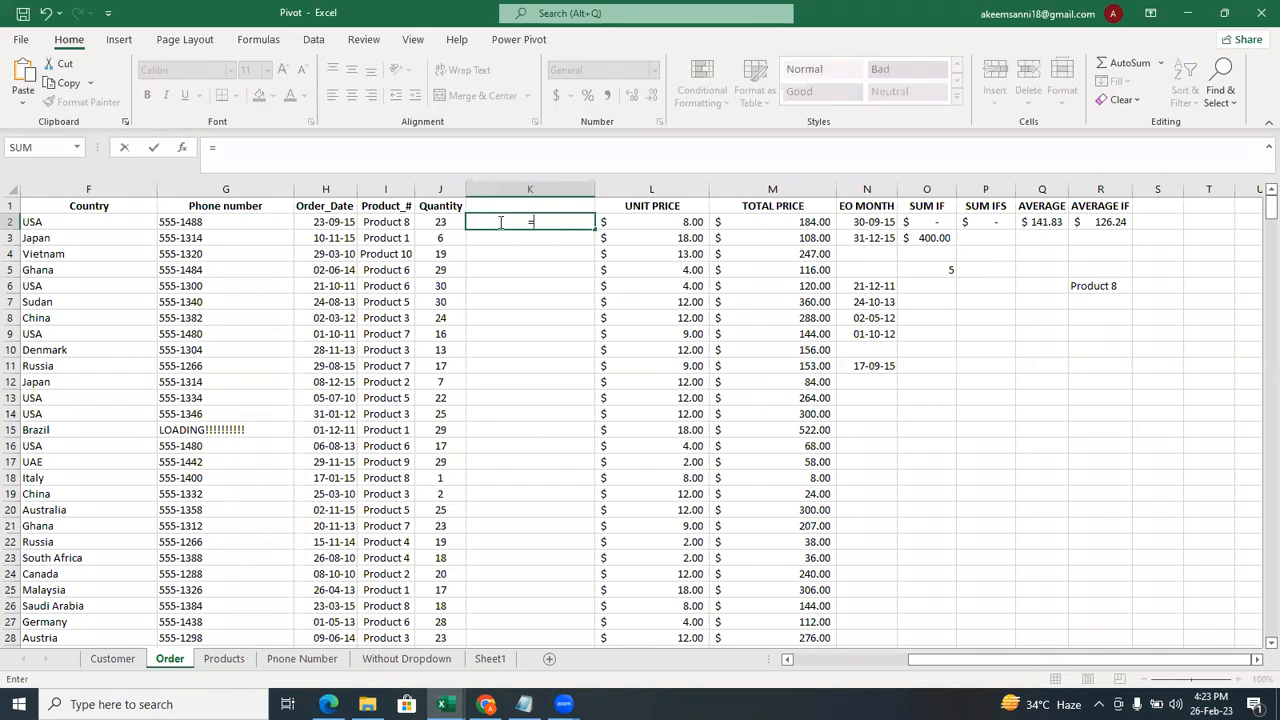
pyautogui.click(442, 222)
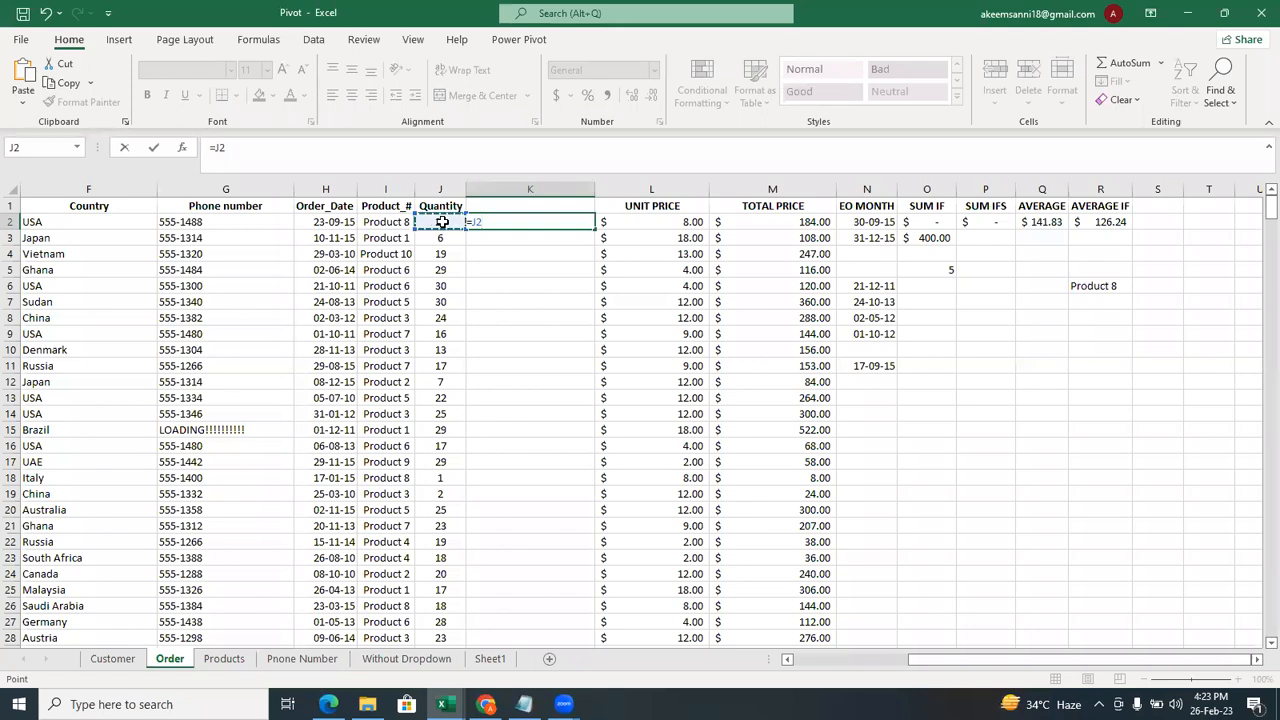
pyautogui.write('*')
pyautogui.click(944, 271)
pyautogui.press('Return')
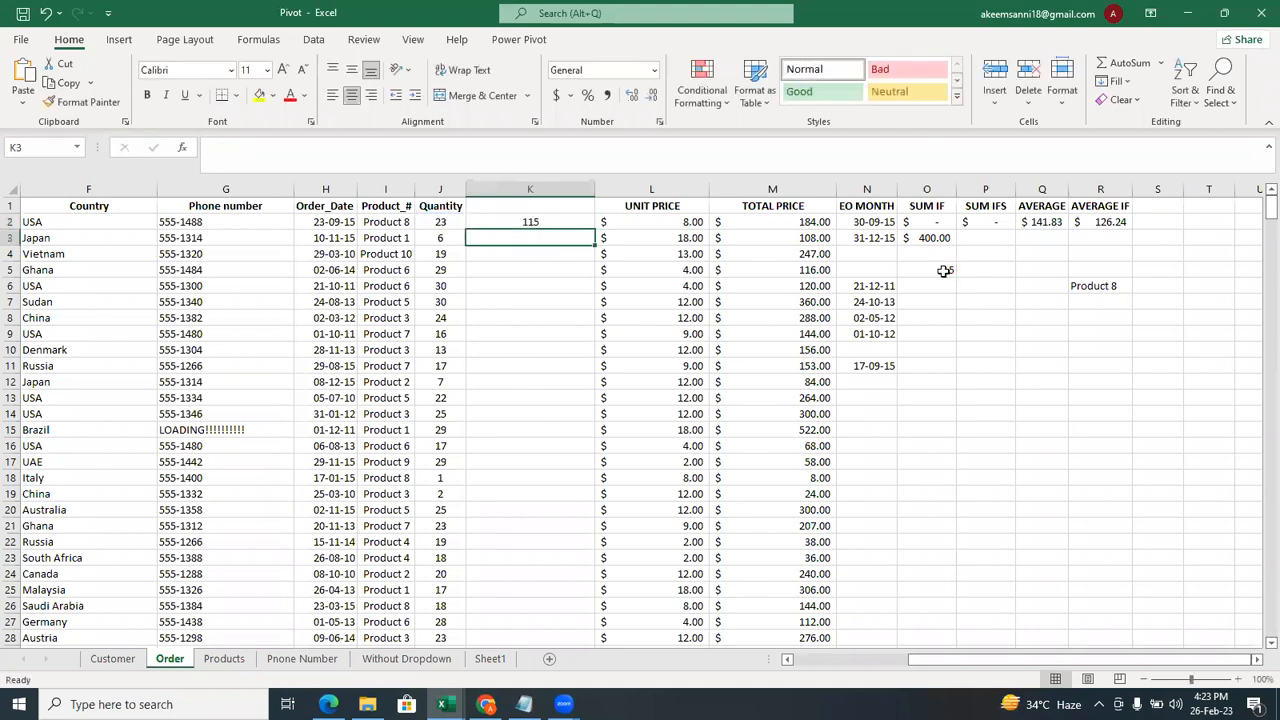
pyautogui.click(480, 219)
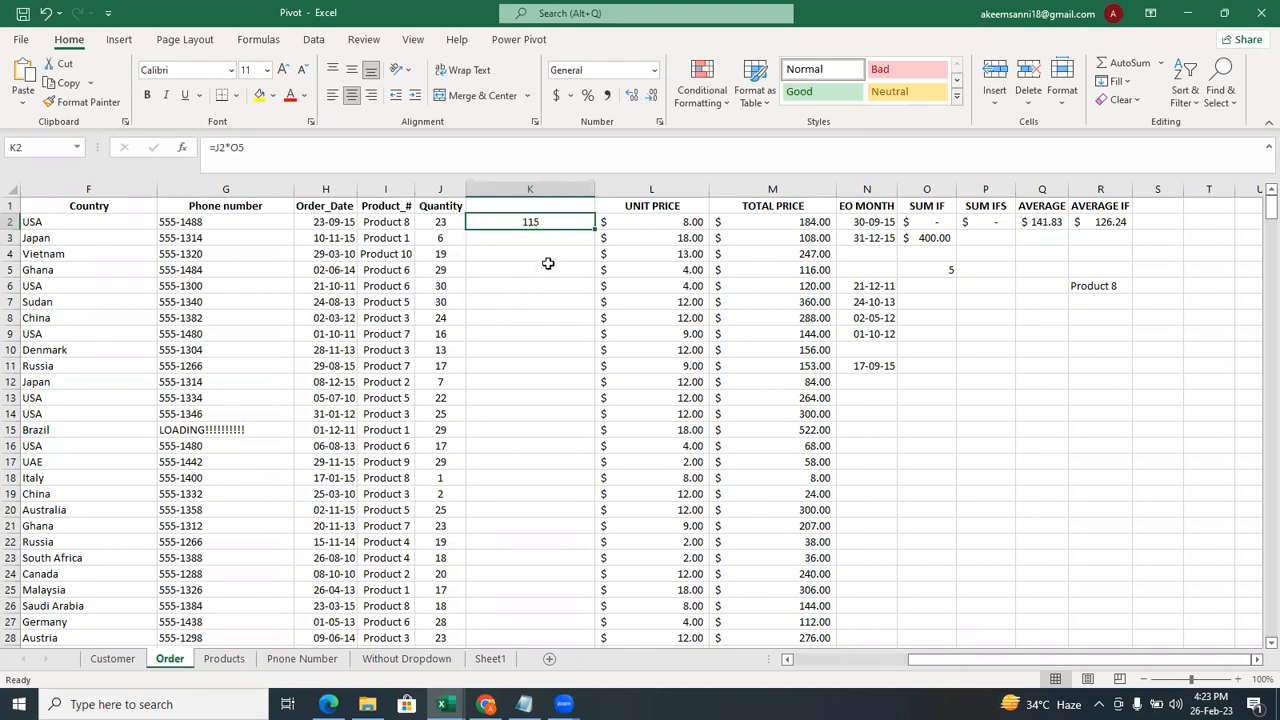
# Try filling the K2 formula down column K, undo the fill and reselect K2.
pyautogui.doubleClick(595, 229)
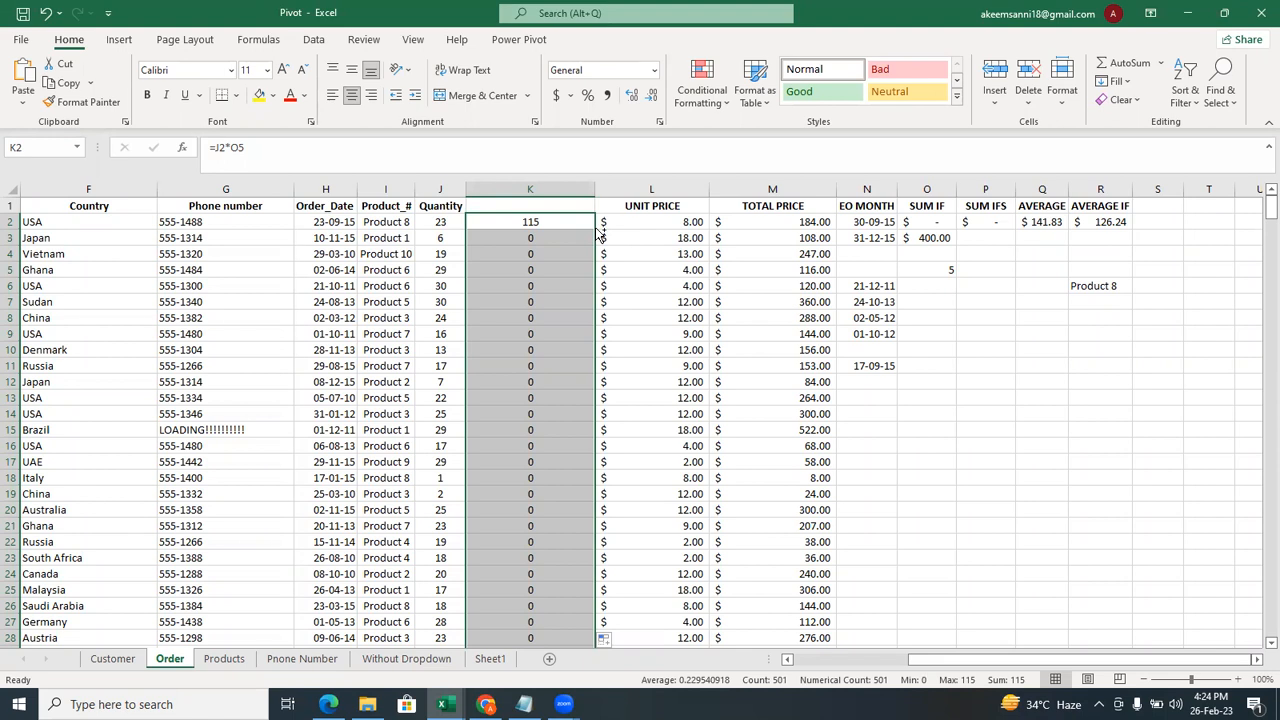
pyautogui.hotkey('ctrl', 'z')
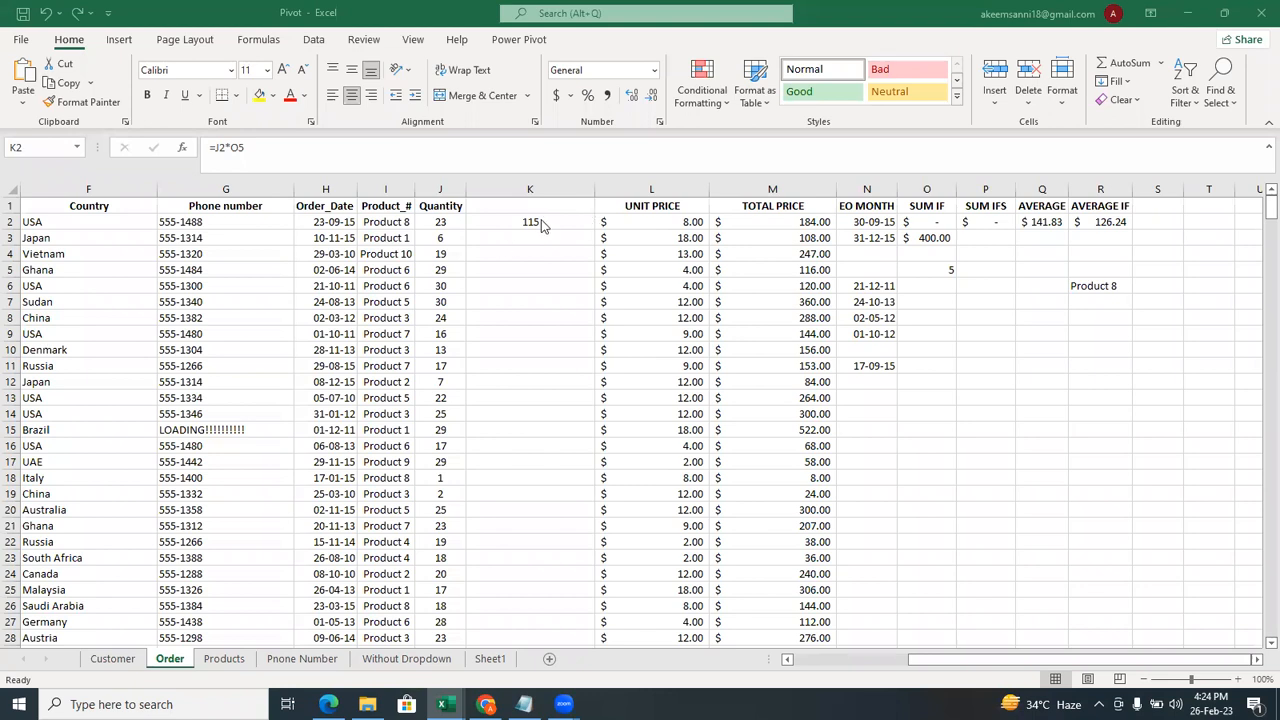
pyautogui.click(539, 220)
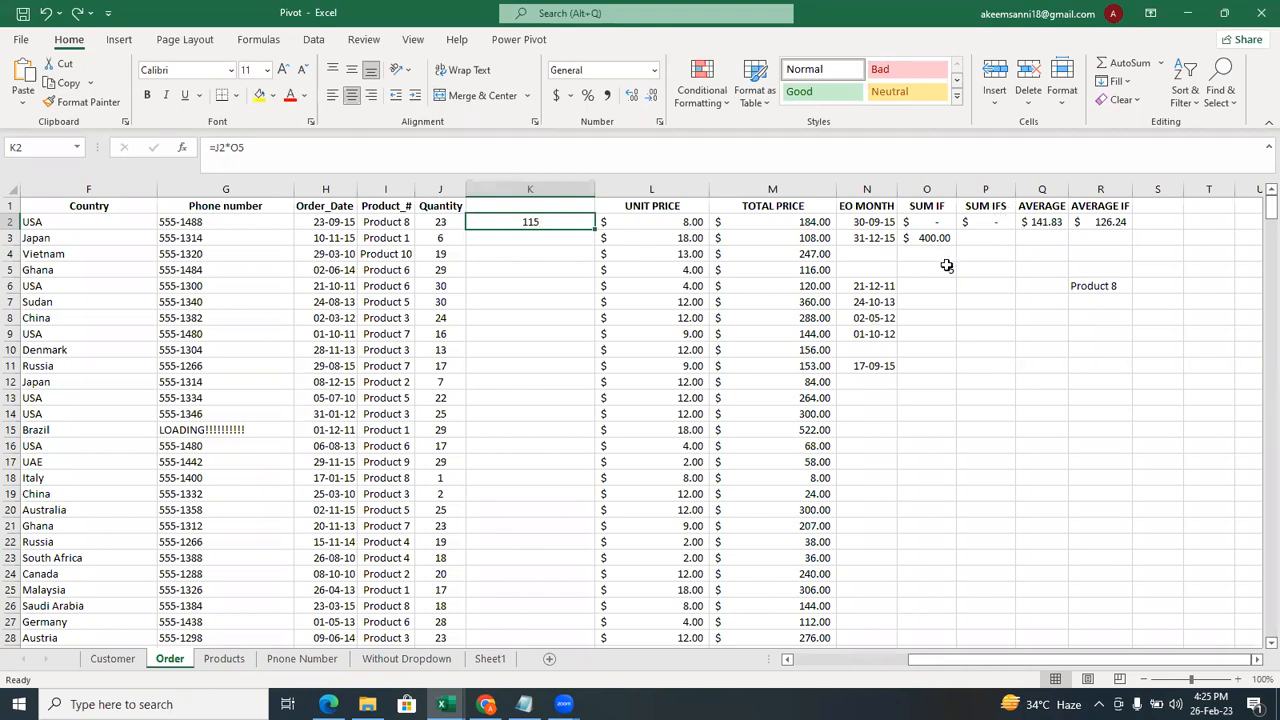
# Fill the =J2*O5 formula down column K again and compare the references in K2 and K3.
pyautogui.doubleClick(596, 229)
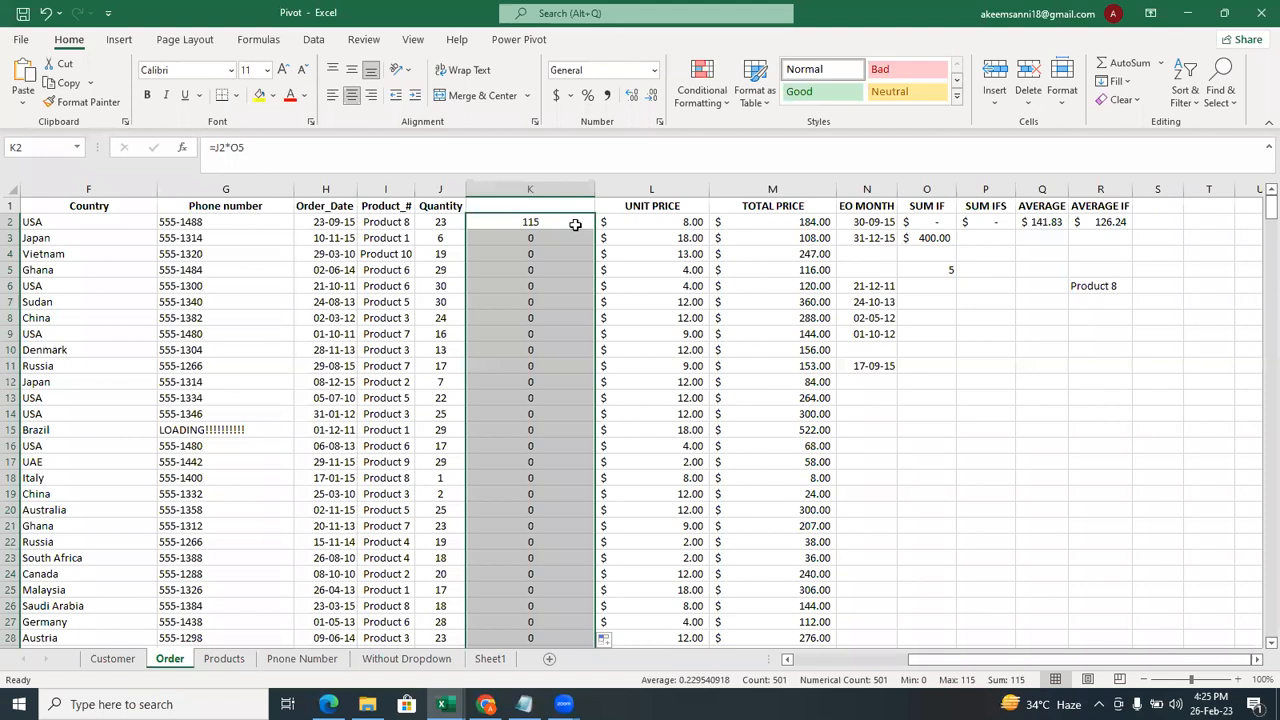
pyautogui.click(575, 224)
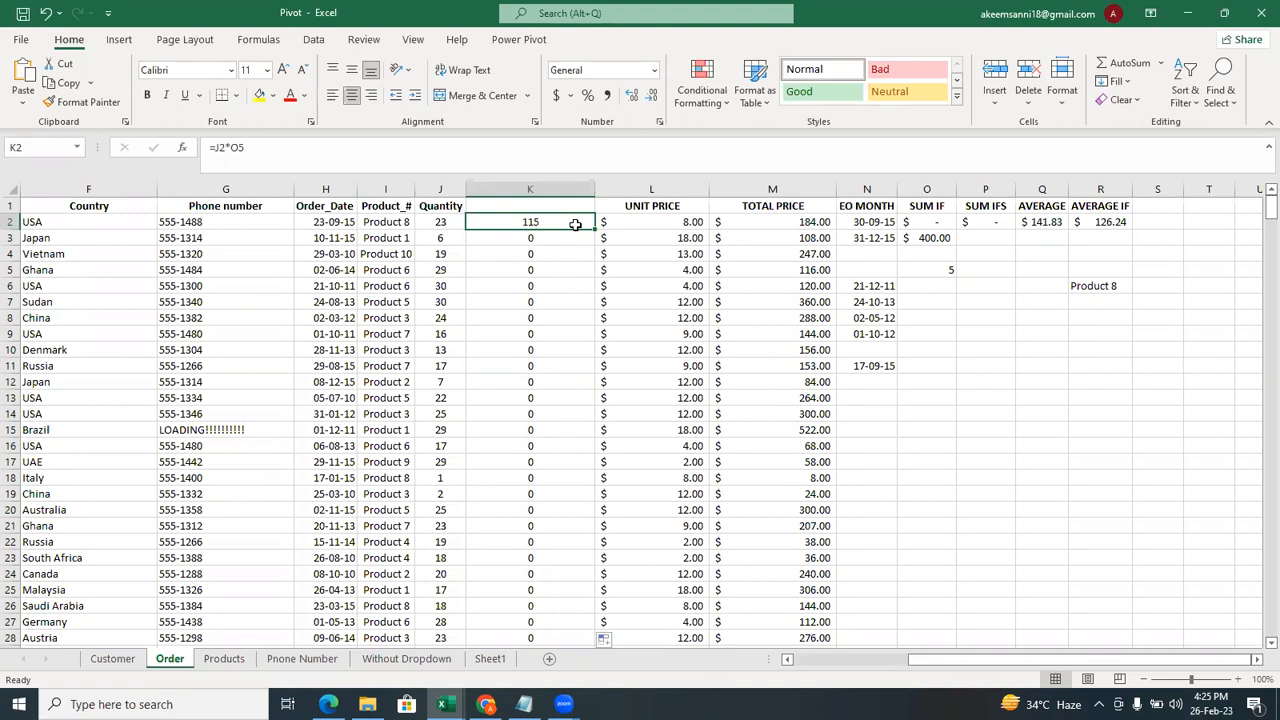
pyautogui.click(555, 238)
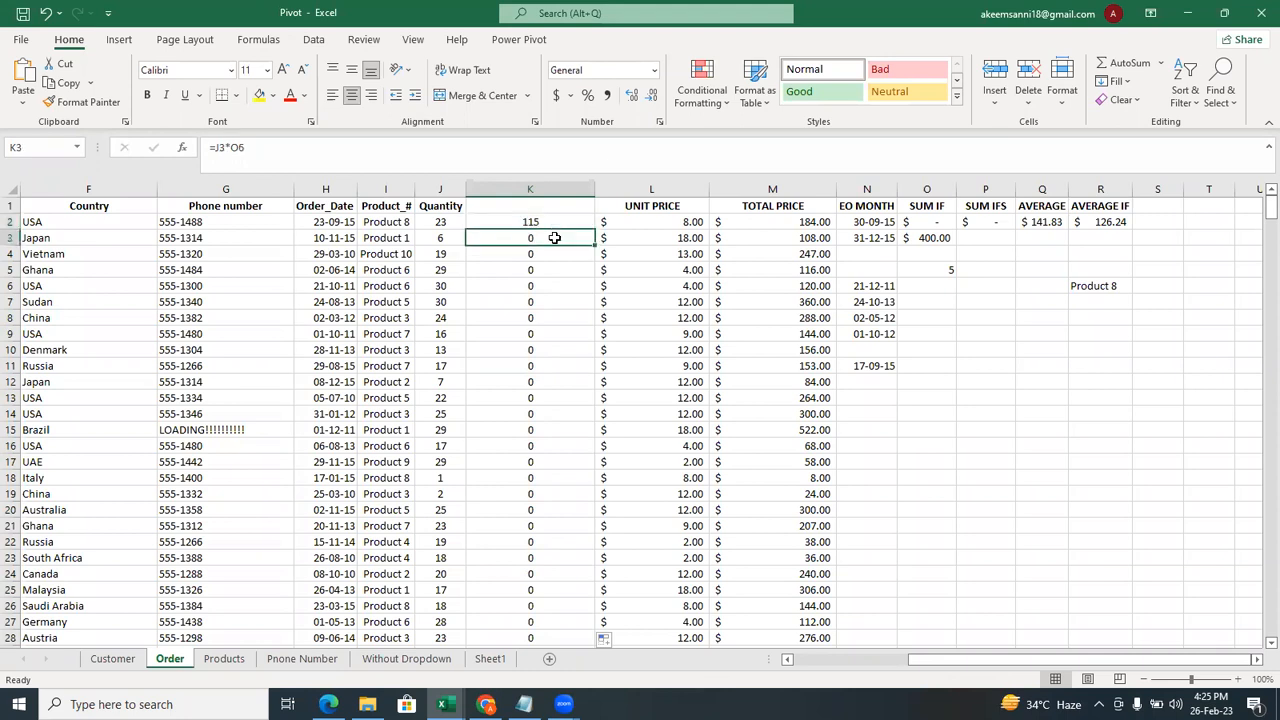
pyautogui.click(556, 219)
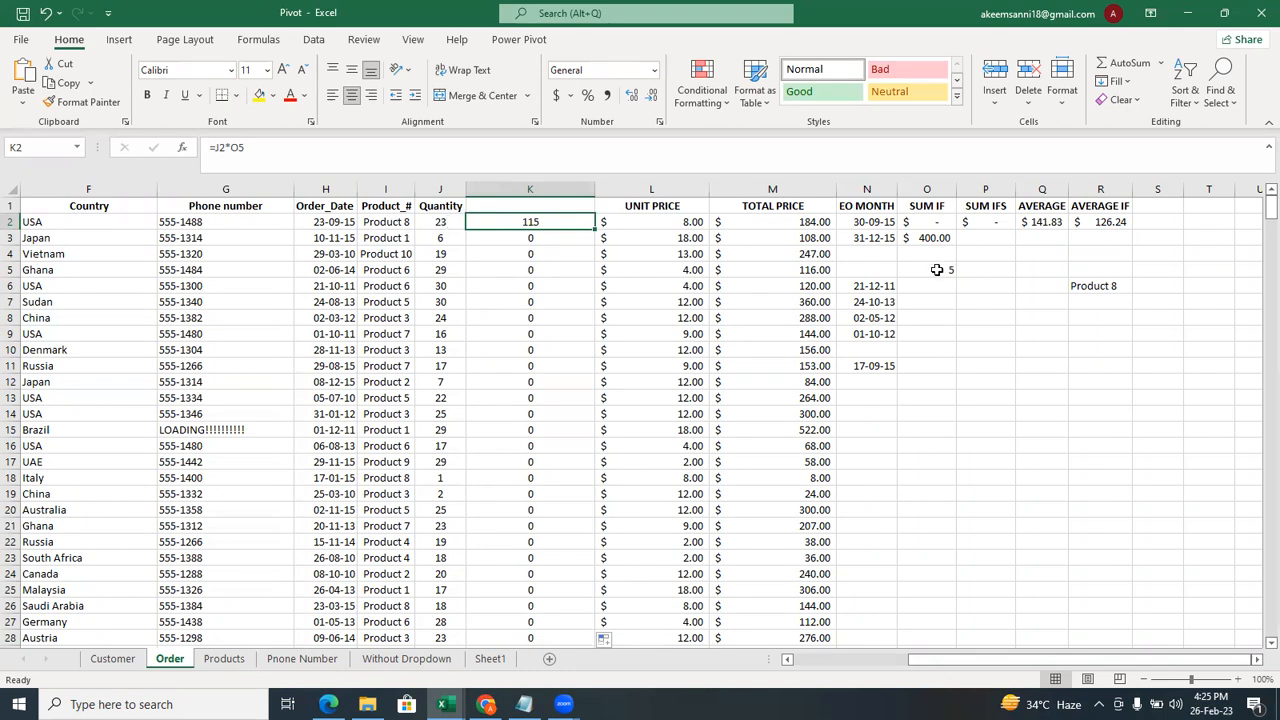
# Insert a blank column before the EO MONTH column and enter the multiplier 5 in N2.
pyautogui.click(866, 189)
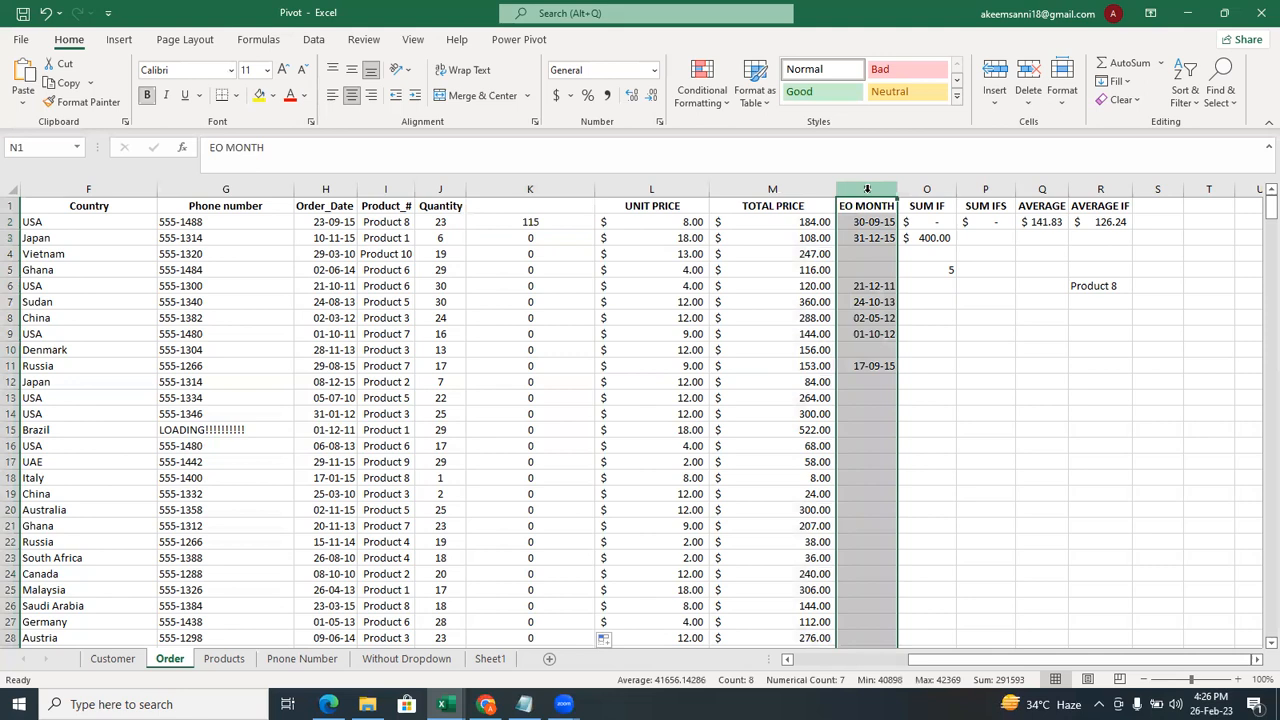
pyautogui.rightClick(867, 192)
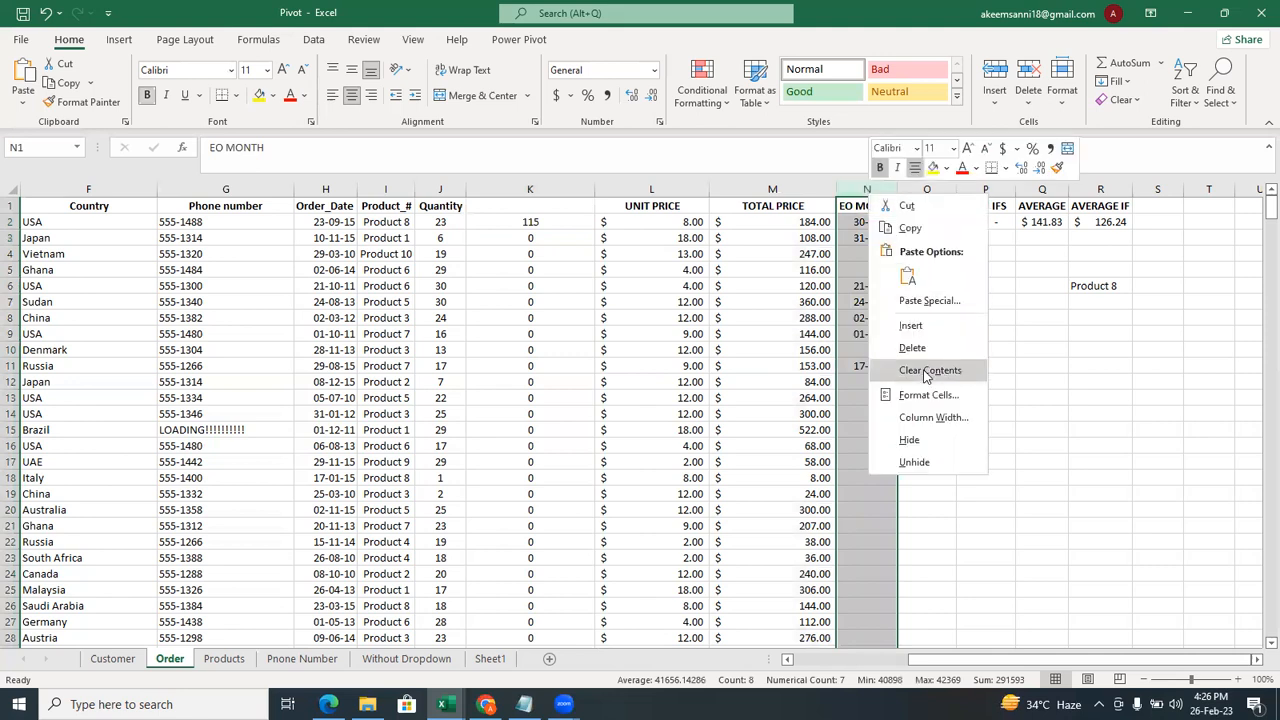
pyautogui.click(908, 327)
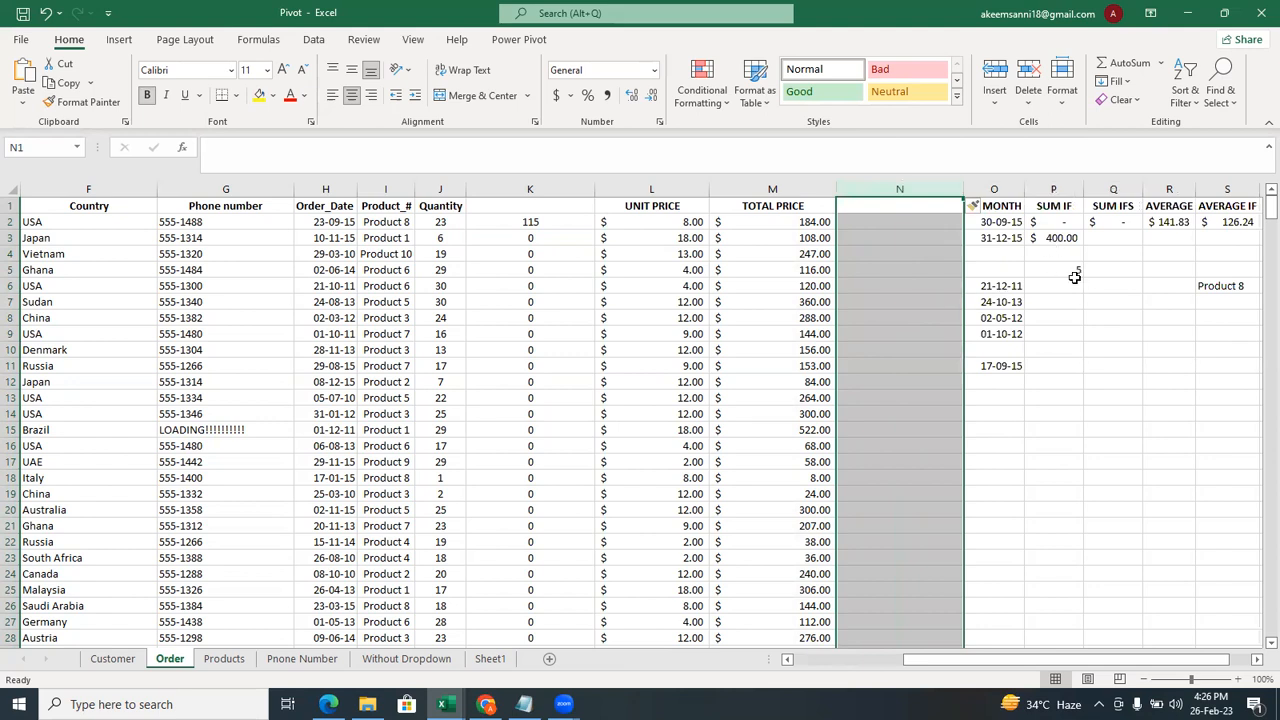
pyautogui.click(890, 218)
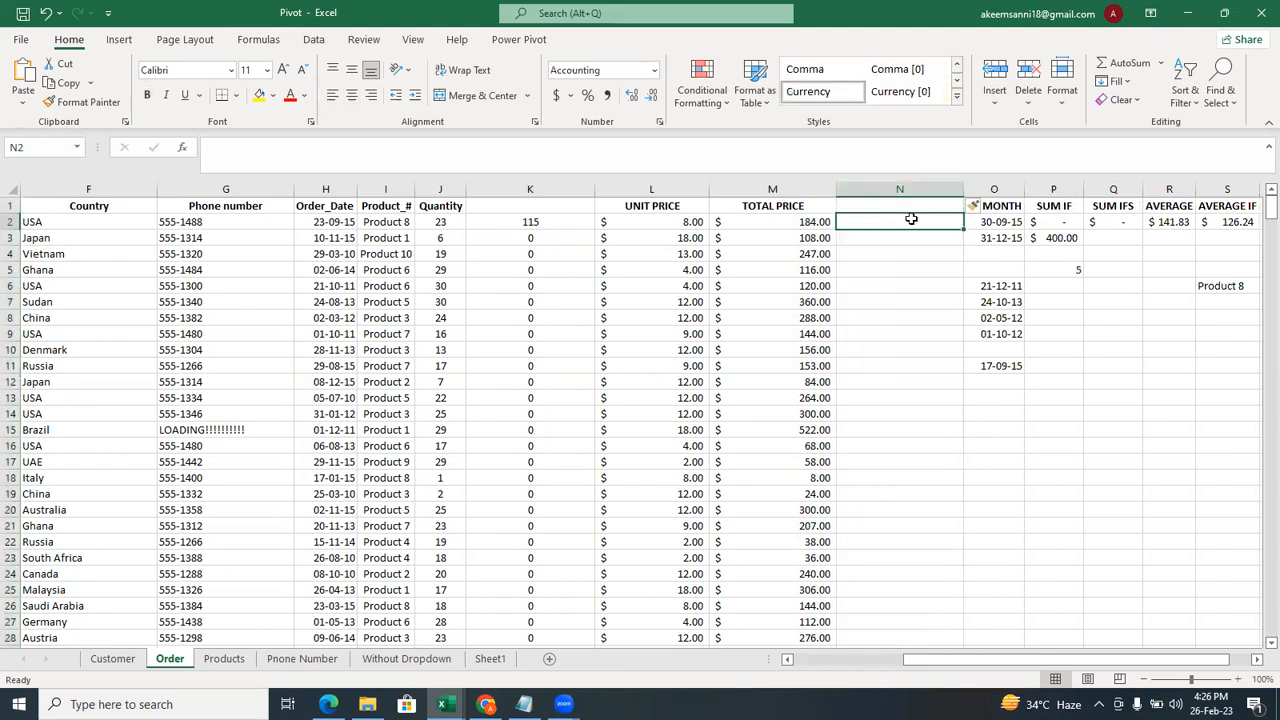
pyautogui.write('5')
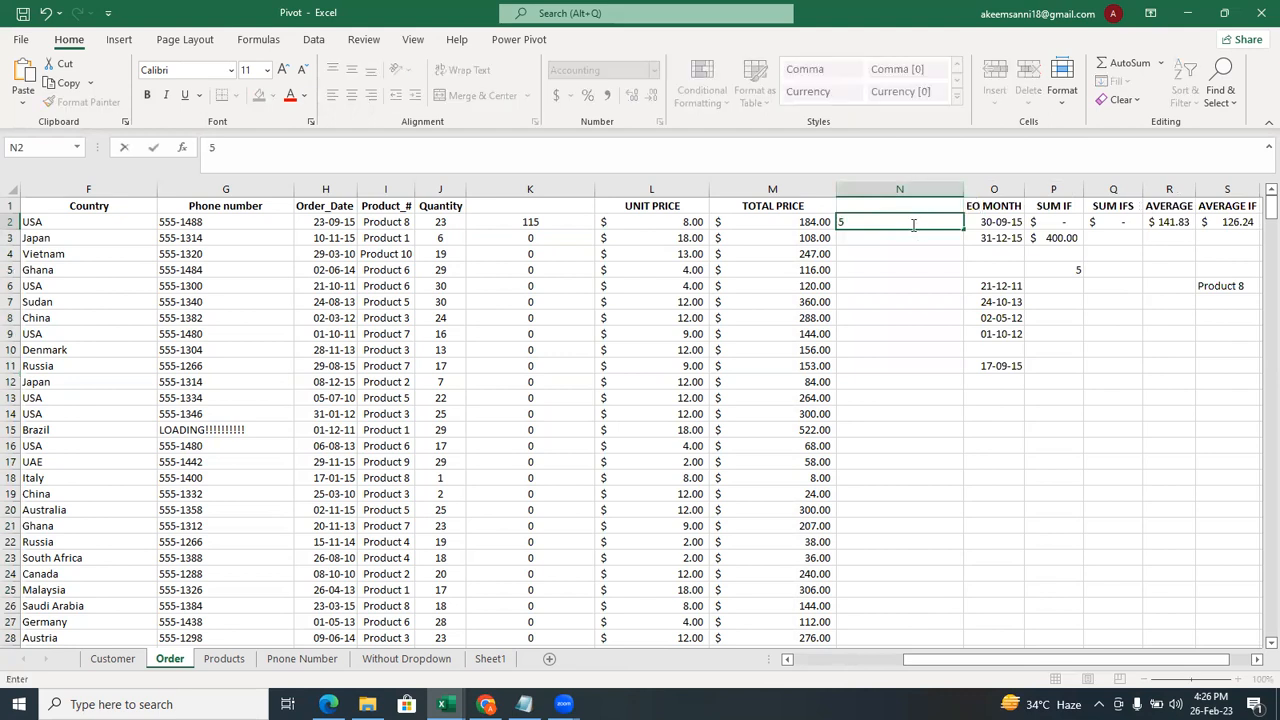
pyautogui.click(923, 256)
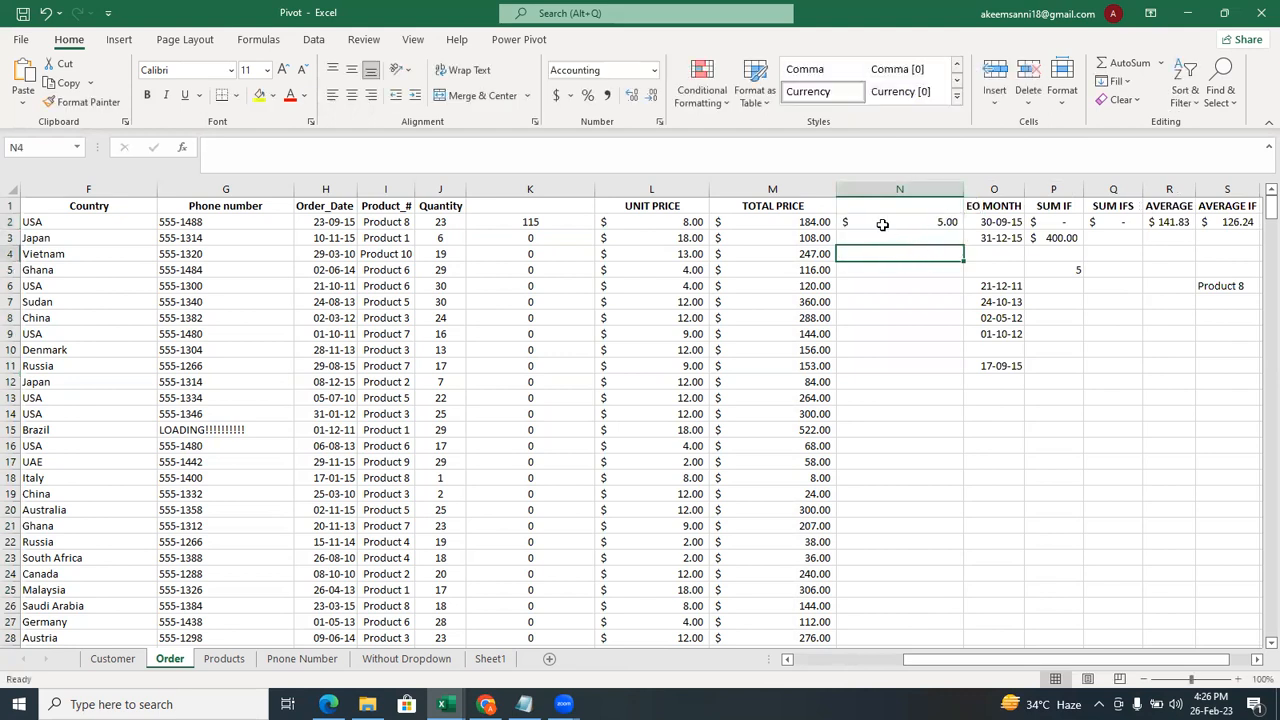
# Format N2 as Number with no decimal places and keep the cell selected.
pyautogui.click(883, 224)
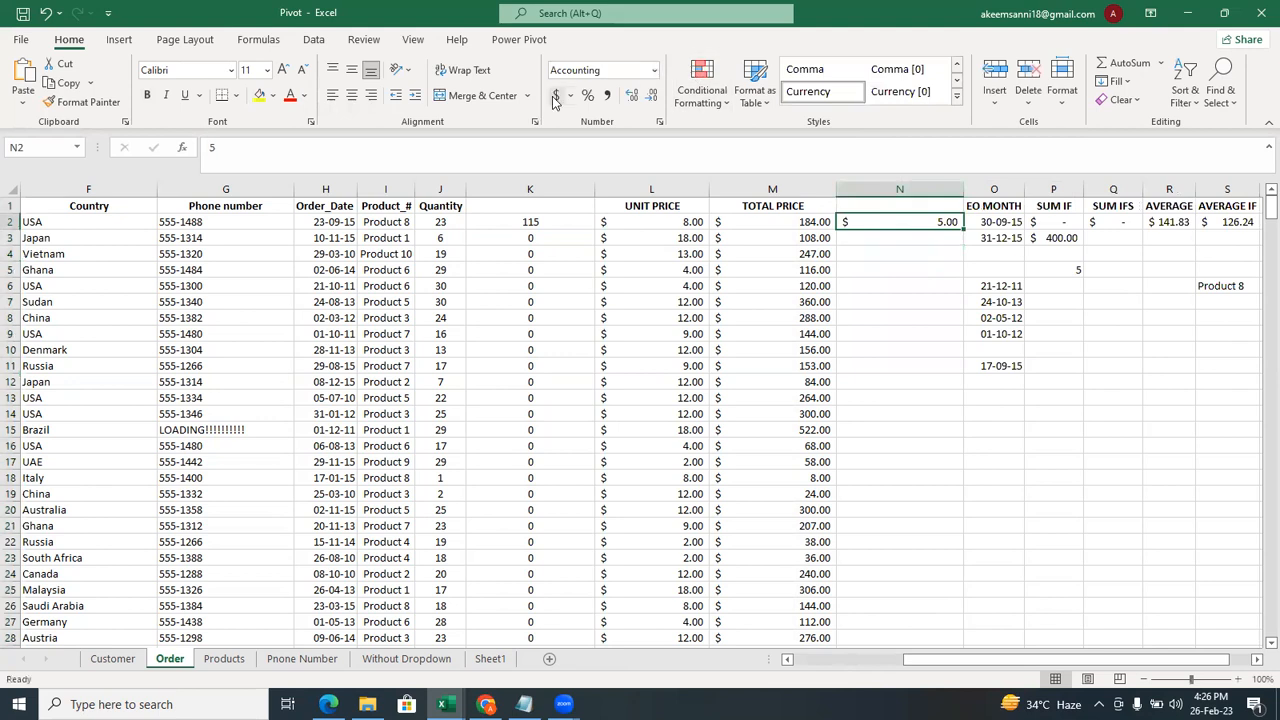
pyautogui.click(652, 78)
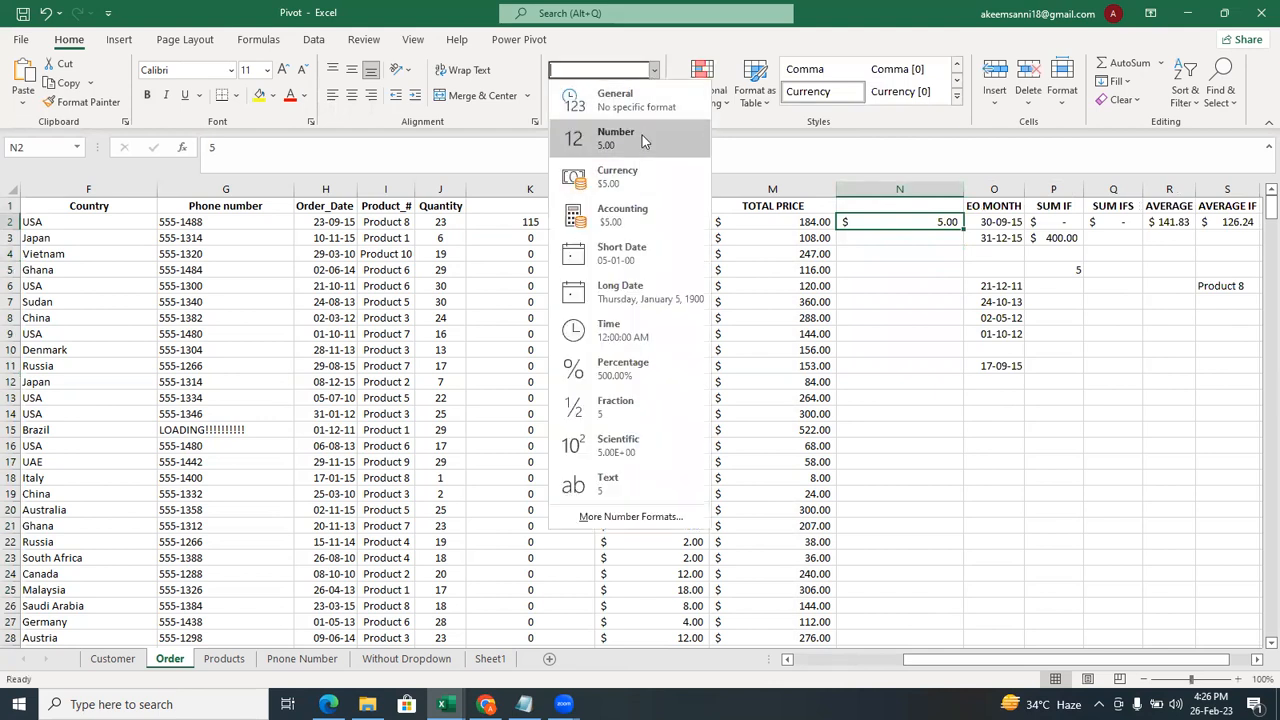
pyautogui.click(643, 139)
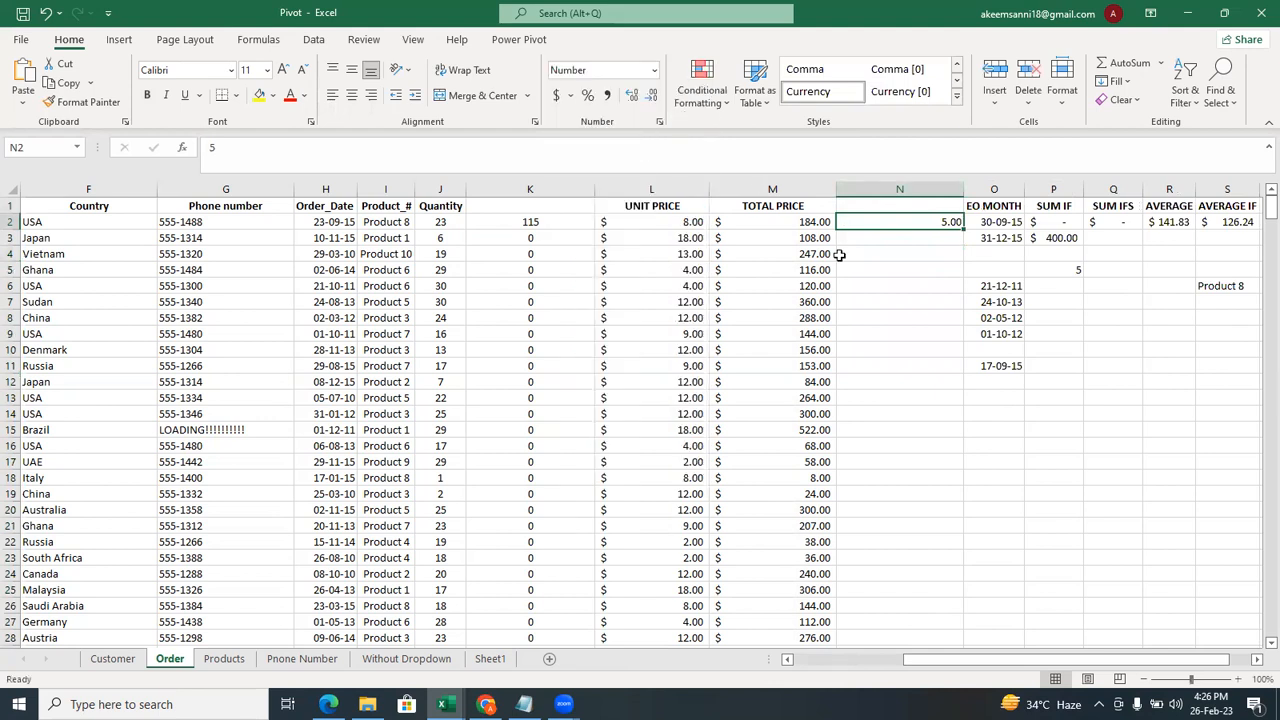
pyautogui.doubleClick(651, 100)
pyautogui.click(909, 252)
pyautogui.click(935, 219)
# Change the formula in K2 to =J2*N2 so it uses the multiplier in the new column.
pyautogui.click(548, 225)
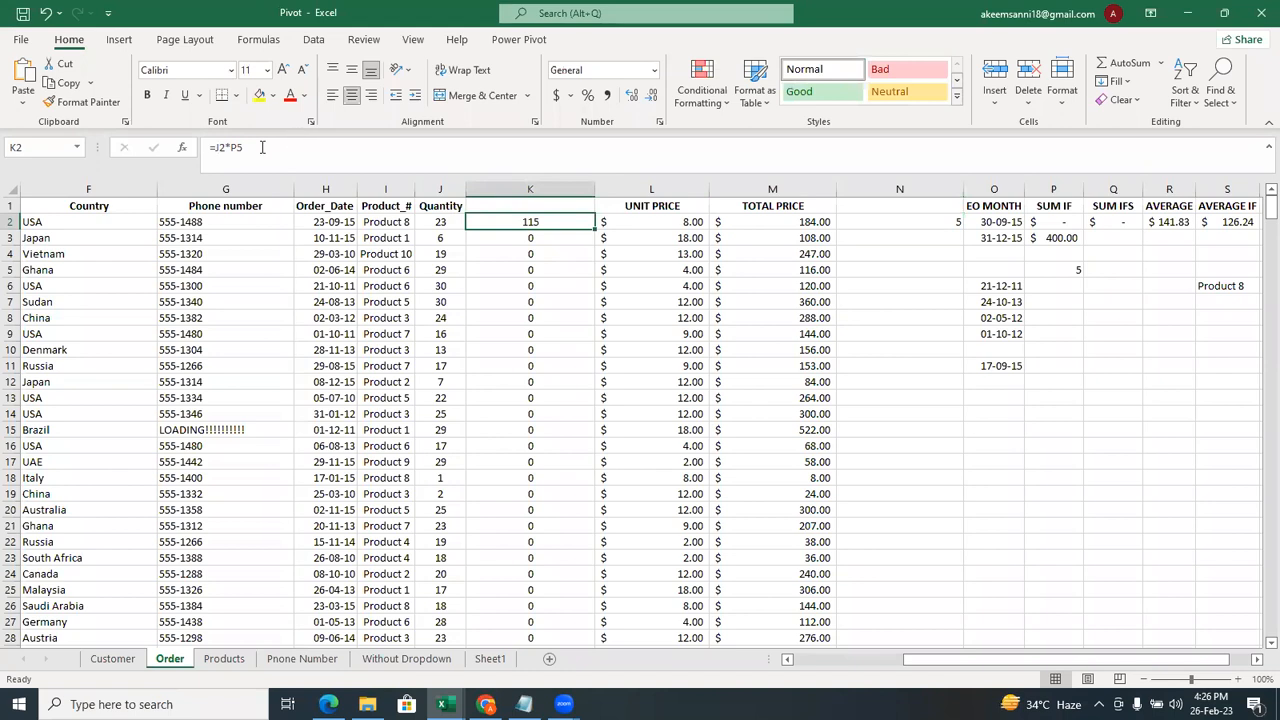
pyautogui.doubleClick(262, 147)
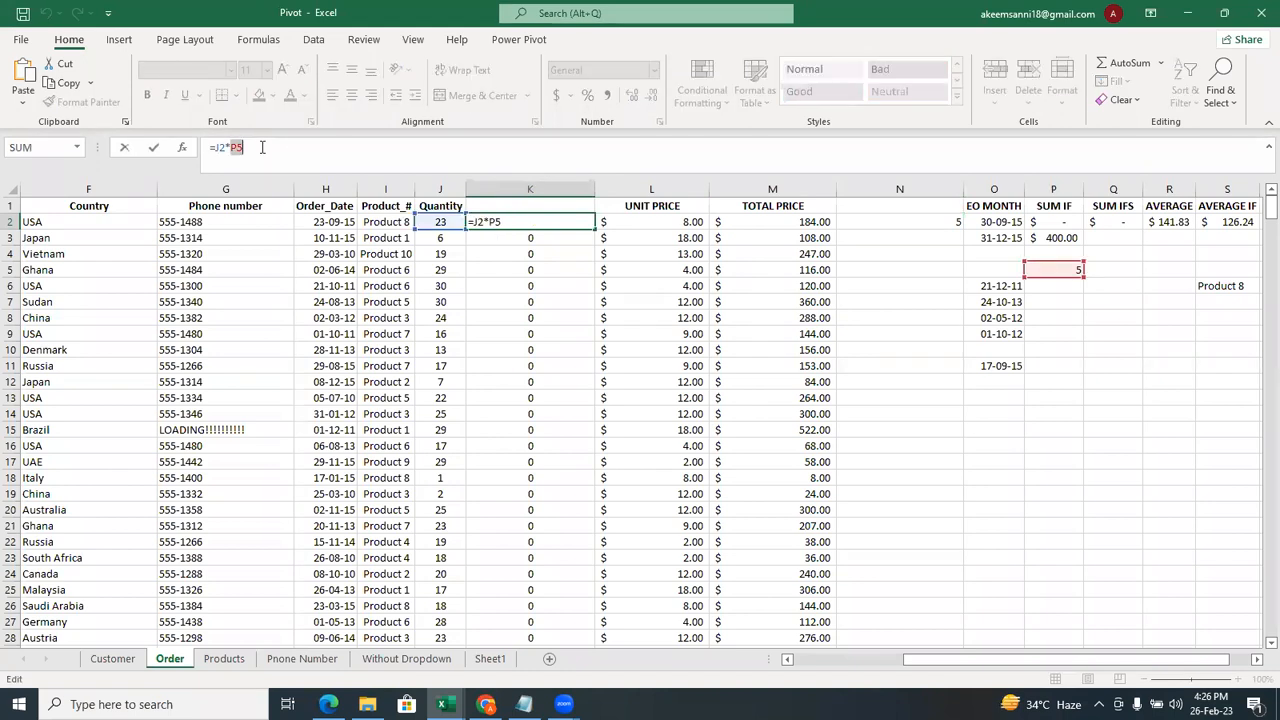
pyautogui.write('N2')
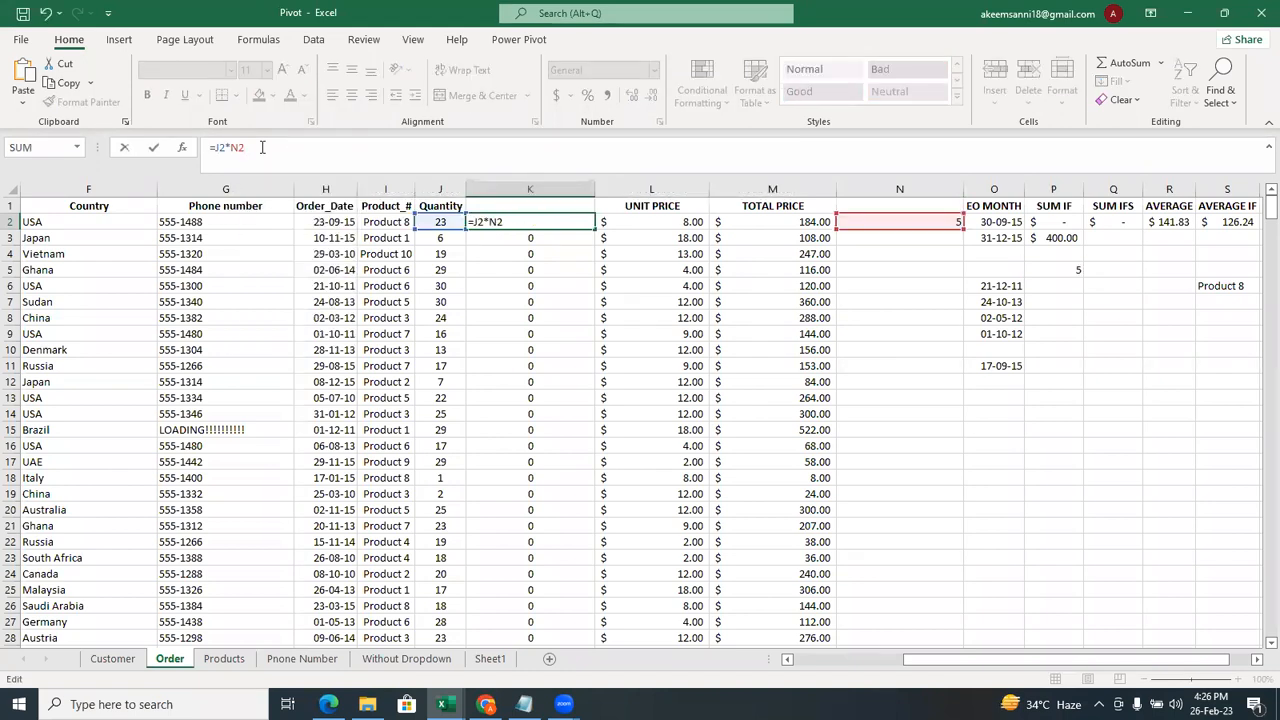
pyautogui.press('Return')
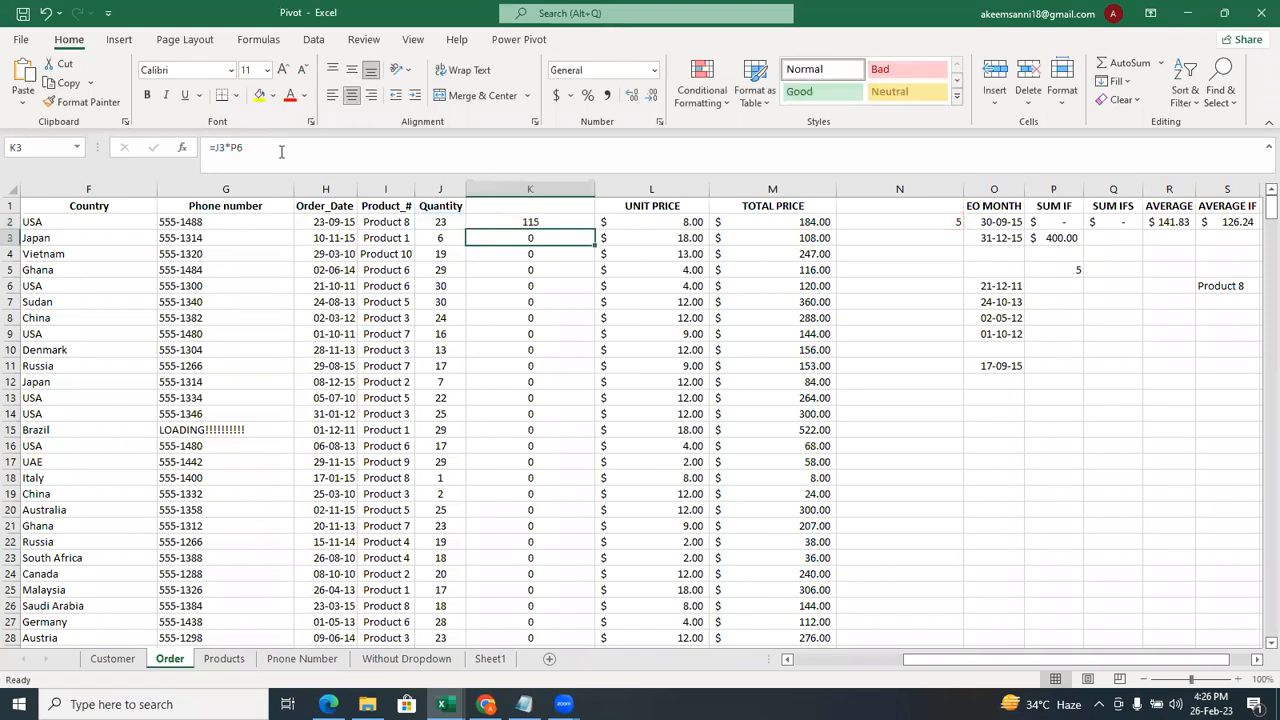
# Fill the =J2*N2 formula down column K and examine how the references shift in K3 and K4.
pyautogui.click(544, 217)
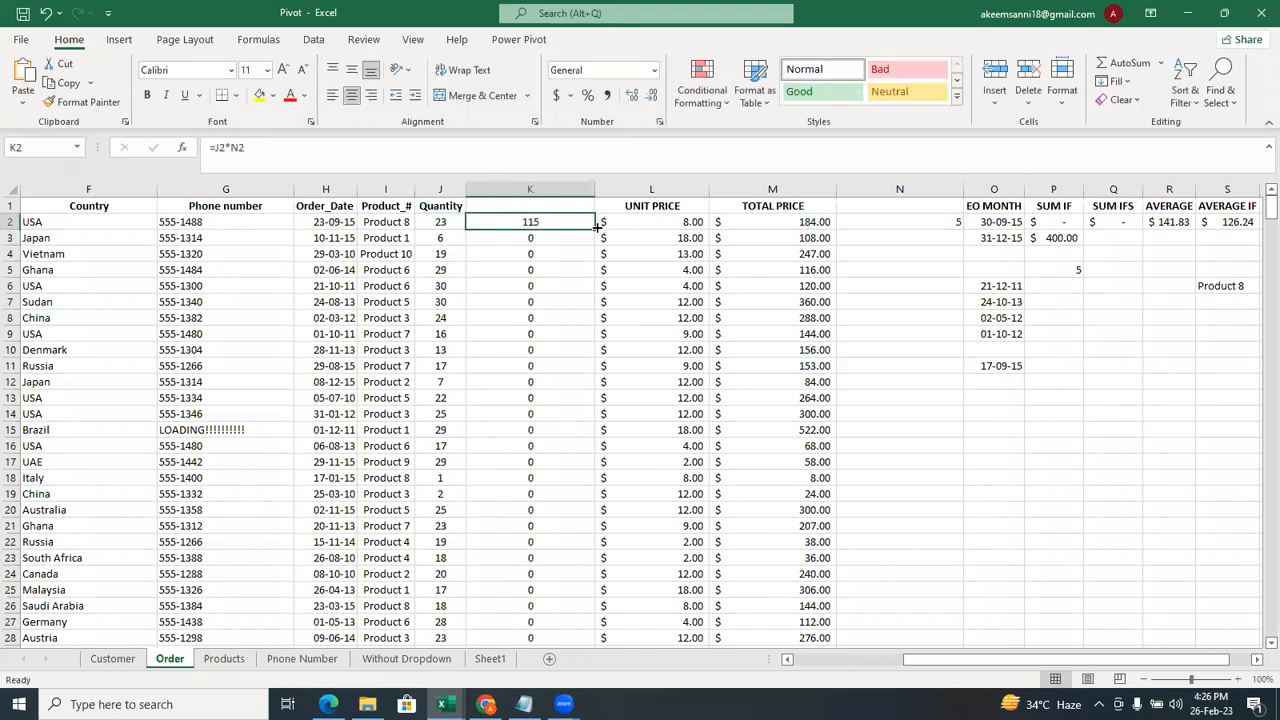
pyautogui.doubleClick(594, 229)
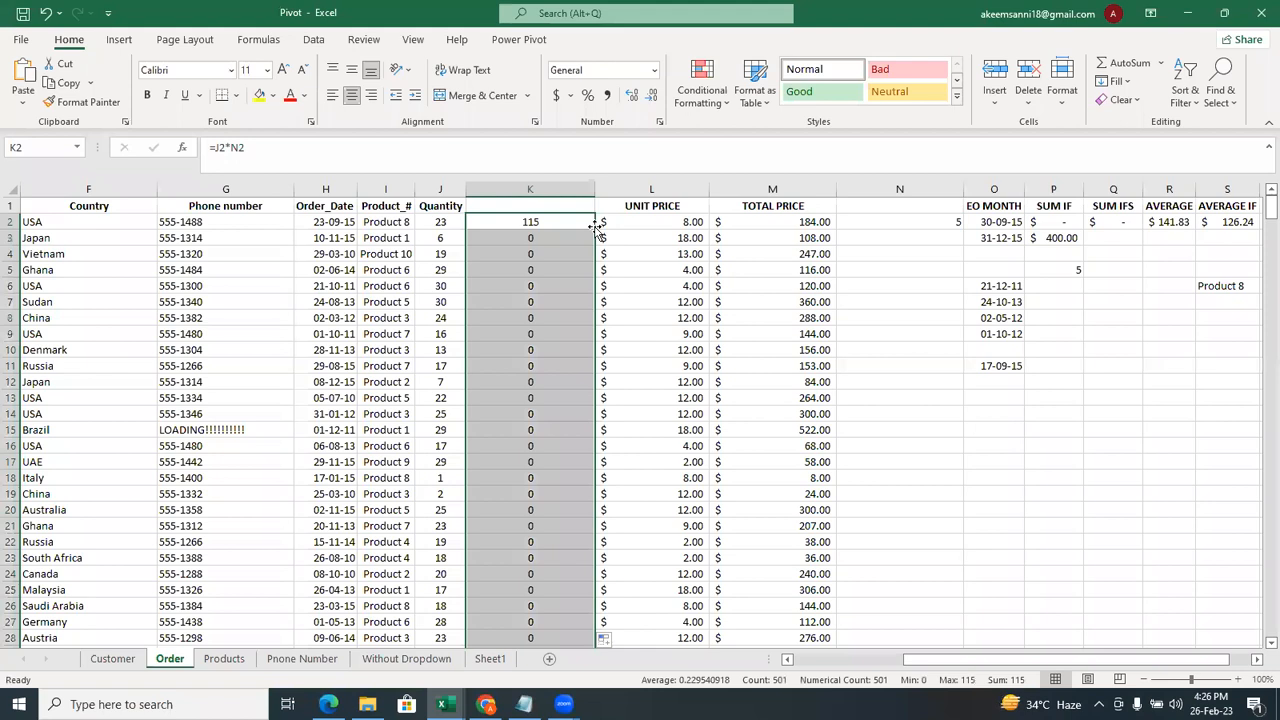
pyautogui.click(548, 222)
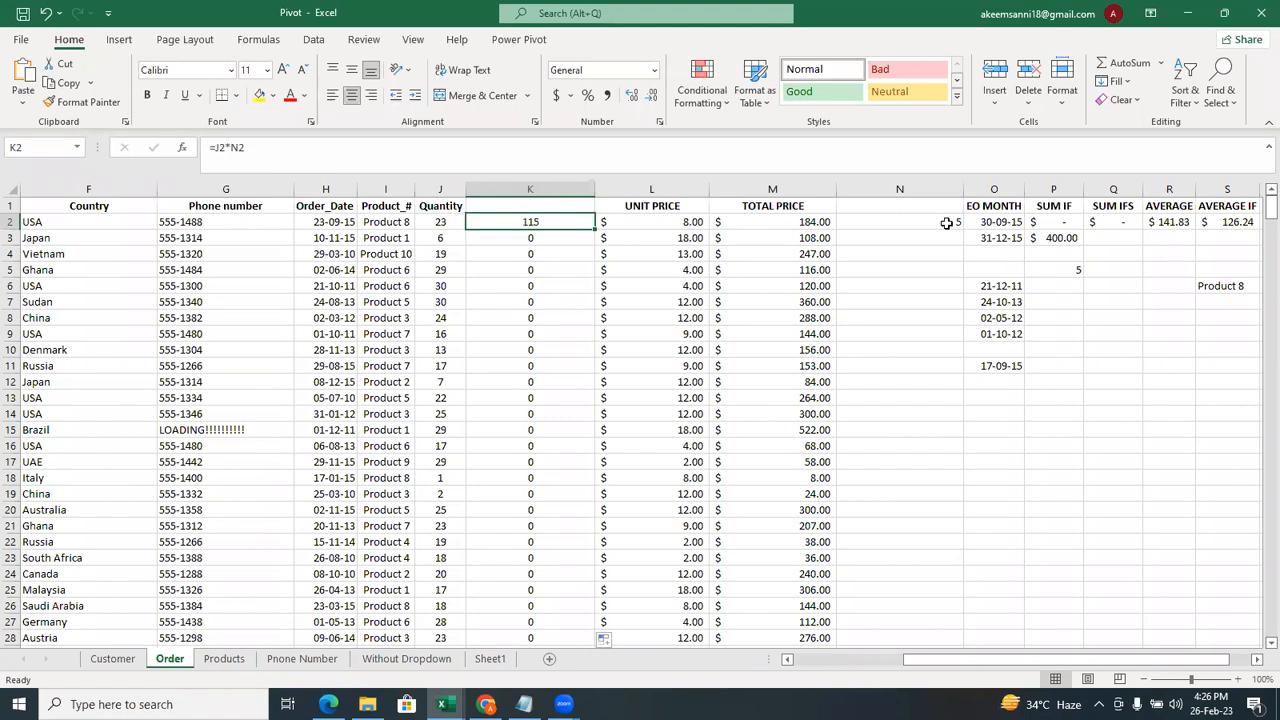
pyautogui.click(524, 237)
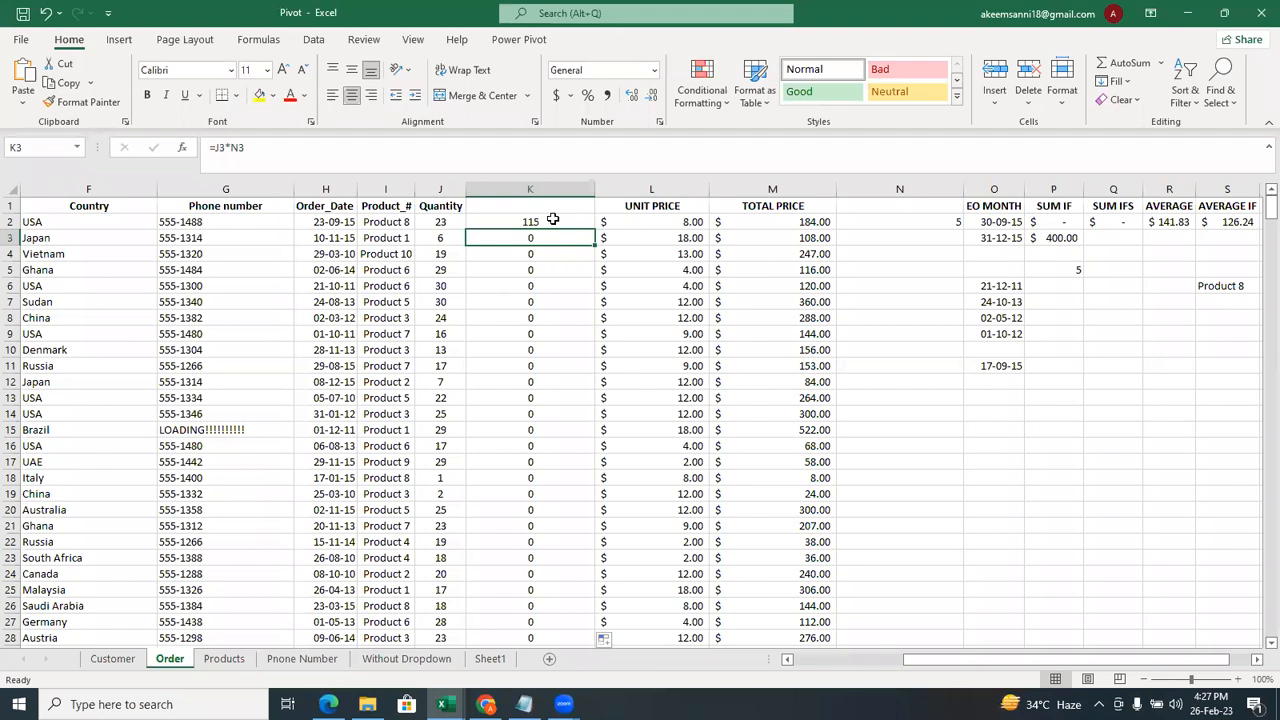
pyautogui.click(539, 254)
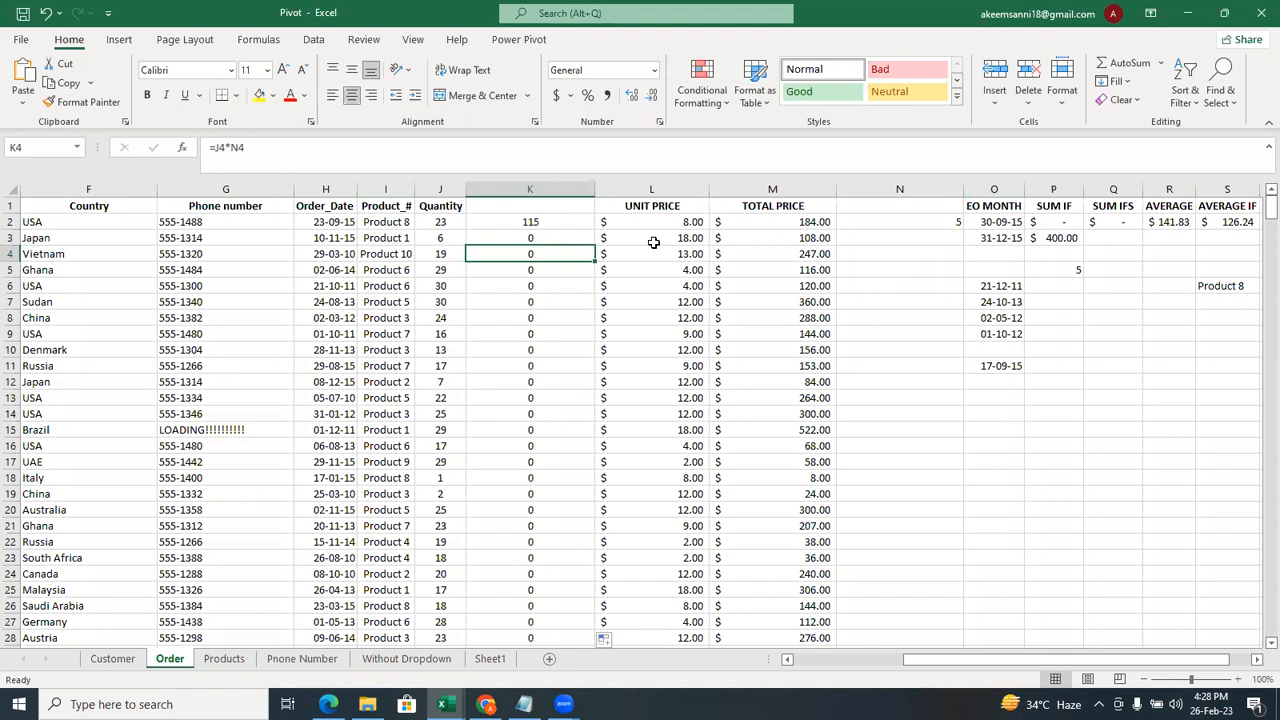
# Make the multiplier reference absolute by changing K2 to =J2*$N$2, and fill the formula down column K.
pyautogui.click(556, 224)
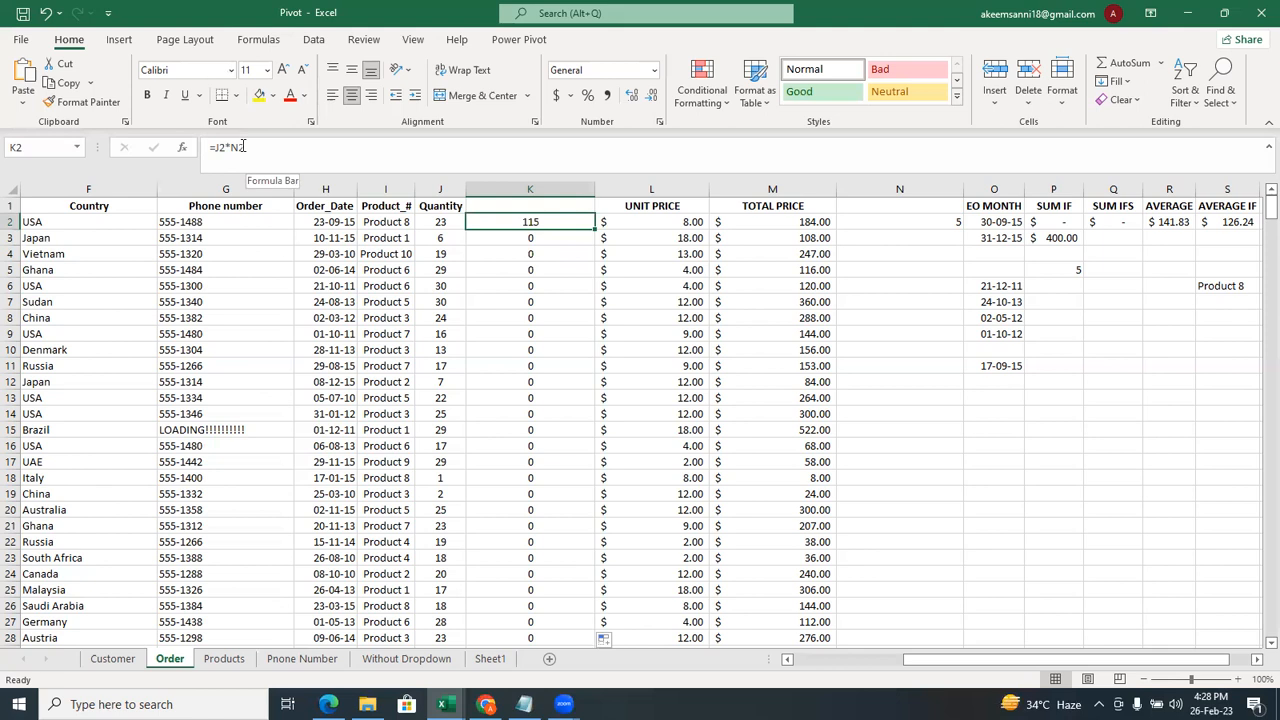
pyautogui.click(237, 149)
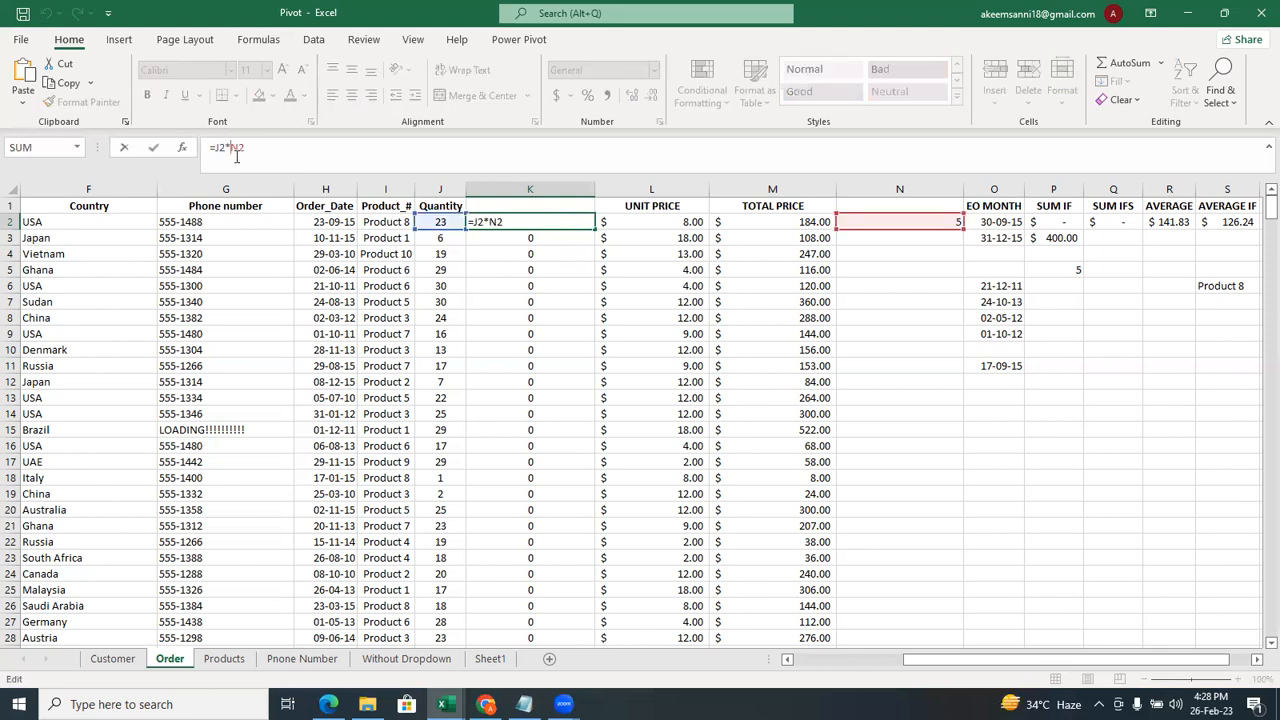
pyautogui.write('$')
pyautogui.write('$')
pyautogui.press('Return')
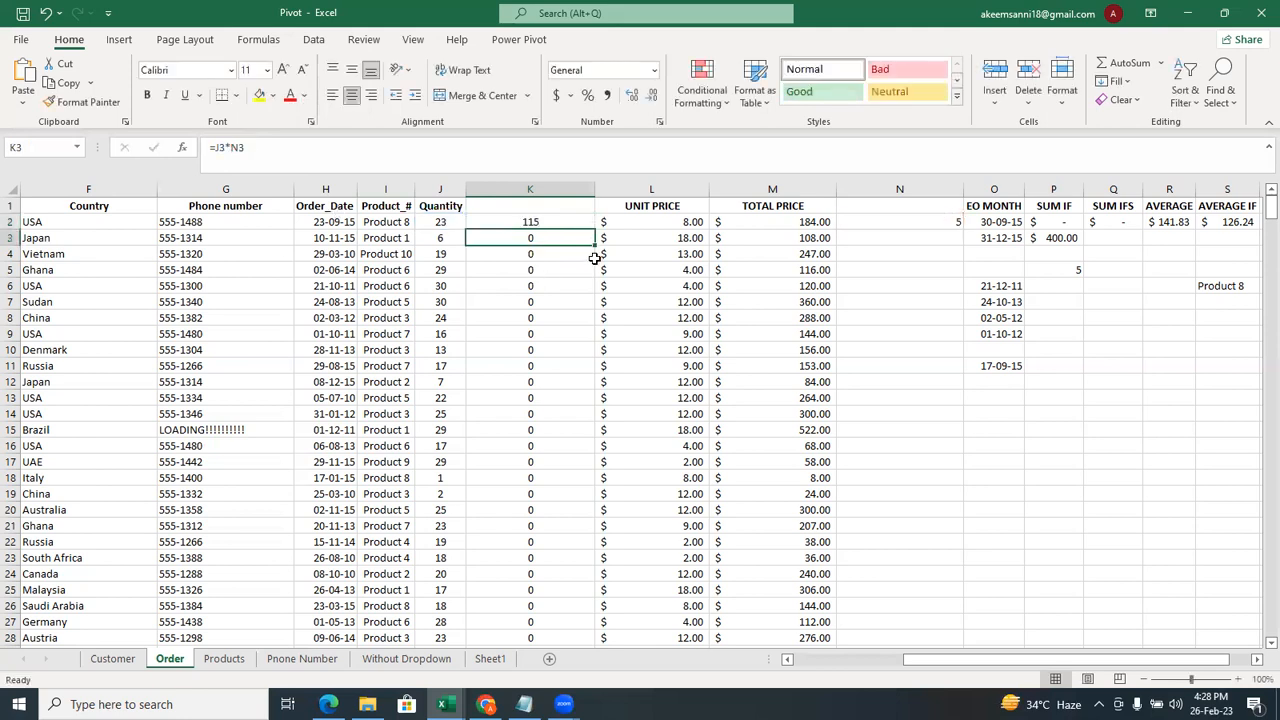
pyautogui.click(535, 222)
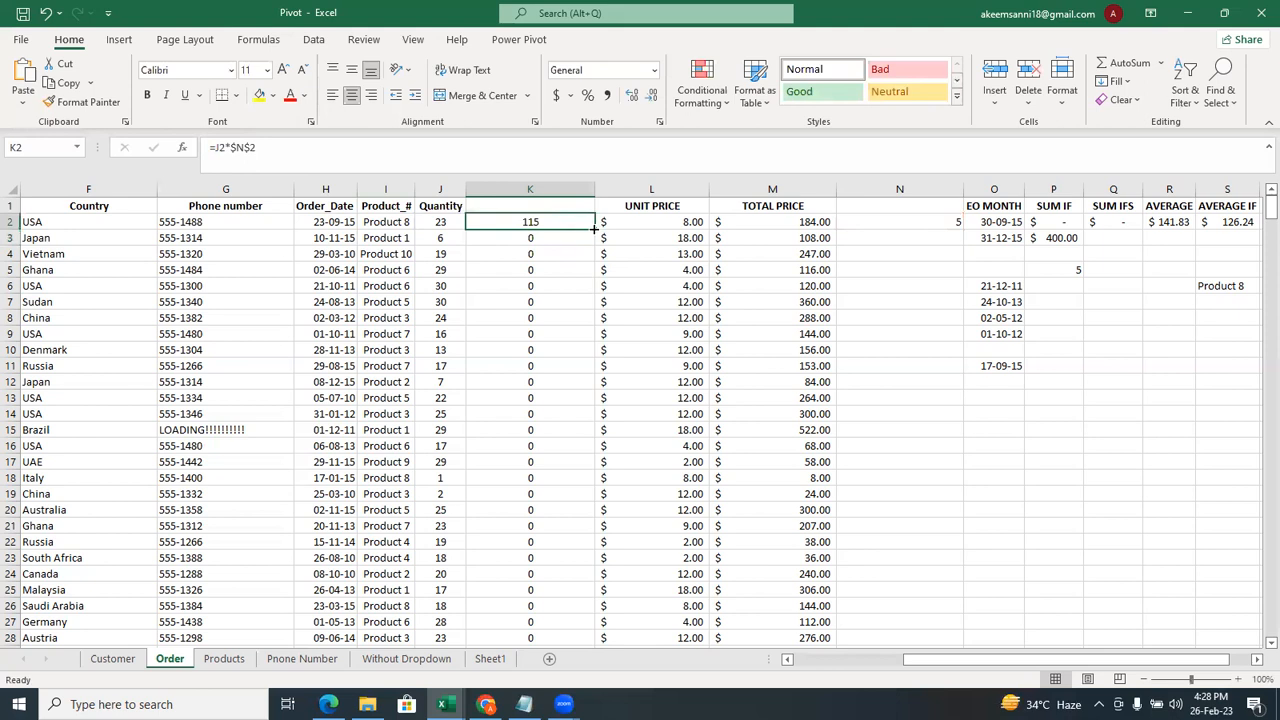
pyautogui.doubleClick(594, 229)
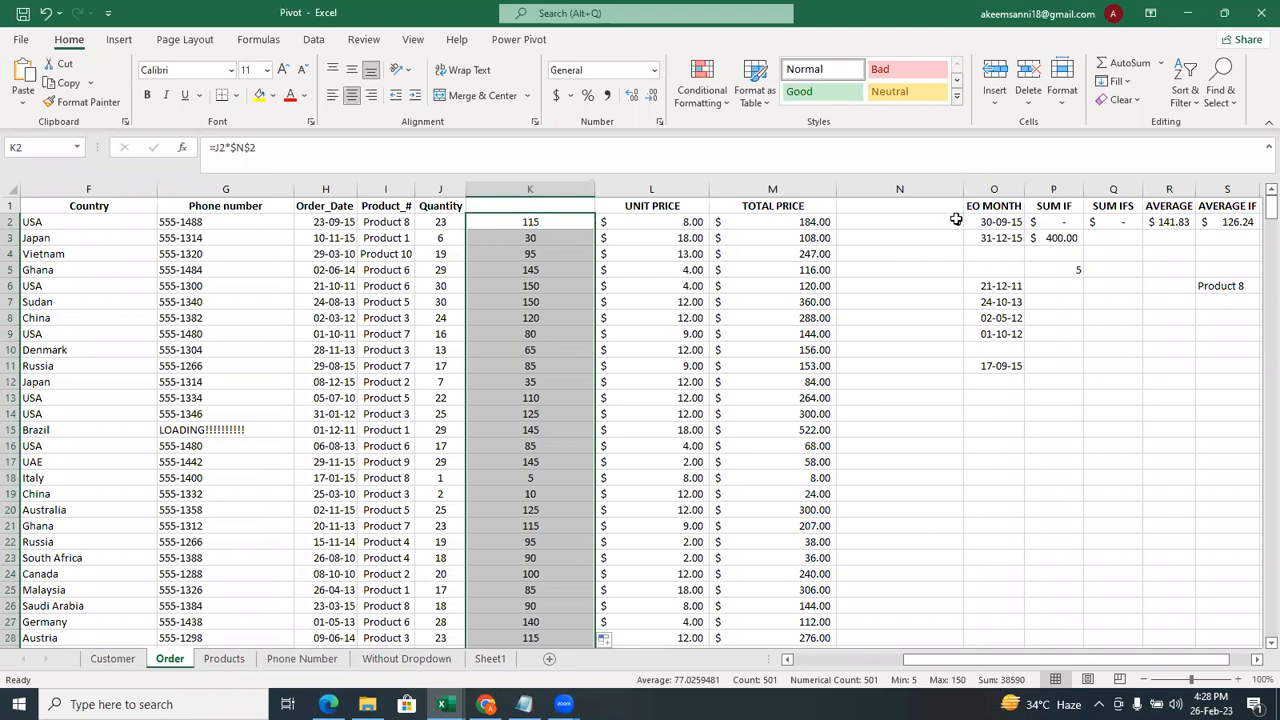
# Clear the filled formulas from column K and multiply Quantity by the multiplier in K2 with =PRODUCT(J2,N2).
pyautogui.rightClick(556, 230)
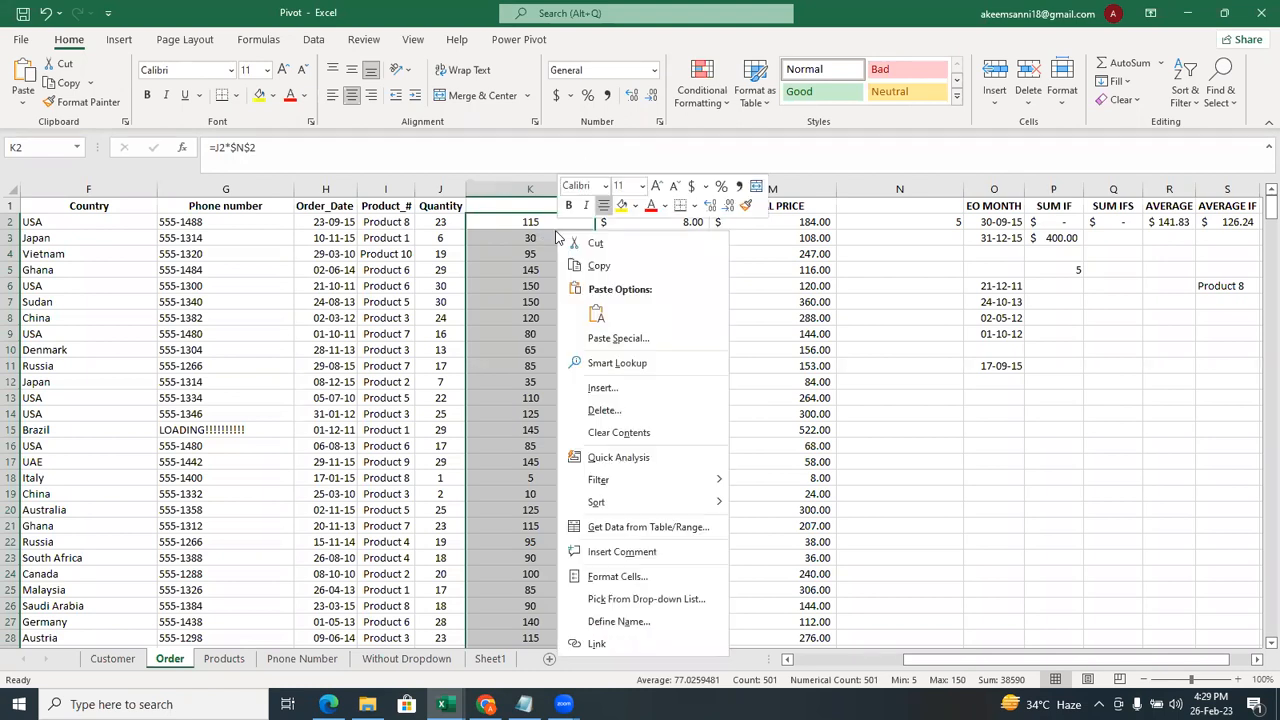
pyautogui.click(622, 433)
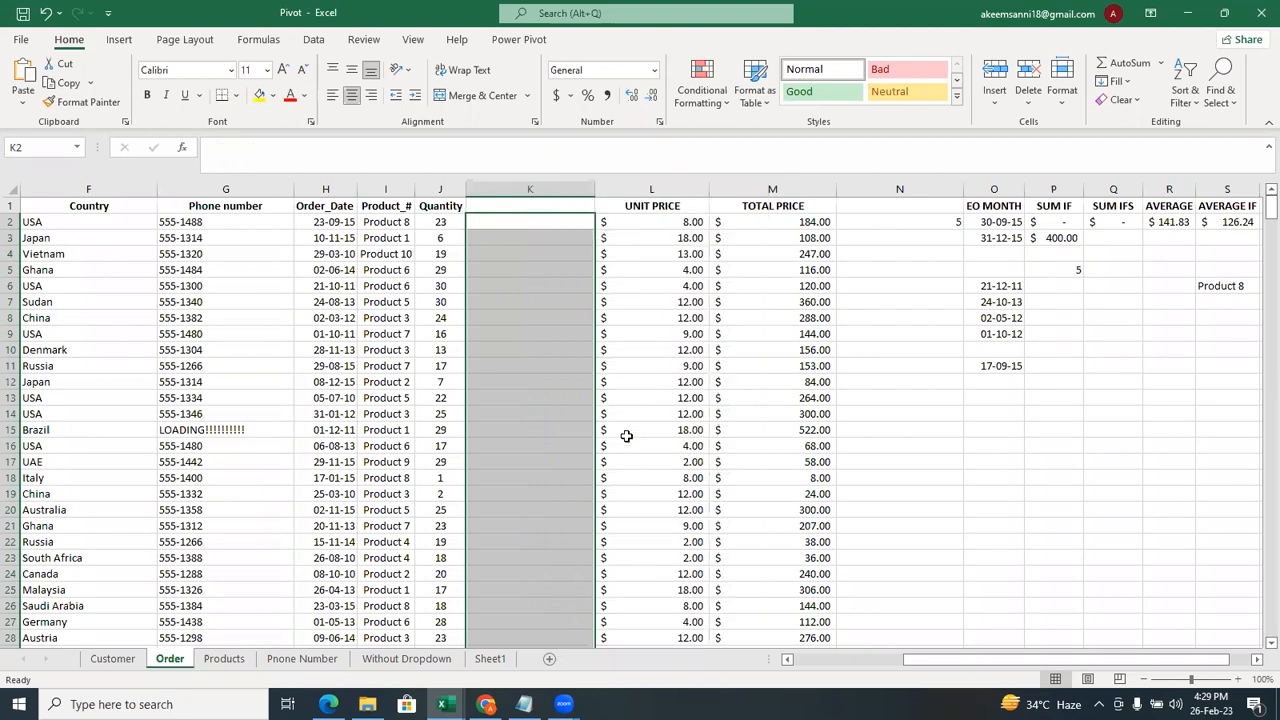
pyautogui.click(524, 220)
pyautogui.write('=pro')
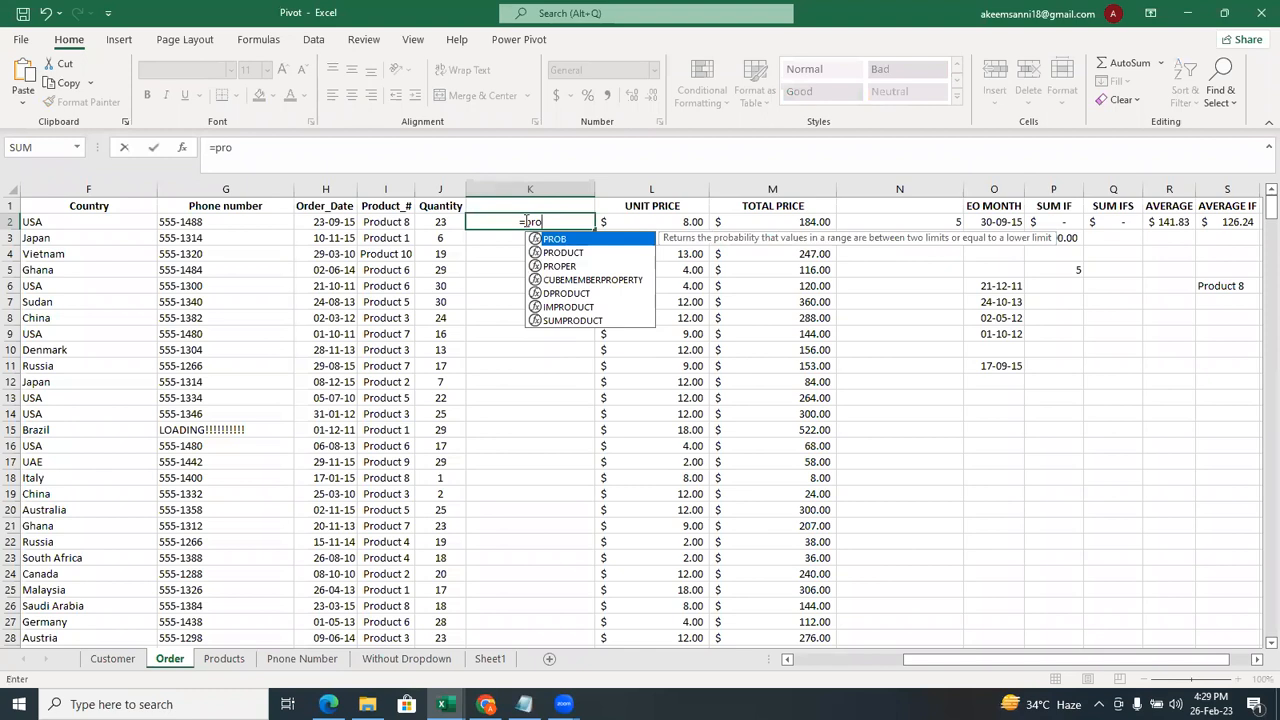
pyautogui.press('Down')
pyautogui.press('Tab')
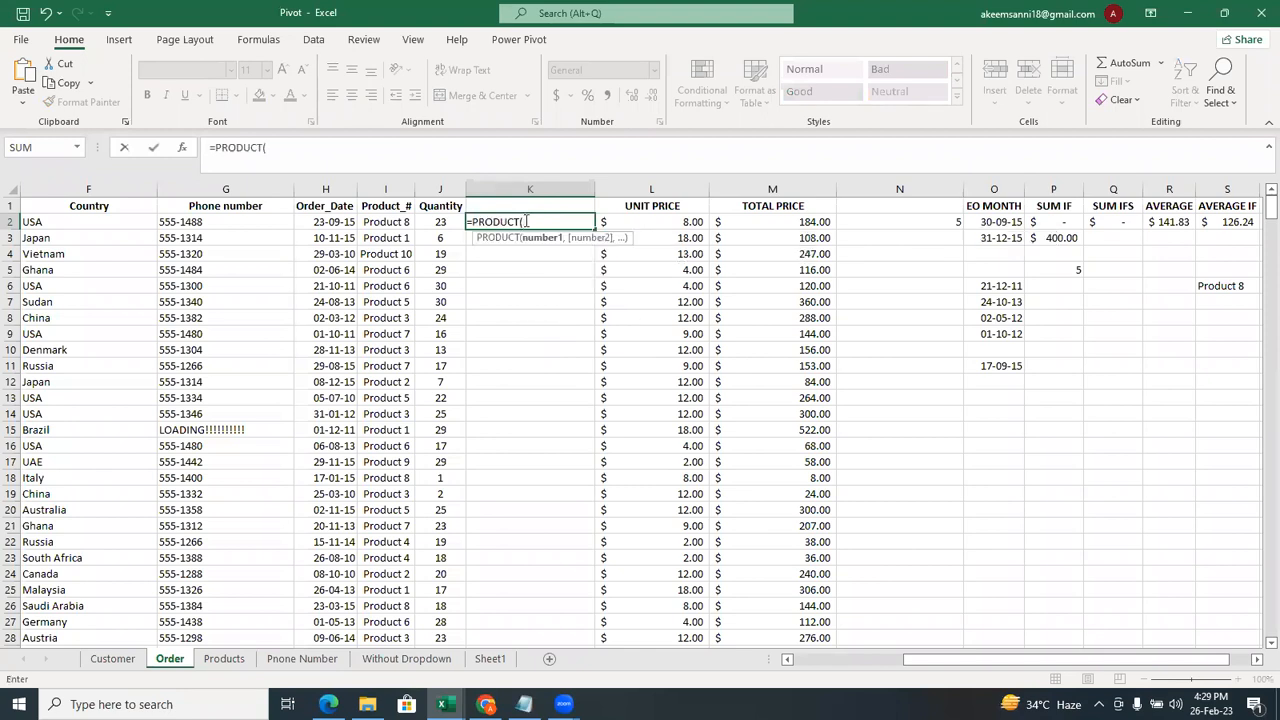
pyautogui.click(439, 221)
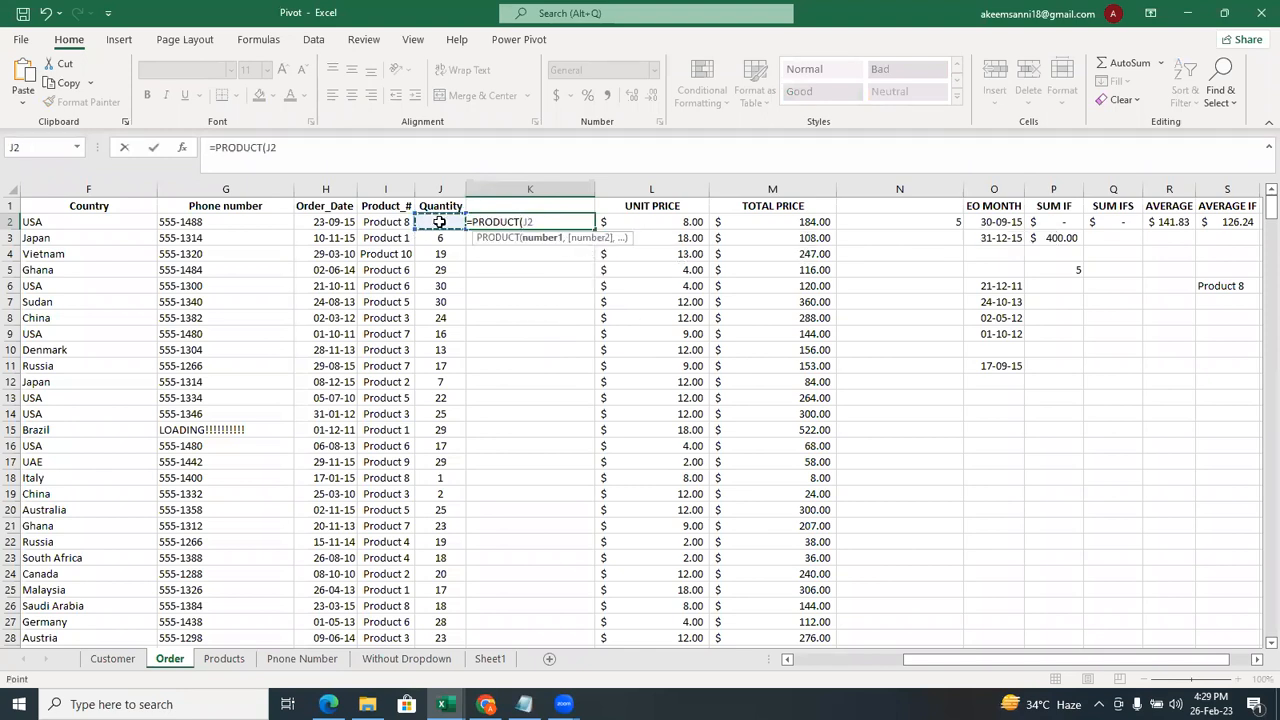
pyautogui.write(',')
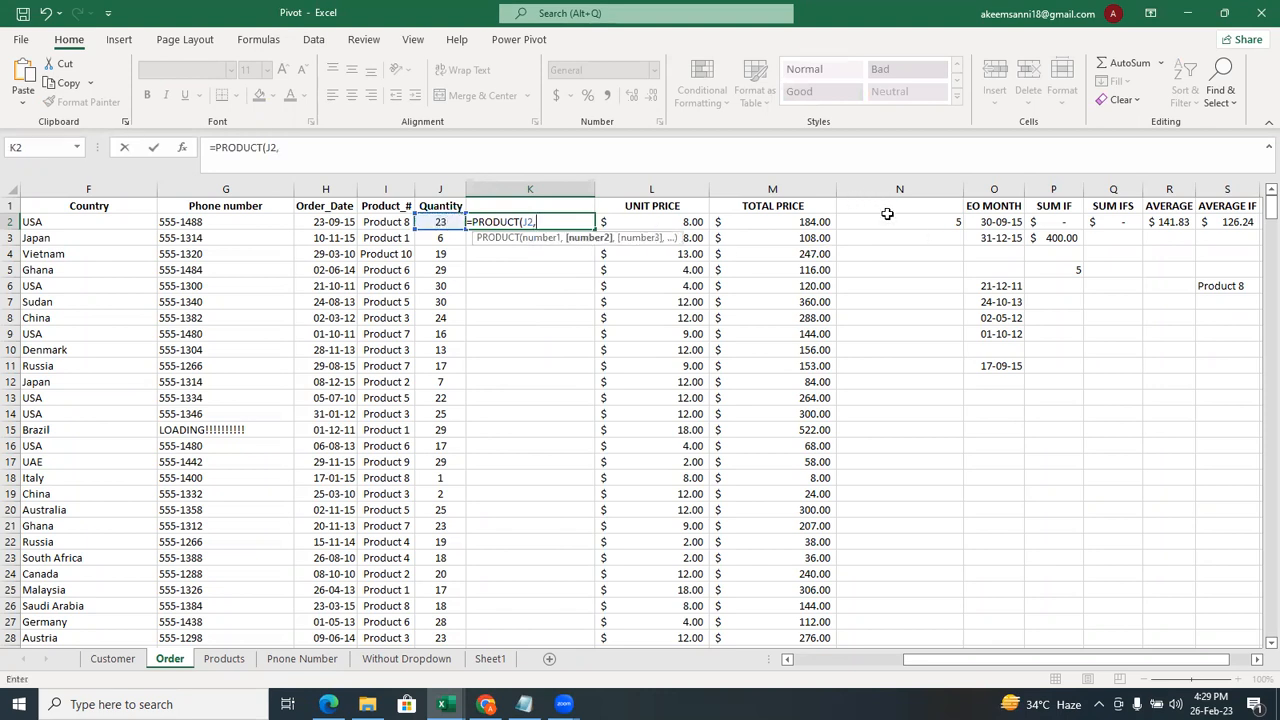
pyautogui.click(888, 220)
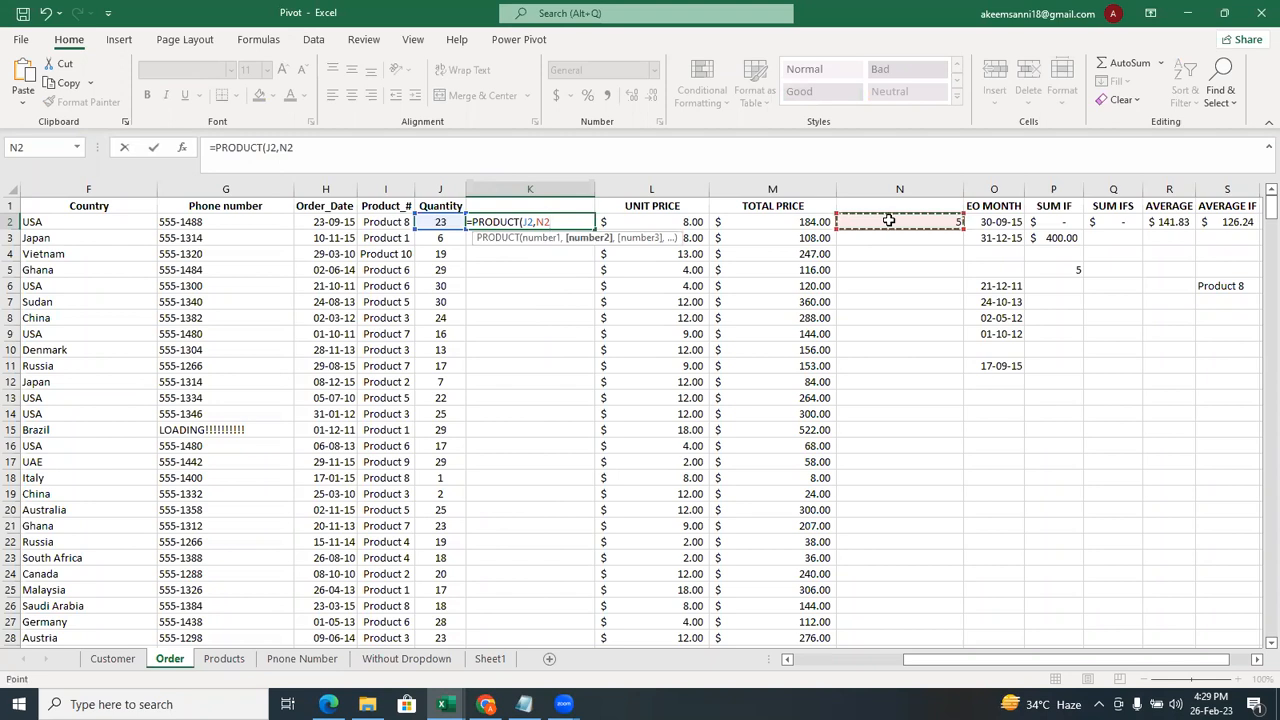
pyautogui.write(')')
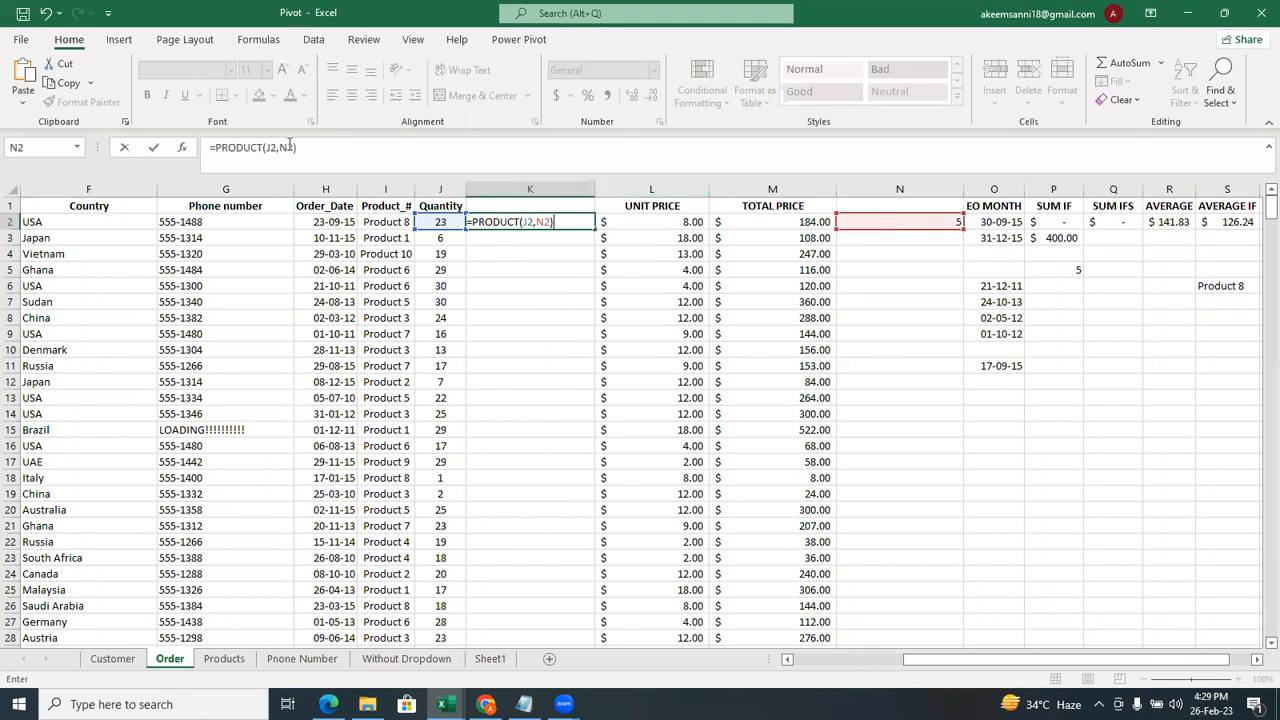
pyautogui.press('Return')
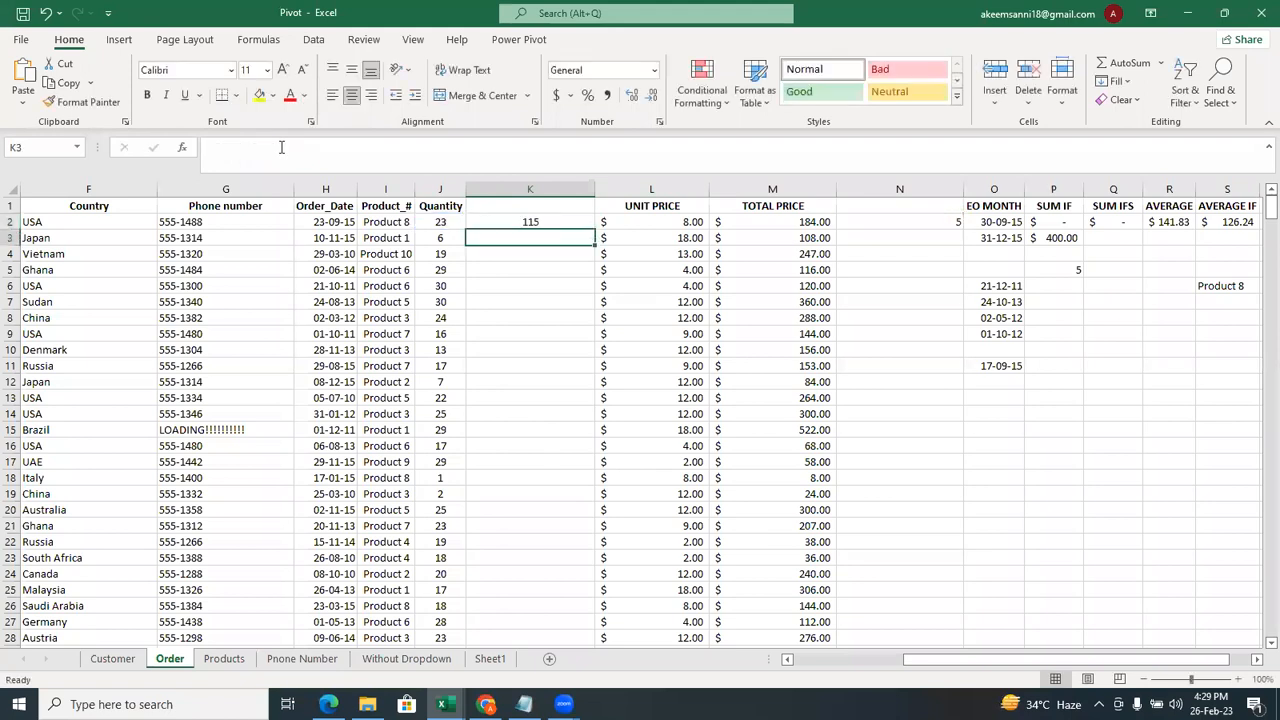
# Fill the =PRODUCT(J2,N2) formula down column K and examine the shifted references in K3 to K5 against the cells below N2.
pyautogui.click(535, 220)
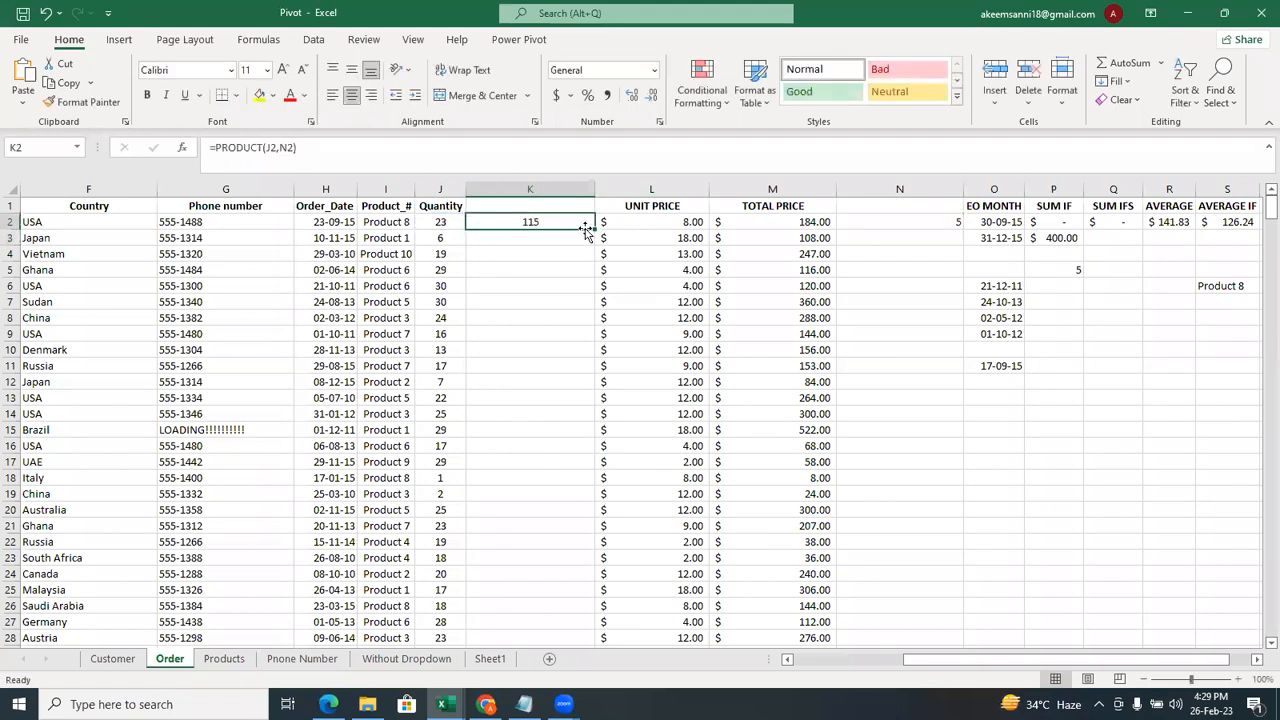
pyautogui.doubleClick(595, 228)
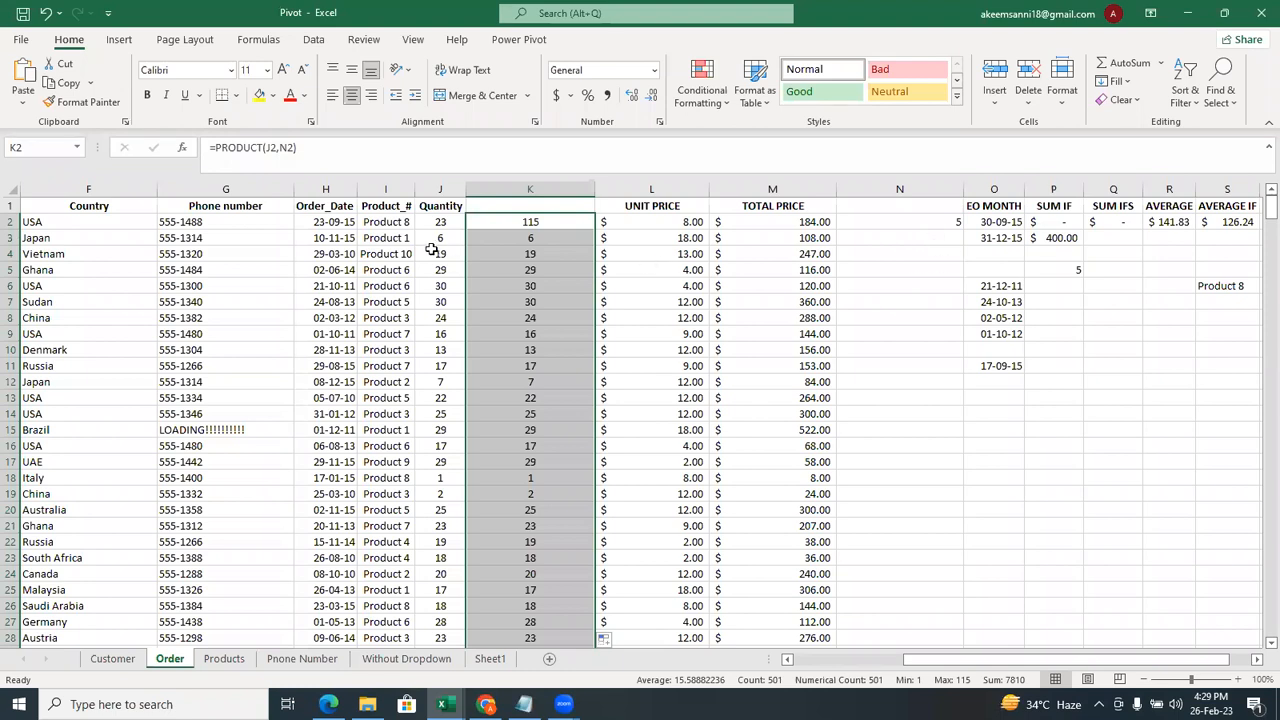
pyautogui.click(539, 235)
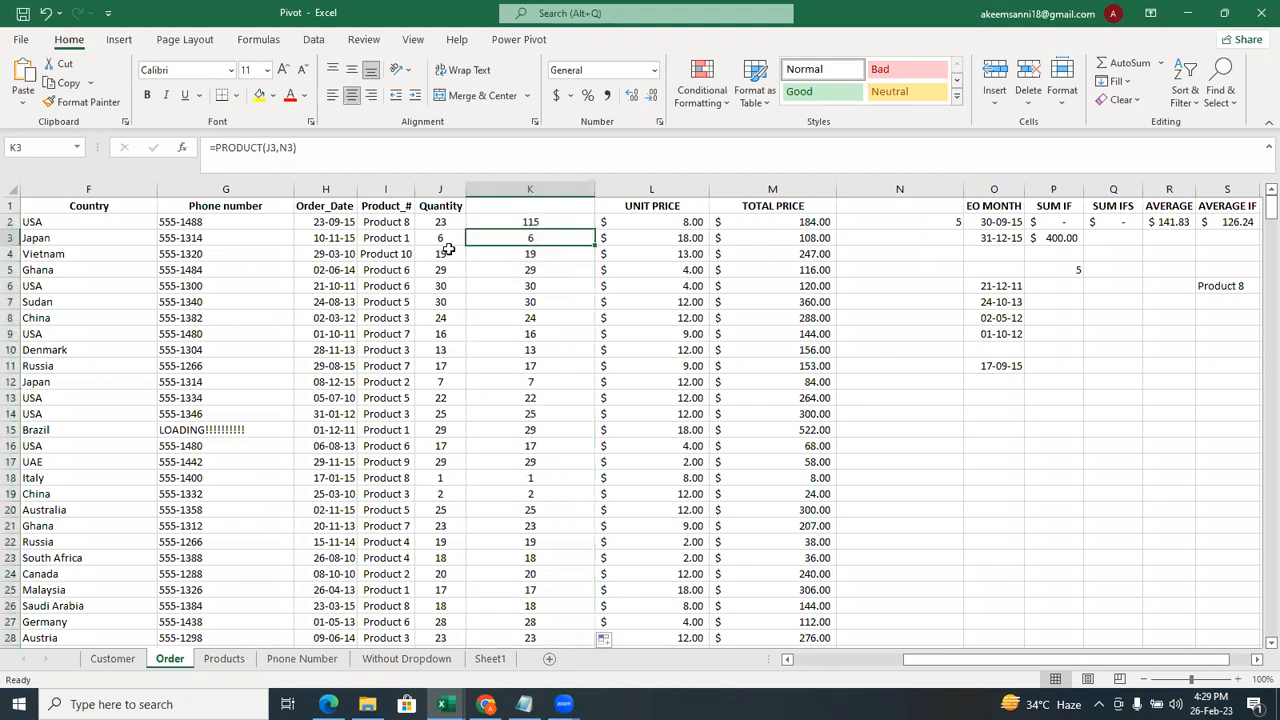
pyautogui.click(530, 256)
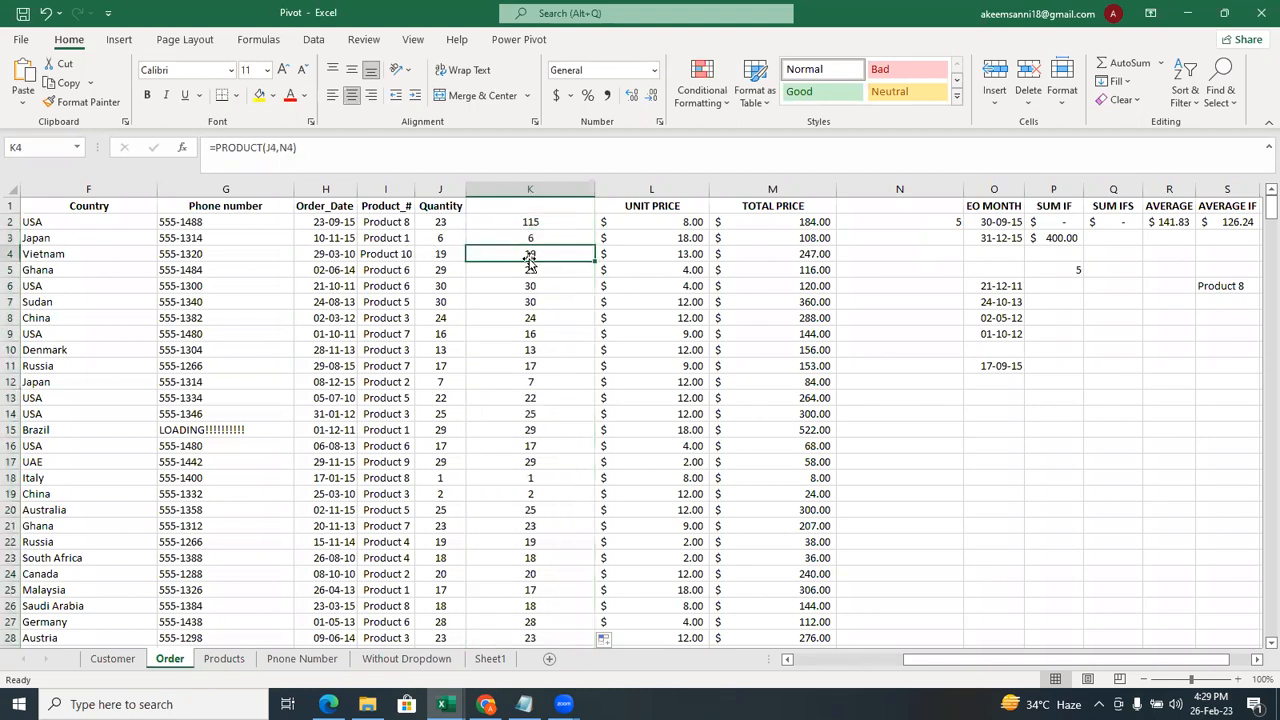
pyautogui.click(538, 272)
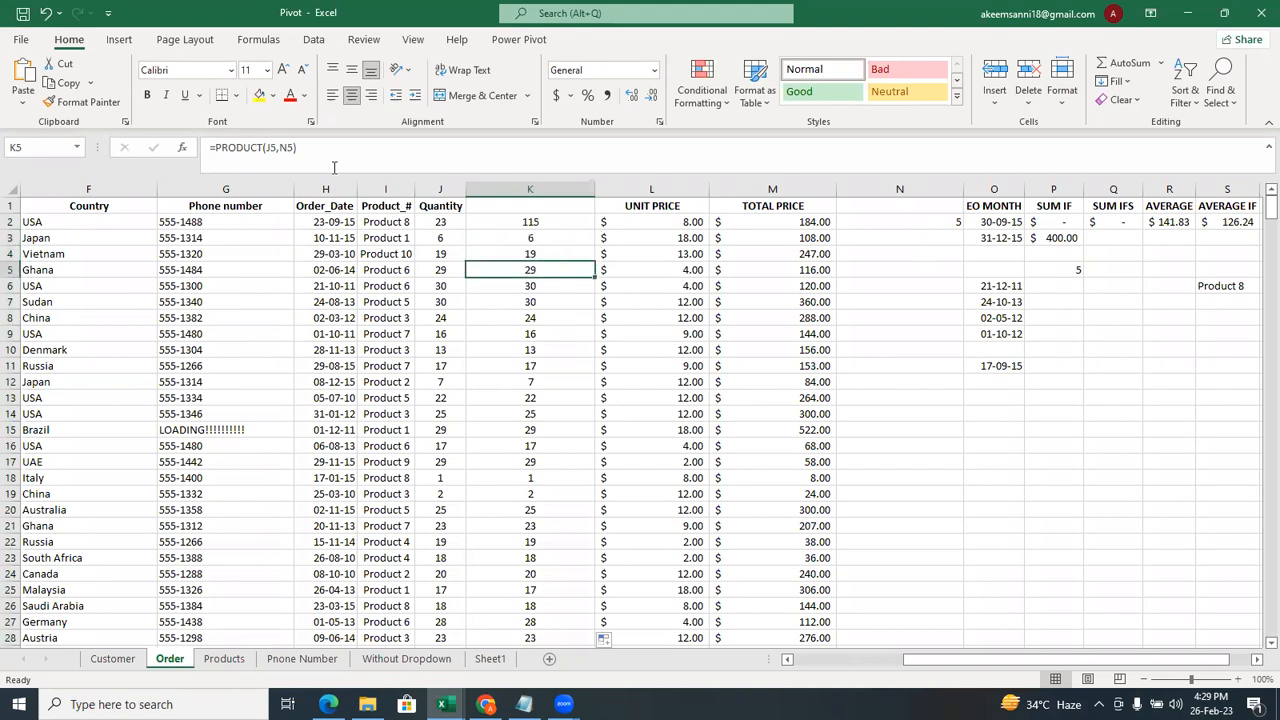
pyautogui.click(948, 252)
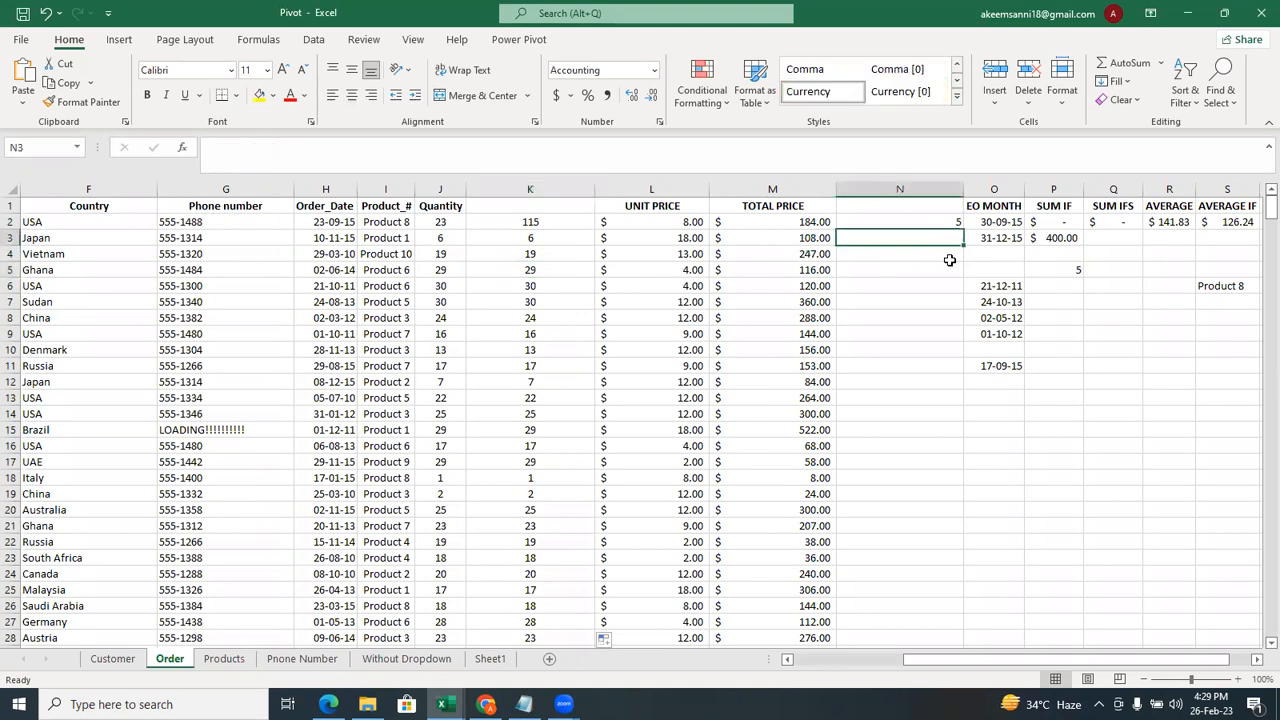
pyautogui.click(946, 268)
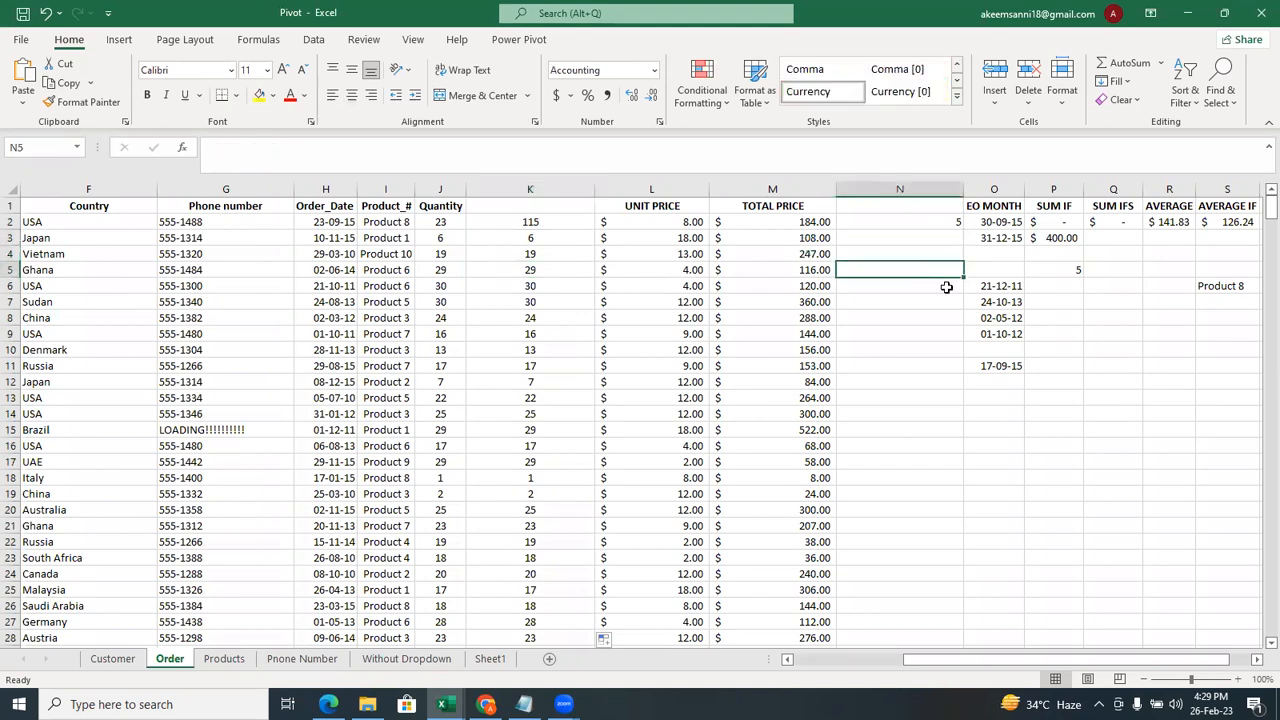
pyautogui.click(567, 241)
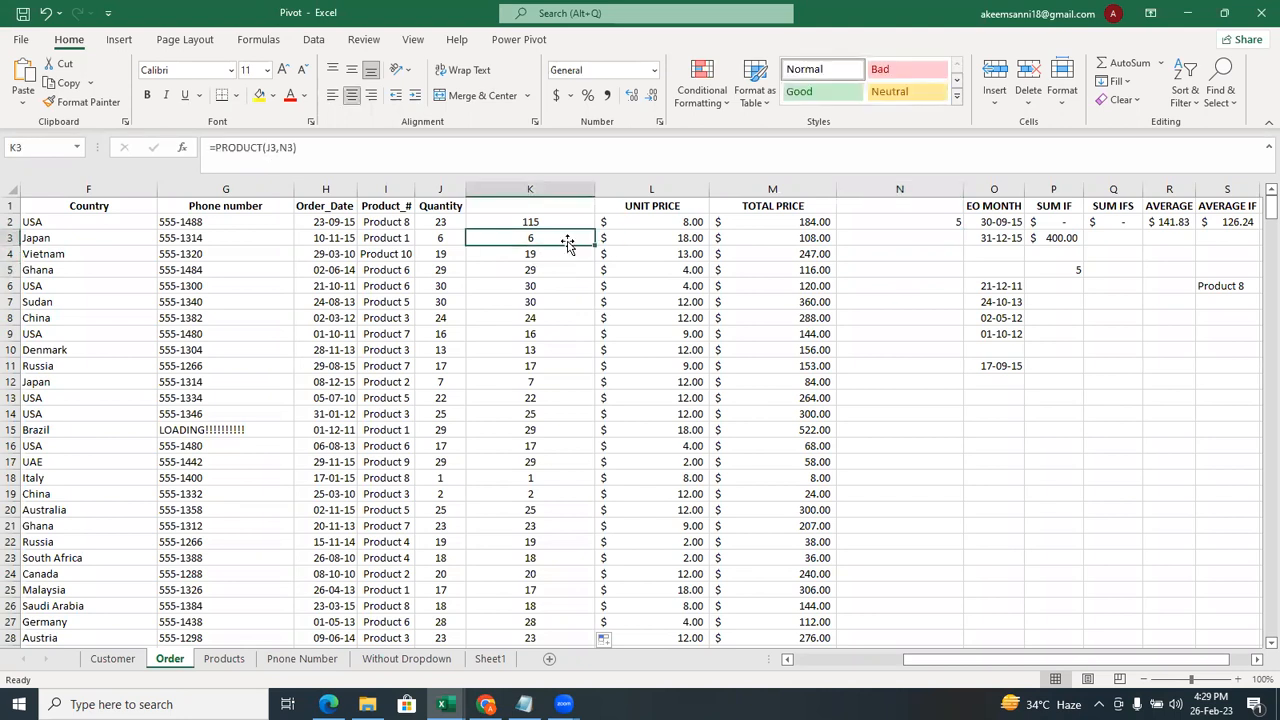
# Make the multiplier reference absolute by changing K2 to =PRODUCT(J2,$N$2), and fill the formula down column K.
pyautogui.click(540, 221)
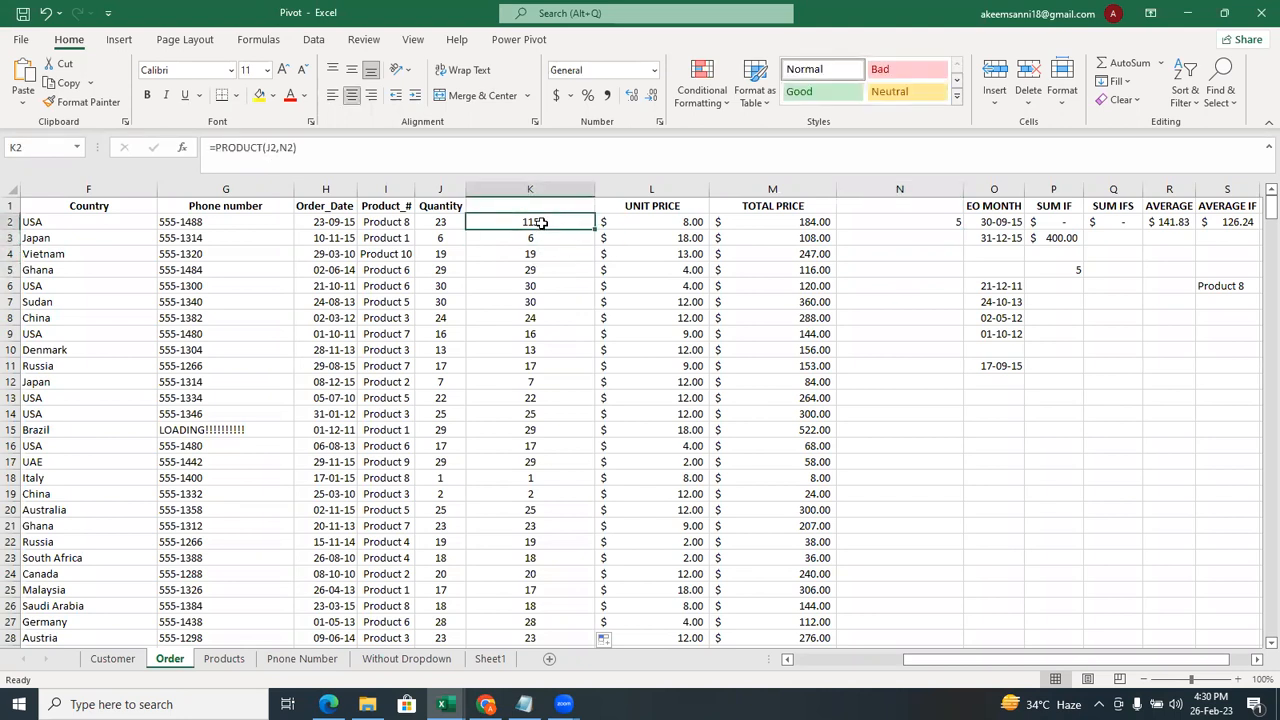
pyautogui.click(278, 148)
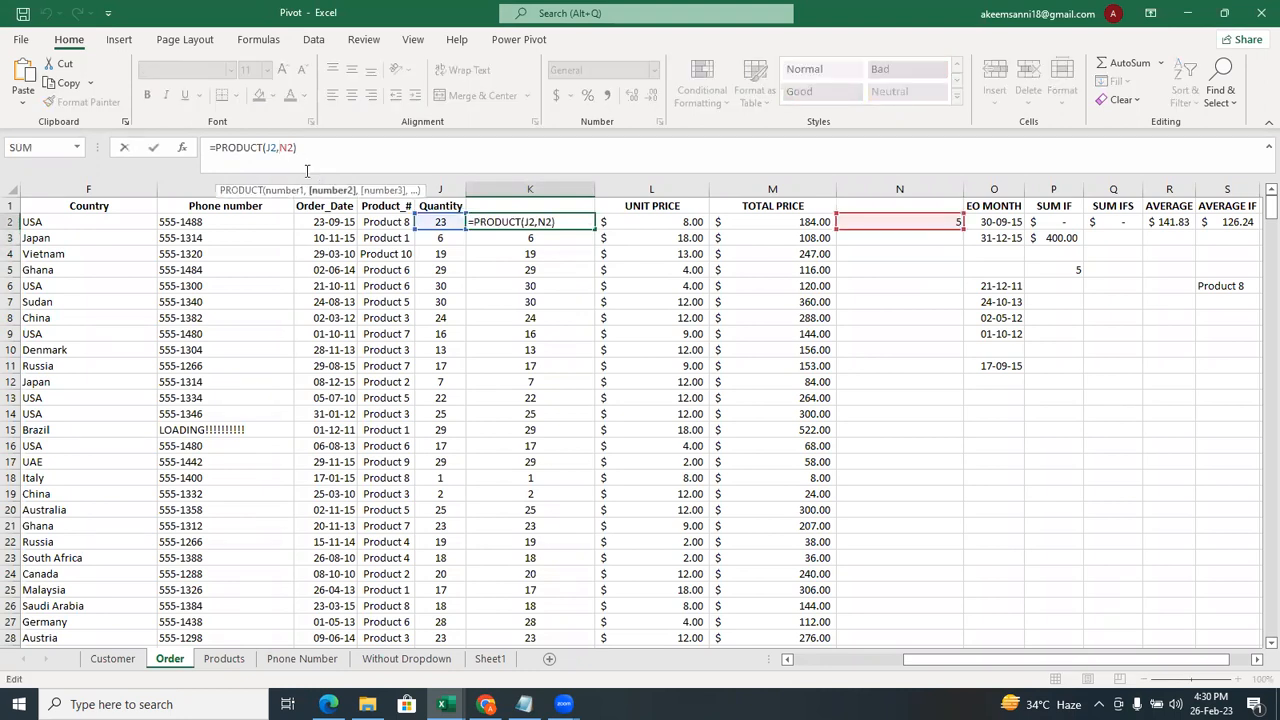
pyautogui.write('$')
pyautogui.click(293, 147)
pyautogui.write('$')
pyautogui.press('Return')
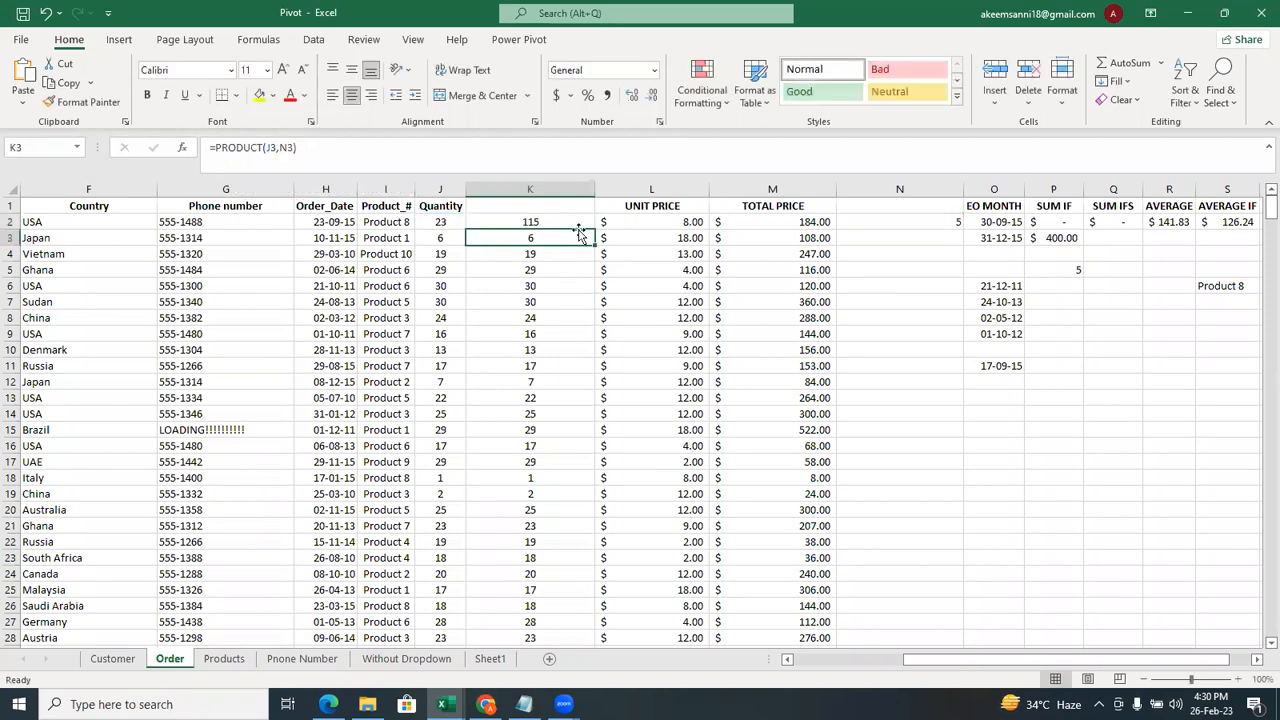
pyautogui.click(578, 224)
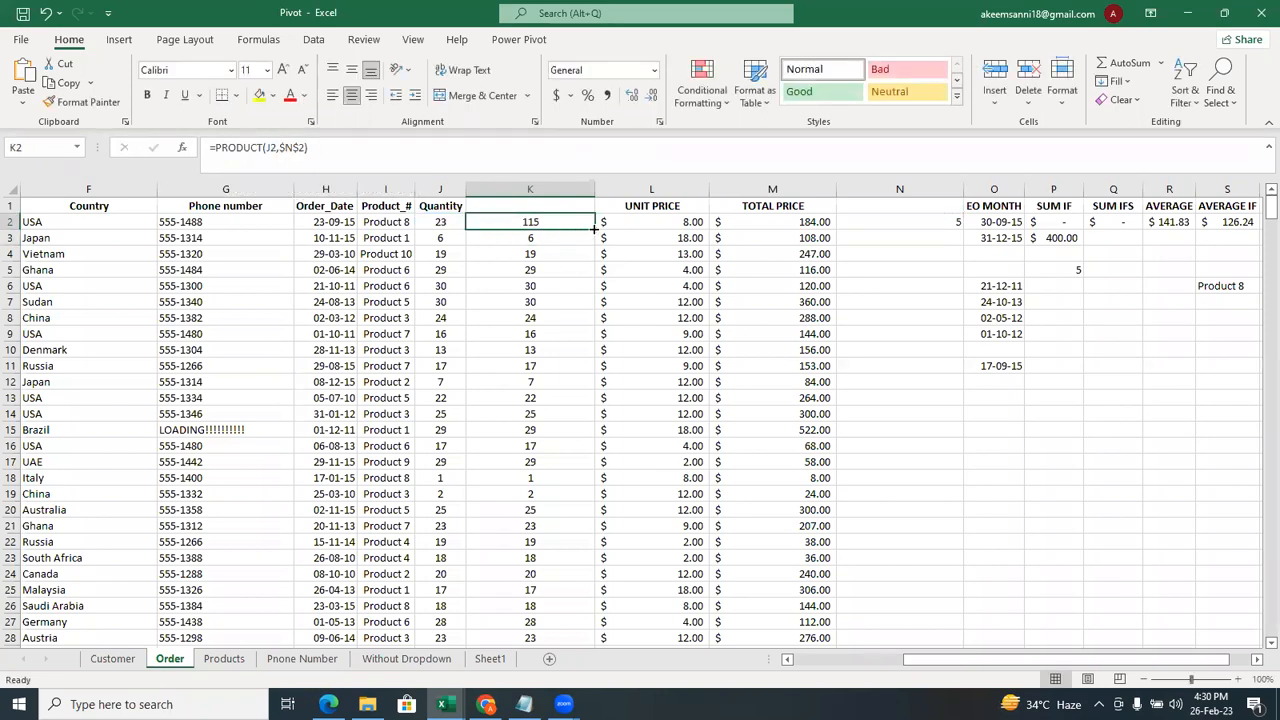
pyautogui.doubleClick(594, 229)
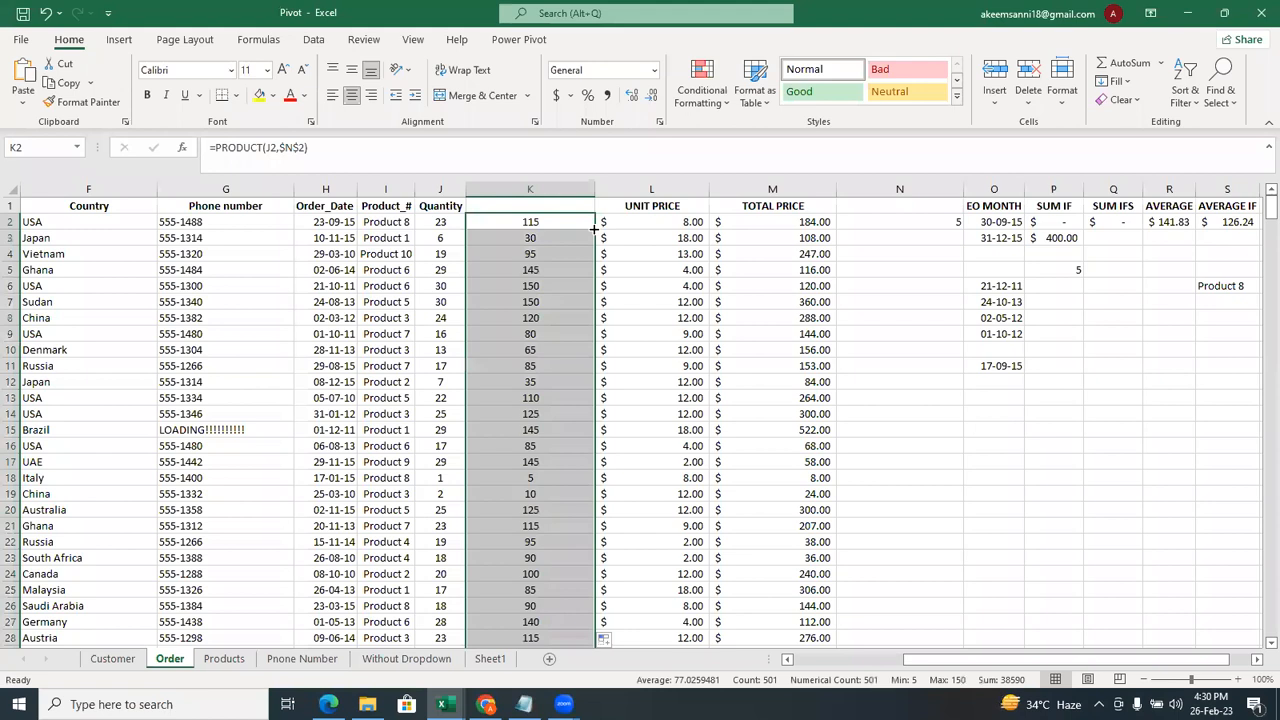
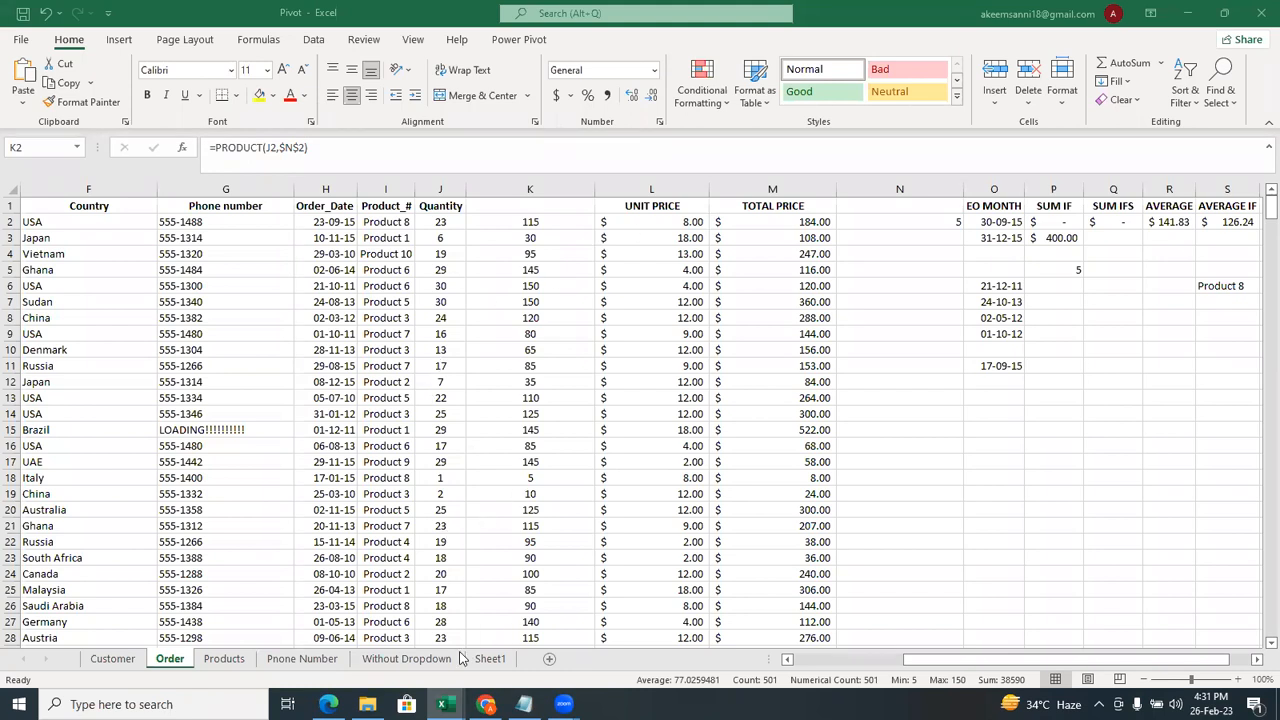
# Look at Sheet1, return to the Order sheet and clear the PRODUCT formulas from column K.
pyautogui.click(491, 665)
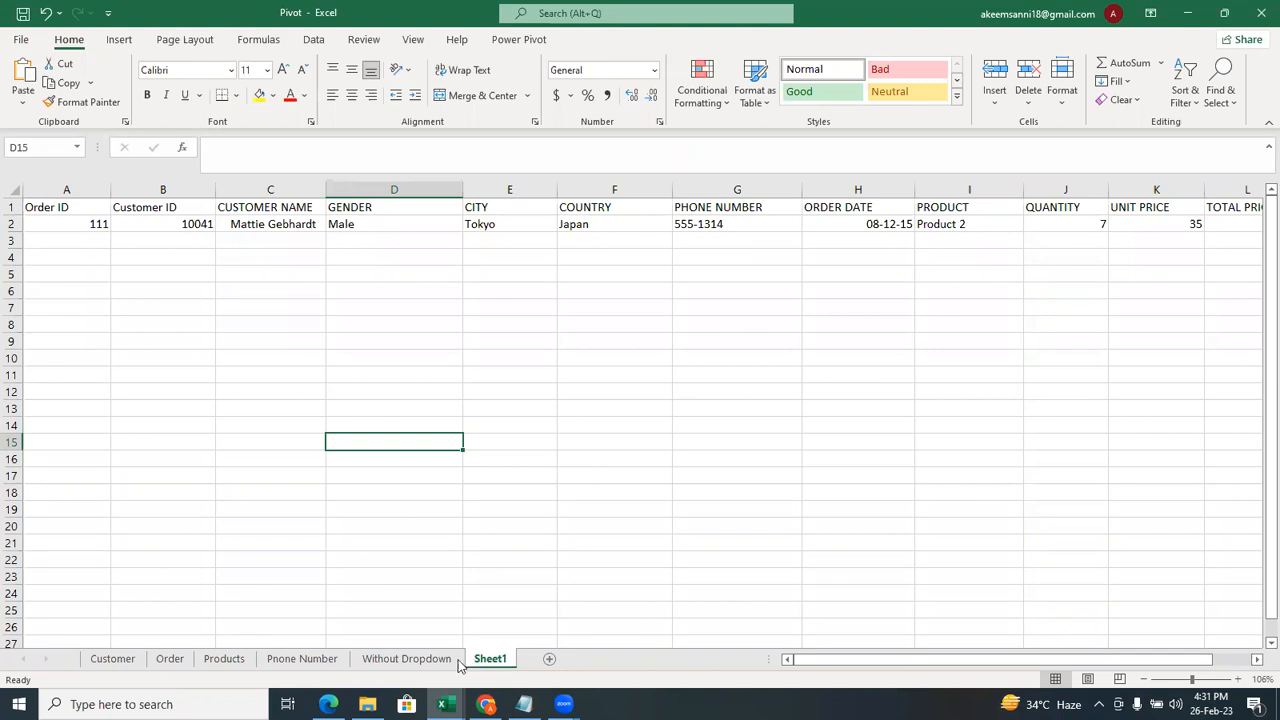
pyautogui.click(178, 666)
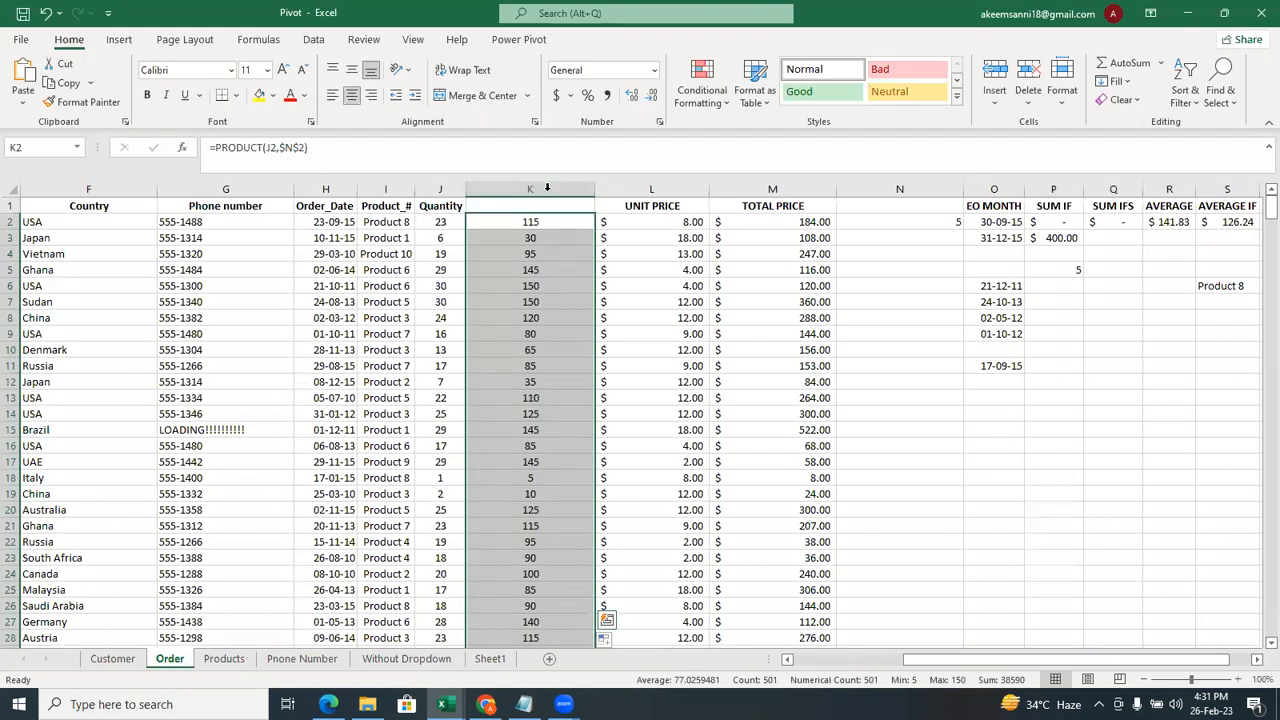
pyautogui.rightClick(548, 228)
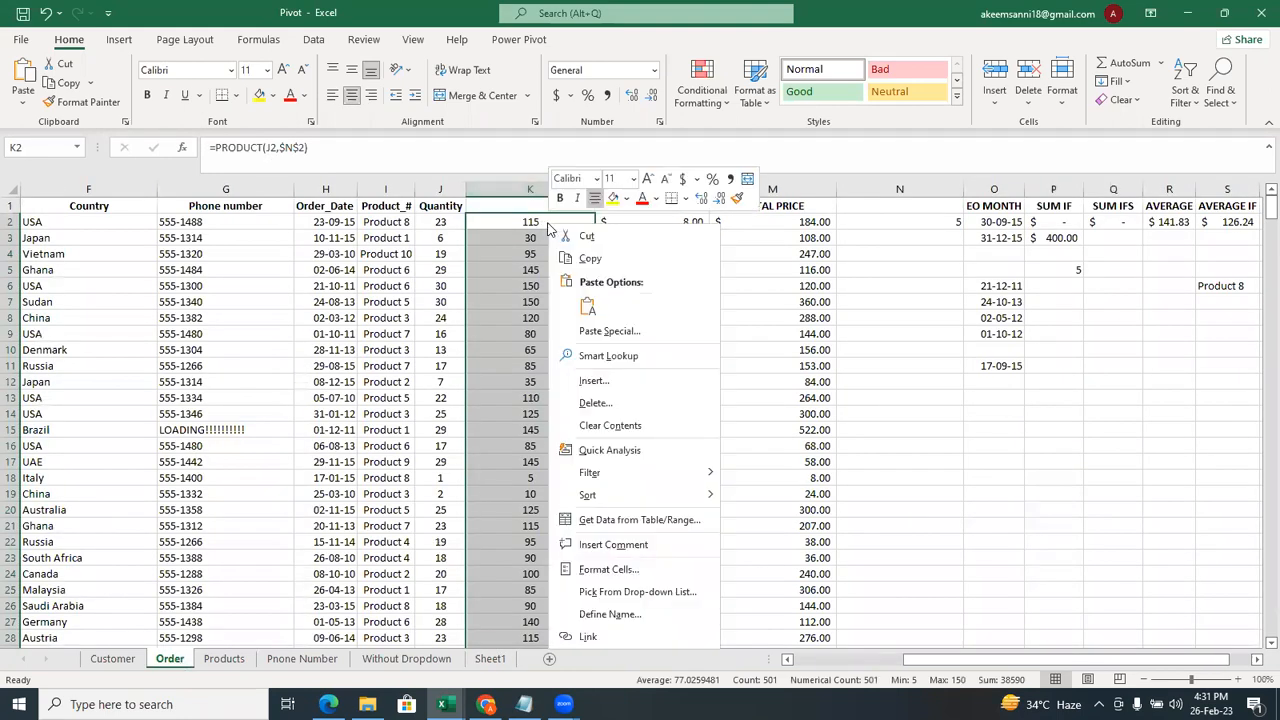
pyautogui.click(610, 425)
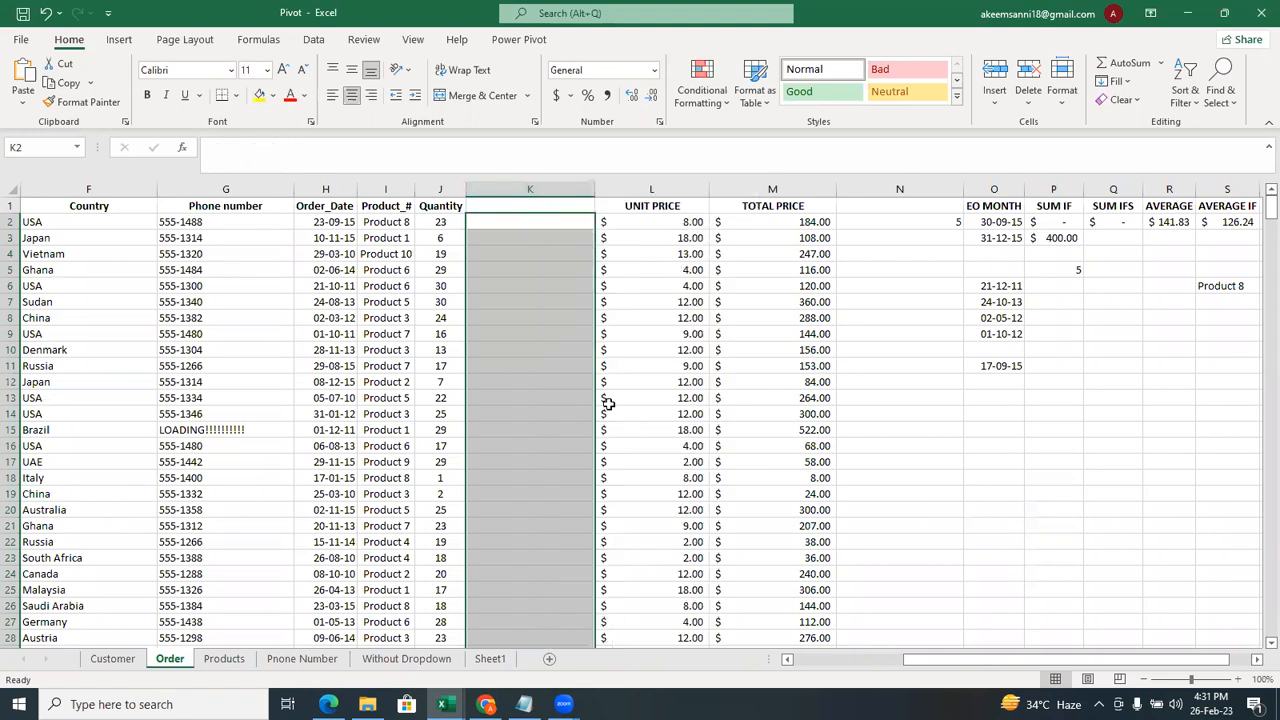
# Enter the formula =J2*N2 in K2 to multiply Quantity by the multiplier, and reselect the cell.
pyautogui.click(534, 221)
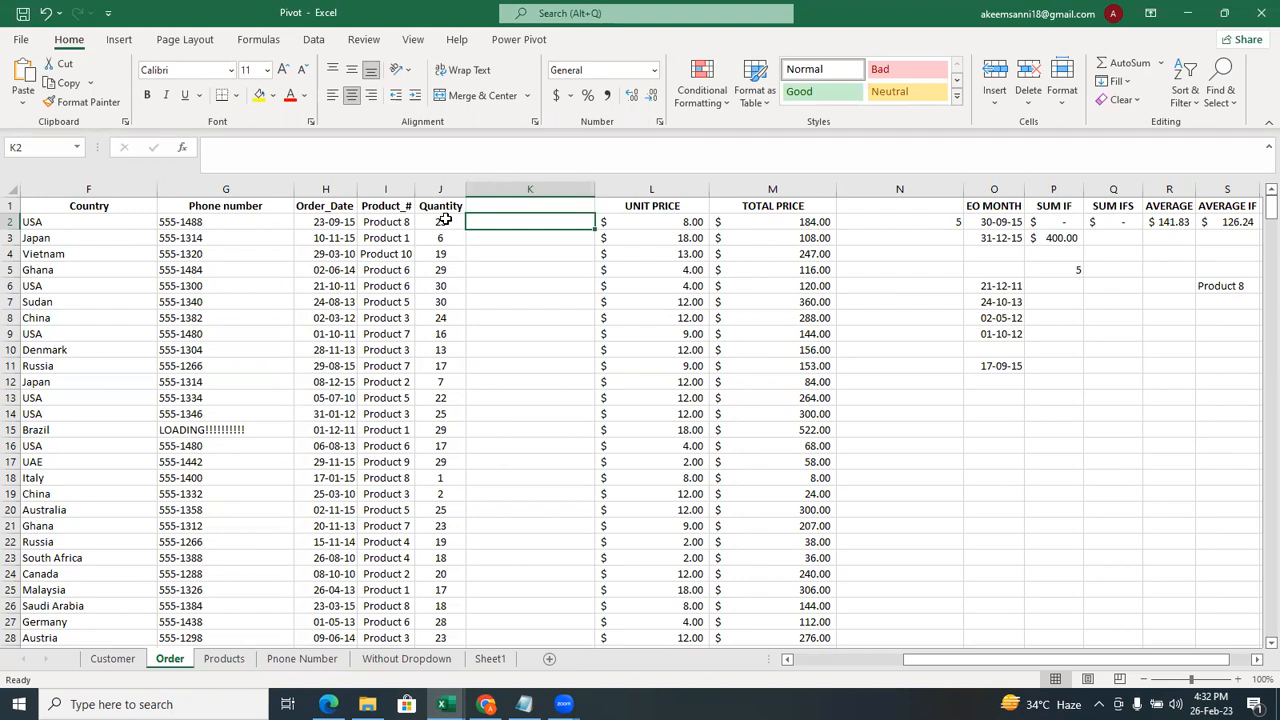
pyautogui.write('=')
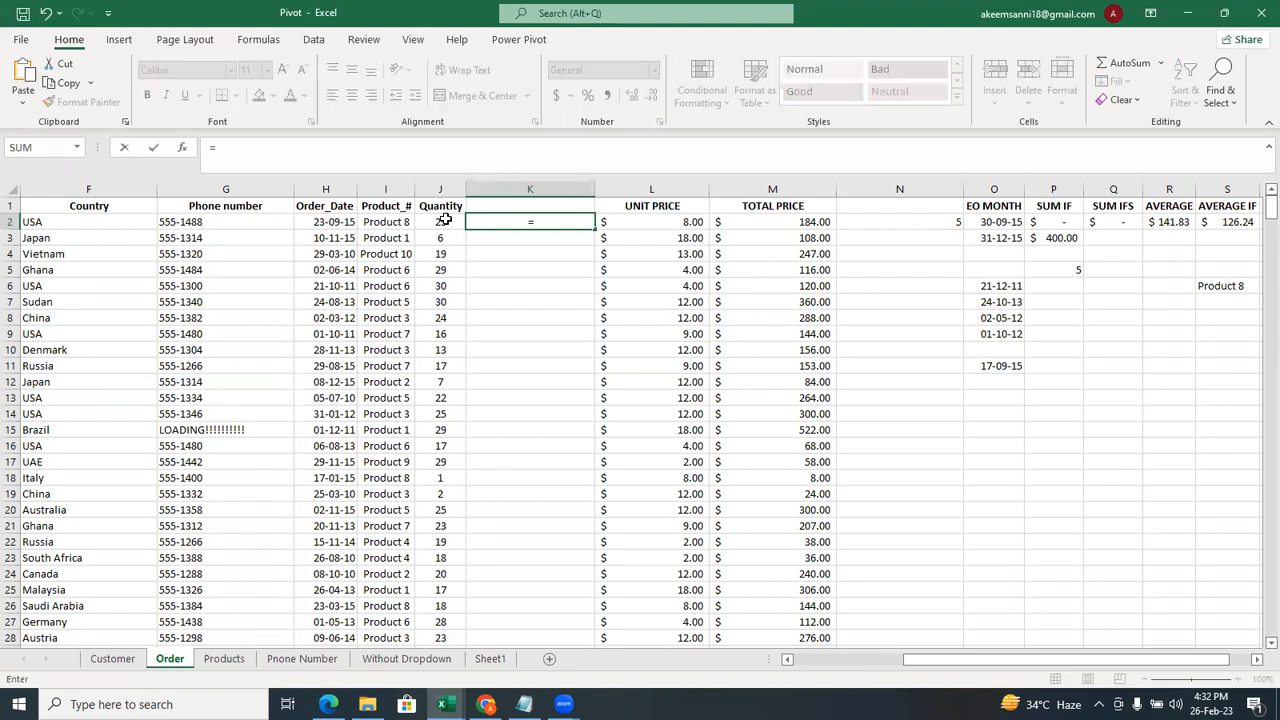
pyautogui.click(444, 220)
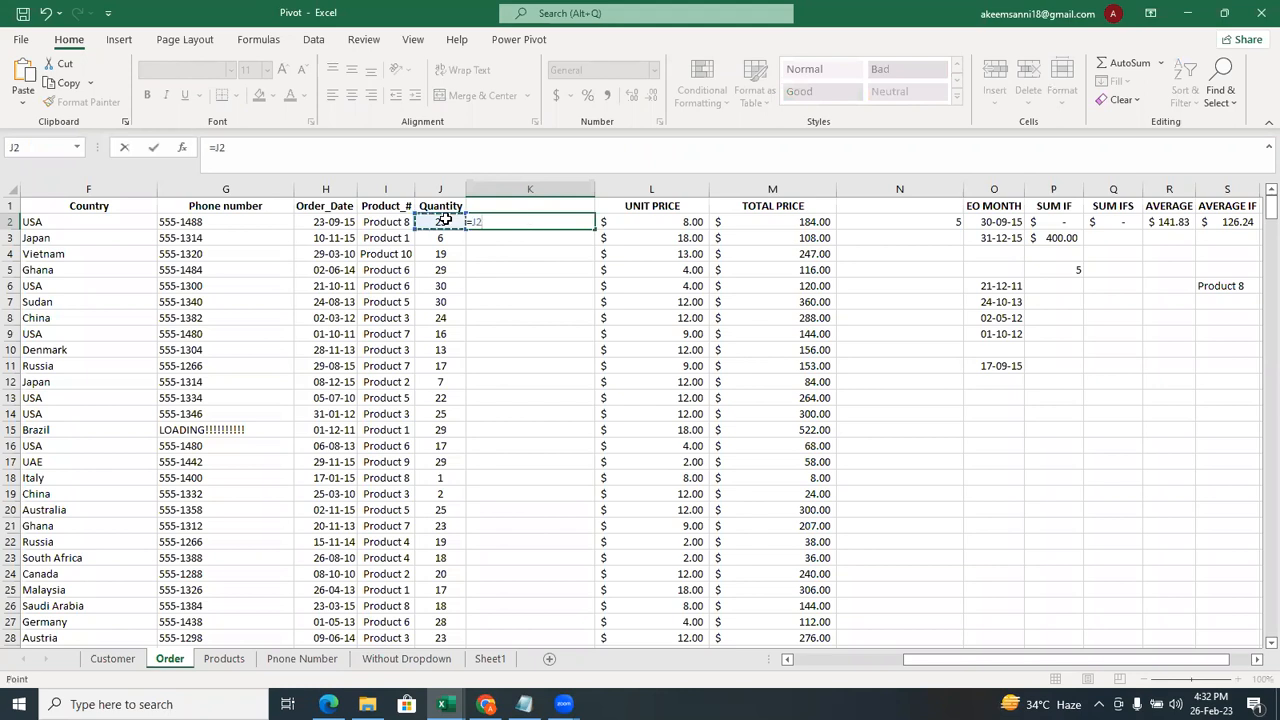
pyautogui.write('*')
pyautogui.click(940, 222)
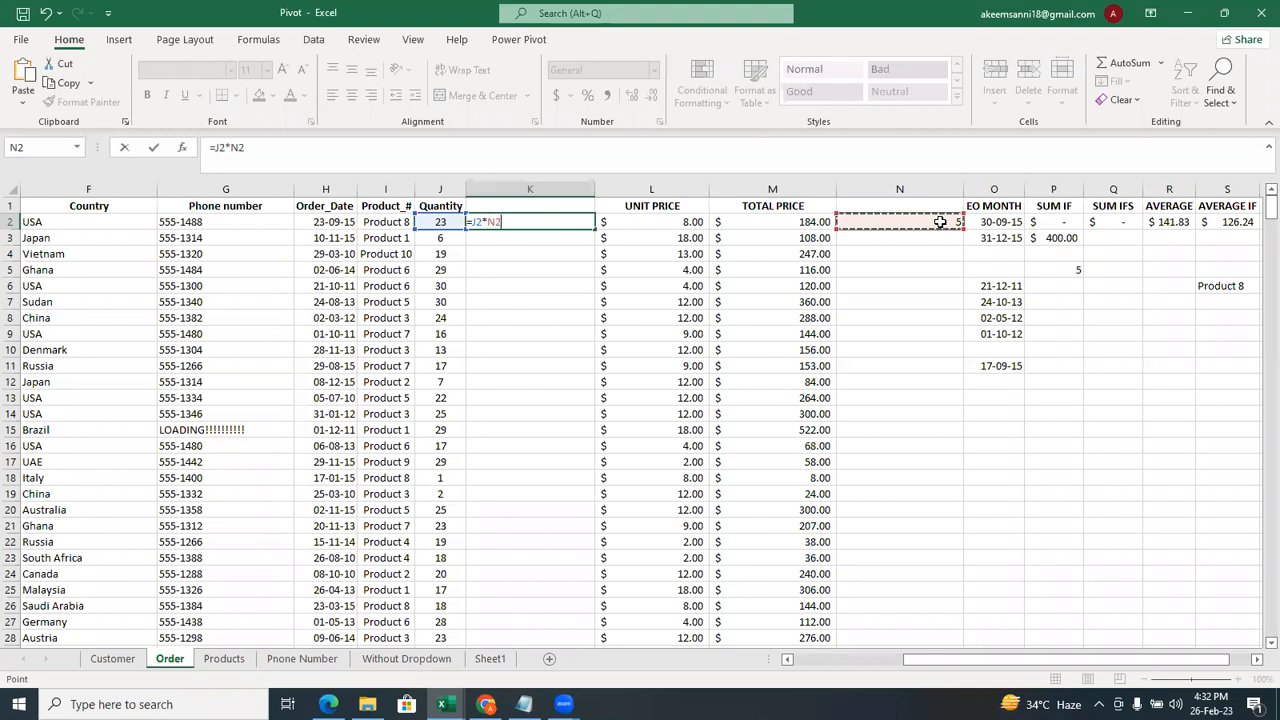
pyautogui.press('Return')
pyautogui.click(538, 219)
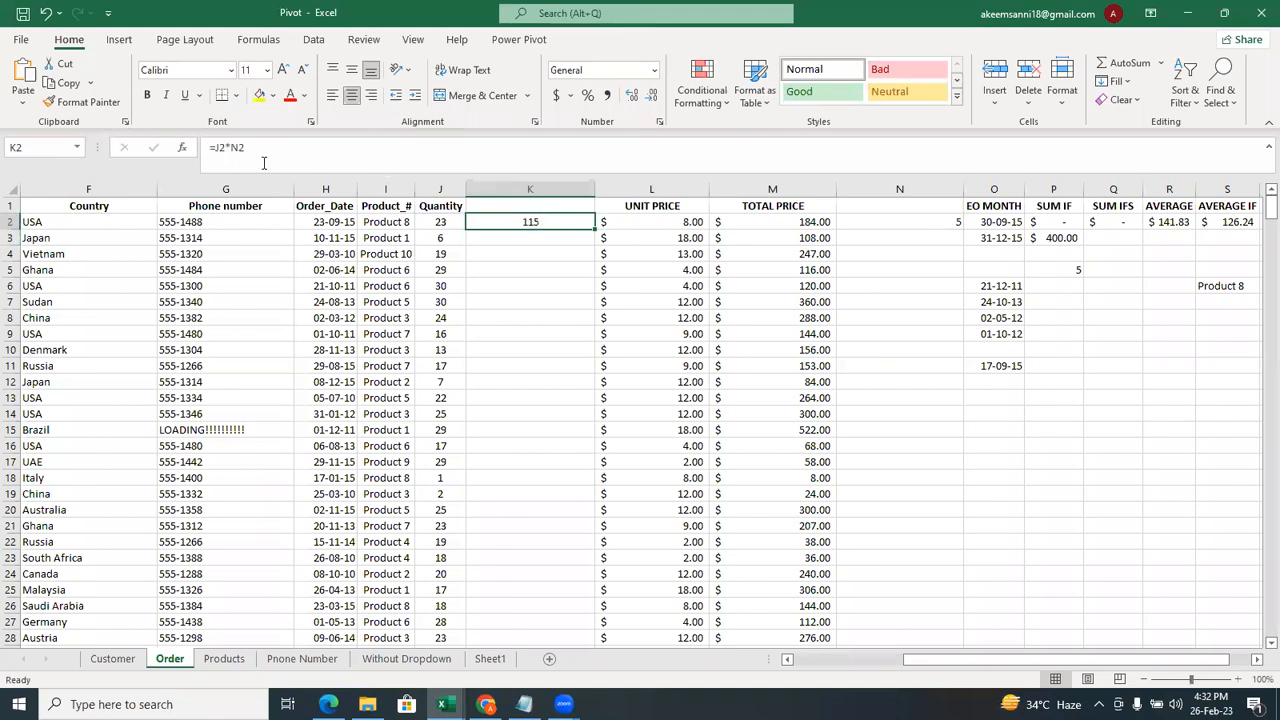
# Make the multiplier reference absolute by changing the formula in K2 to =J2*$N$2.
pyautogui.moveTo(232, 149); pyautogui.dragTo(251, 148)
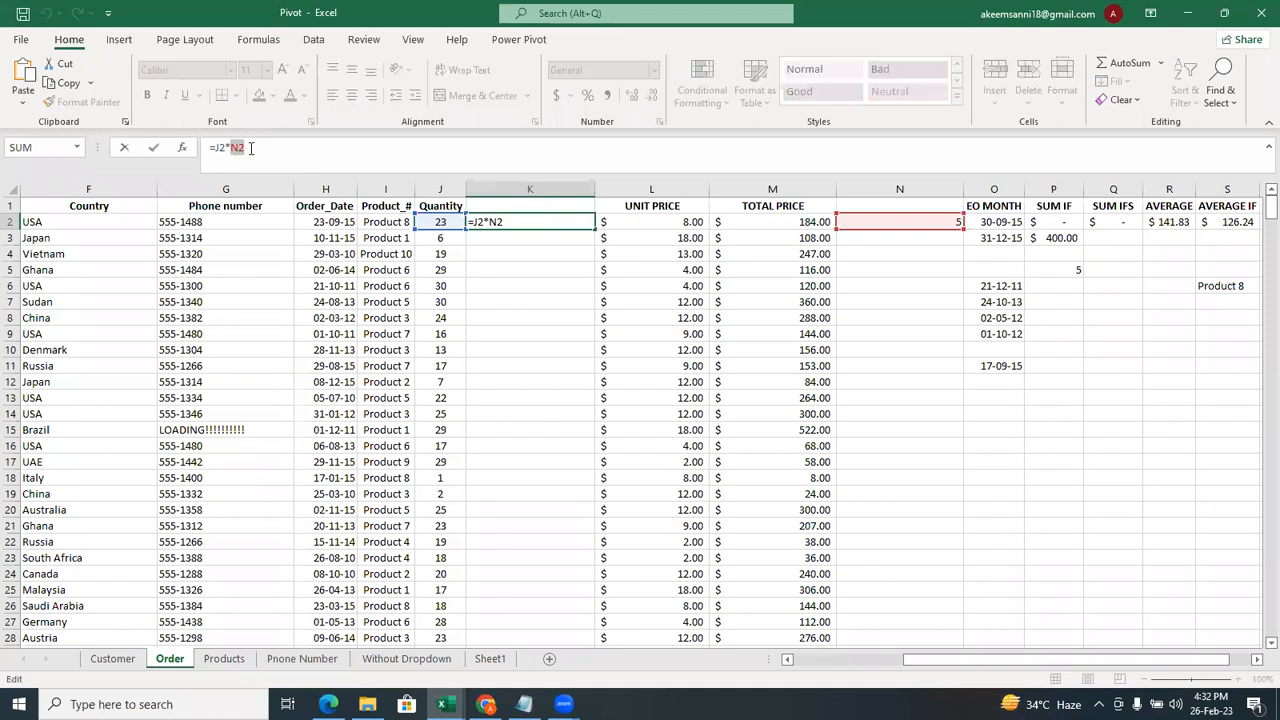
pyautogui.click(251, 148)
pyautogui.hotkey('ctrl', 'Return')
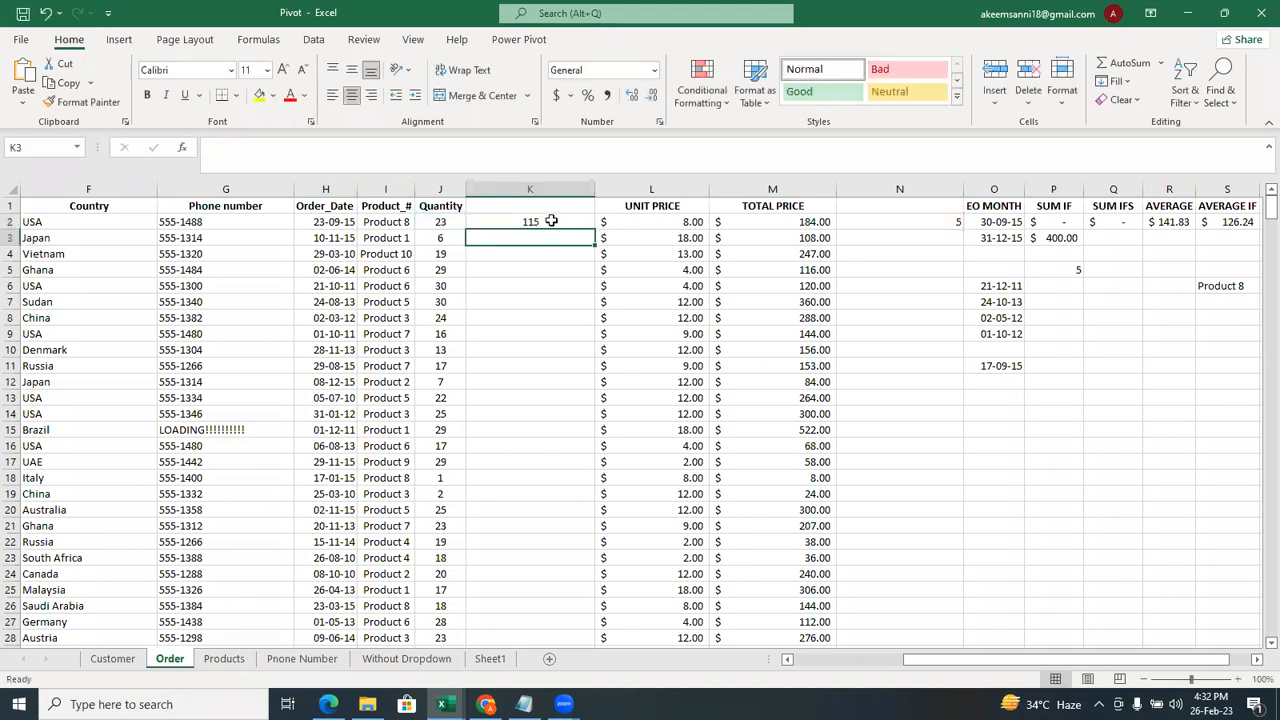
pyautogui.click(233, 148)
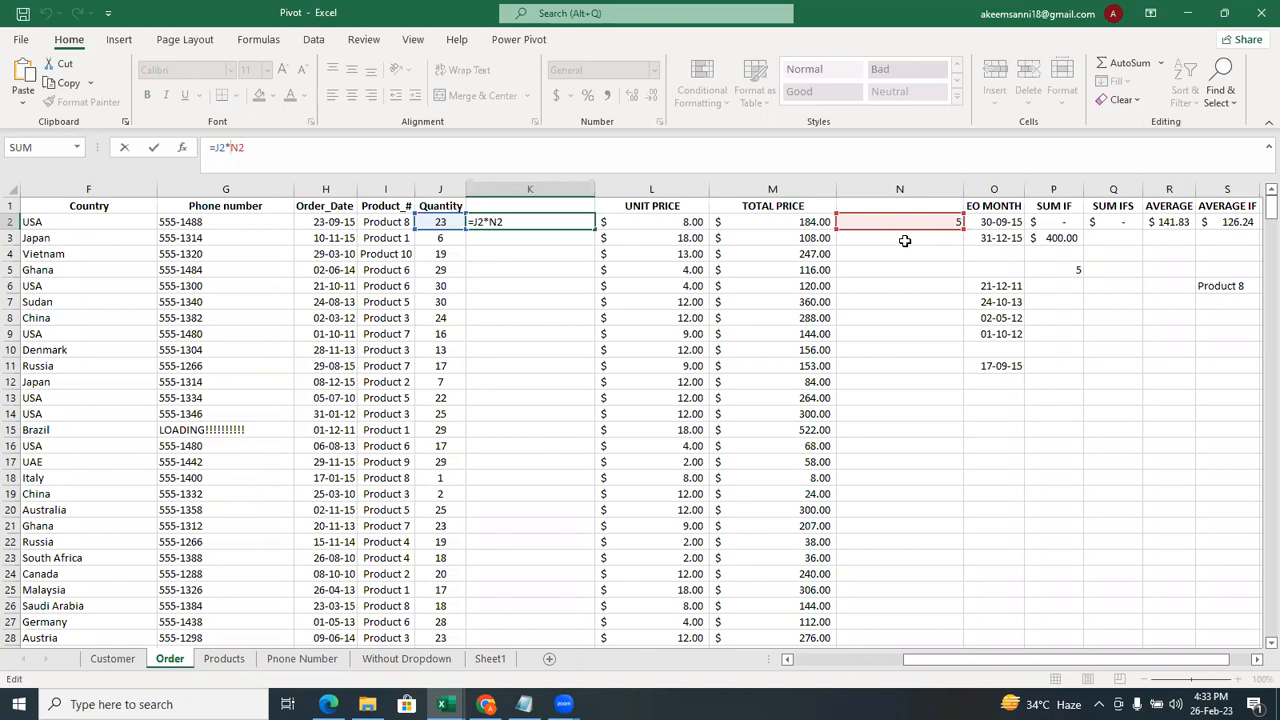
pyautogui.write('$')
pyautogui.press('BackSpace')
pyautogui.write('$')
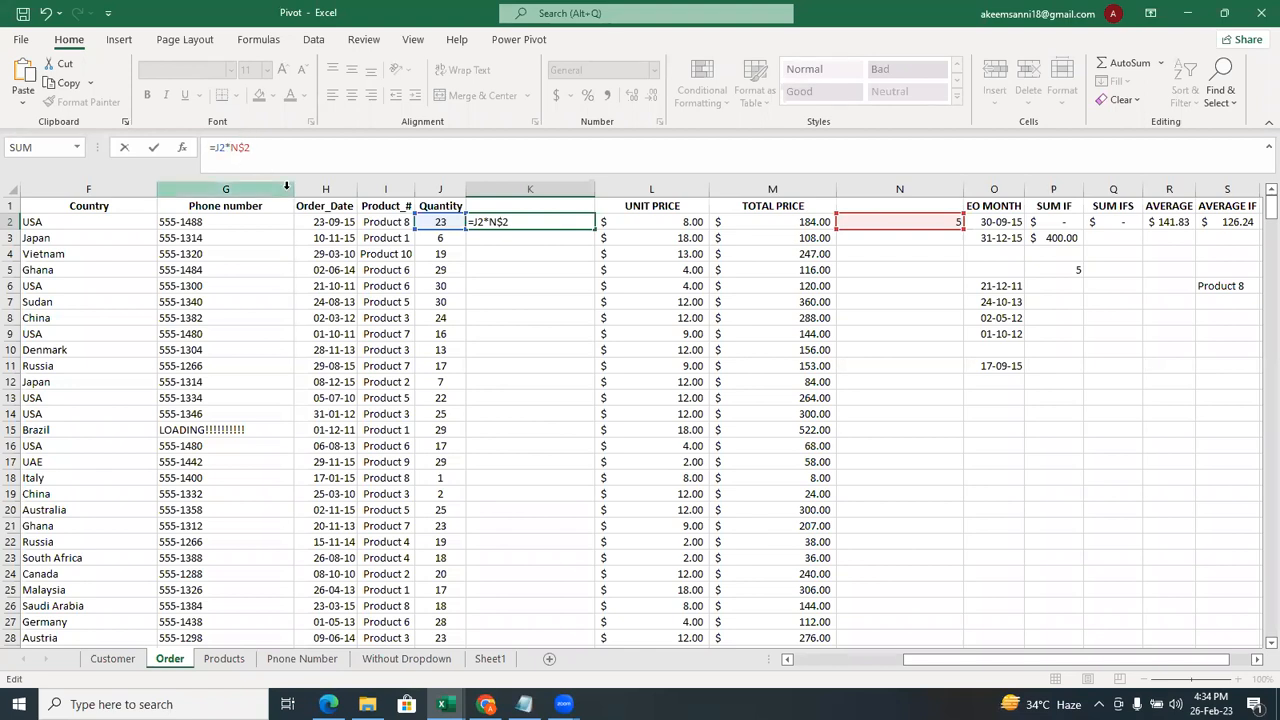
pyautogui.hscroll(-5, 286, 186)
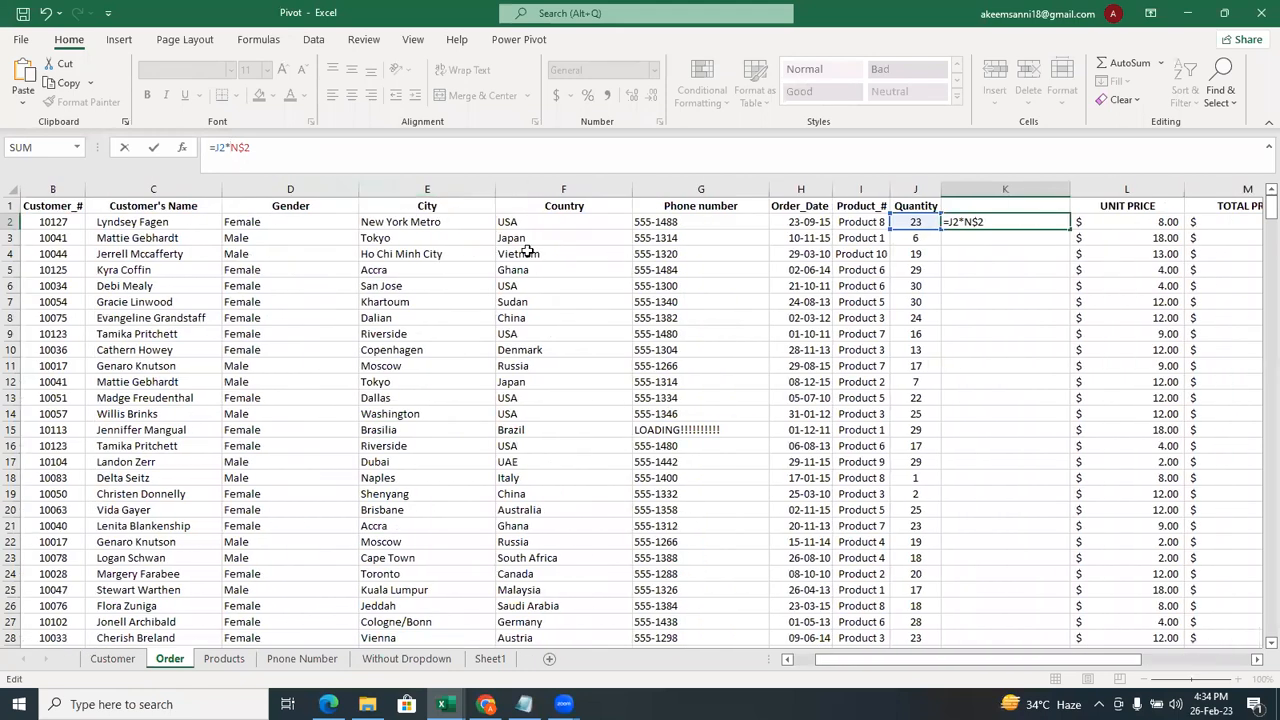
pyautogui.write('$')
pyautogui.press('Return')
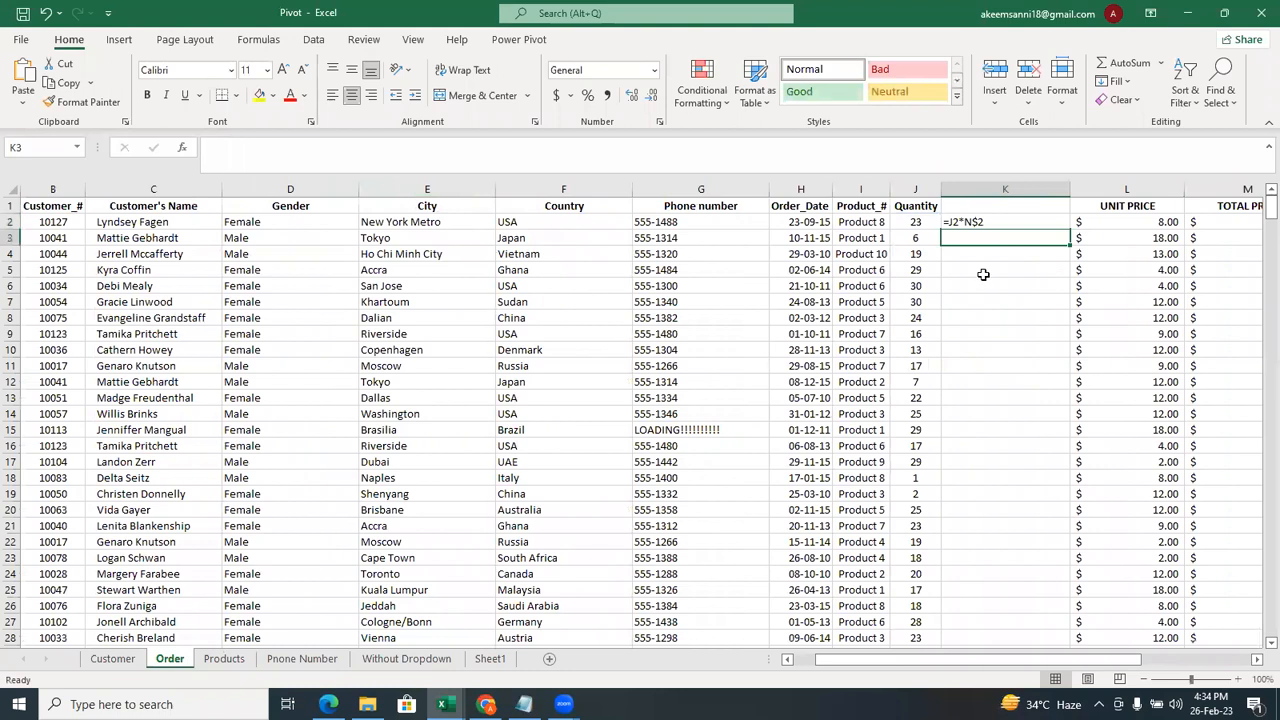
pyautogui.doubleClick(980, 221)
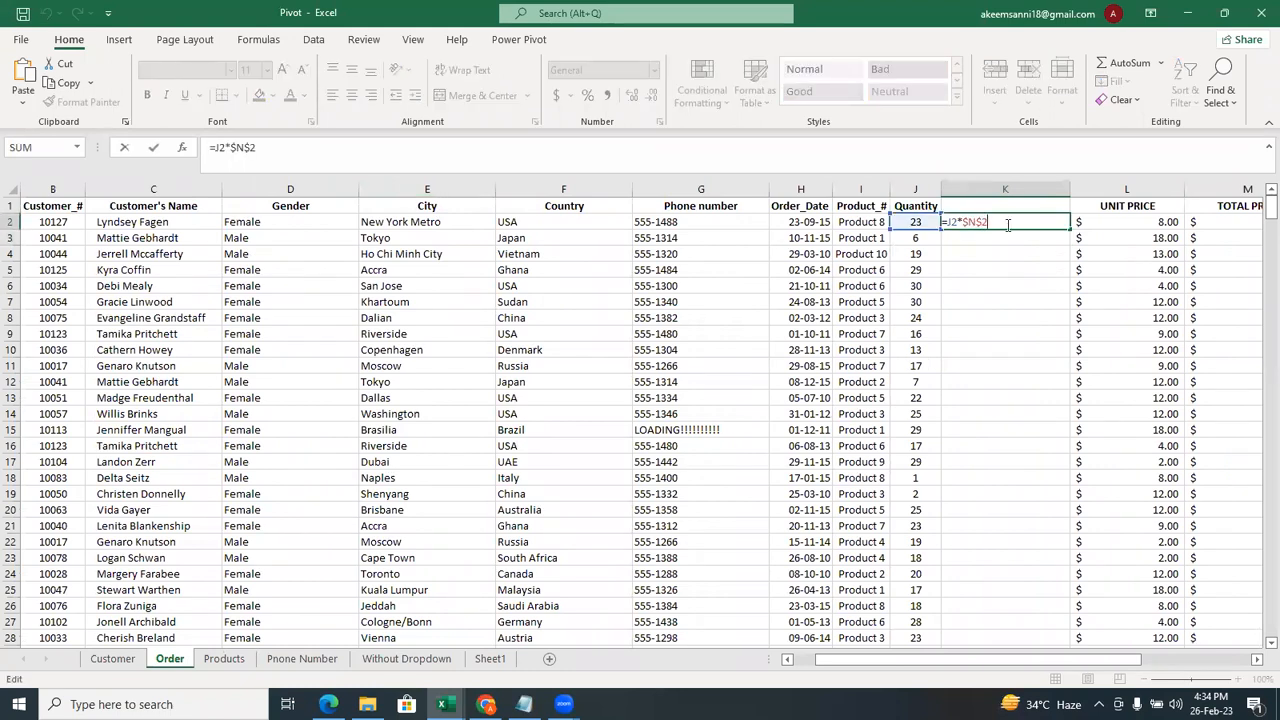
pyautogui.press('Return')
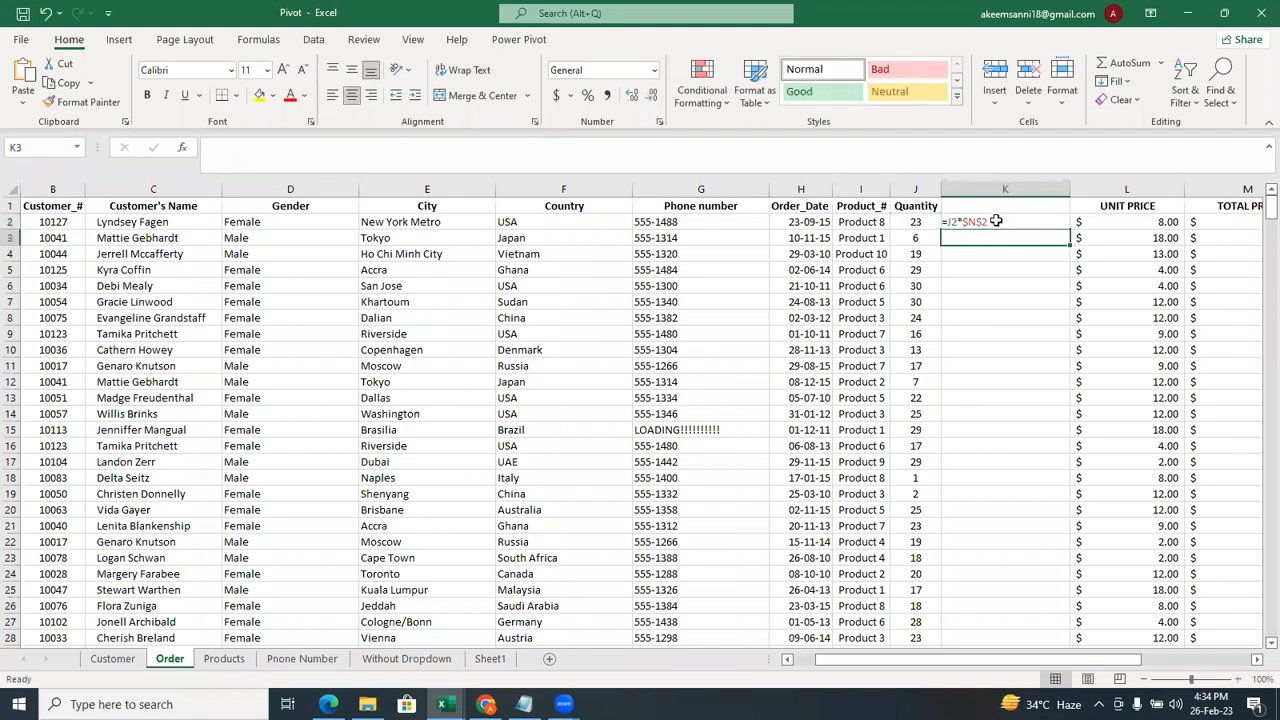
# Fill the =J2*$N$2 formula from K2 down column K and undo the fill.
pyautogui.click(985, 220)
pyautogui.moveTo(922, 658); pyautogui.dragTo(982, 666)
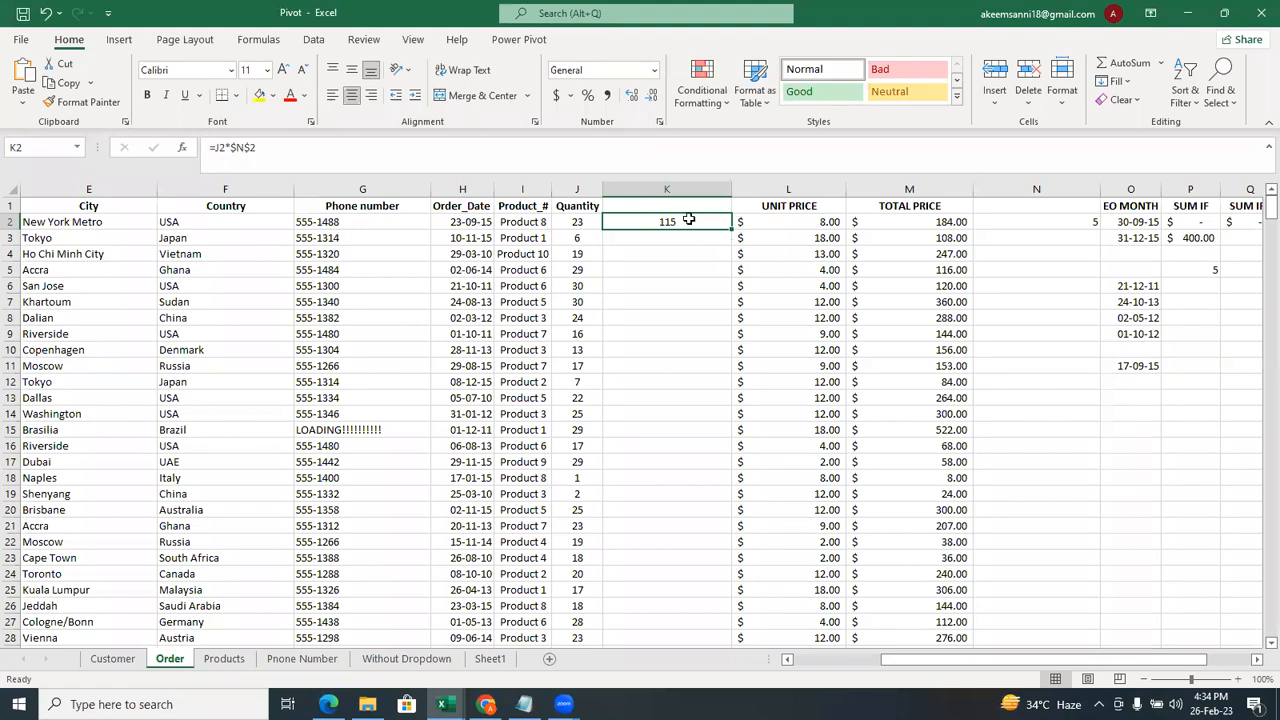
pyautogui.click(737, 255)
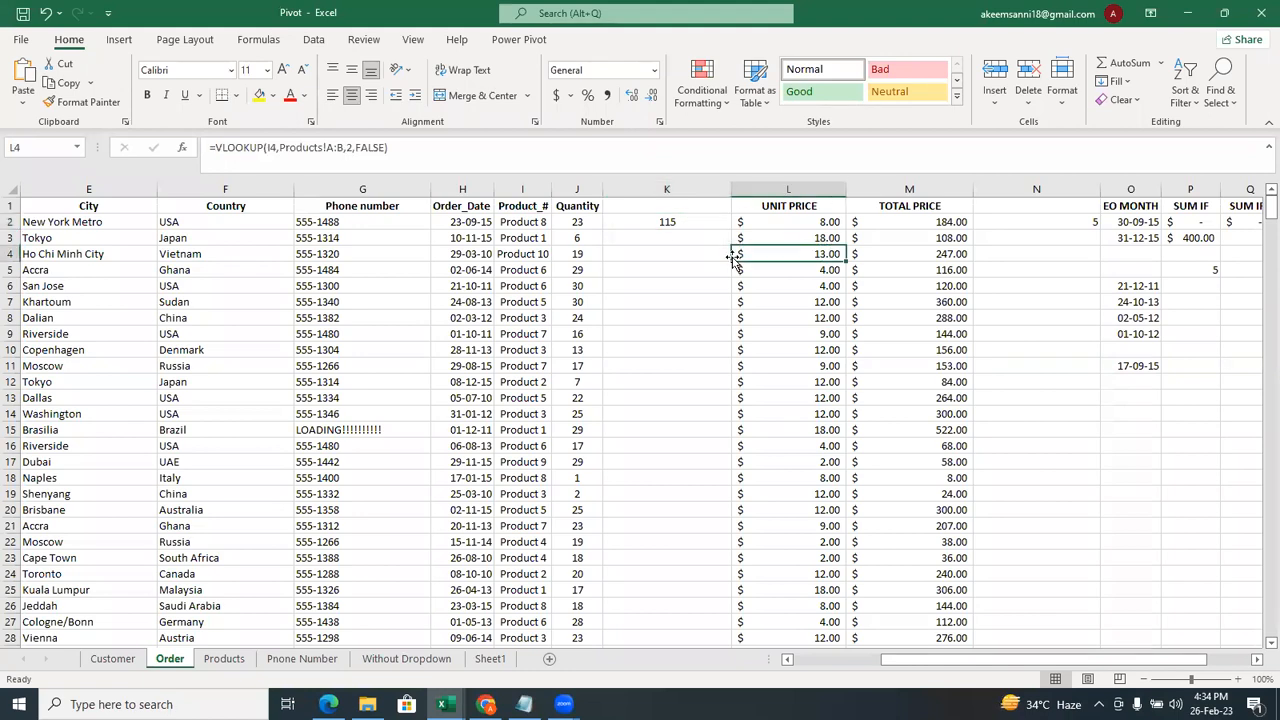
pyautogui.click(698, 222)
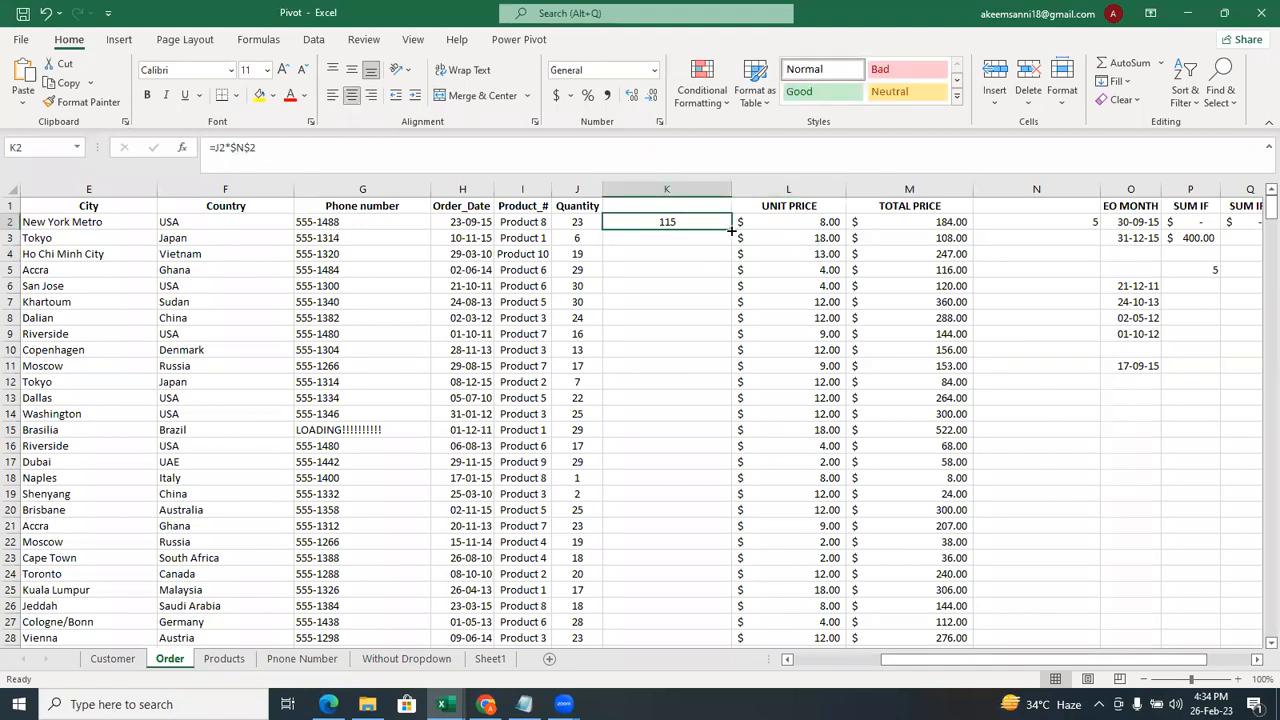
pyautogui.doubleClick(731, 230)
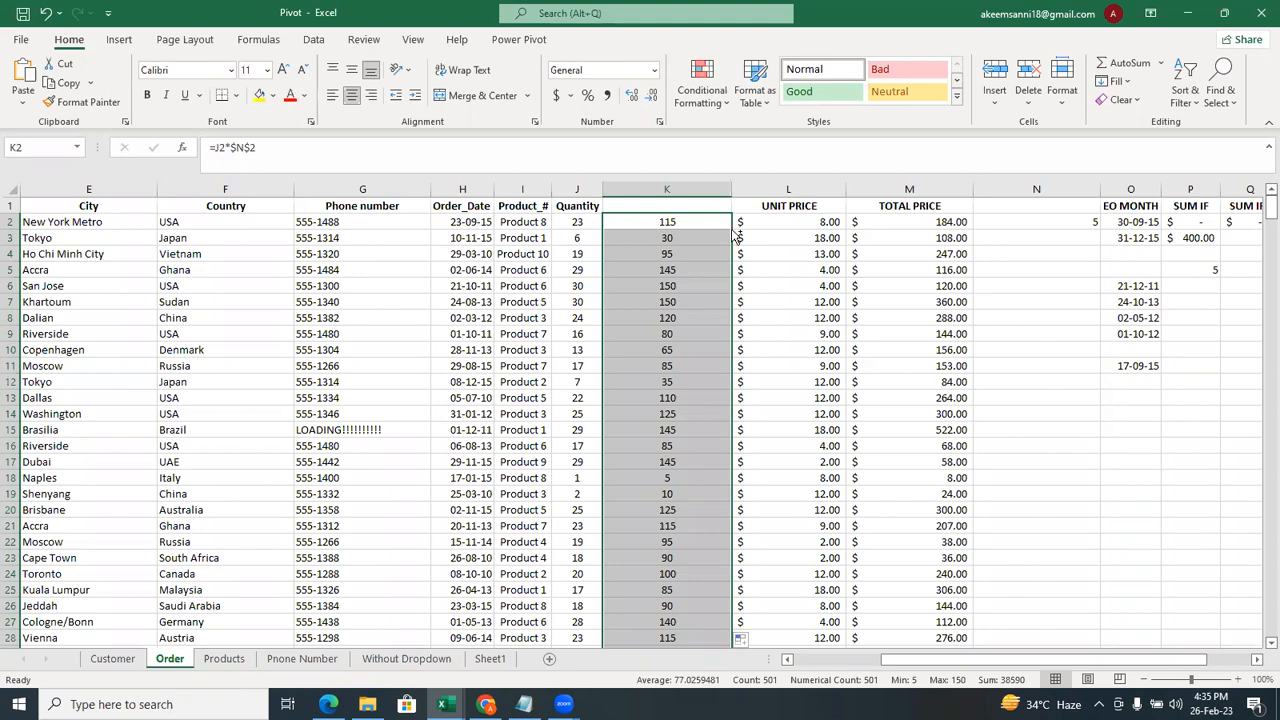
pyautogui.hotkey('ctrl', 'z')
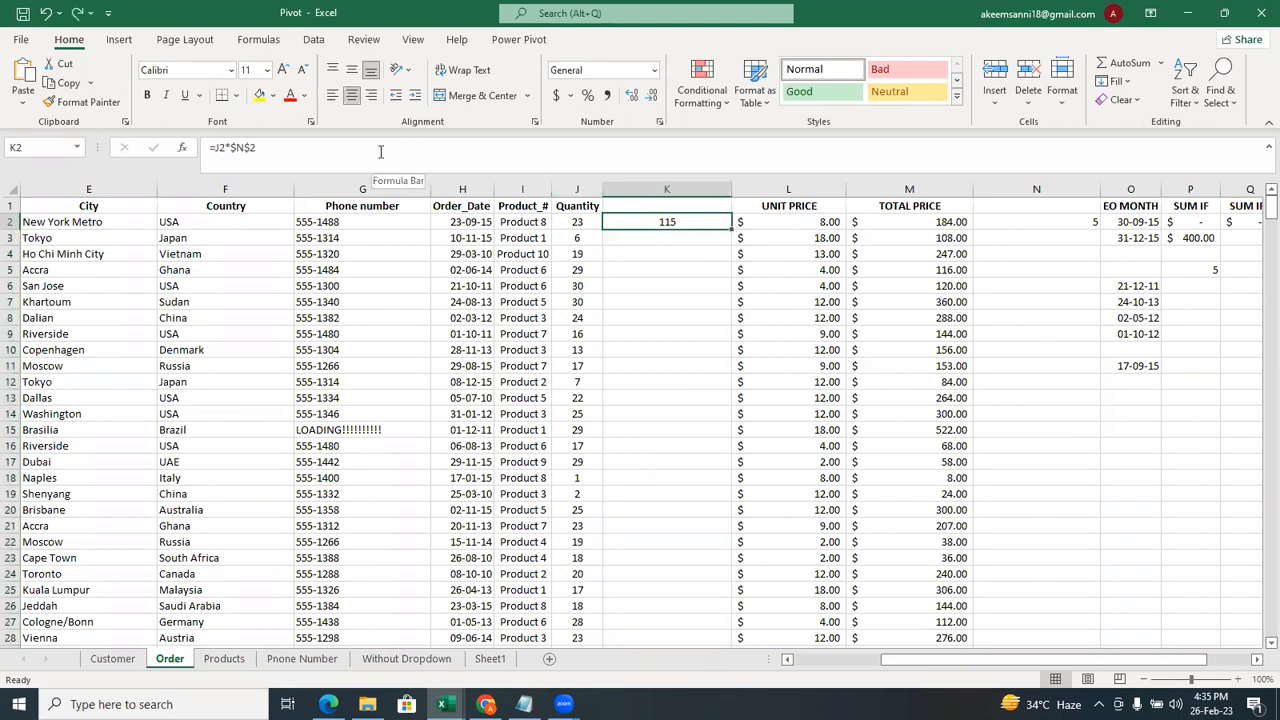
# Erase the formula in K2 and start a PRODUCT formula with J2 and N2 as its arguments.
pyautogui.doubleClick(665, 222)
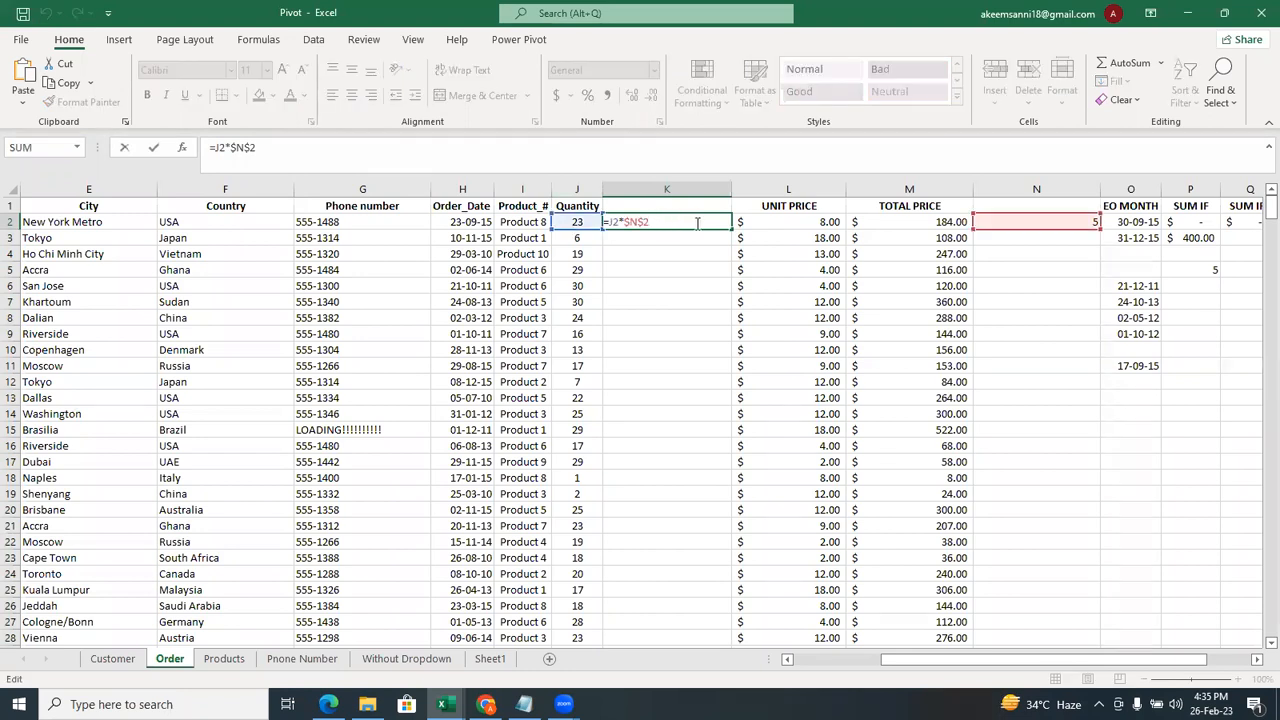
pyautogui.press('BackSpace')
pyautogui.press('BackSpace')
pyautogui.press('BackSpace')
pyautogui.press('BackSpace')
pyautogui.press('BackSpace')
pyautogui.press('BackSpace')
pyautogui.press('BackSpace')
pyautogui.press('BackSpace')
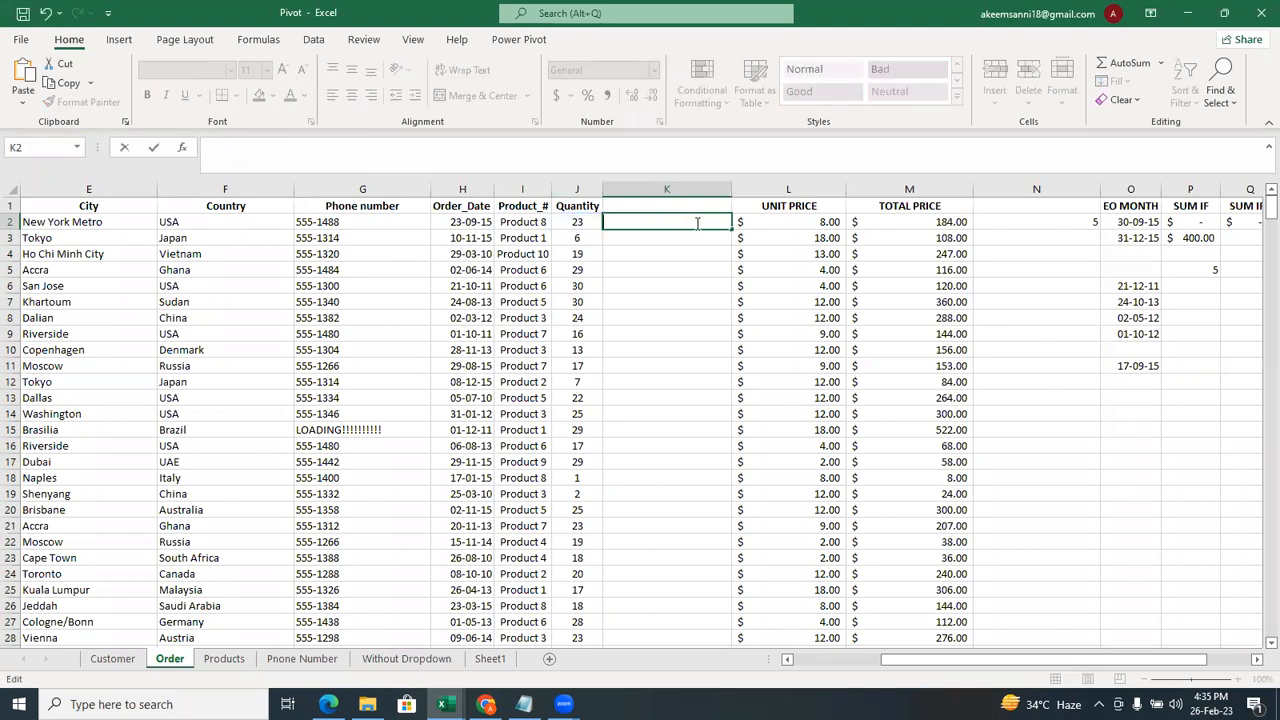
pyautogui.write('=pro')
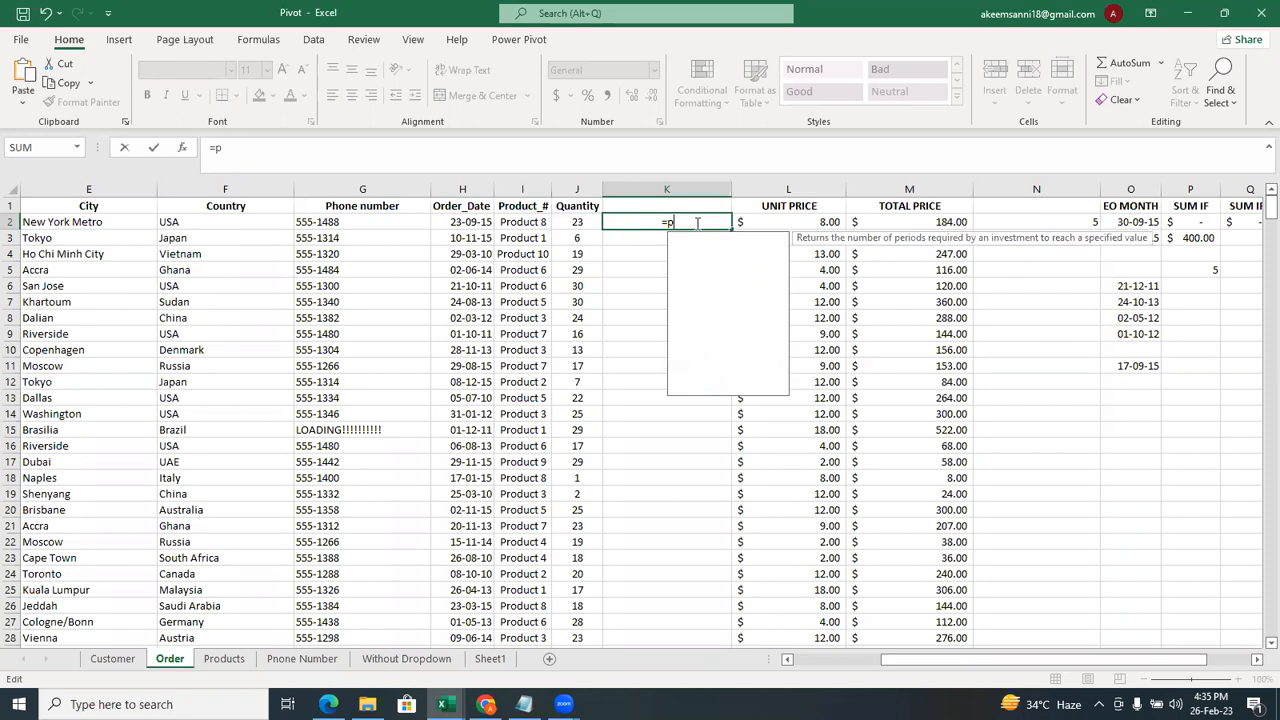
pyautogui.click(712, 254)
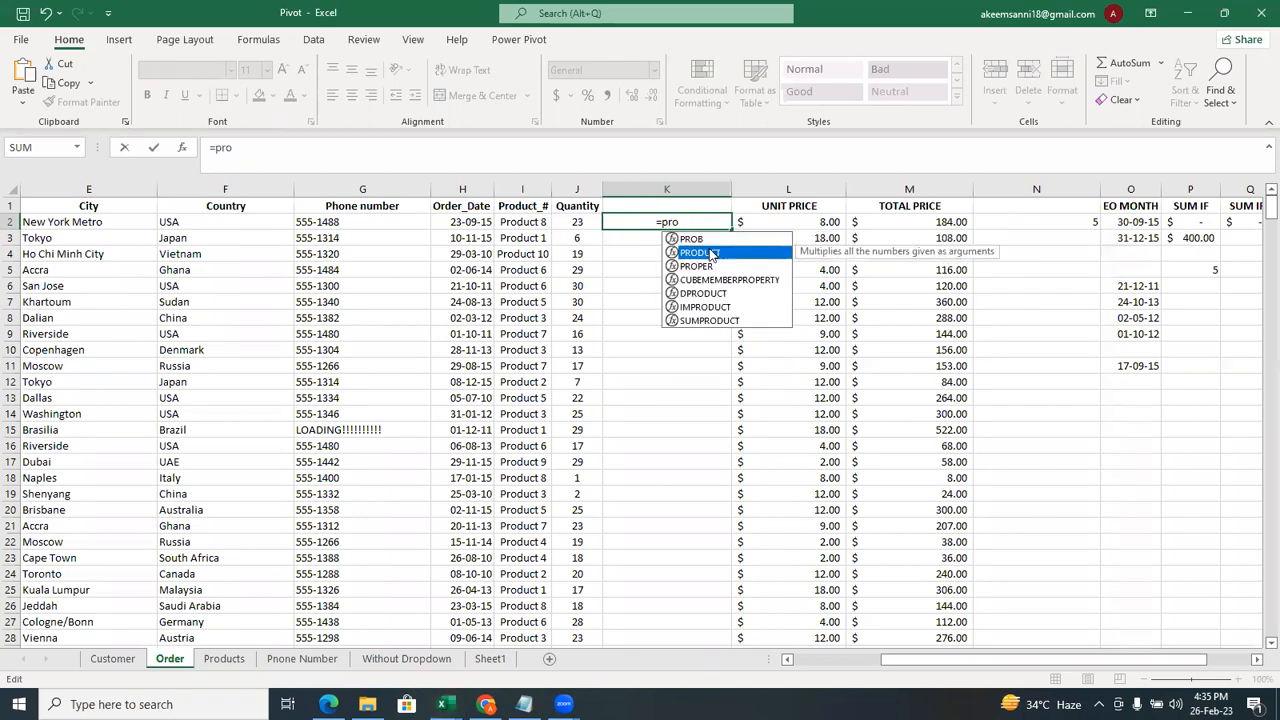
pyautogui.doubleClick(712, 254)
pyautogui.click(574, 222)
pyautogui.write(',')
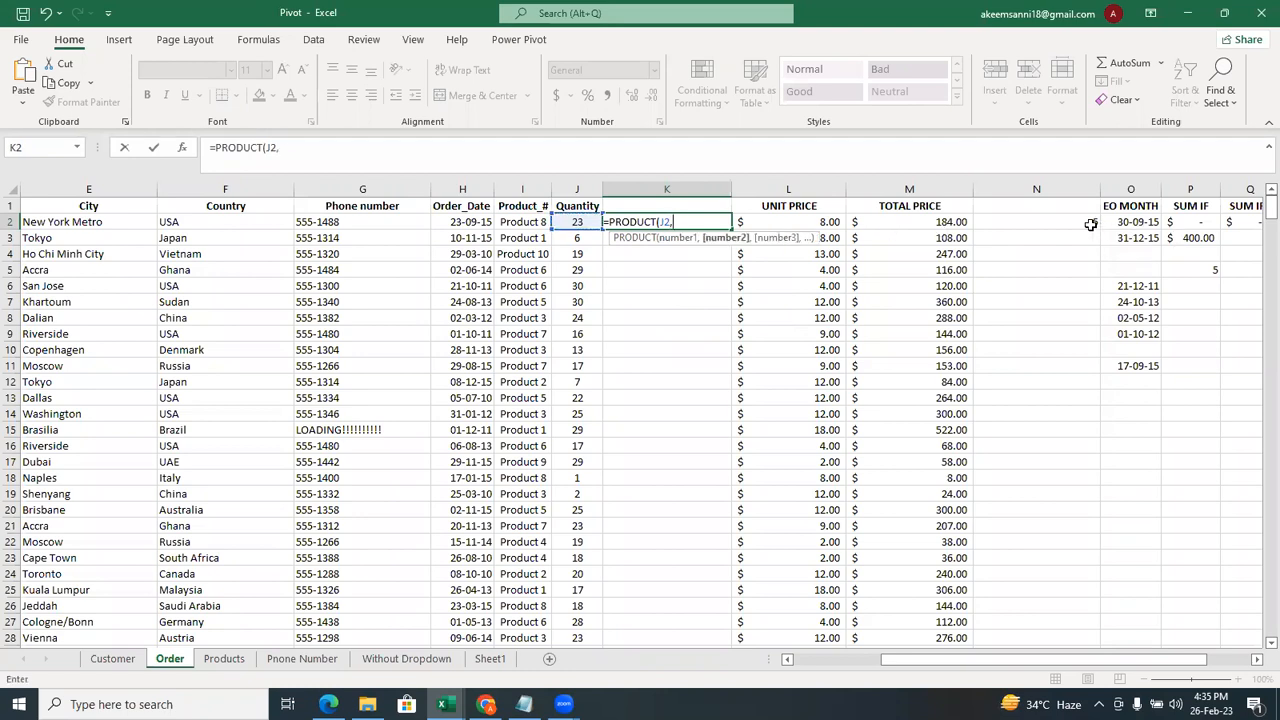
pyautogui.click(1090, 224)
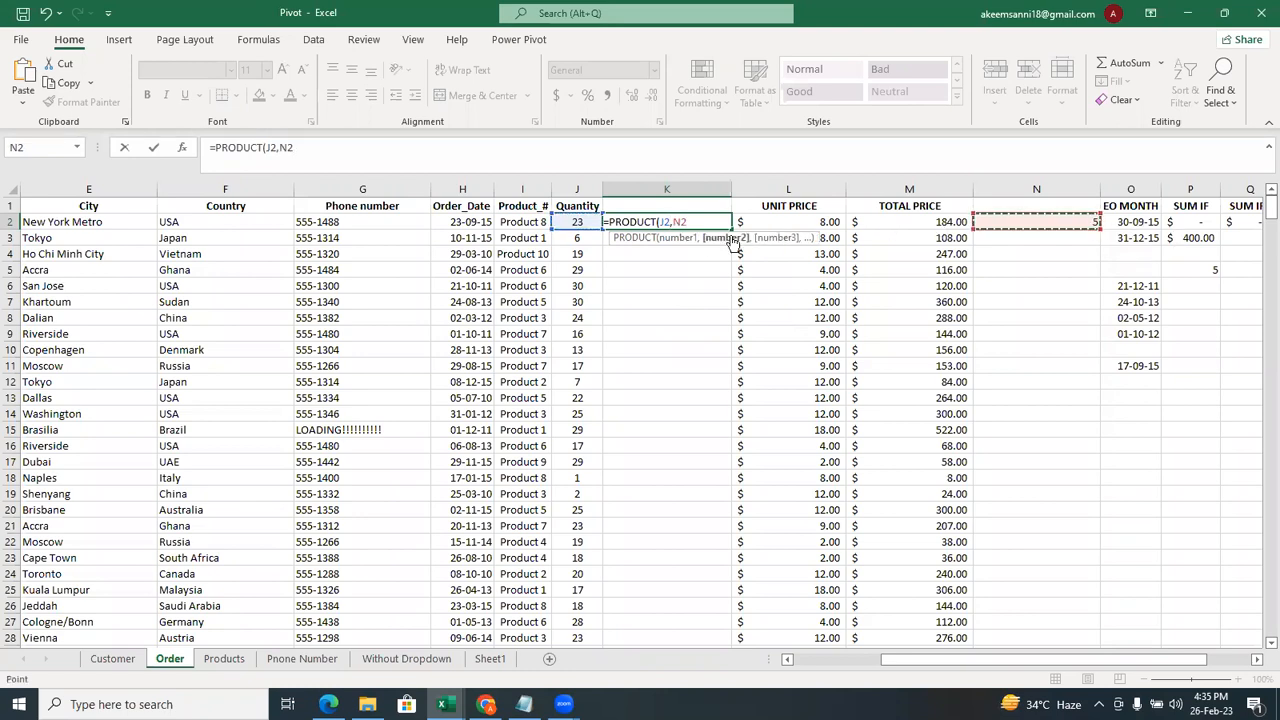
# Complete the K2 formula with an absolute multiplier as =PRODUCT(J2,$N$2) and fill it down column K.
pyautogui.click(280, 147)
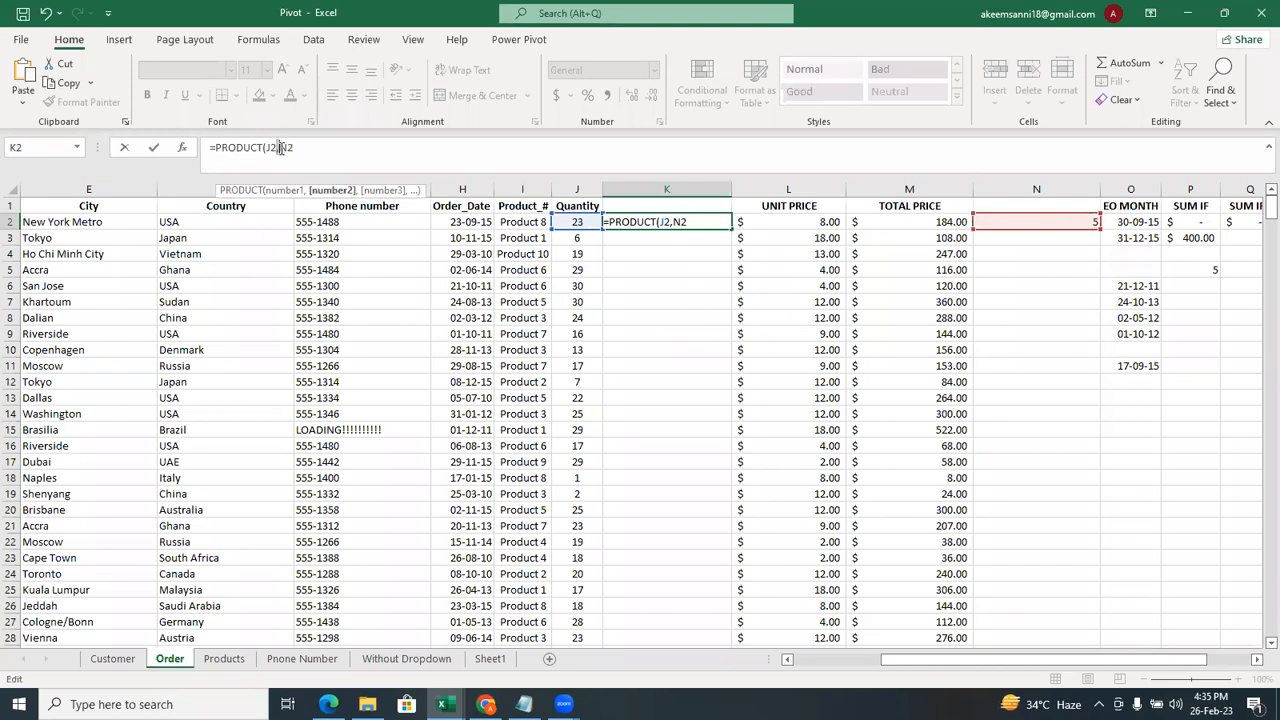
pyautogui.write('$')
pyautogui.press('Right')
pyautogui.write('$2)')
pyautogui.press('Return')
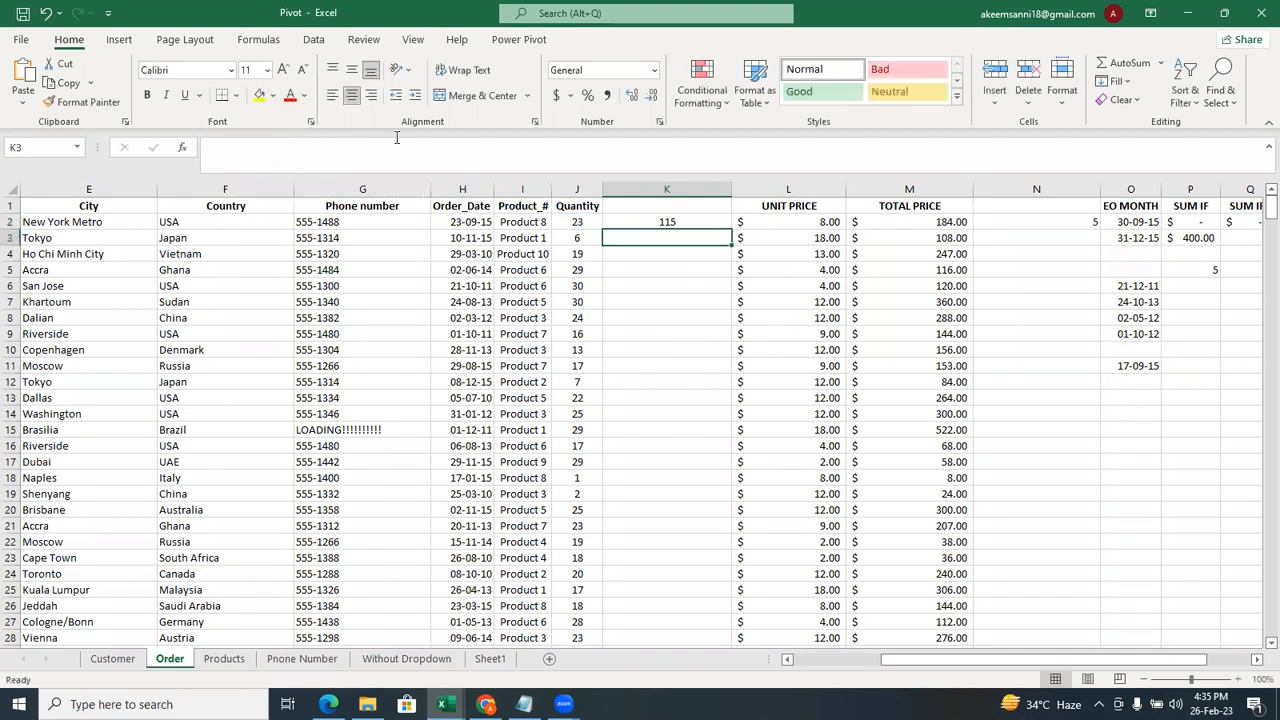
pyautogui.click(707, 224)
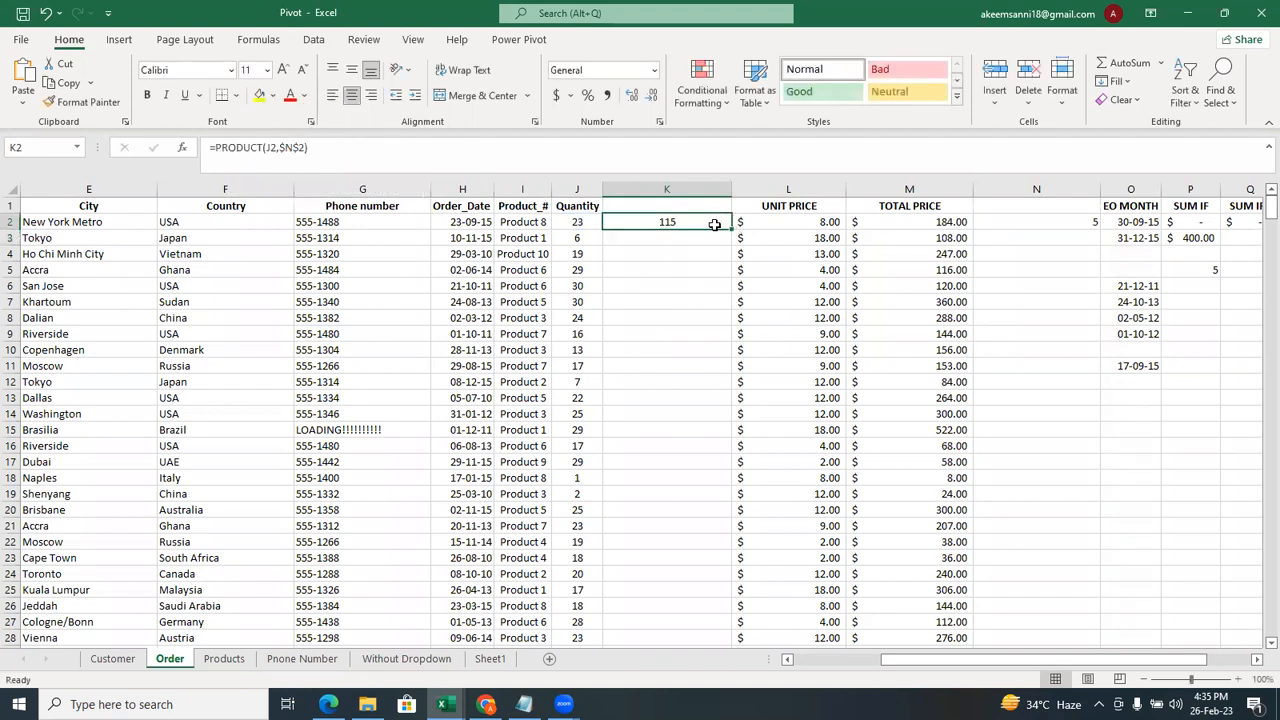
pyautogui.doubleClick(730, 230)
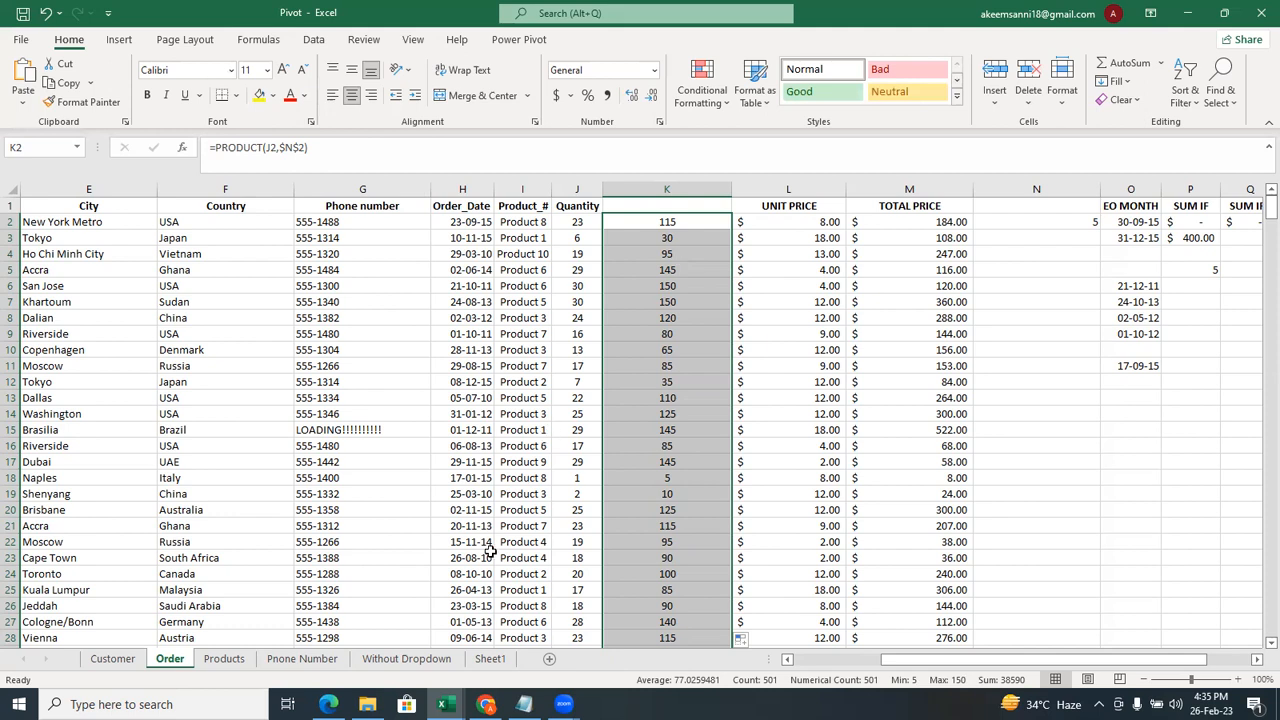
# Look at Sheet1 and add a new blank worksheet after it.
pyautogui.click(492, 659)
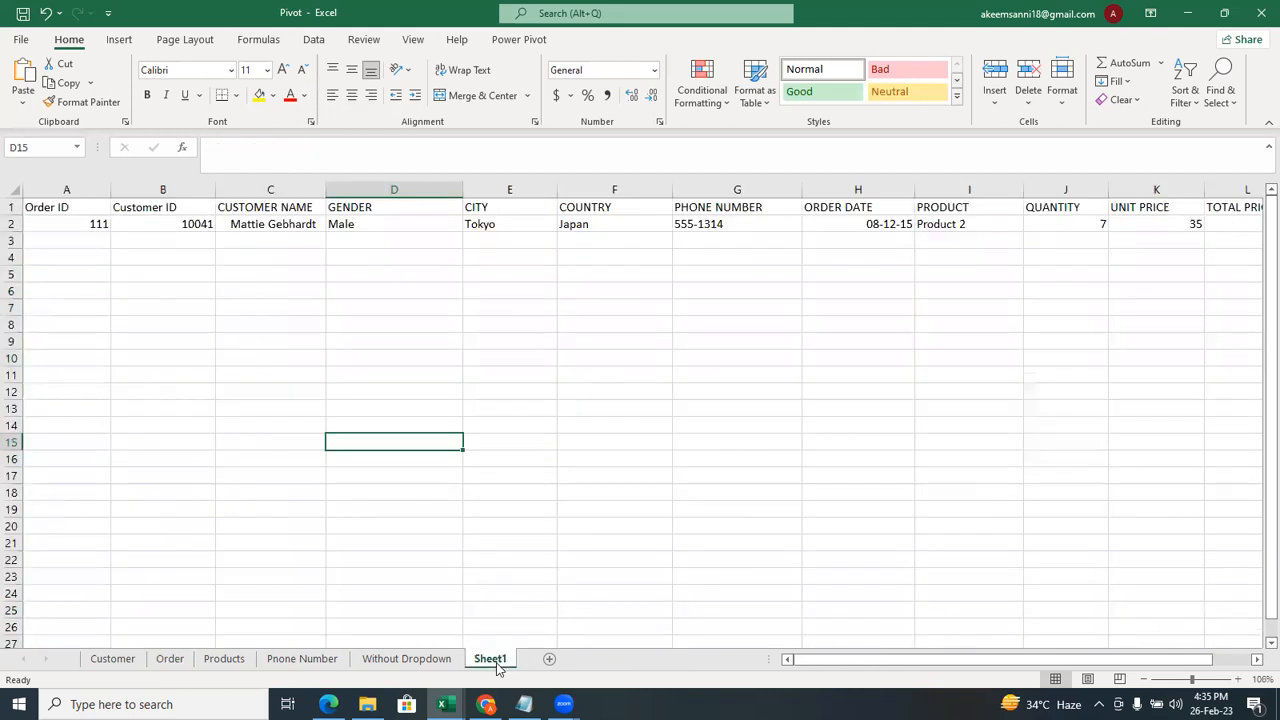
pyautogui.click(550, 658)
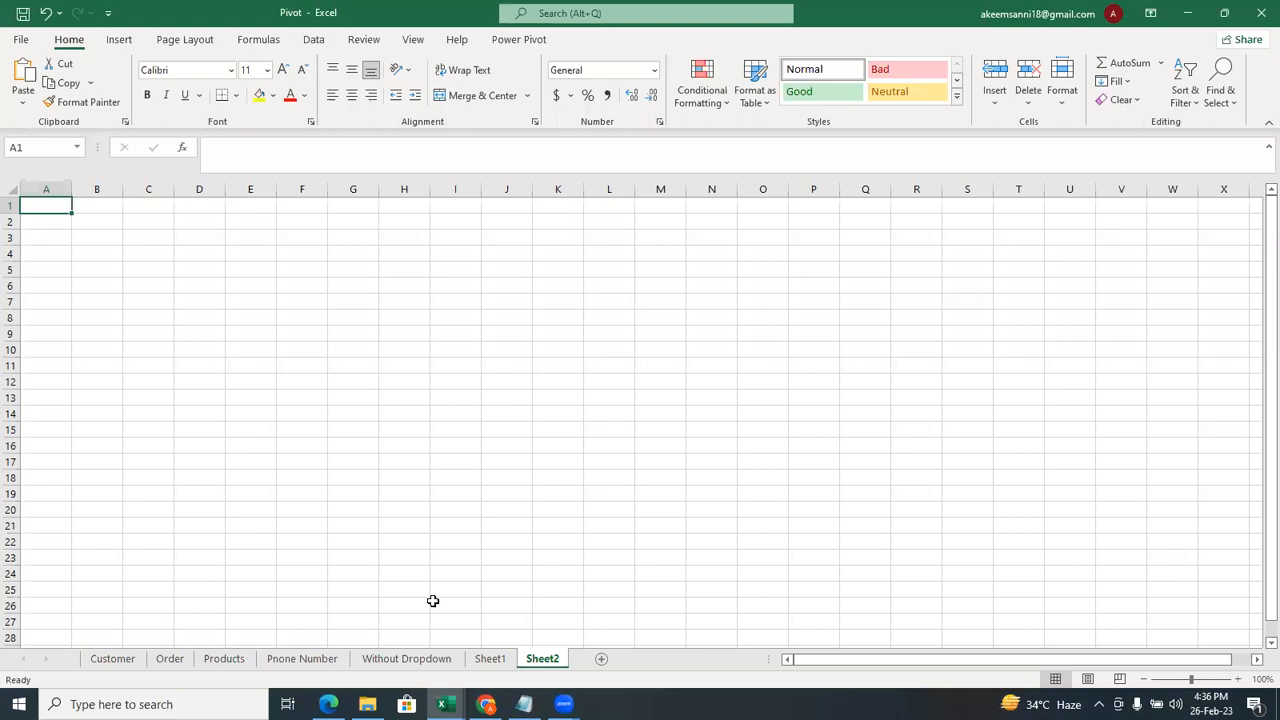
pyautogui.click(170, 658)
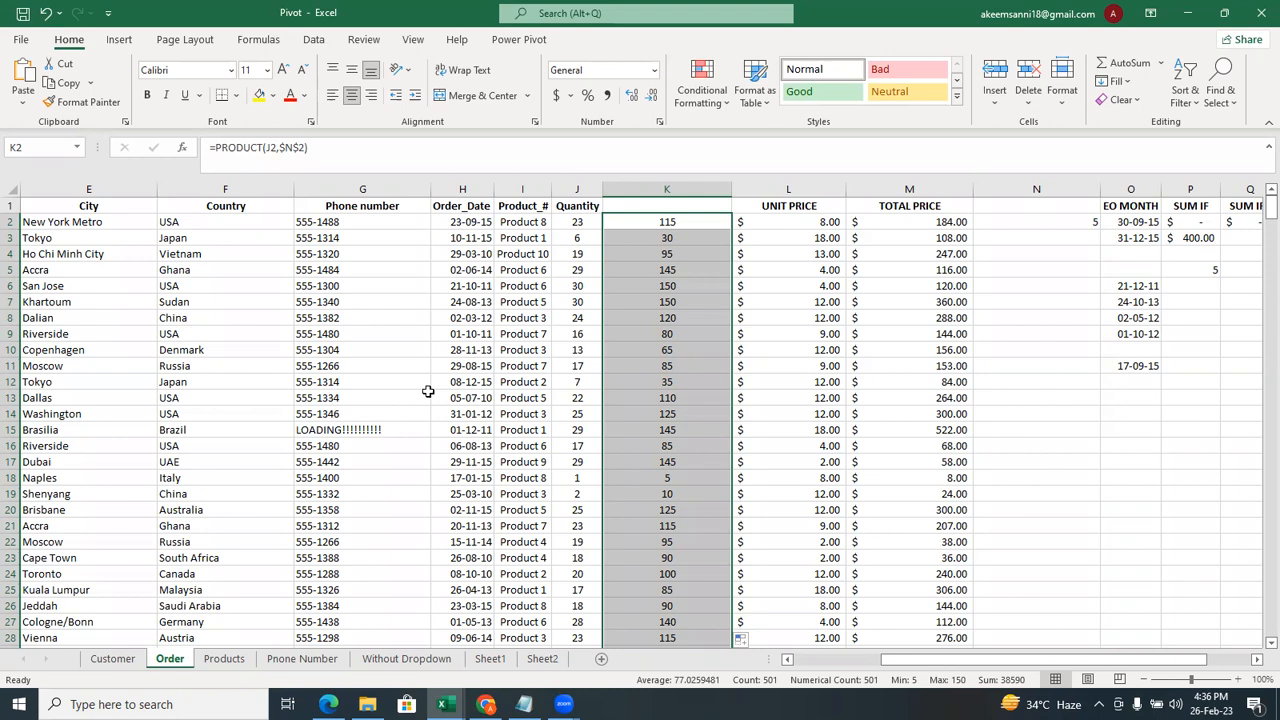
pyautogui.click(542, 494)
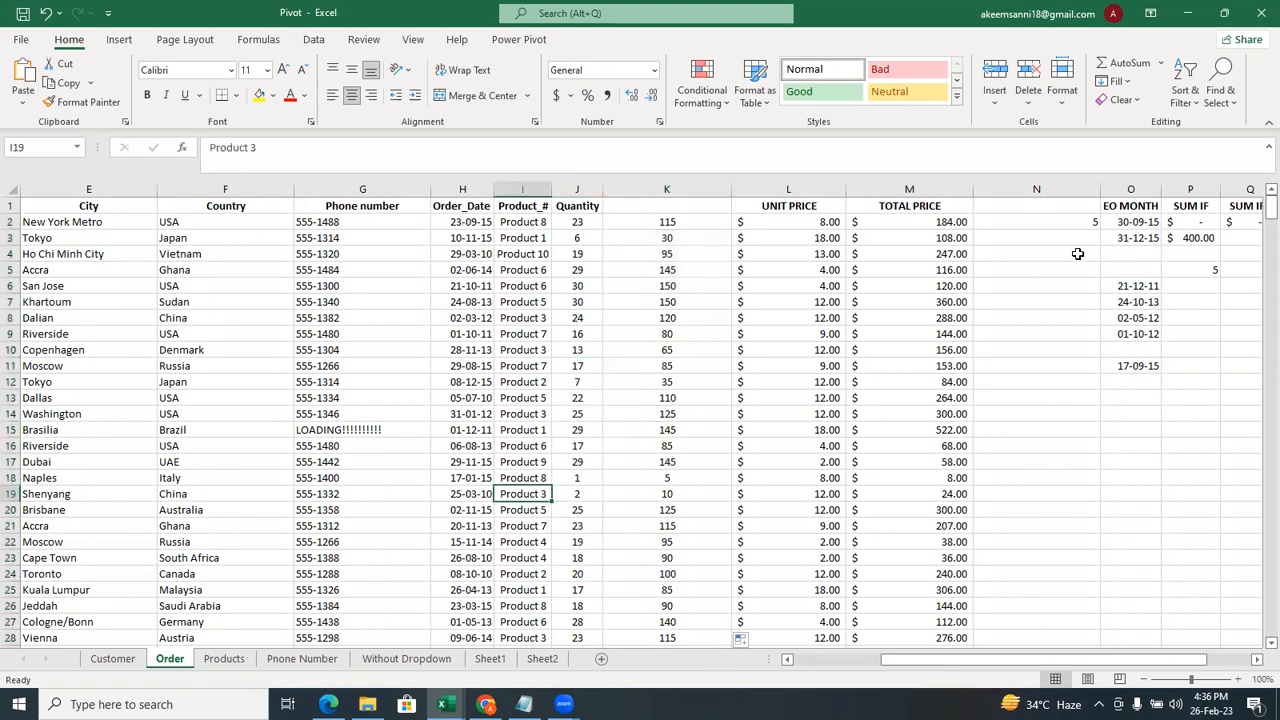
pyautogui.click(1025, 256)
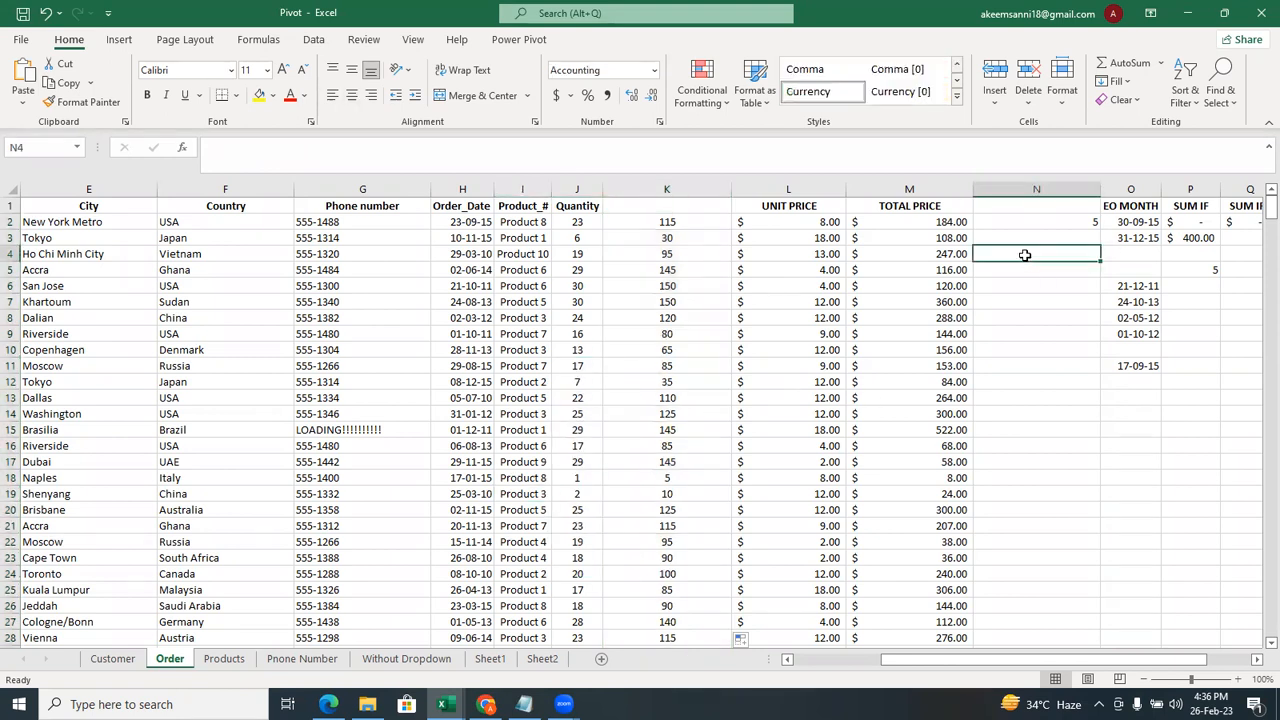
pyautogui.write('=pro')
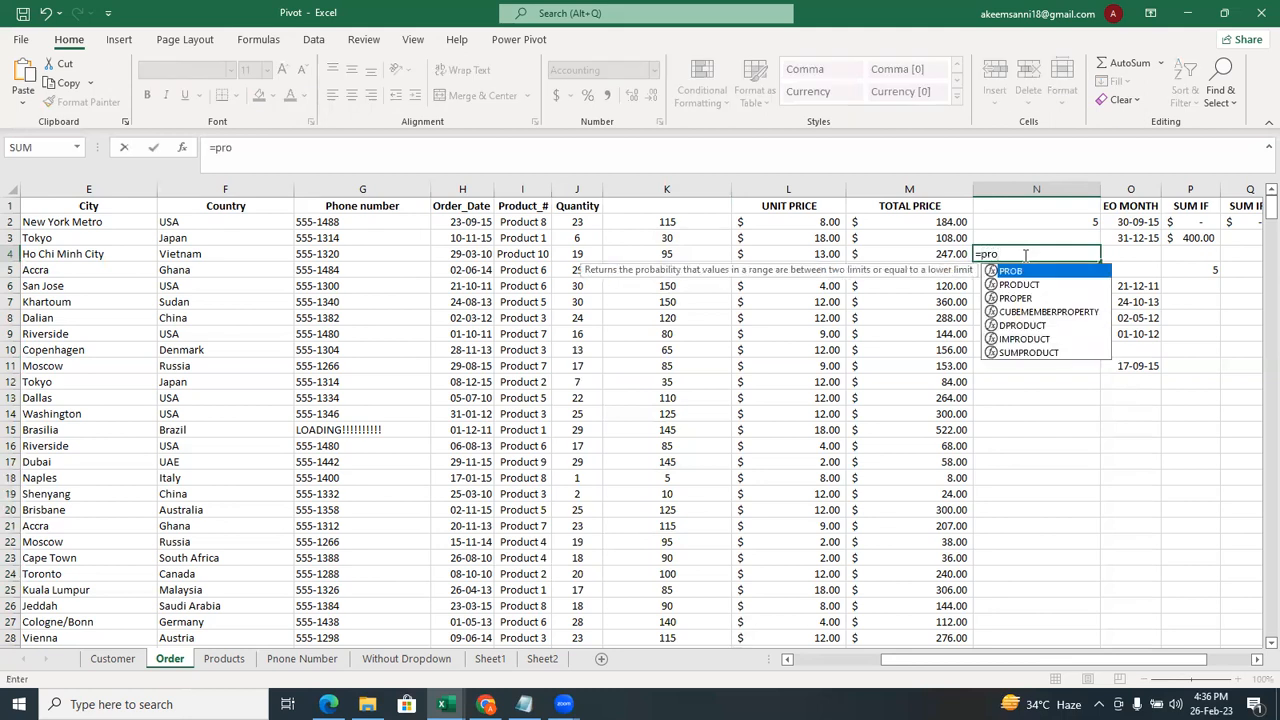
pyautogui.press('Down')
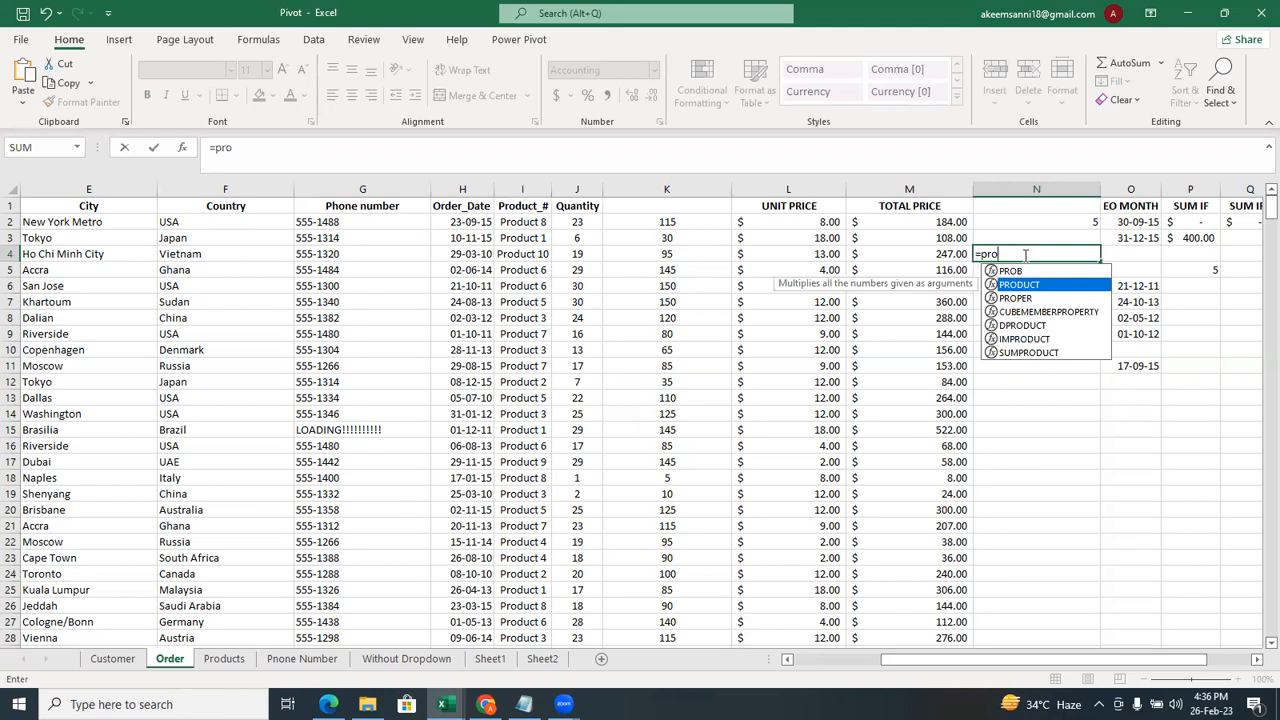
pyautogui.press('Tab')
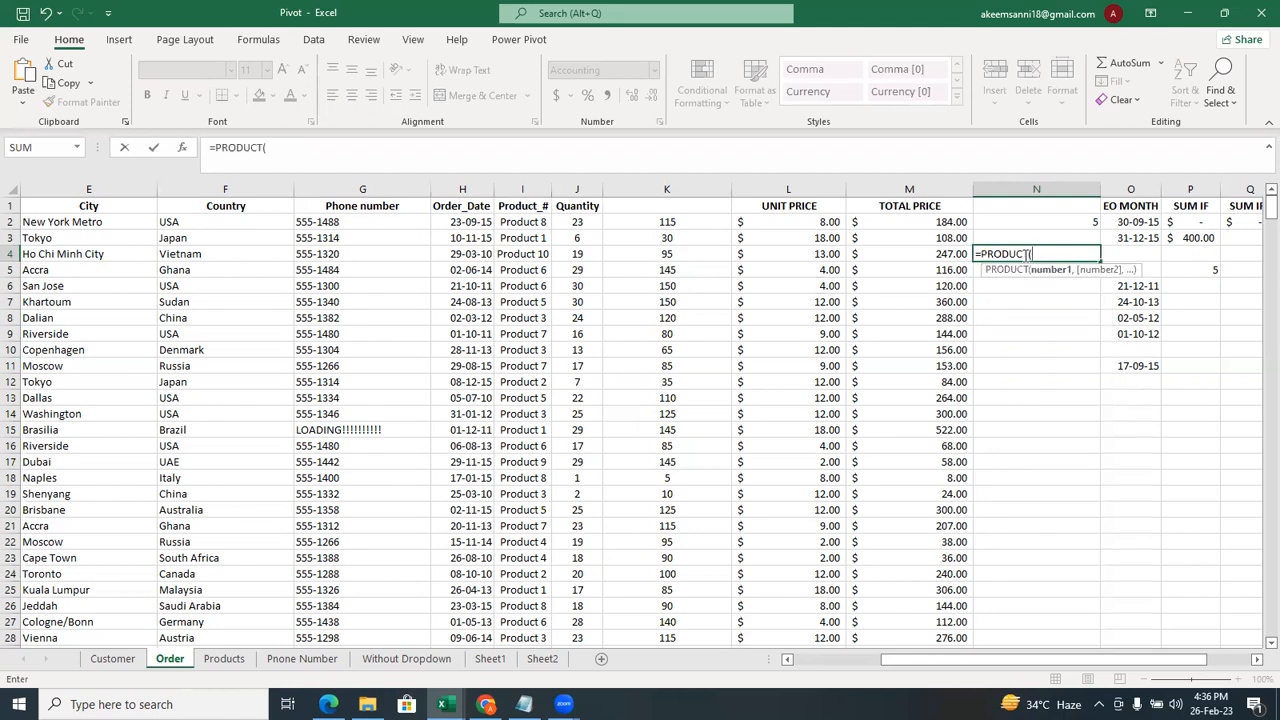
pyautogui.press('BackSpace')
pyautogui.press('BackSpace')
pyautogui.press('BackSpace')
pyautogui.press('BackSpace')
pyautogui.press('BackSpace')
pyautogui.press('BackSpace')
pyautogui.press('BackSpace')
pyautogui.press('BackSpace')
pyautogui.press('BackSpace')
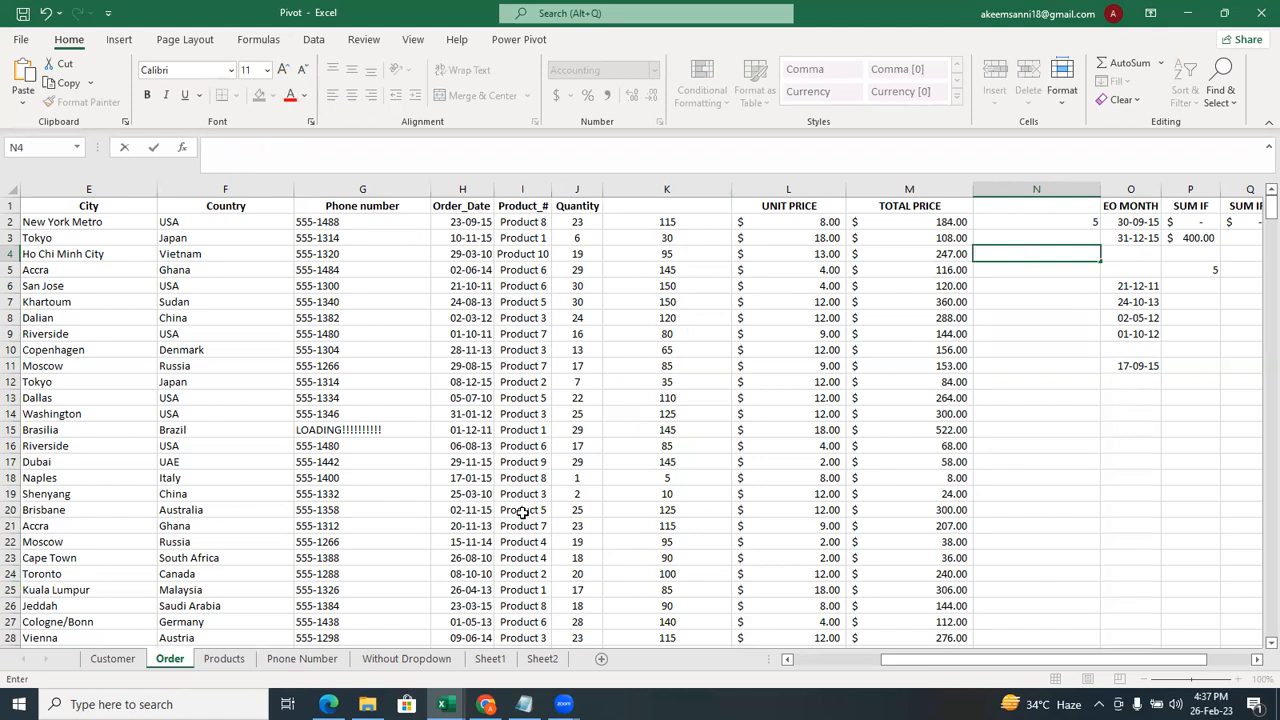
# On Sheet2, enter 1 in B2 and 2 in B3, and extend the series down to B11.
pyautogui.click(543, 659)
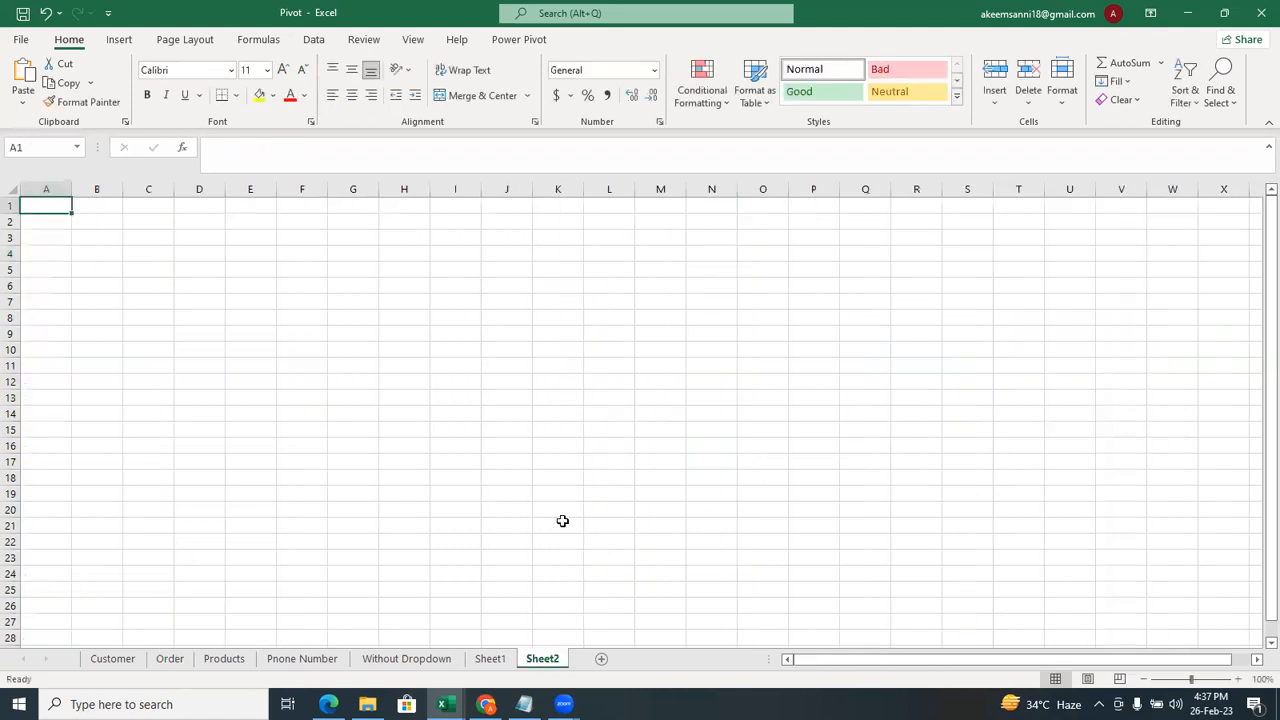
pyautogui.hotkey('ctrl', 'n')
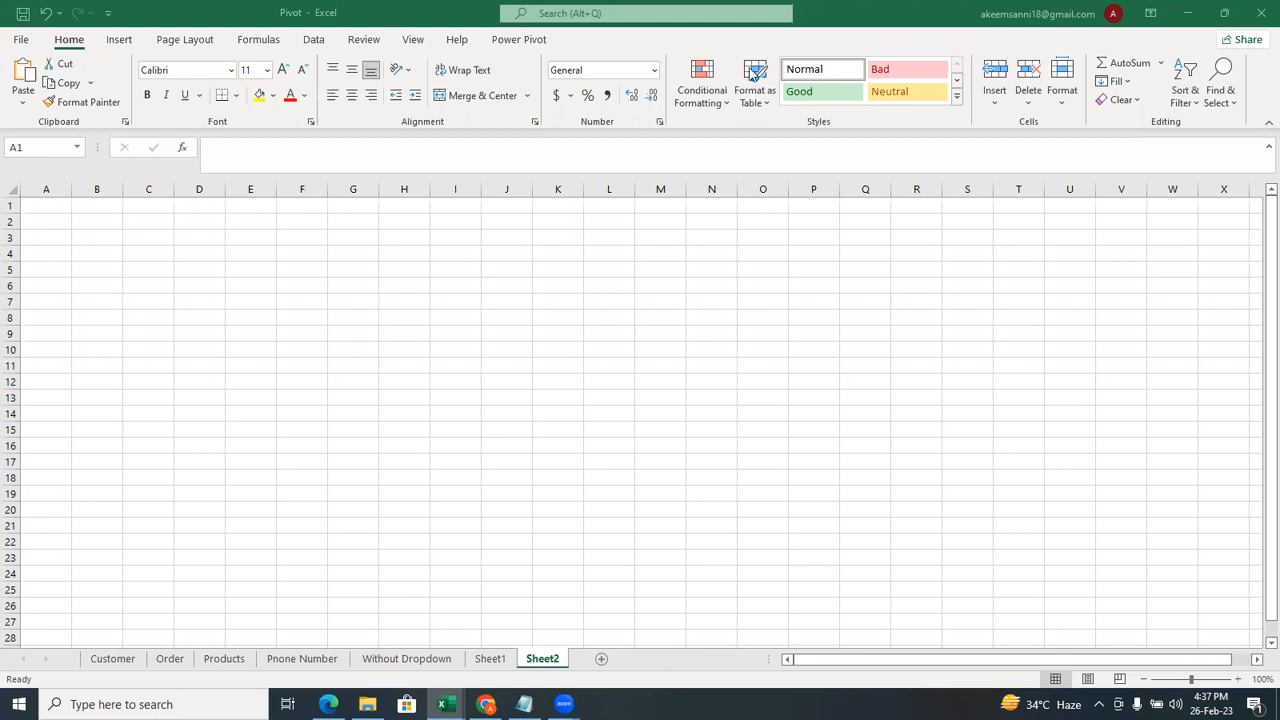
pyautogui.click(86, 226)
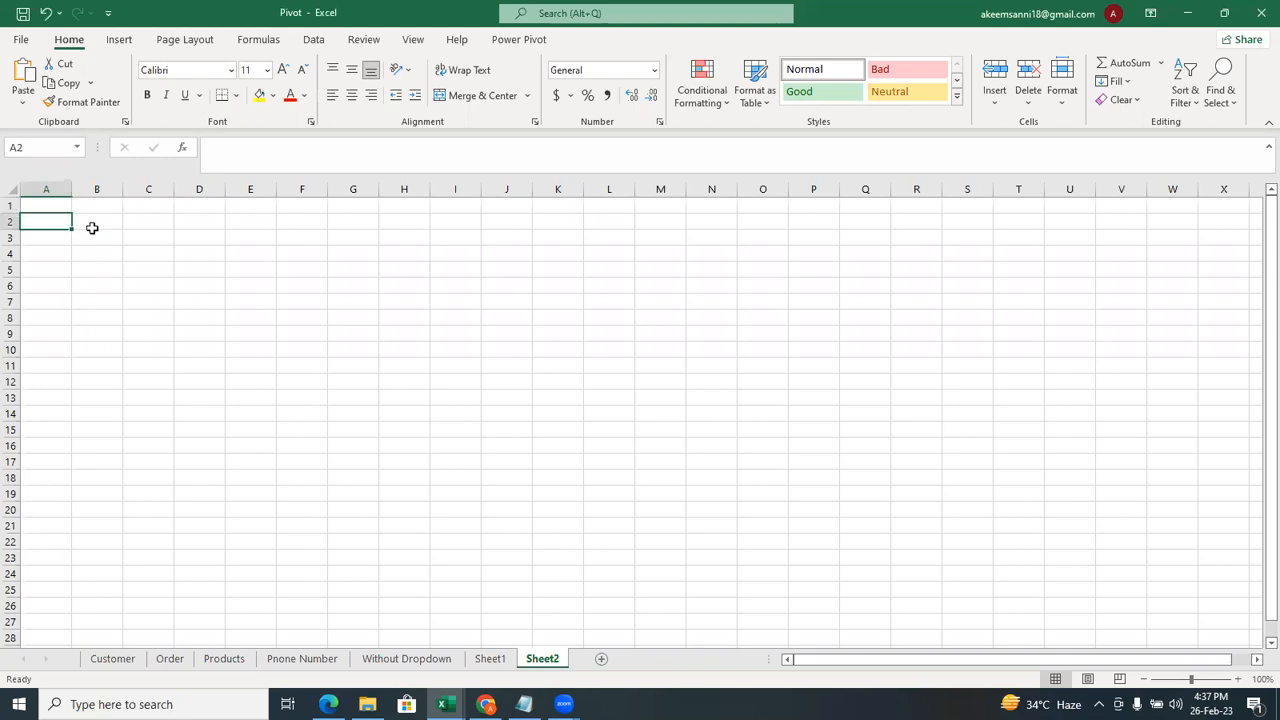
pyautogui.click(91, 228)
pyautogui.write('1')
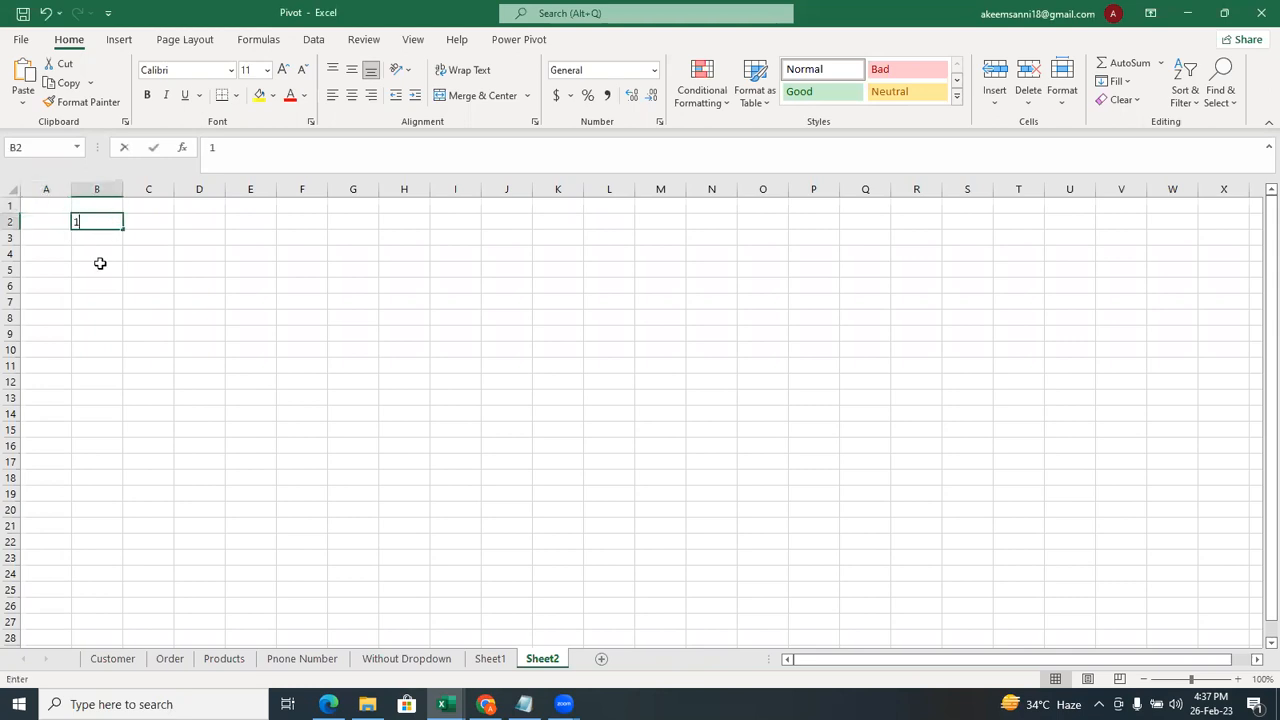
pyautogui.press('Return')
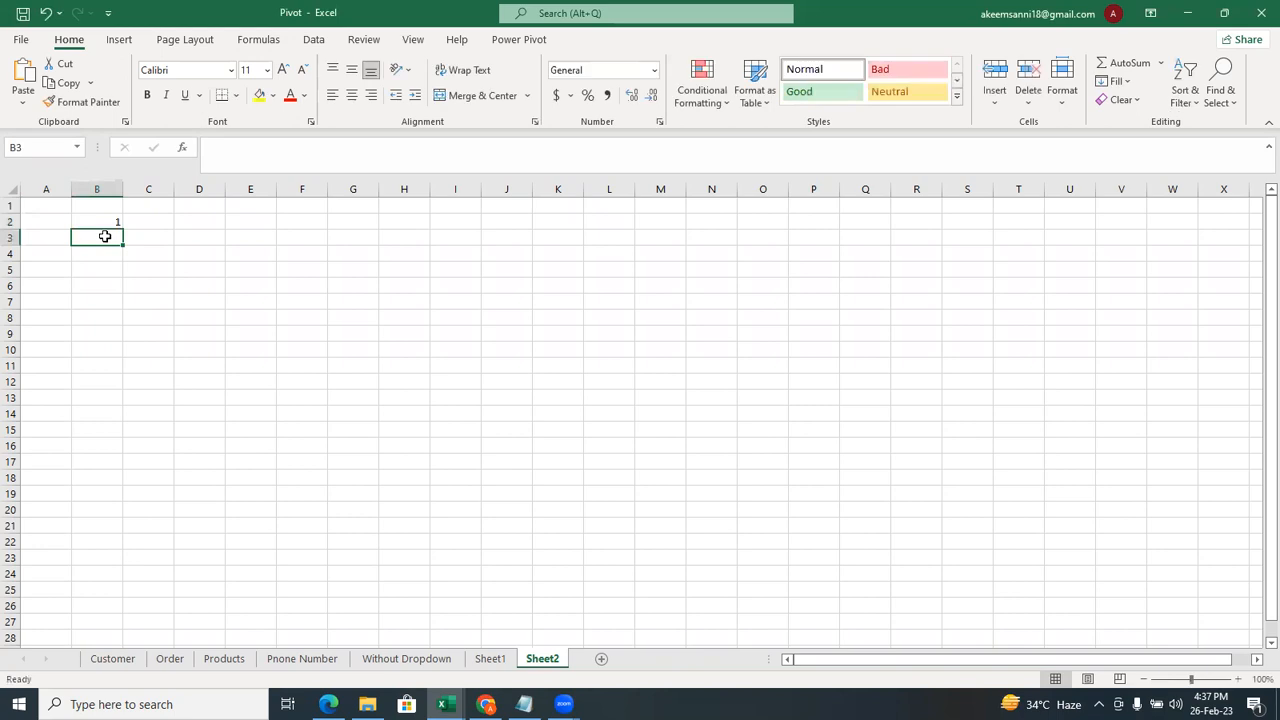
pyautogui.write('2')
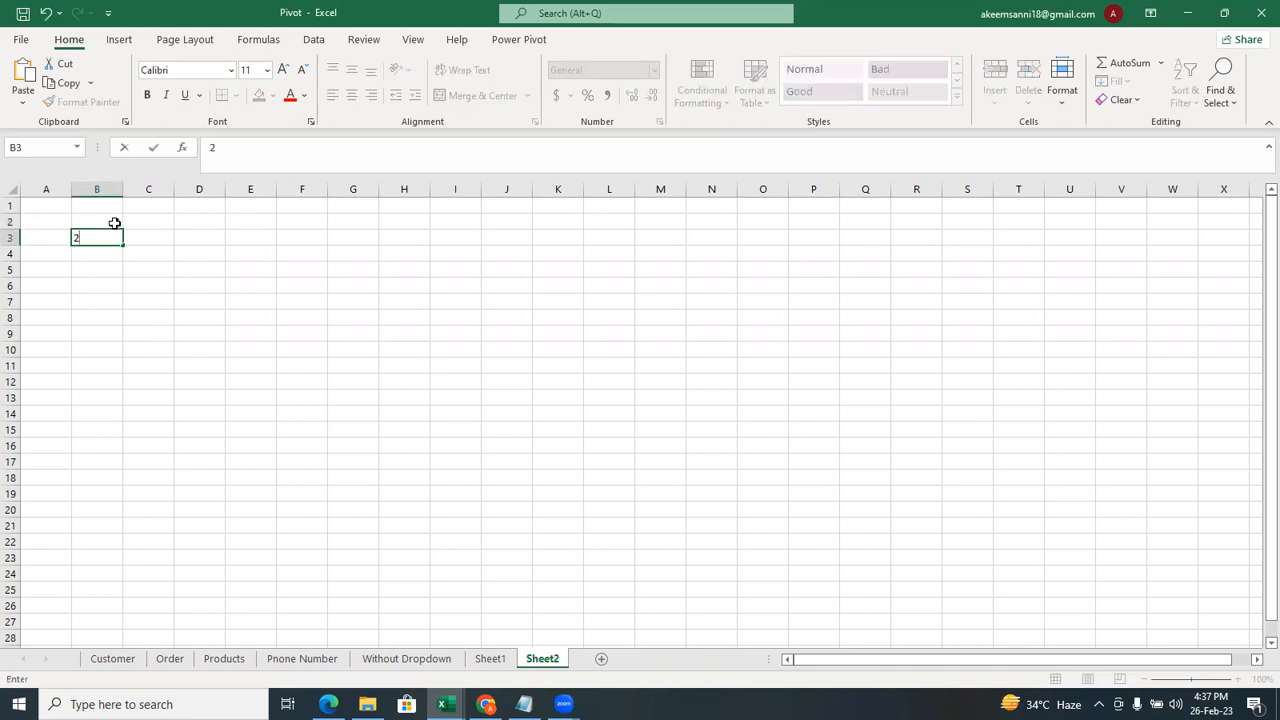
pyautogui.click(117, 224)
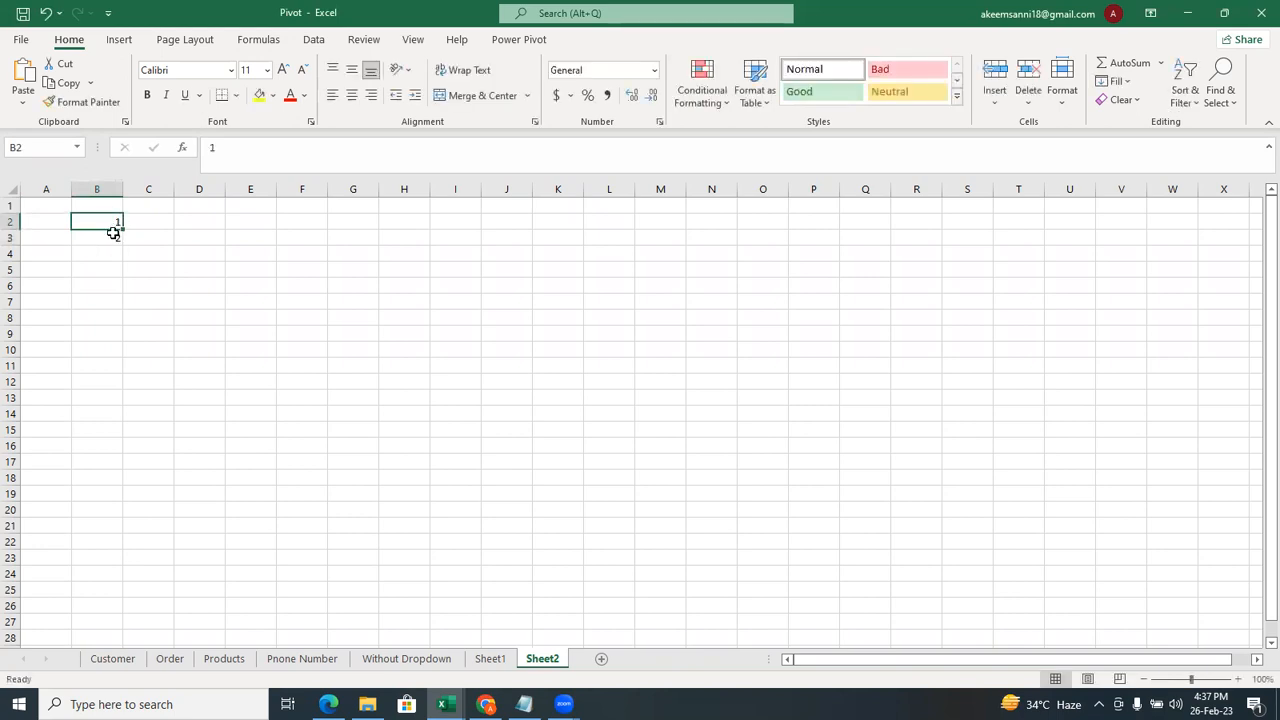
pyautogui.keyDown('shift'); pyautogui.click(105, 238); pyautogui.keyUp('shift')
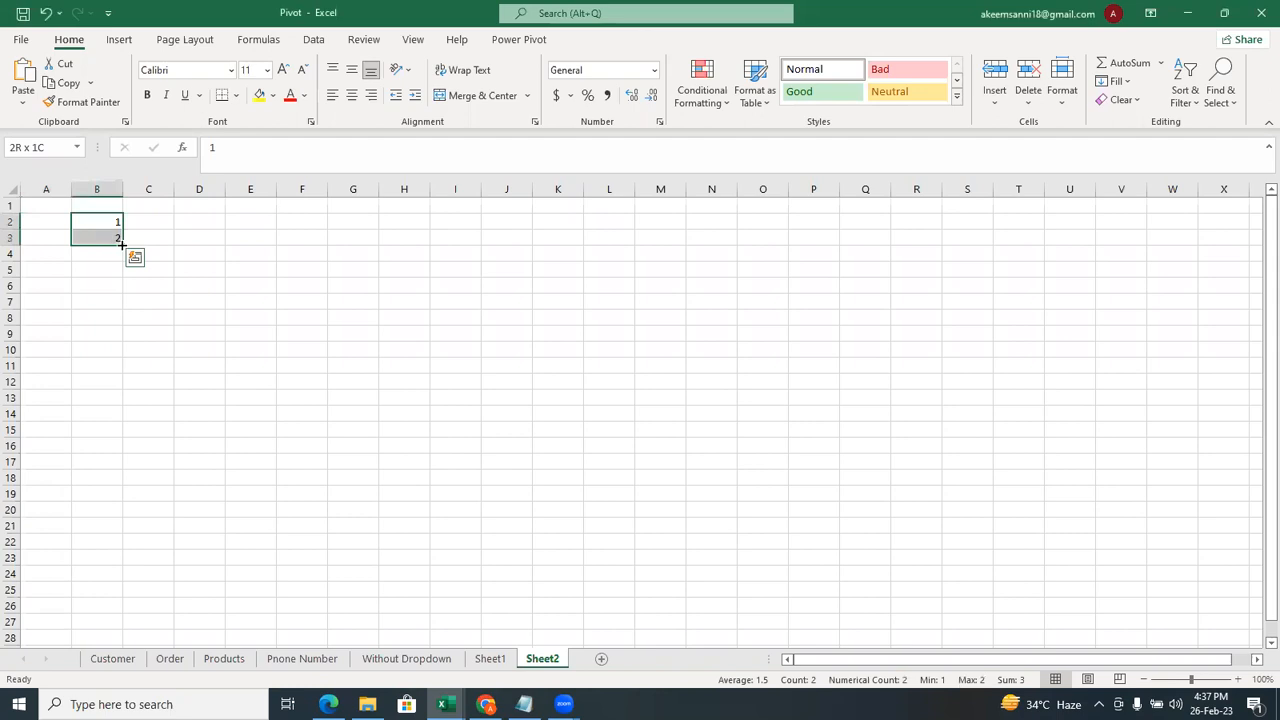
pyautogui.moveTo(122, 242); pyautogui.dragTo(127, 372)
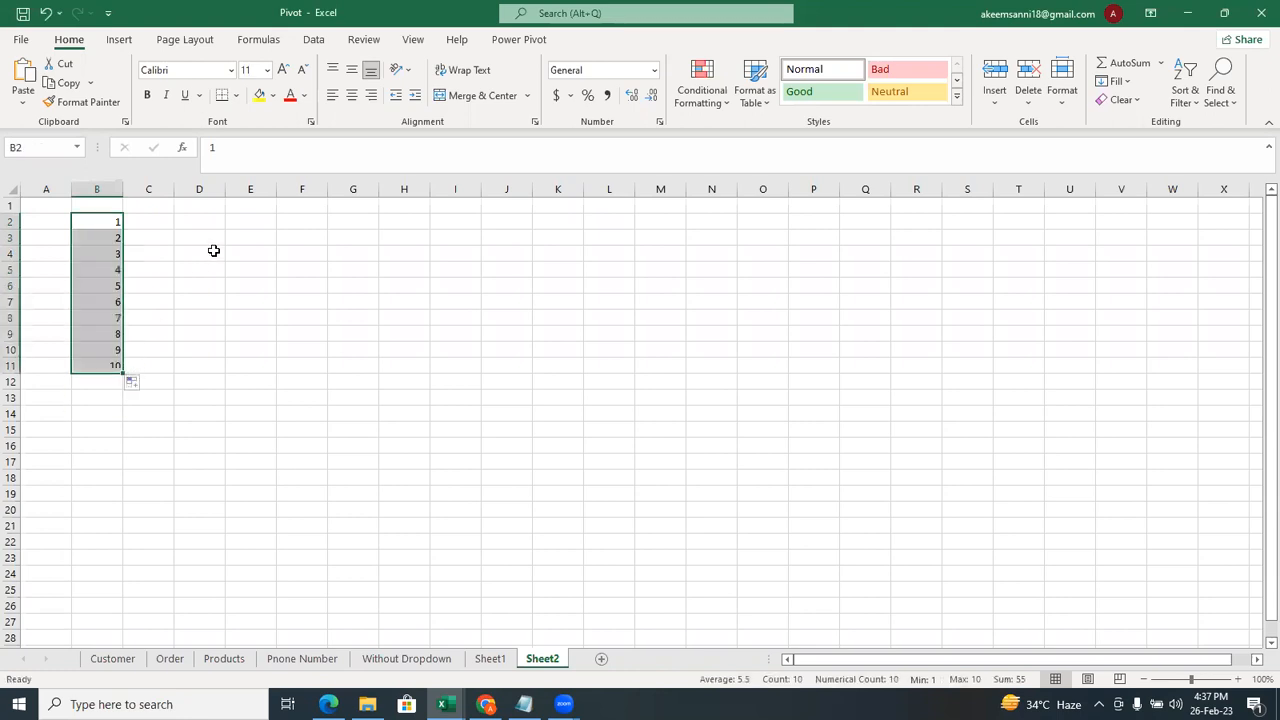
# Enter 1 in C1 and 2 in D1, and extend the series across row 1 to L1.
pyautogui.click(156, 203)
pyautogui.write('1')
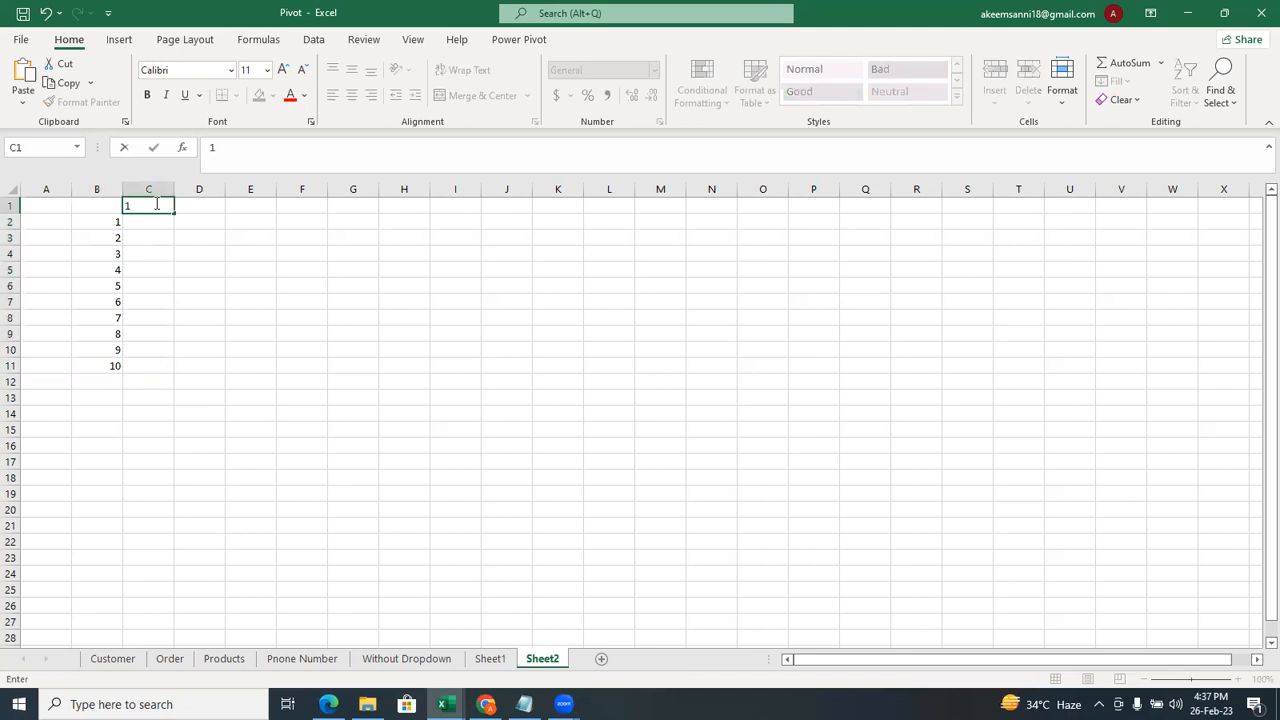
pyautogui.press('Tab')
pyautogui.write('2')
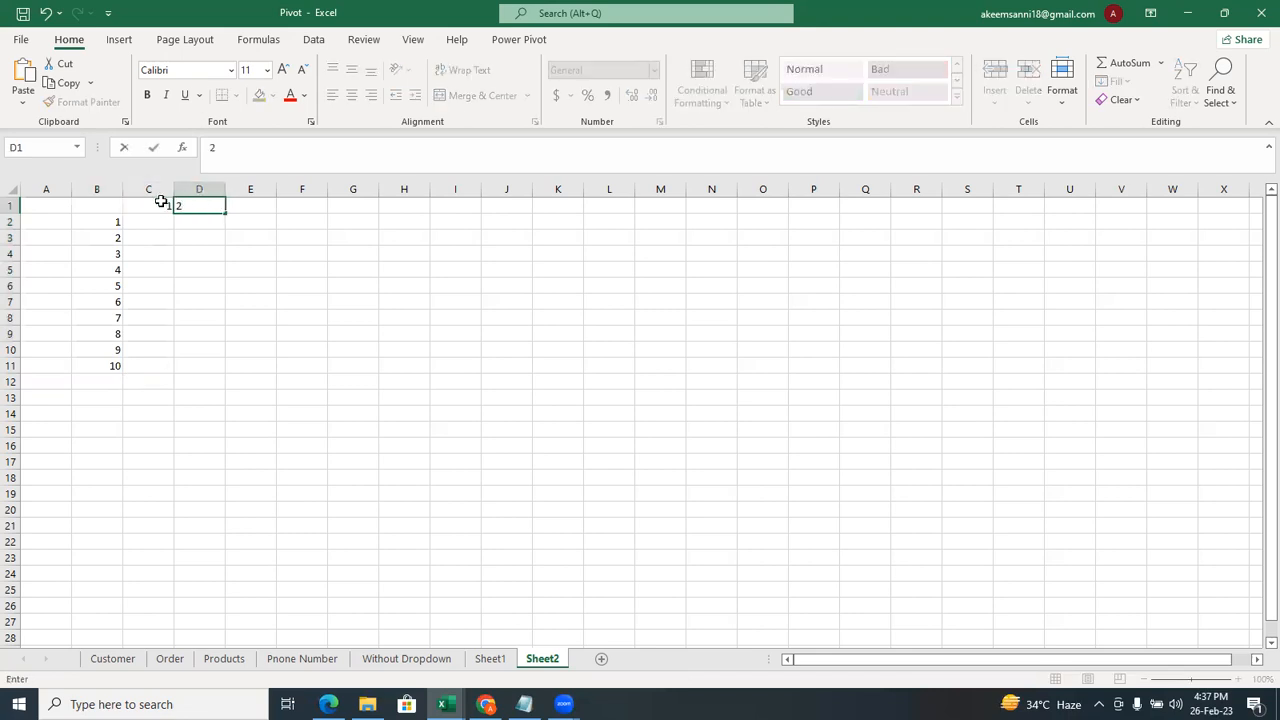
pyautogui.click(161, 203)
pyautogui.moveTo(161, 203); pyautogui.dragTo(640, 203)
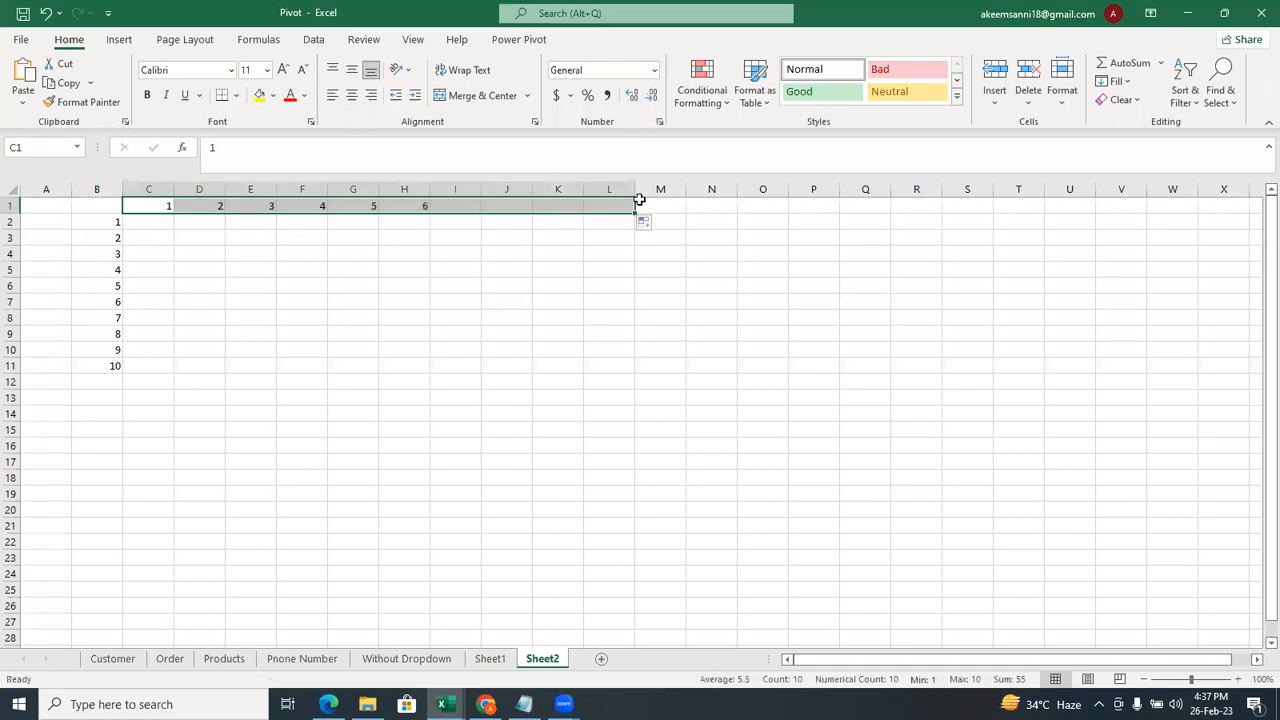
# Examine how the numbers in column B pair with the numbers across row 1 as multiplication table headers.
pyautogui.click(142, 225)
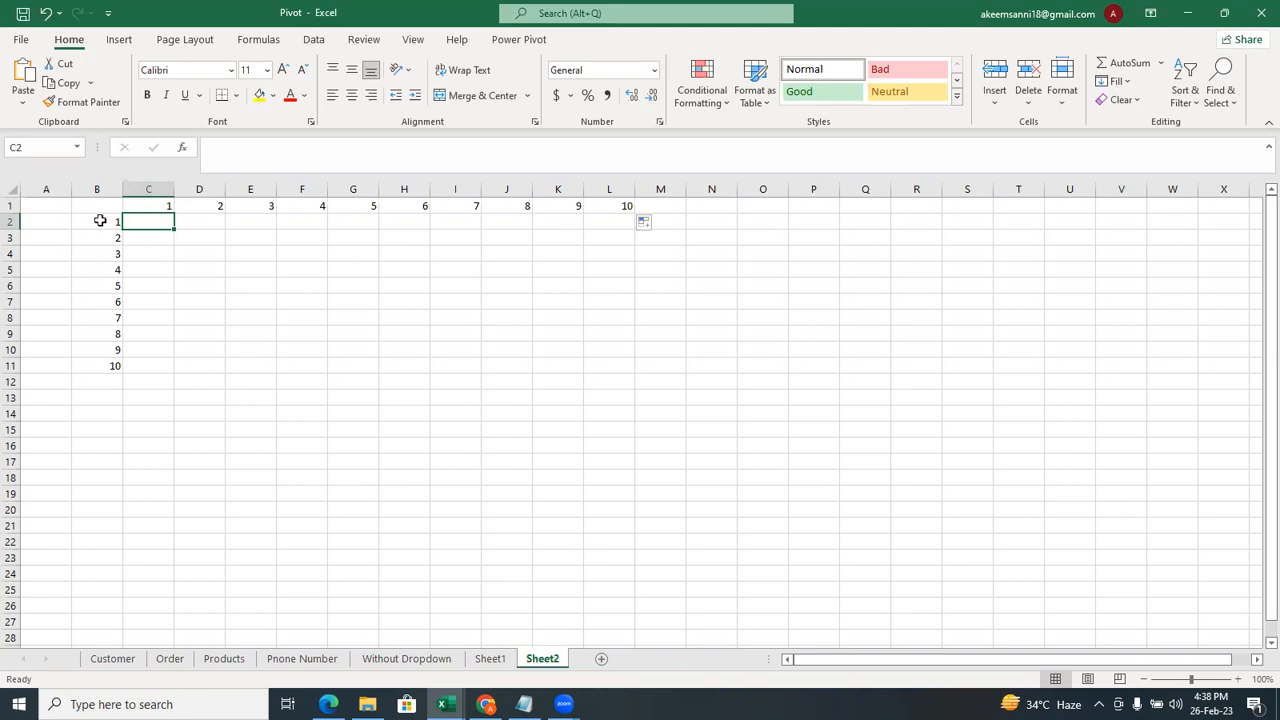
pyautogui.click(102, 219)
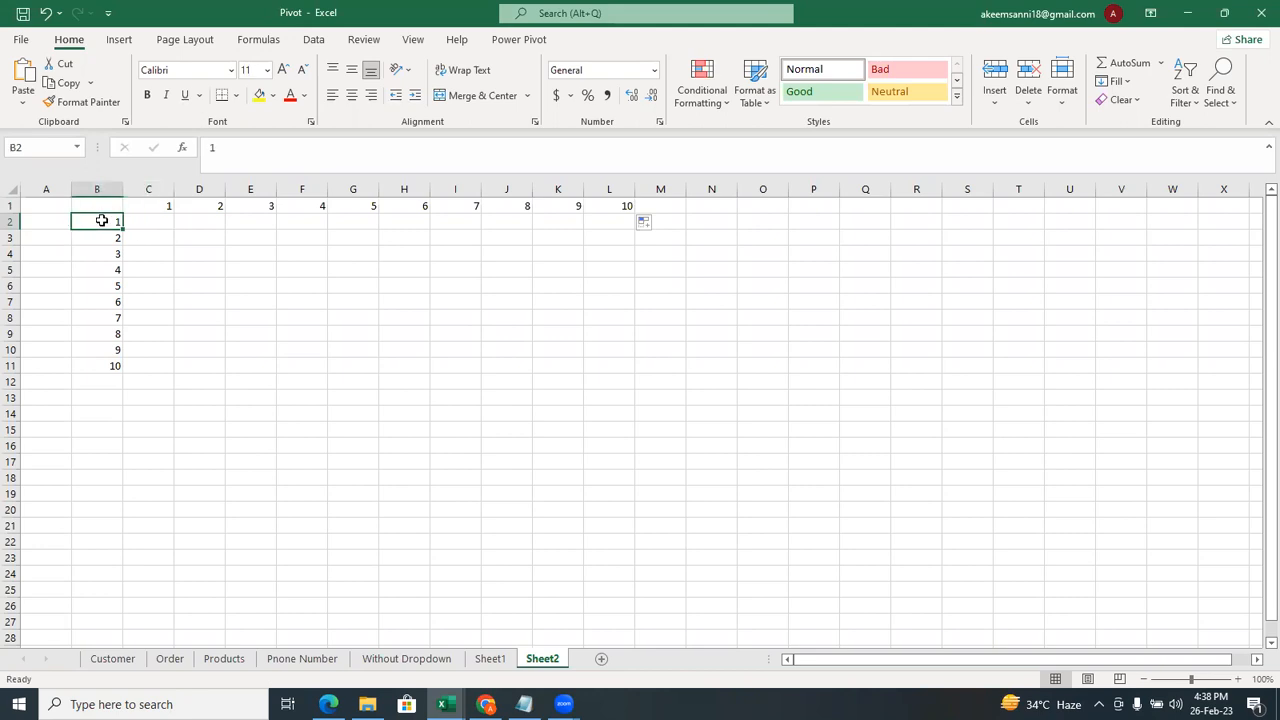
pyautogui.click(167, 205)
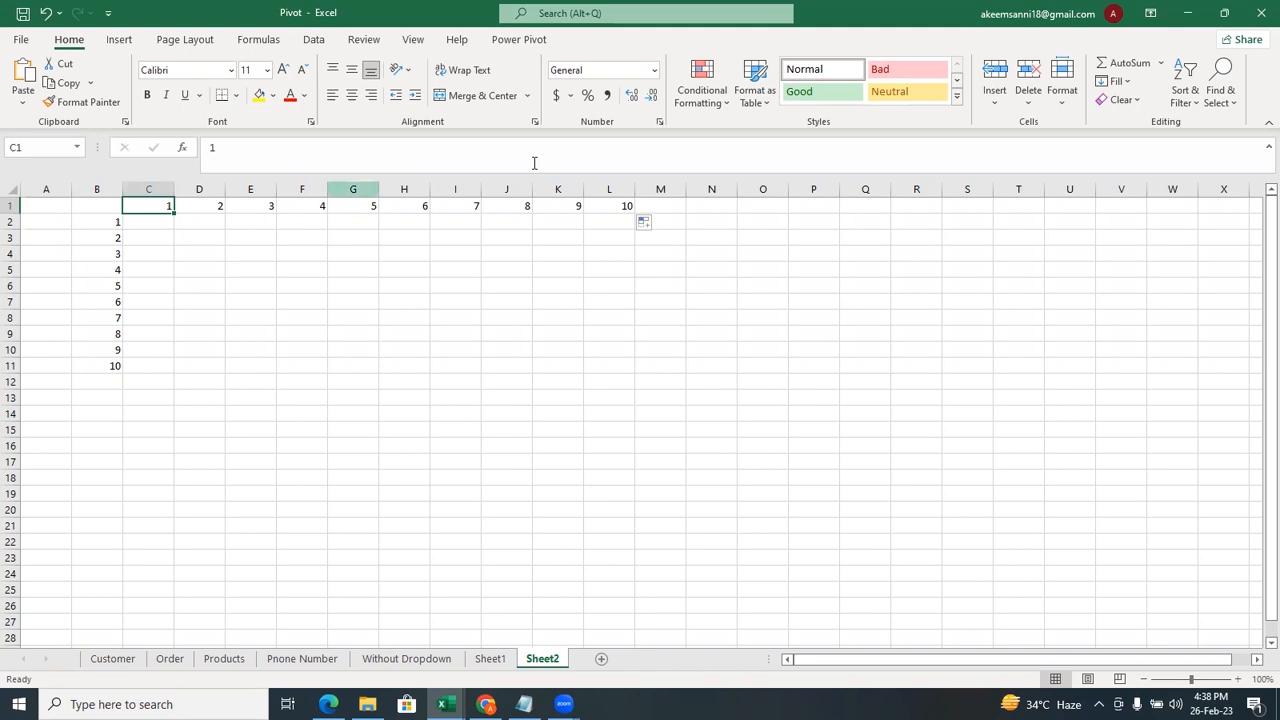
pyautogui.click(645, 150)
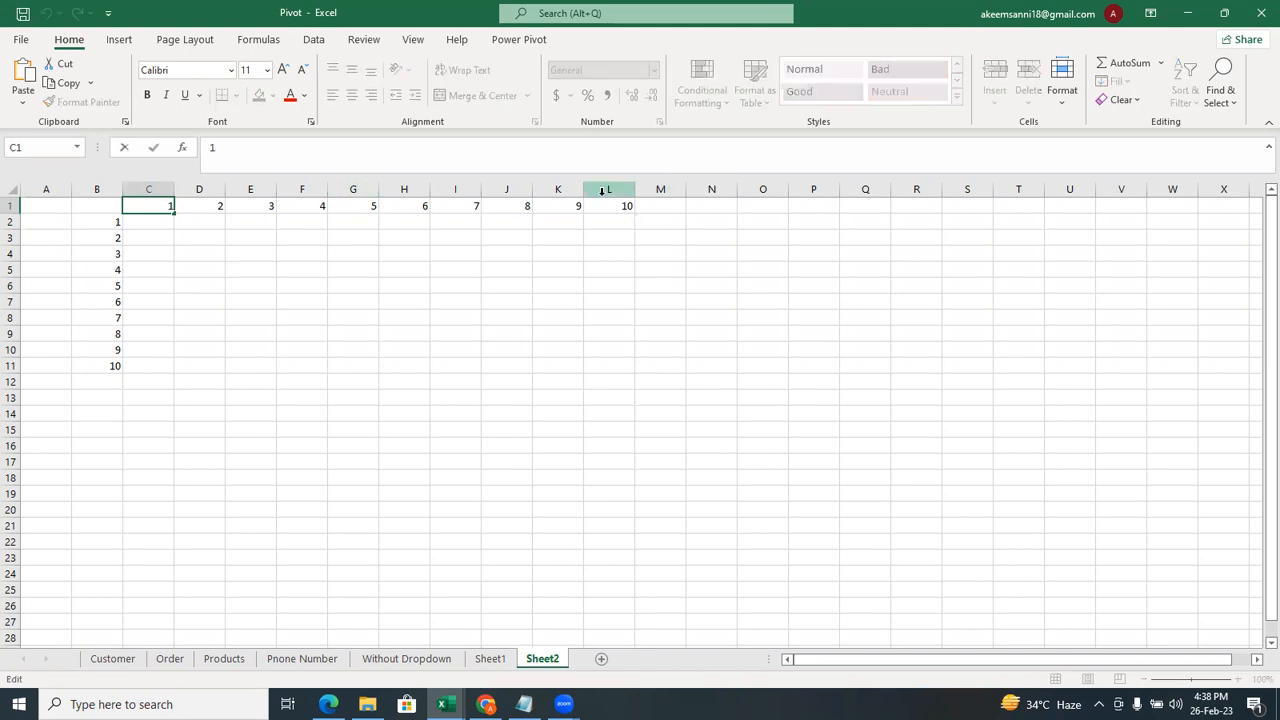
pyautogui.click(102, 226)
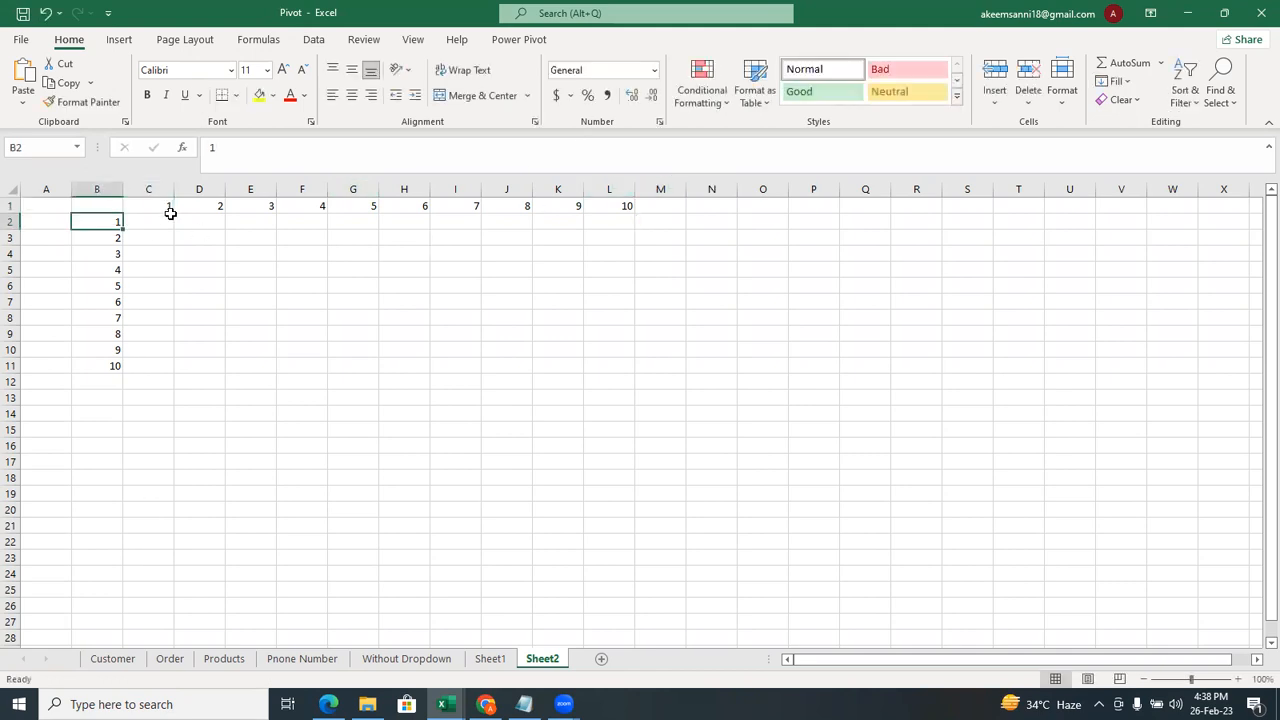
pyautogui.click(163, 206)
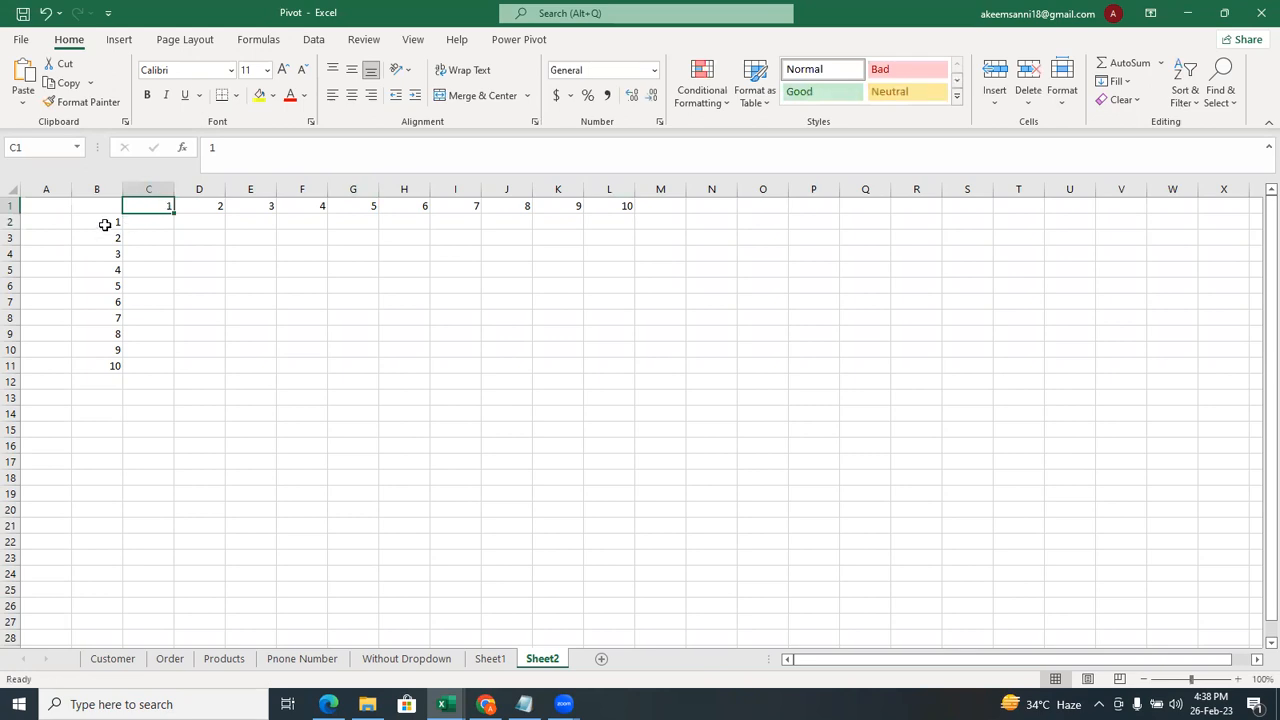
pyautogui.click(106, 223)
pyautogui.click(219, 204)
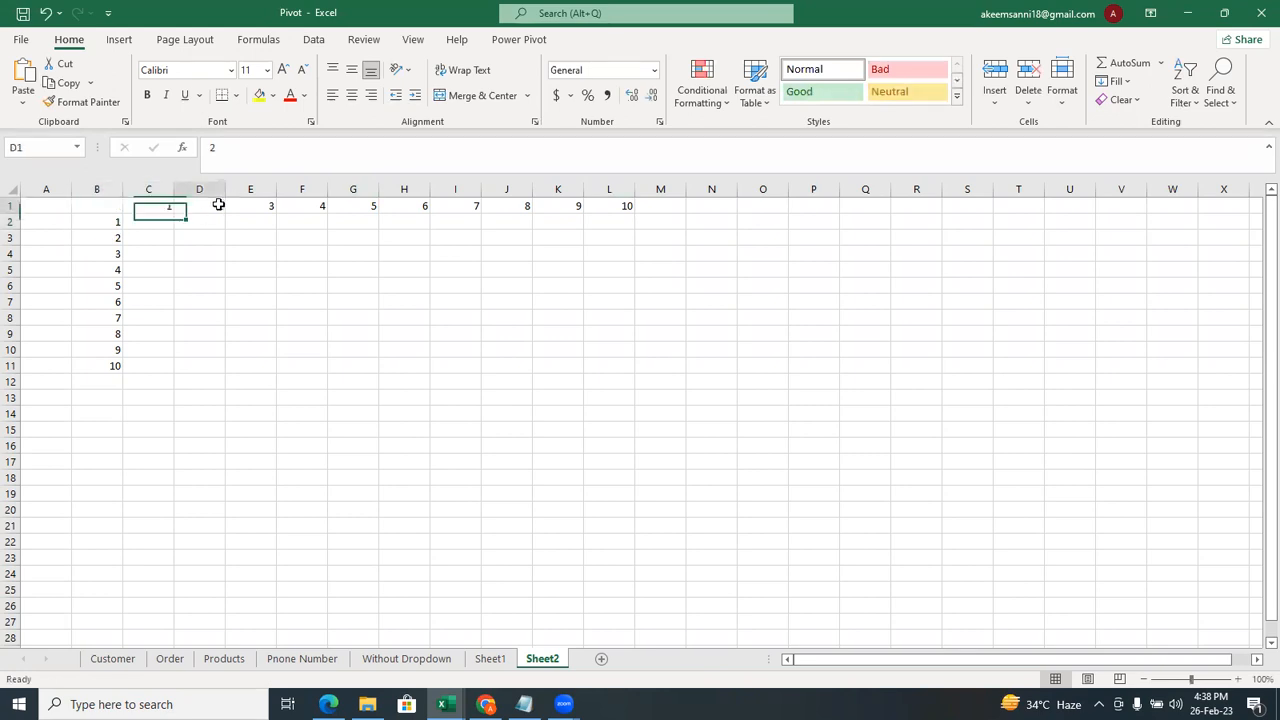
pyautogui.click(117, 228)
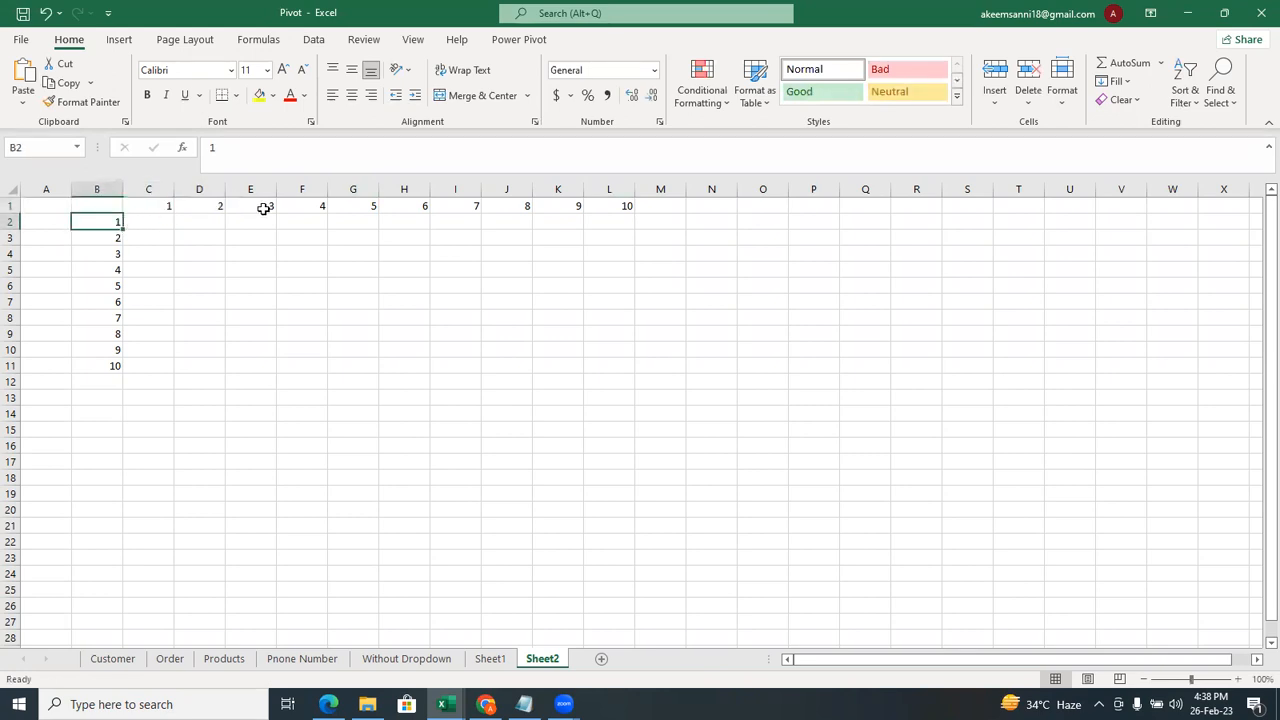
pyautogui.click(262, 207)
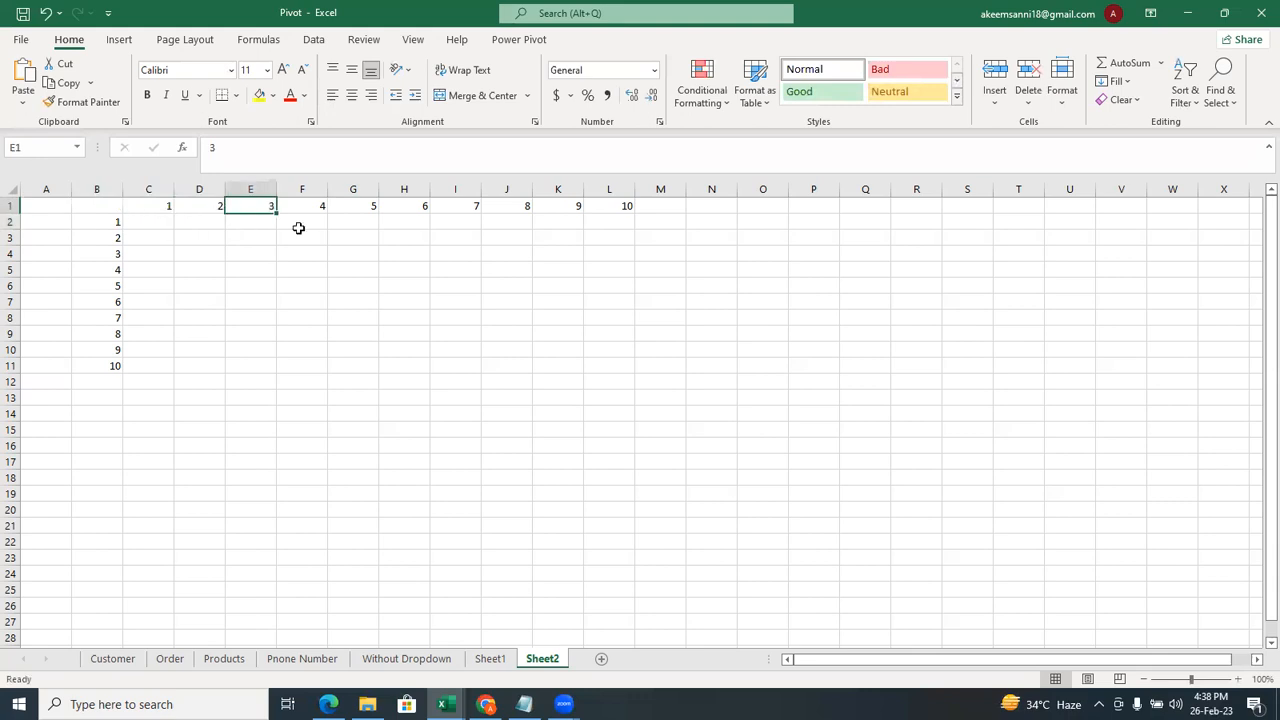
pyautogui.click(622, 206)
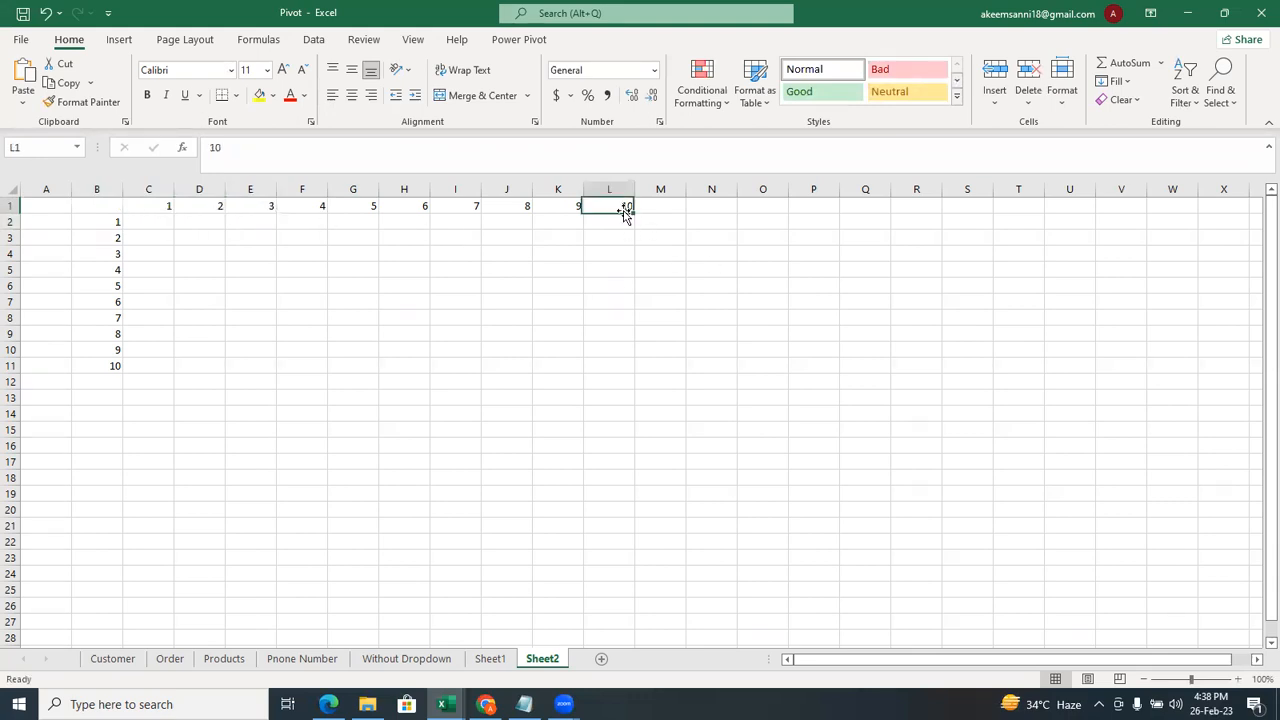
pyautogui.click(145, 224)
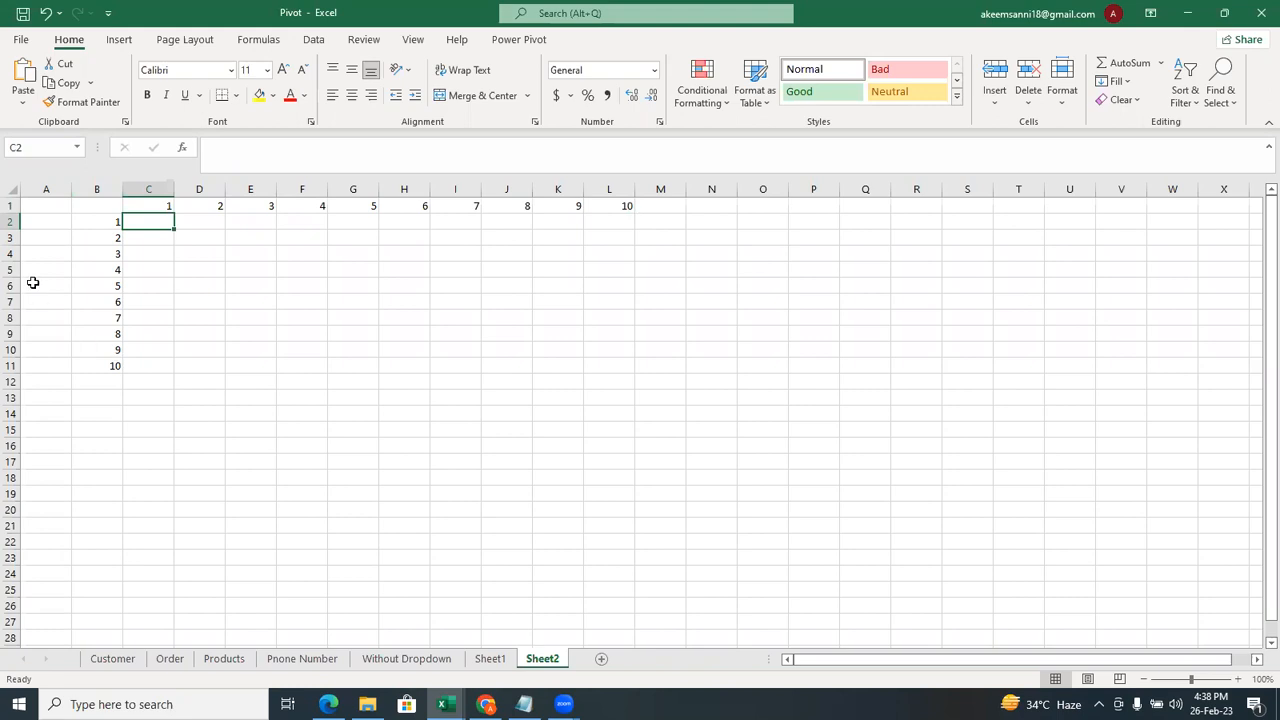
pyautogui.click(11, 205)
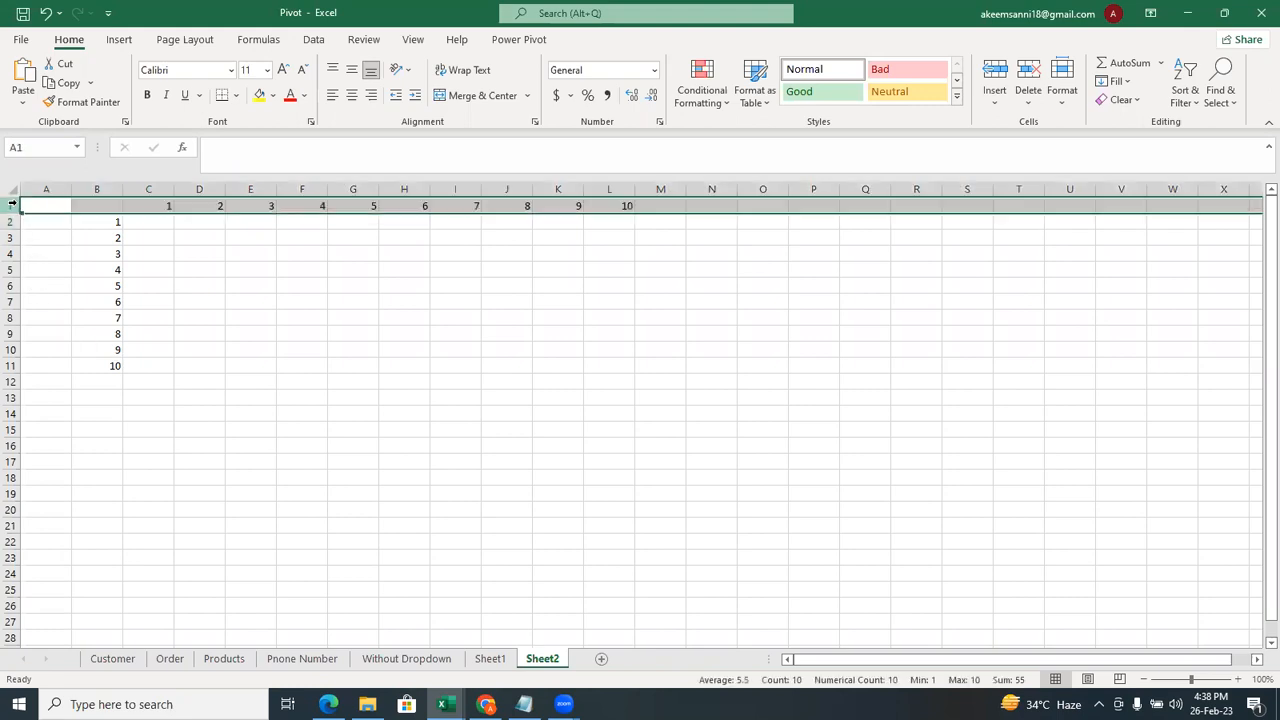
pyautogui.click(97, 190)
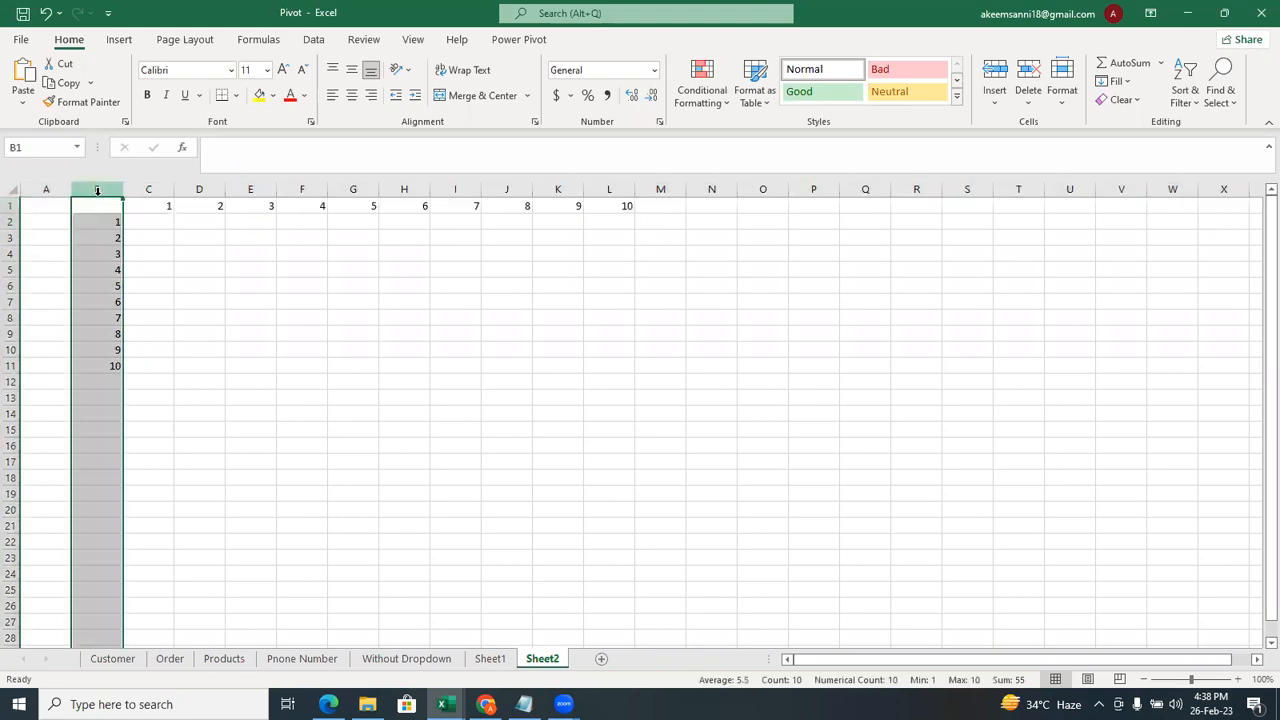
# Enter the relative formula =B2*C1 in C2 and fill it down to C11.
pyautogui.click(154, 220)
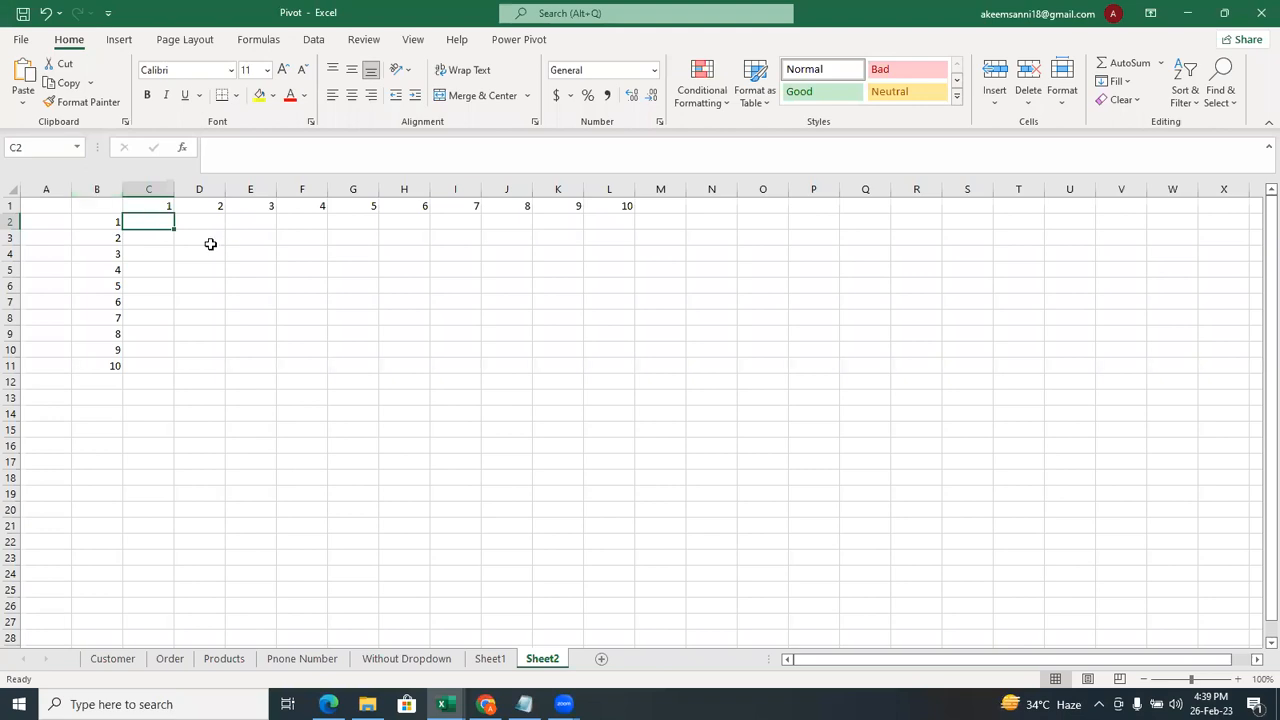
pyautogui.write('=')
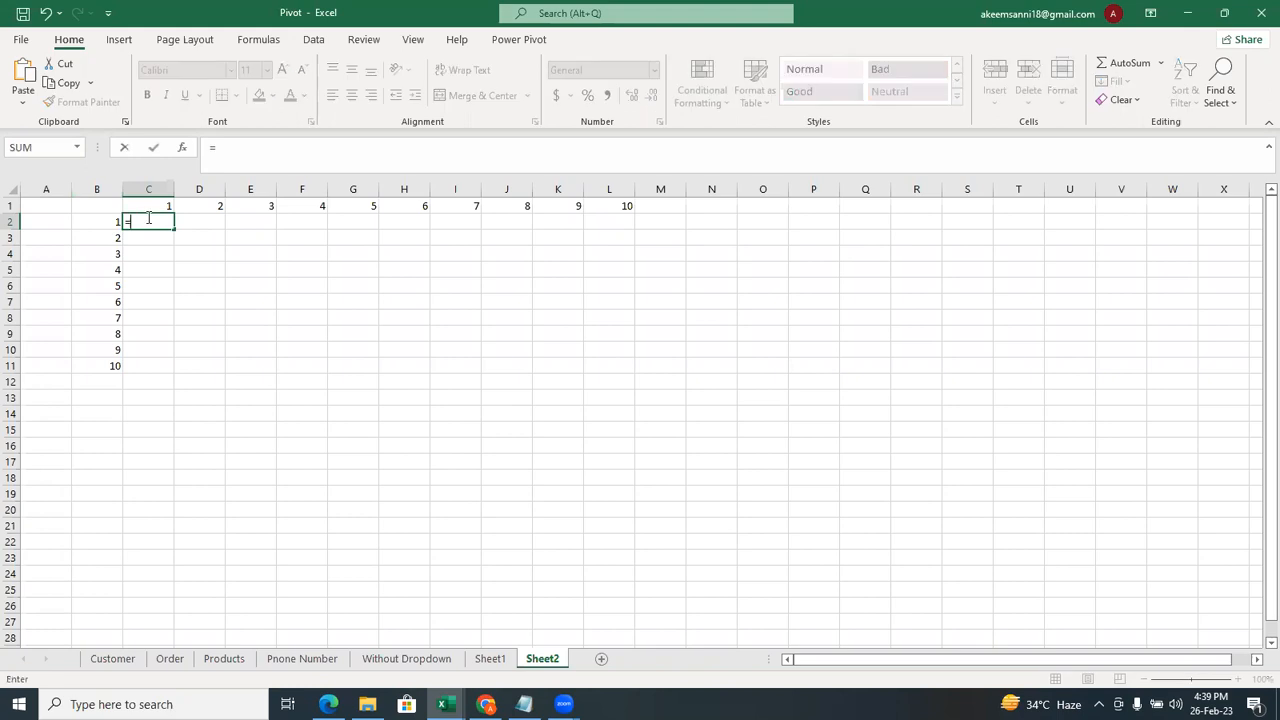
pyautogui.click(101, 223)
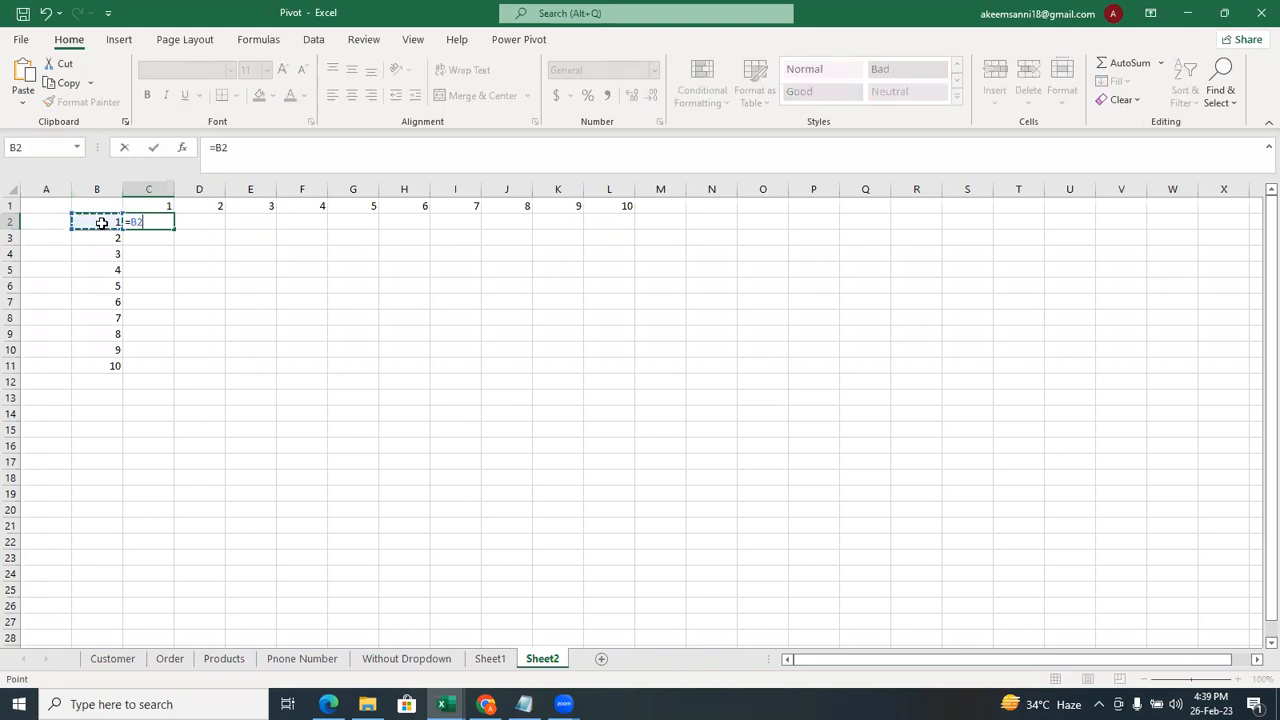
pyautogui.write('*')
pyautogui.click(169, 205)
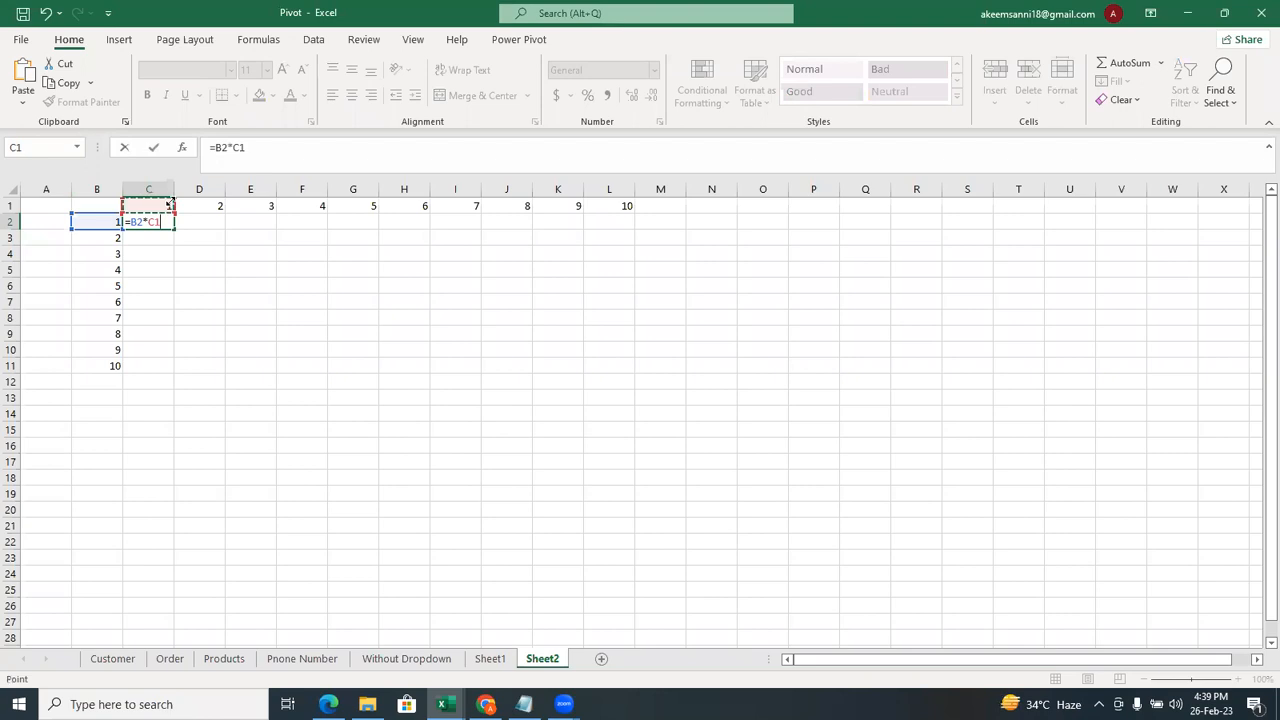
pyautogui.press('Return')
pyautogui.click(167, 222)
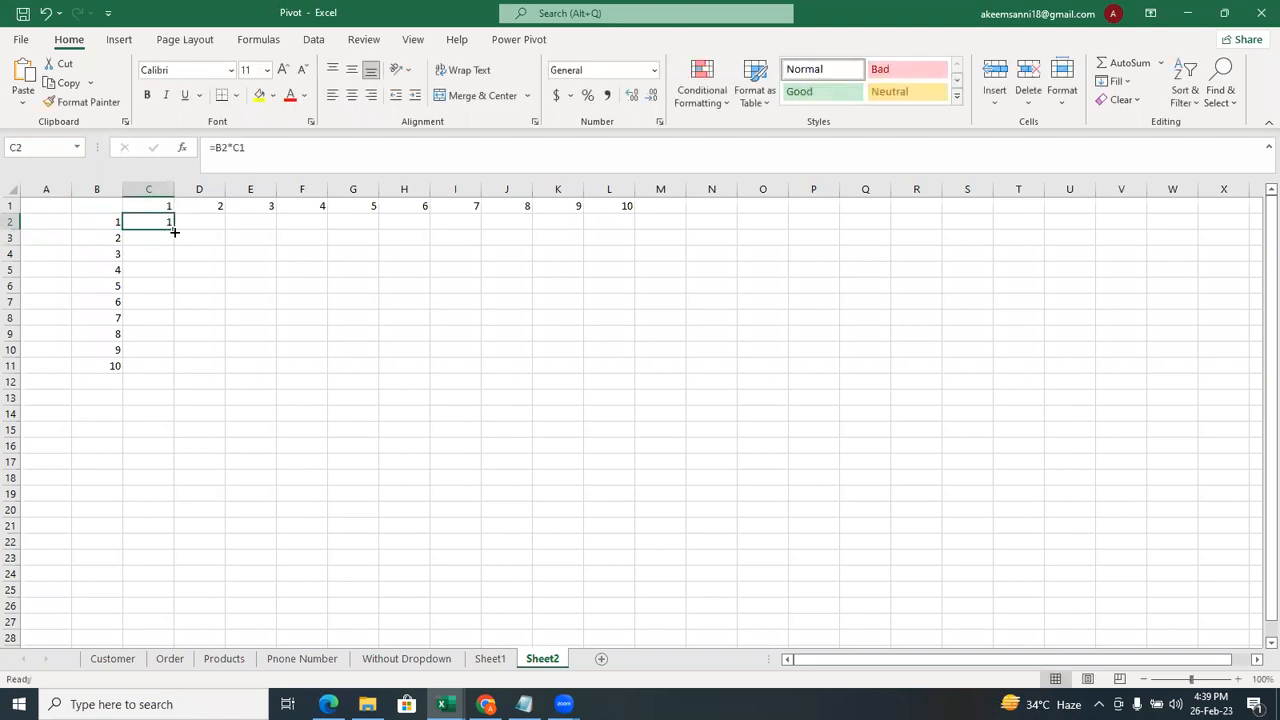
pyautogui.moveTo(173, 231); pyautogui.dragTo(181, 367)
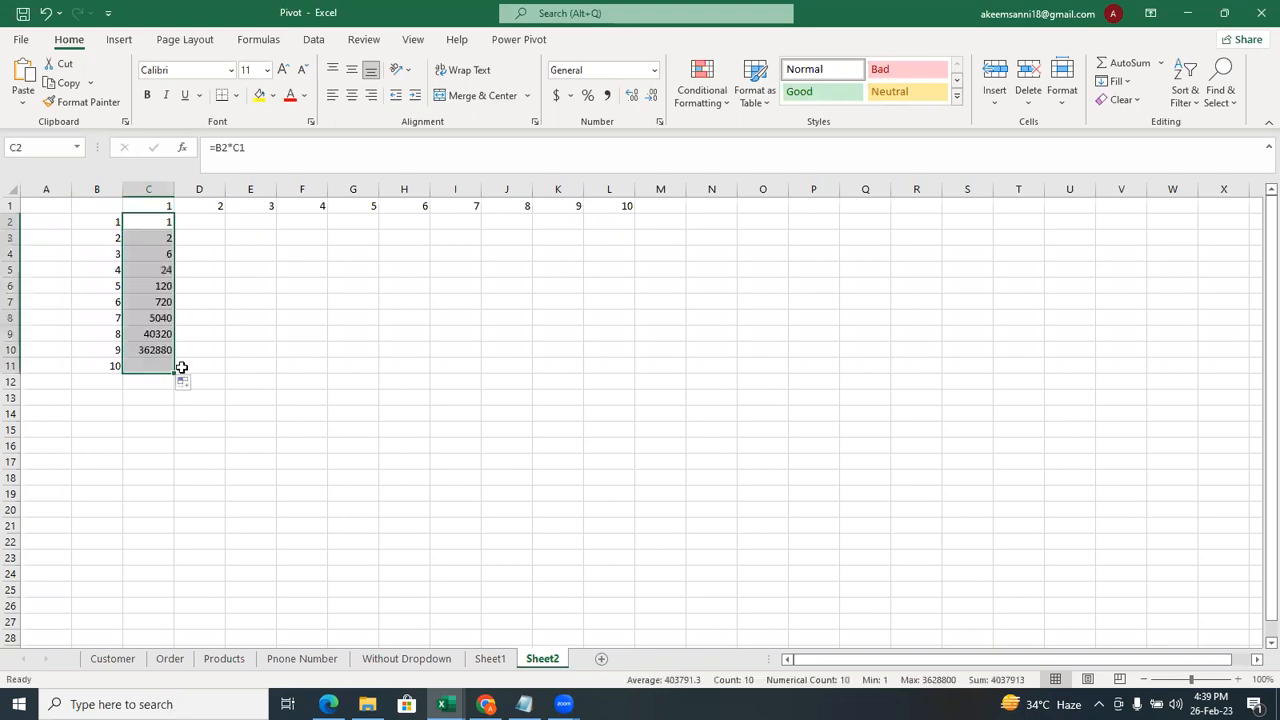
# Inspect the filled formulas in column C from C11 upward to check which cells each one references.
pyautogui.click(201, 366)
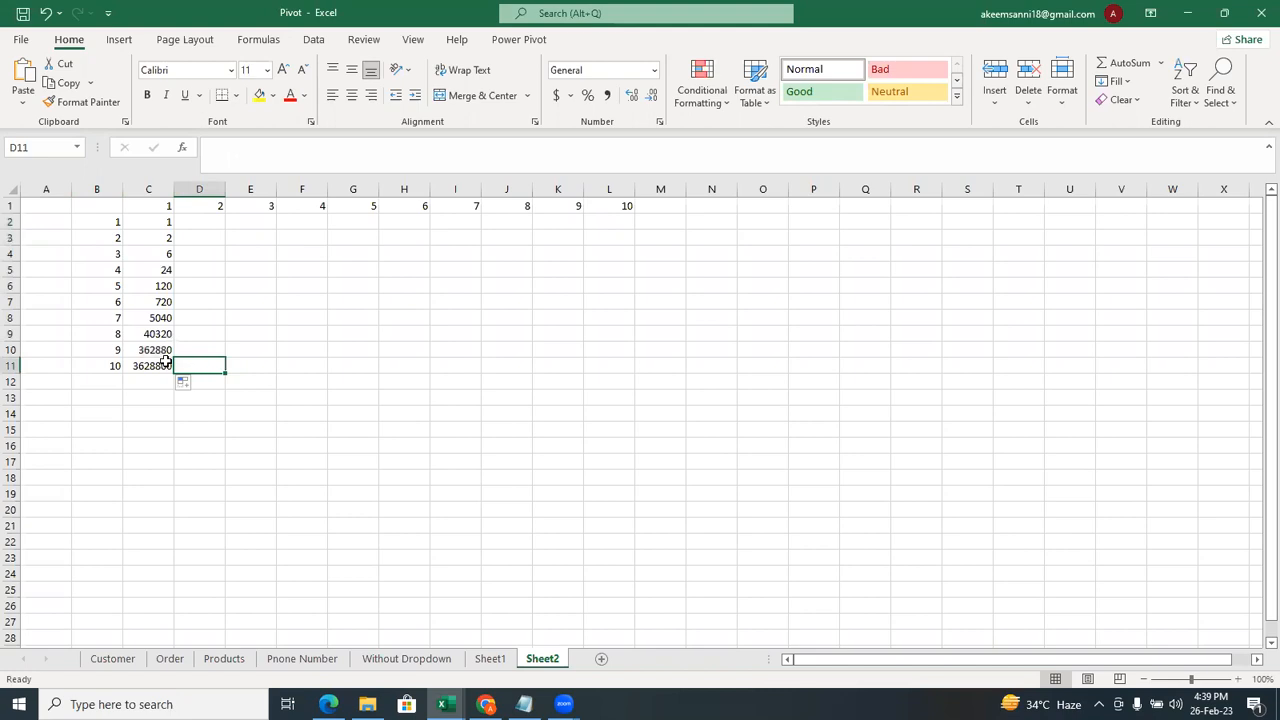
pyautogui.click(160, 366)
pyautogui.click(157, 350)
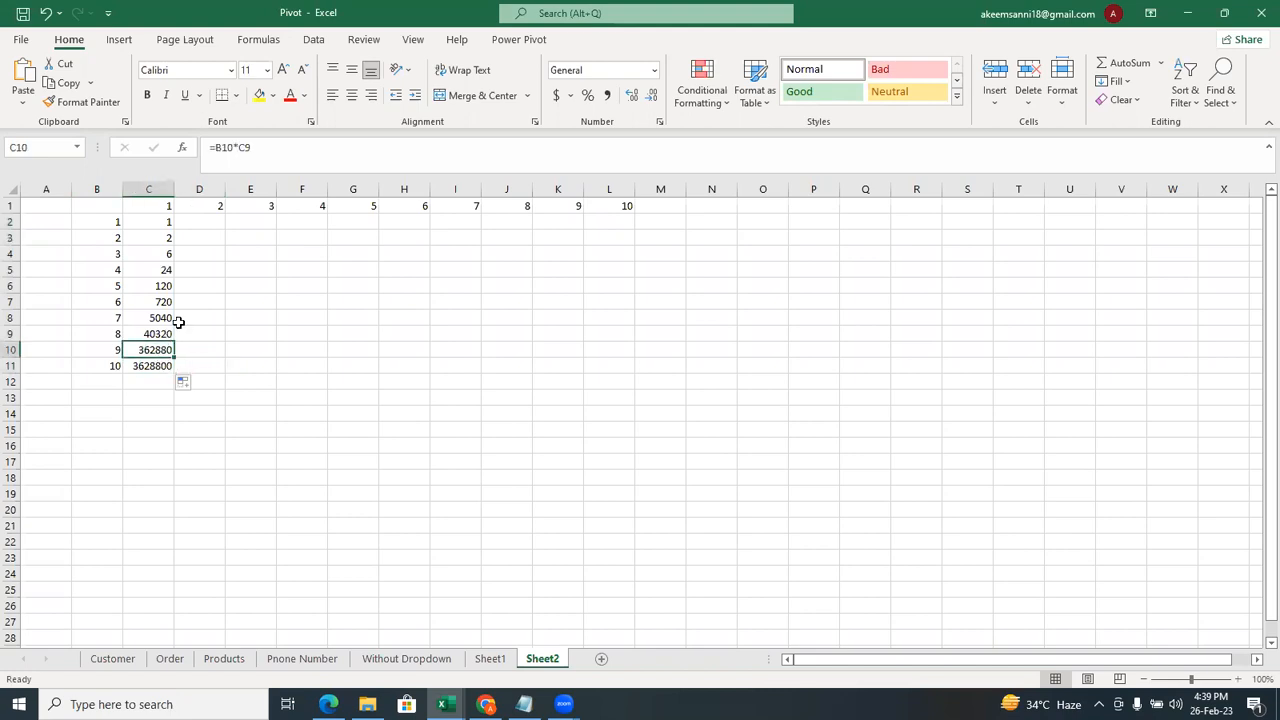
pyautogui.click(162, 333)
pyautogui.click(163, 317)
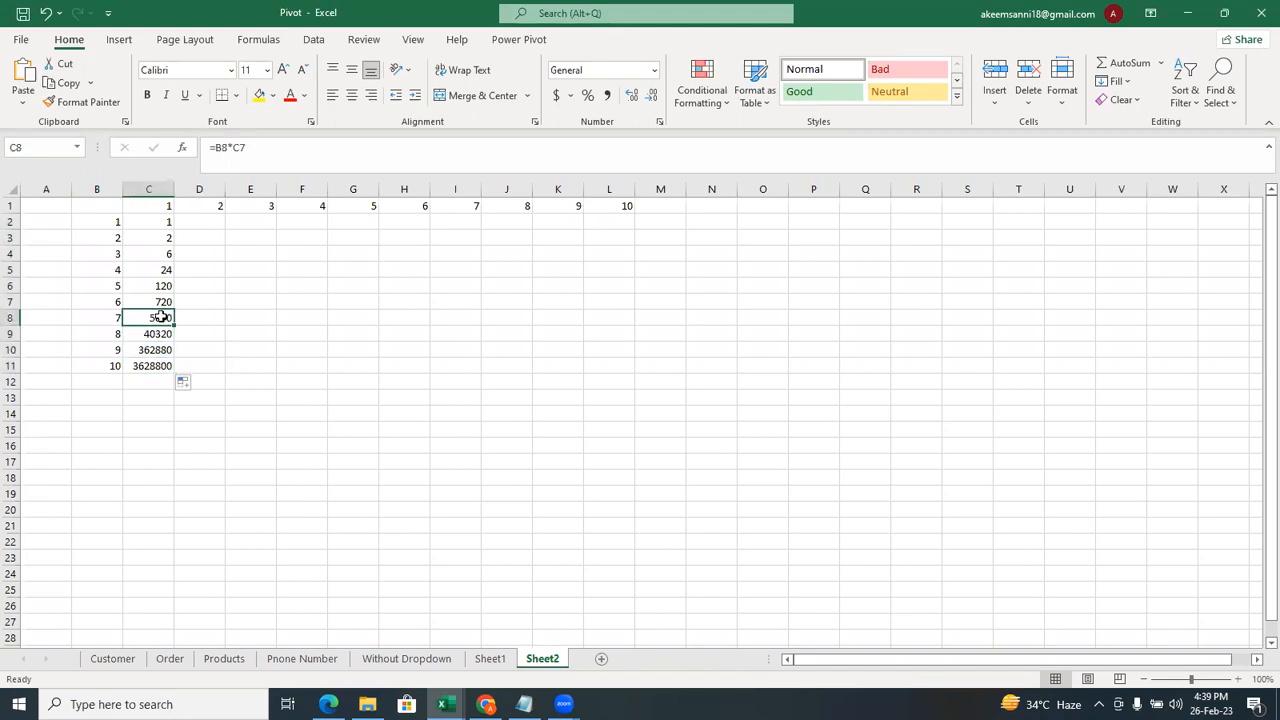
pyautogui.moveTo(163, 301); pyautogui.dragTo(165, 272)
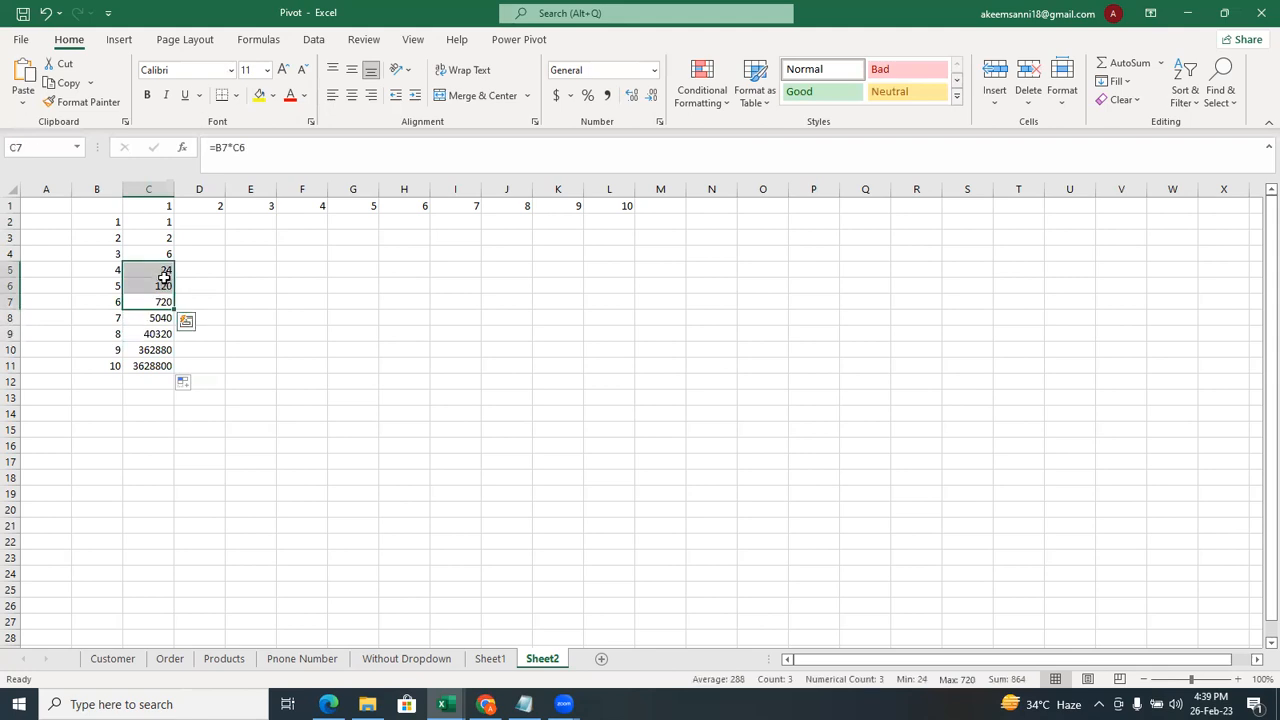
# Inspect the formulas in C2 through C6 to trace which cells each one multiplies.
pyautogui.click(165, 257)
pyautogui.click(169, 235)
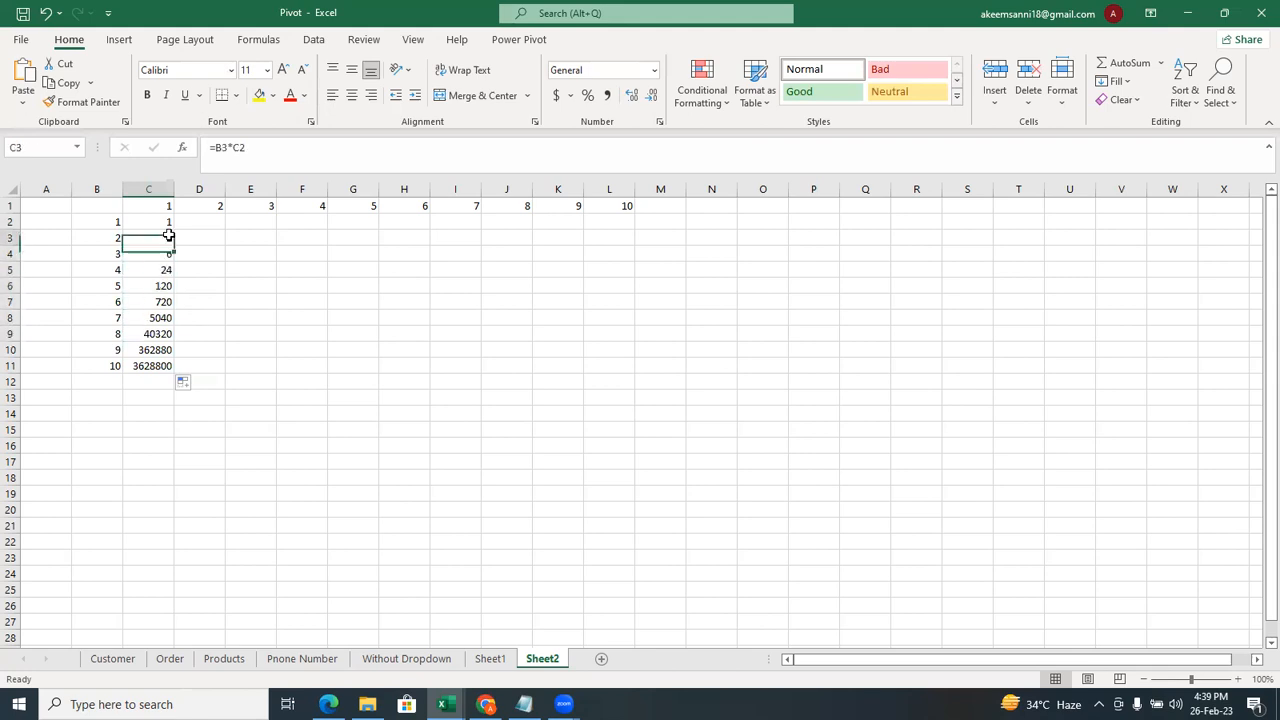
pyautogui.click(164, 223)
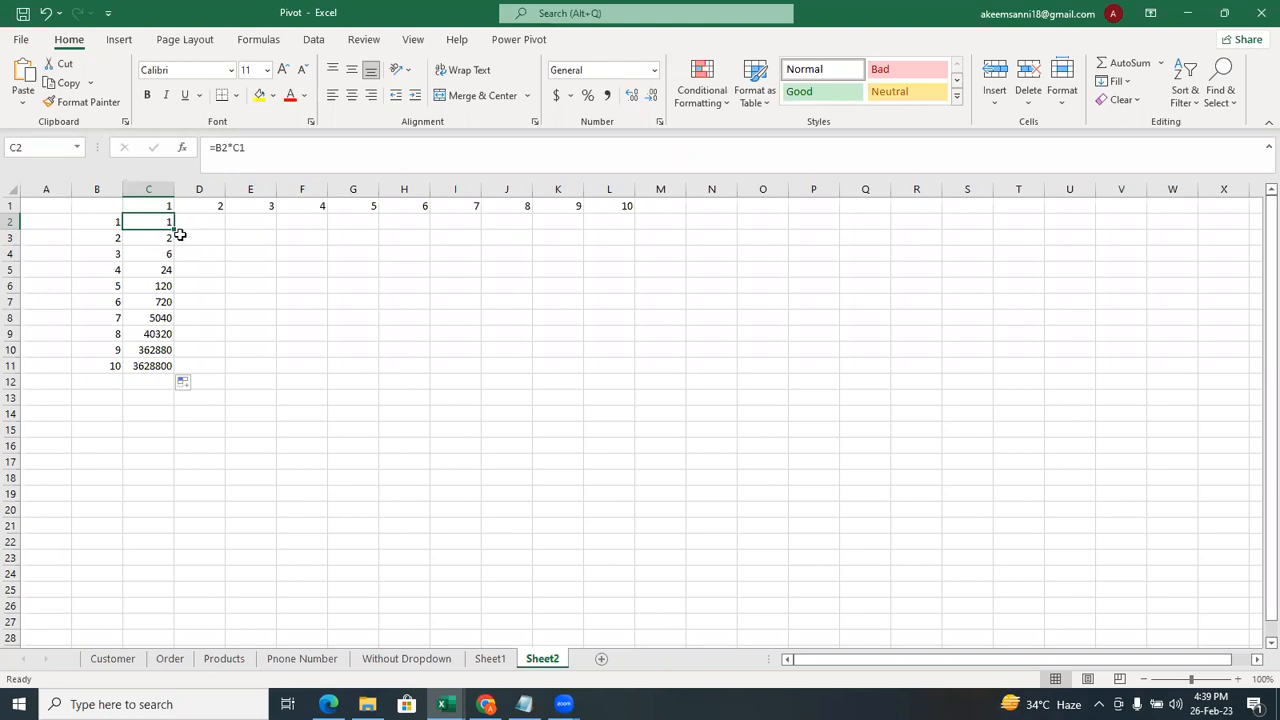
pyautogui.click(165, 238)
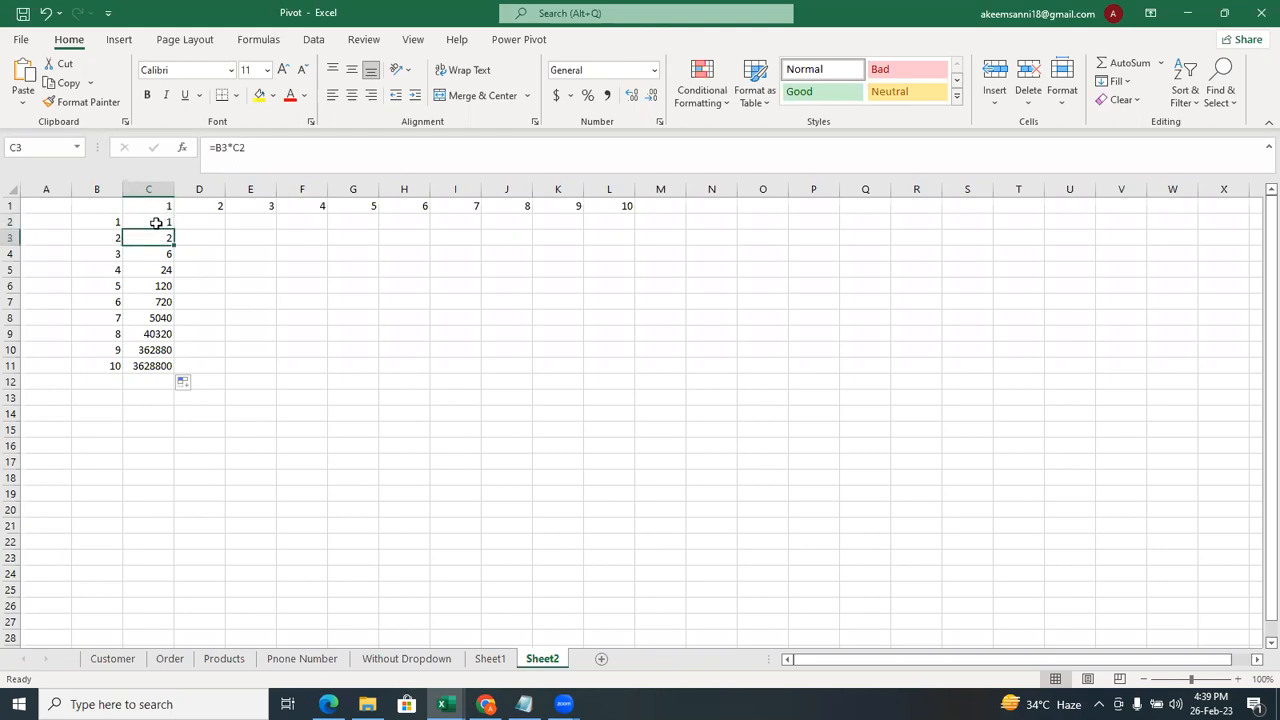
pyautogui.click(160, 257)
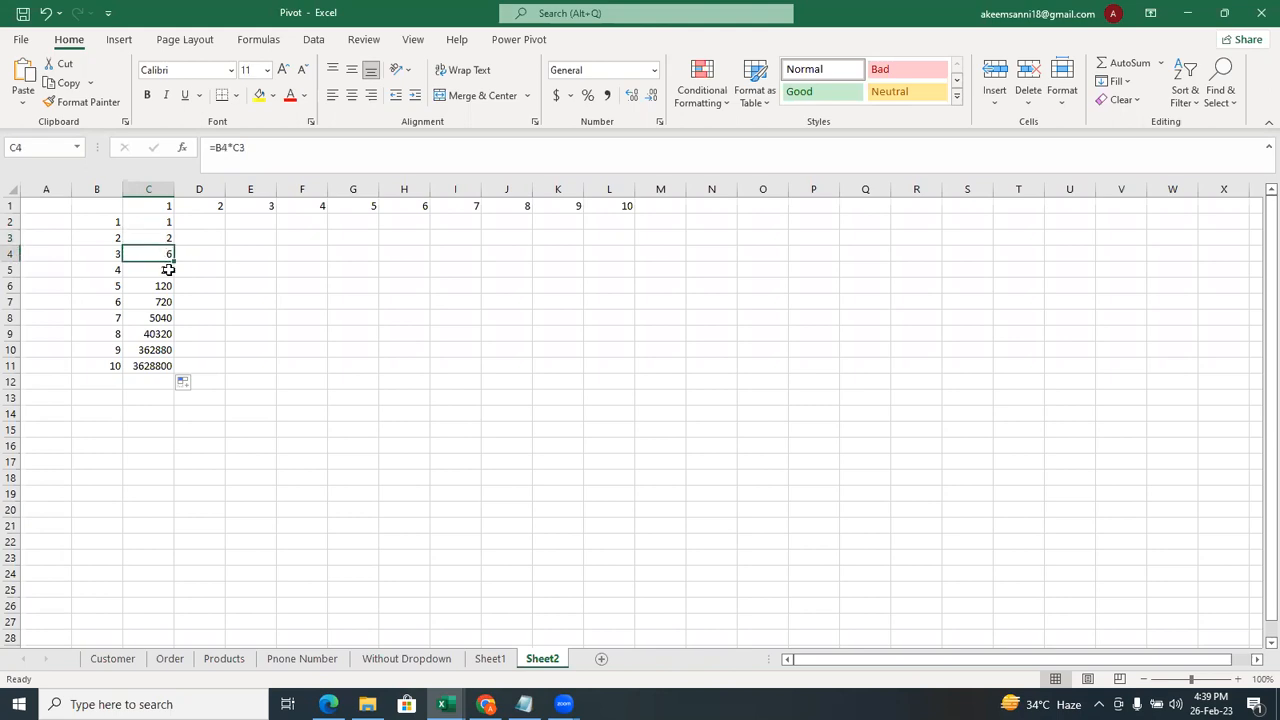
pyautogui.click(166, 270)
pyautogui.click(166, 289)
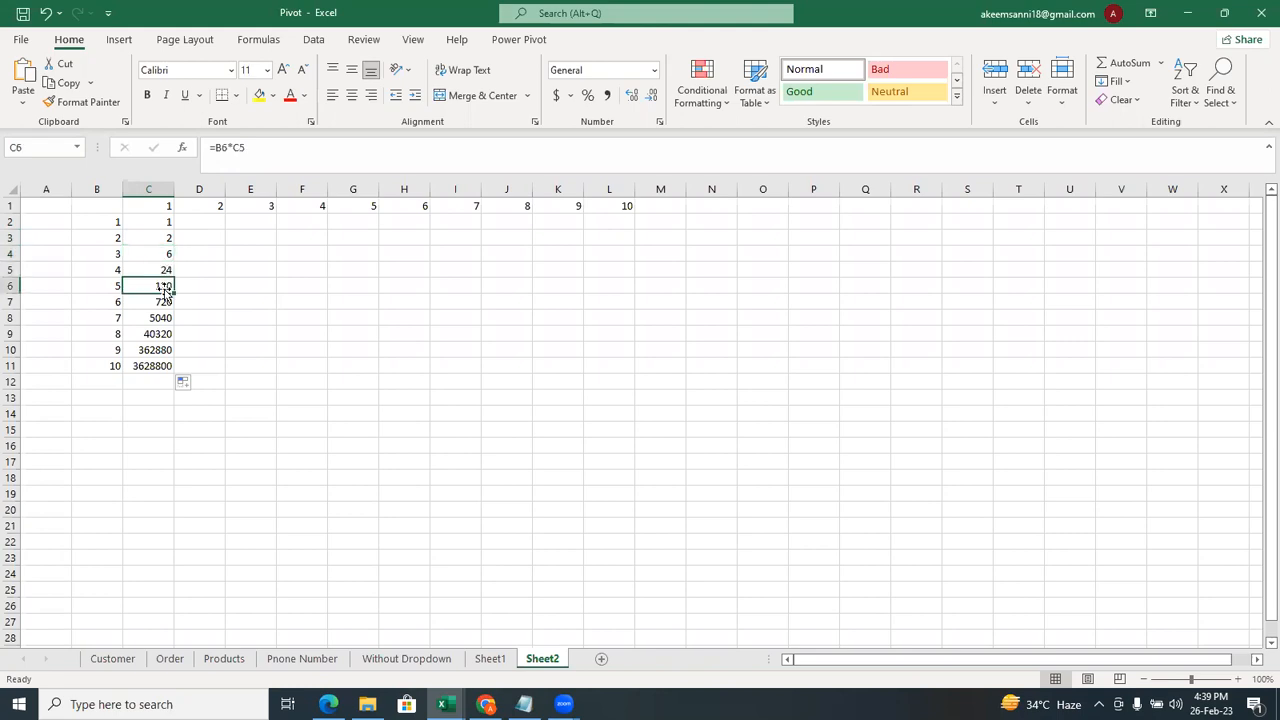
# Undo the fill in column C and change the formula in C2 to =$B2*C$1 with mixed references.
pyautogui.hotkey('ctrl', 'z')
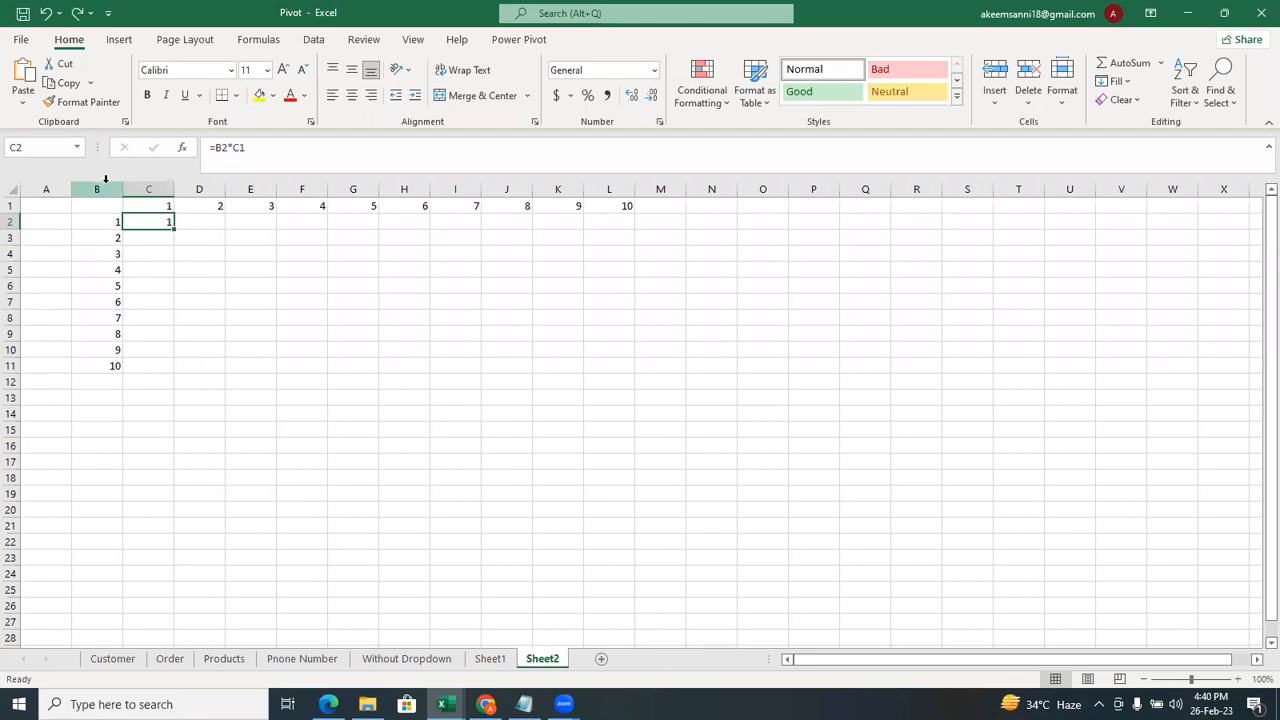
pyautogui.moveTo(99, 366); pyautogui.dragTo(99, 430)
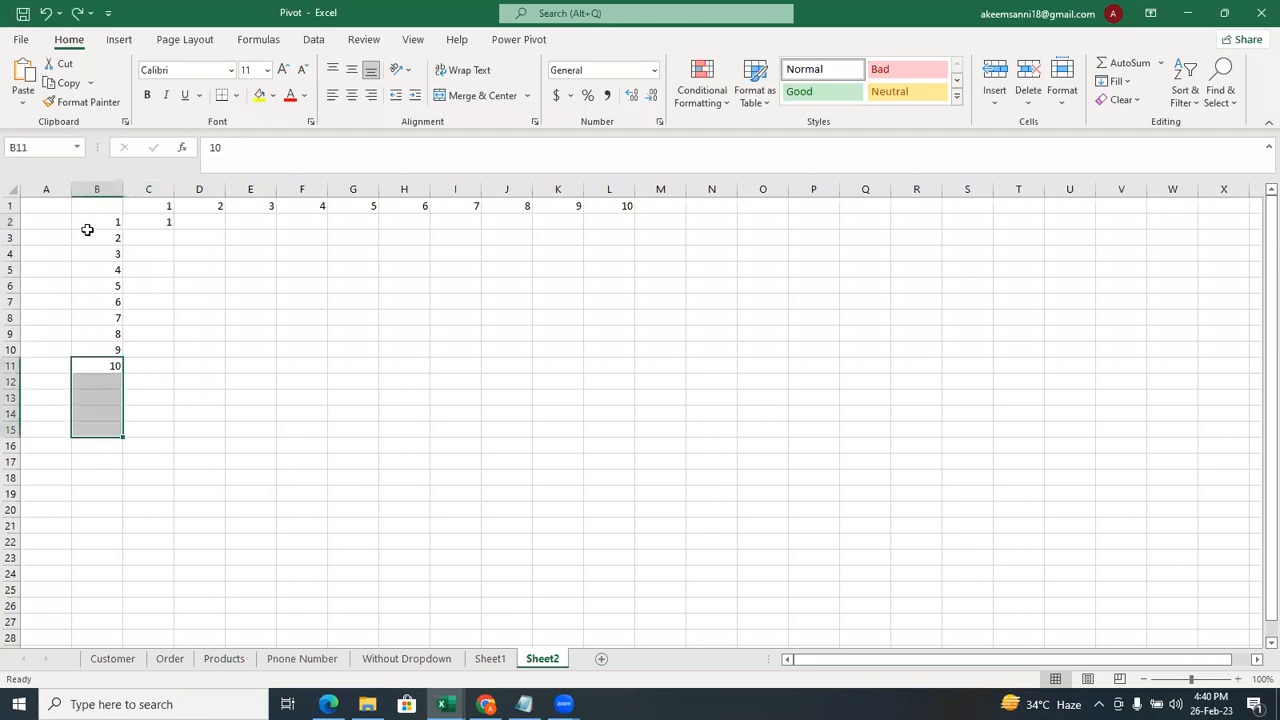
pyautogui.click(161, 219)
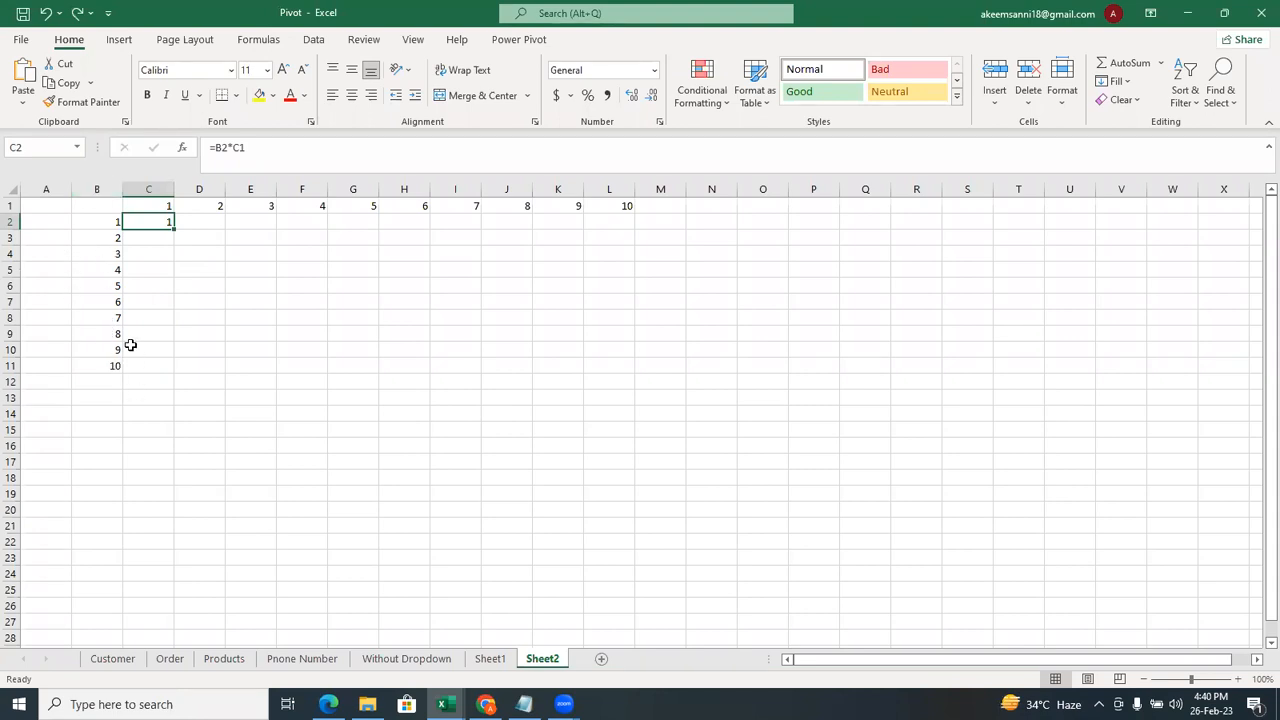
pyautogui.click(215, 149)
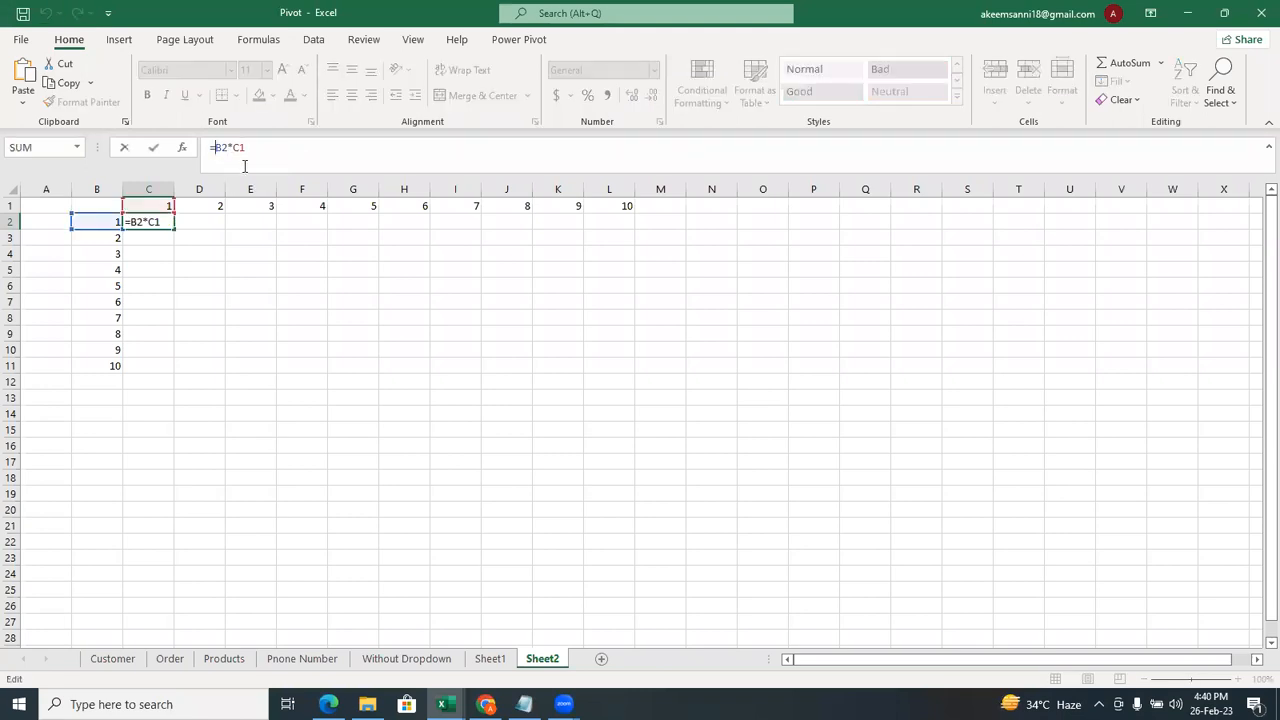
pyautogui.write('$')
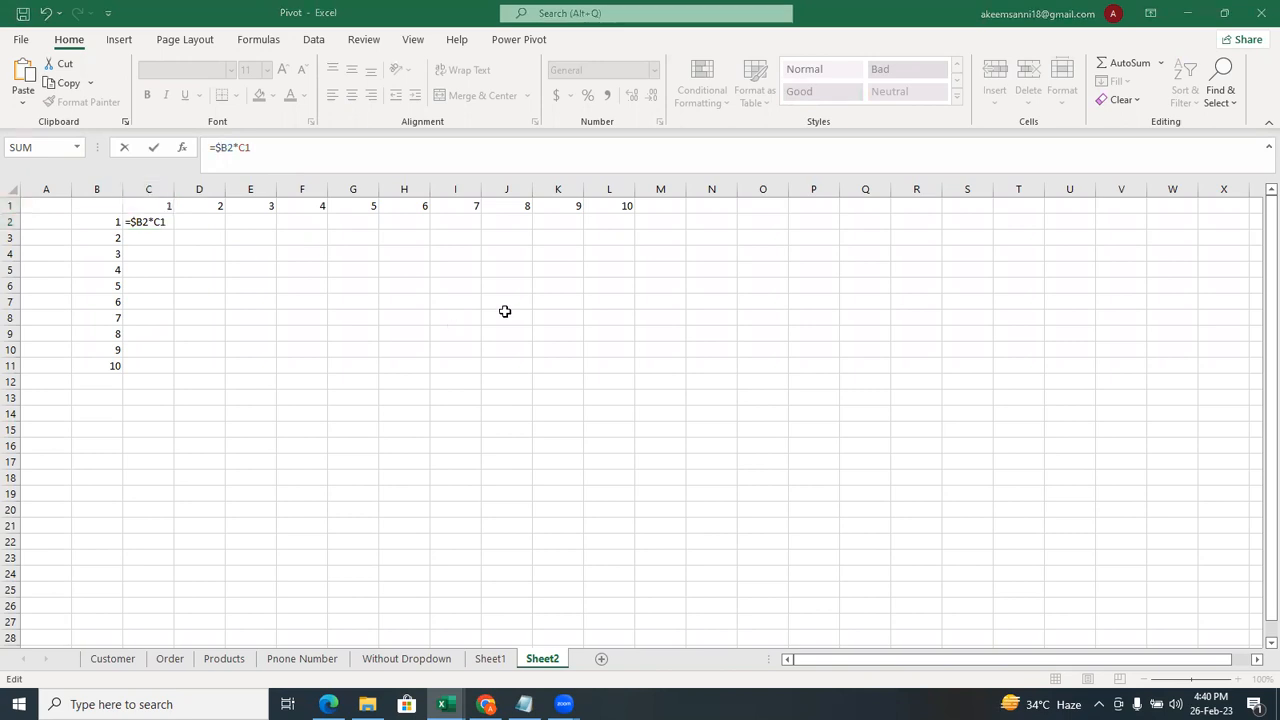
pyautogui.click(12, 207)
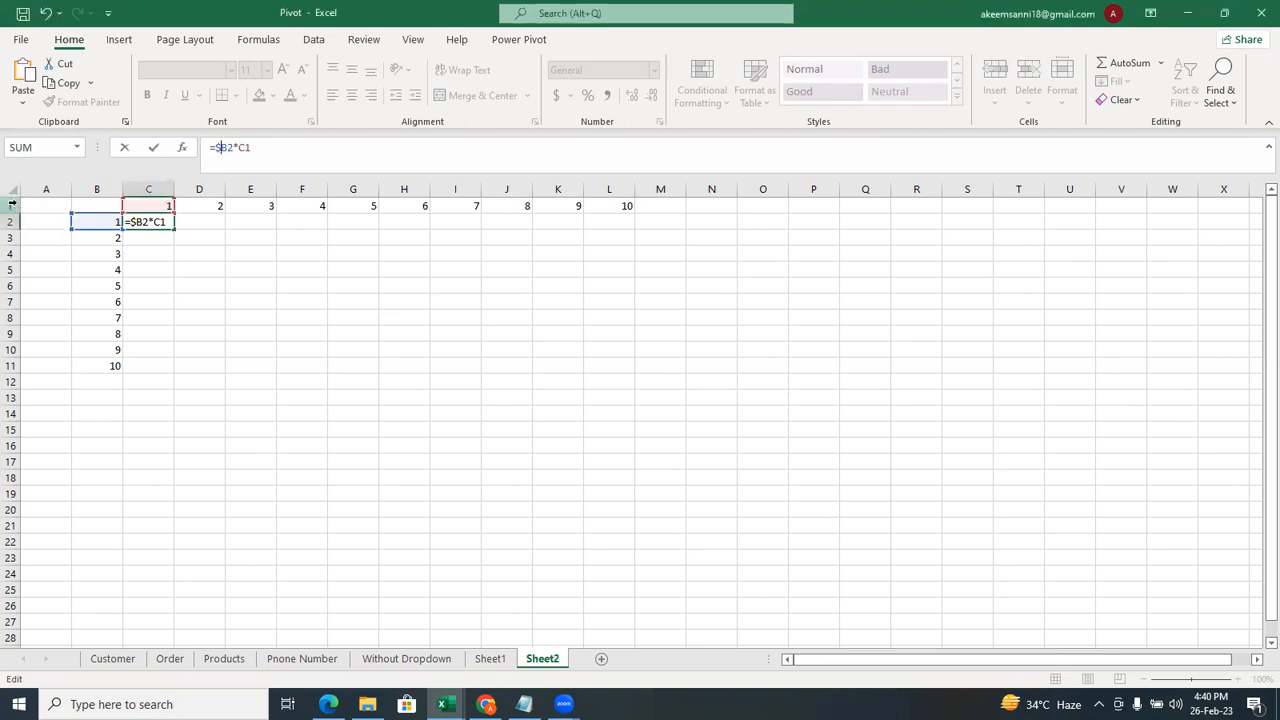
pyautogui.click(246, 149)
pyautogui.write('$')
pyautogui.press('Return')
# Fill the formula in C2 down to row 11 and across to column L to complete the multiplication table.
pyautogui.click(163, 218)
pyautogui.doubleClick(174, 229)
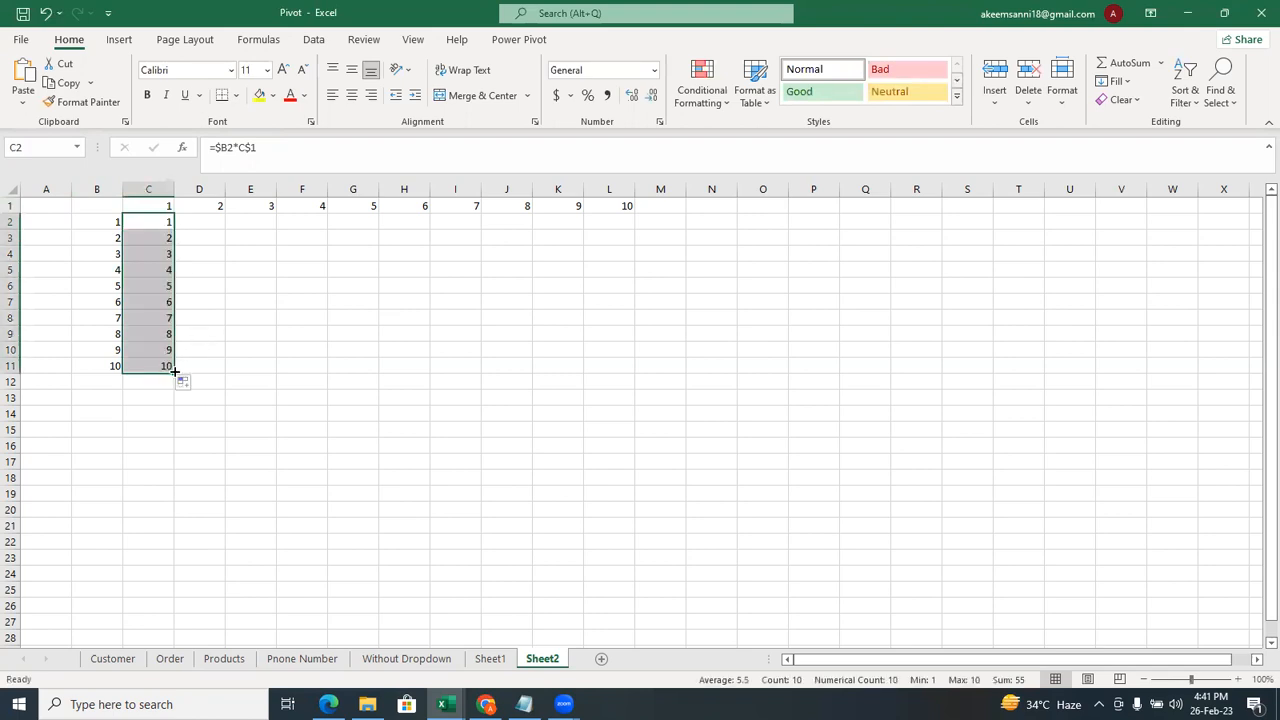
pyautogui.moveTo(174, 372); pyautogui.dragTo(649, 320)
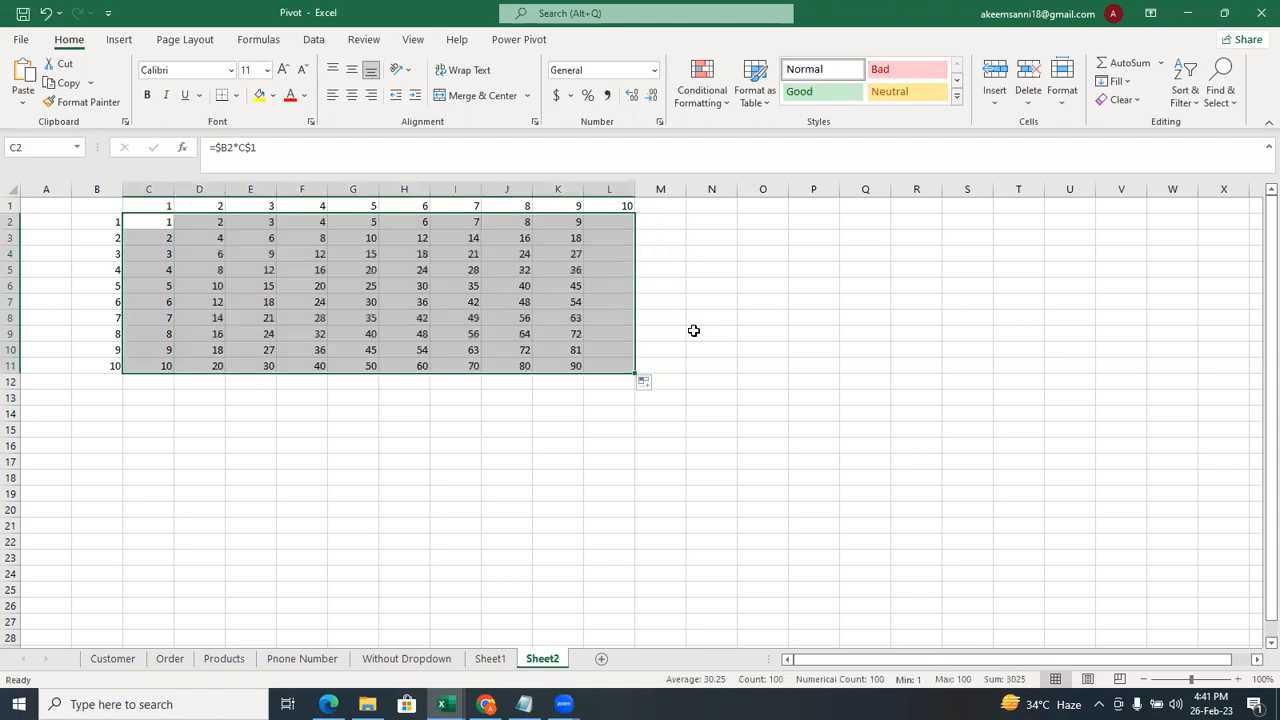
pyautogui.click(703, 331)
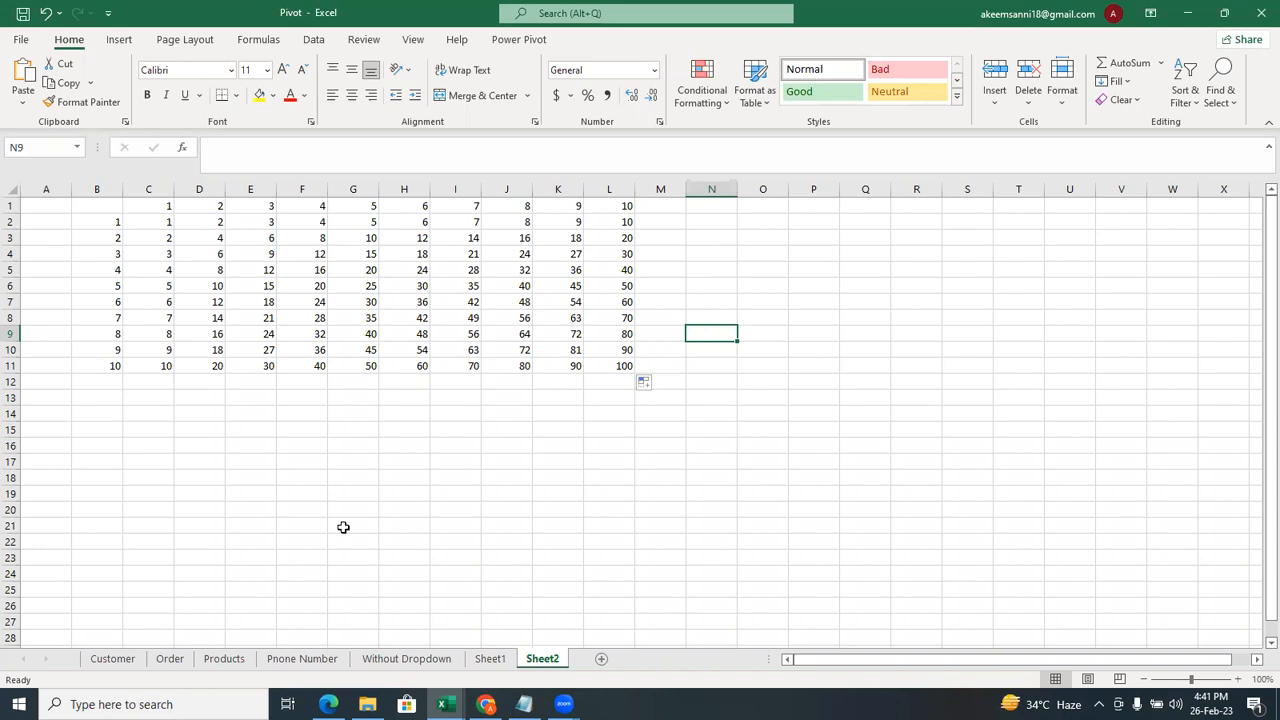
pyautogui.click(170, 659)
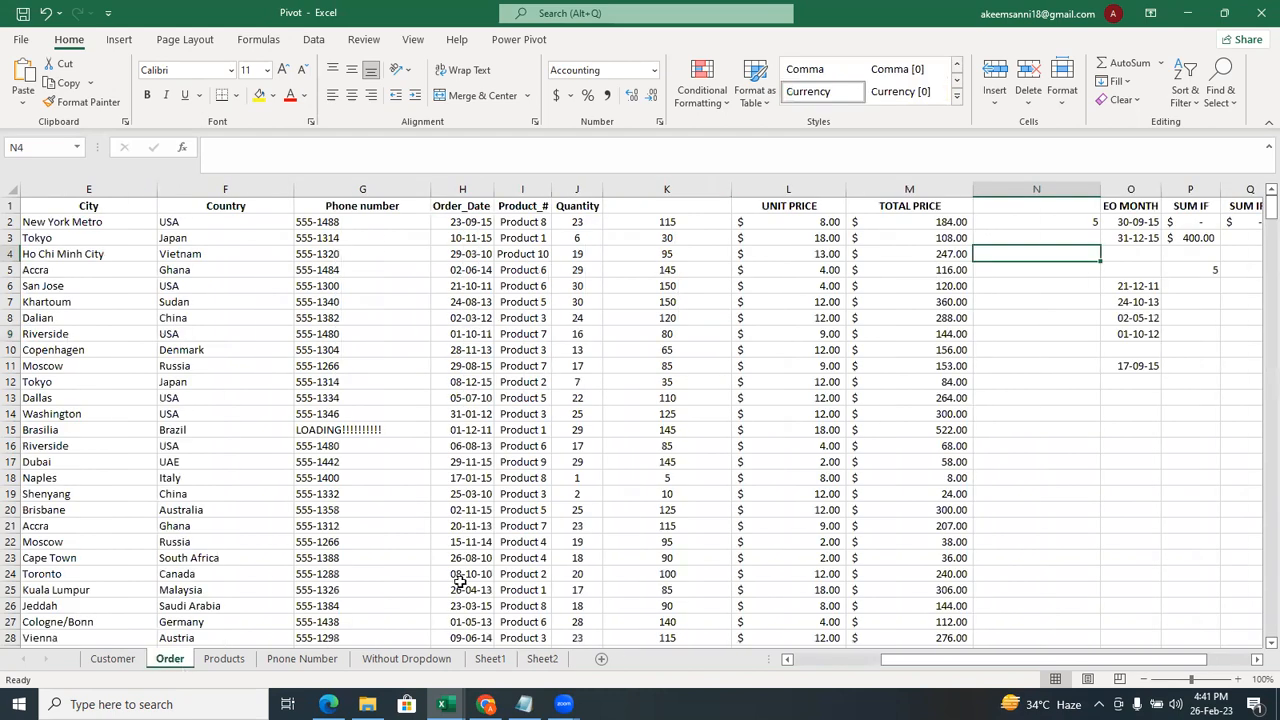
pyautogui.click(669, 180)
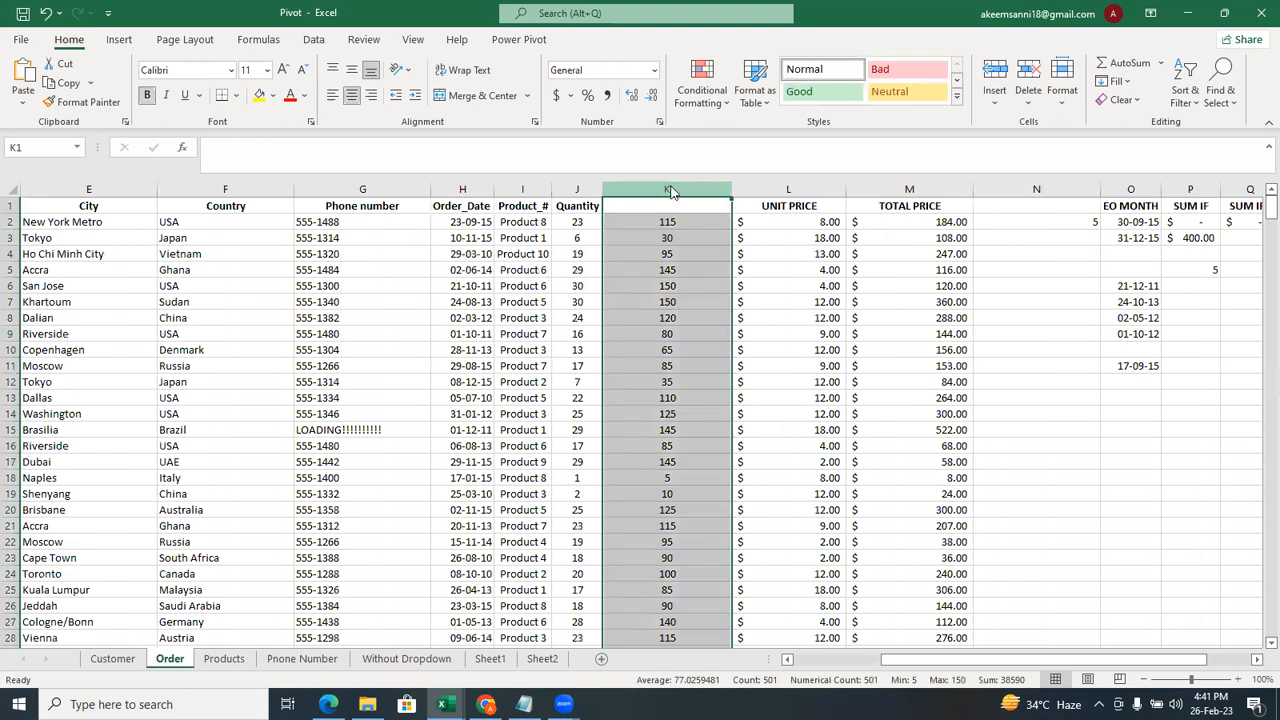
pyautogui.rightClick(669, 184)
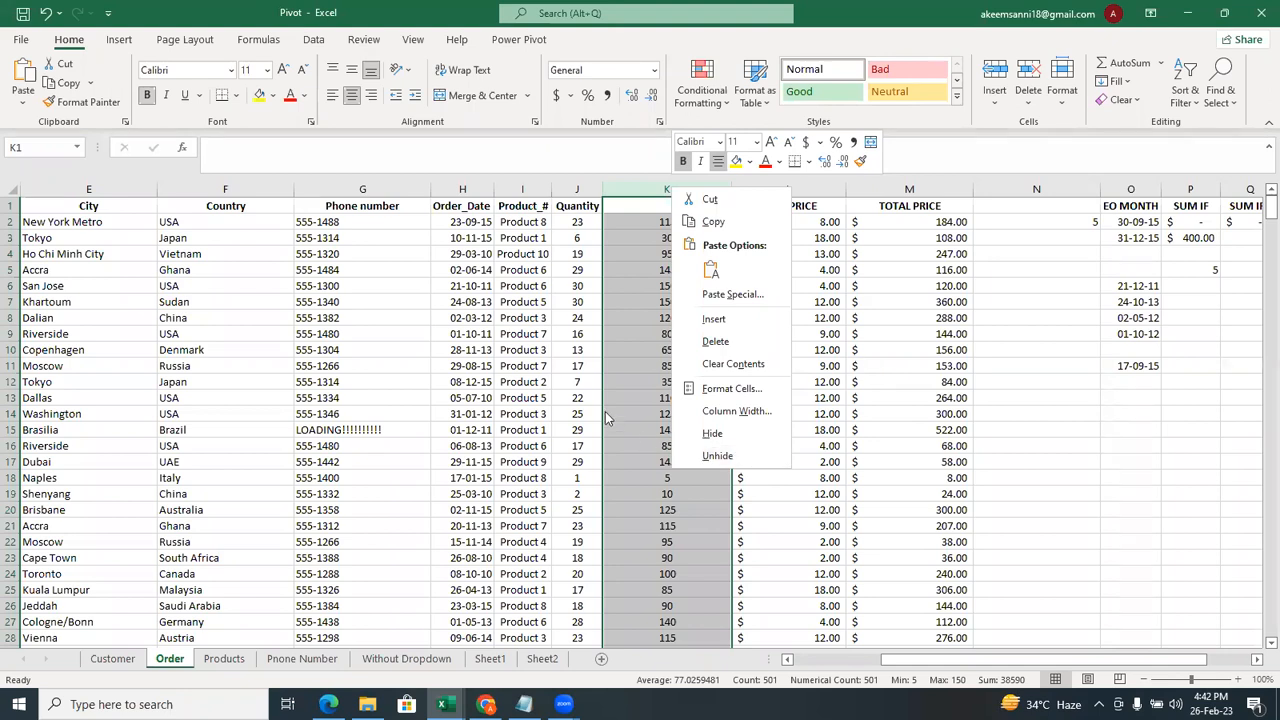
pyautogui.click(663, 397)
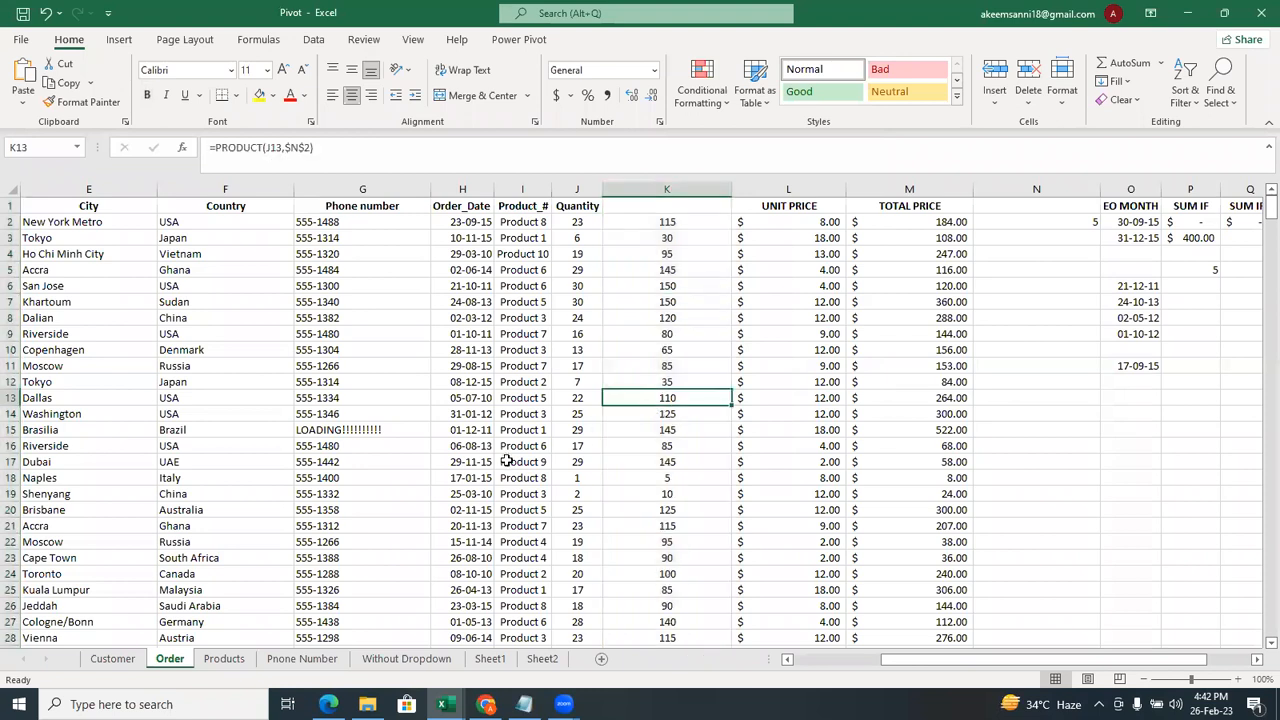
# Return to Sheet2 and review the mixed-reference formula in C2.
pyautogui.click(542, 659)
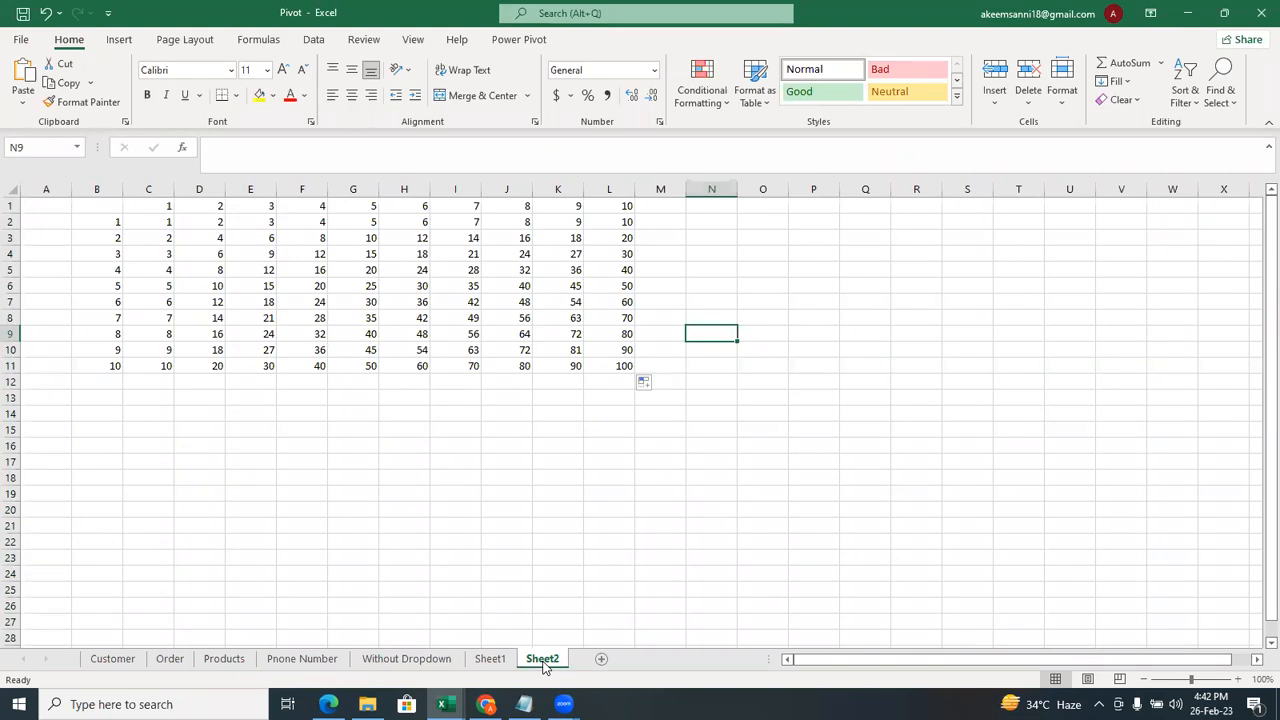
pyautogui.click(149, 221)
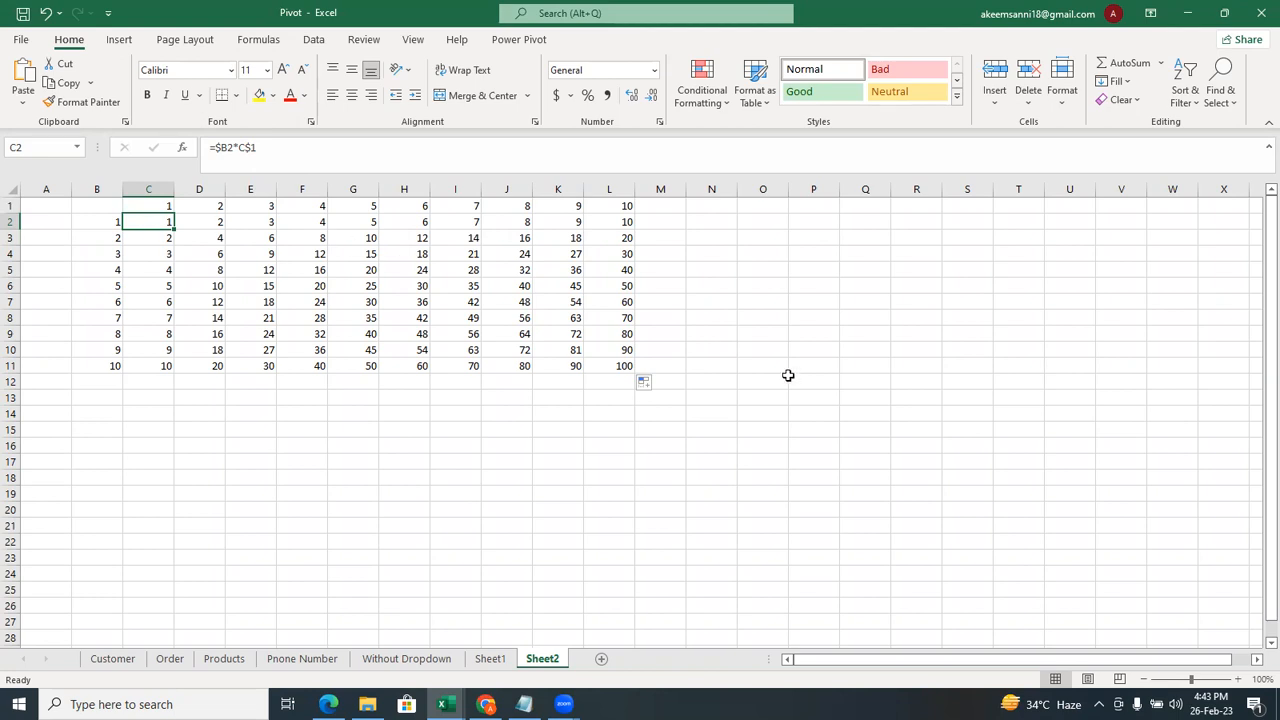
pyautogui.hotkey('alt', 'Tab')
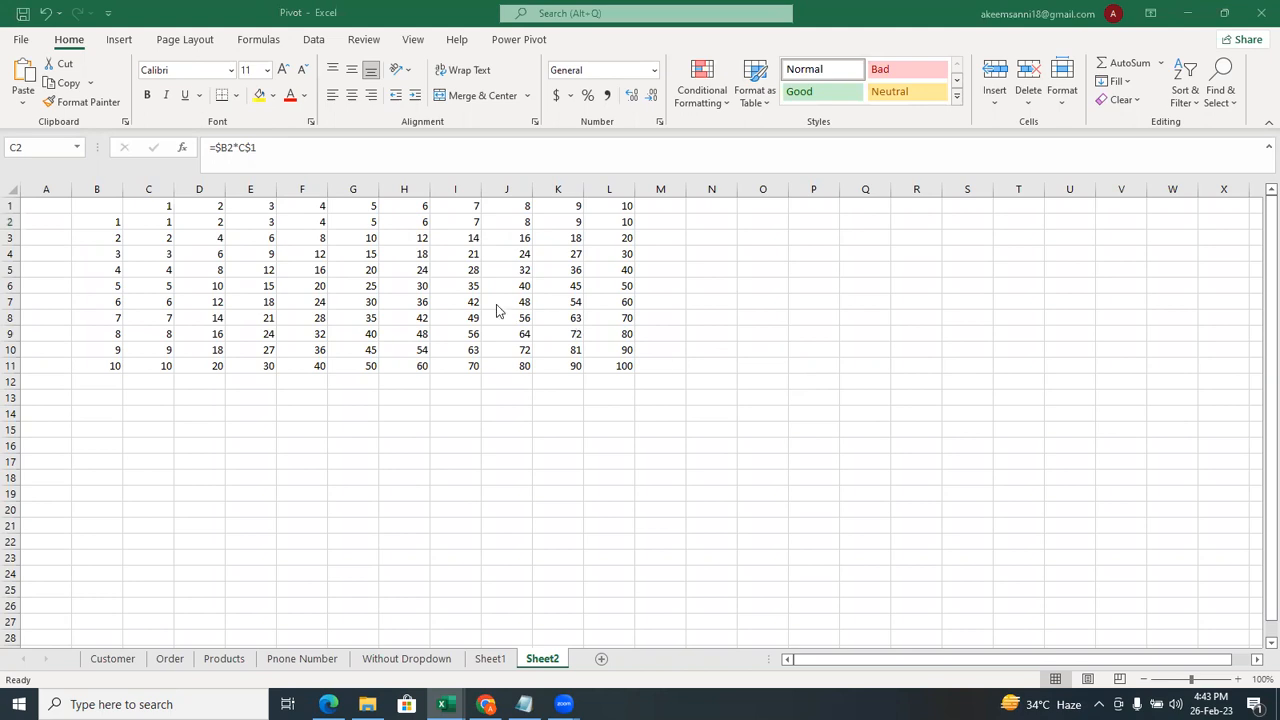
pyautogui.hotkey('alt', 'Tab')
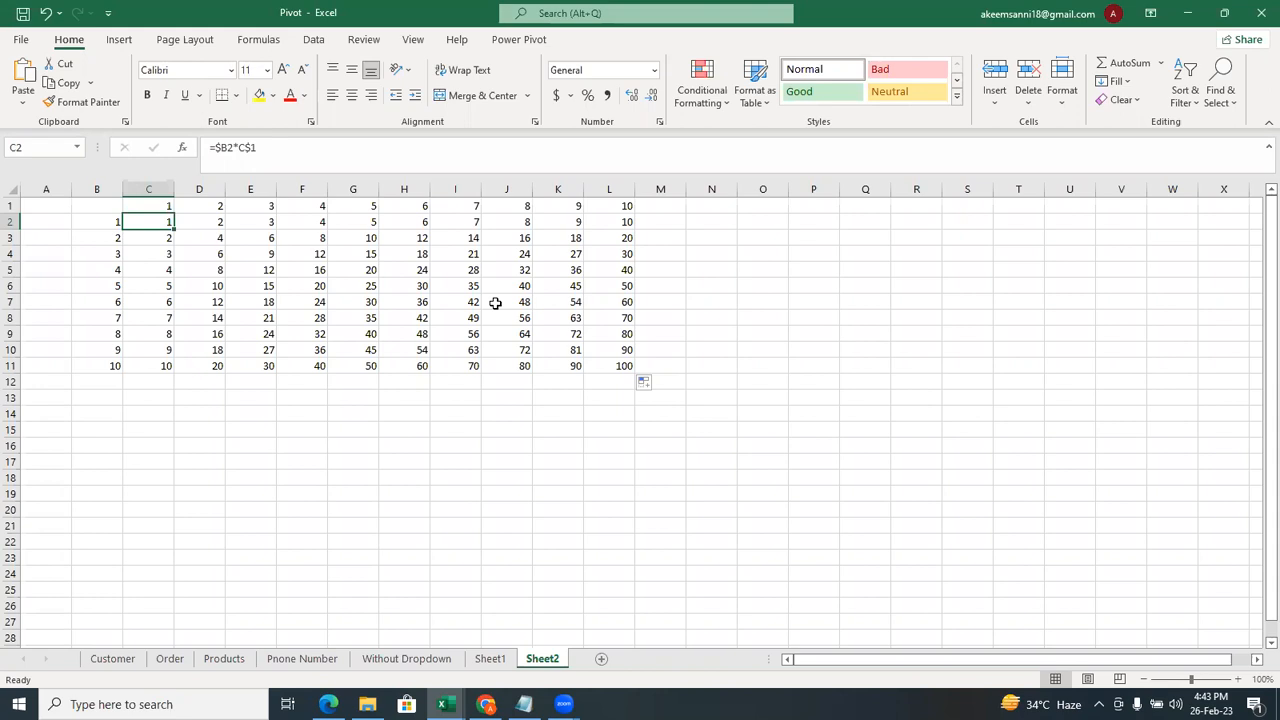
# Clear the contents of column K on the Order sheet.
pyautogui.click(171, 659)
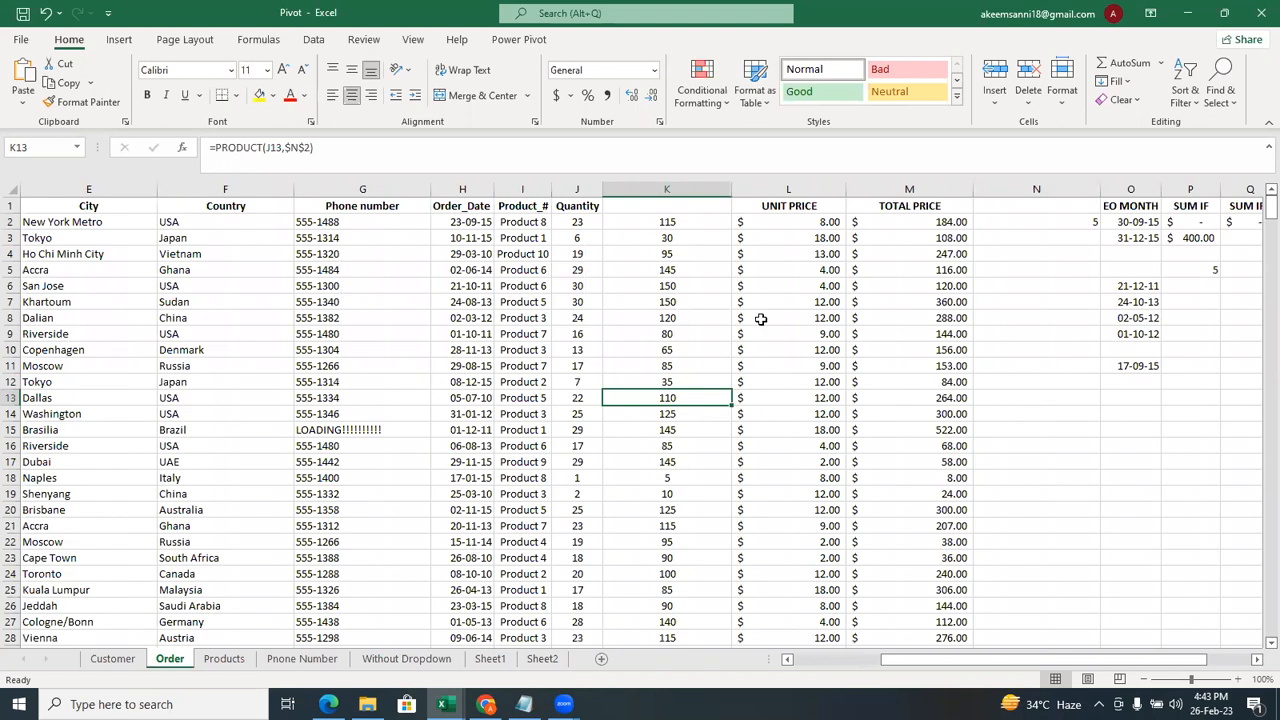
pyautogui.click(692, 191)
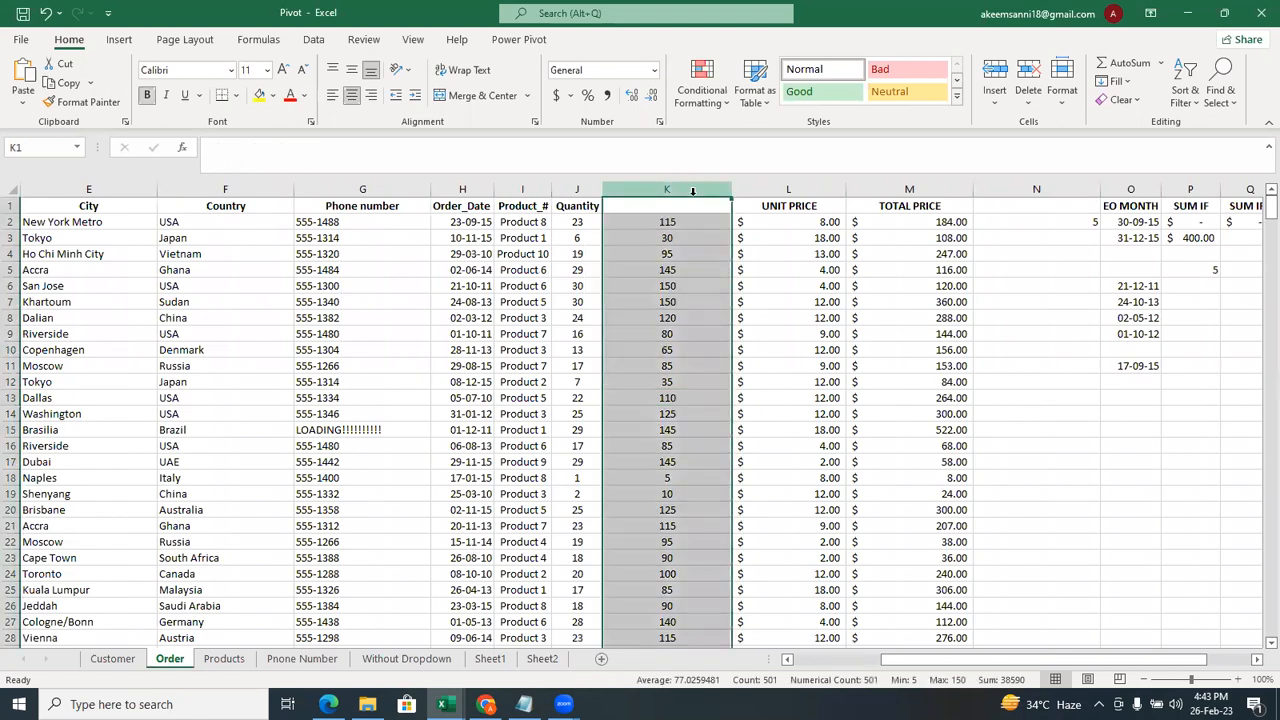
pyautogui.rightClick(692, 191)
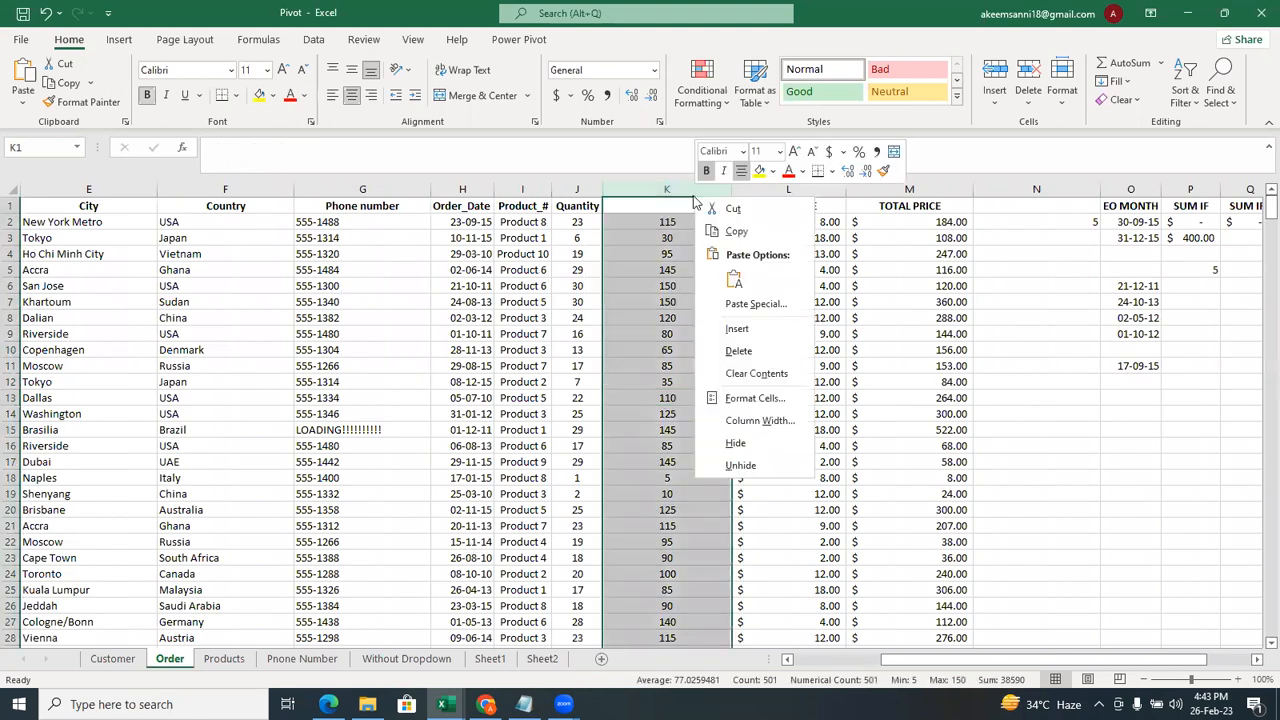
pyautogui.click(771, 380)
# Enter the heading IF in K1.
pyautogui.click(643, 213)
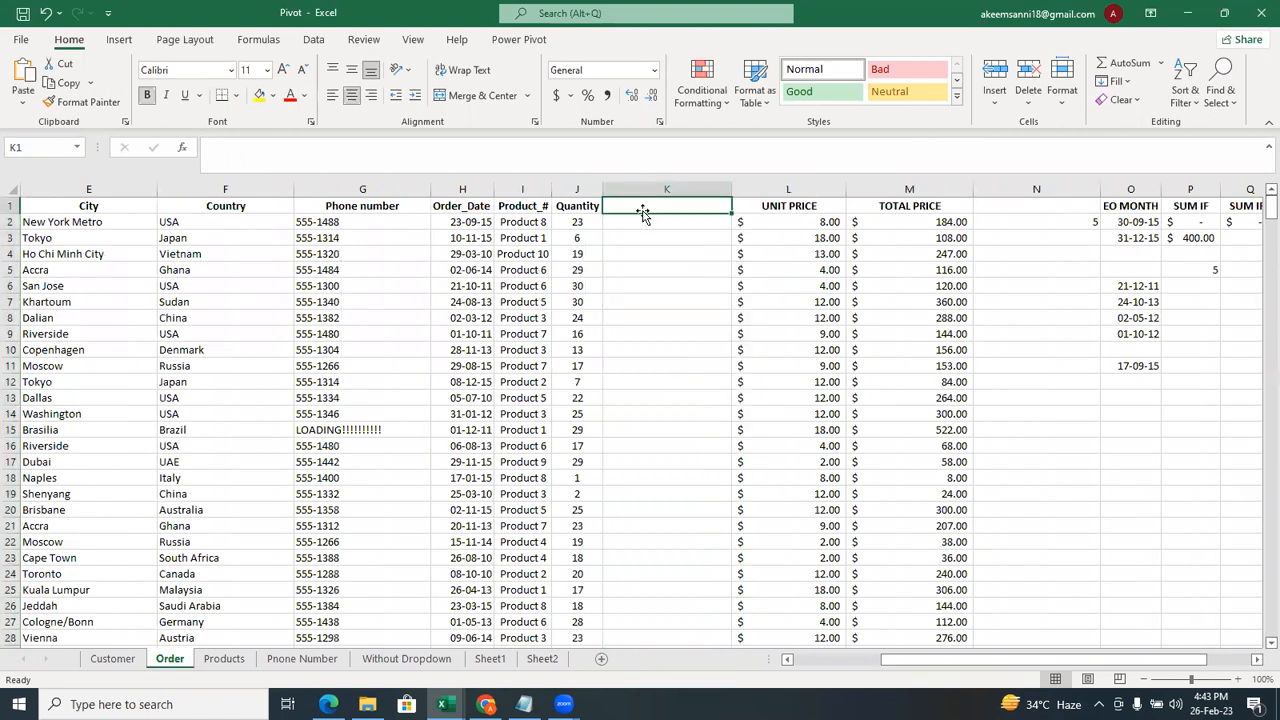
pyautogui.write('IF')
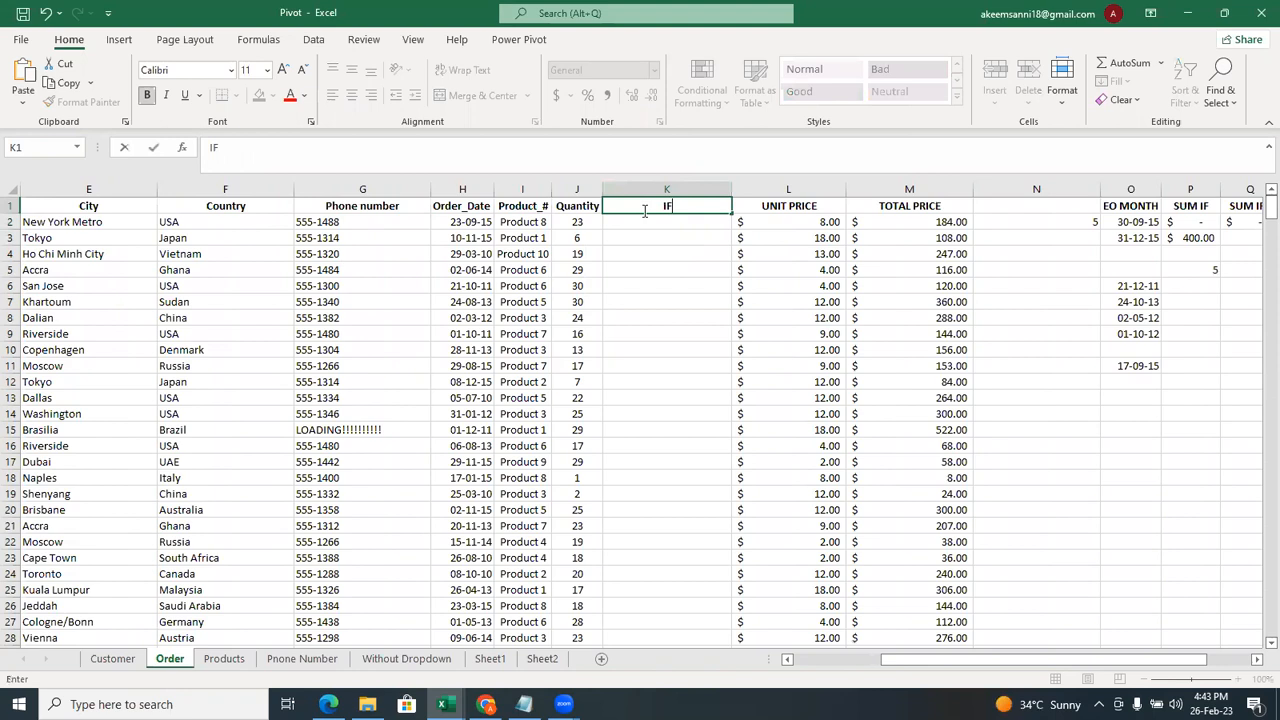
pyautogui.press('Return')
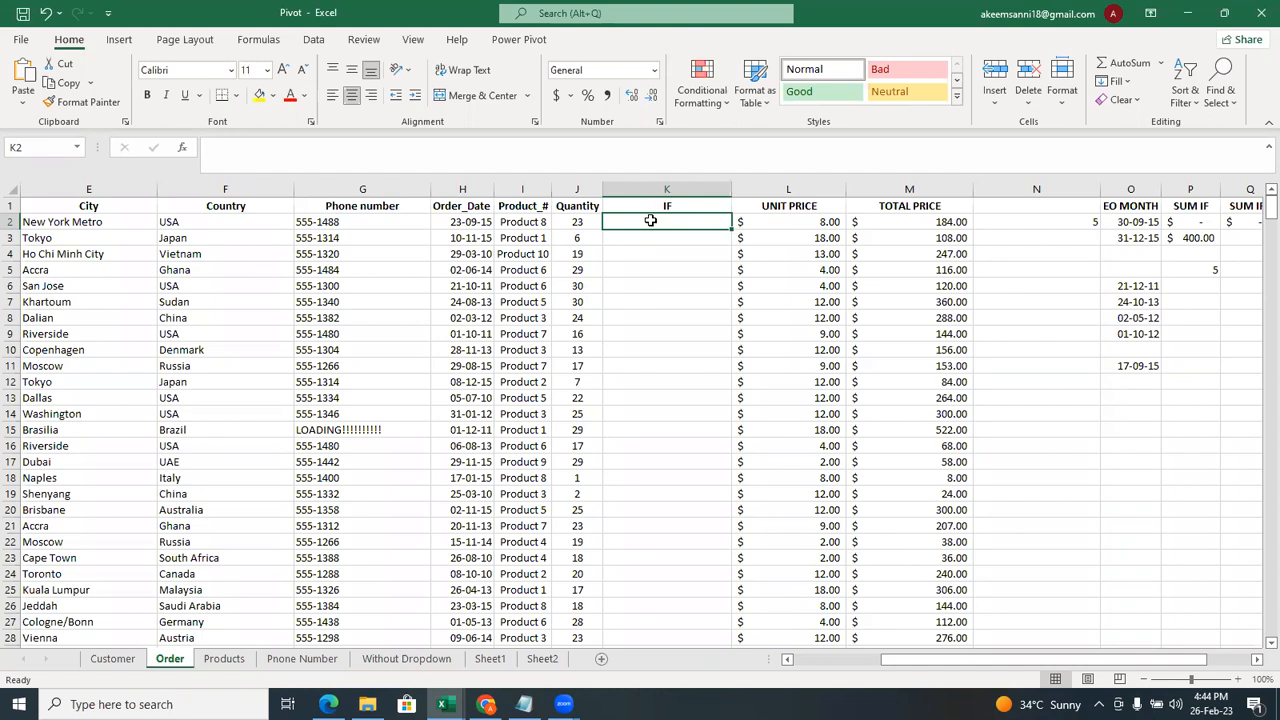
# Start an IF formula in K2 with the logical test J2>=20 on the order quantity.
pyautogui.write('=')
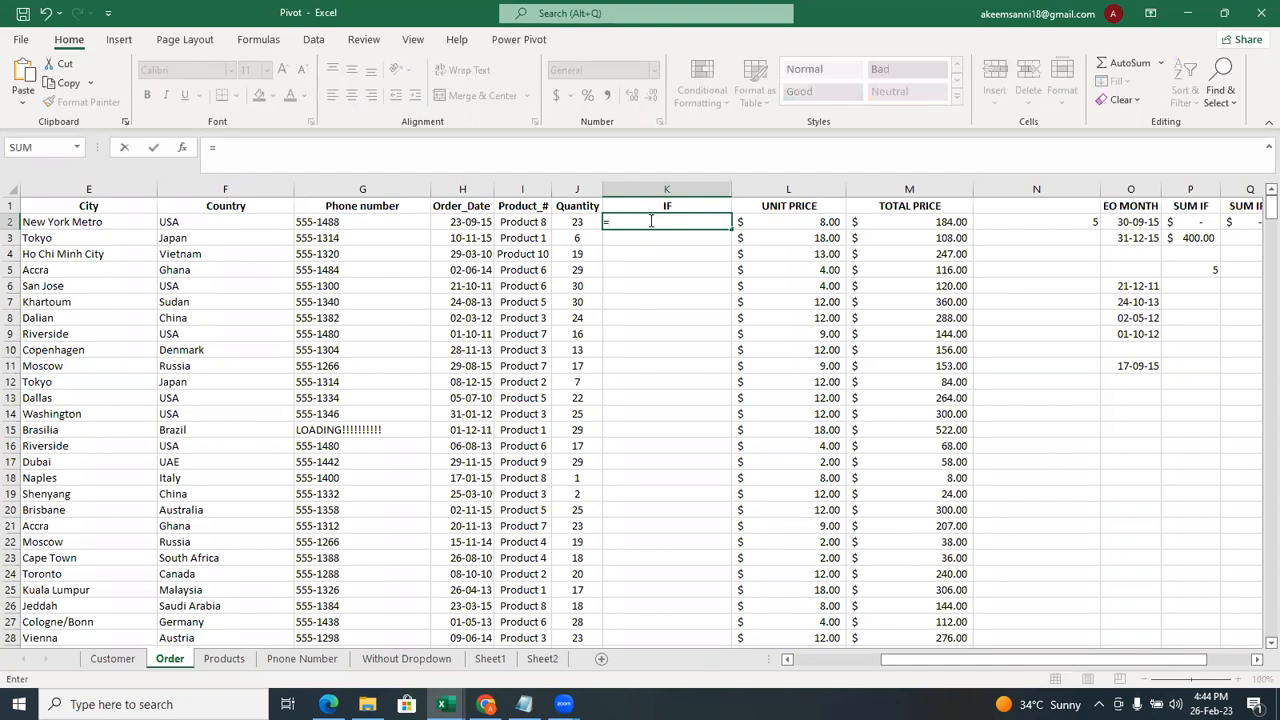
pyautogui.write('if')
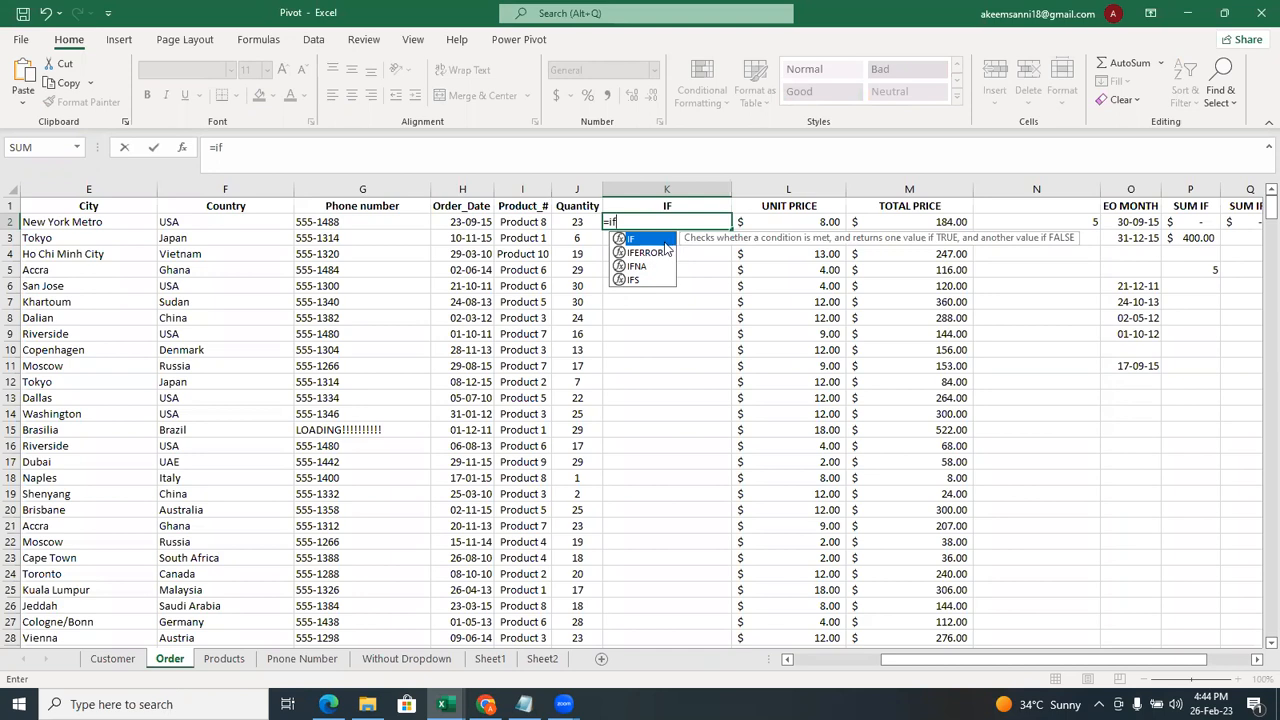
pyautogui.press('Tab')
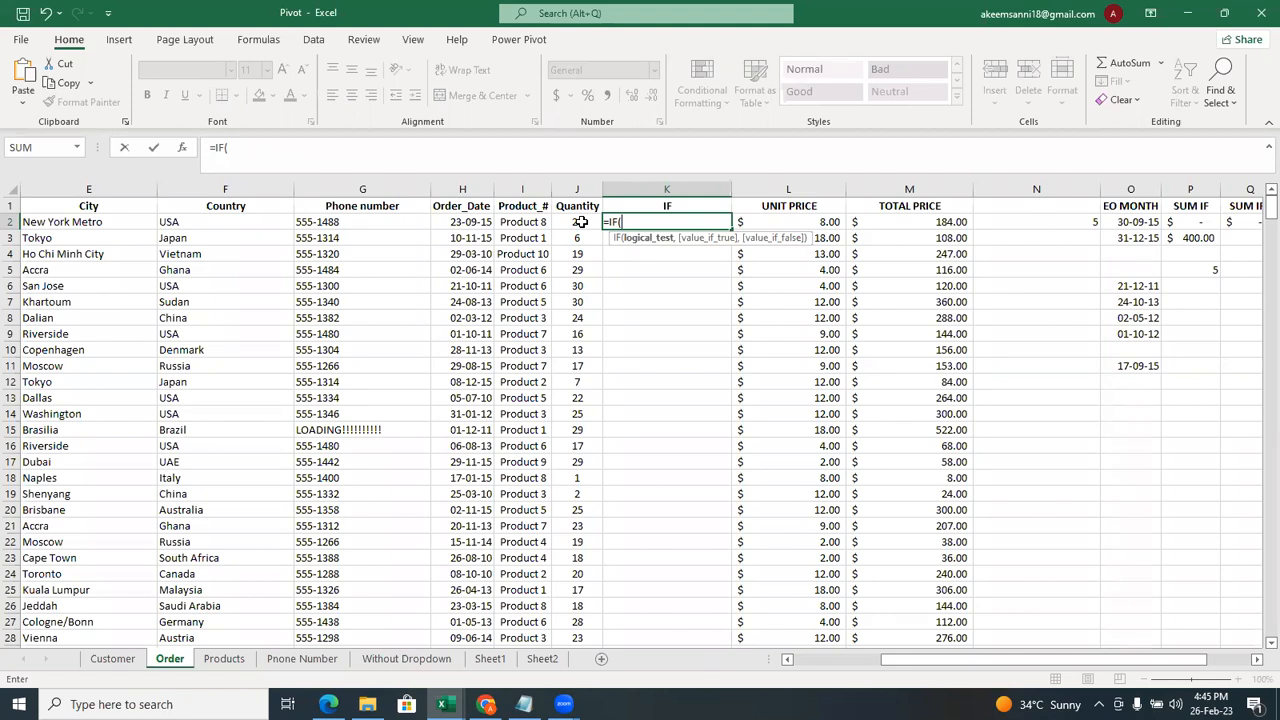
pyautogui.click(580, 222)
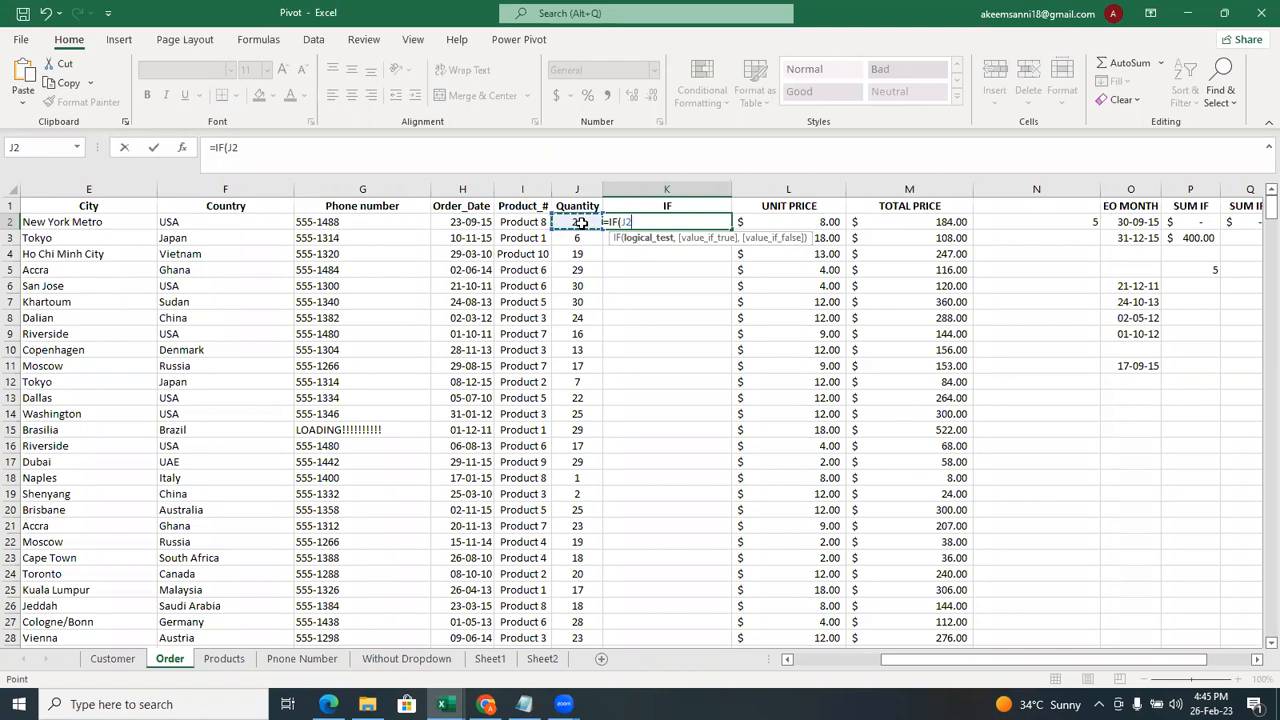
pyautogui.write('>=20')
pyautogui.write(',')
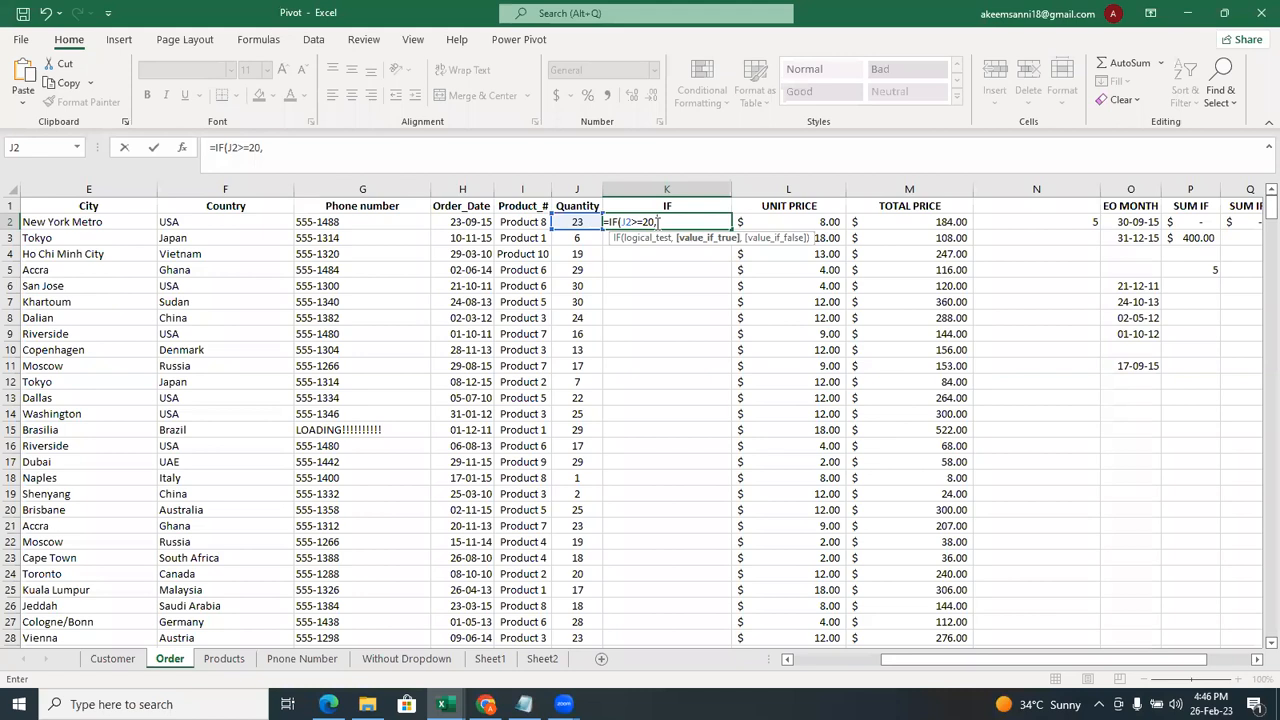
# Complete the IF formula in K2 to return "FACE CAP" when the test is true and "NO FACE CAP" when it is false.
pyautogui.write('"FACE CAPE')
pyautogui.press('BackSpace')
pyautogui.write('",')
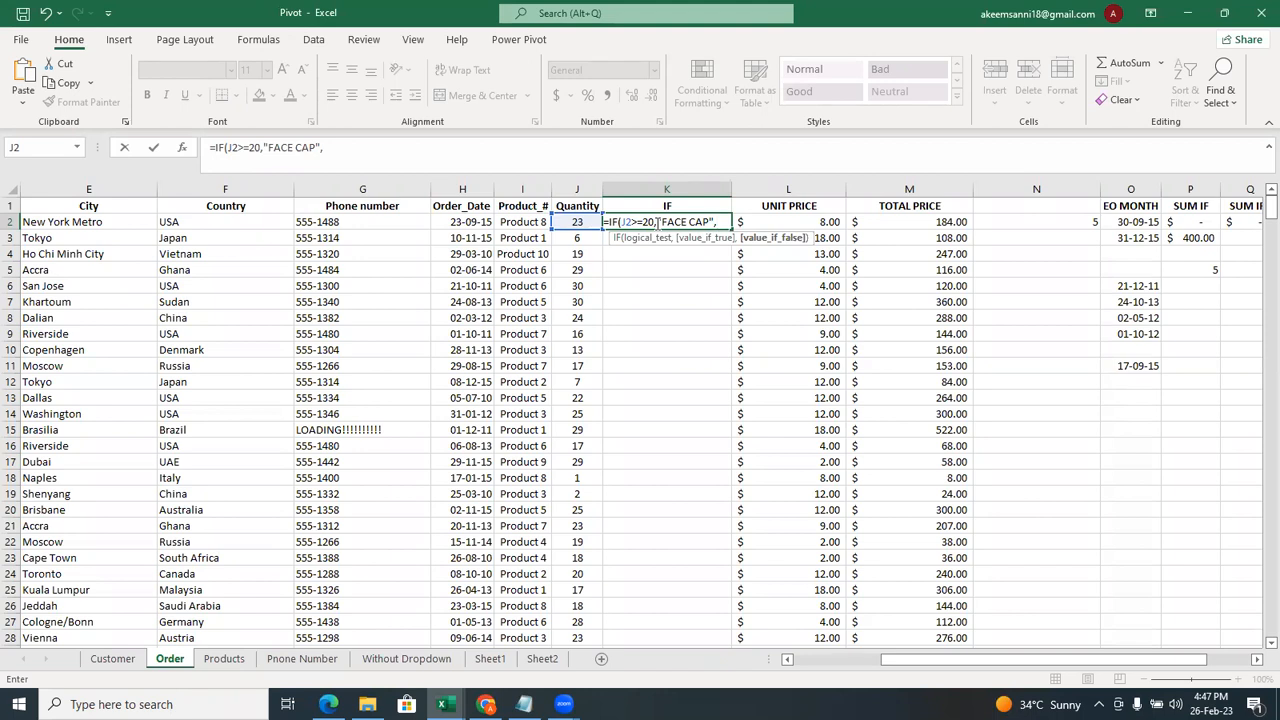
pyautogui.write('"NOF')
pyautogui.press('BackSpace')
pyautogui.write('FACE')
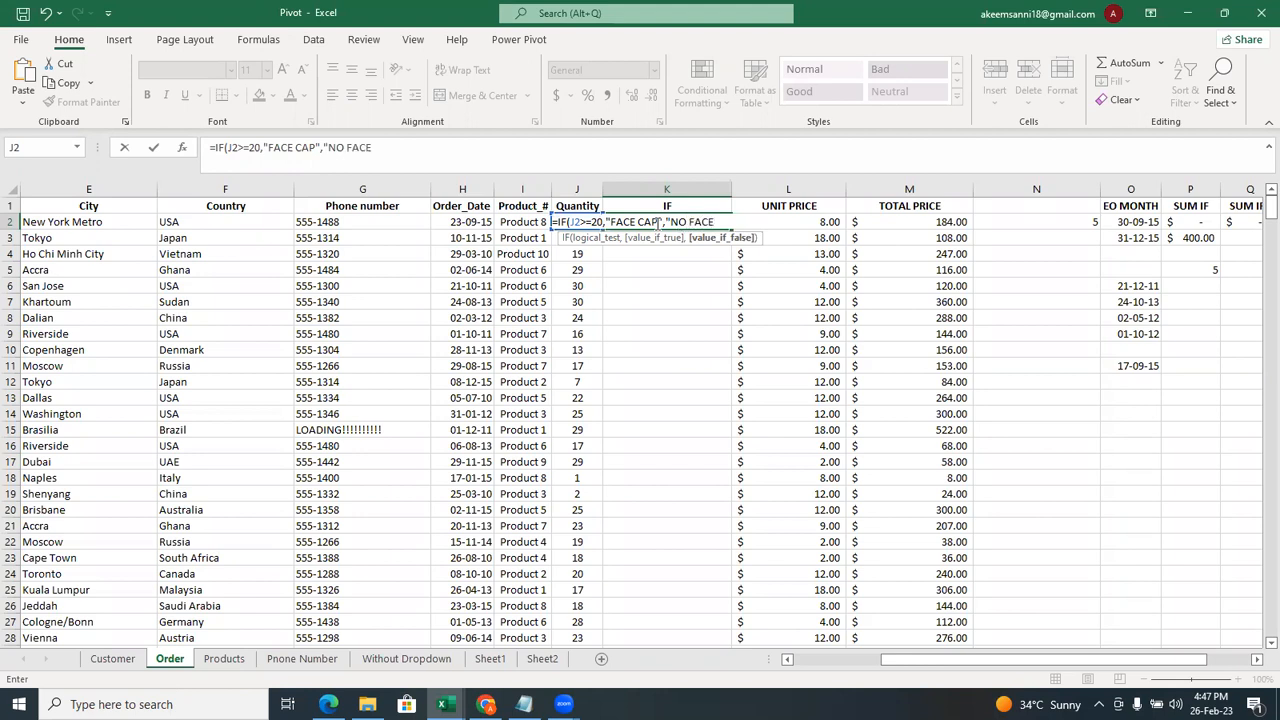
pyautogui.write(' CAP")')
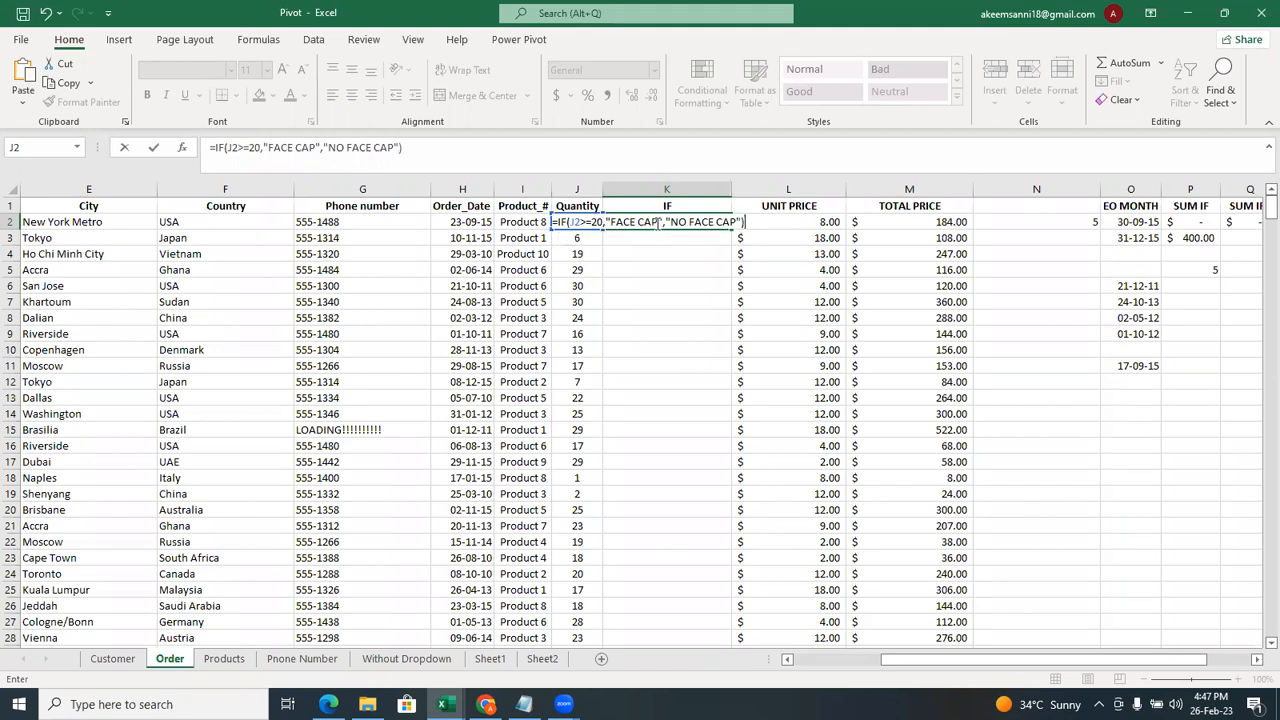
pyautogui.press('Return')
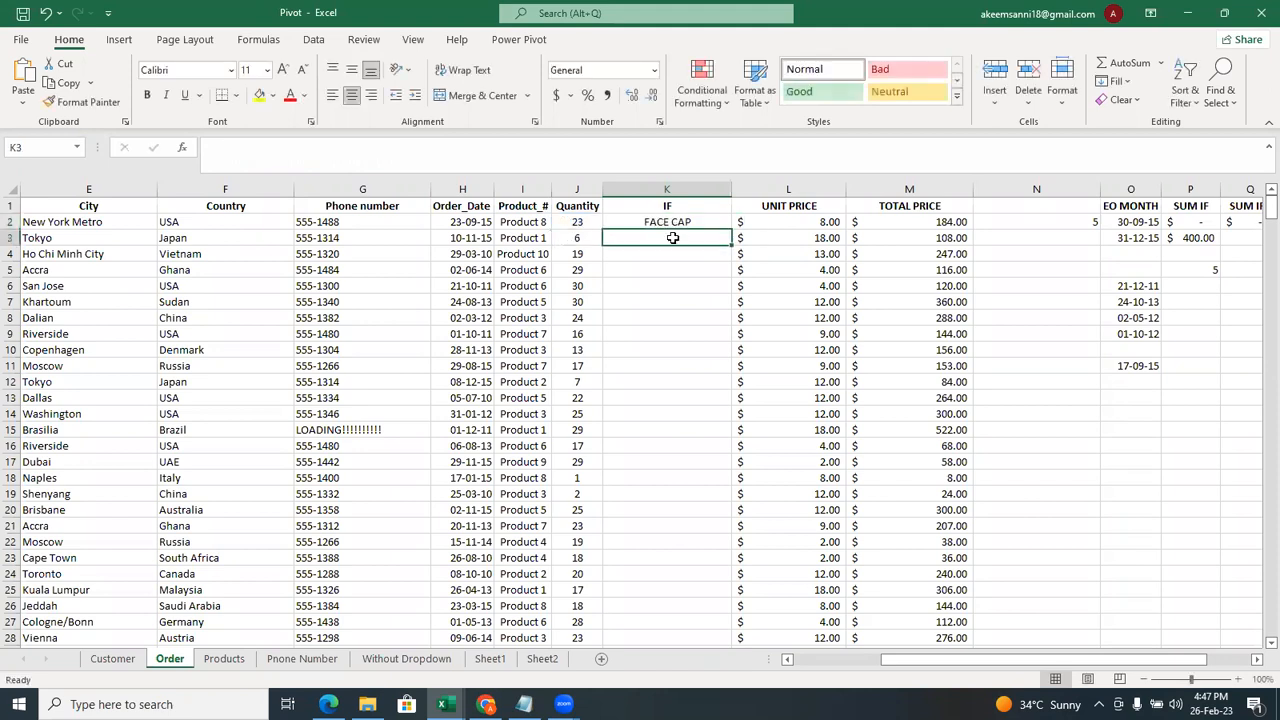
# Fill the IF formula from K2 down column K and check the copied formulas in several rows below.
pyautogui.click(579, 221)
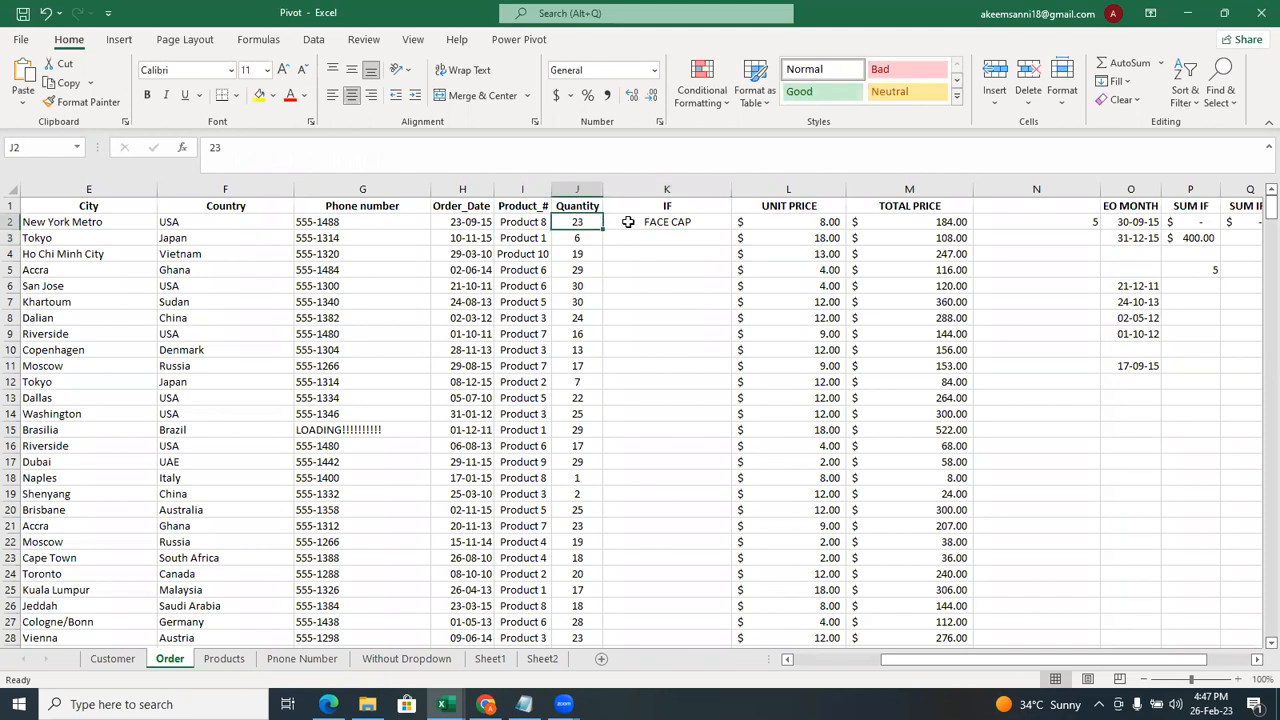
pyautogui.click(697, 221)
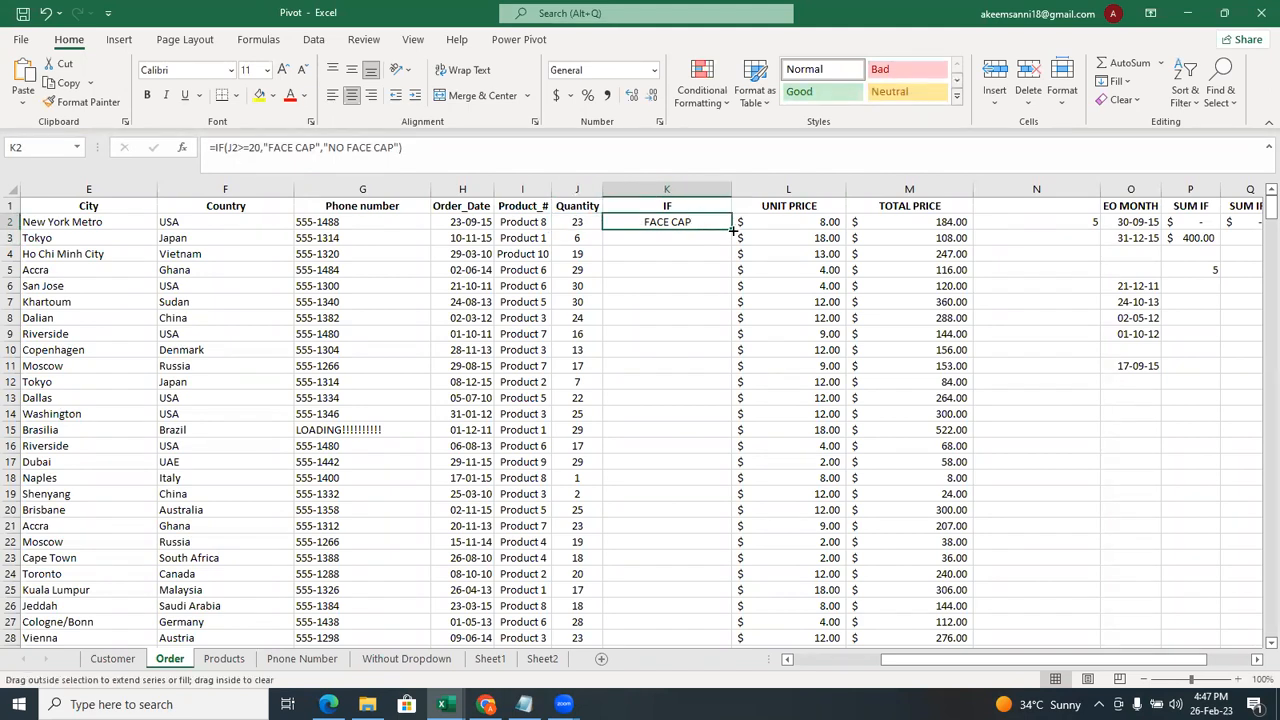
pyautogui.doubleClick(732, 230)
pyautogui.click(698, 238)
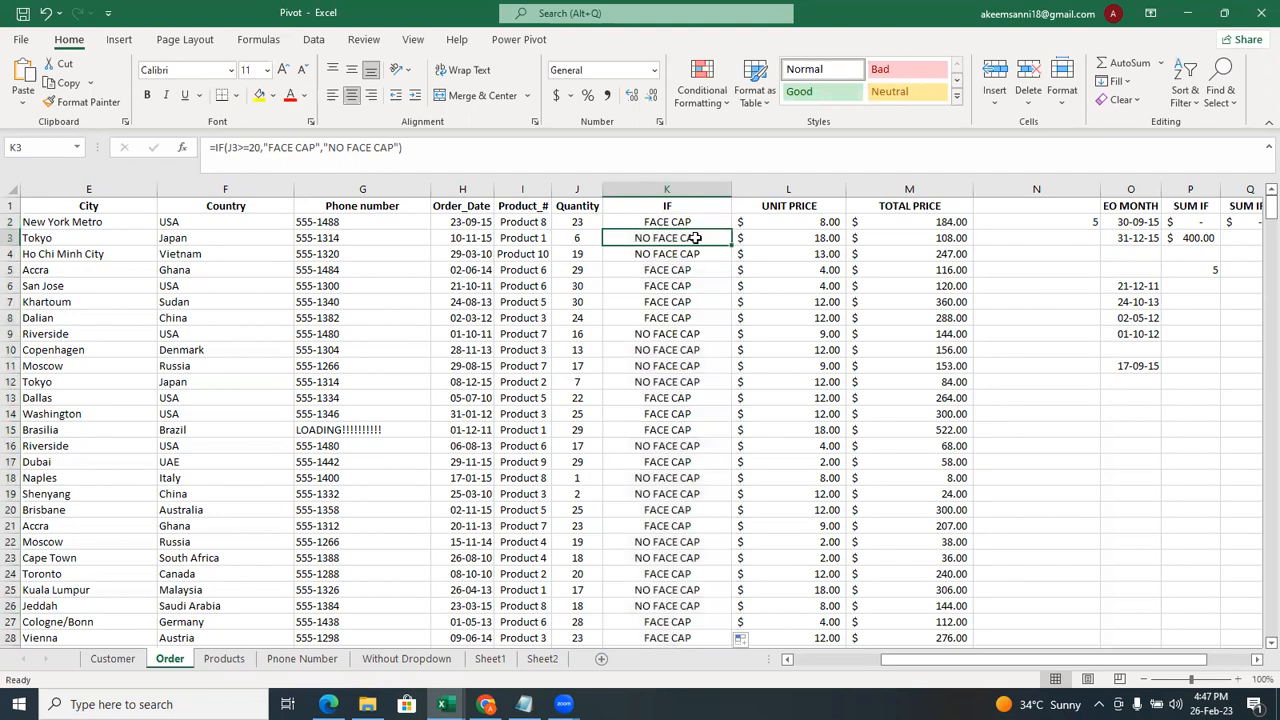
pyautogui.click(640, 254)
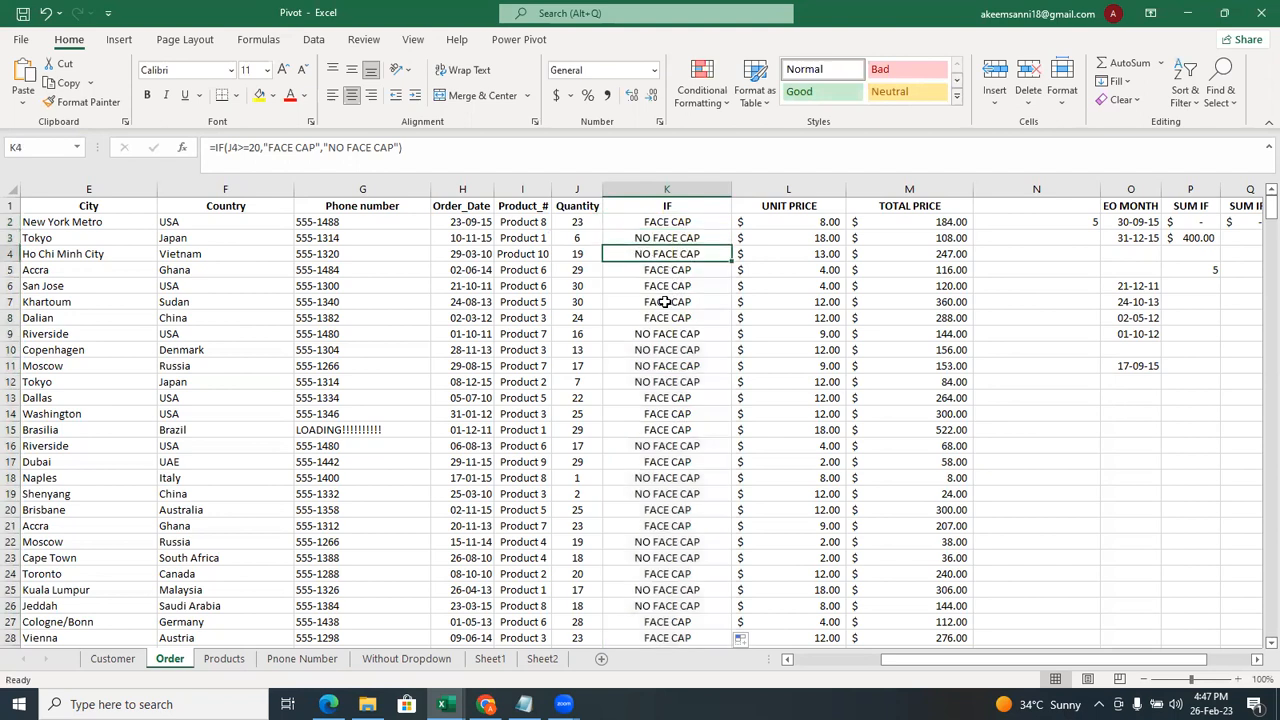
pyautogui.click(642, 334)
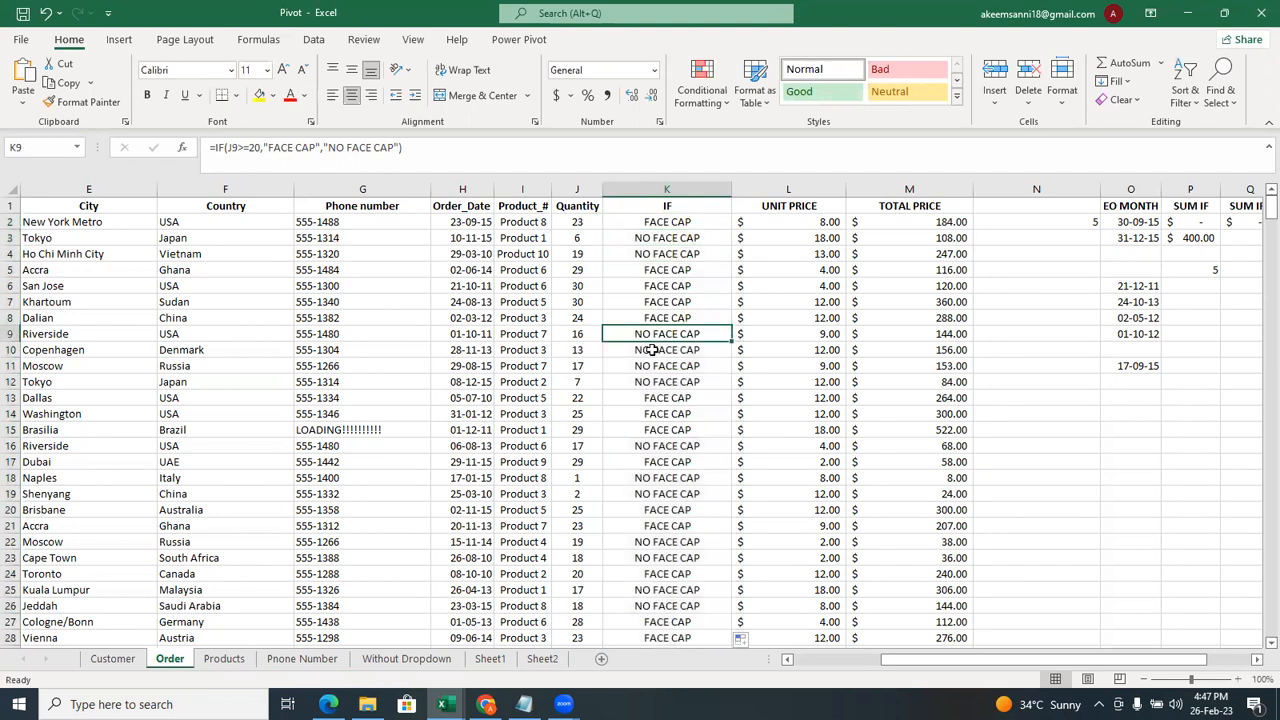
pyautogui.click(652, 349)
pyautogui.click(659, 377)
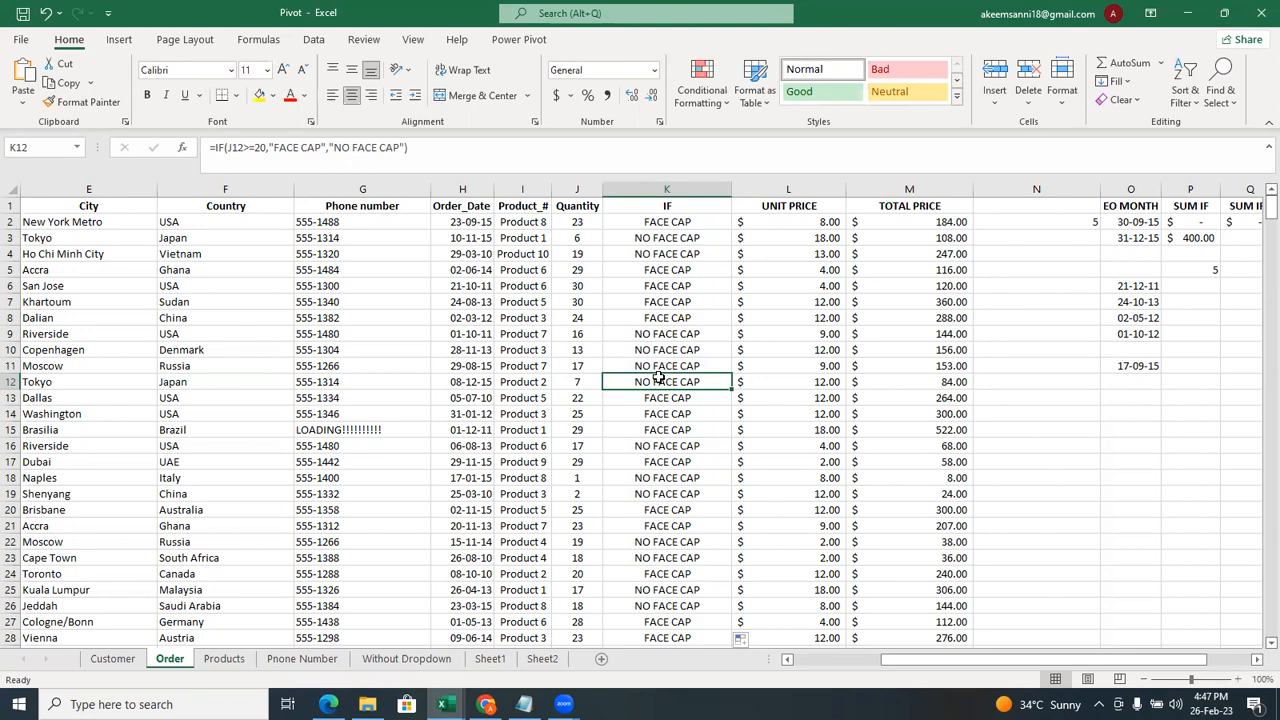
# Select the entire IF column K and bring up its editing options.
pyautogui.click(666, 189)
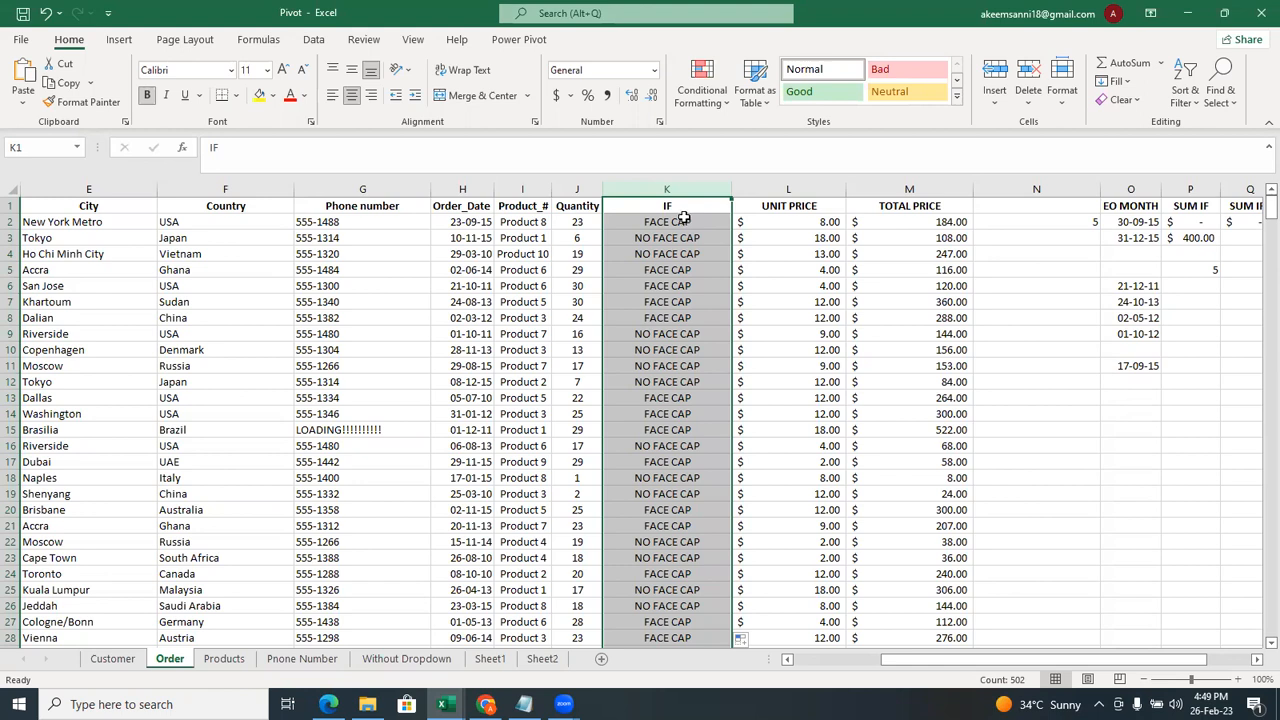
pyautogui.rightClick(685, 221)
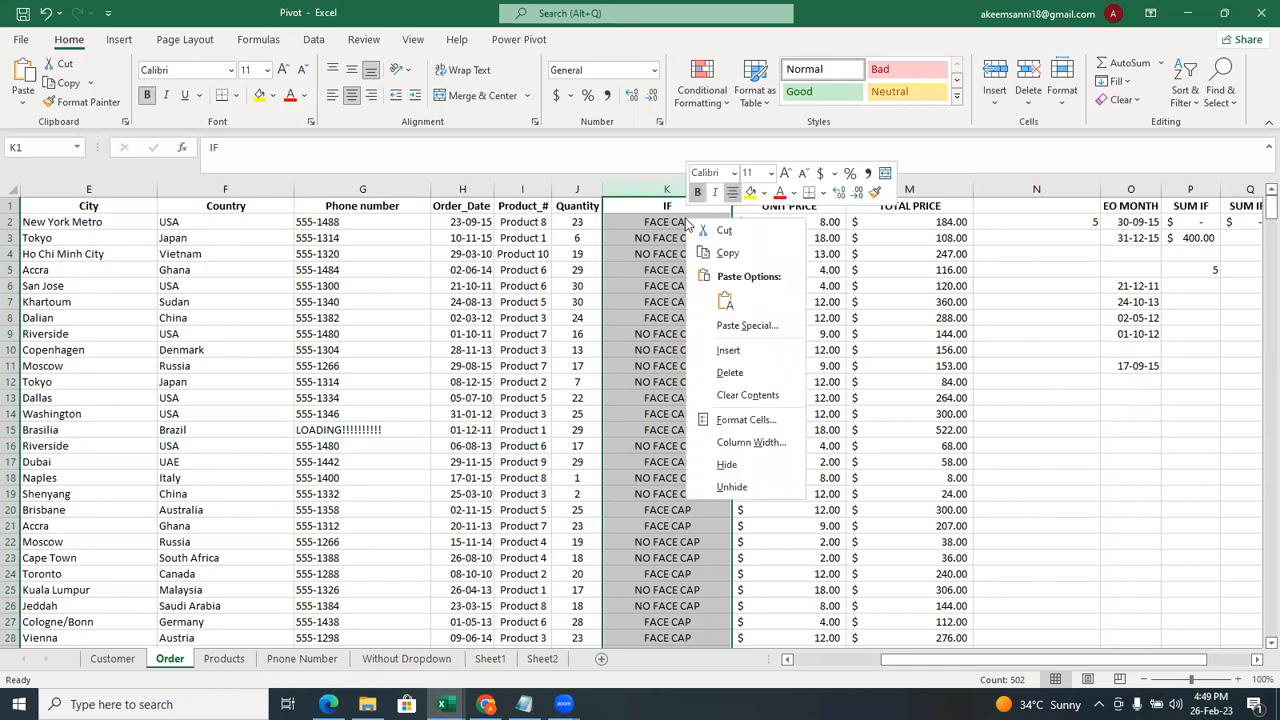
# Clear the contents of column K on the Order sheet and enter the heading IF in K1.
pyautogui.click(747, 396)
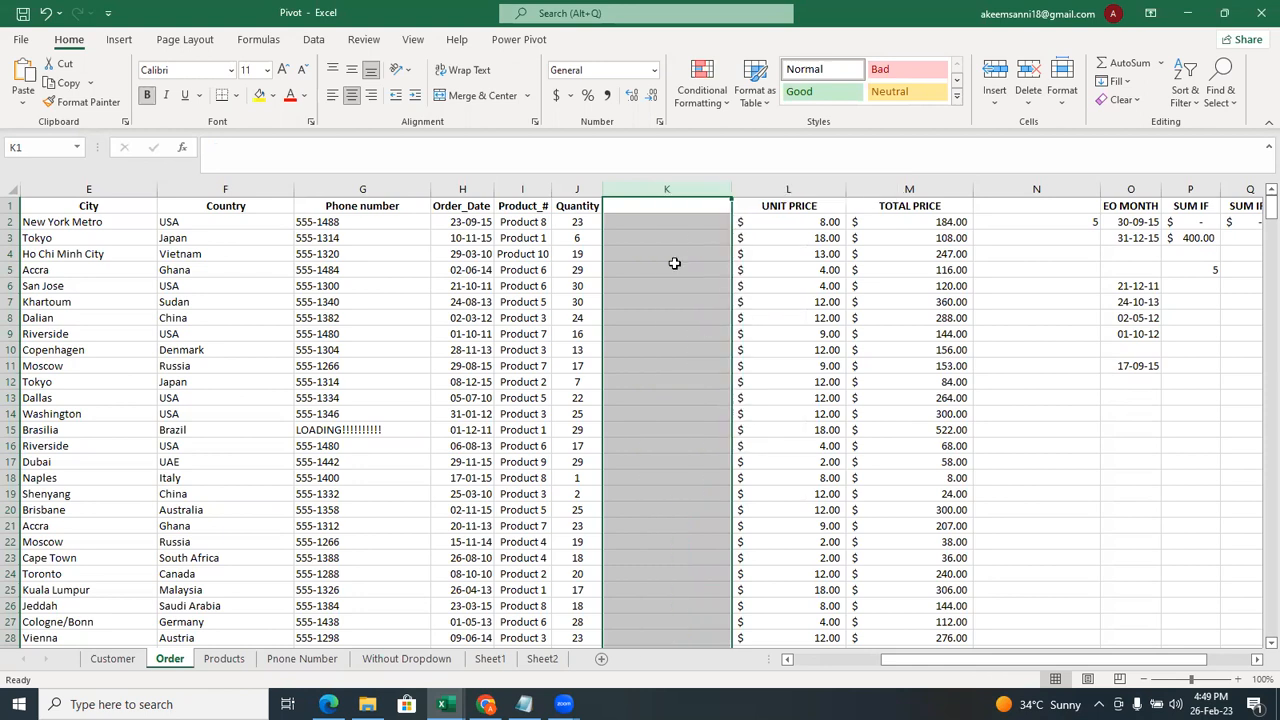
pyautogui.click(650, 210)
pyautogui.write('I')
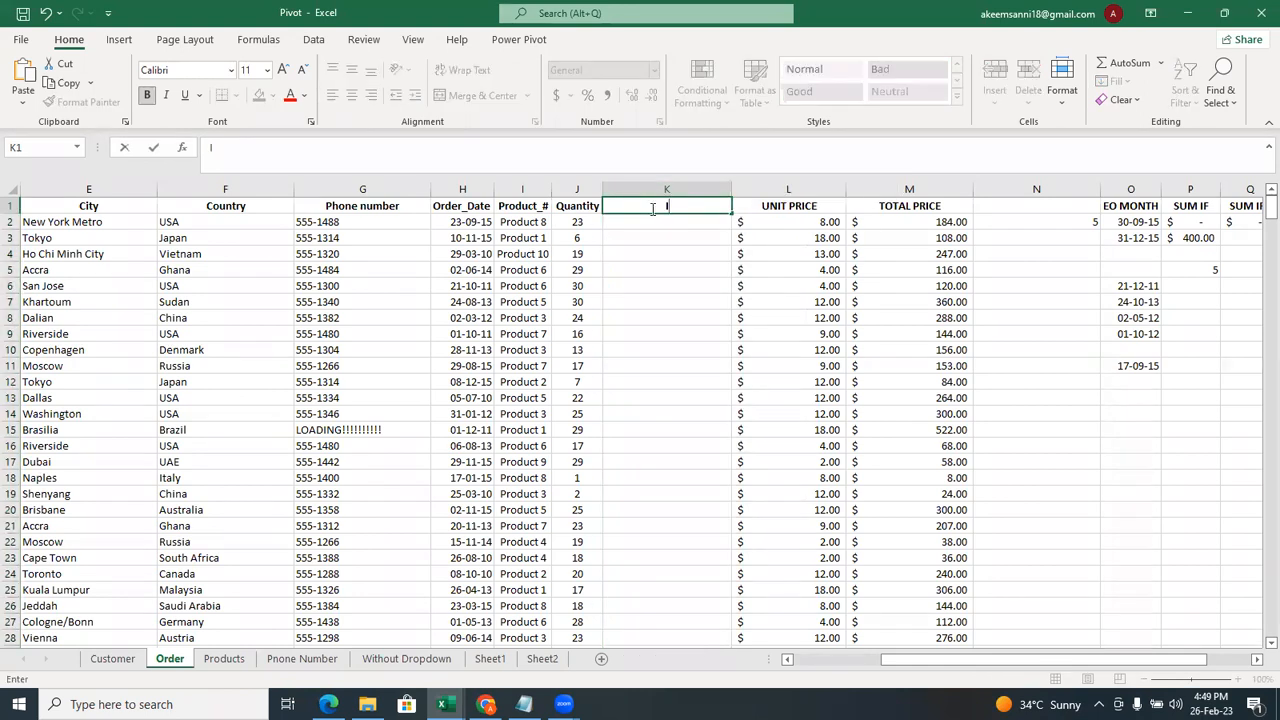
pyautogui.write('F')
pyautogui.press('Return')
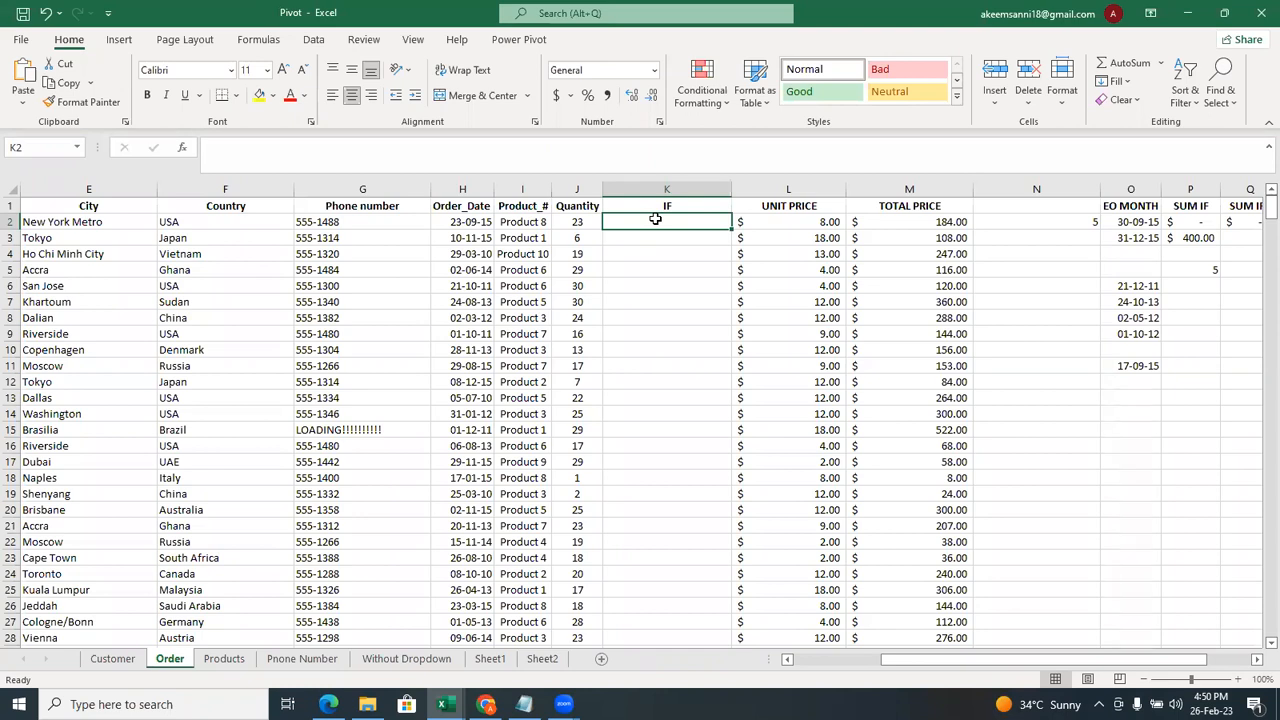
# Begin an IF formula in K2 with the logical test J2>=20 on the order quantity.
pyautogui.write('=')
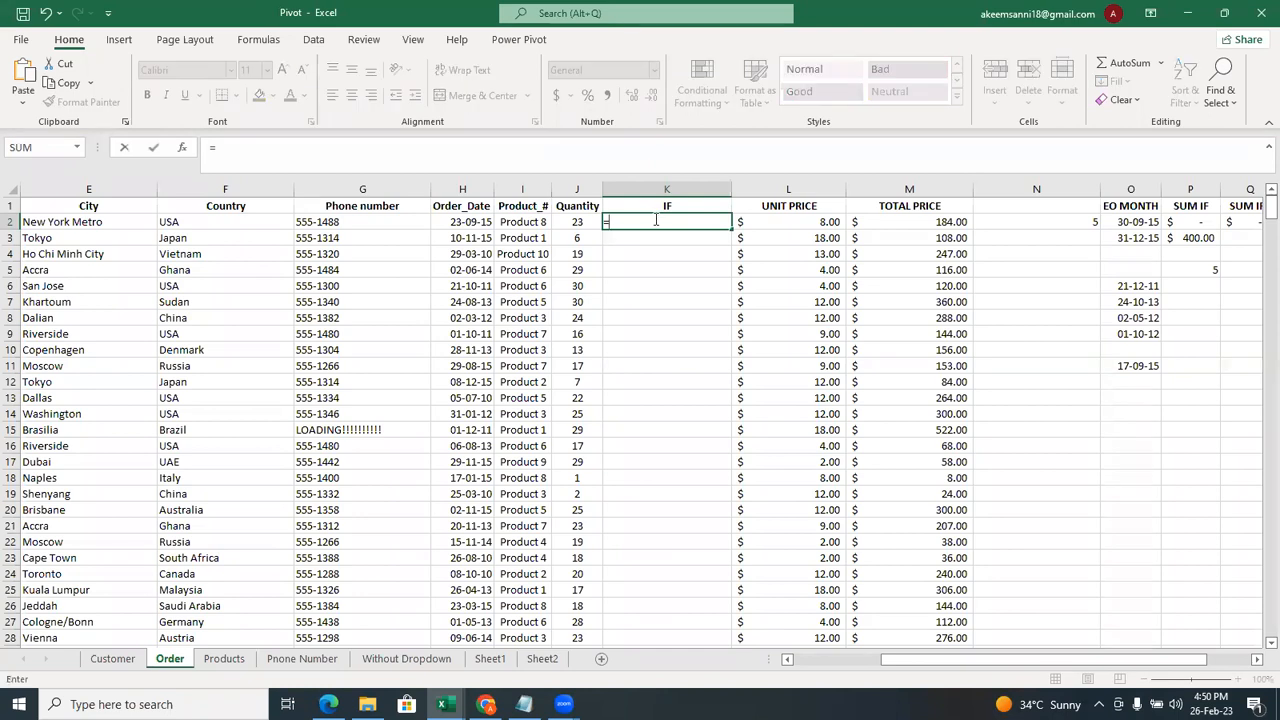
pyautogui.write('if')
pyautogui.press('Tab')
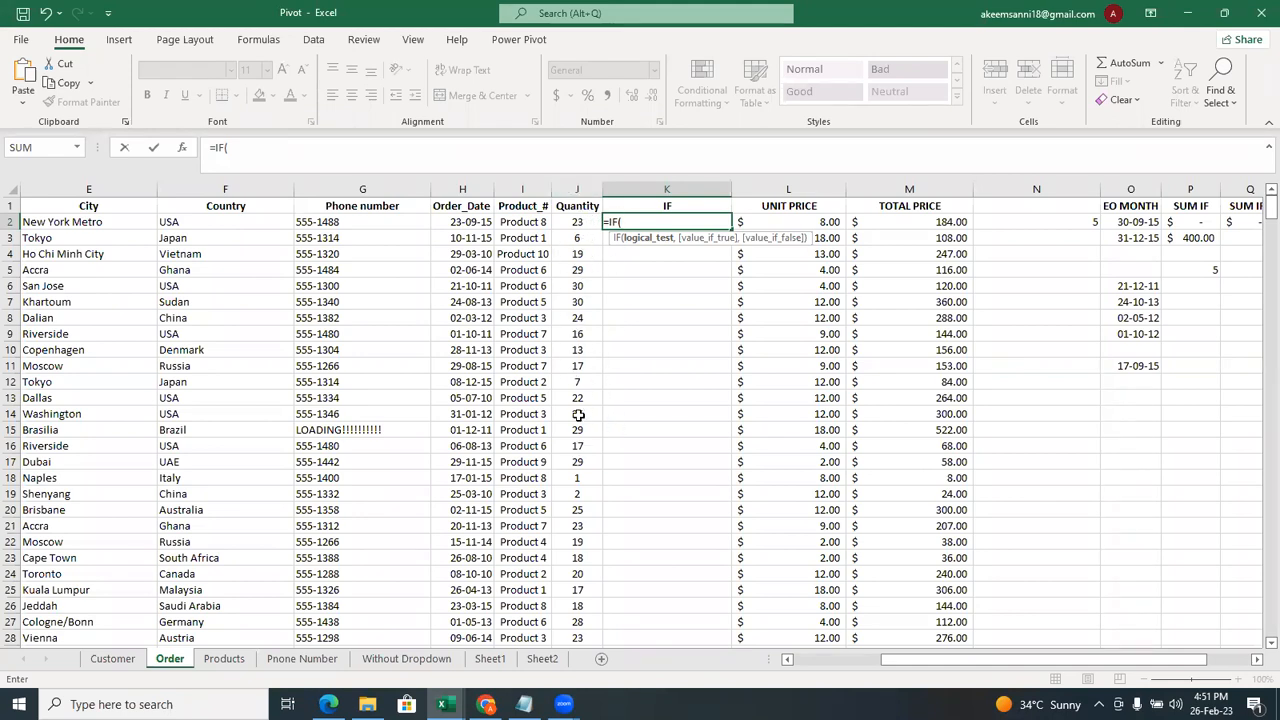
pyautogui.click(577, 222)
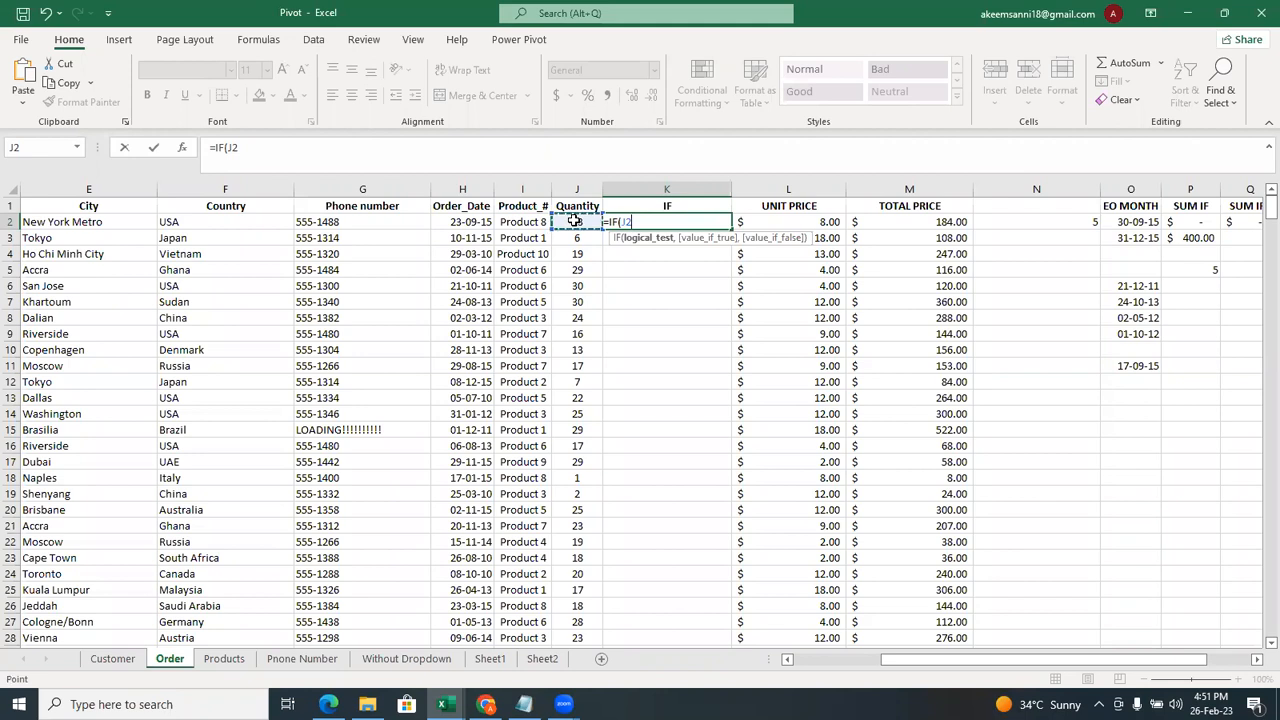
pyautogui.write('.')
pyautogui.write('>')
pyautogui.write('=')
pyautogui.write('20')
pyautogui.write(',')
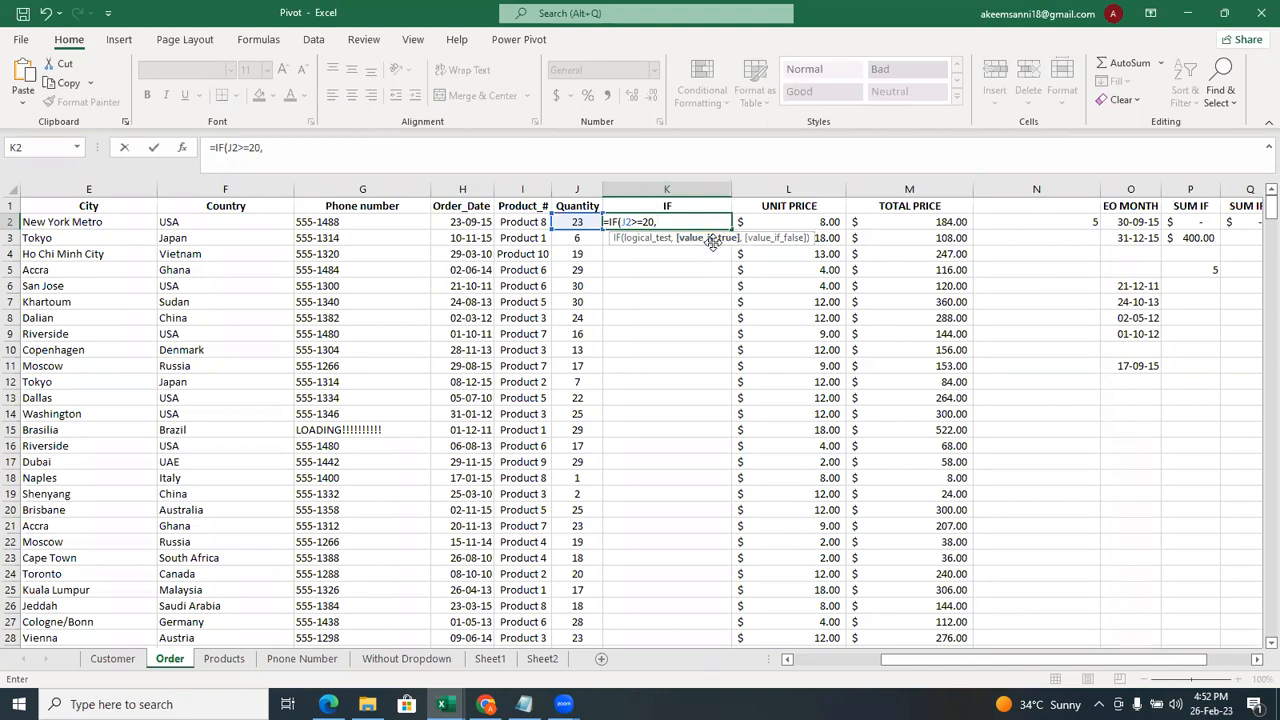
# Complete K2's formula with "FACE CAP" as the true value and "NO FACE CAP" as the false value, accepting the proposed syntax correction.
pyautogui.write('"FACE CAP"')
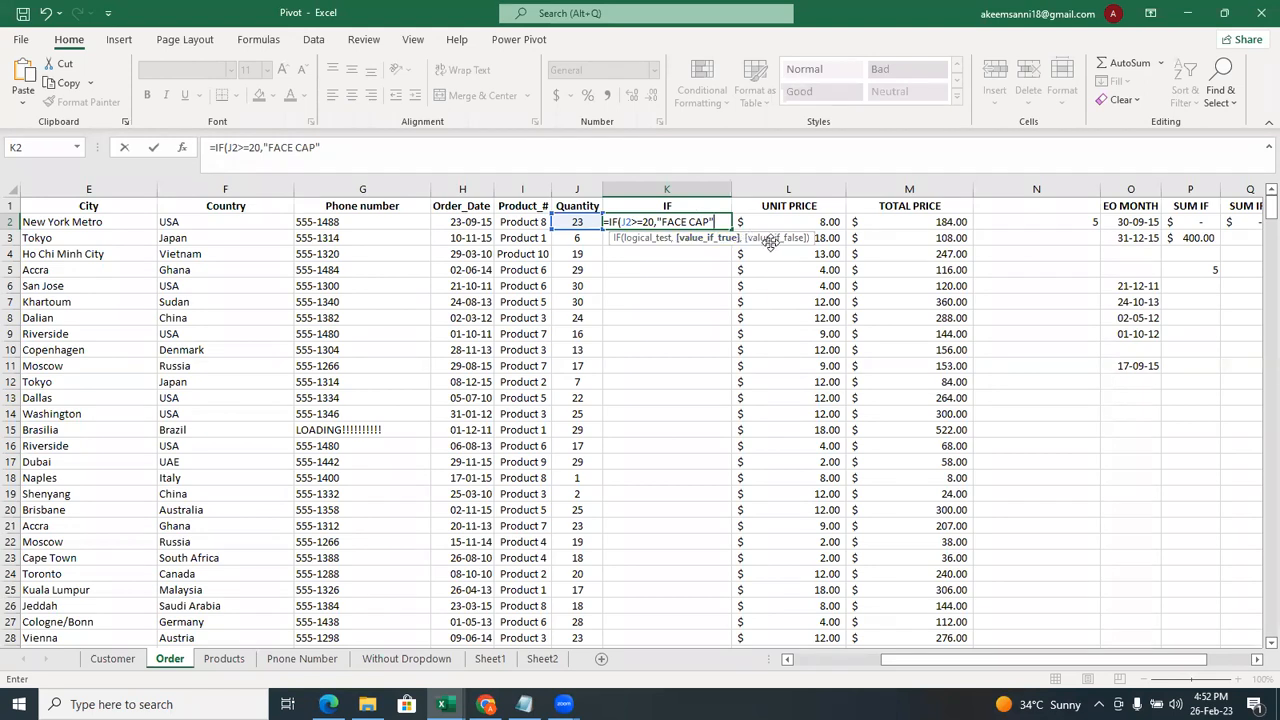
pyautogui.write(',')
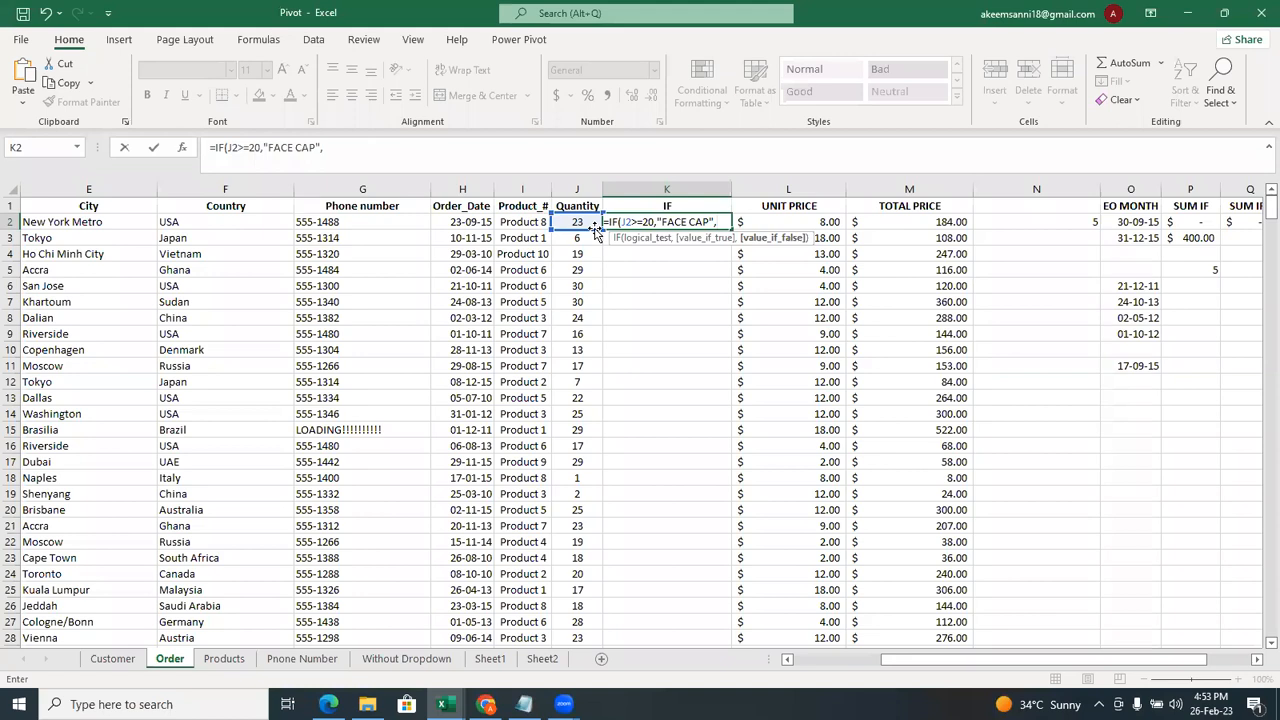
pyautogui.write('"NO')
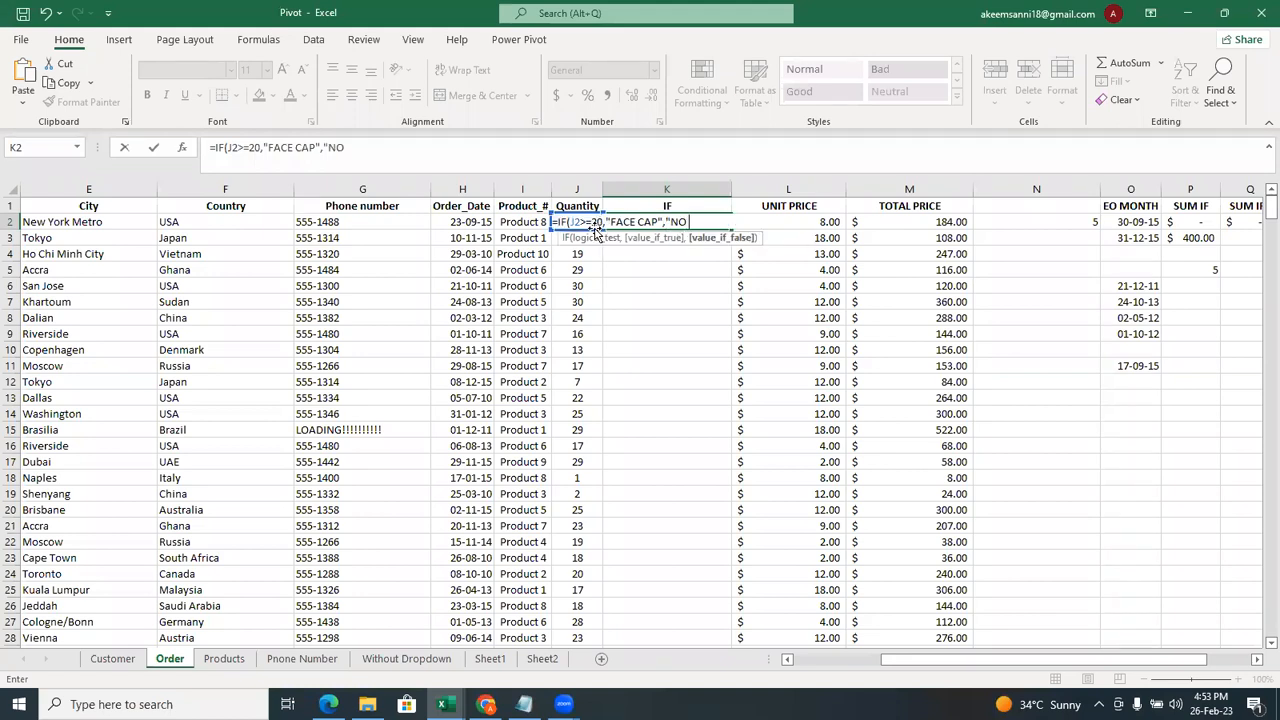
pyautogui.write(' FACE CAP")')
pyautogui.press('Return')
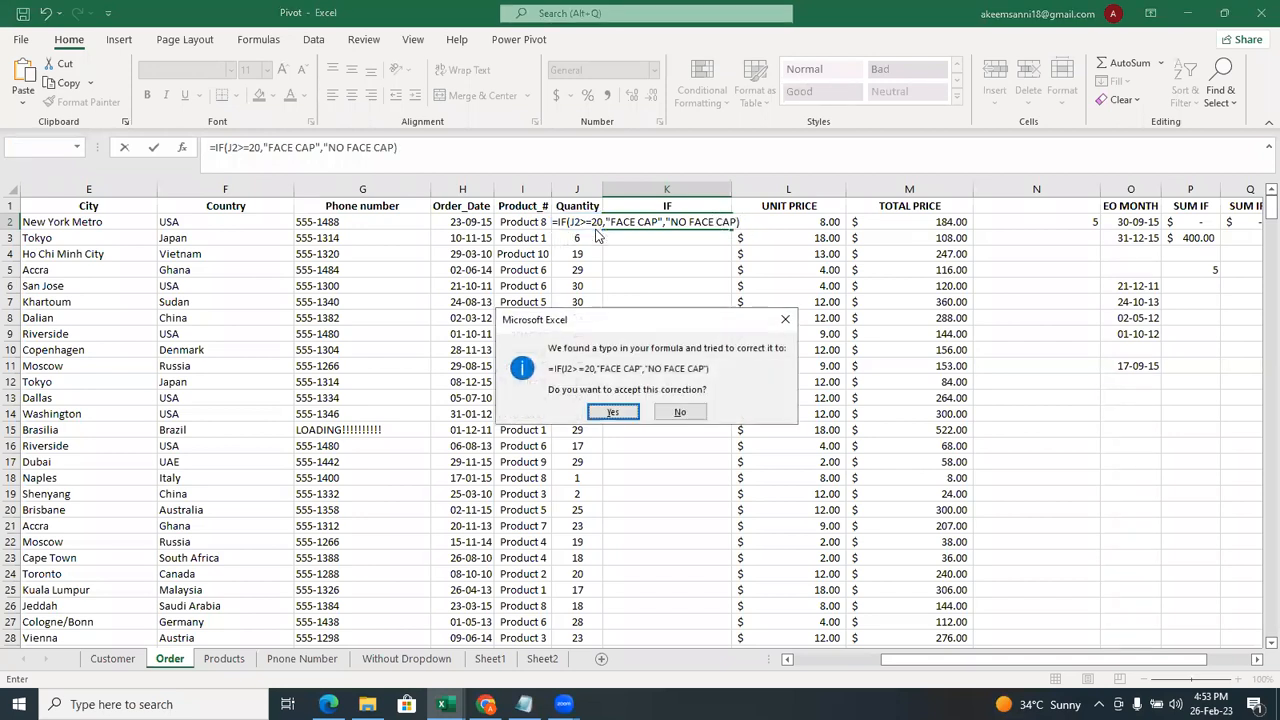
pyautogui.click(627, 418)
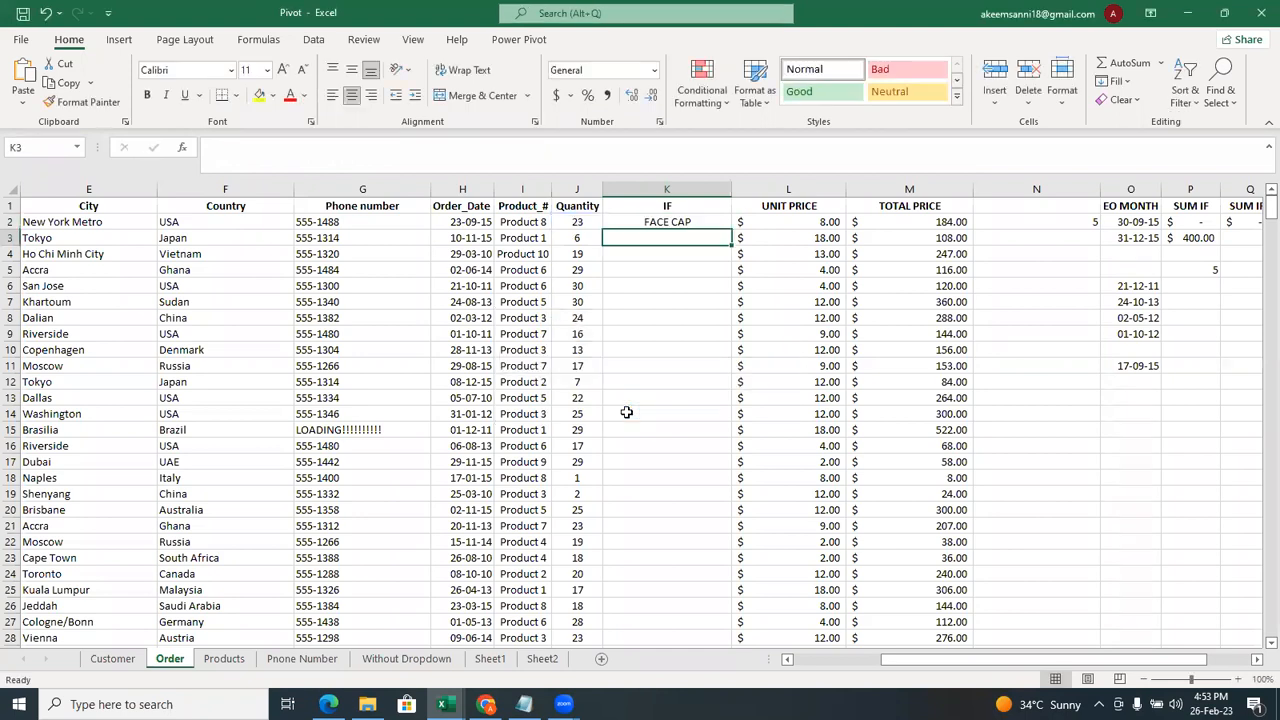
# Fill K2's IF formula down column K for all order rows.
pyautogui.click(706, 222)
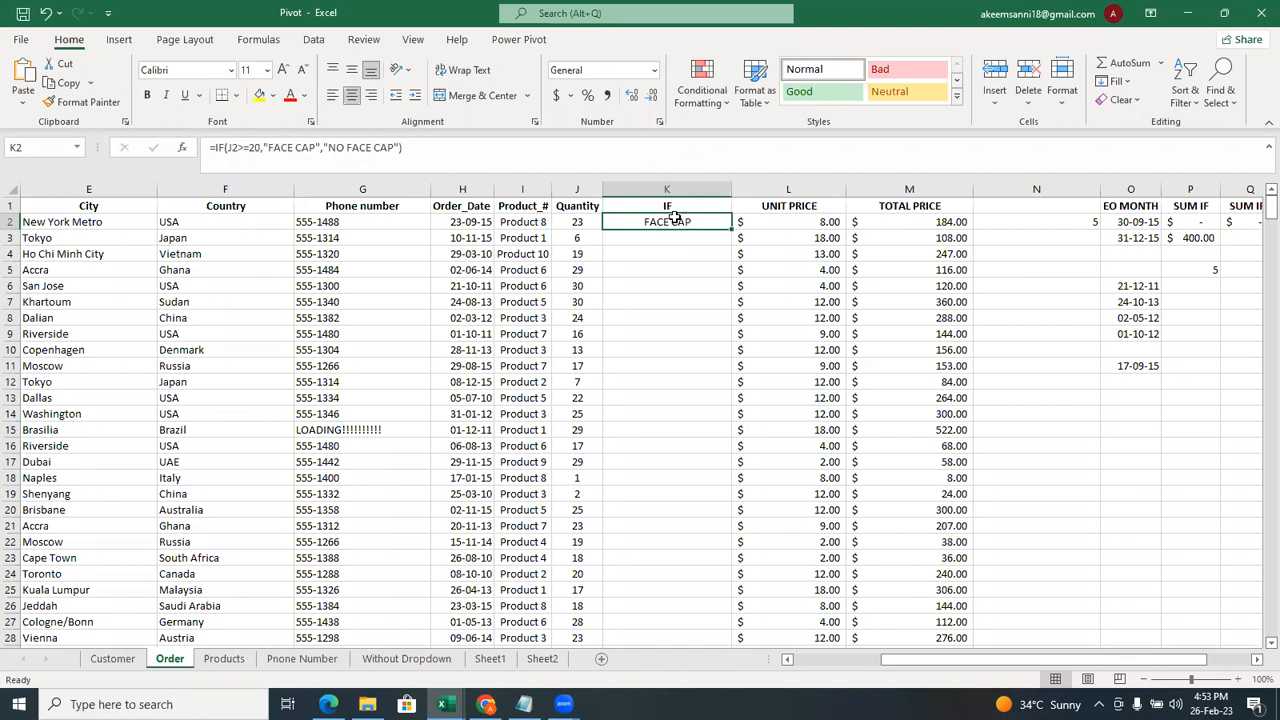
pyautogui.click(390, 147)
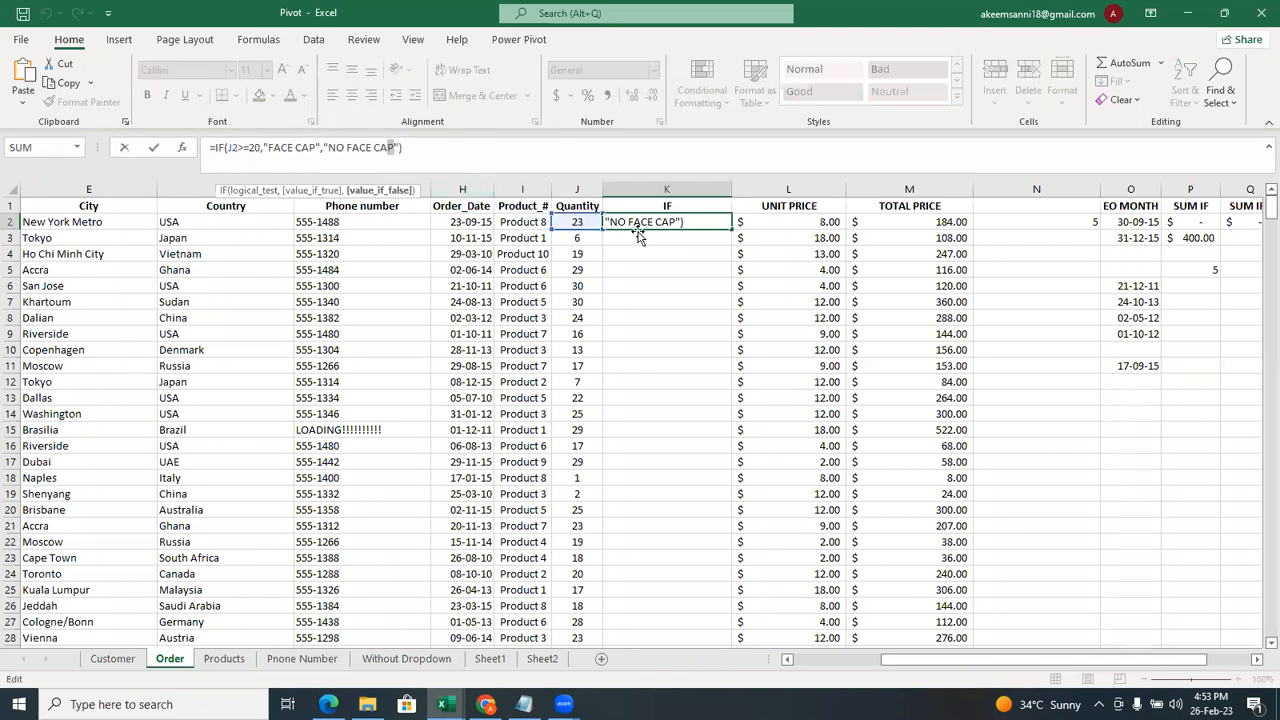
pyautogui.click(701, 258)
pyautogui.click(677, 222)
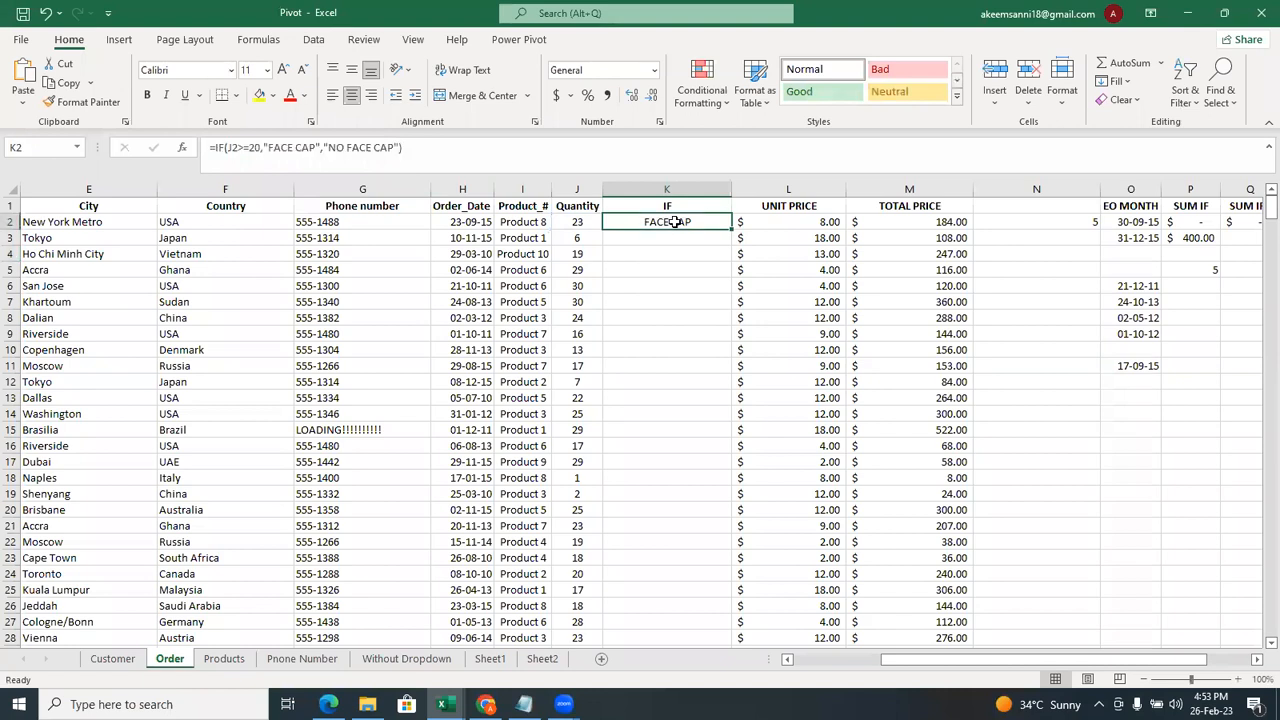
pyautogui.doubleClick(731, 229)
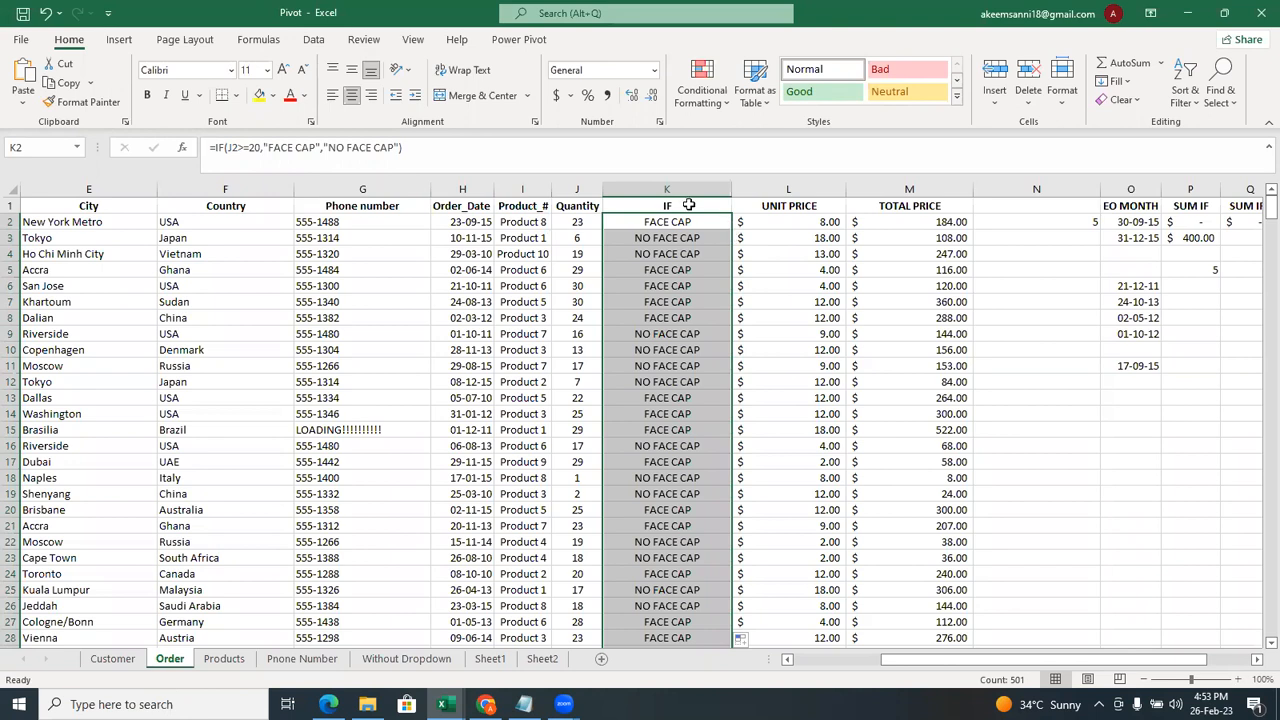
pyautogui.click(688, 205)
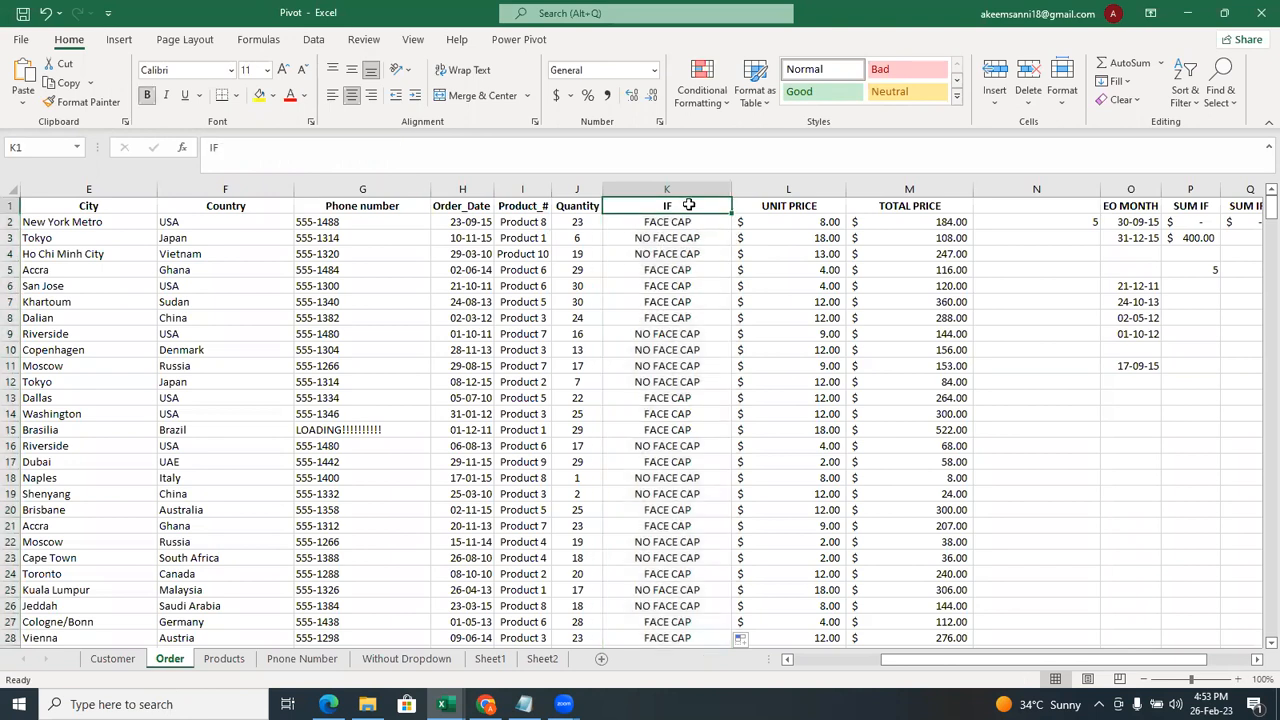
pyautogui.hotkey('ctrl', 'shift', 'l')
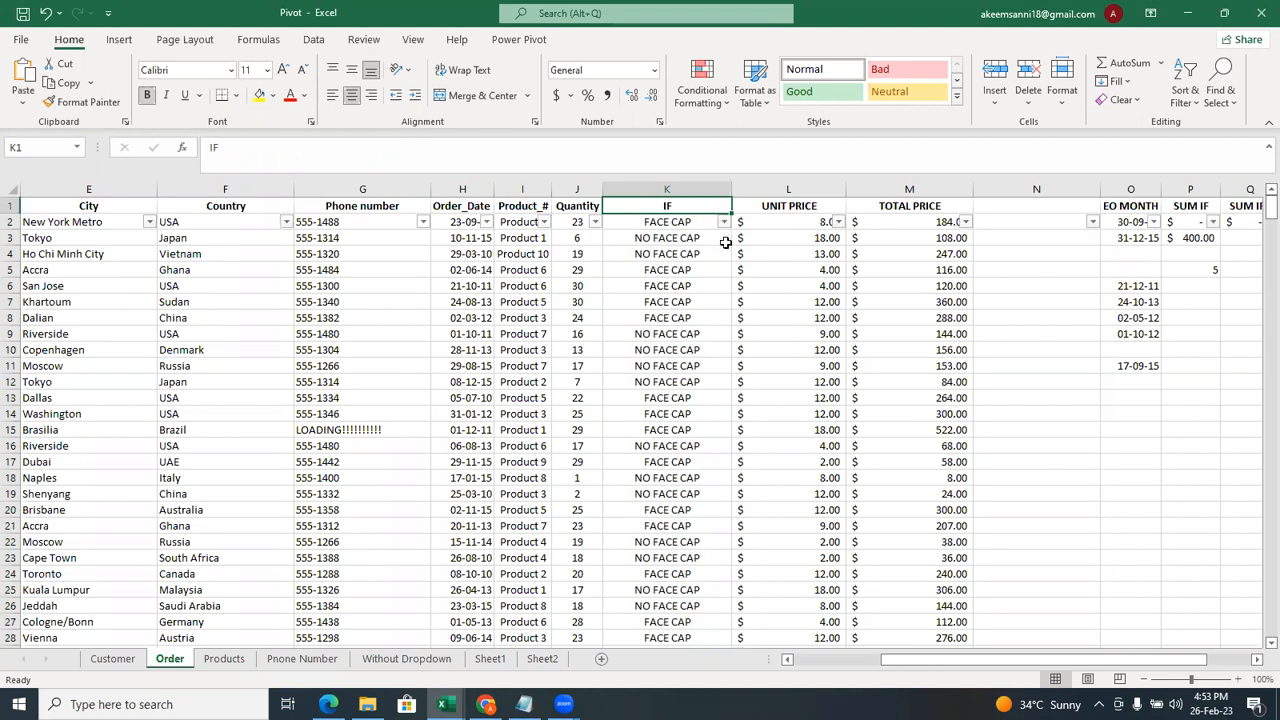
pyautogui.hotkey('ctrl', 'shift', 'l')
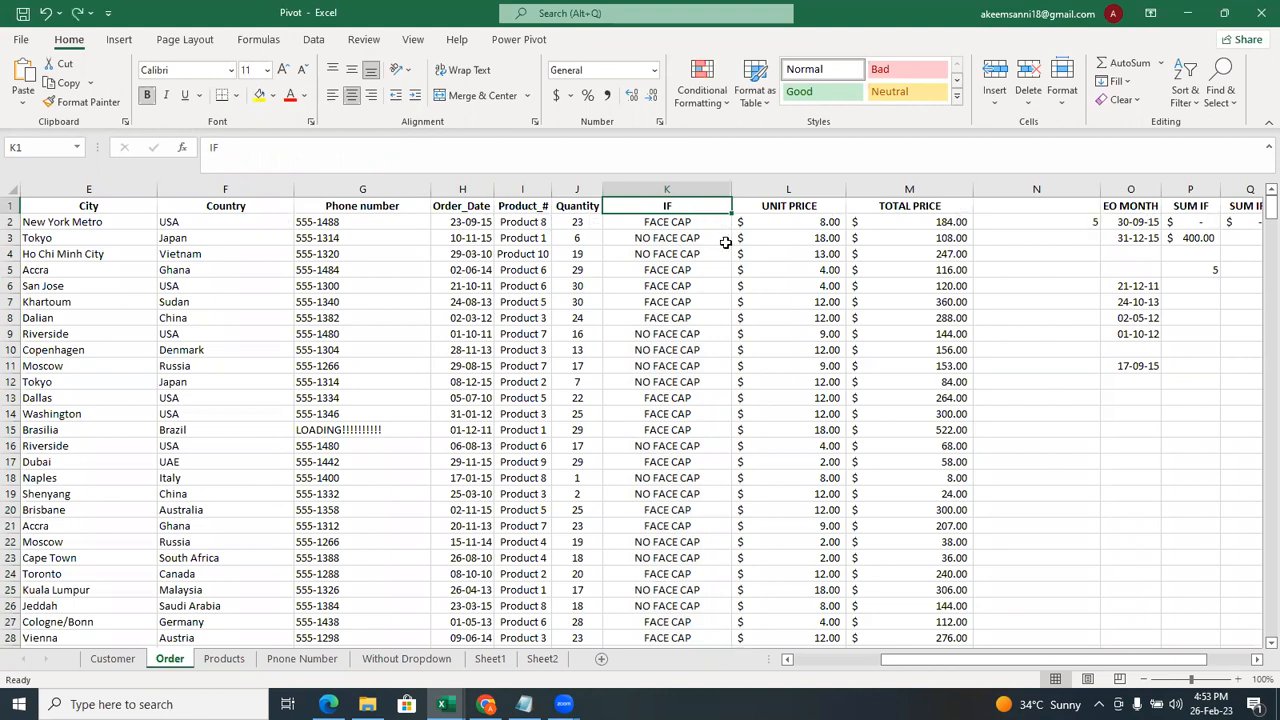
# Turn on filters for the header row, row 1.
pyautogui.click(12, 205)
pyautogui.hotkey('ctrl', 'shift', 'l')
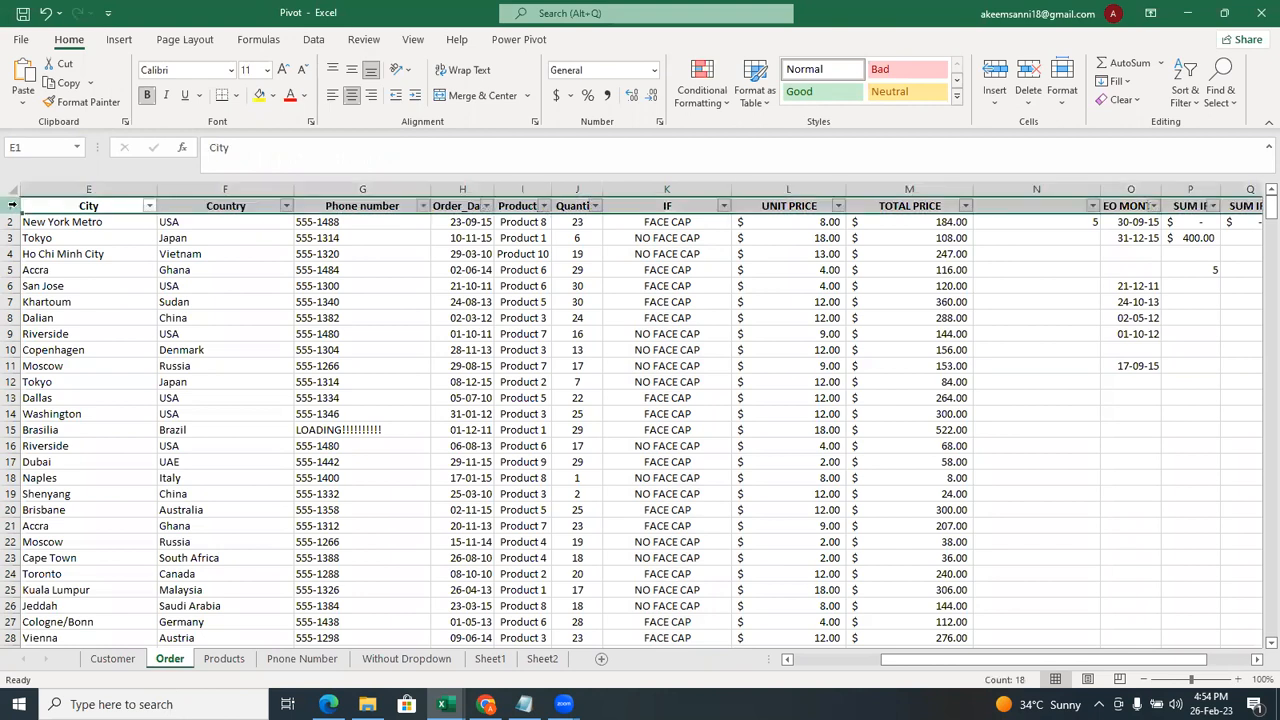
pyautogui.click(803, 311)
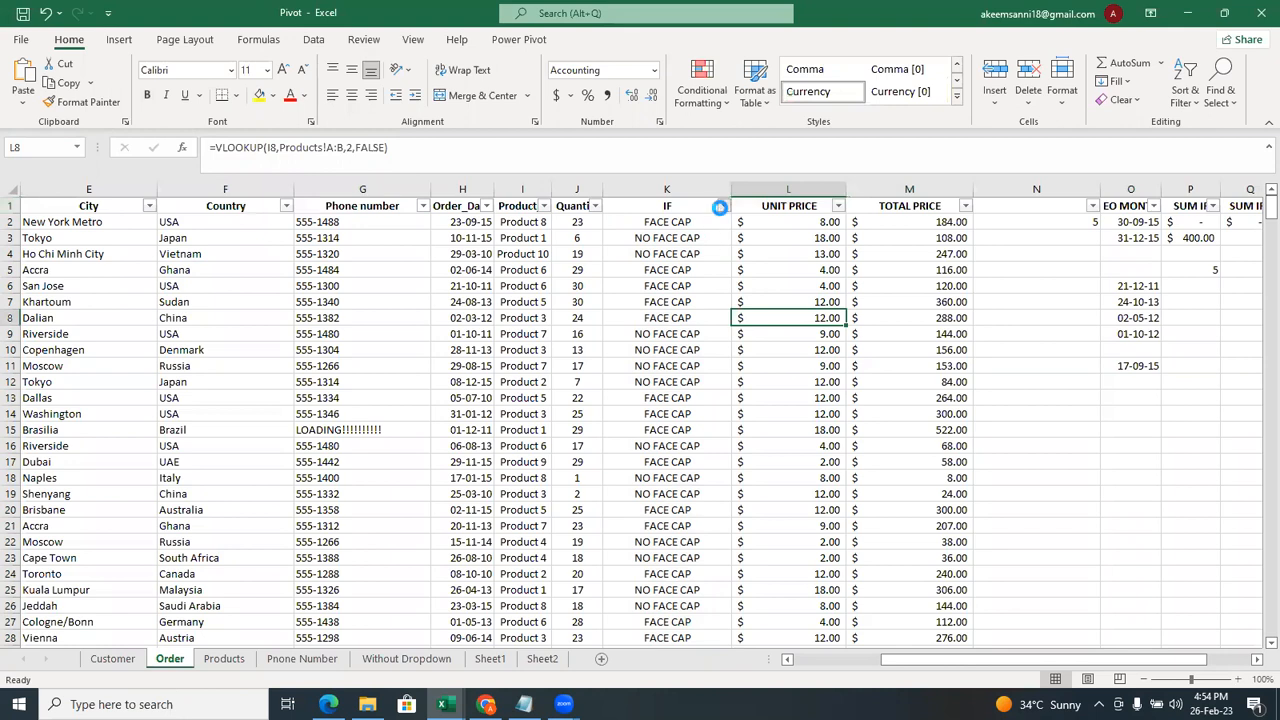
# Filter the IF column to only the FACE CAP rows, and undo the filter.
pyautogui.click(720, 206)
pyautogui.click(563, 398)
pyautogui.click(563, 398)
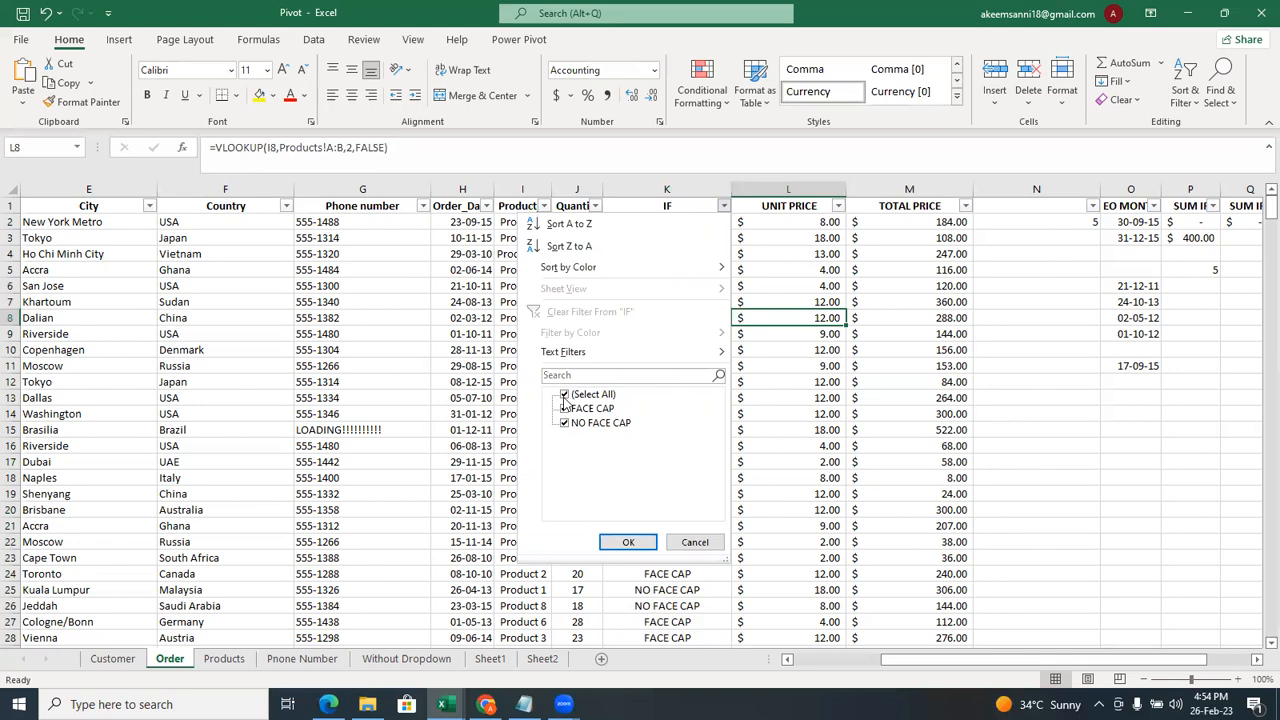
pyautogui.click(563, 396)
pyautogui.click(566, 411)
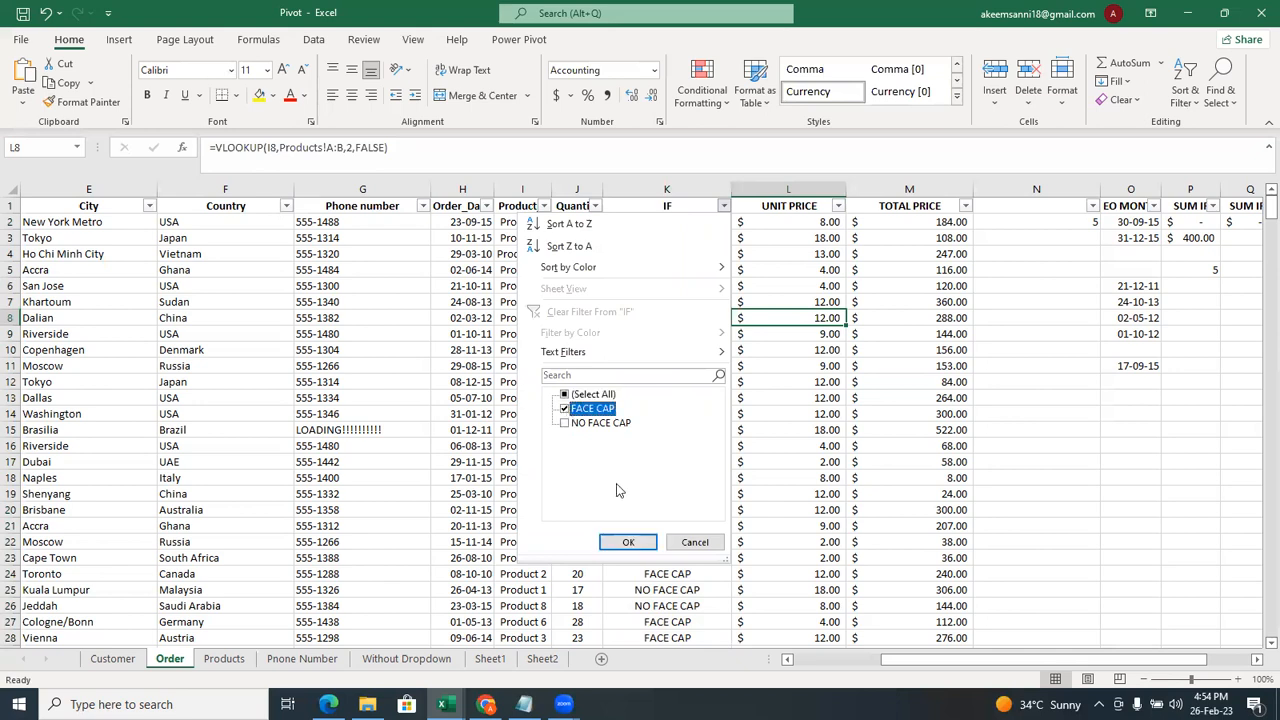
pyautogui.click(626, 545)
pyautogui.click(703, 428)
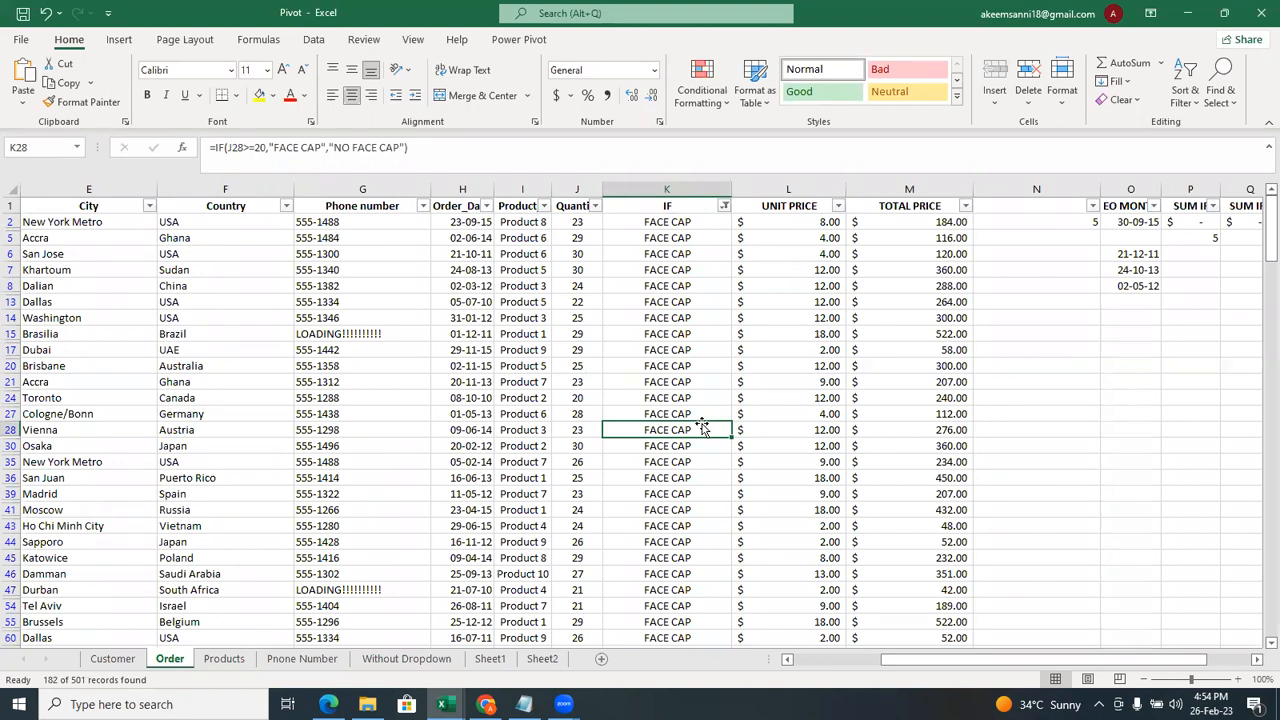
pyautogui.hotkey('ctrl', 'z')
# Insert a blank column between the IF and UNIT PRICE columns.
pyautogui.click(802, 191)
pyautogui.rightClick(803, 192)
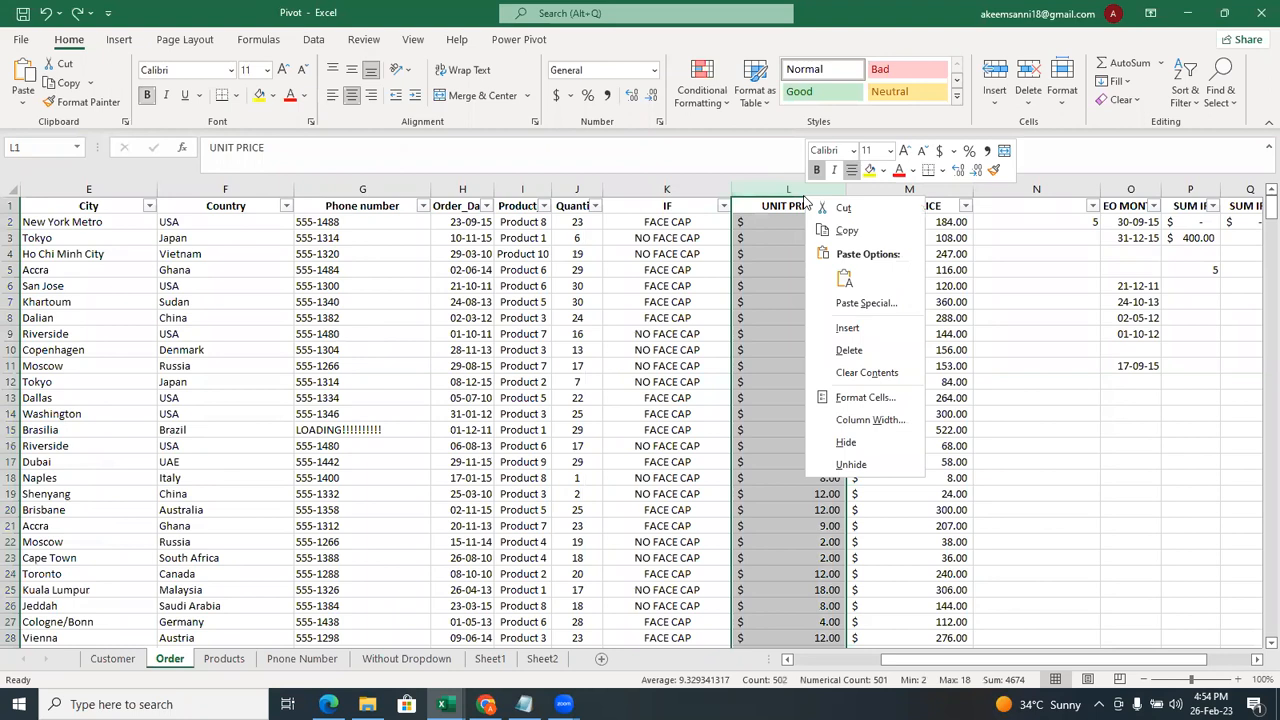
pyautogui.click(866, 329)
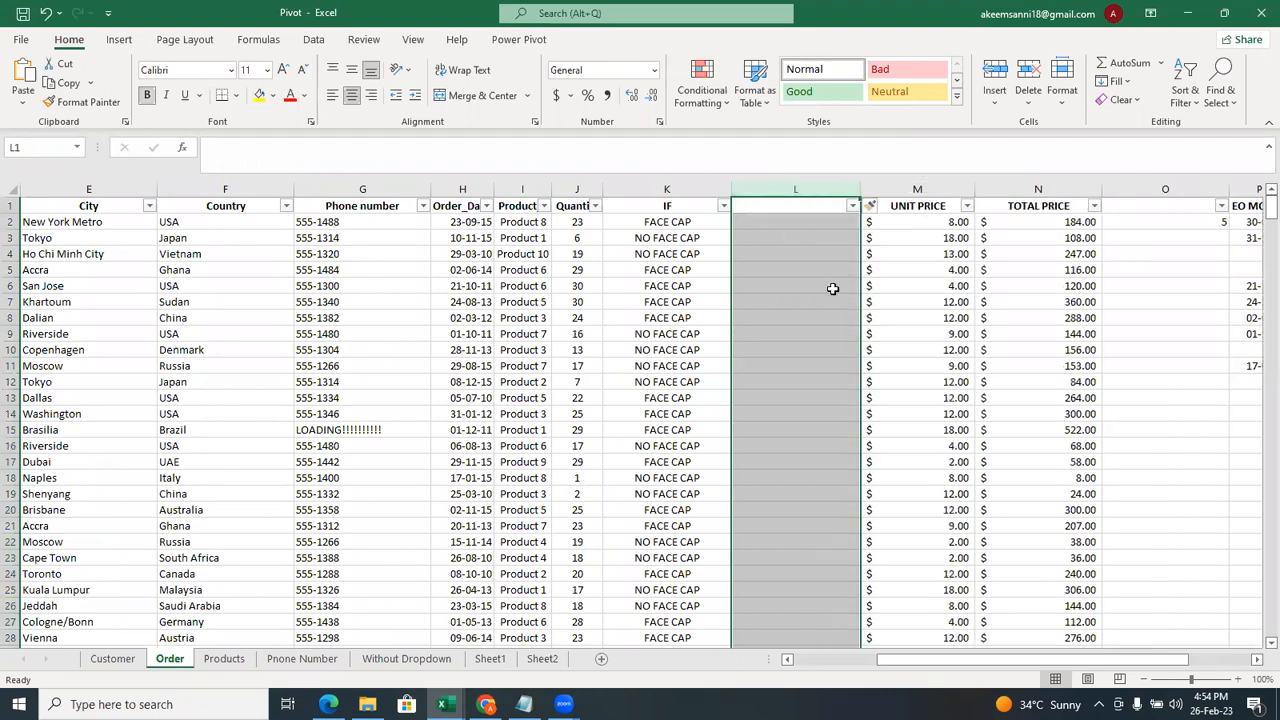
# Enter =COUNTIF(K:K,"FACE CAP") in L2 to count the FACE CAP entries in column K.
pyautogui.click(788, 221)
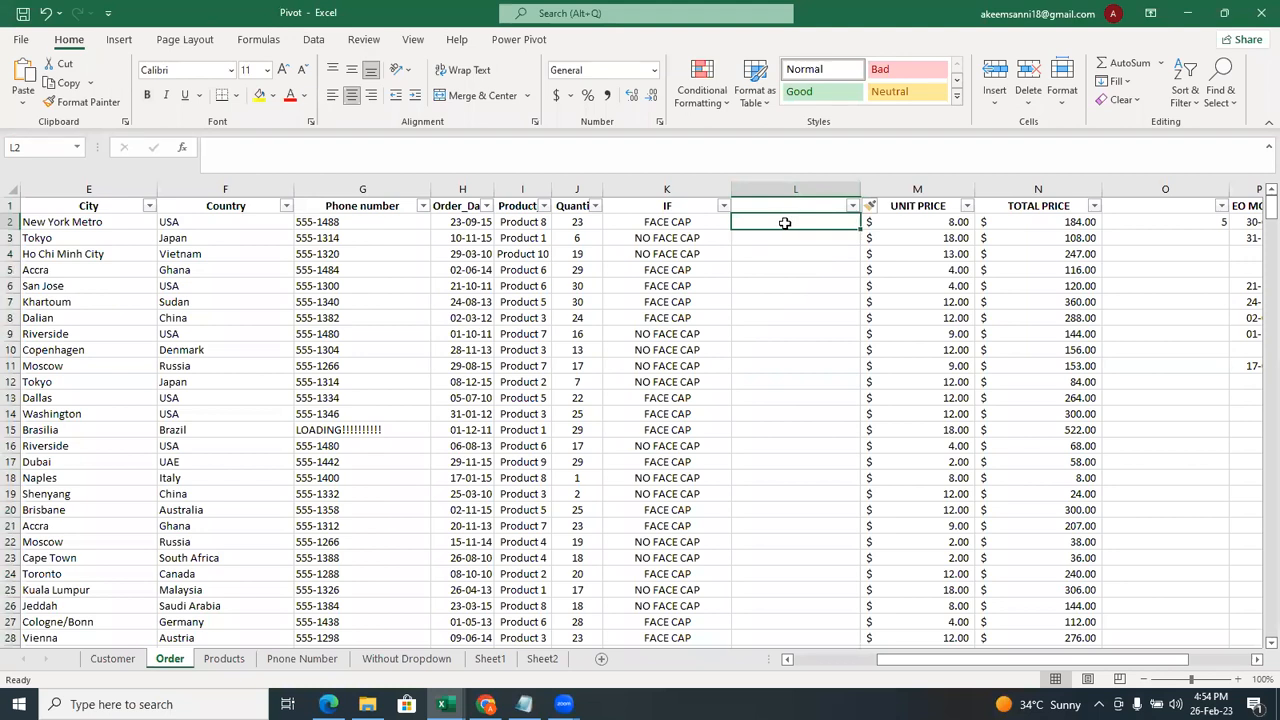
pyautogui.write('=')
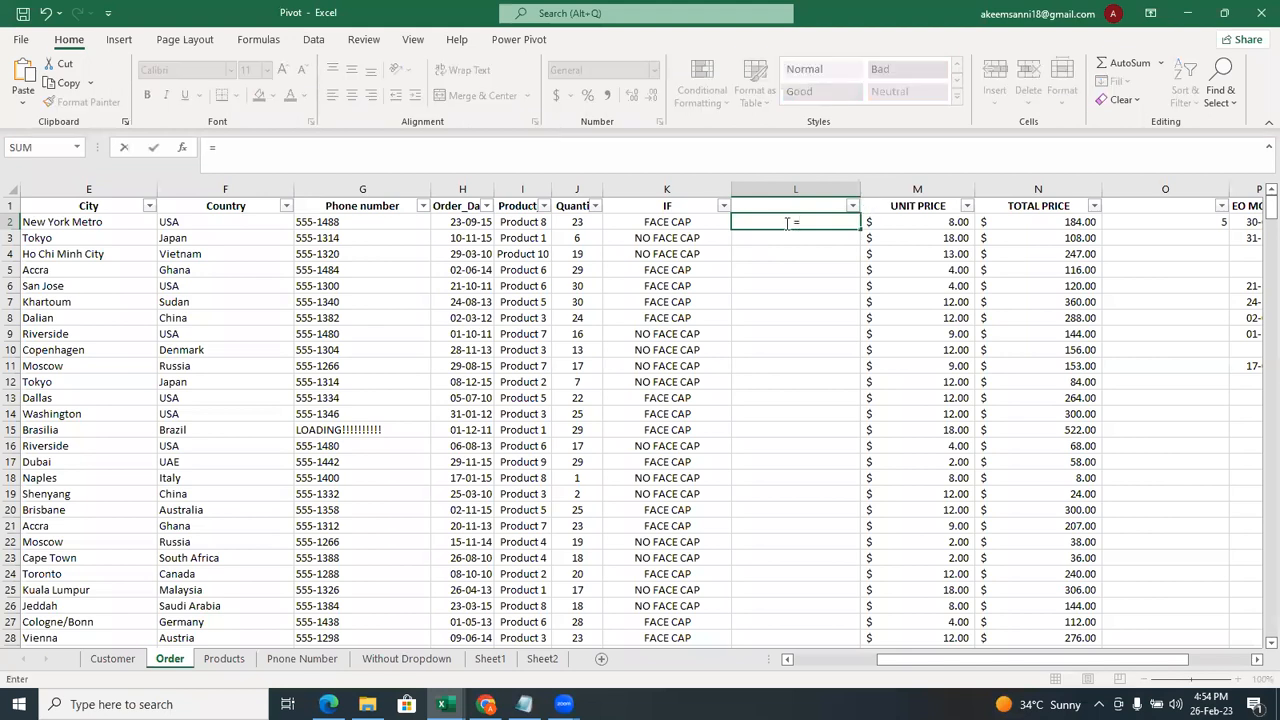
pyautogui.write('COU')
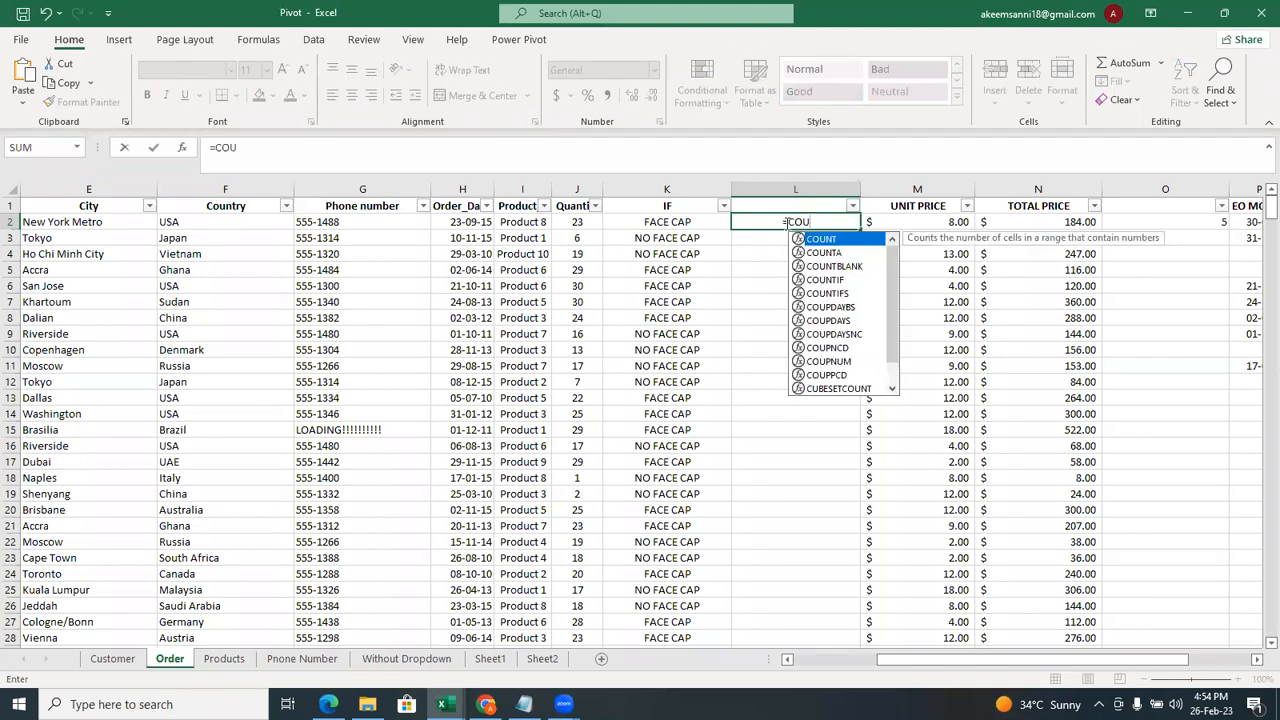
pyautogui.click(846, 280)
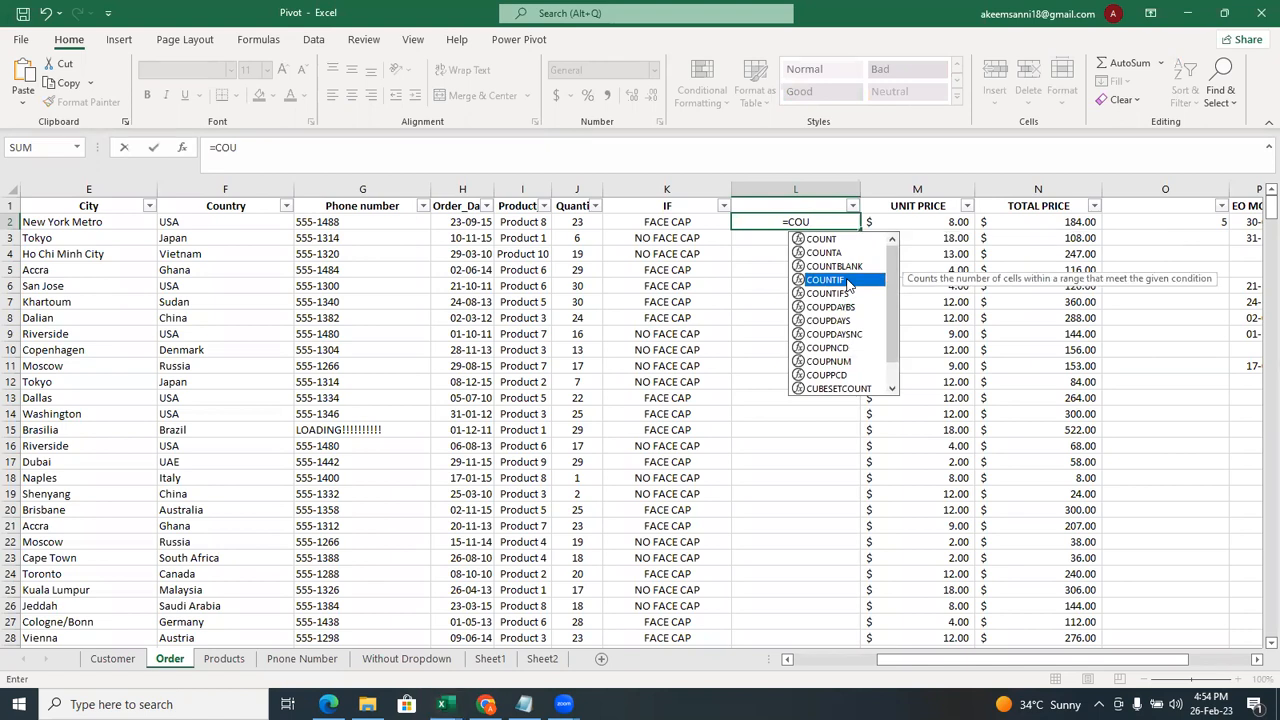
pyautogui.doubleClick(846, 280)
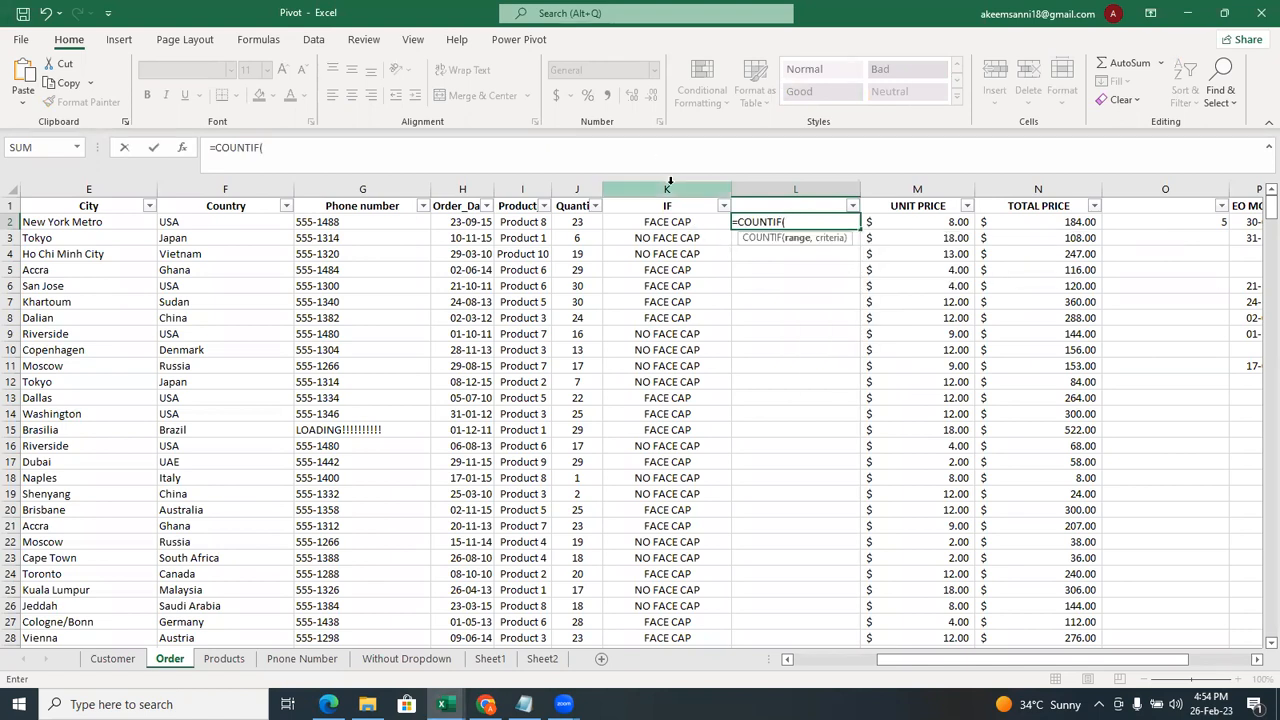
pyautogui.click(669, 181)
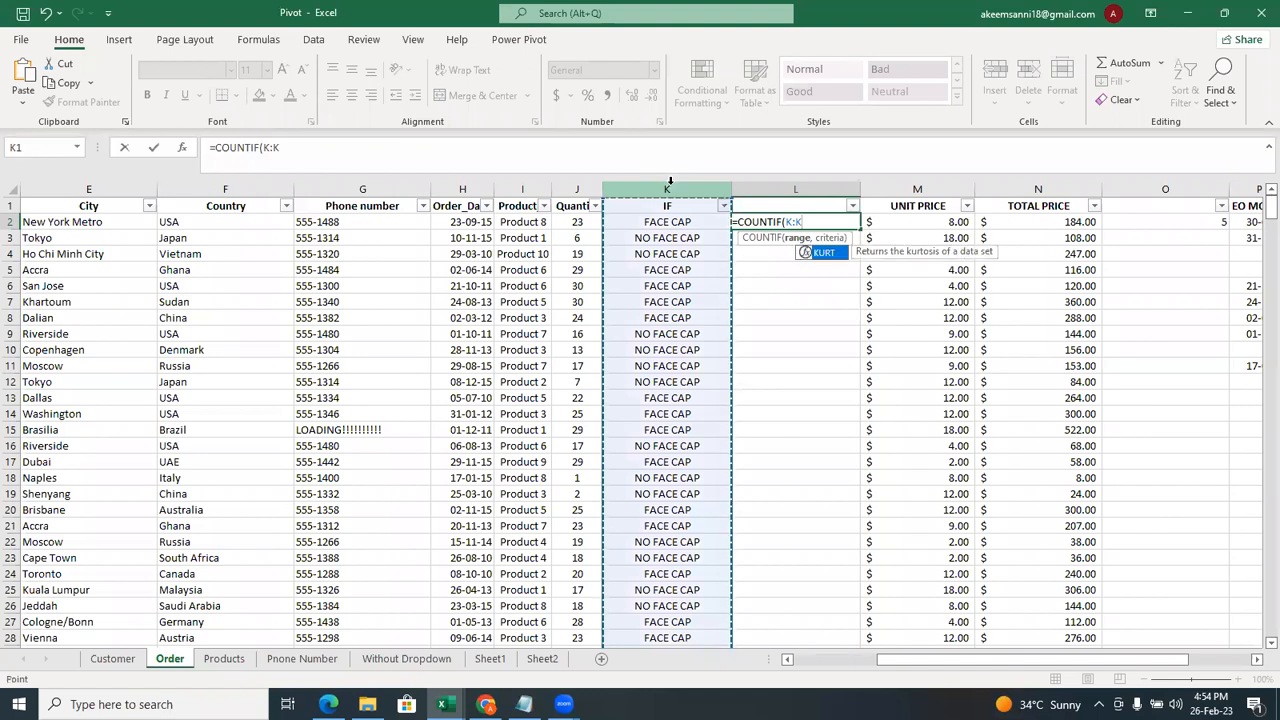
pyautogui.write(',')
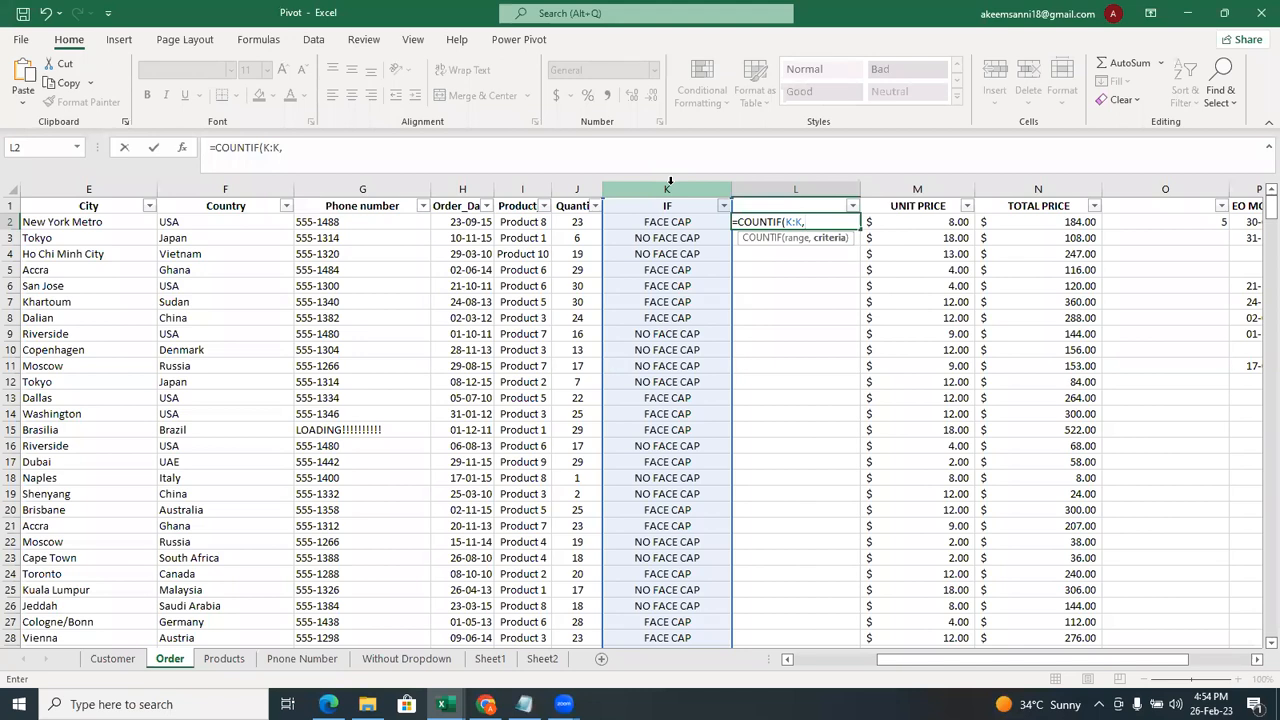
pyautogui.write('"FACE')
pyautogui.write('CAP"')
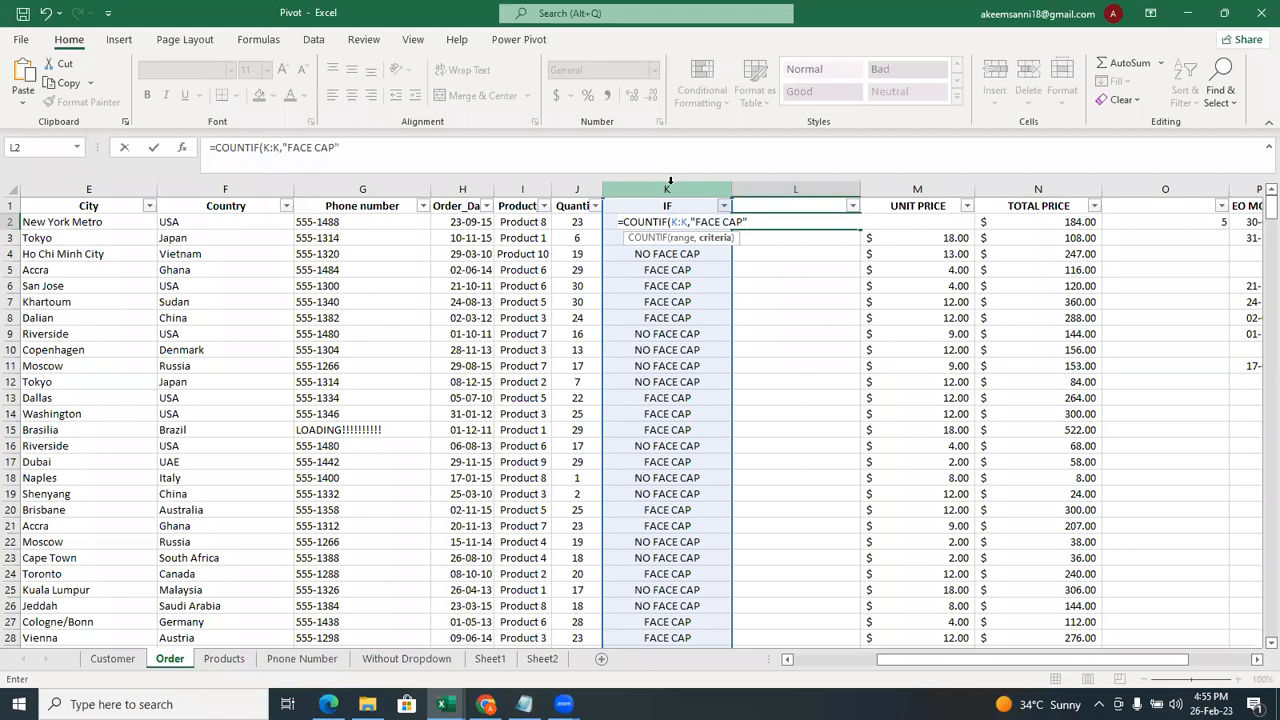
pyautogui.write('0')
pyautogui.press('BackSpace')
pyautogui.write(')')
pyautogui.press('Return')
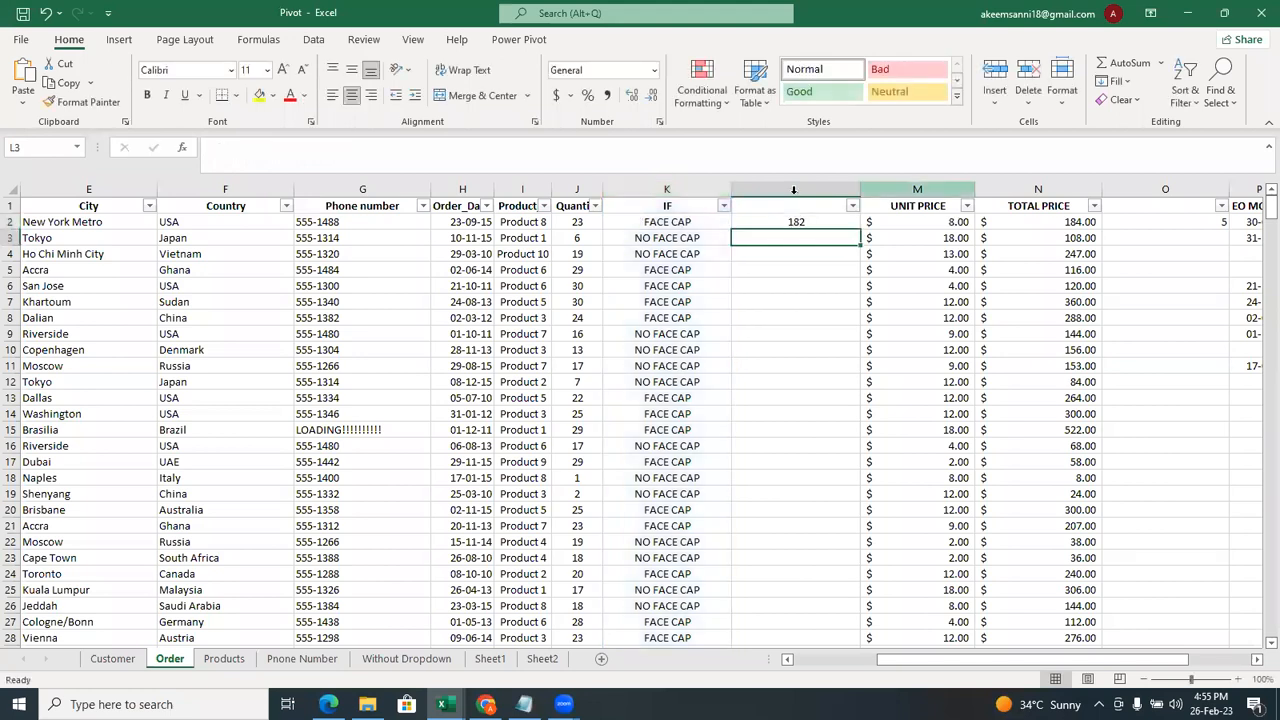
# Clear the COUNTIF formula from L2.
pyautogui.click(801, 221)
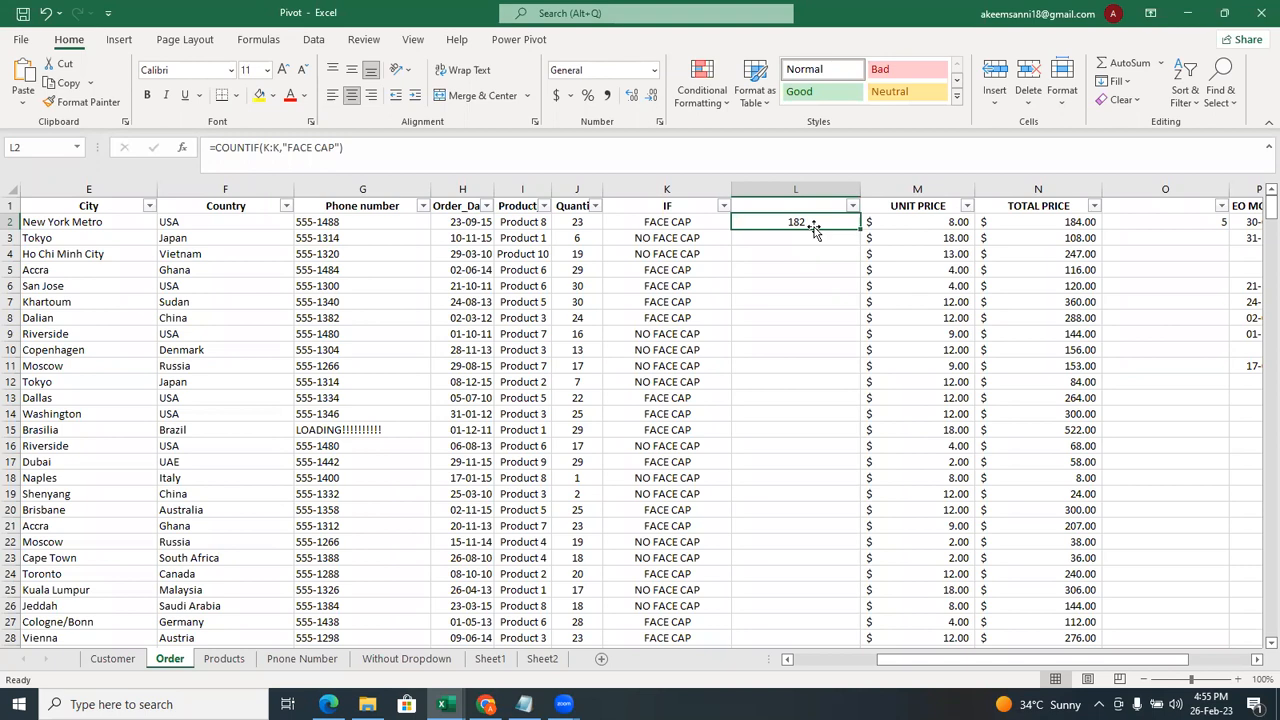
pyautogui.click(425, 153)
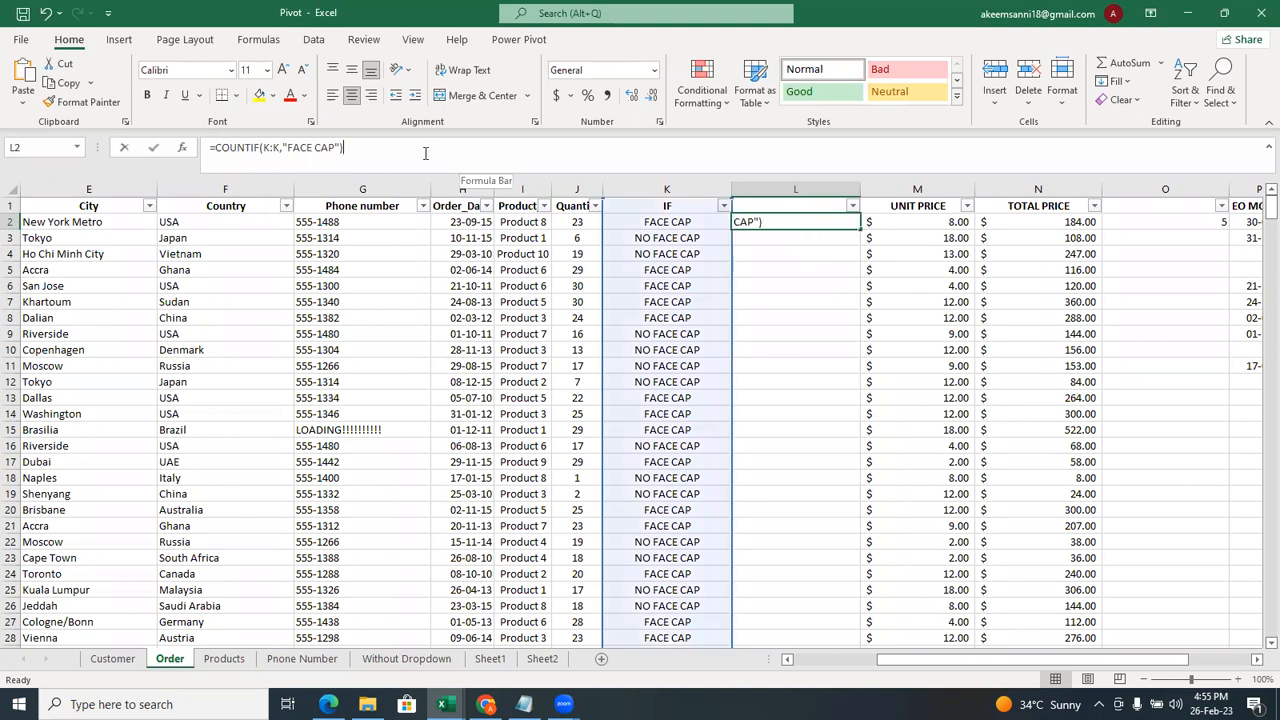
pyautogui.moveTo(425, 153); pyautogui.dragTo(190, 142)
pyautogui.press('BackSpace')
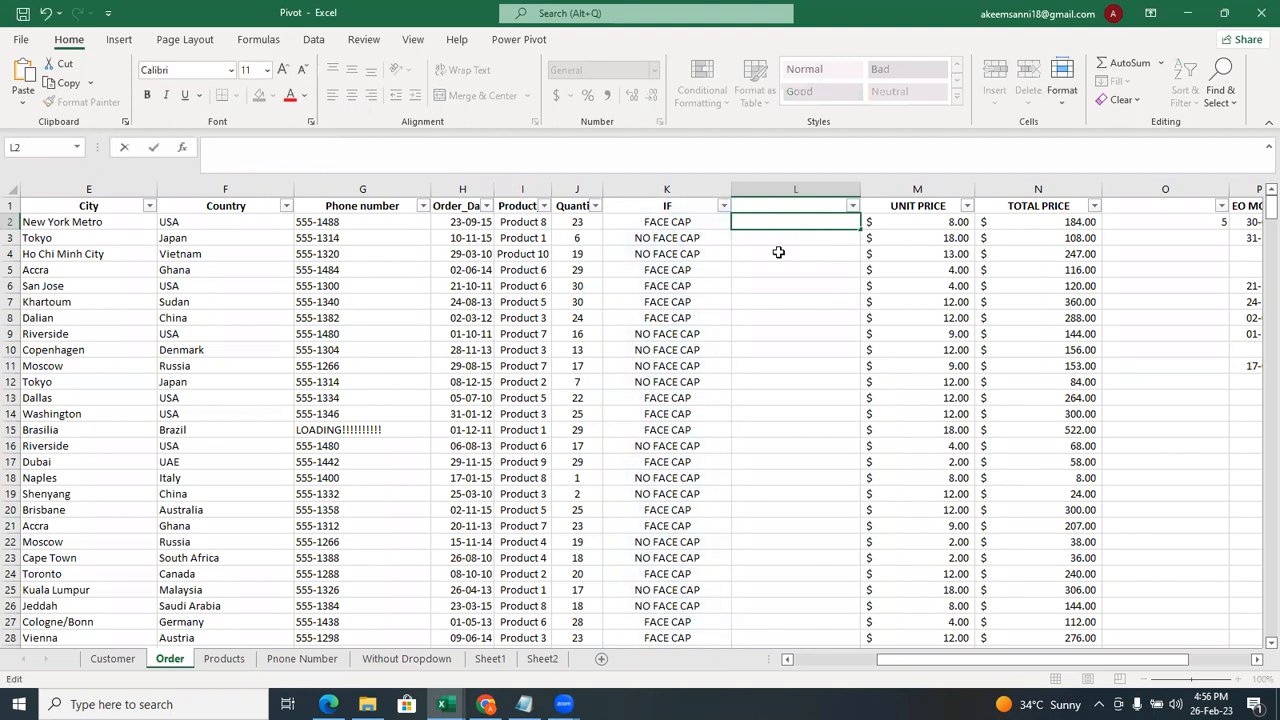
pyautogui.press('Escape')
pyautogui.click(649, 222)
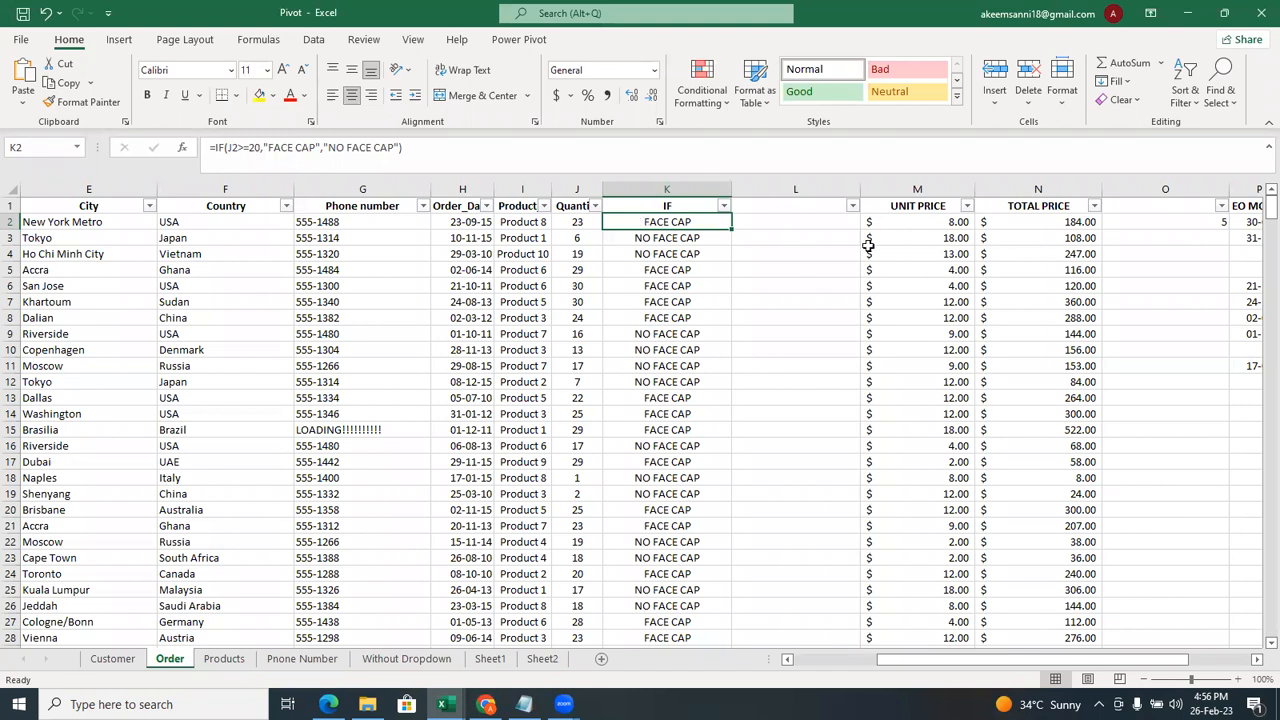
# Enter =COUNTIF(K:K,"FACE CAP") in L2 to count the FACE CAP orders in the IF column.
pyautogui.click(801, 217)
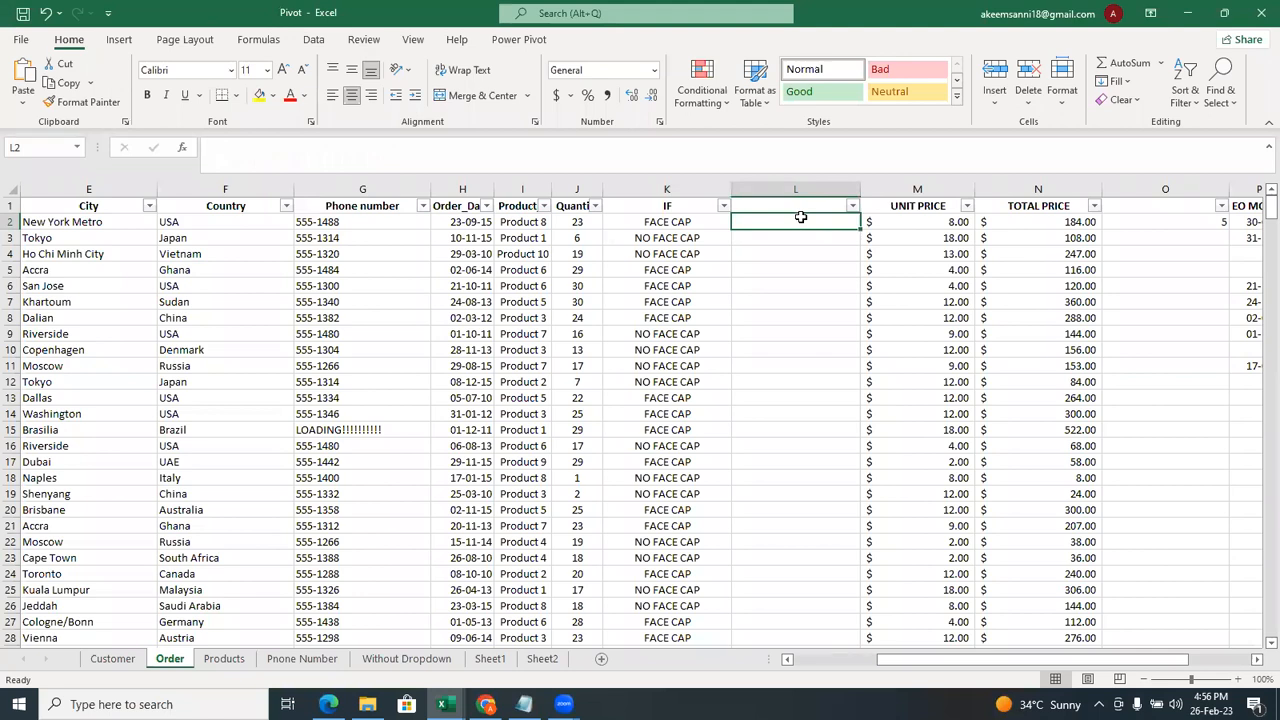
pyautogui.write('=')
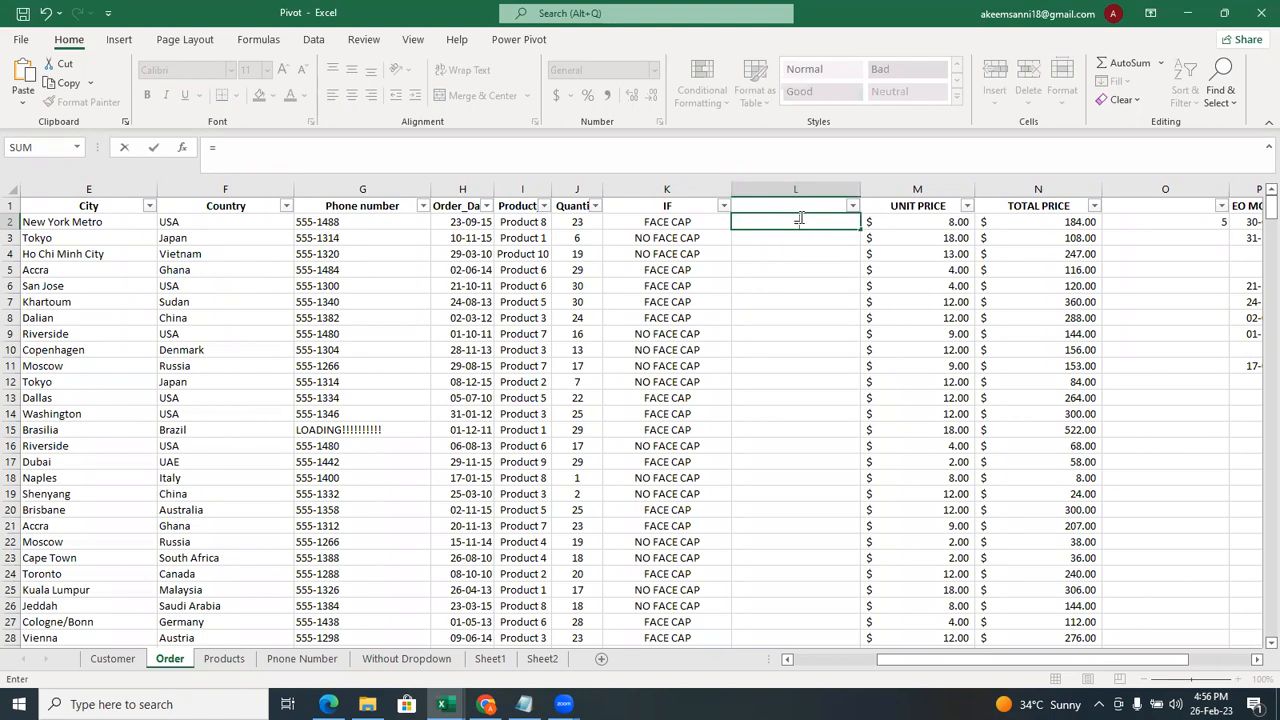
pyautogui.write('COI')
pyautogui.press('BackSpace')
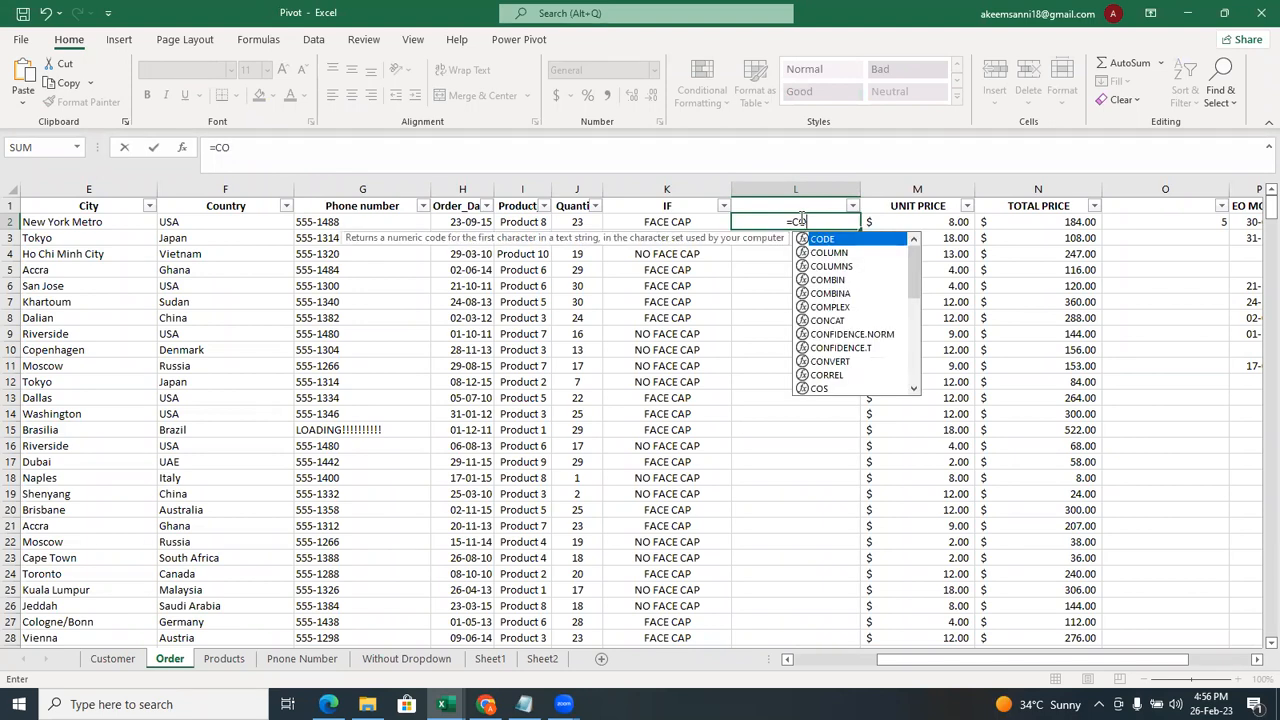
pyautogui.write('UN')
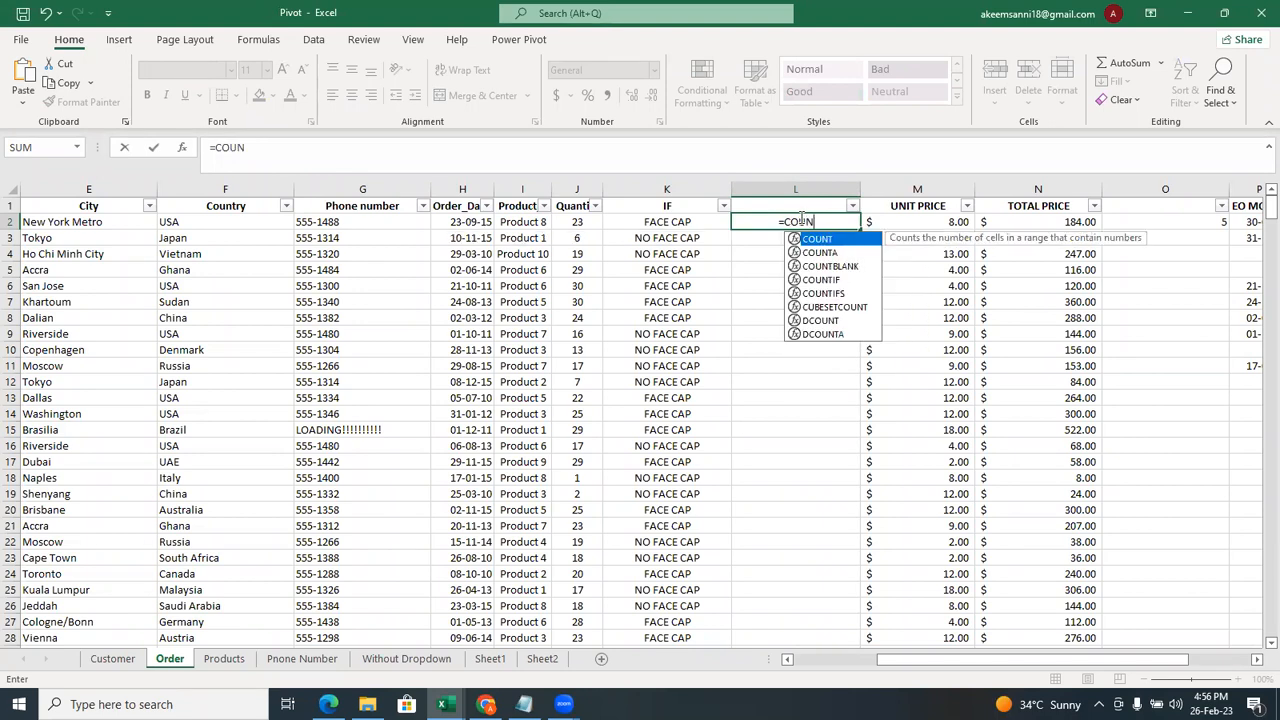
pyautogui.click(850, 281)
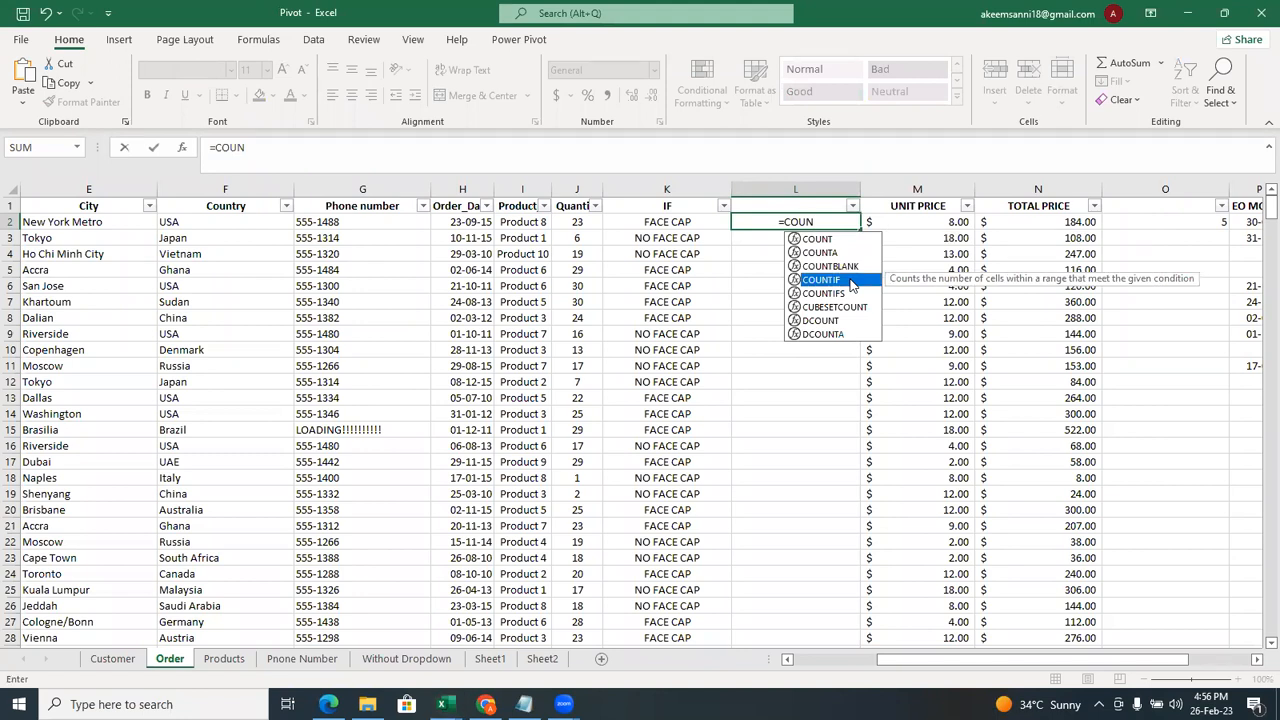
pyautogui.doubleClick(850, 280)
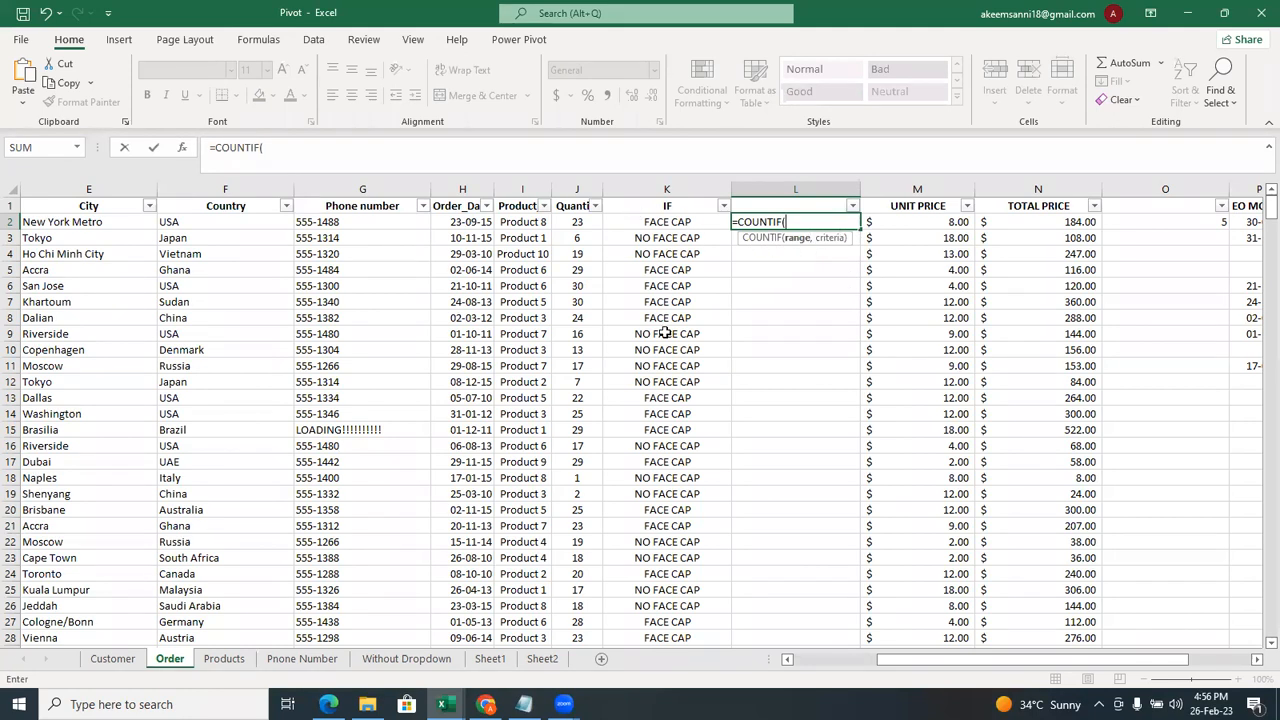
pyautogui.click(667, 188)
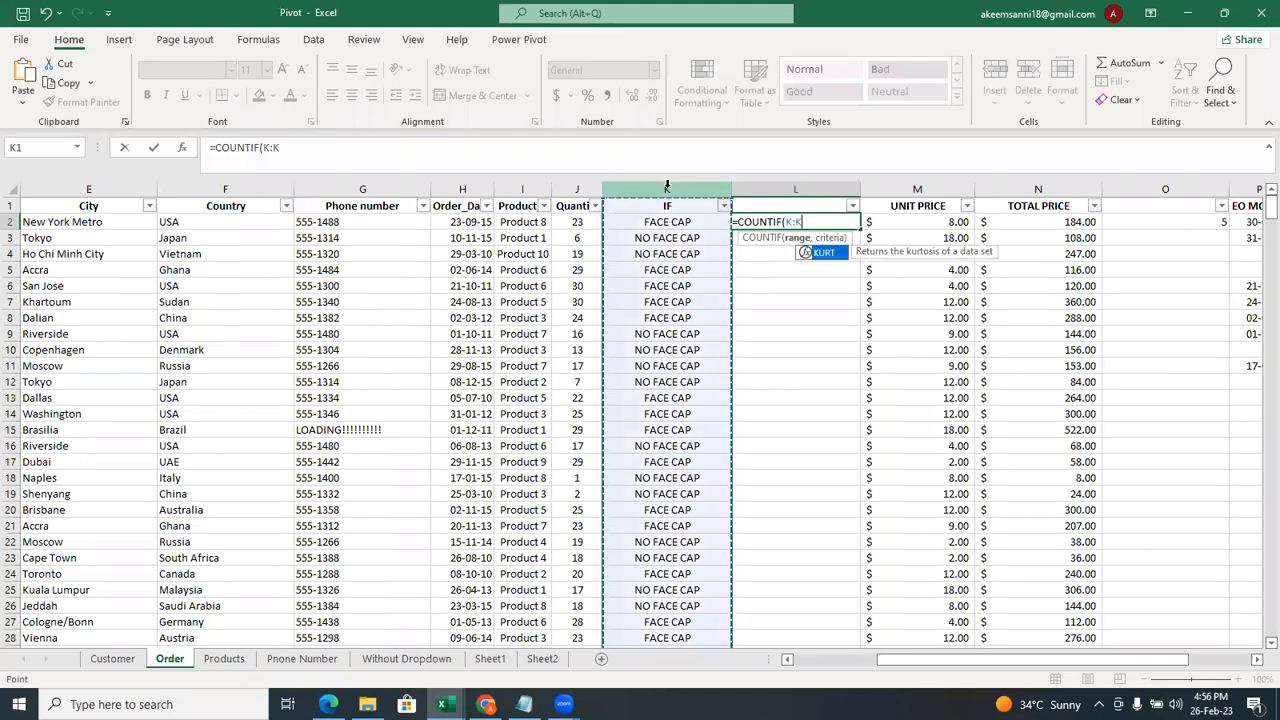
pyautogui.write(',')
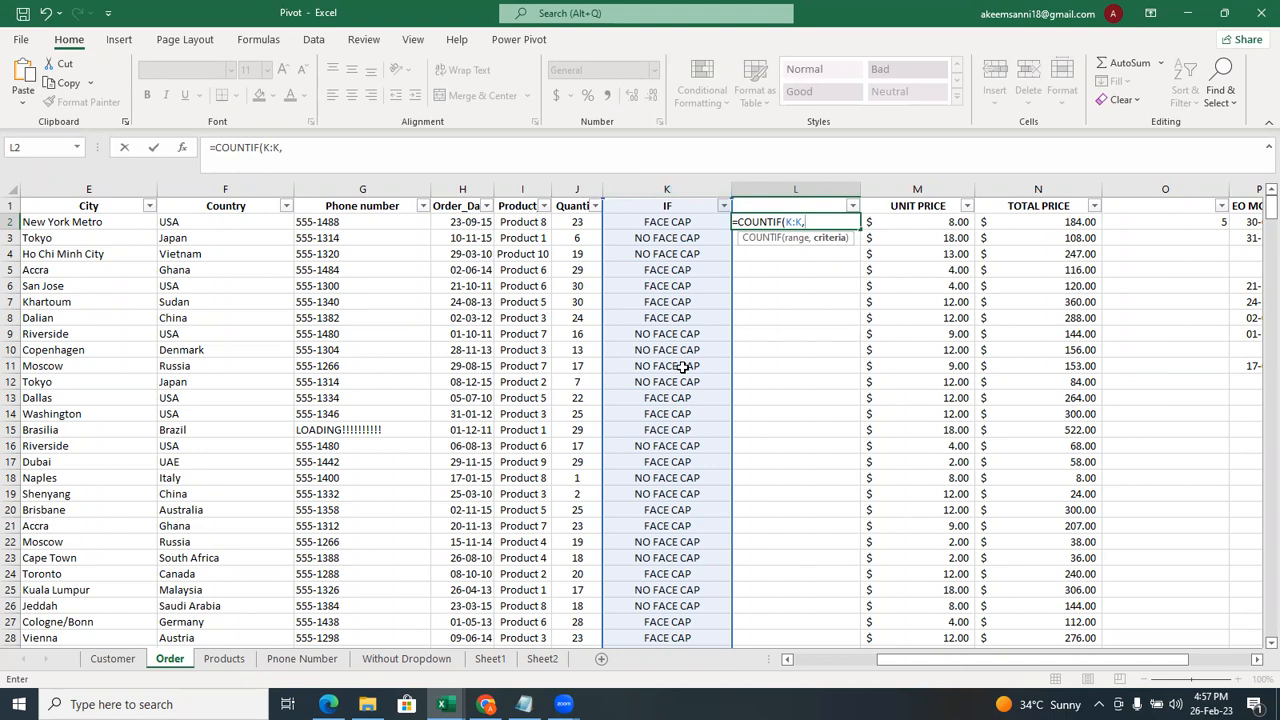
pyautogui.write('"FACE CAP')
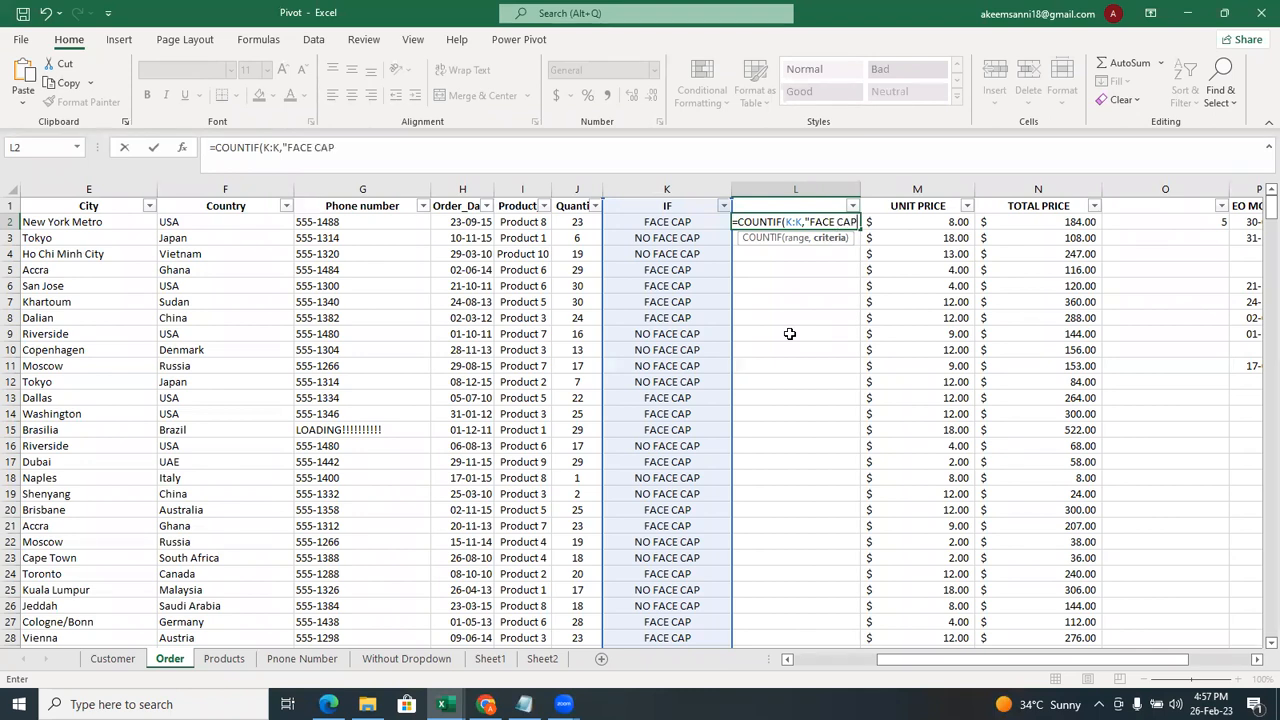
pyautogui.write('")')
pyautogui.press('Return')
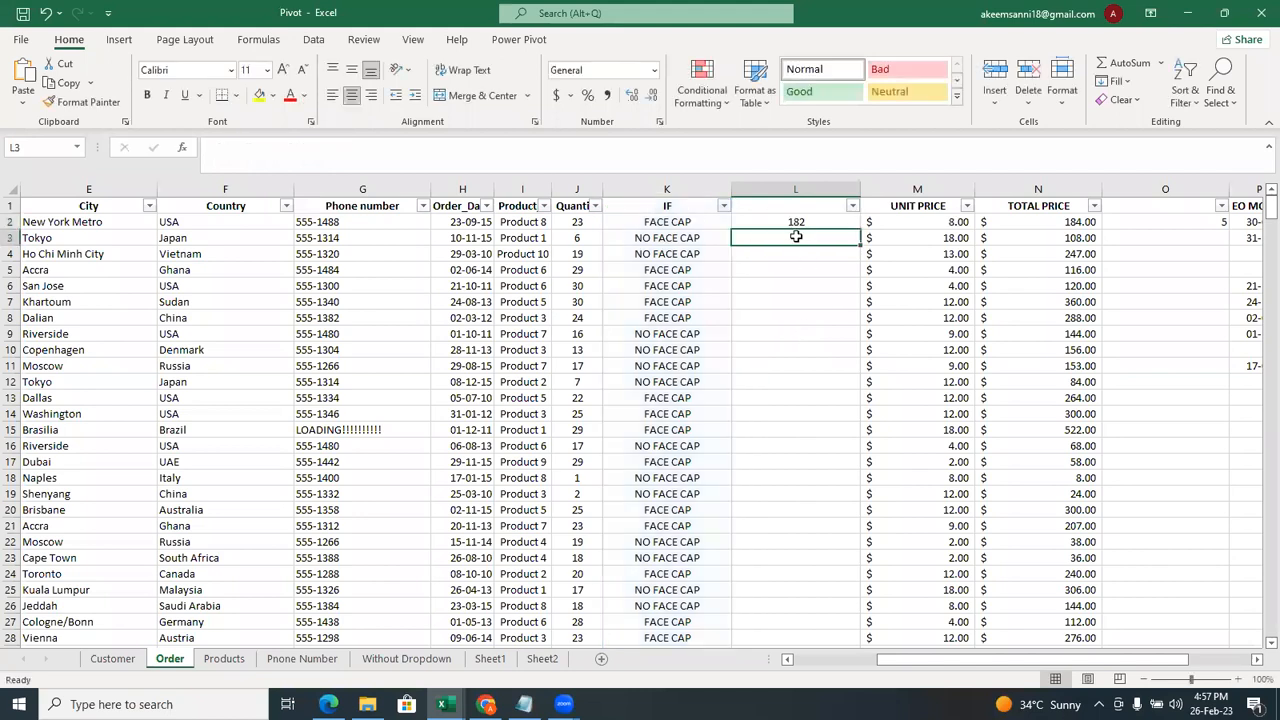
pyautogui.click(793, 221)
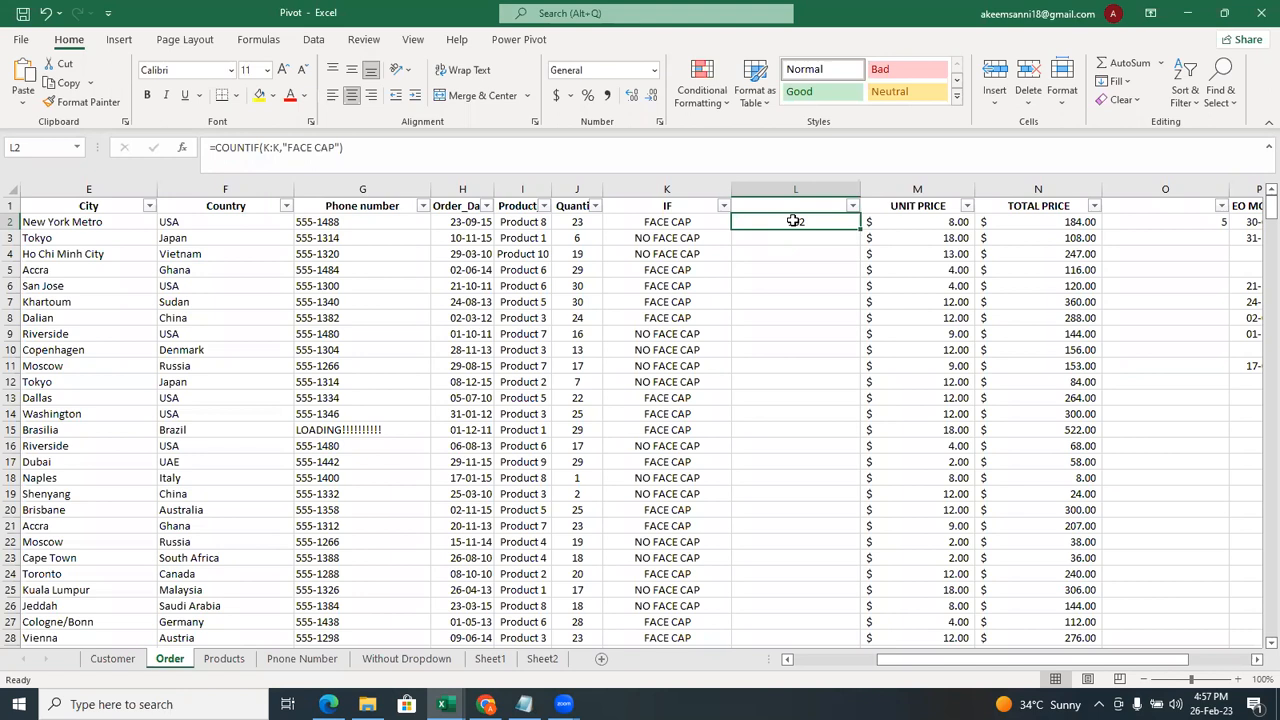
# Enter =COUNTIF(K:K,"NO FACE CAP") in L3 to count the NO FACE CAP orders in the IF column.
pyautogui.click(799, 237)
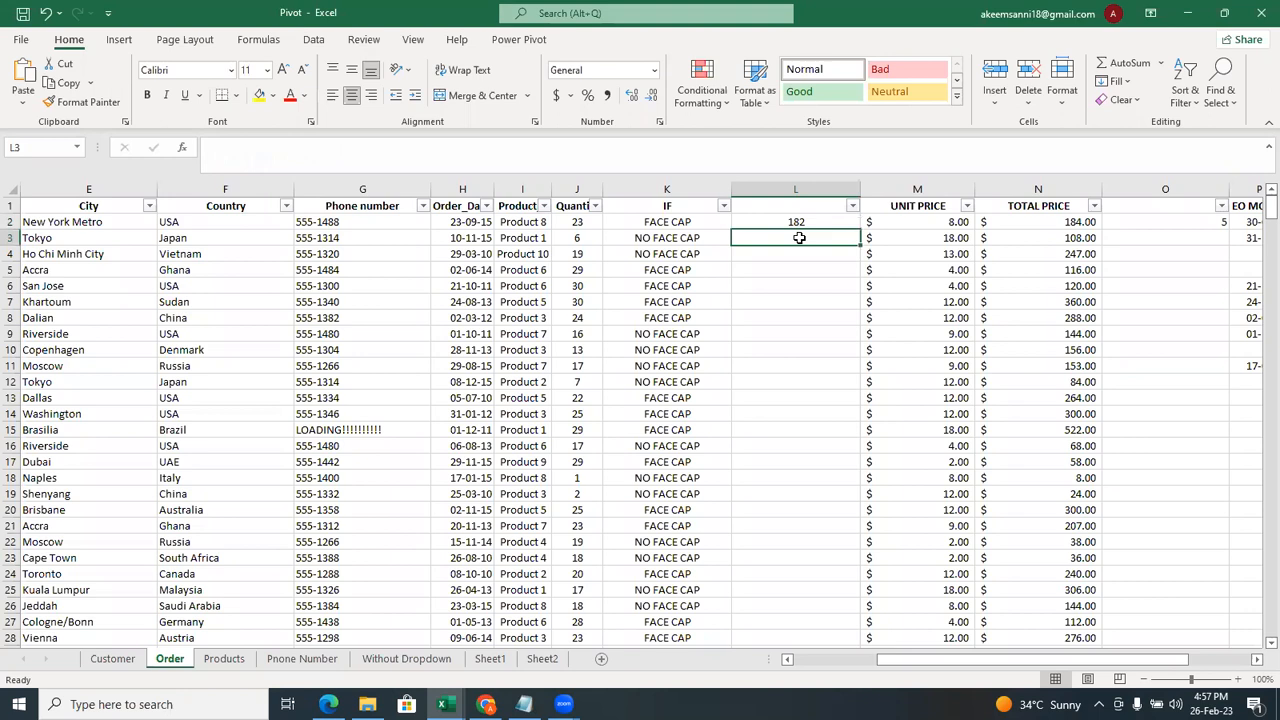
pyautogui.write('=')
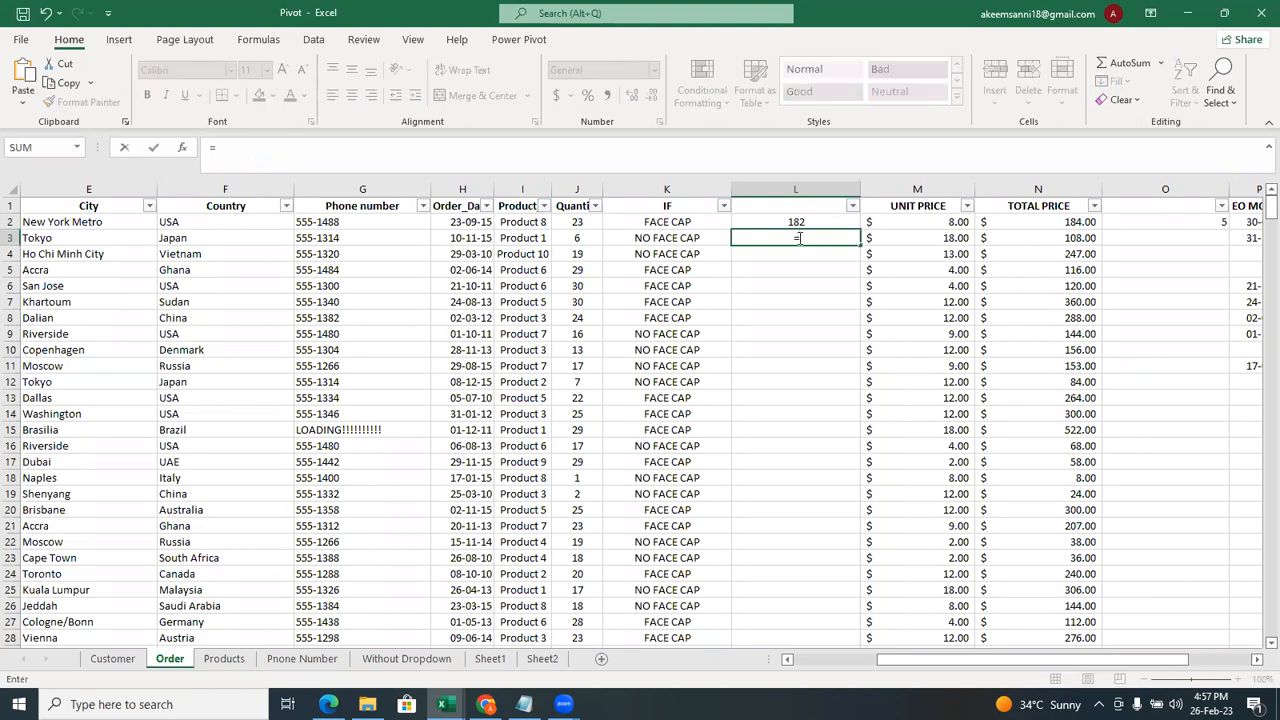
pyautogui.write('COUN')
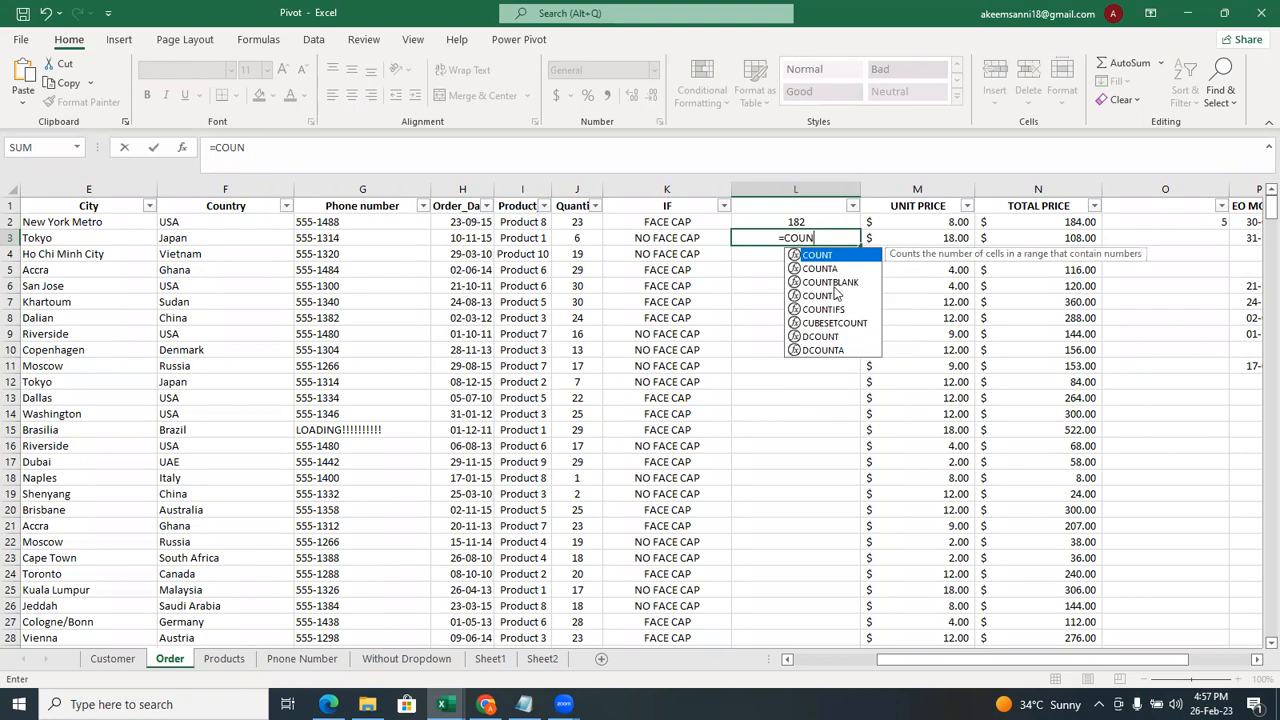
pyautogui.click(806, 298)
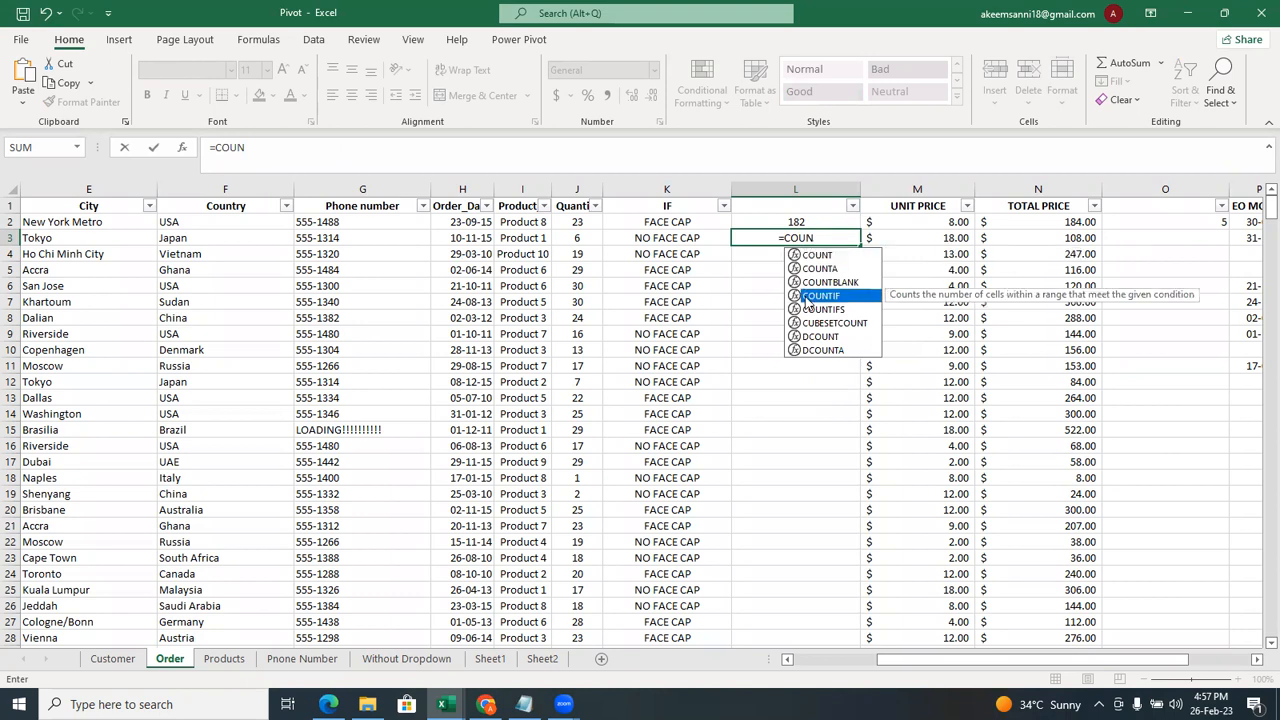
pyautogui.doubleClick(806, 298)
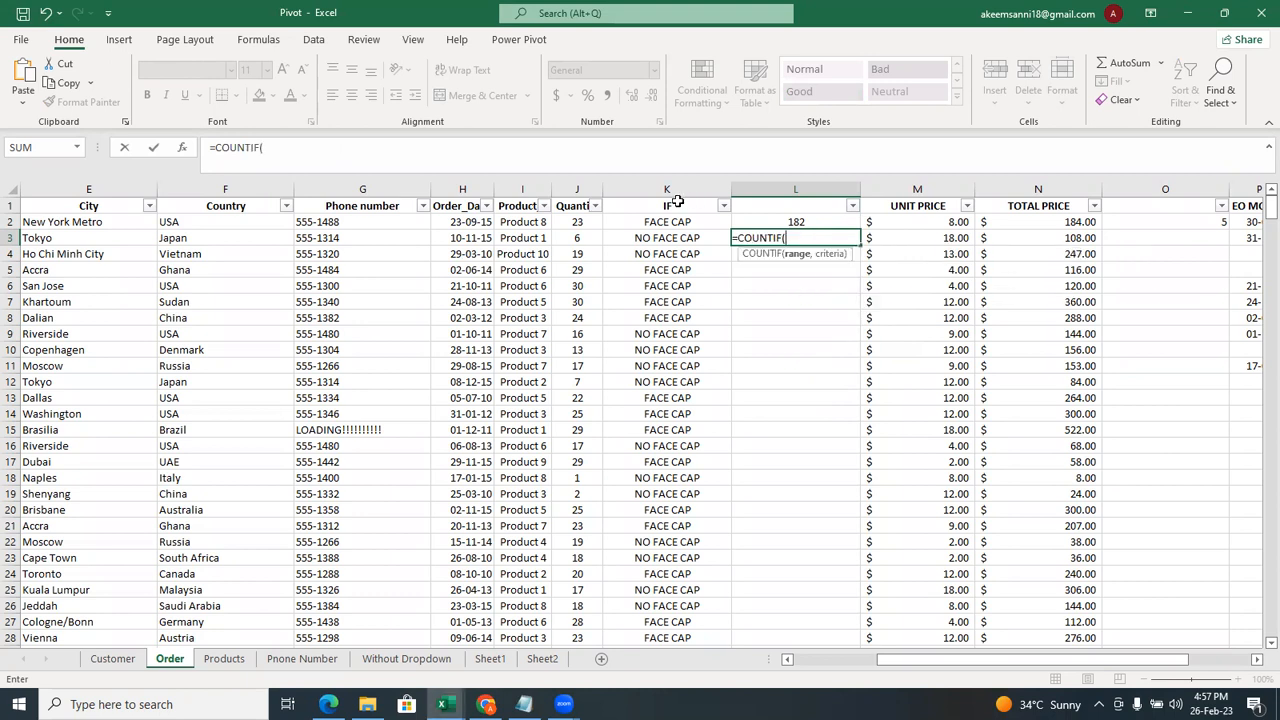
pyautogui.click(668, 188)
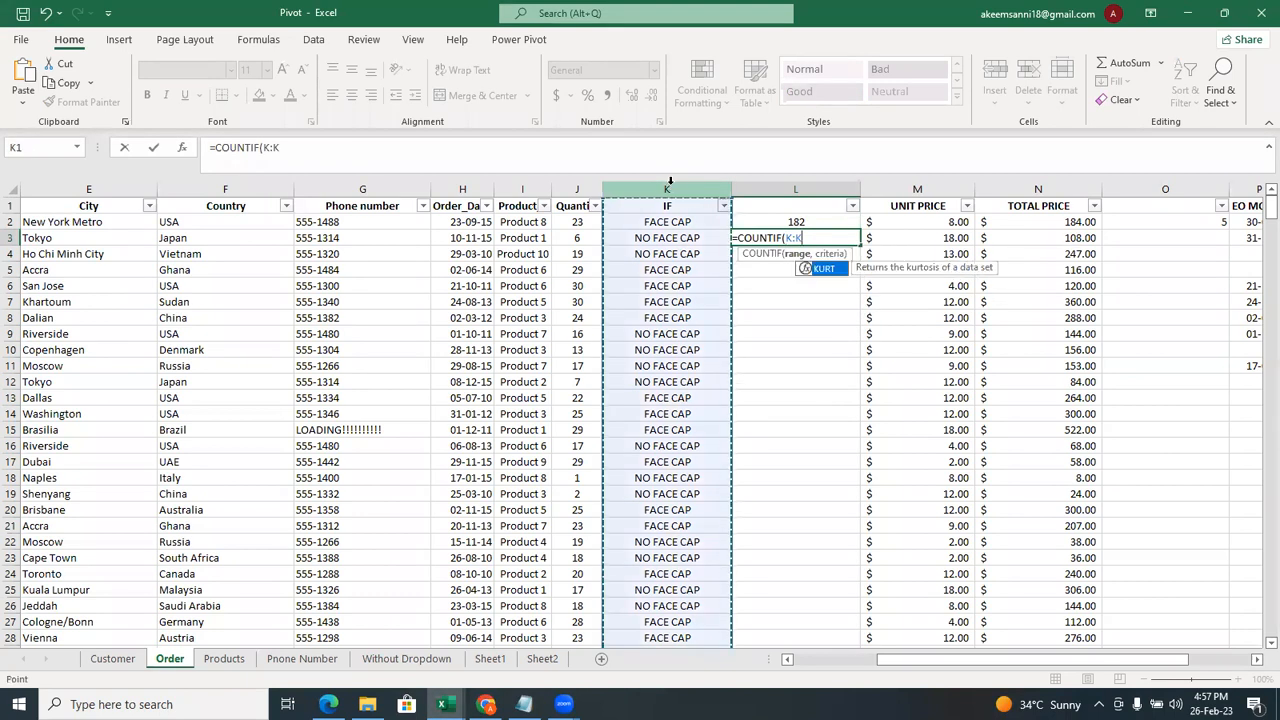
pyautogui.write(',')
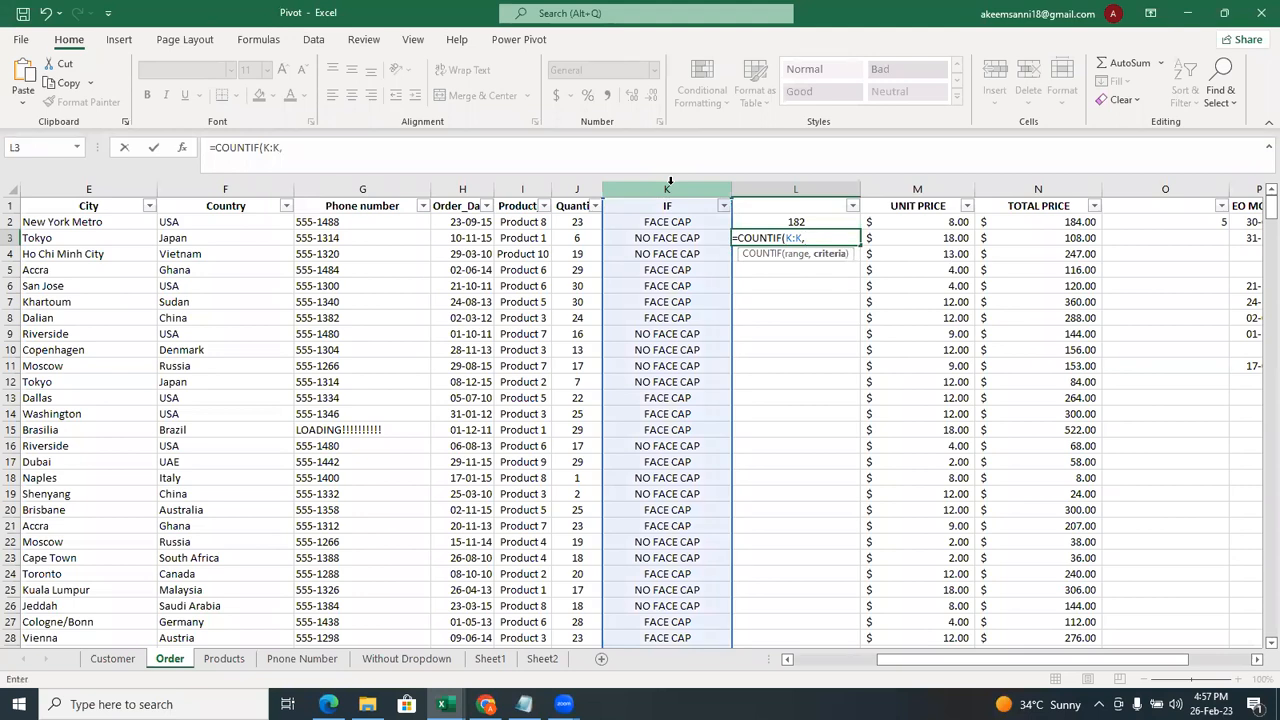
pyautogui.write('"NO FACE CA')
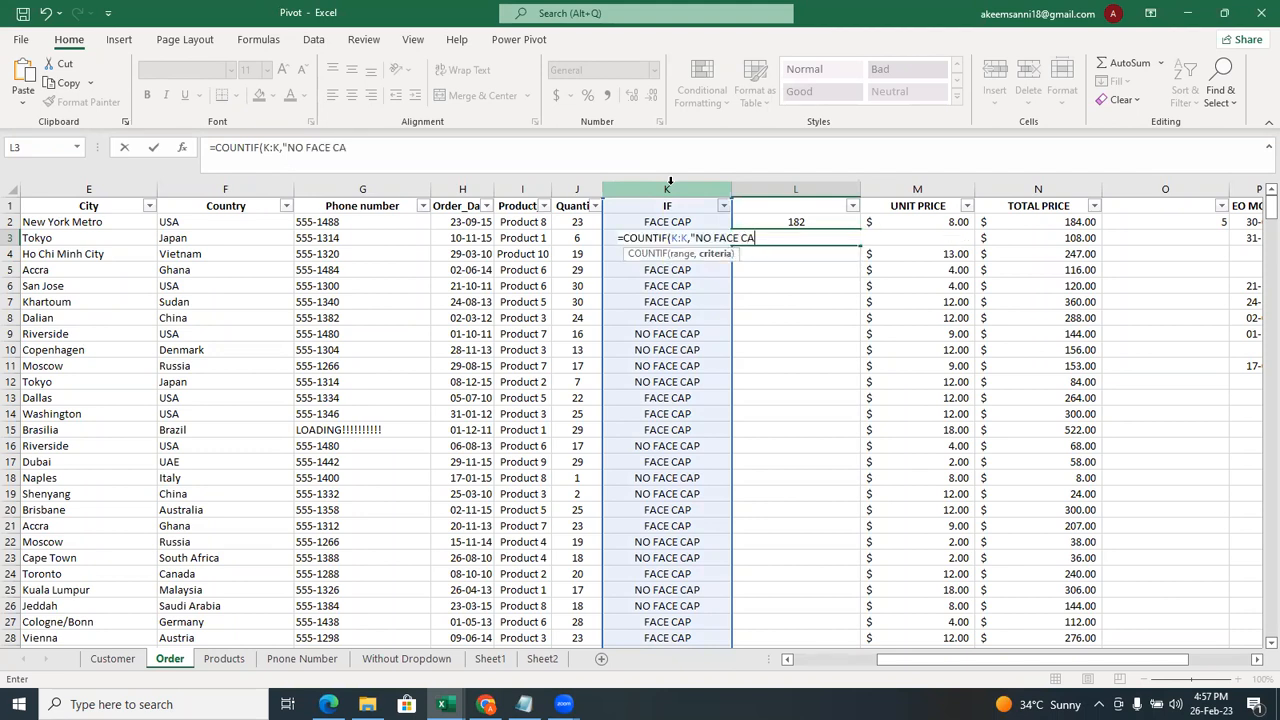
pyautogui.write('P")')
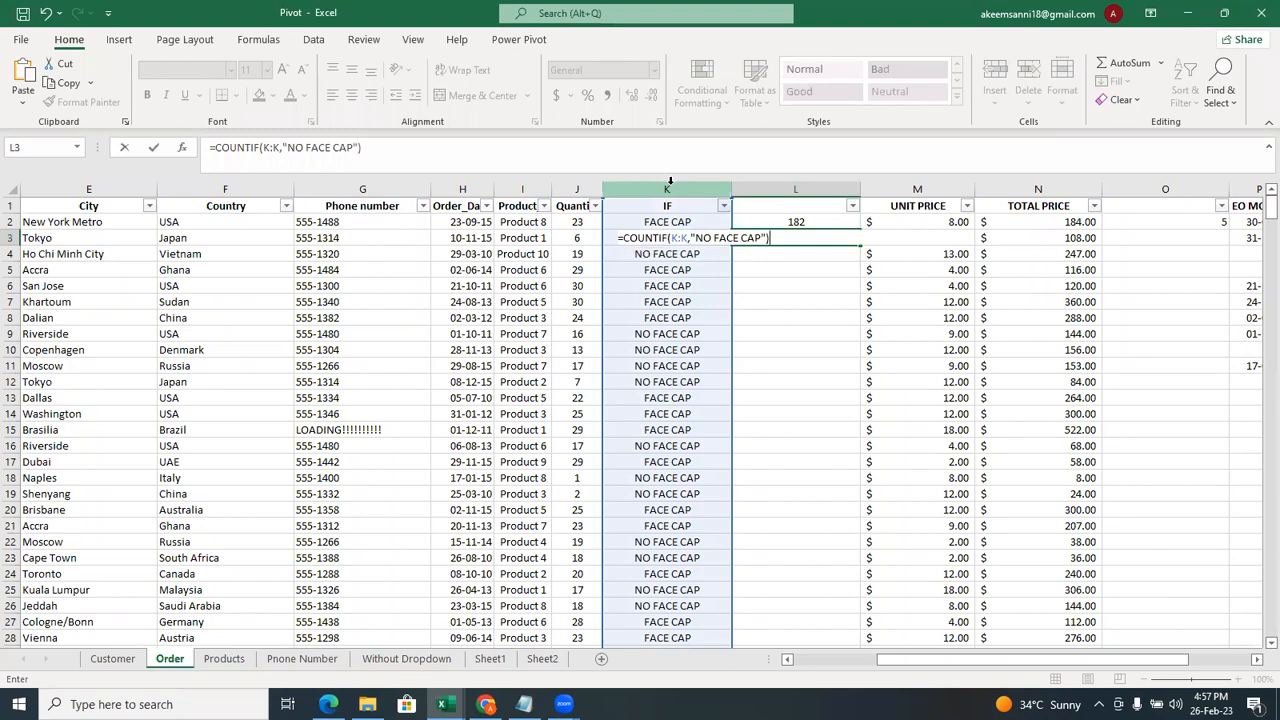
pyautogui.press('Return')
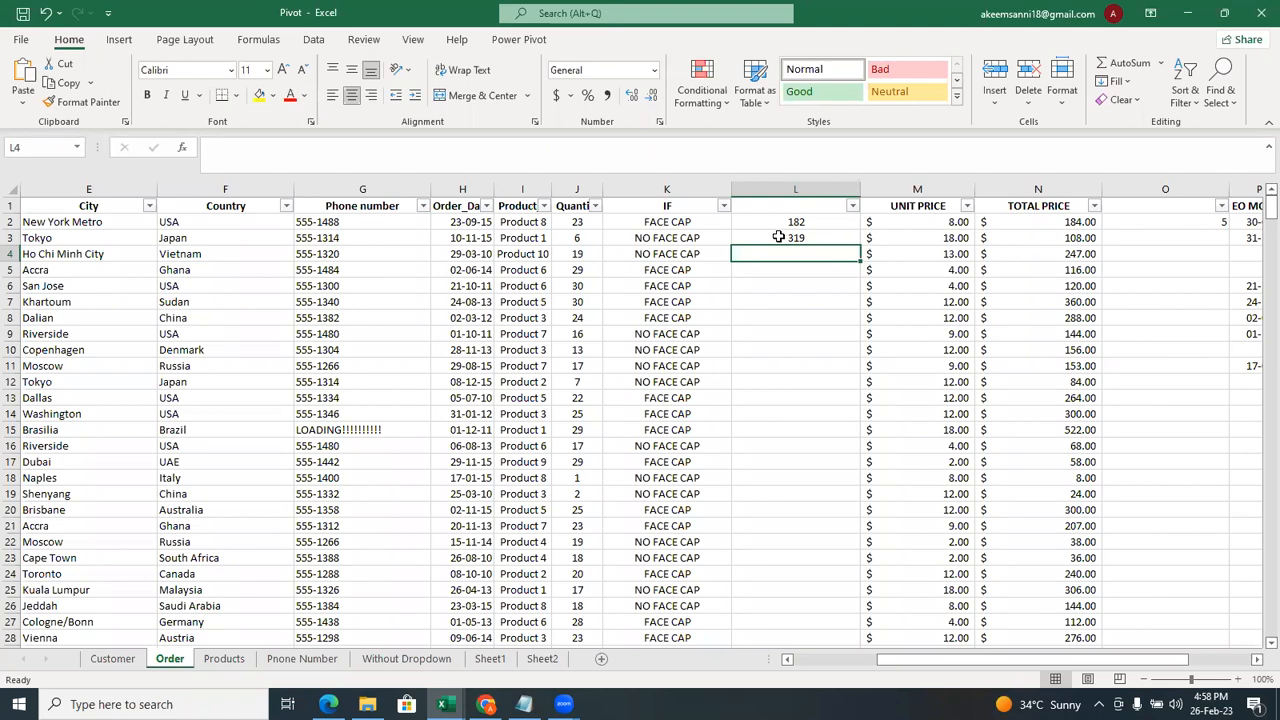
# Clear the contents of column L and delete the column, and undo both changes.
pyautogui.click(804, 190)
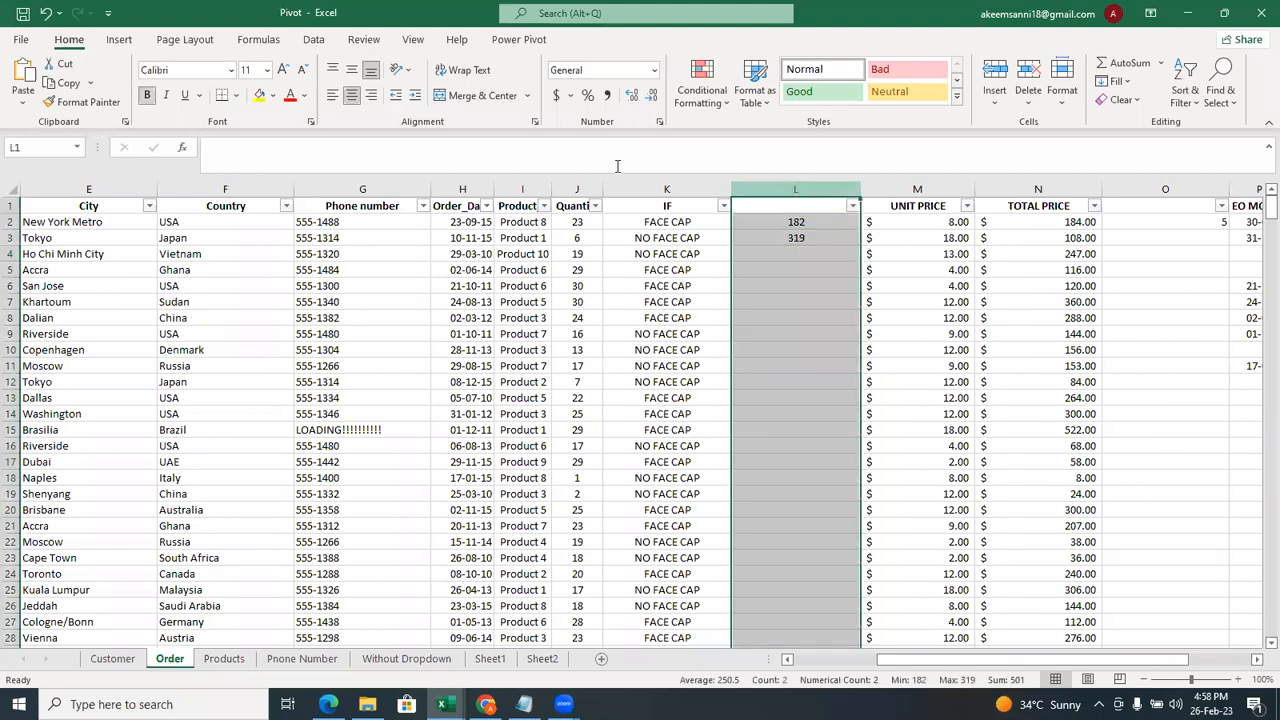
pyautogui.rightClick(790, 218)
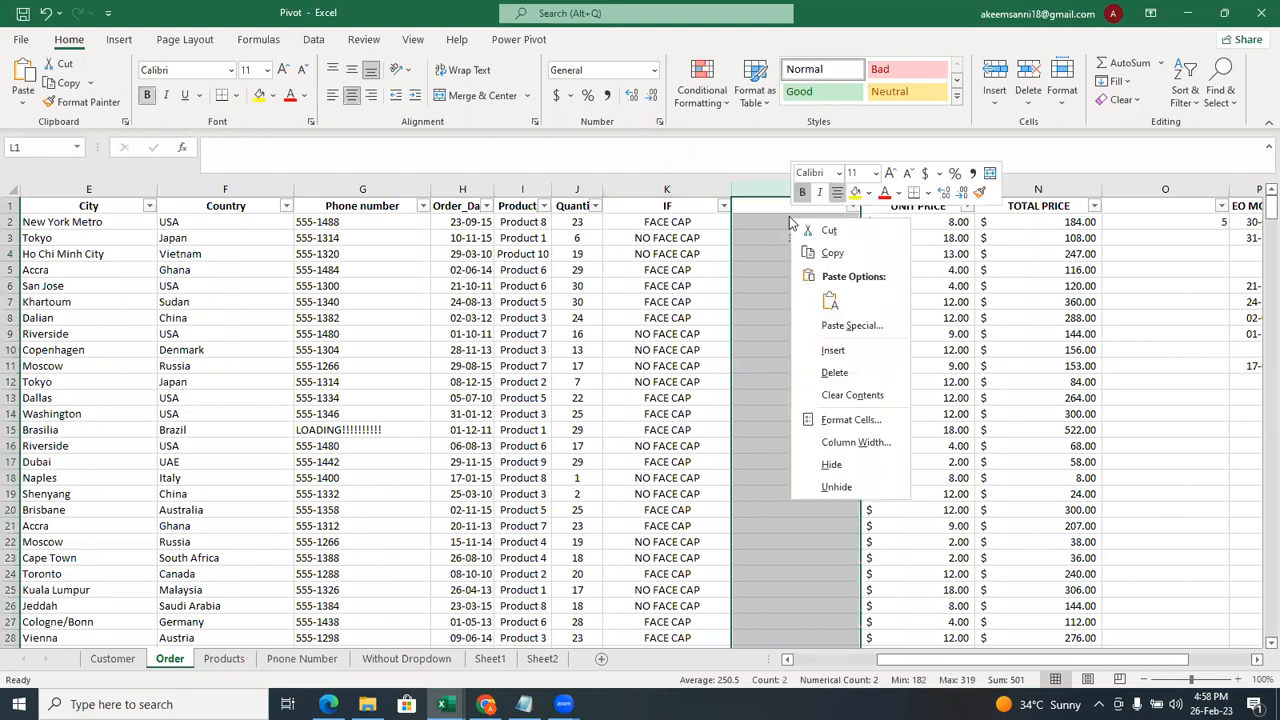
pyautogui.click(855, 396)
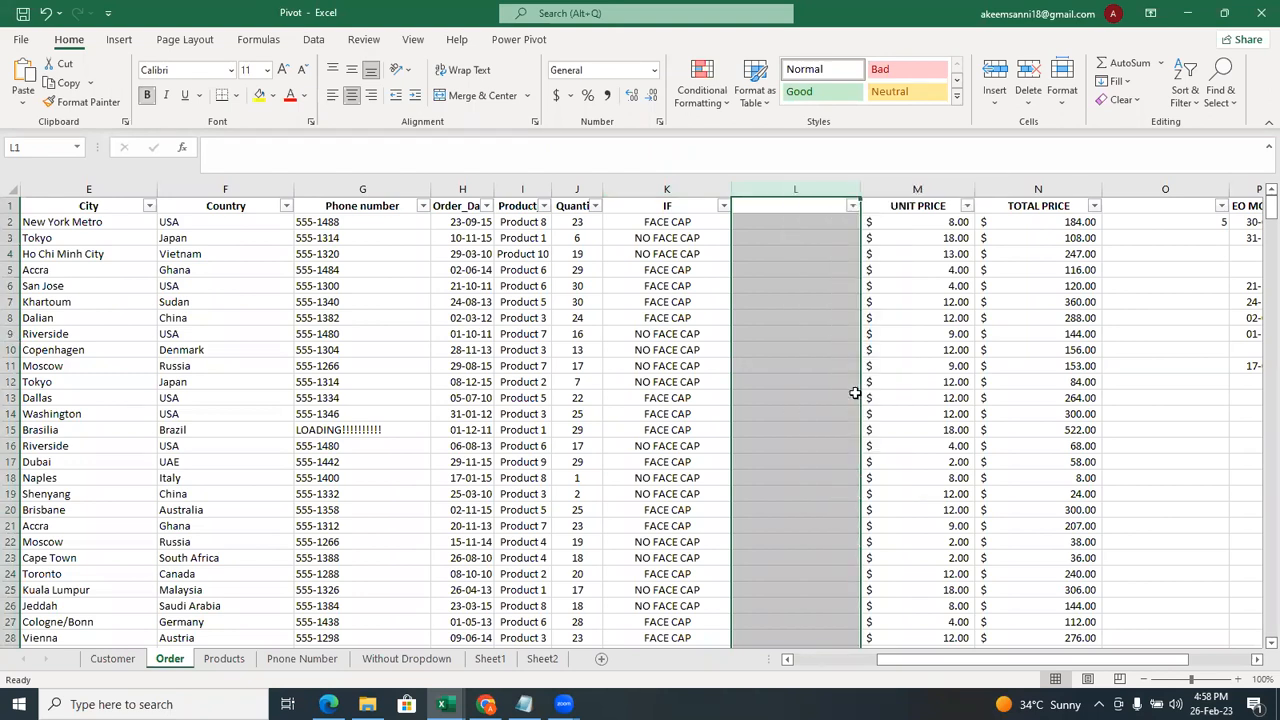
pyautogui.rightClick(783, 188)
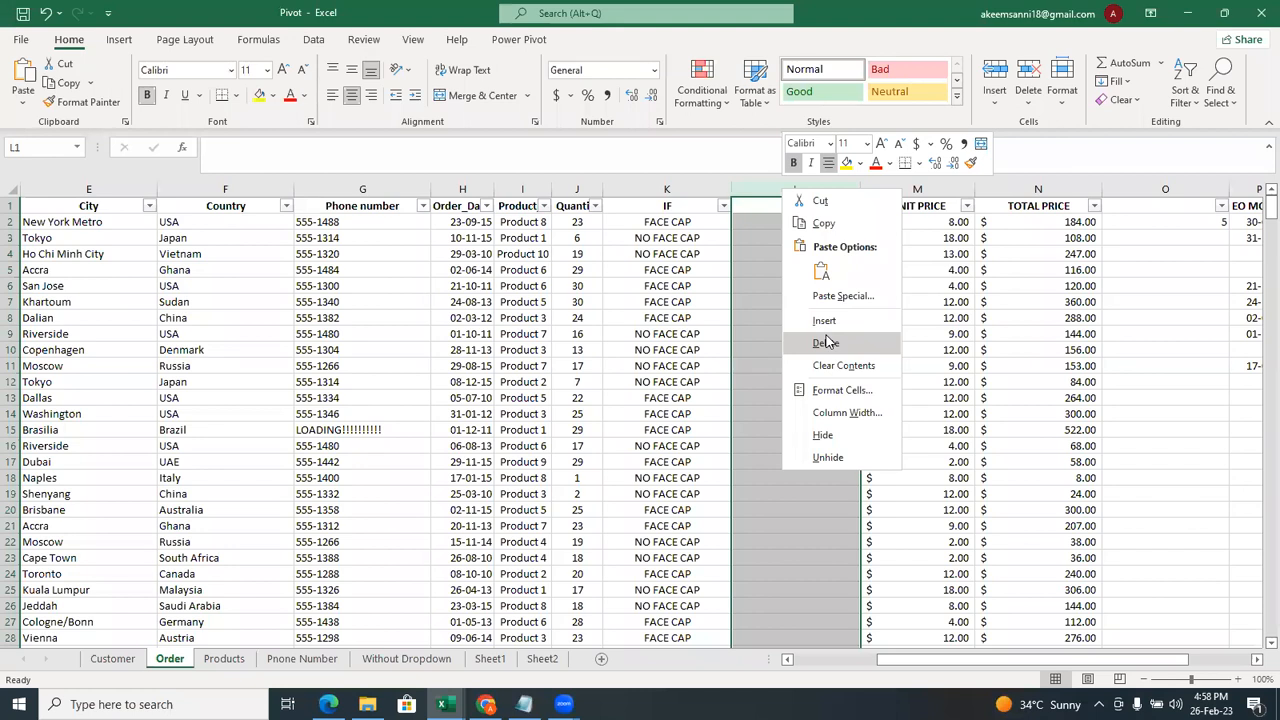
pyautogui.click(826, 343)
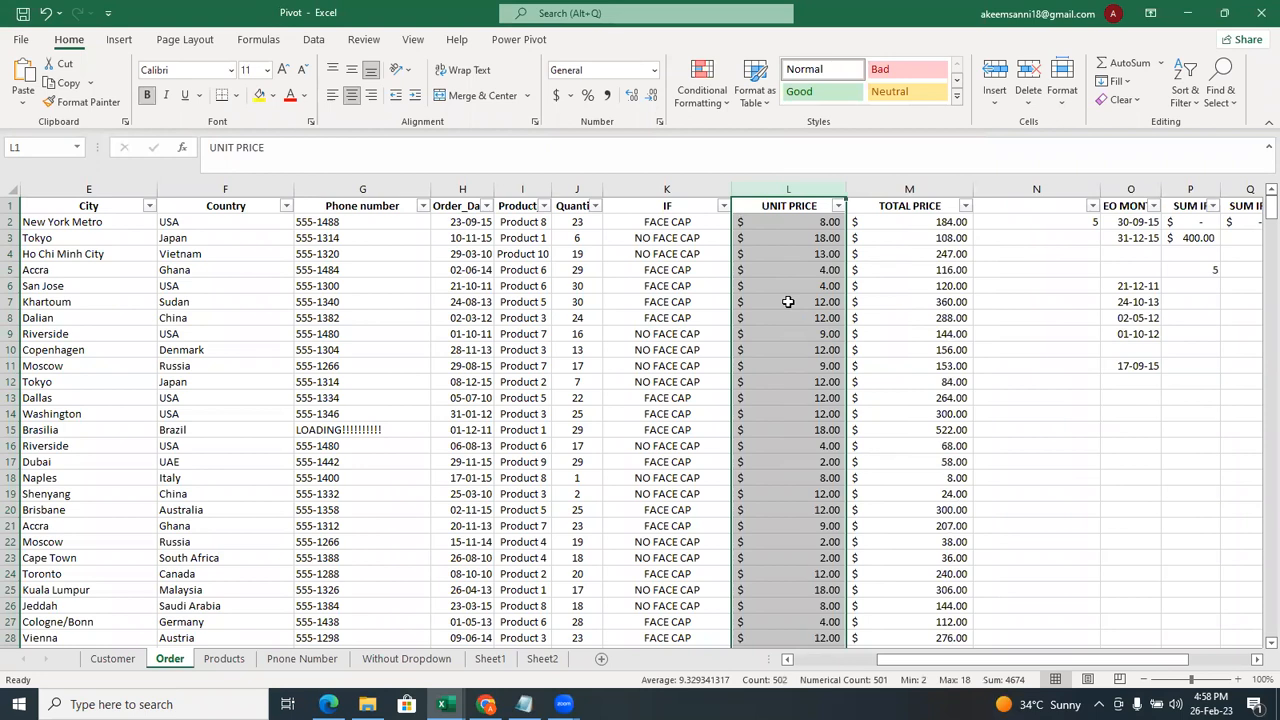
pyautogui.hotkey('ctrl', 'z')
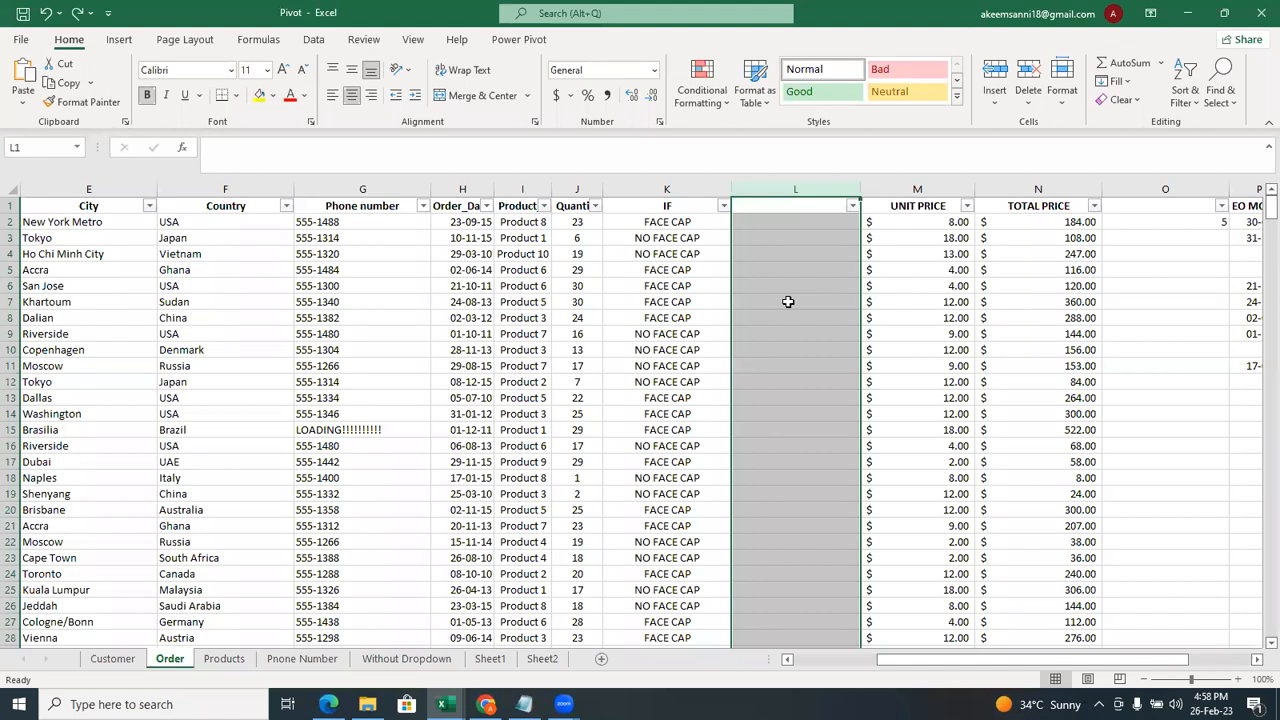
pyautogui.hotkey('ctrl', 'z')
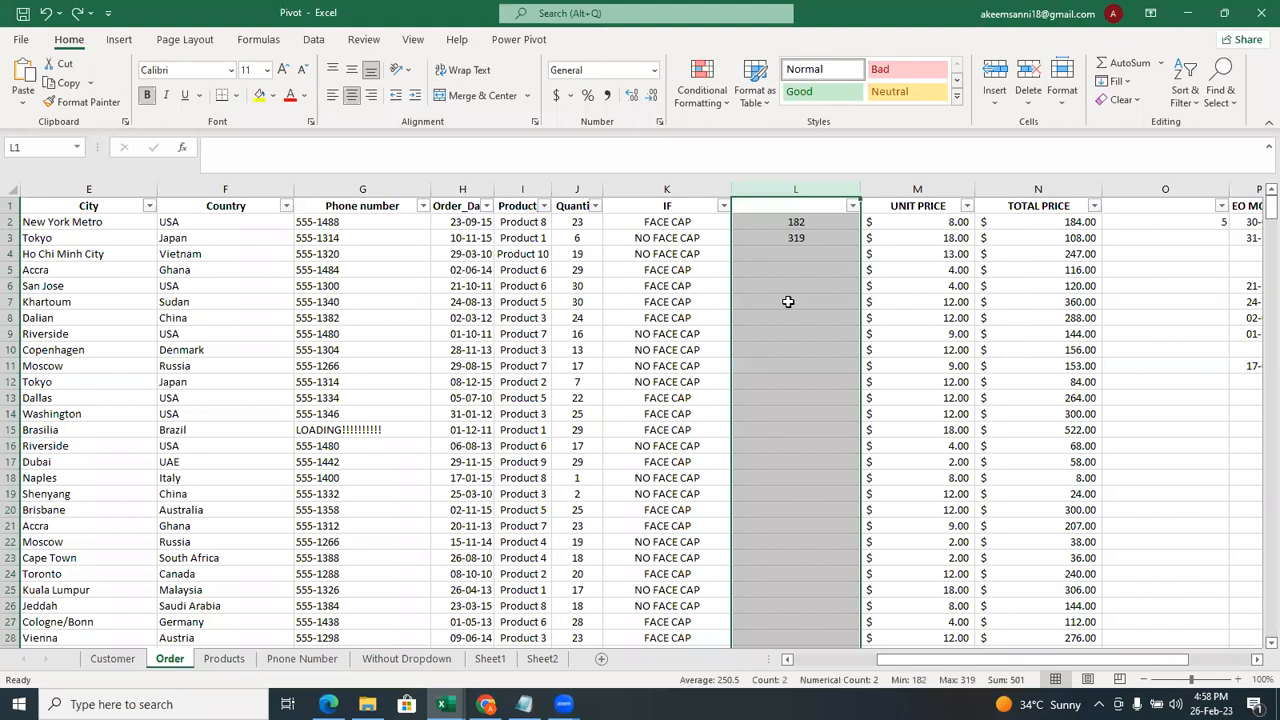
pyautogui.click(723, 205)
pyautogui.press('Escape')
pyautogui.click(707, 220)
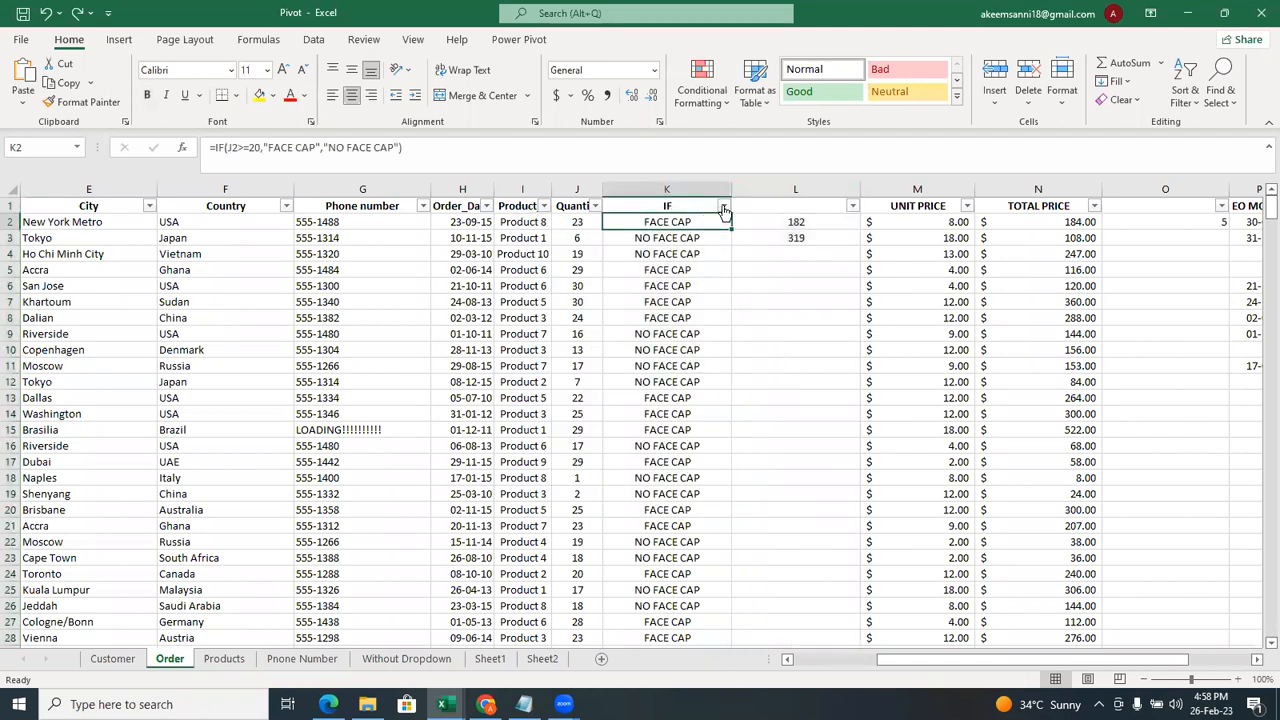
pyautogui.click(723, 206)
pyautogui.click(724, 208)
pyautogui.click(1218, 81)
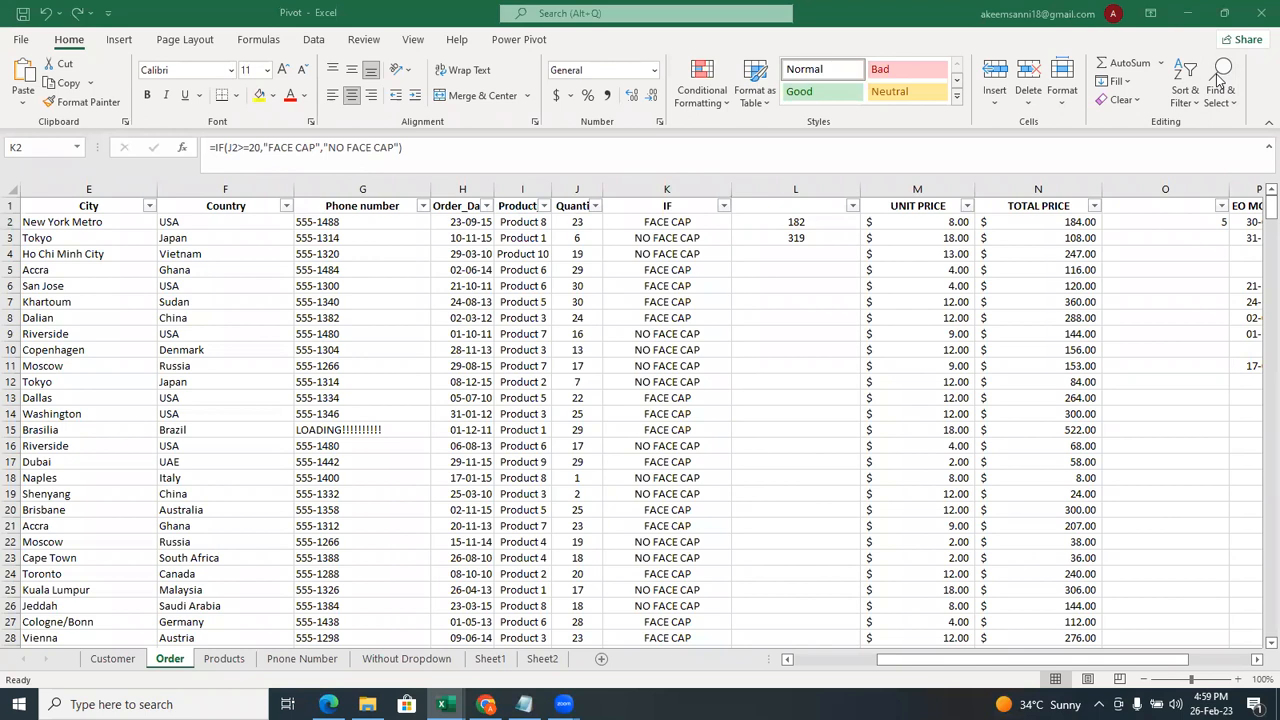
# Remove the header filters from row 1 of the Order sheet.
pyautogui.click(12, 207)
pyautogui.click(12, 207)
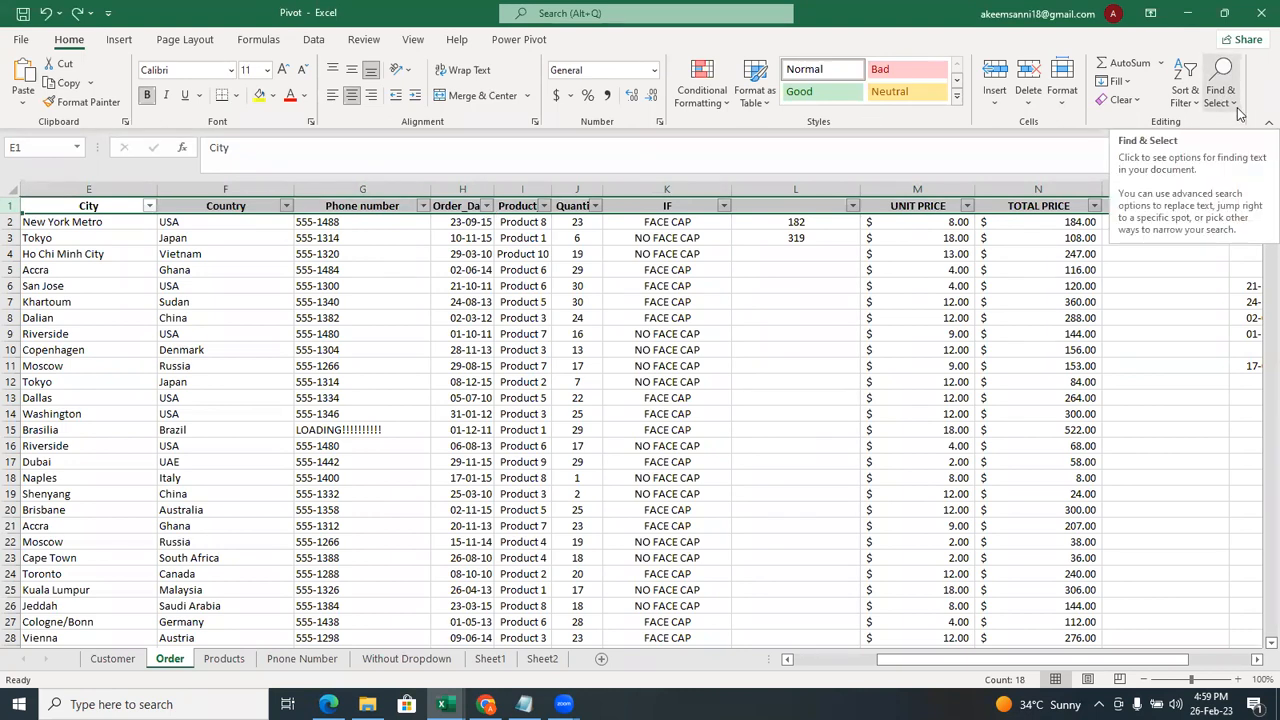
pyautogui.click(1186, 96)
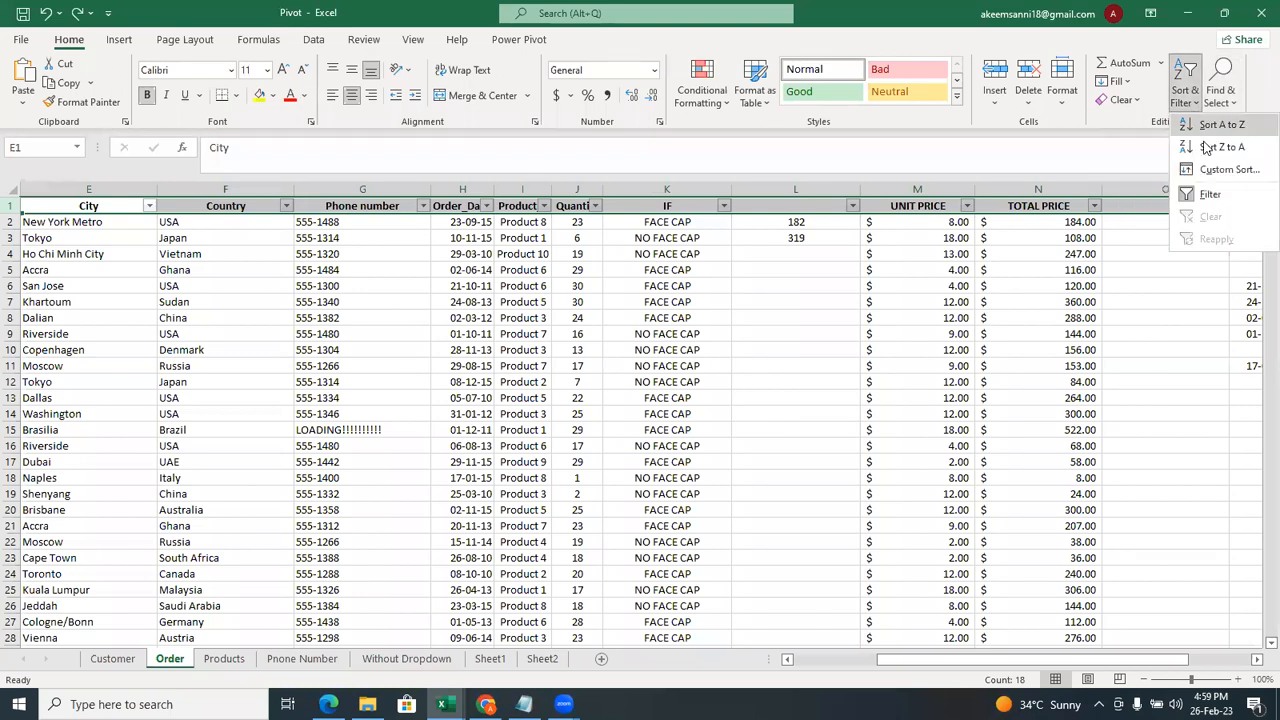
pyautogui.click(1187, 193)
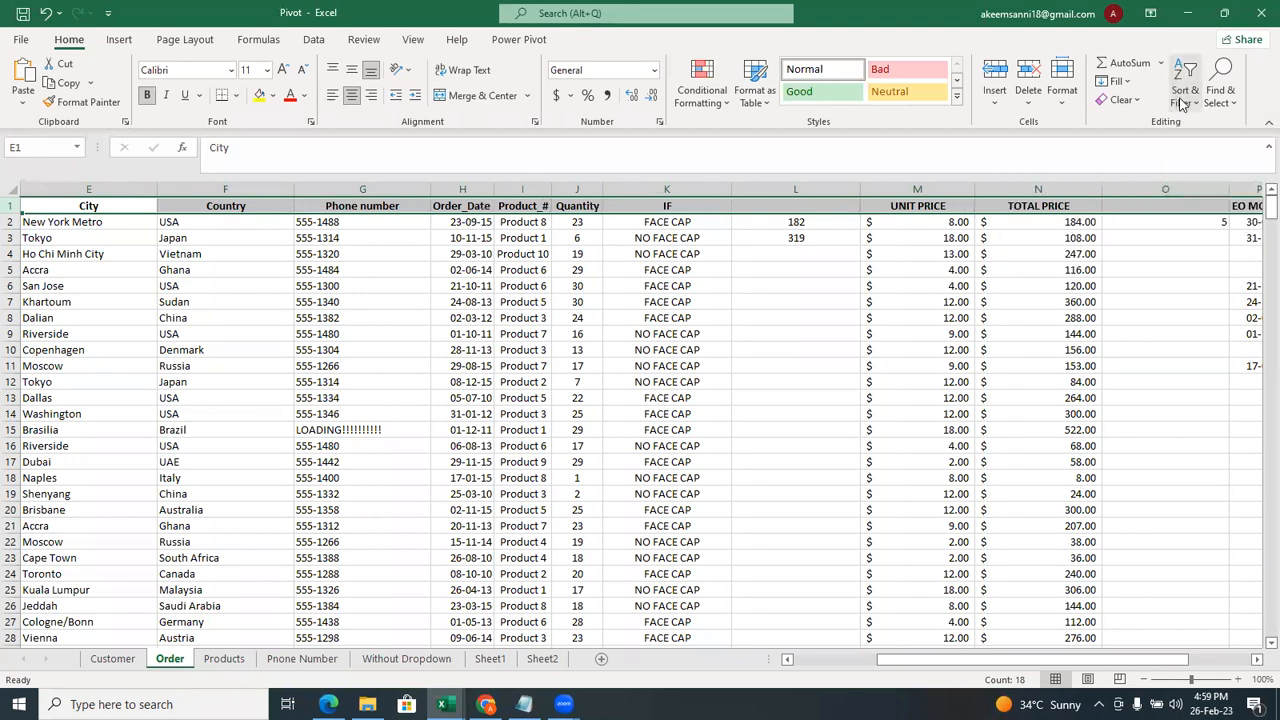
pyautogui.click(1183, 102)
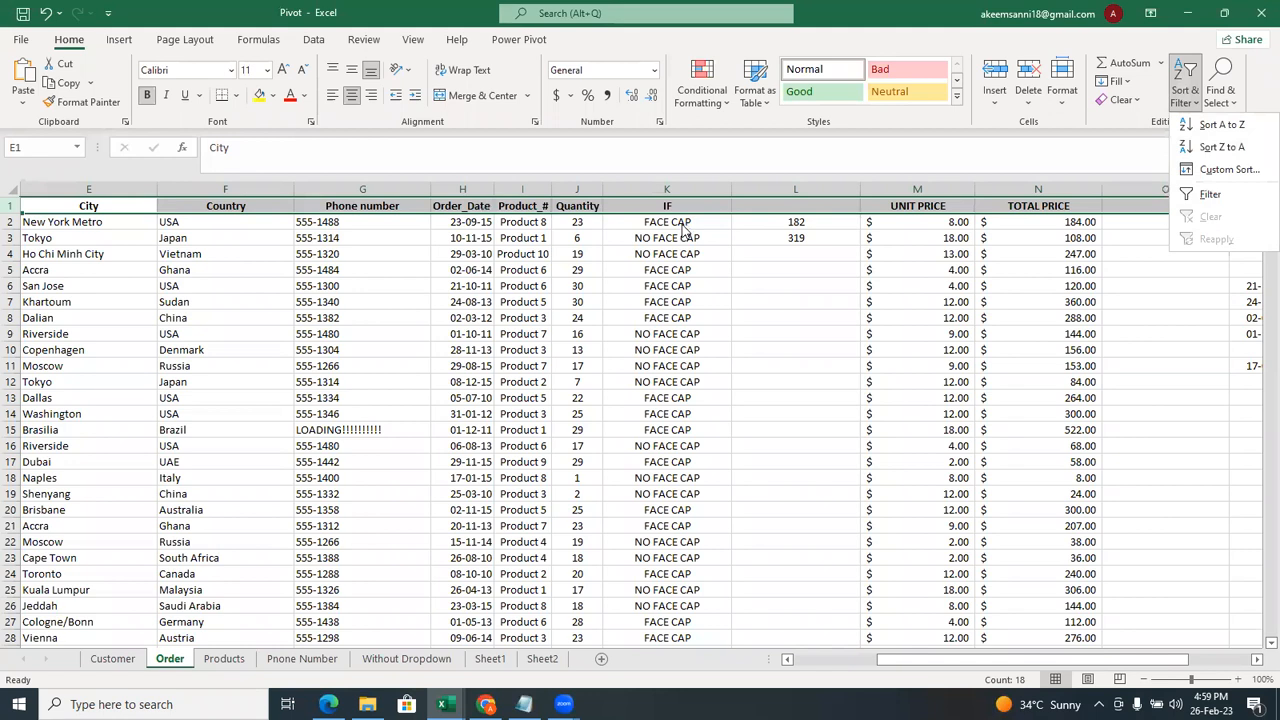
pyautogui.click(741, 316)
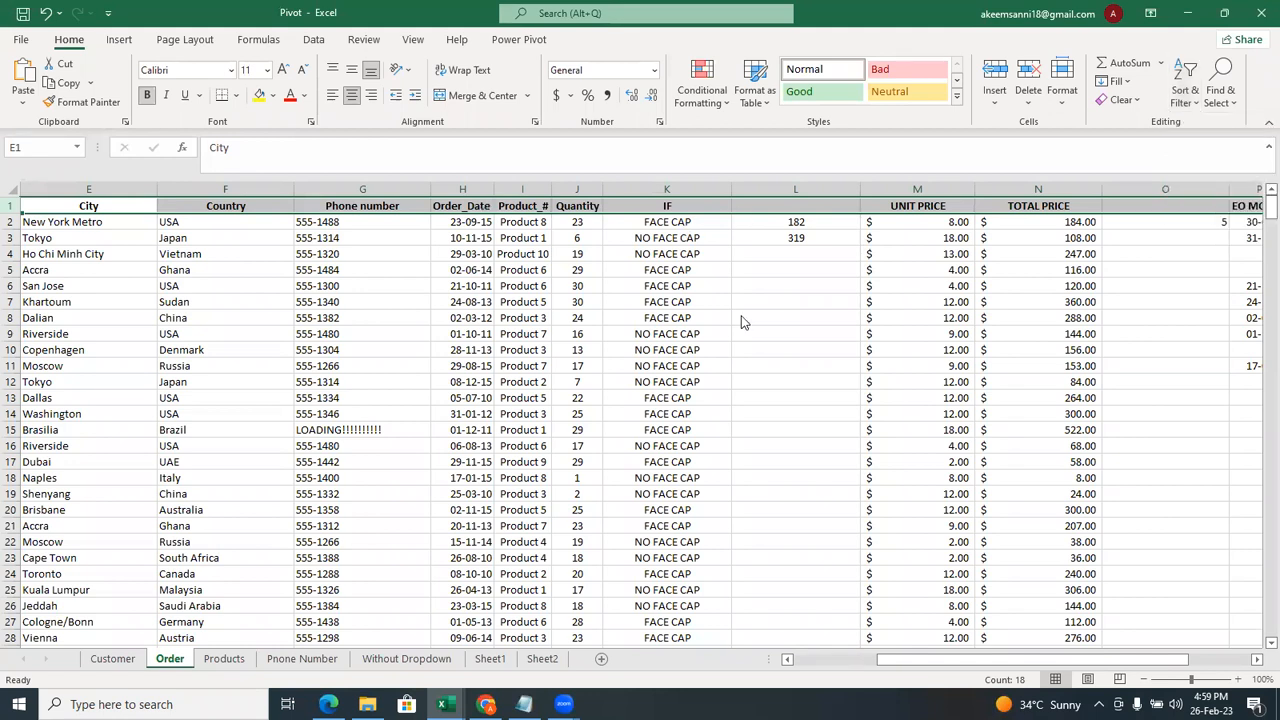
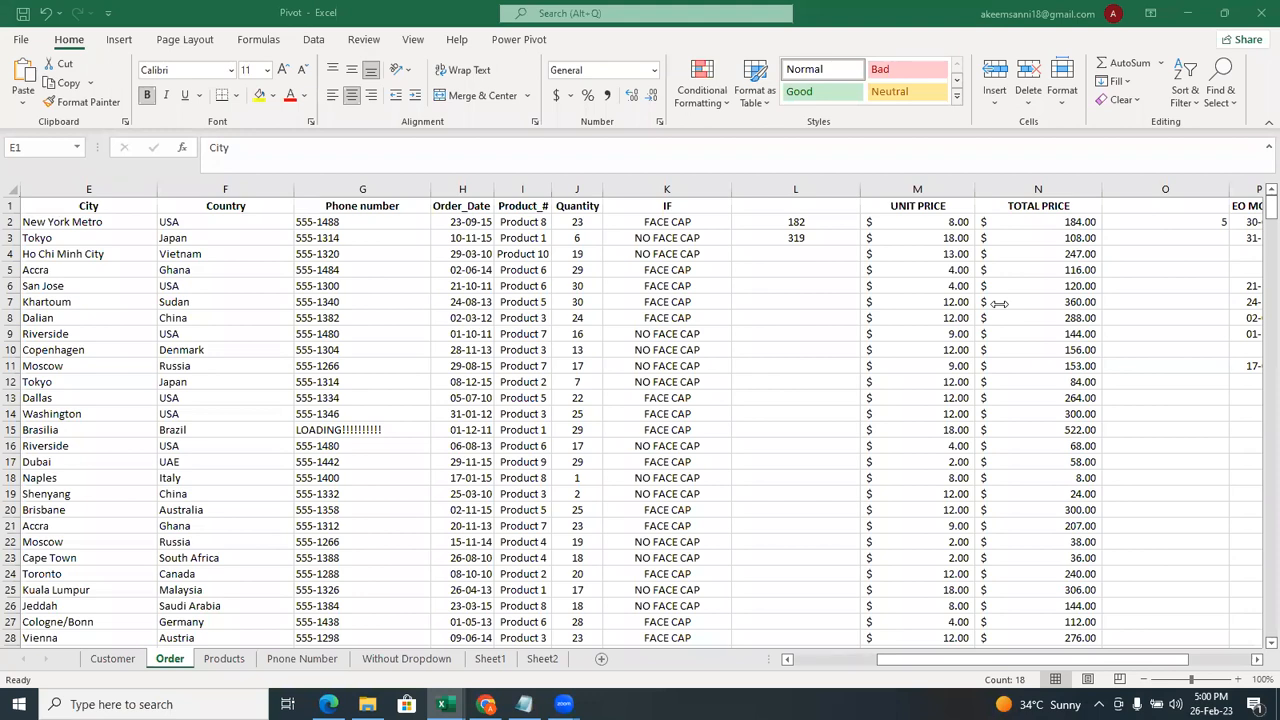
# Delete column L, which holds the COUNTIF formulas, from the Order sheet.
pyautogui.scroll(-1, 789, 217)
pyautogui.scroll(1, 789, 217)
pyautogui.click(792, 187)
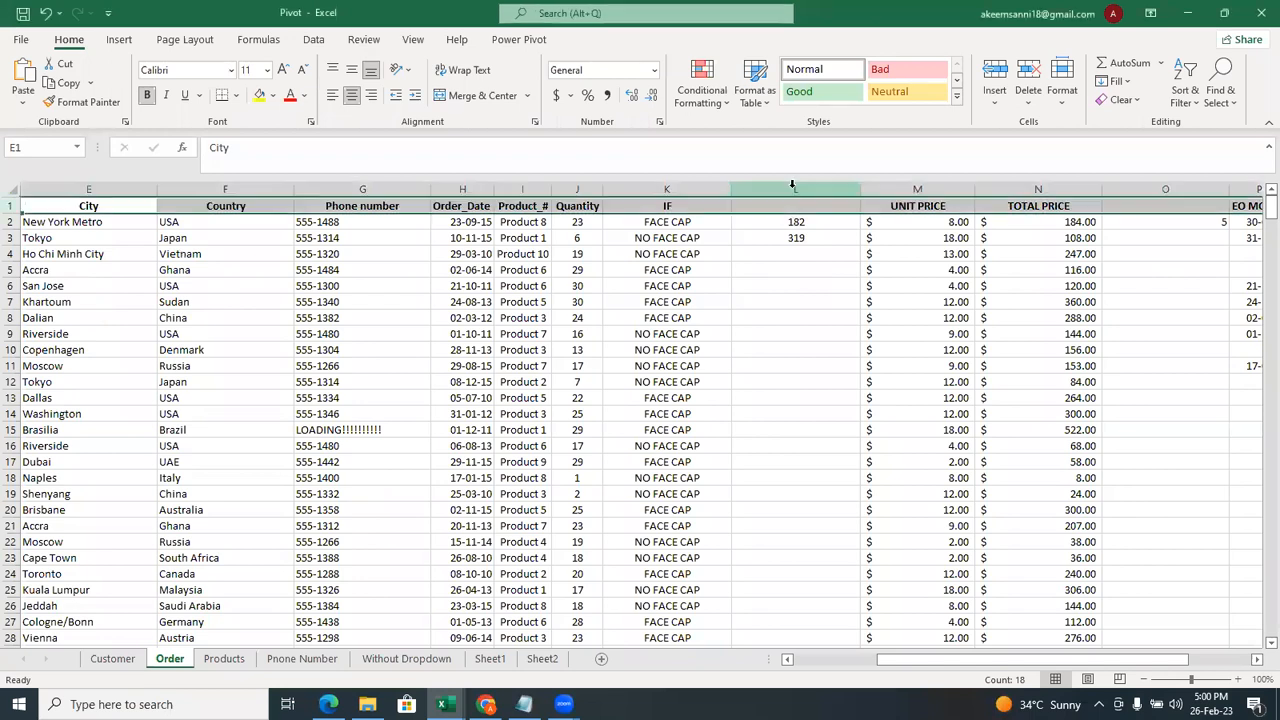
pyautogui.click(792, 187)
pyautogui.rightClick(792, 187)
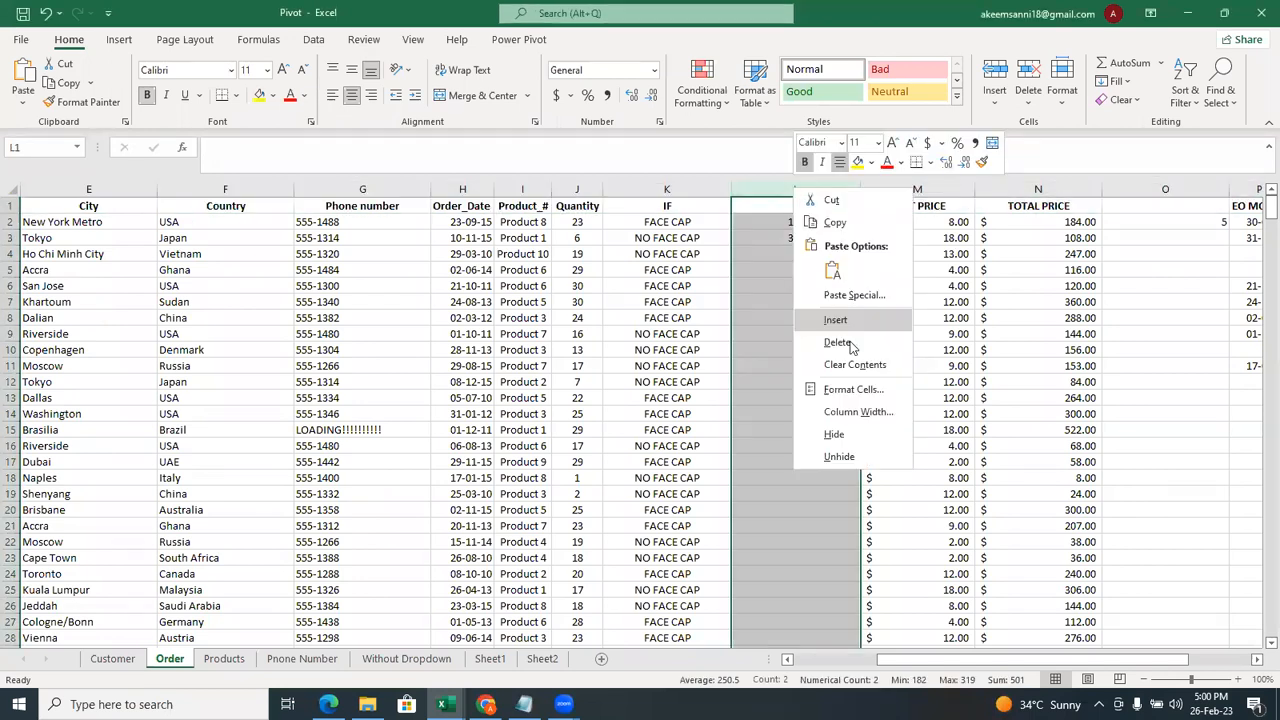
pyautogui.click(850, 348)
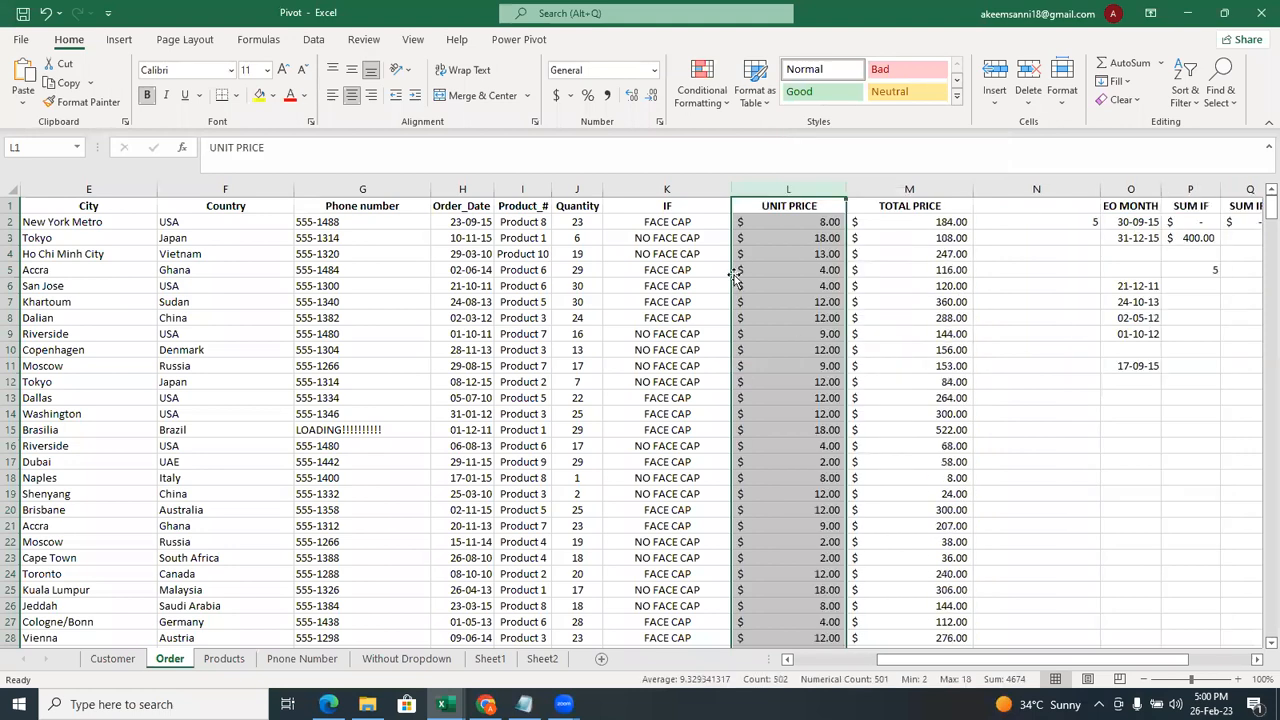
# Clear the FACE CAP and NO FACE CAP contents of column K and enter the heading IF in K1.
pyautogui.click(673, 207)
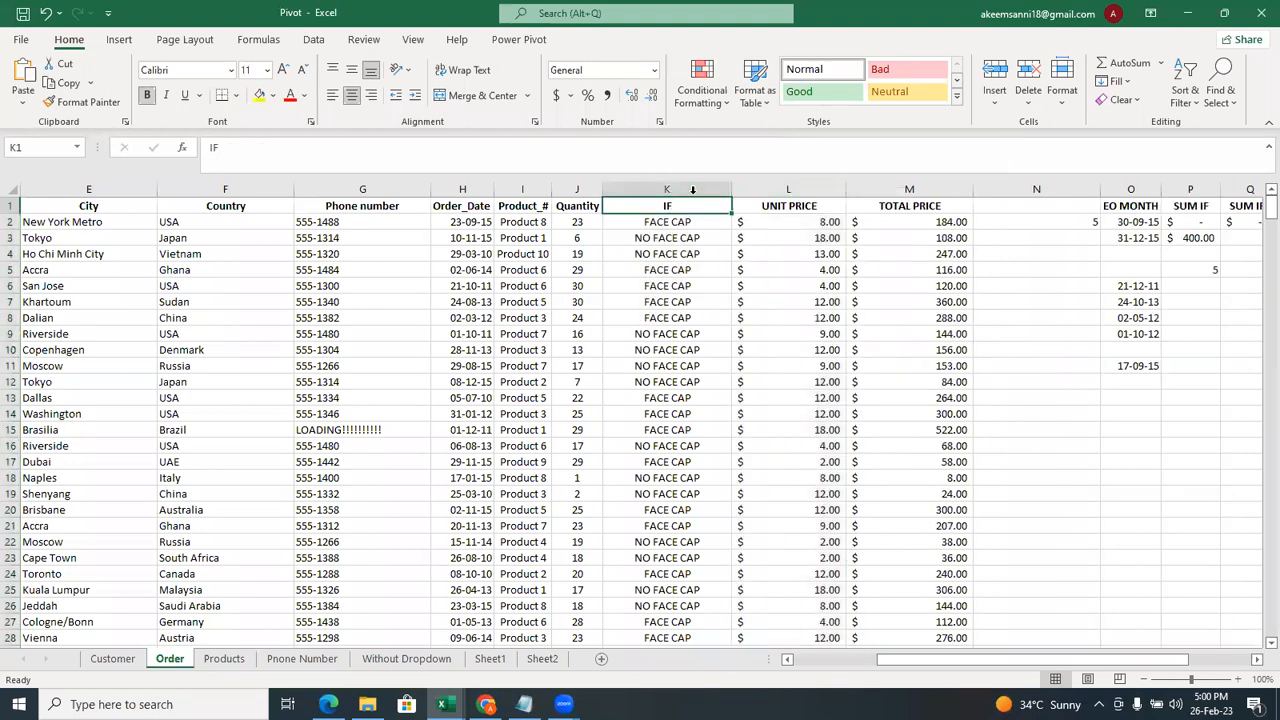
pyautogui.click(689, 189)
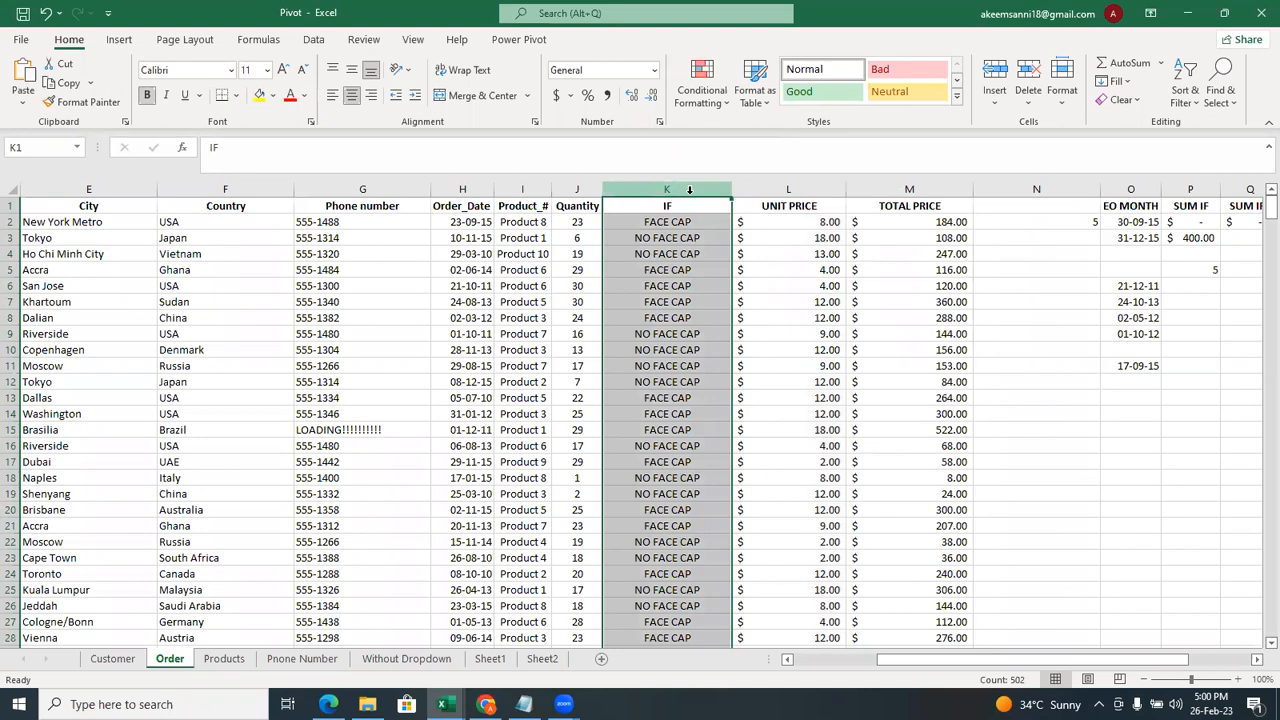
pyautogui.rightClick(689, 190)
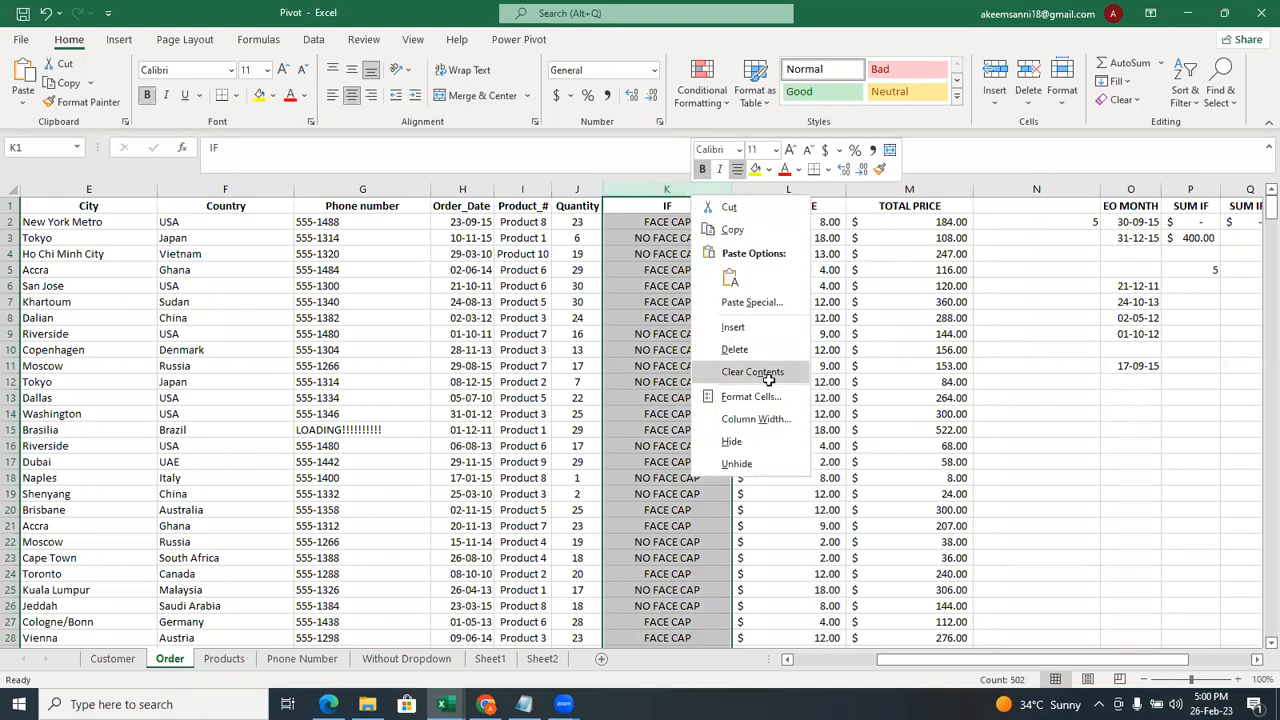
pyautogui.click(770, 385)
pyautogui.click(658, 208)
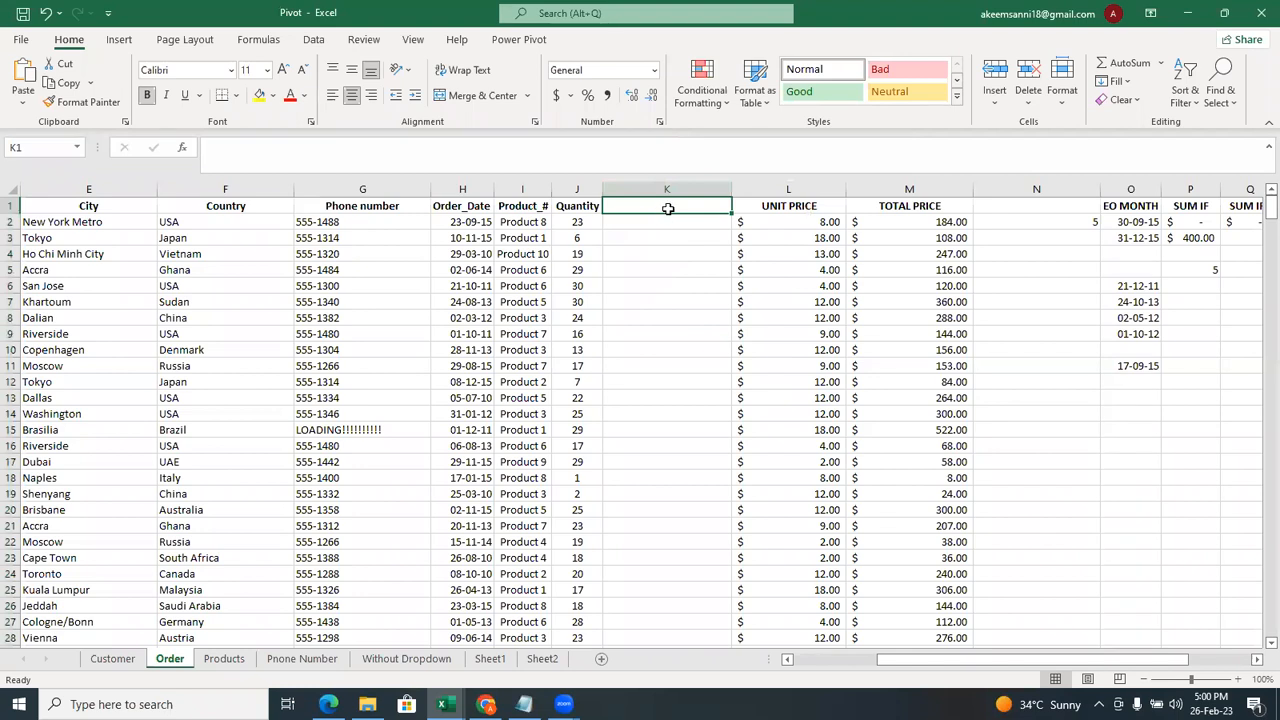
pyautogui.write('F')
pyautogui.press('BackSpace')
pyautogui.write('IF')
pyautogui.press('Return')
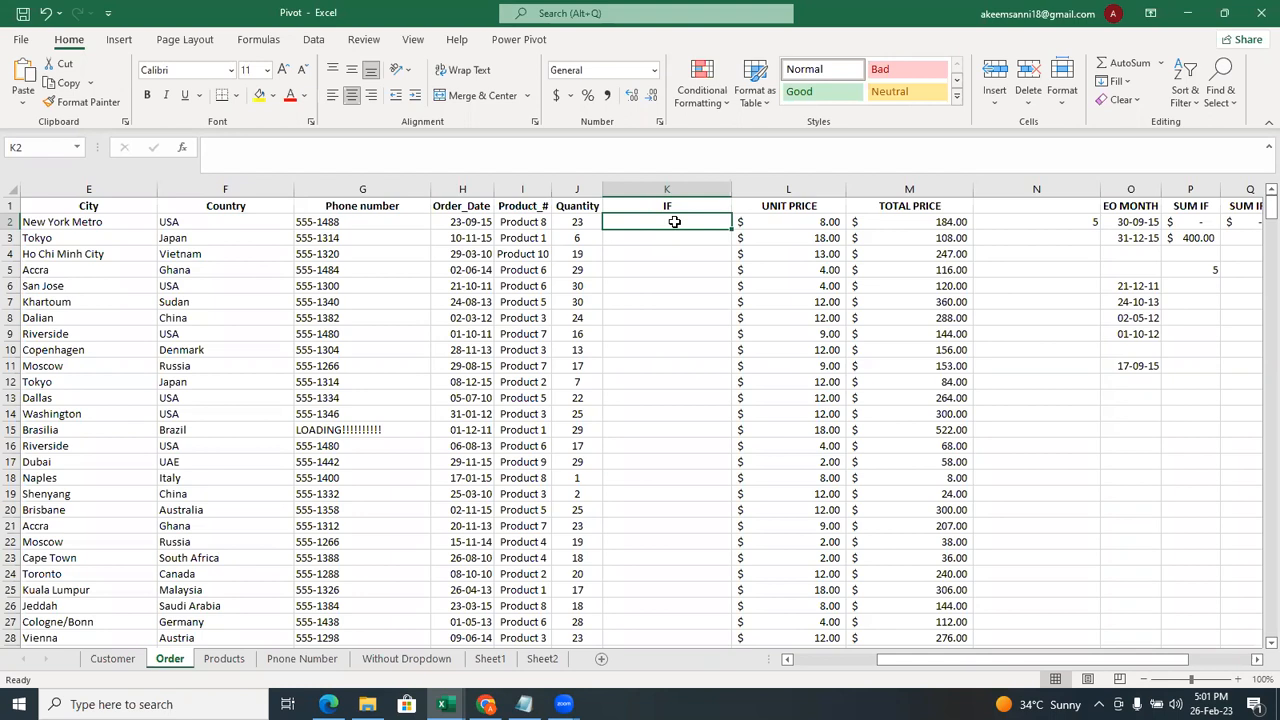
# Enter =IF(J2>=20,J2+10,J2+0) in K2 to add 10 to order quantities of at least 20.
pyautogui.write('=IF')
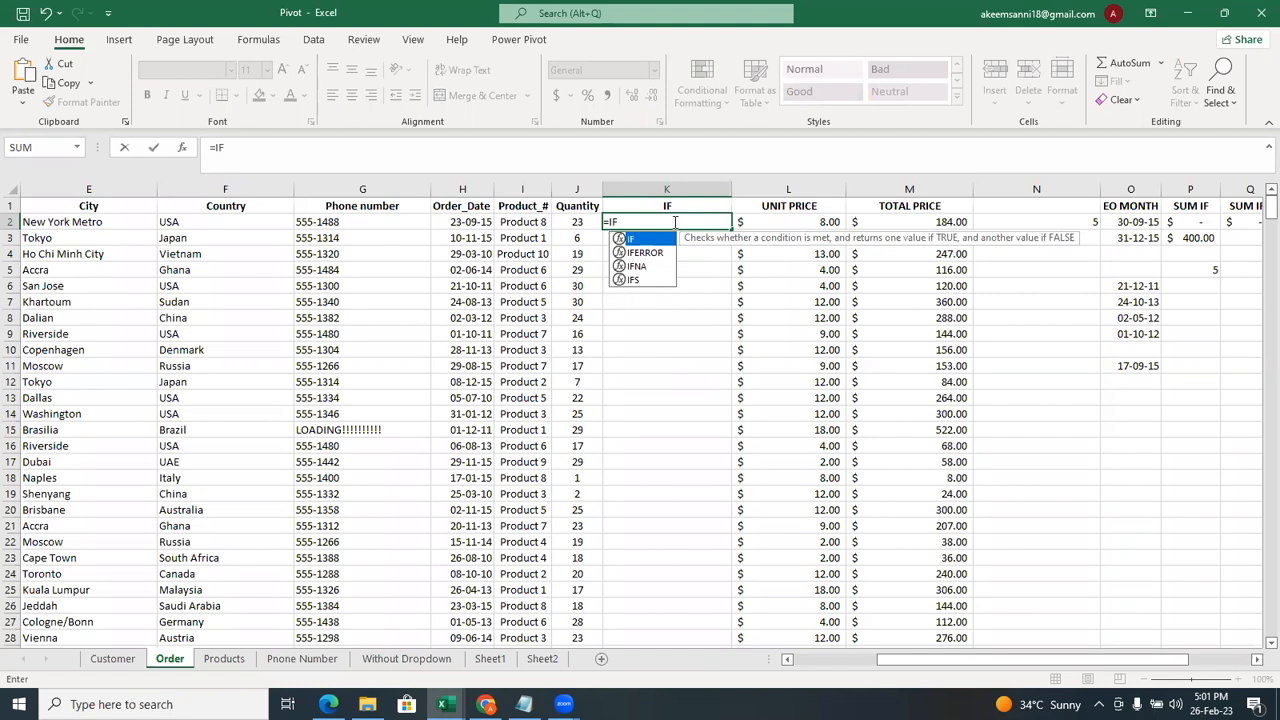
pyautogui.write('(')
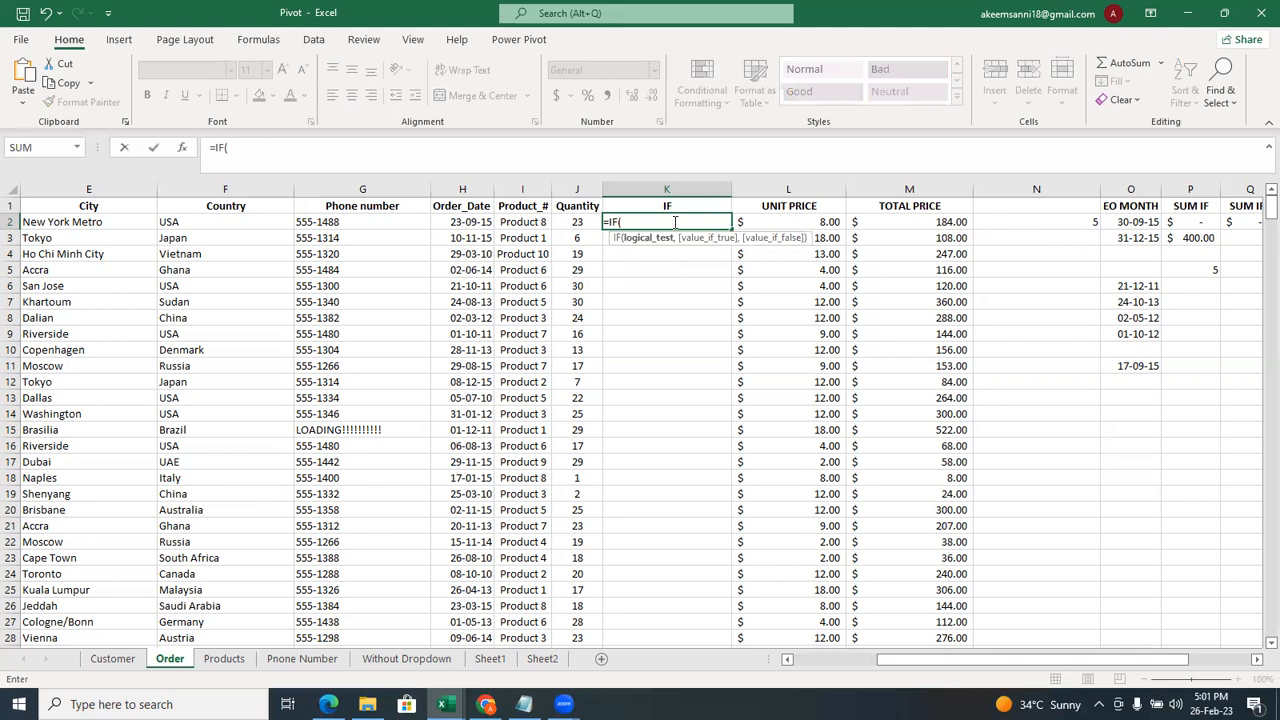
pyautogui.click(581, 220)
pyautogui.write(',')
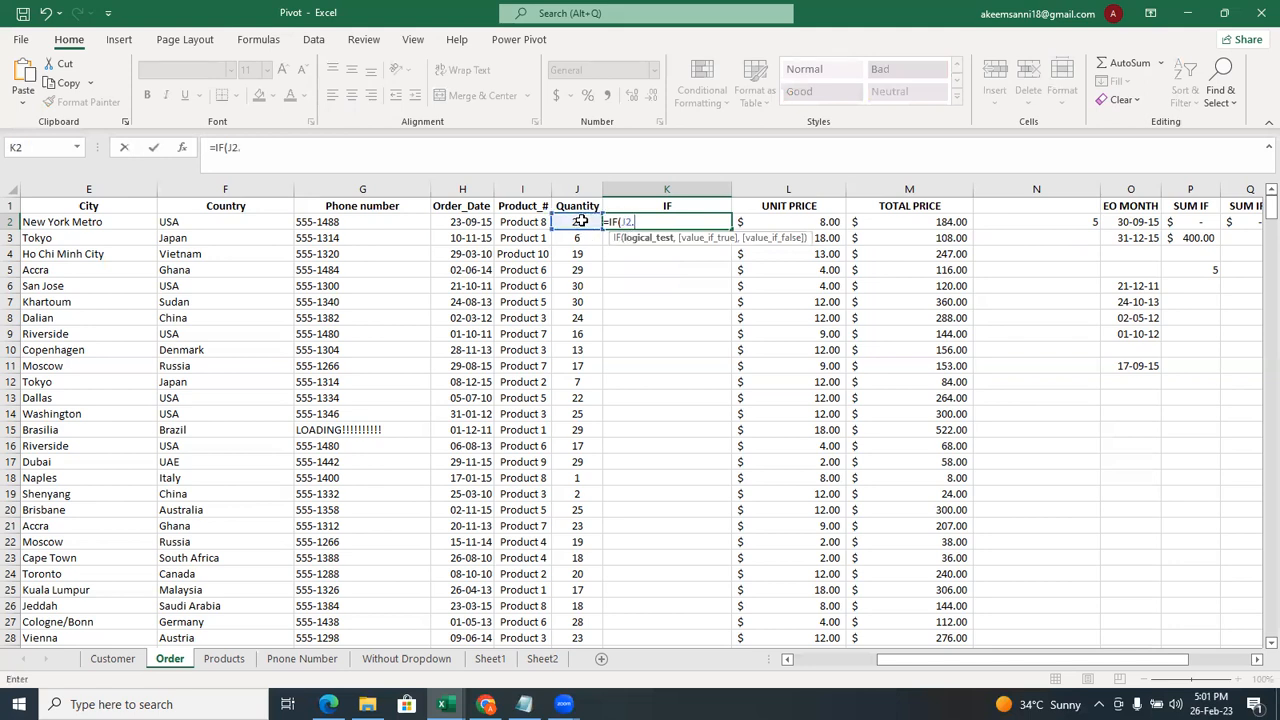
pyautogui.write('>=20,')
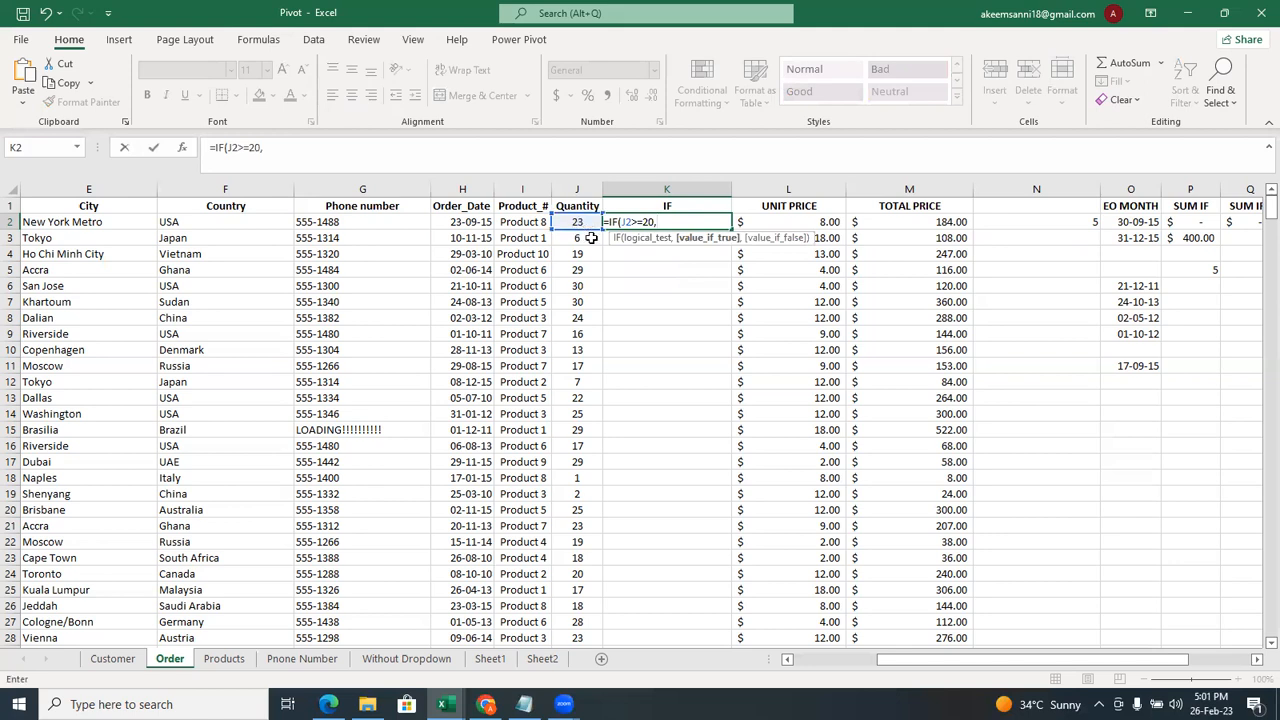
pyautogui.write('J2+10,')
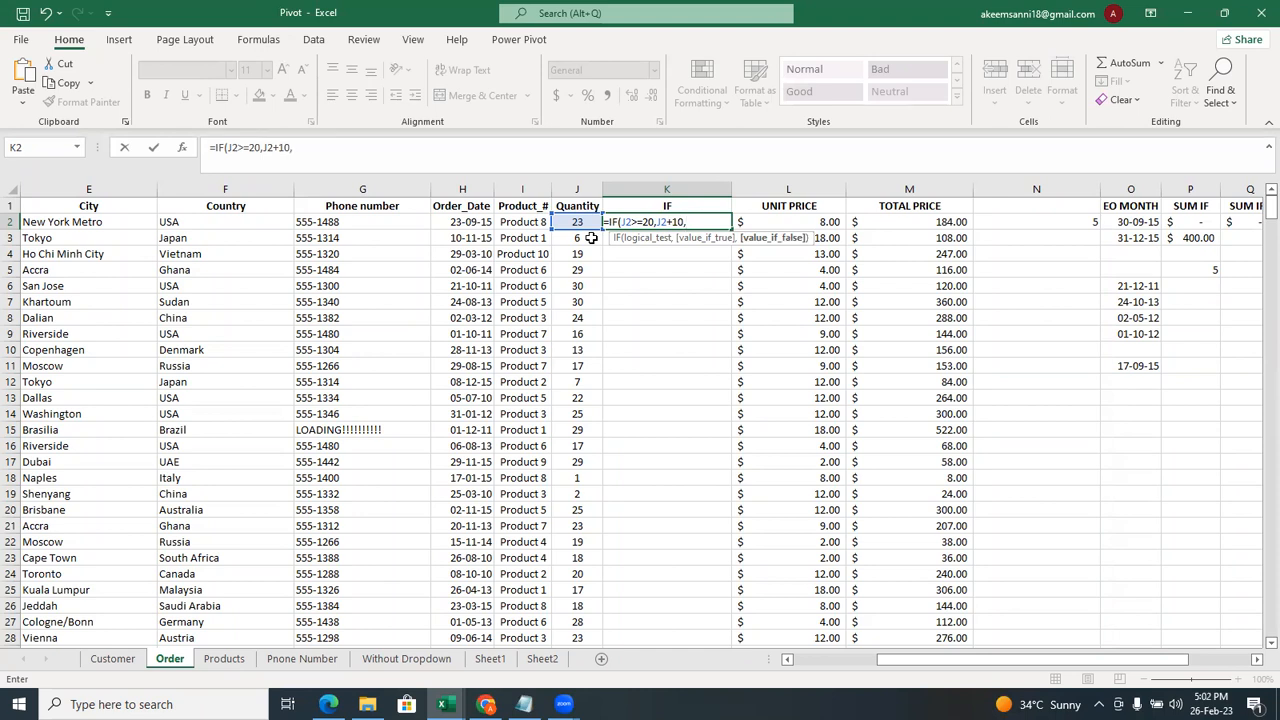
pyautogui.write('J2+0)')
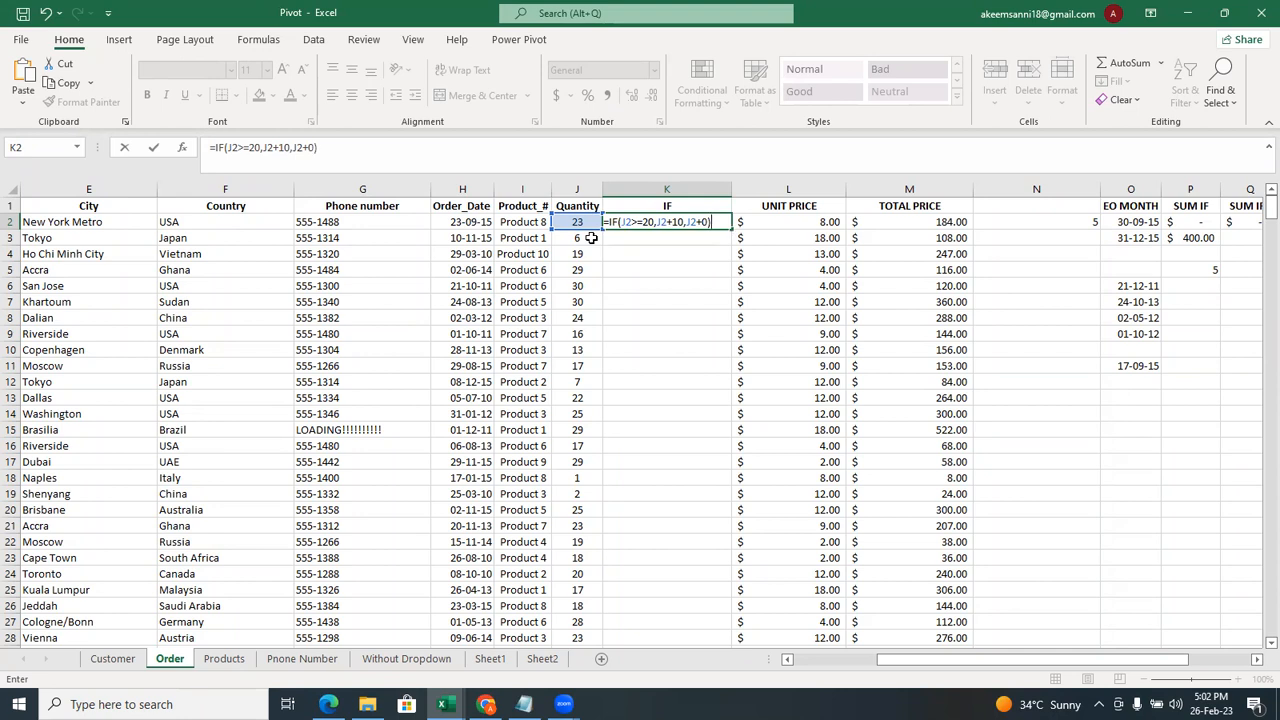
pyautogui.press('Return')
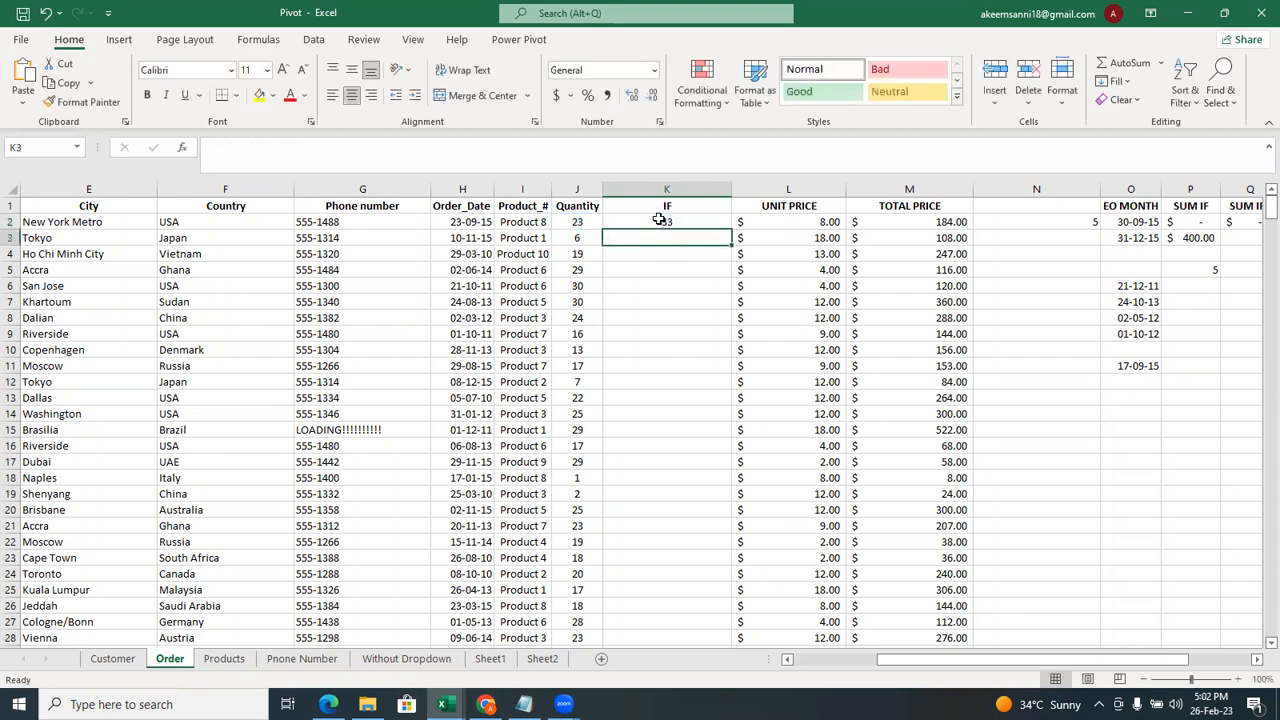
# Fill the K2 formula down the IF column and check the copied formulas in K3 to K8.
pyautogui.click(659, 219)
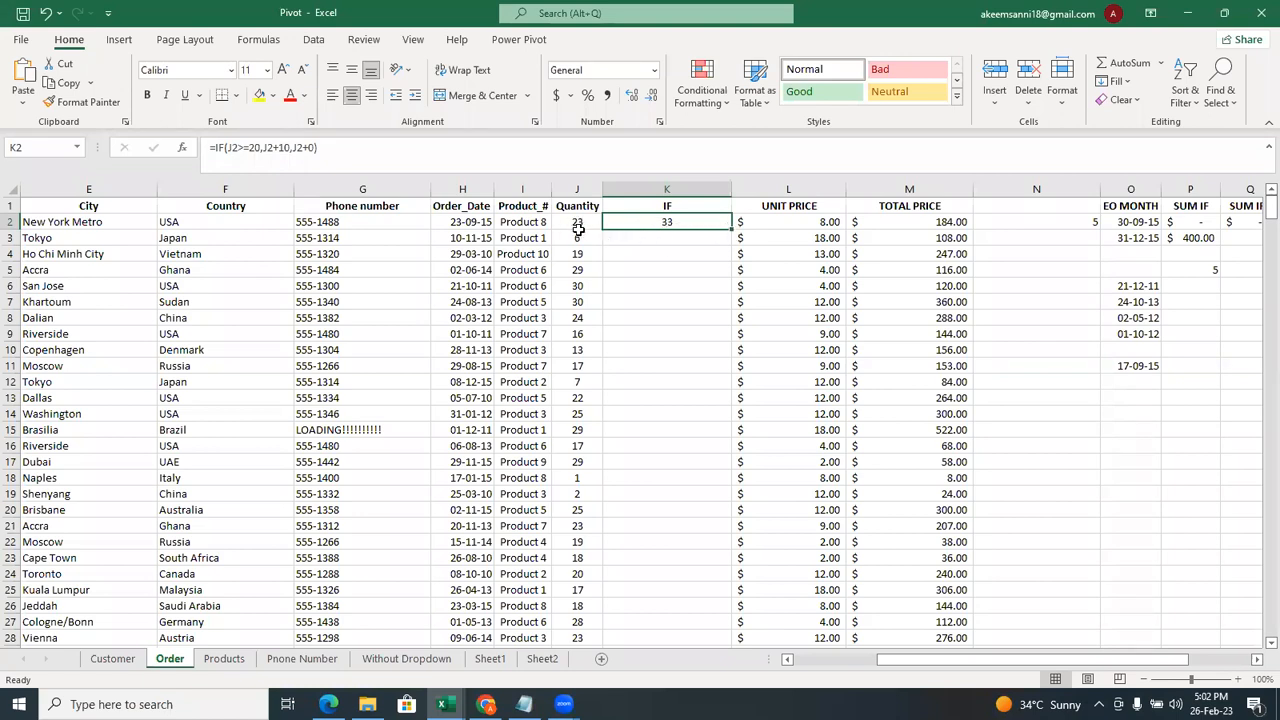
pyautogui.doubleClick(733, 228)
pyautogui.click(697, 235)
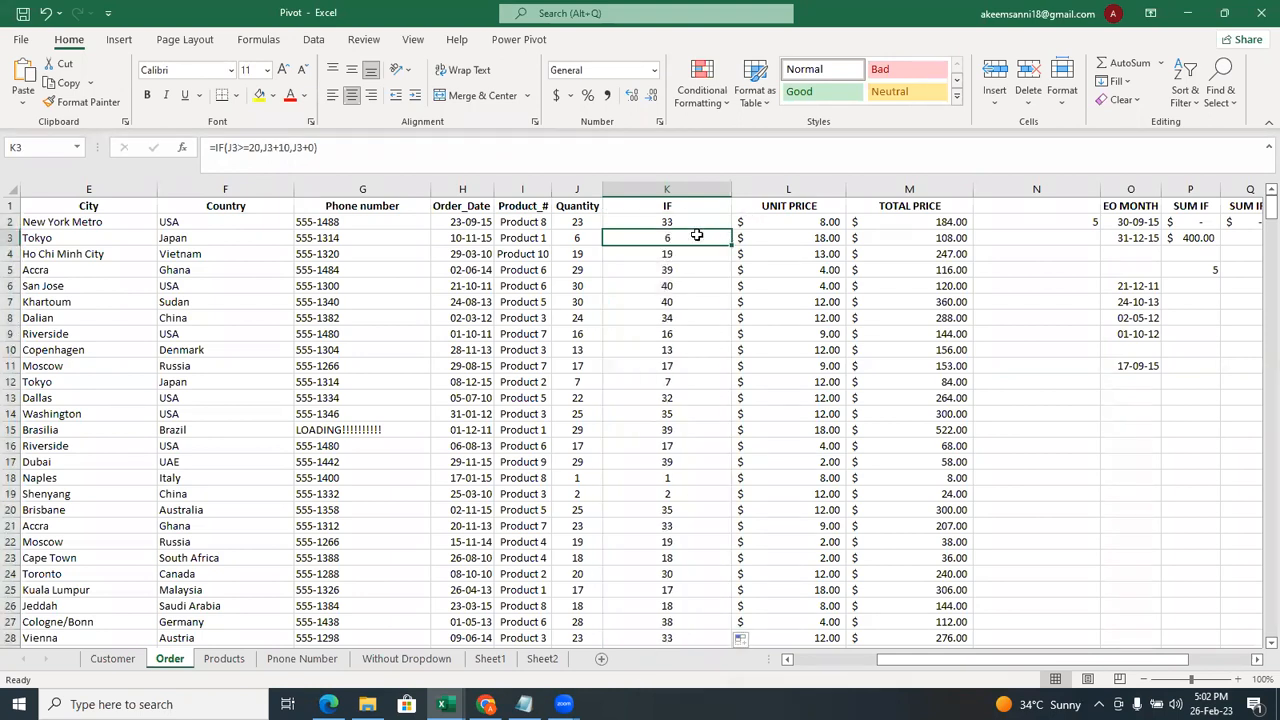
pyautogui.click(668, 255)
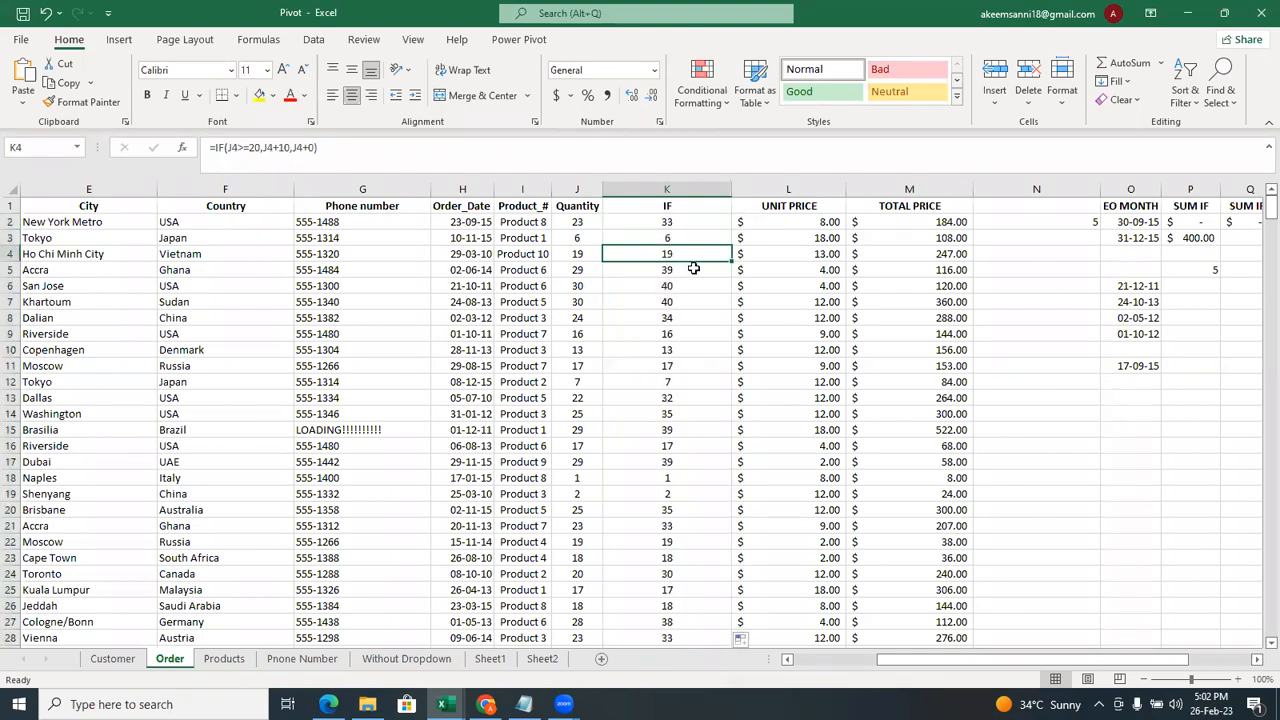
pyautogui.click(657, 272)
pyautogui.click(674, 287)
pyautogui.click(674, 302)
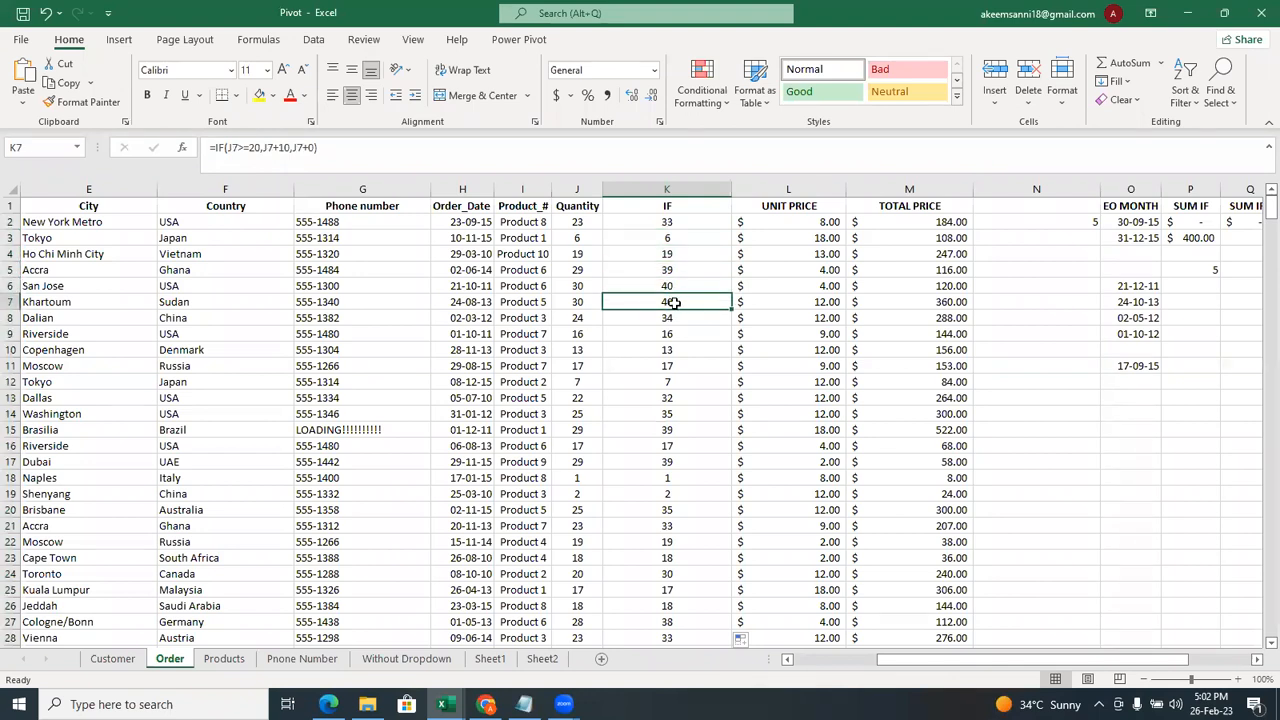
pyautogui.click(669, 318)
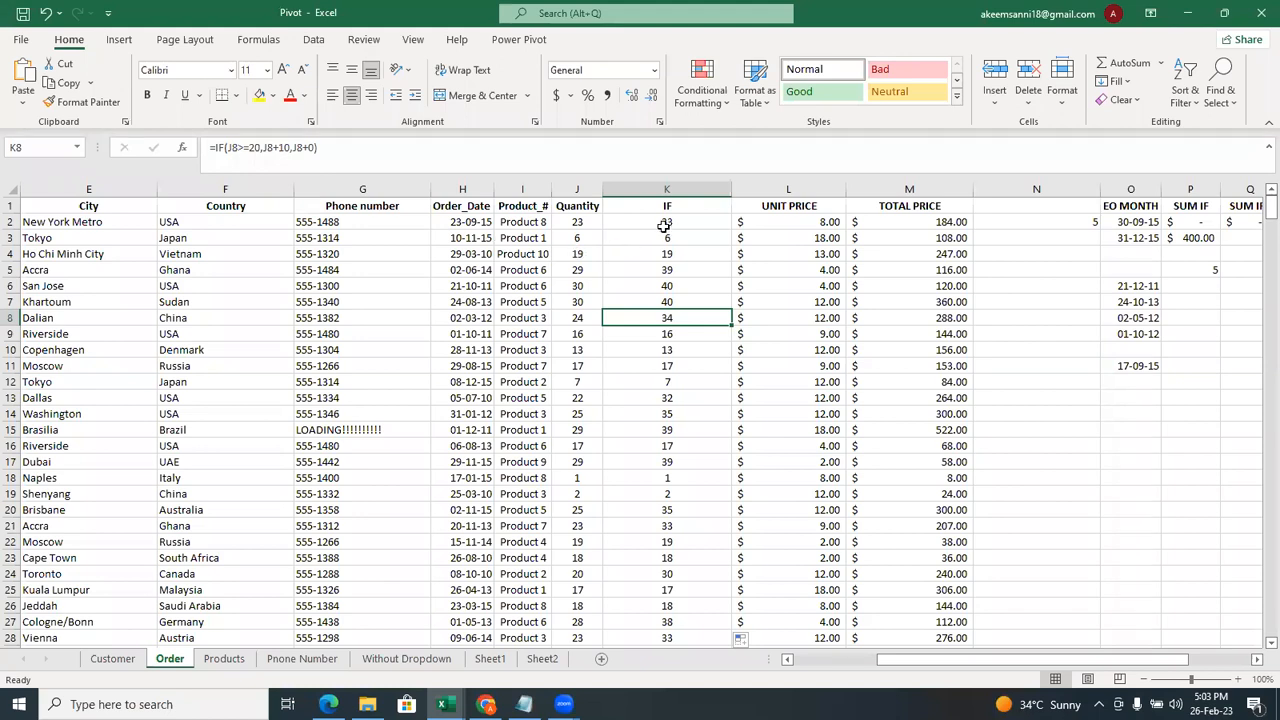
# Clear the adjusted-quantity formulas and heading from column K, and re-enter IF as the heading in K1.
pyautogui.click(690, 188)
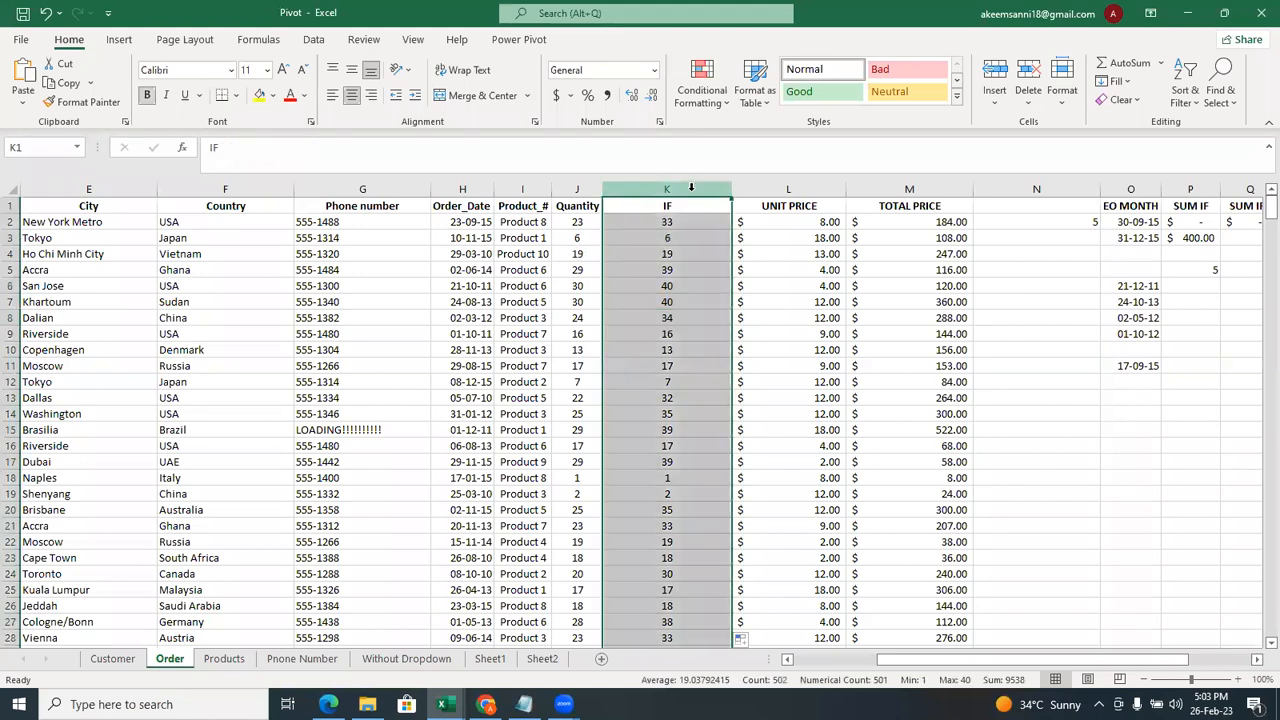
pyautogui.rightClick(690, 188)
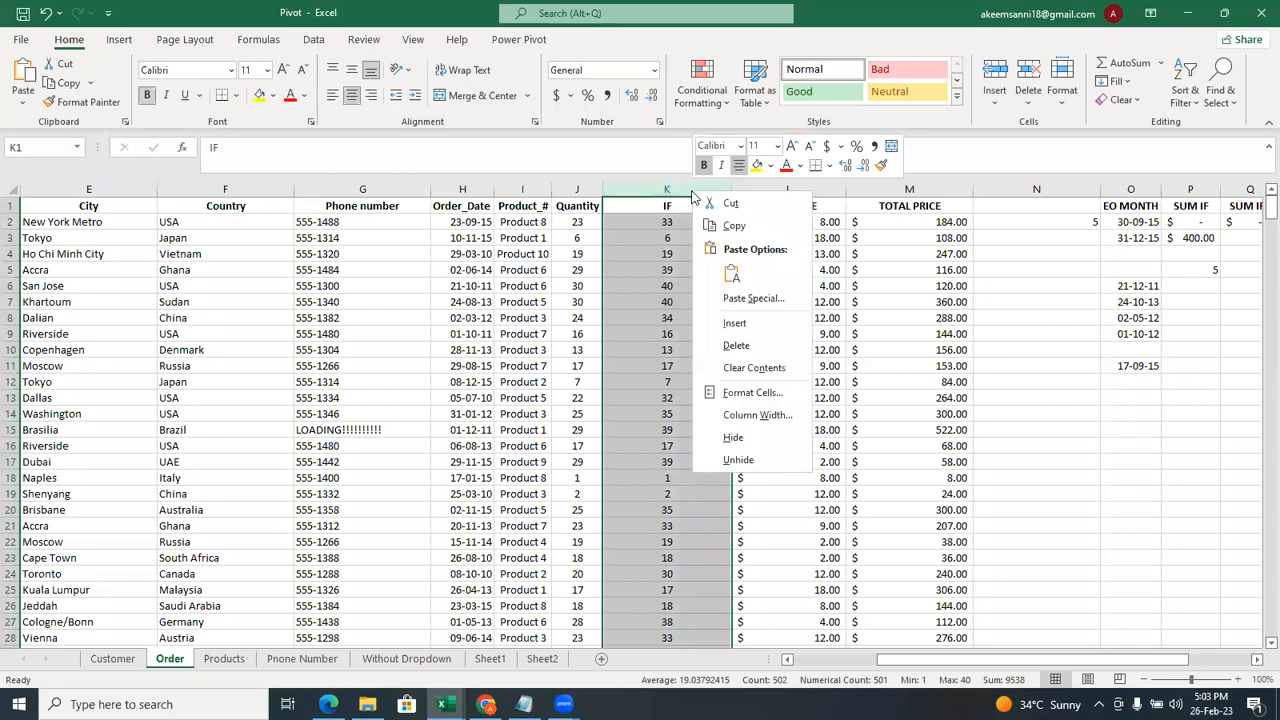
pyautogui.click(795, 367)
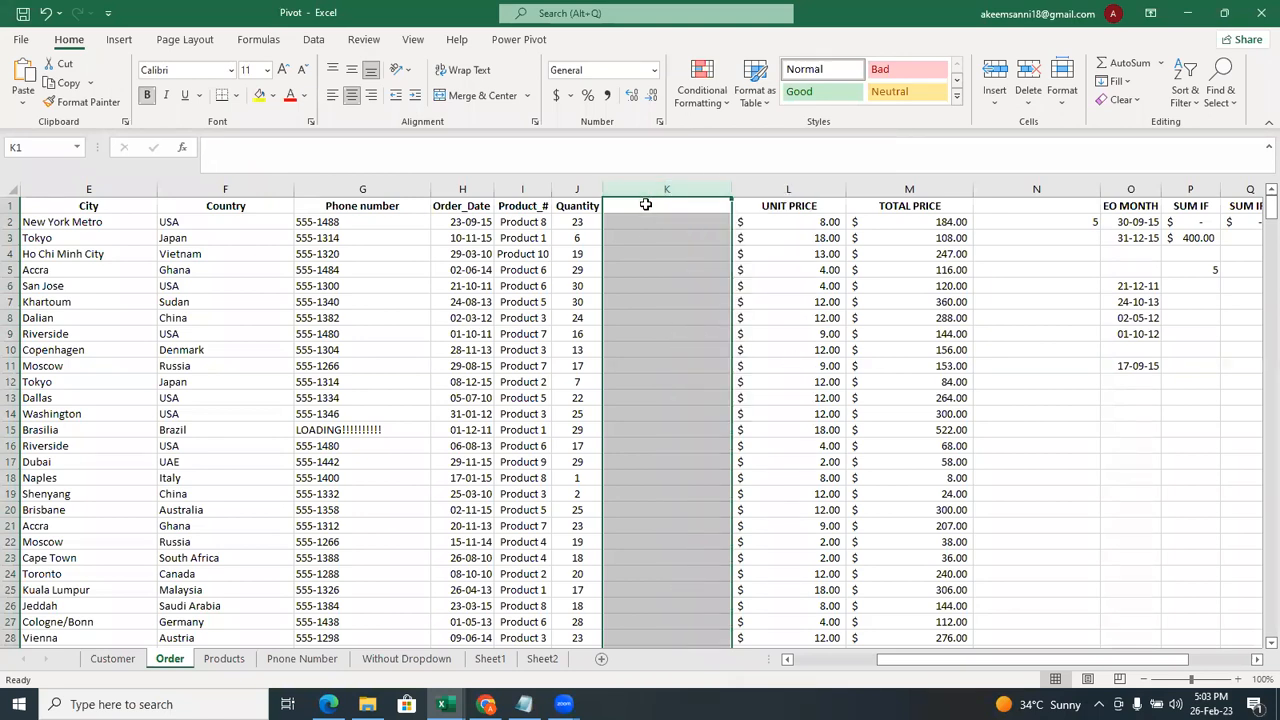
pyautogui.click(646, 204)
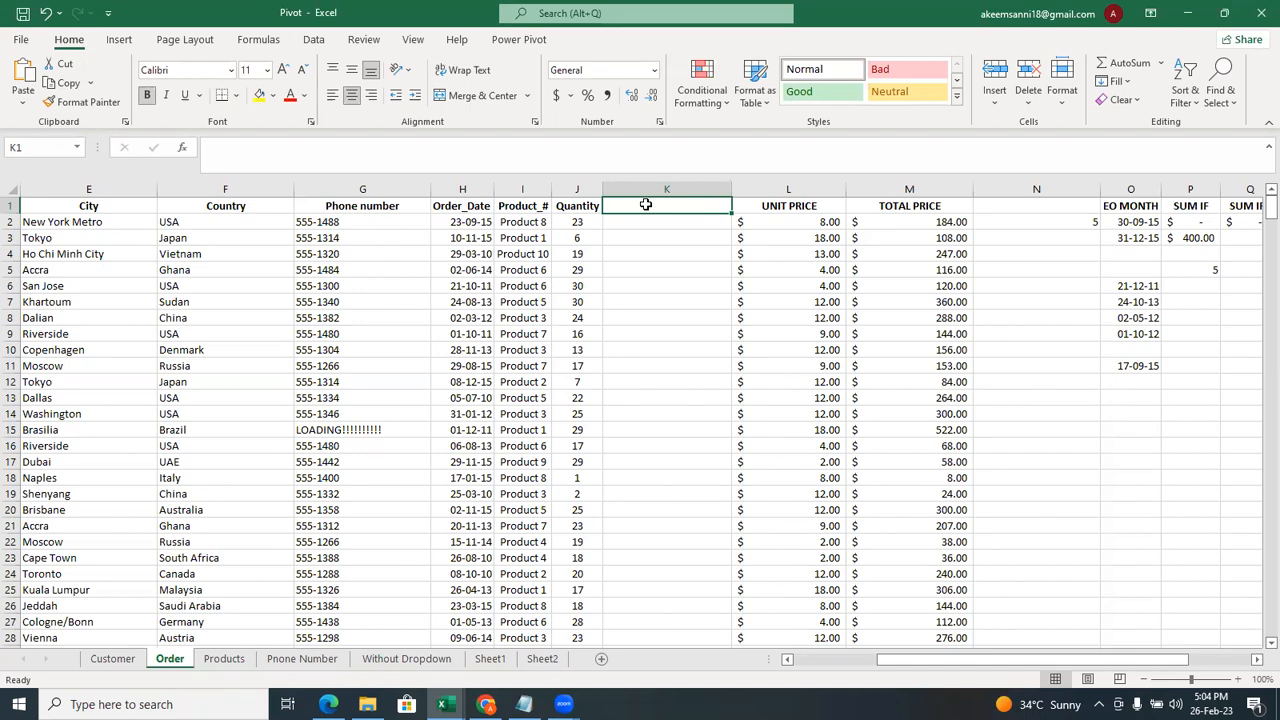
pyautogui.write('i')
pyautogui.press('BackSpace')
pyautogui.write('IF')
pyautogui.press('Return')
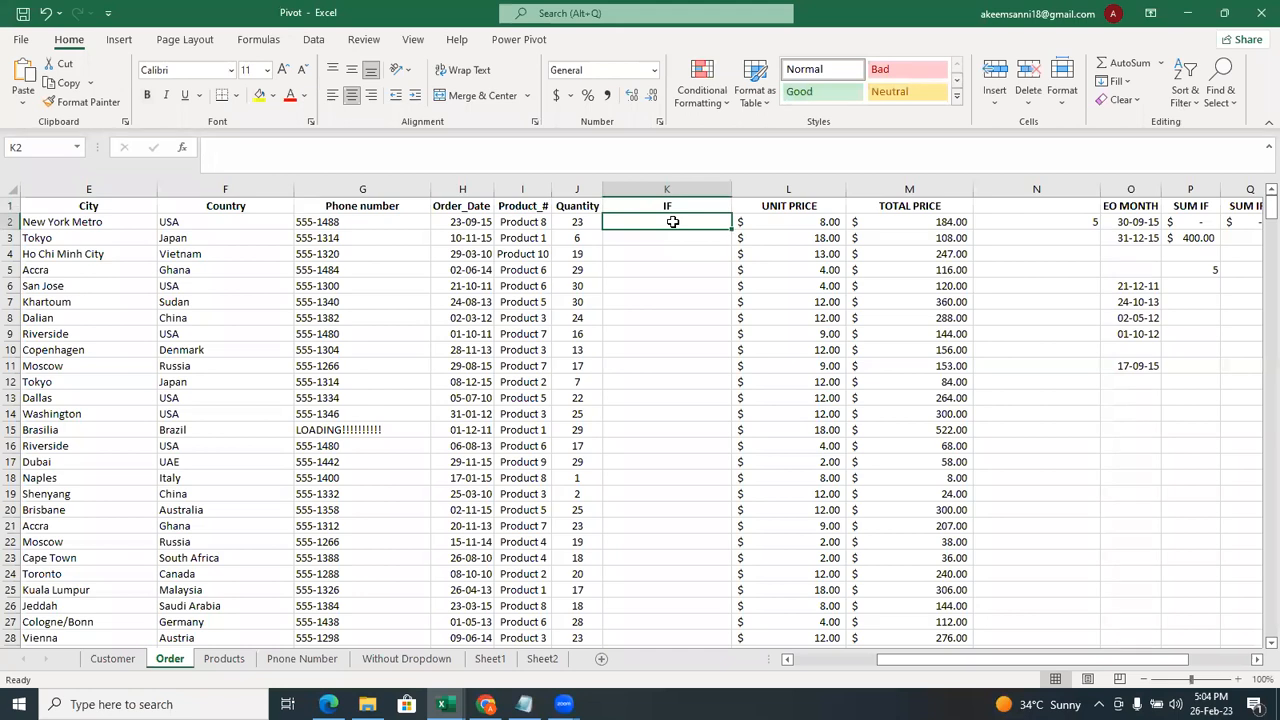
pyautogui.write('=')
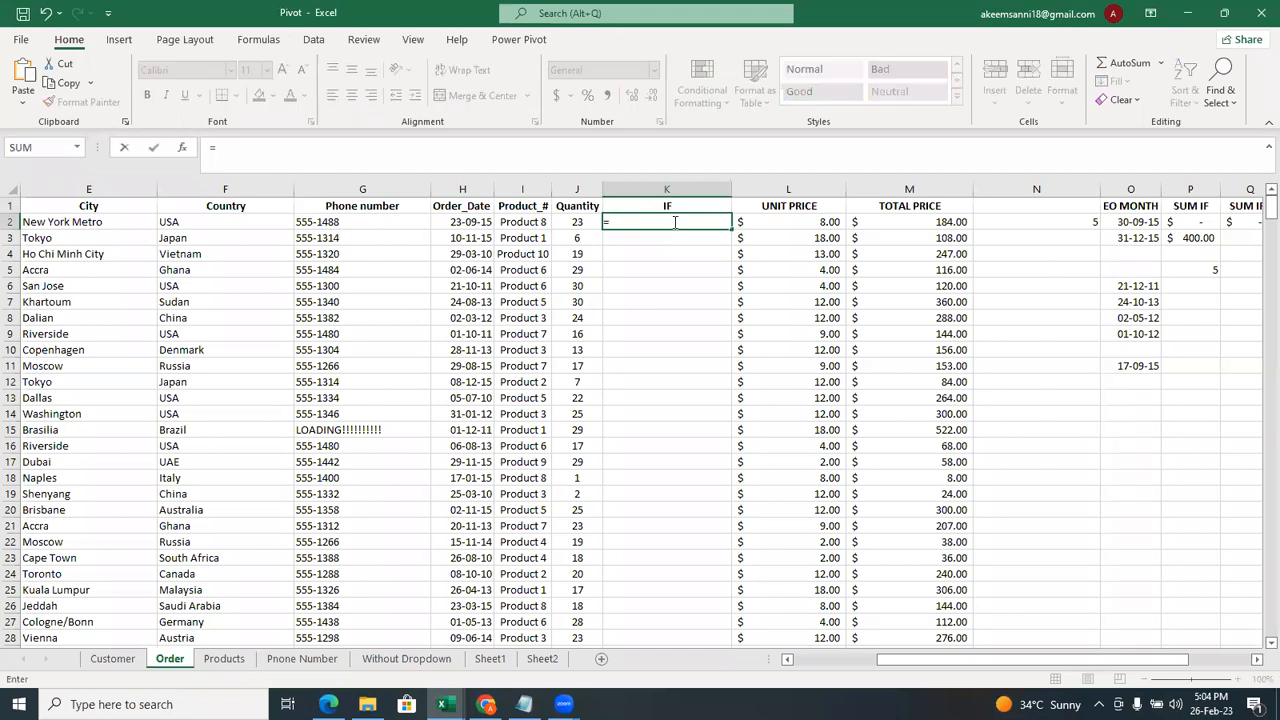
pyautogui.write('if')
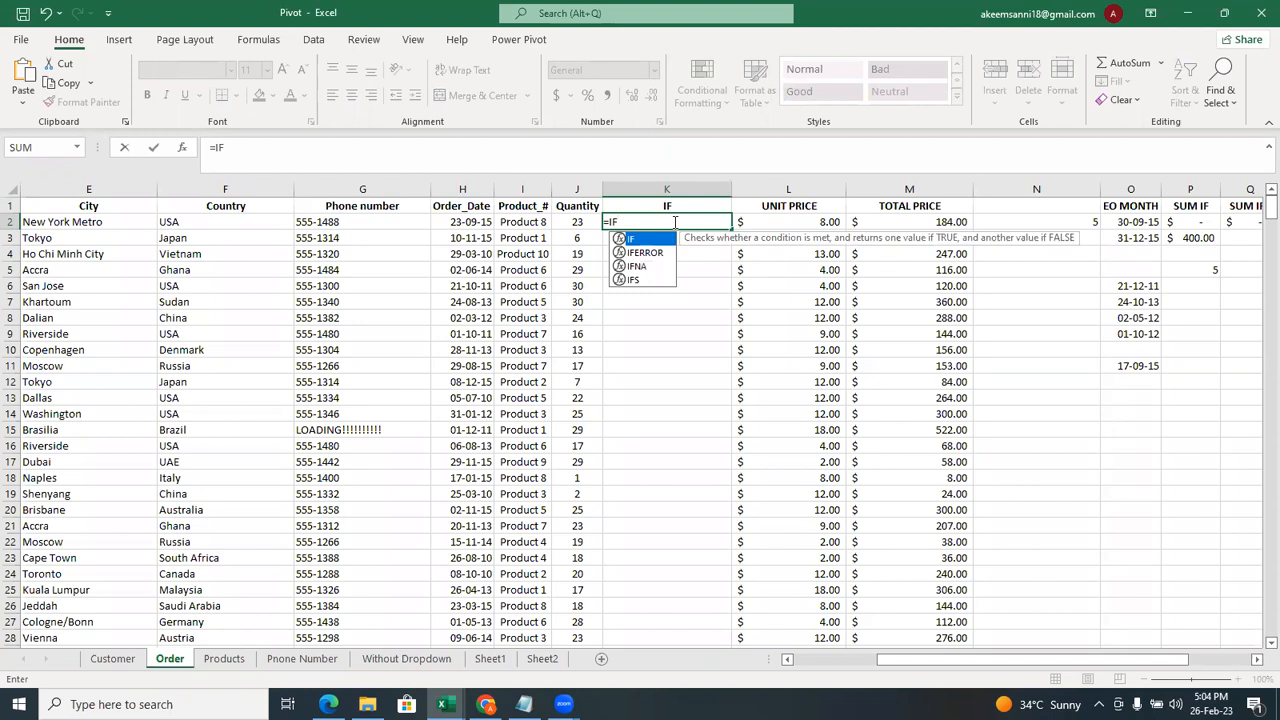
pyautogui.press('Tab')
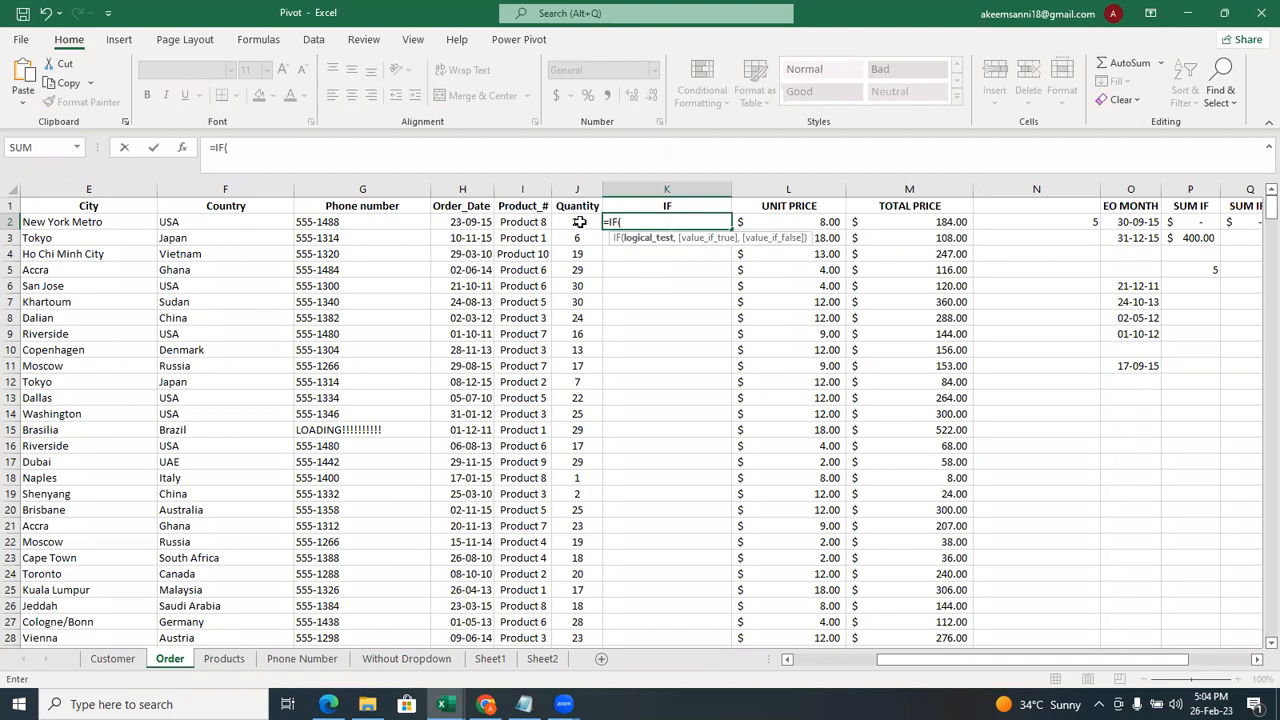
pyautogui.click(579, 222)
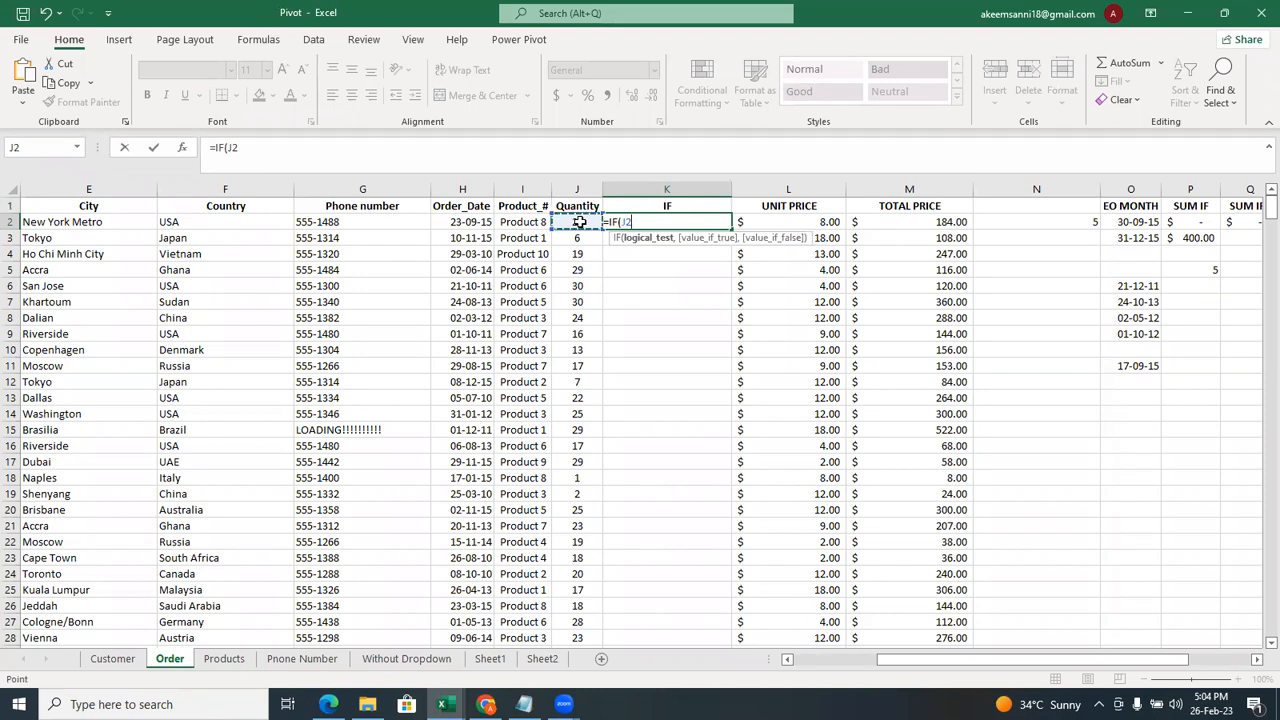
pyautogui.write('<')
pyautogui.write('=')
pyautogui.write('20')
pyautogui.write(',')
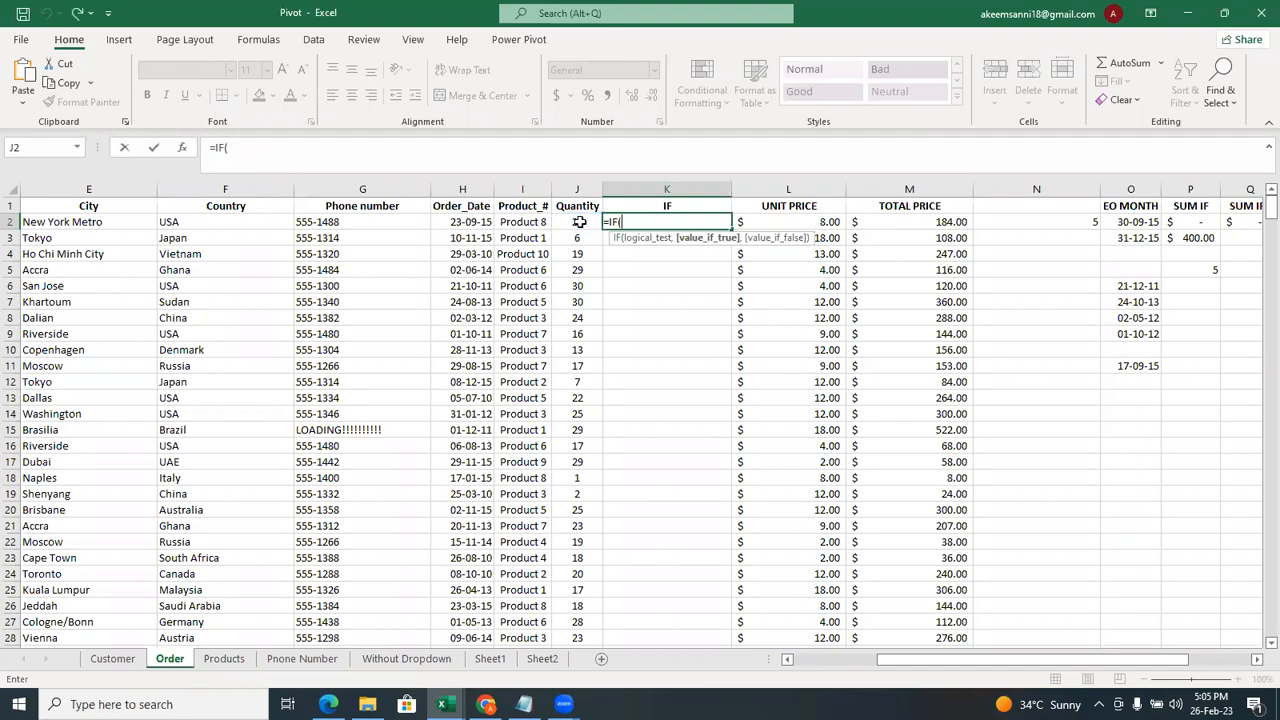
pyautogui.press('BackSpace')
pyautogui.press('BackSpace')
pyautogui.press('BackSpace')
pyautogui.press('BackSpace')
pyautogui.press('BackSpace')
pyautogui.press('BackSpace')
pyautogui.press('BackSpace')
pyautogui.click(703, 284)
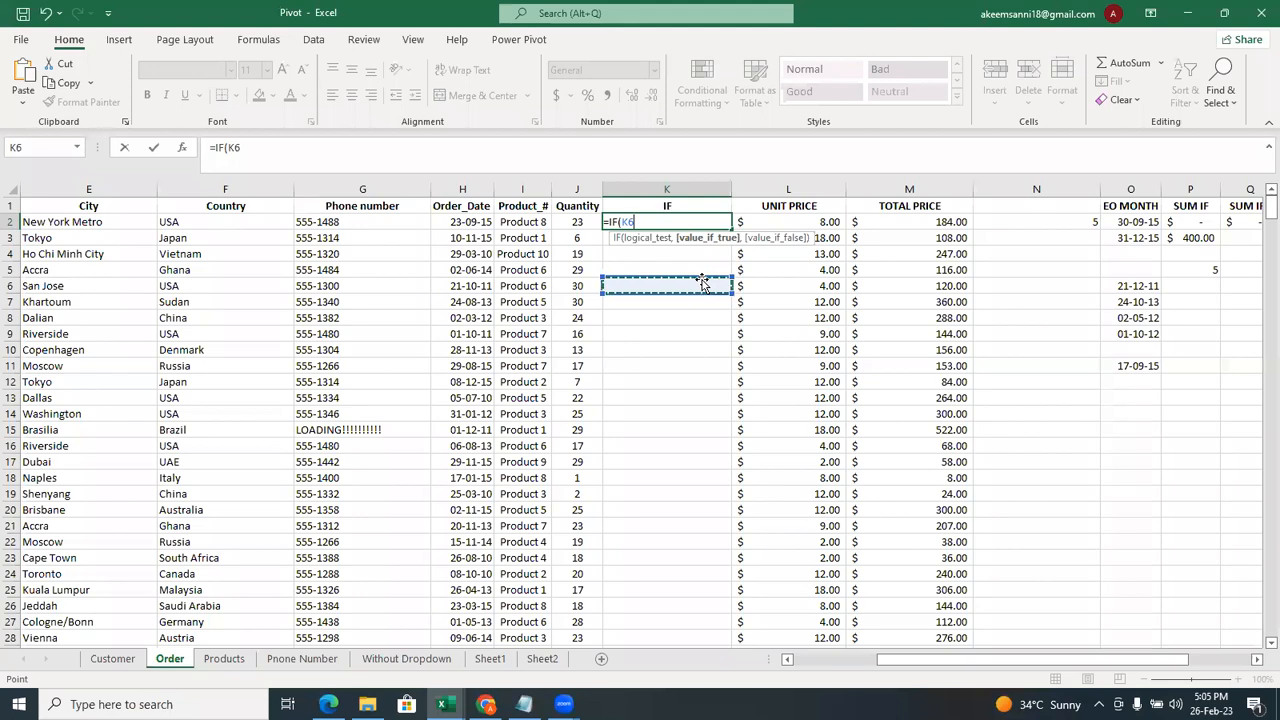
pyautogui.hotkey('ctrl', 'z')
pyautogui.hotkey('ctrl', 'z')
pyautogui.press('BackSpace')
pyautogui.press('BackSpace')
pyautogui.press('BackSpace')
pyautogui.press('BackSpace')
pyautogui.press('BackSpace')
pyautogui.press('BackSpace')
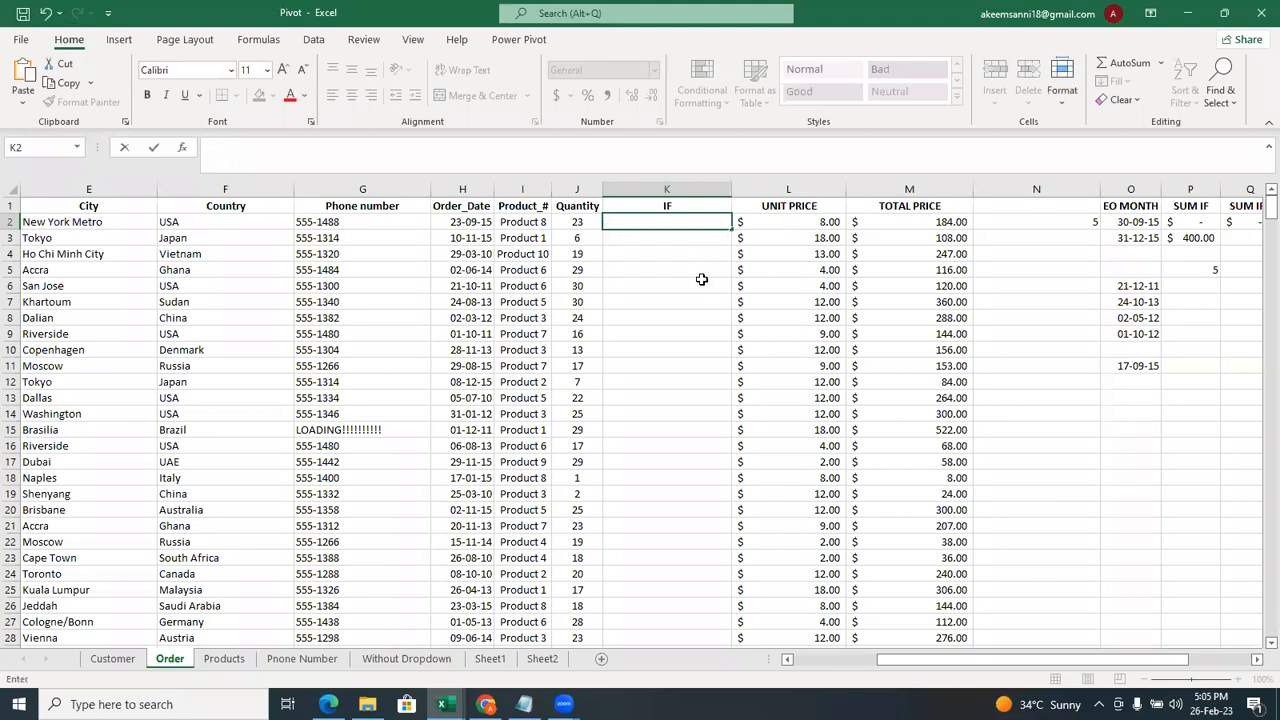
pyautogui.press('Escape')
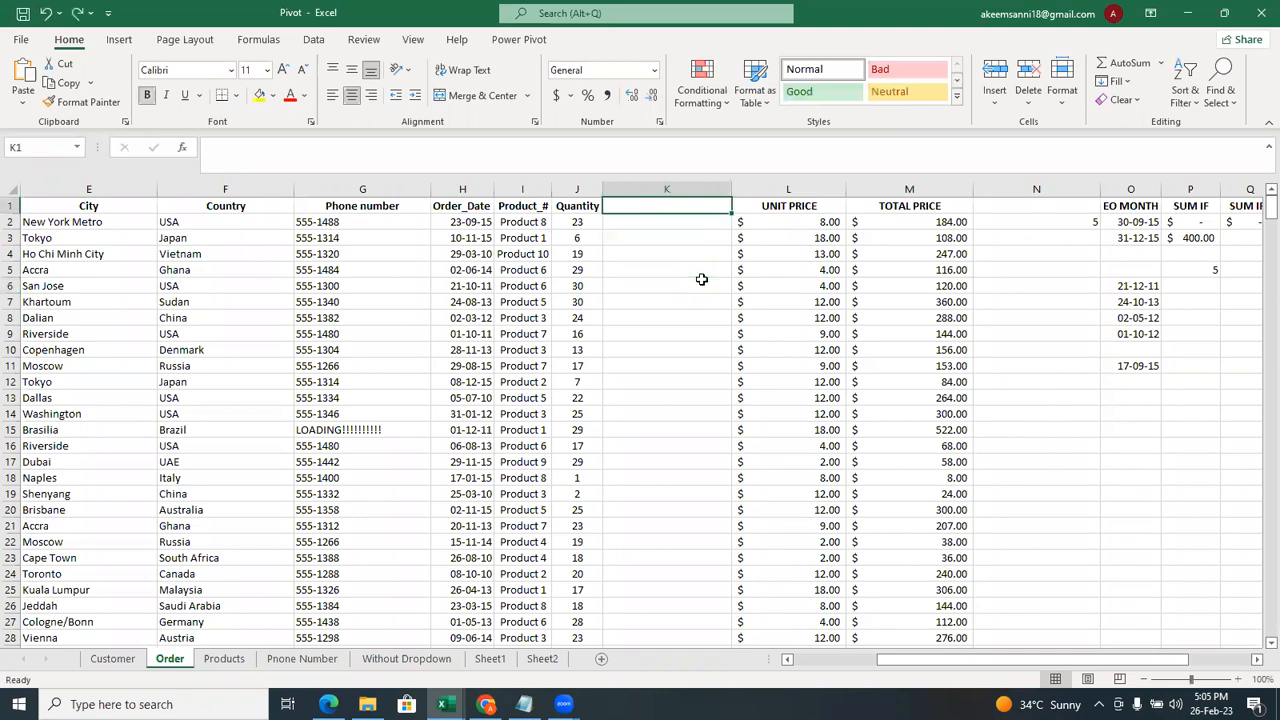
# Undo the clearing of column K and inspect the arguments of the IF formula in K2.
pyautogui.hotkey('ctrl', 'z')
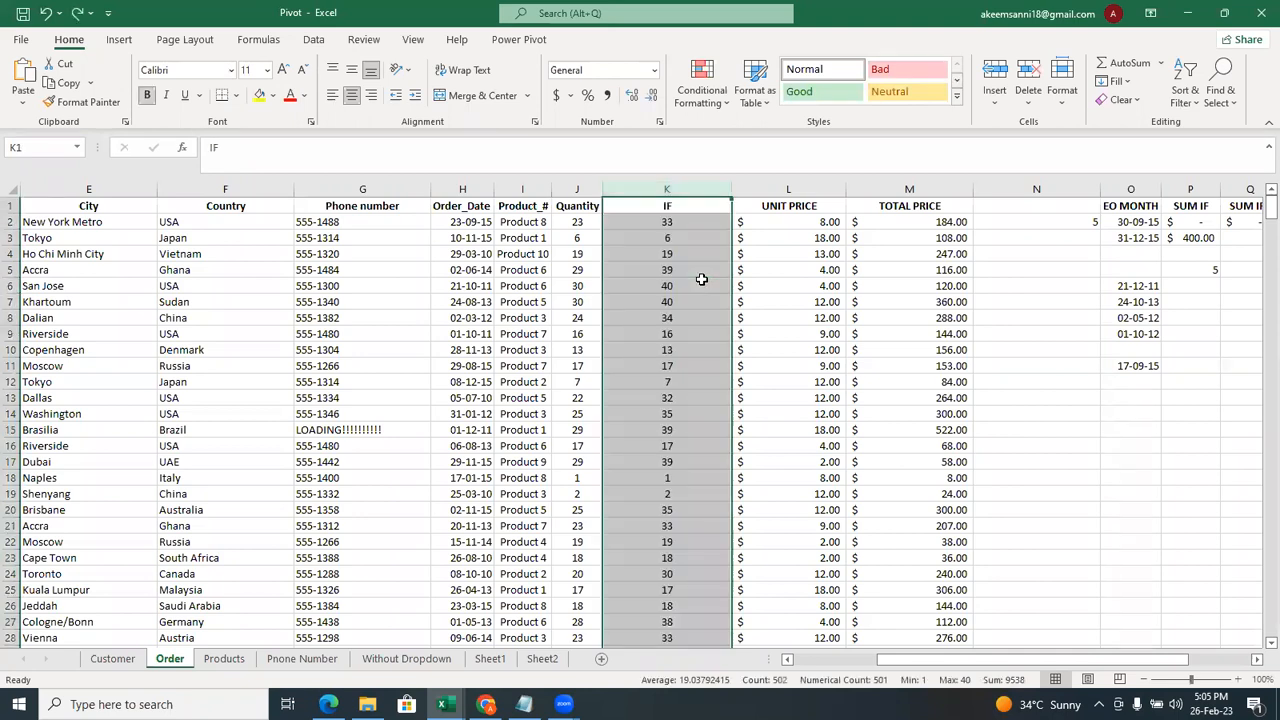
pyautogui.click(687, 223)
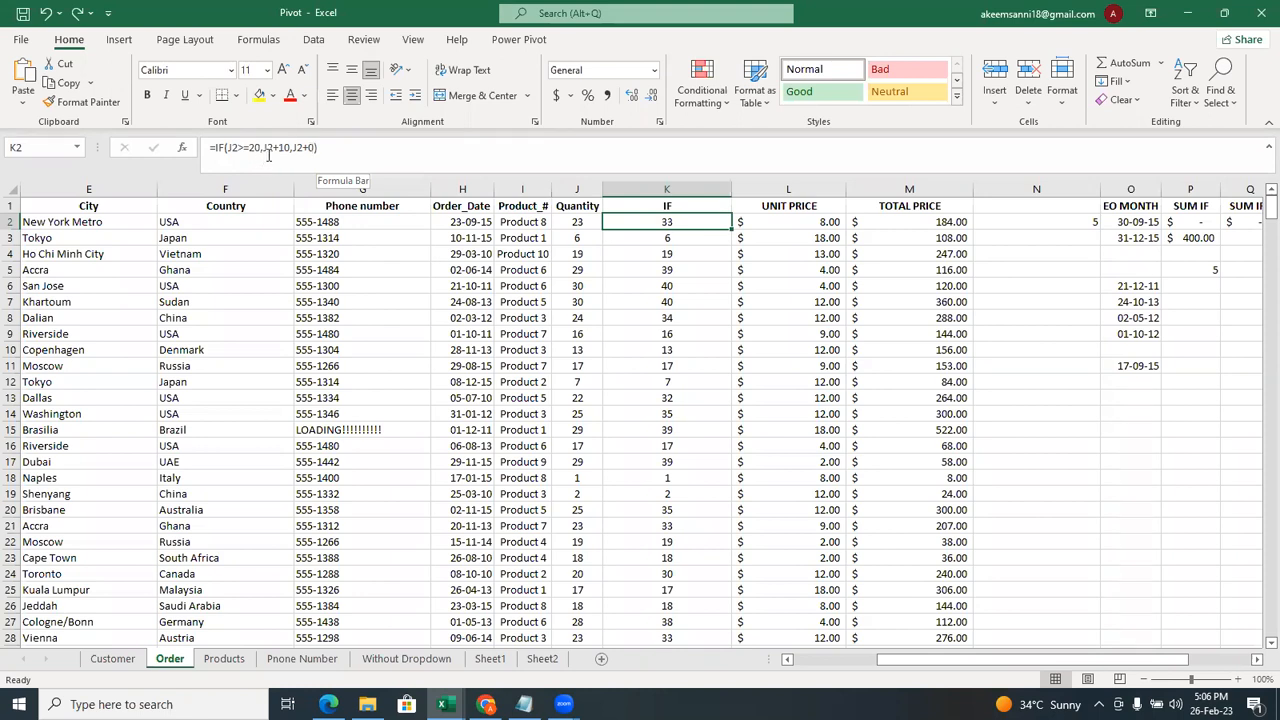
pyautogui.doubleClick(664, 220)
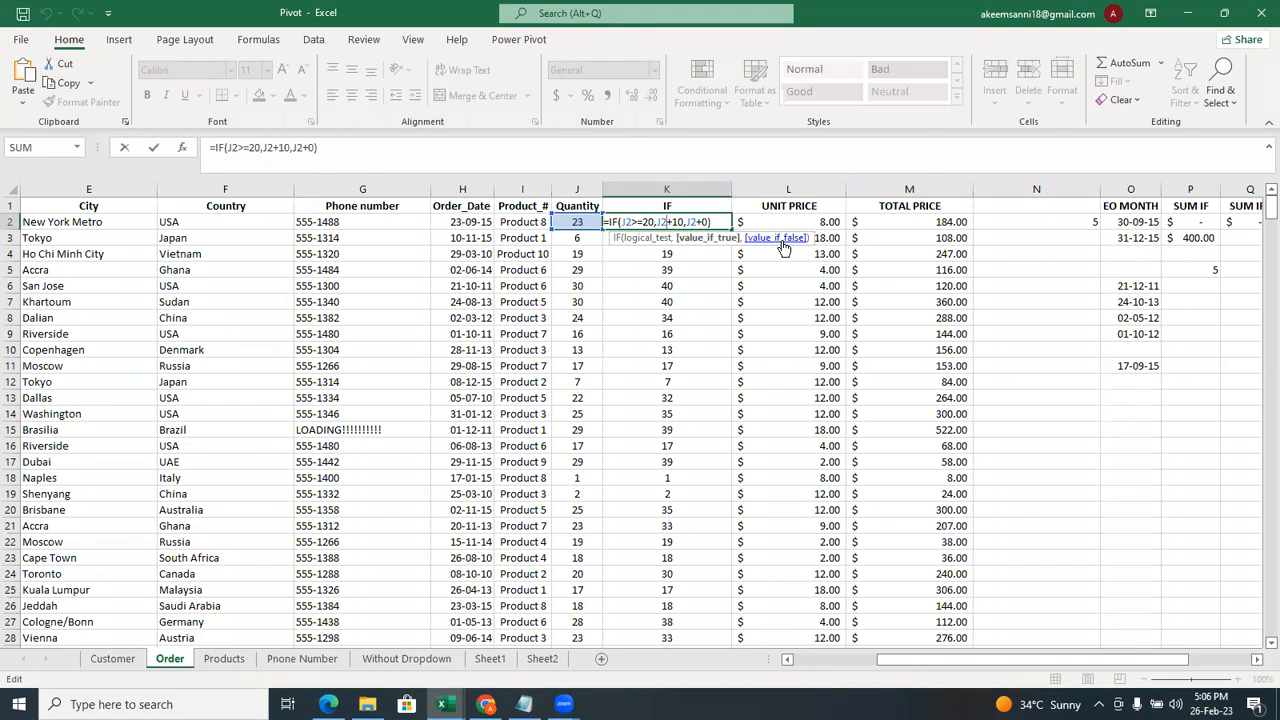
pyautogui.click(712, 221)
pyautogui.write(')')
pyautogui.press('Return')
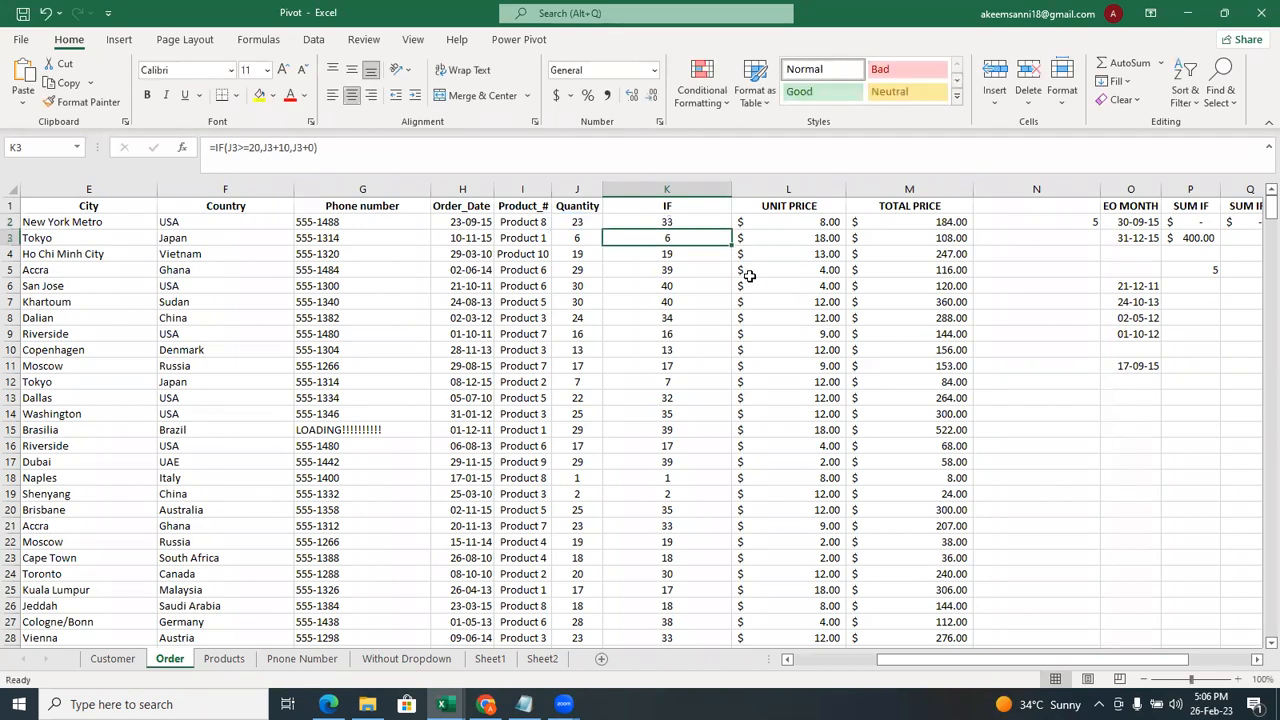
pyautogui.click(673, 223)
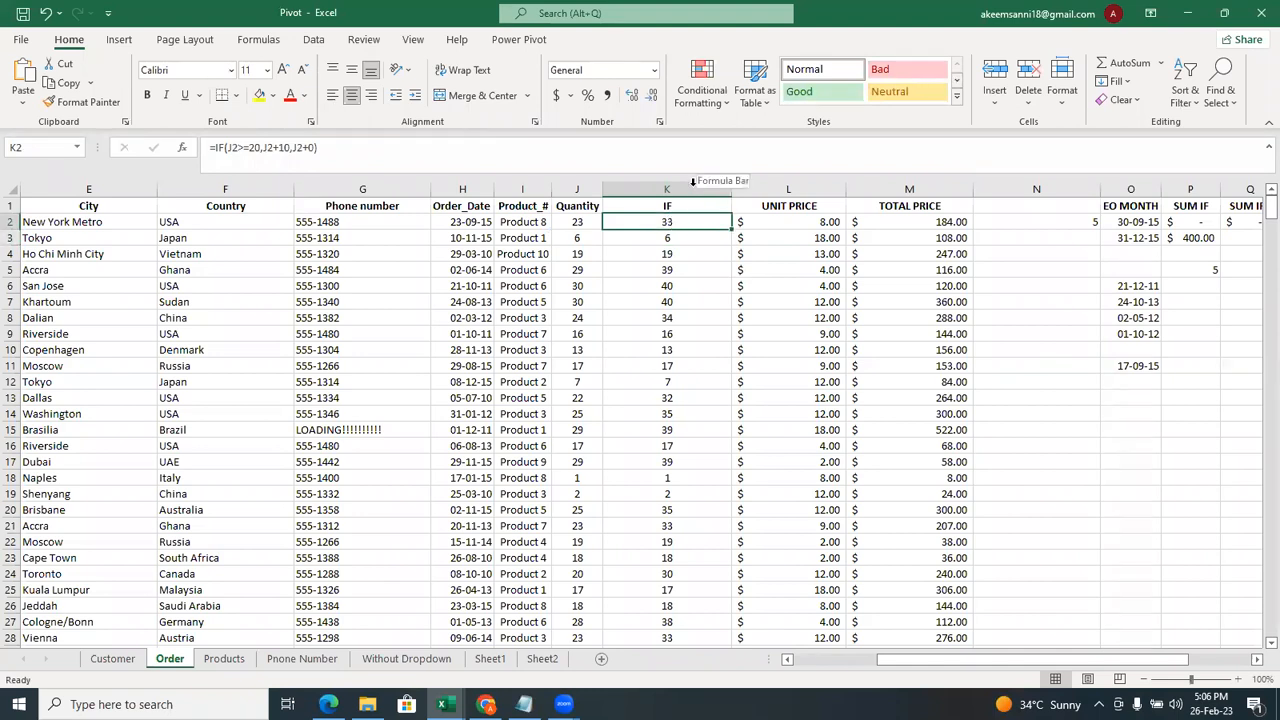
# Clear the contents of column K and re-enter the heading IF in K1.
pyautogui.click(692, 188)
pyautogui.rightClick(692, 188)
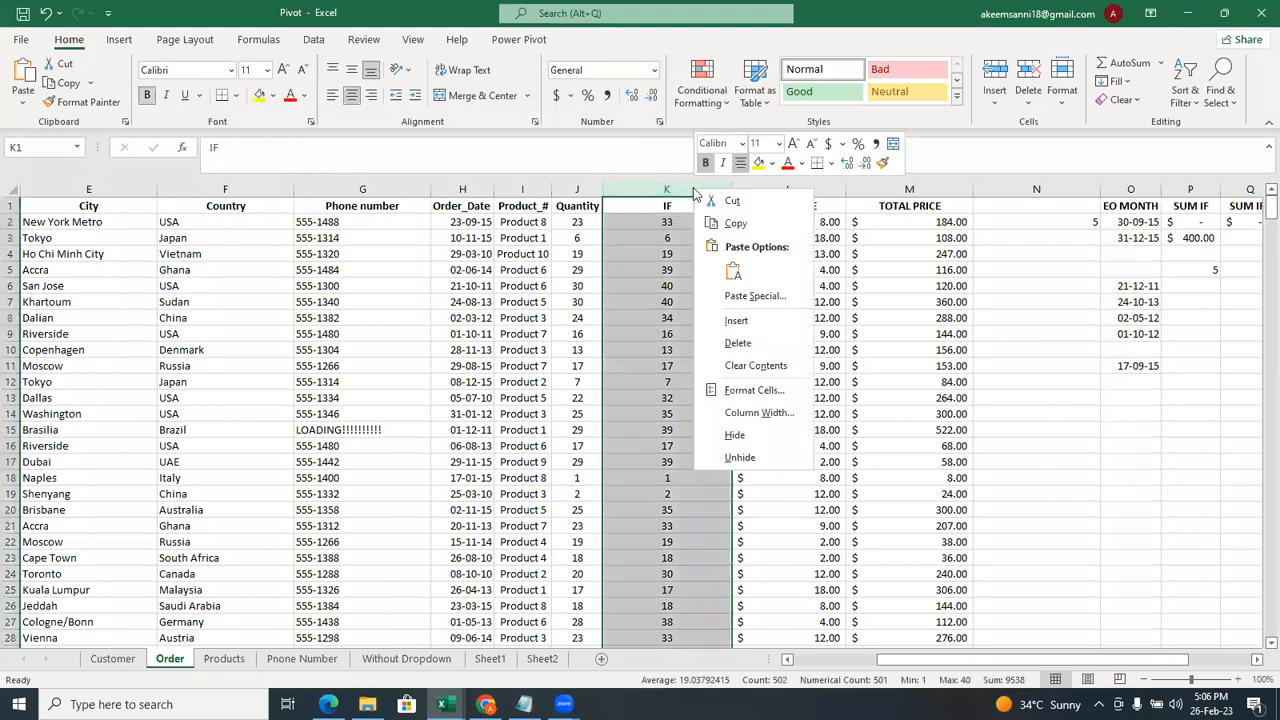
pyautogui.click(752, 362)
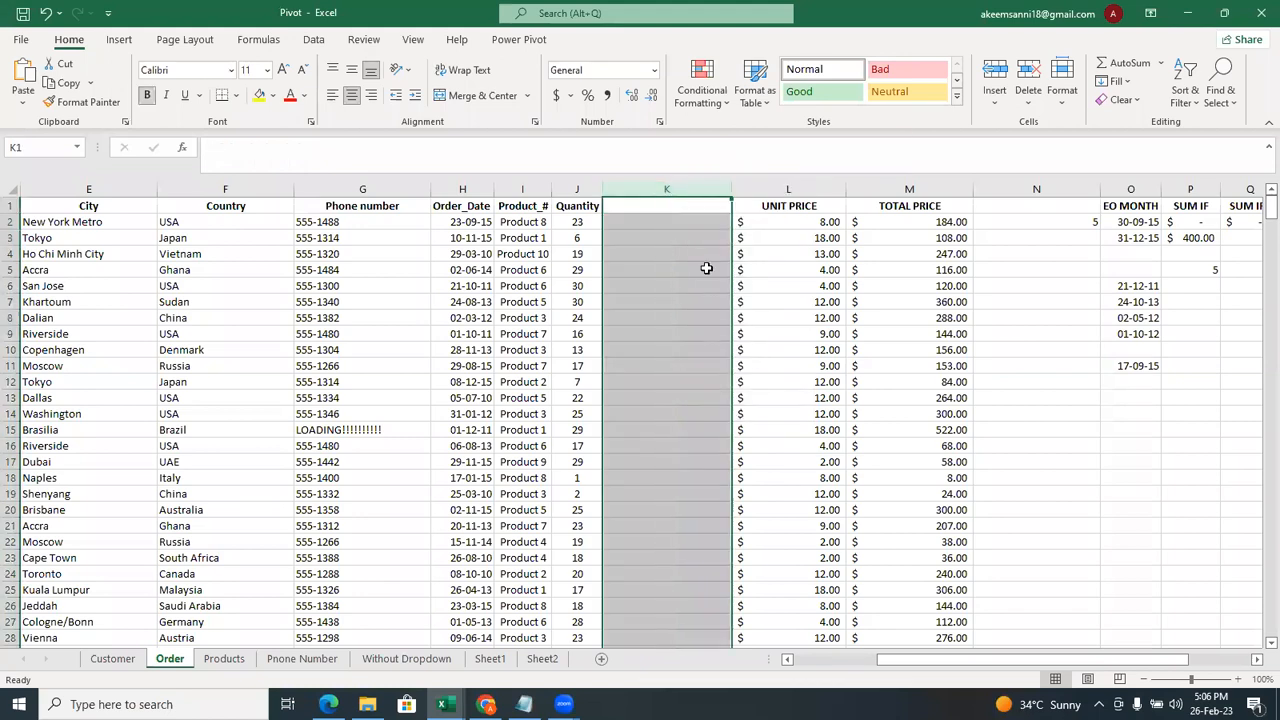
pyautogui.click(676, 206)
pyautogui.doubleClick(682, 206)
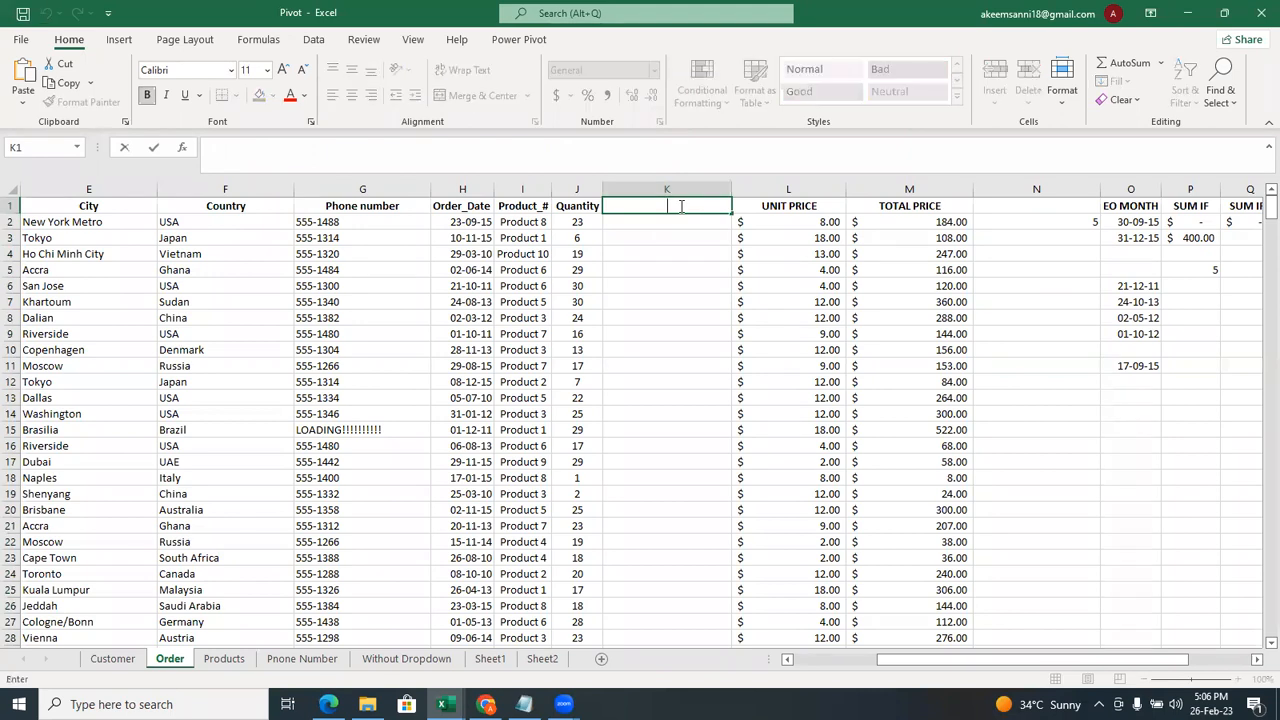
pyautogui.write('if')
pyautogui.press('BackSpace')
pyautogui.press('BackSpace')
pyautogui.write('IF')
# Start a nested formula in K2 with =IF(J2>=25,J2+10, to add 10 to quantities of at least 25.
pyautogui.click(665, 222)
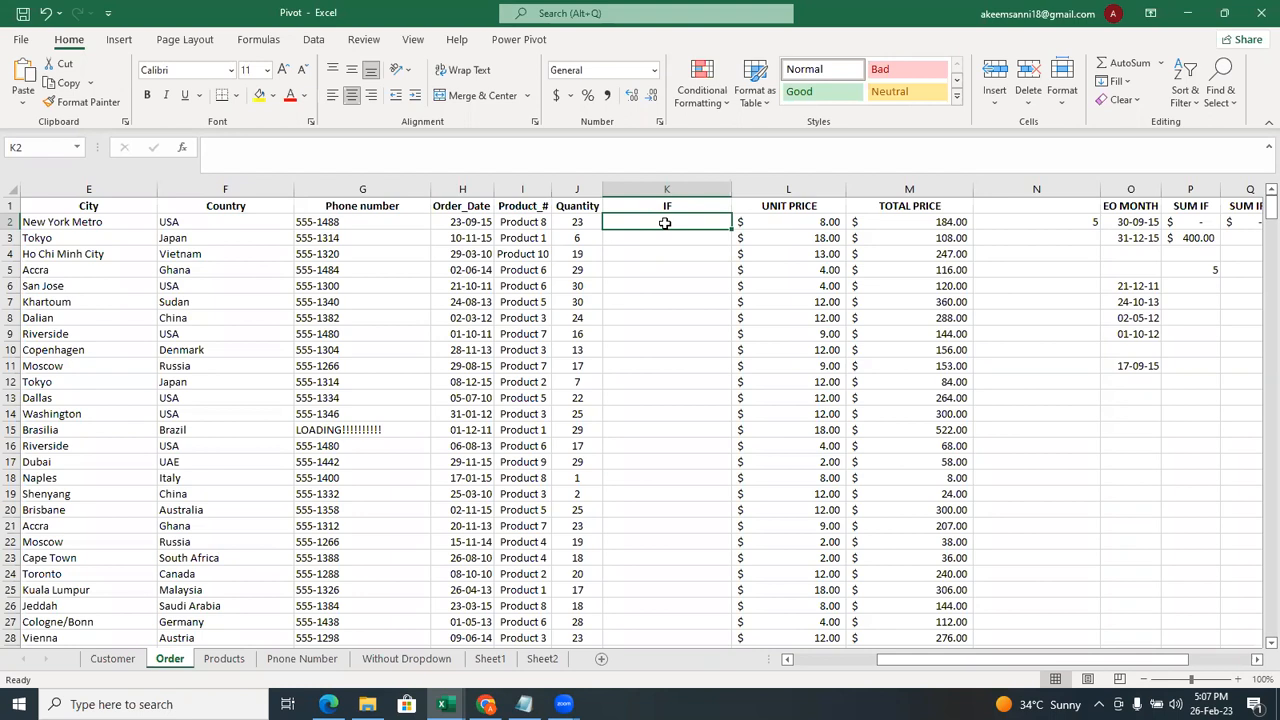
pyautogui.doubleClick(665, 222)
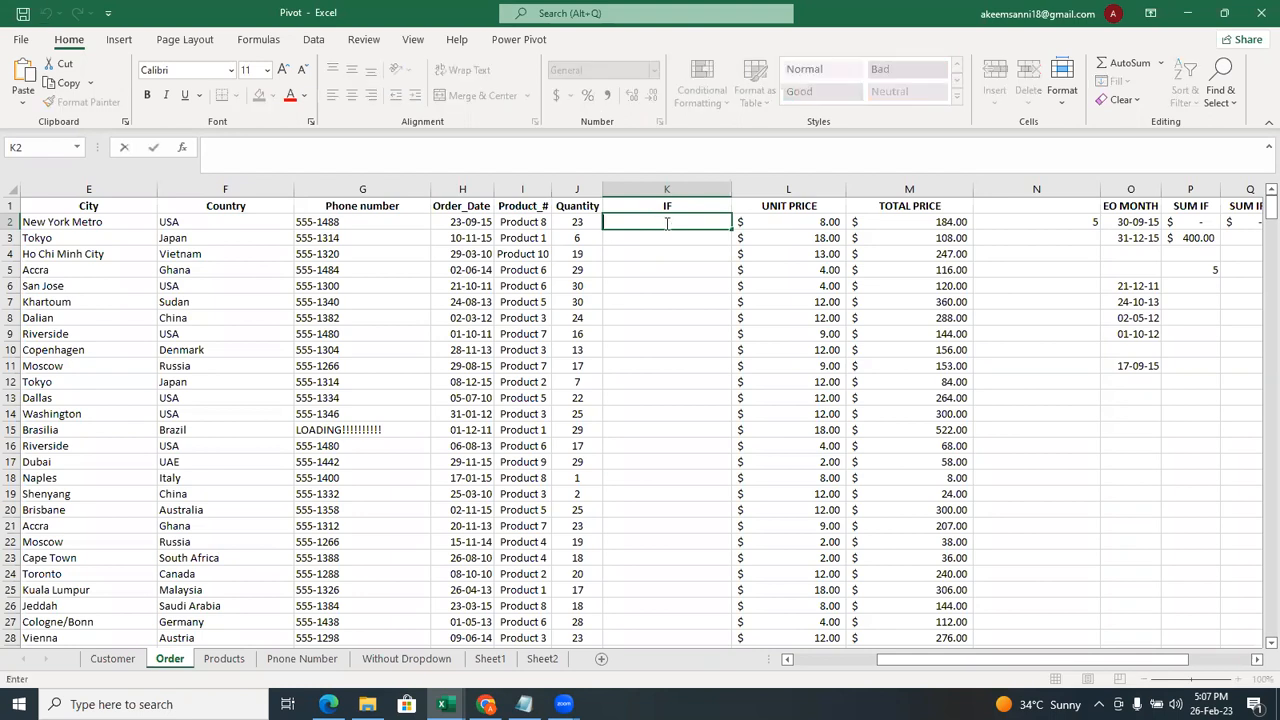
pyautogui.write('=')
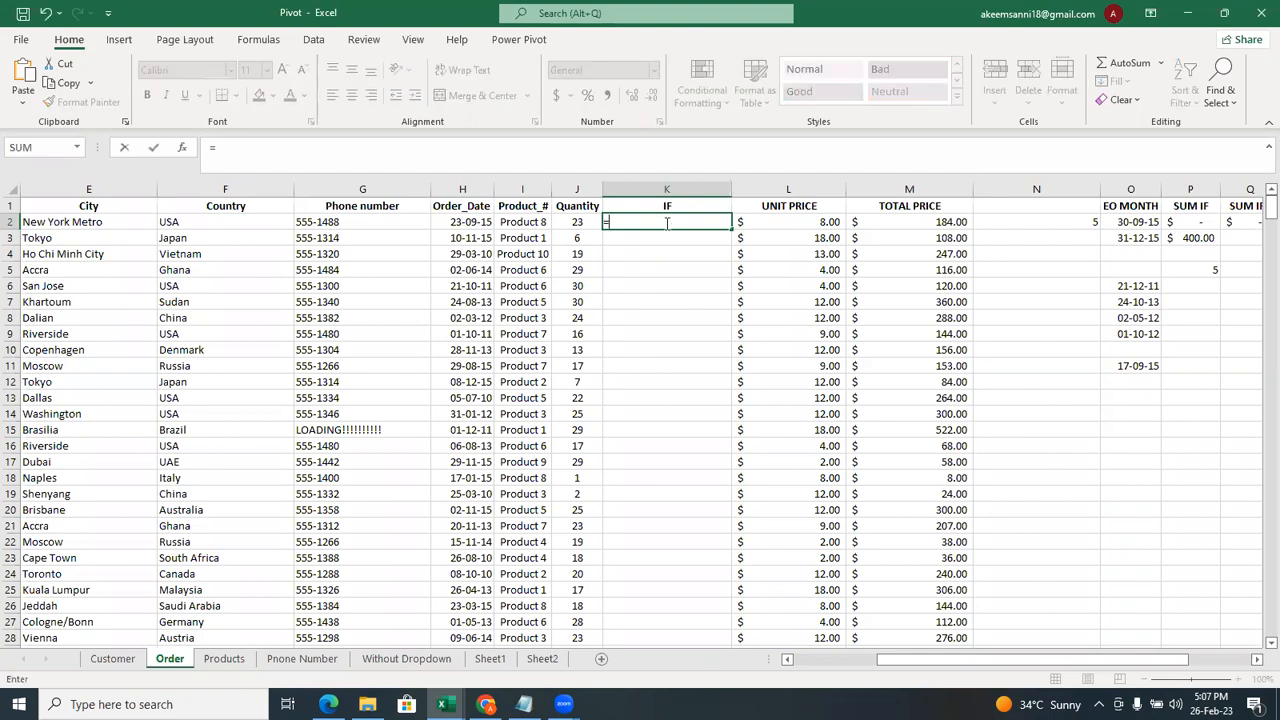
pyautogui.write('if')
pyautogui.press('Tab')
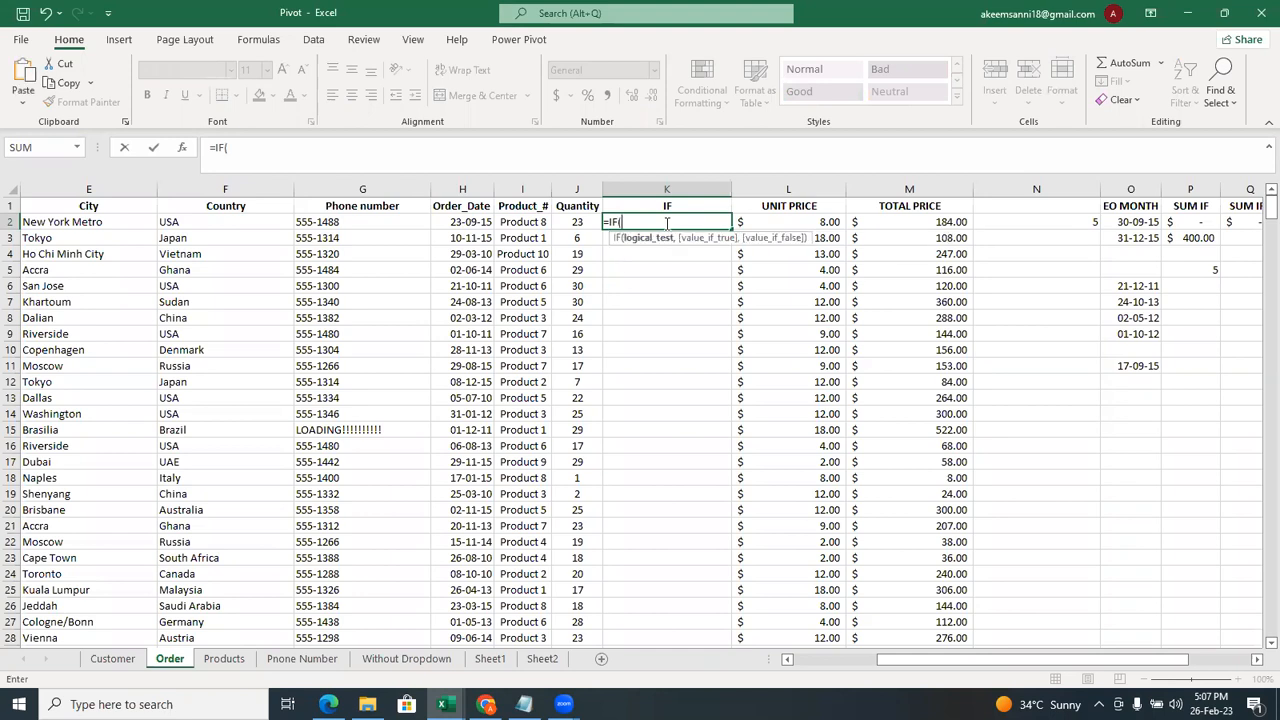
pyautogui.click(586, 222)
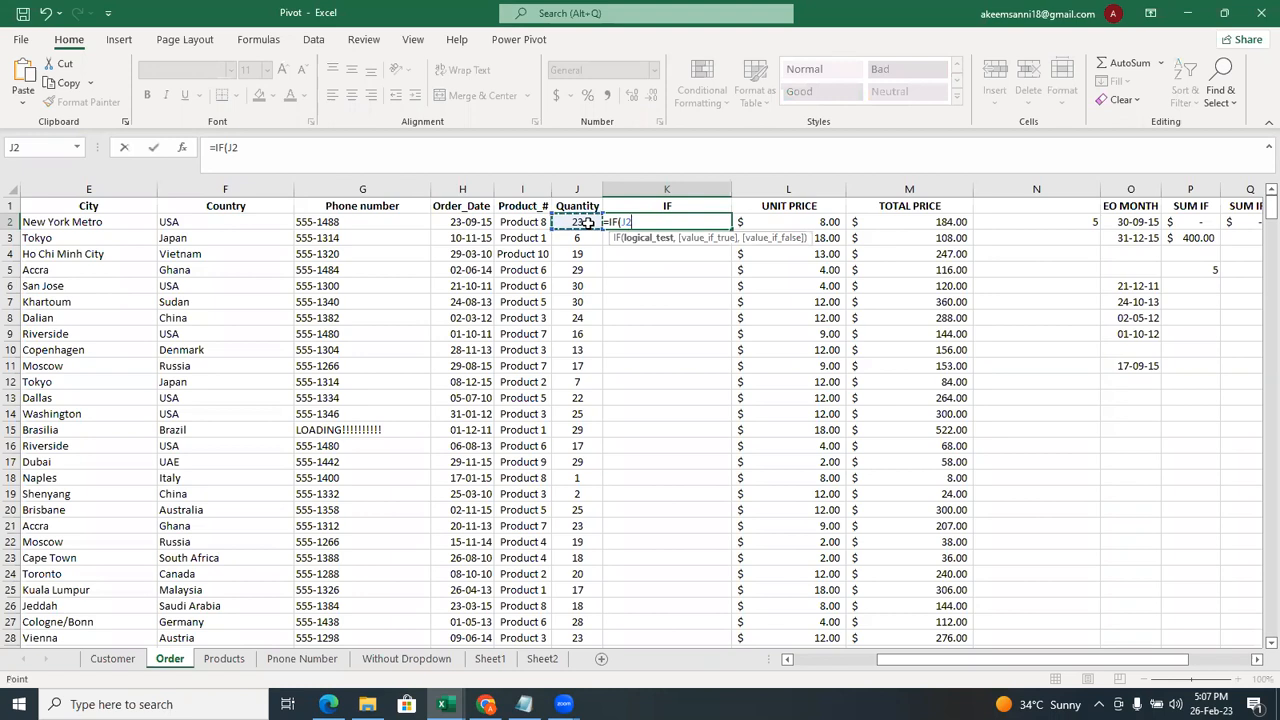
pyautogui.write('>=25,')
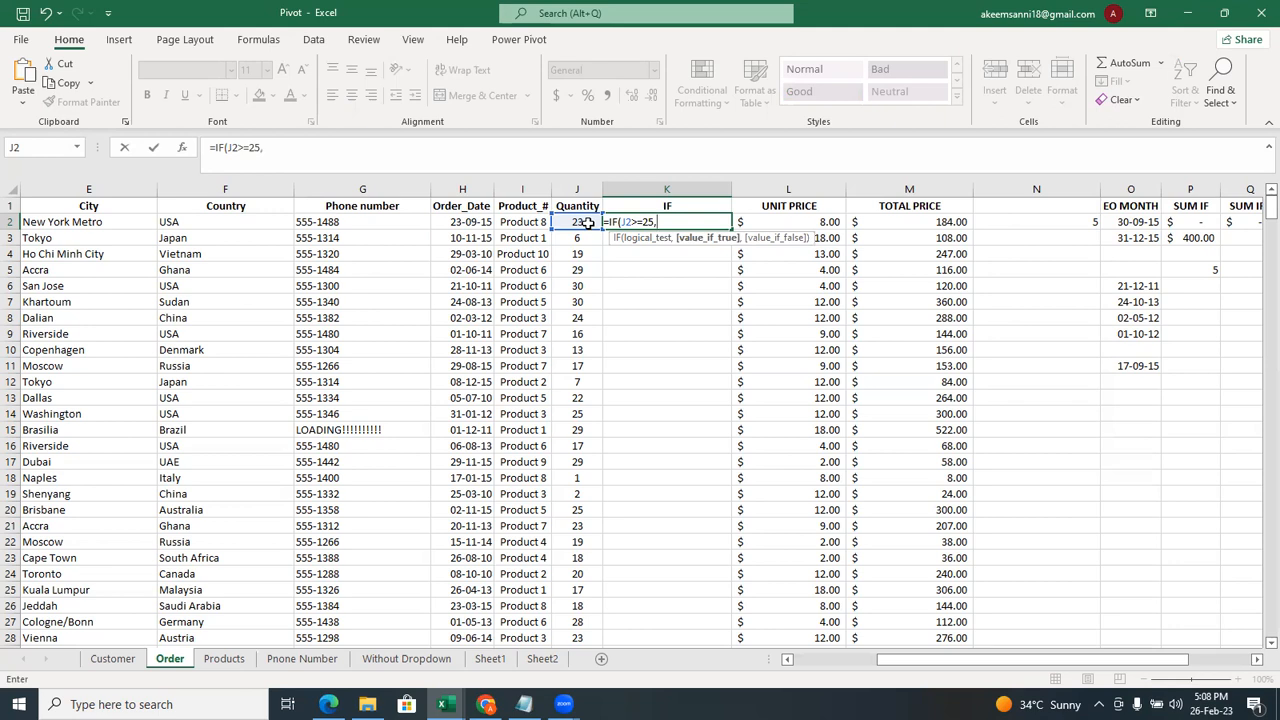
pyautogui.click(588, 222)
pyautogui.write('+10,')
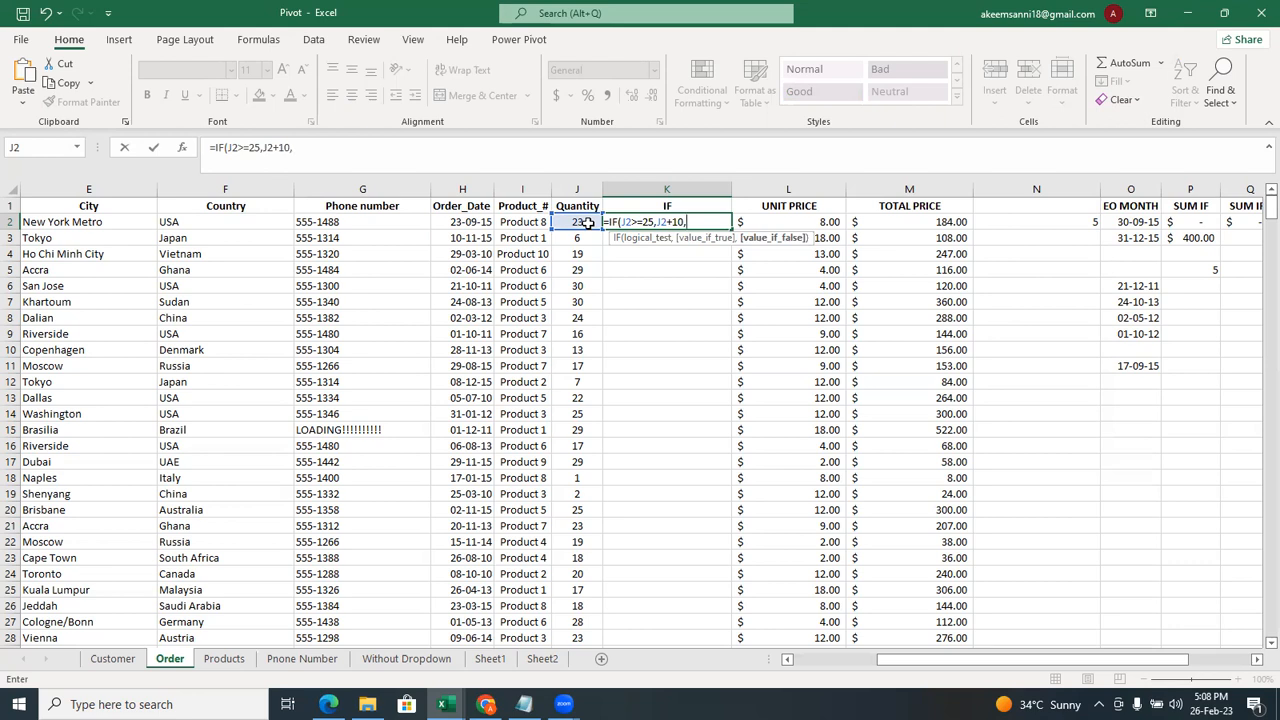
# Continue the K2 formula with a second nested condition, IF(J2>=20,J2+8, as the false value of the first.
pyautogui.write('IF(')
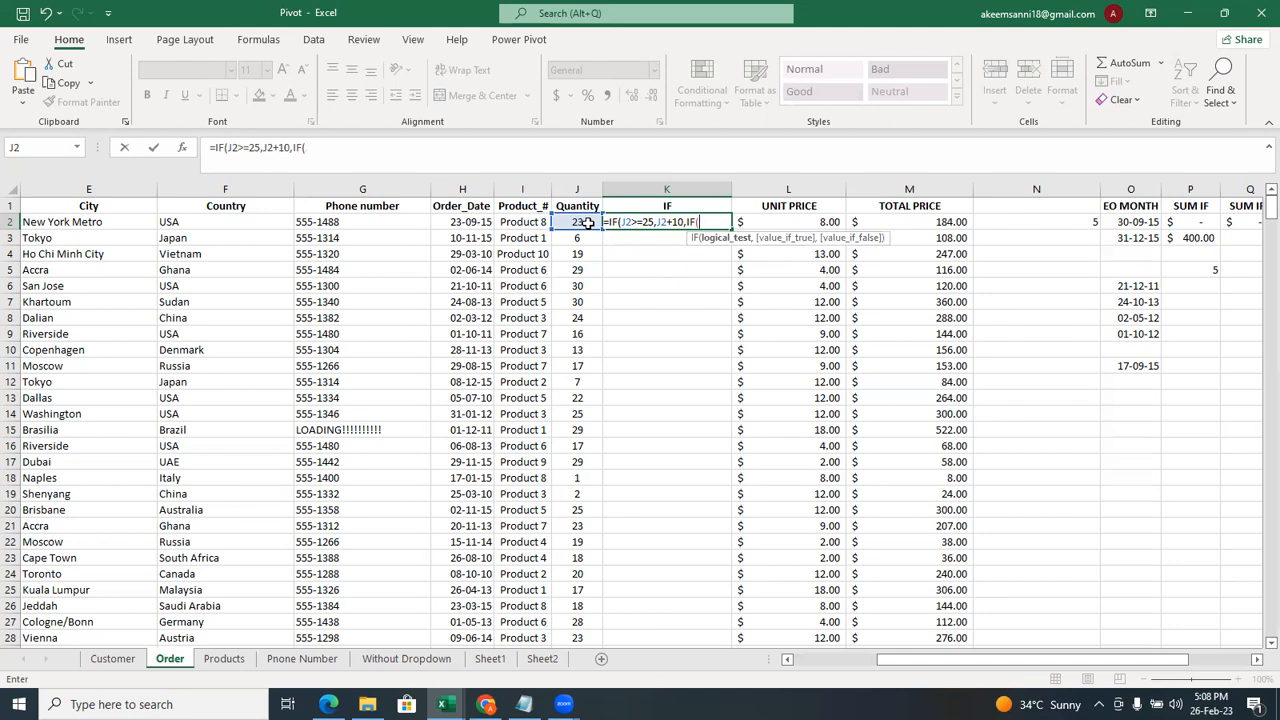
pyautogui.click(588, 223)
pyautogui.write('>=20')
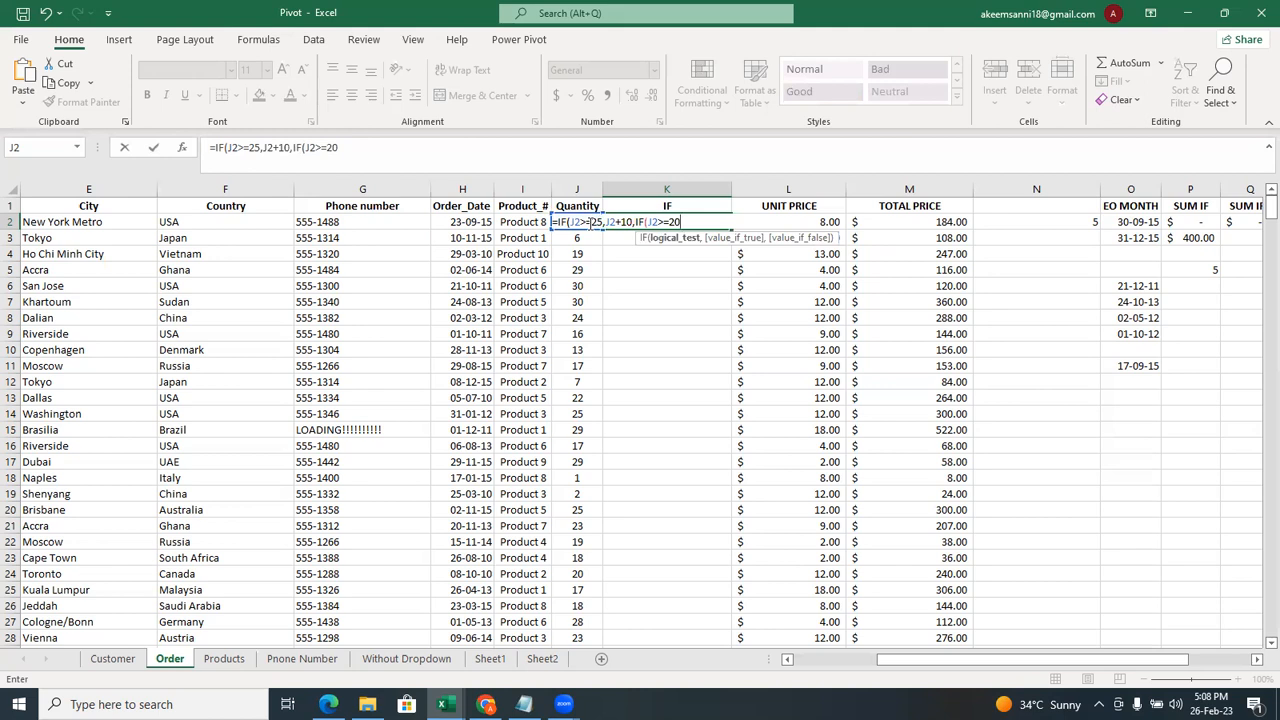
pyautogui.write(',')
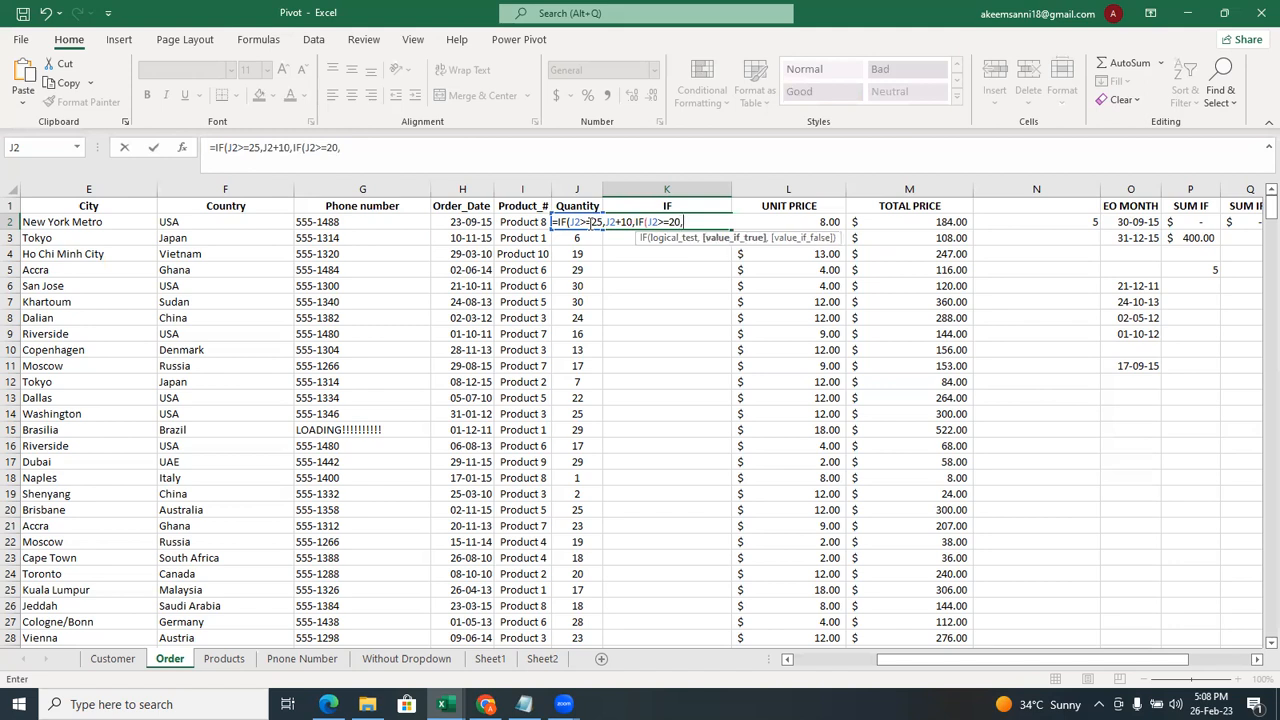
pyautogui.write('J2+8,')
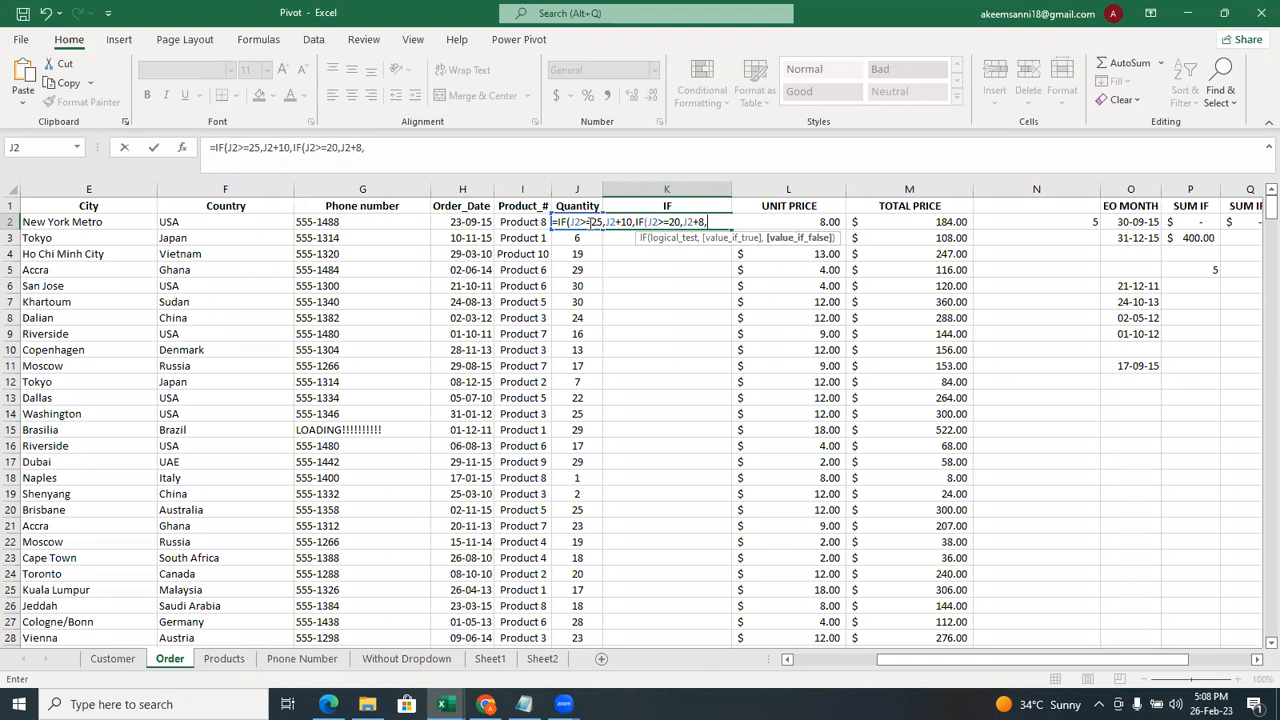
# Add a third nested condition to the K2 formula, IF(J2>=15,J2+6, for quantities of at least 15.
pyautogui.write('IF')
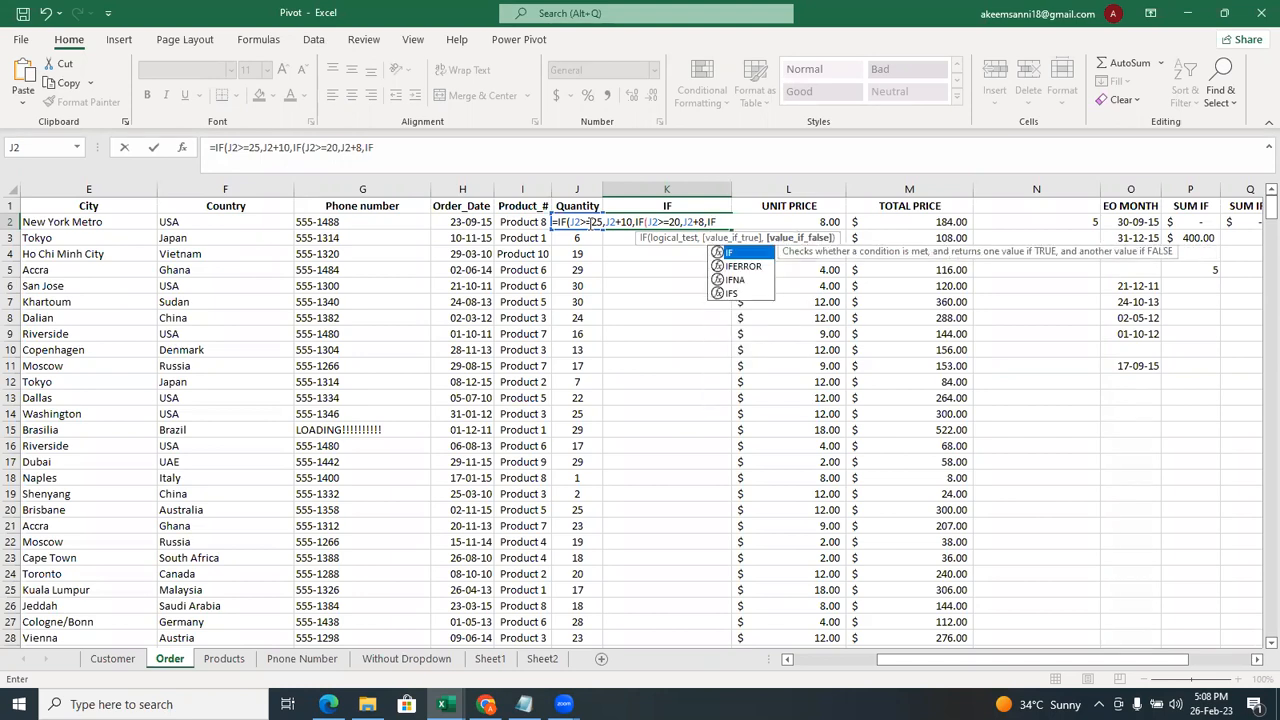
pyautogui.write('(')
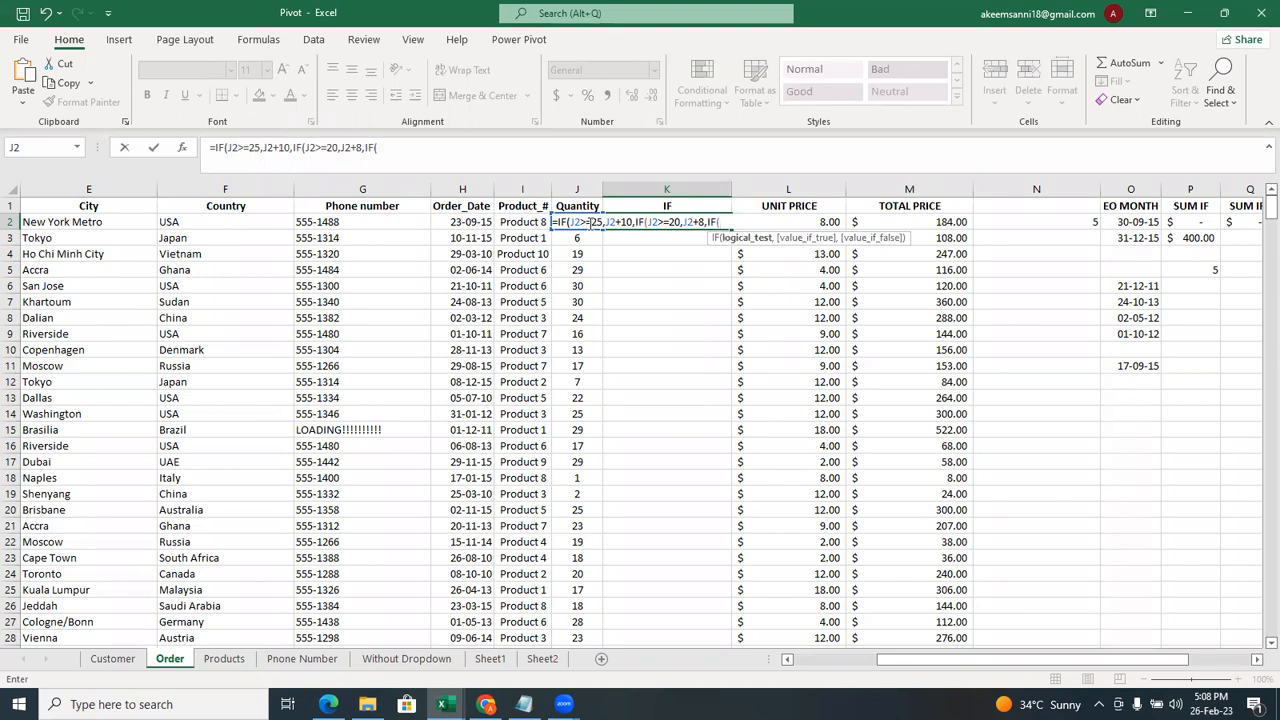
pyautogui.write('J2>=15,')
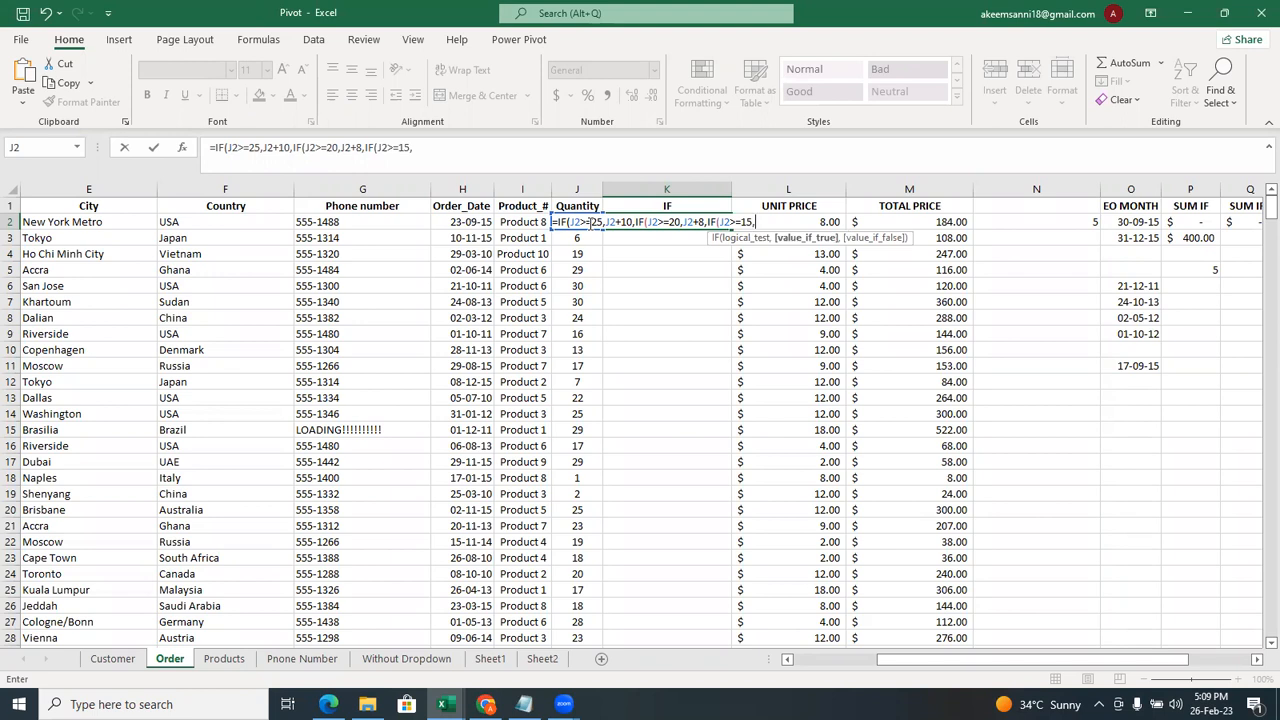
pyautogui.write('J2+6,')
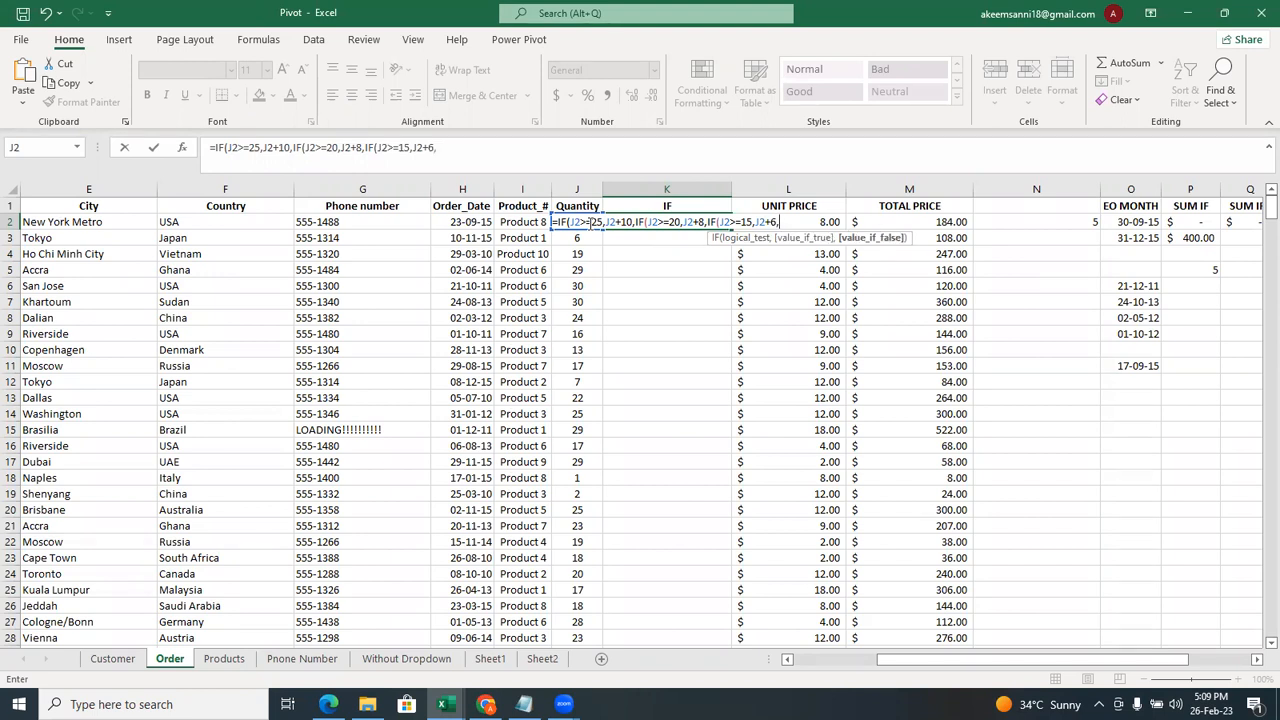
# Add a fourth nested condition to the K2 formula, IF(J2>=10,J2+4, for quantities of at least 10.
pyautogui.write('IF')
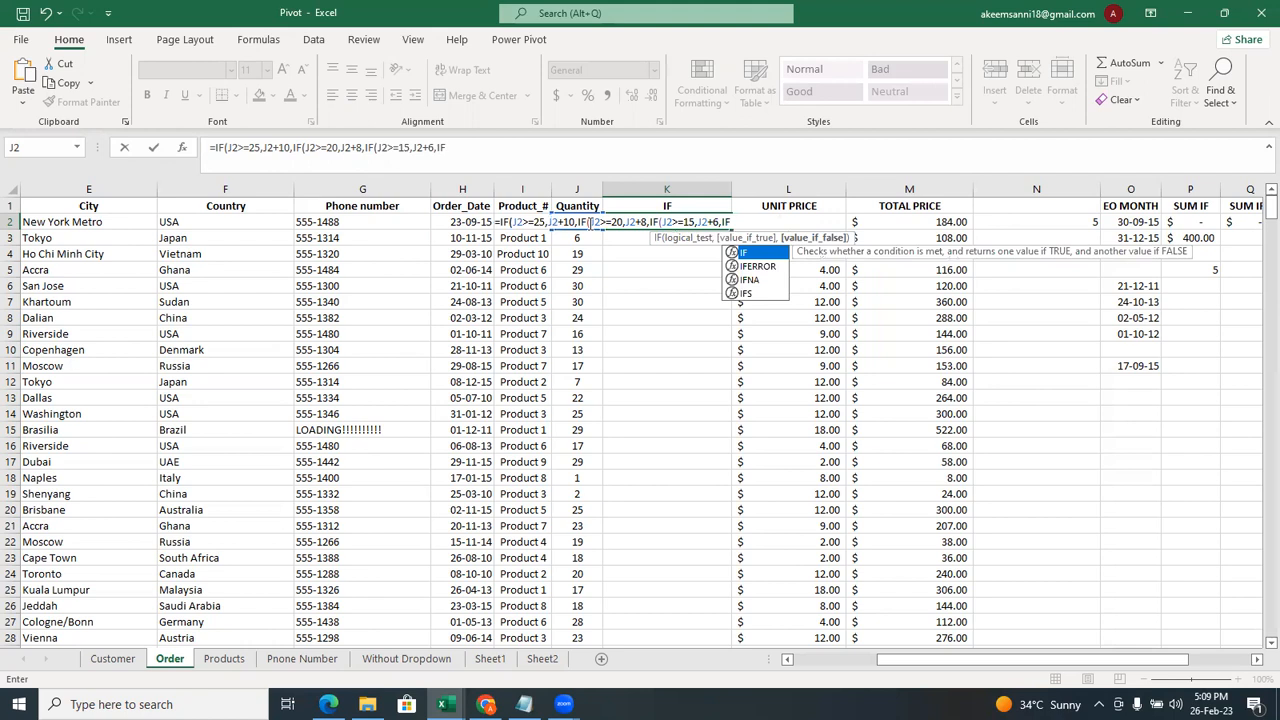
pyautogui.write('(')
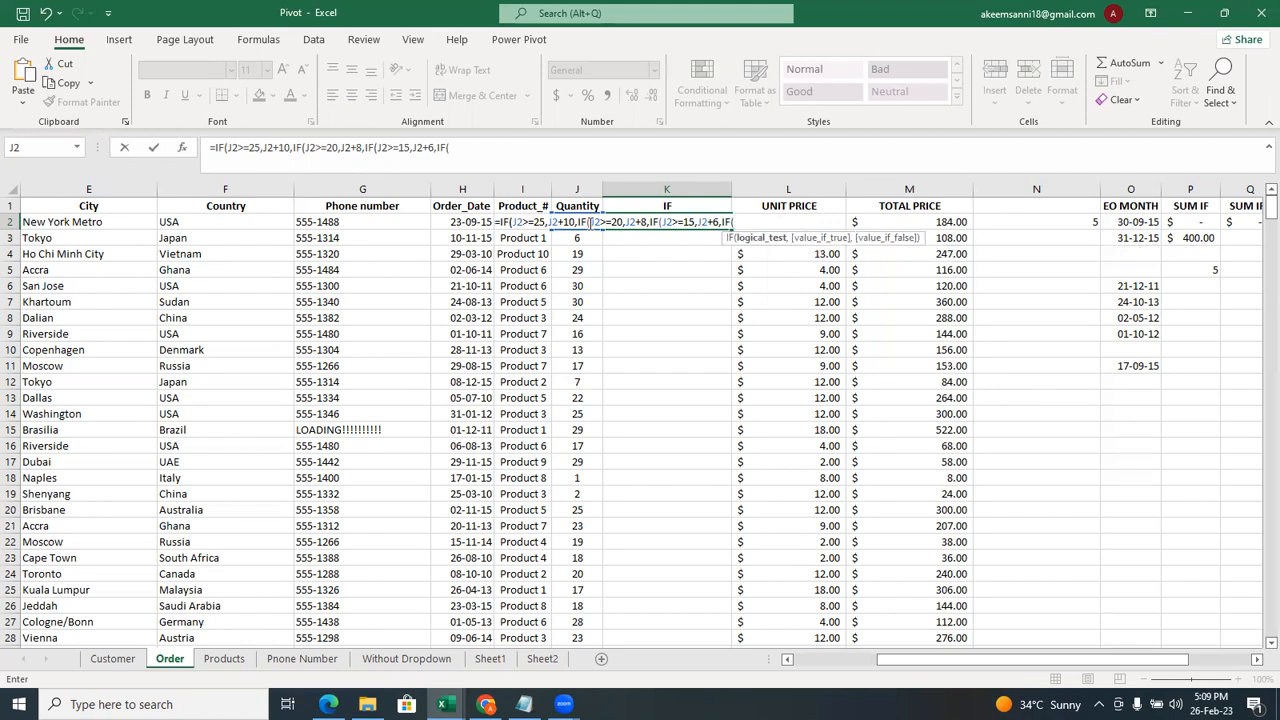
pyautogui.write('J2>=10,')
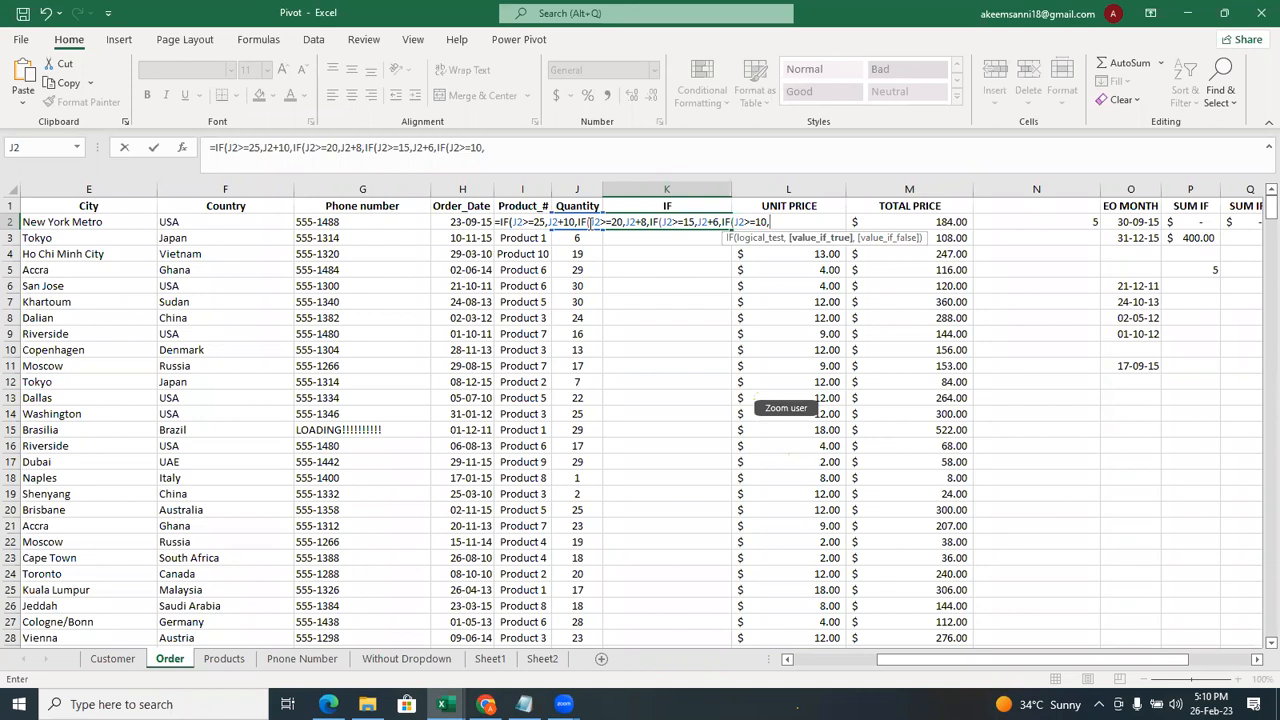
pyautogui.write('J2')
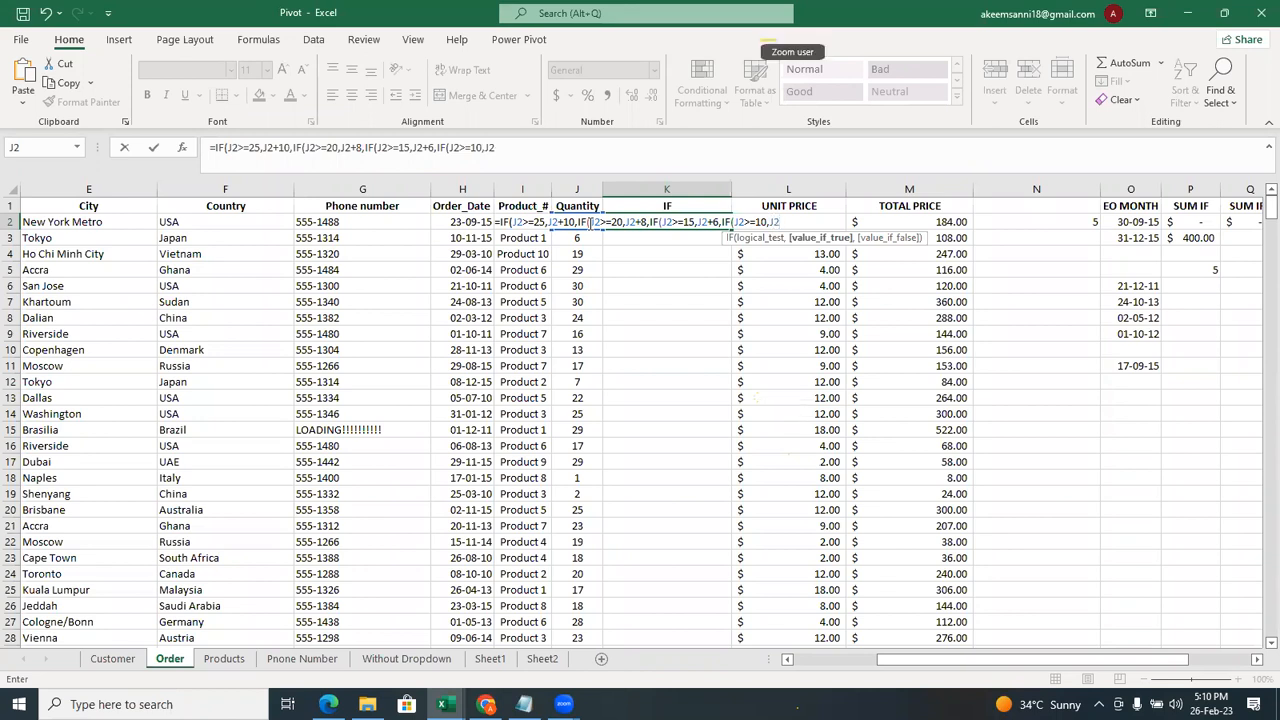
pyautogui.write('+')
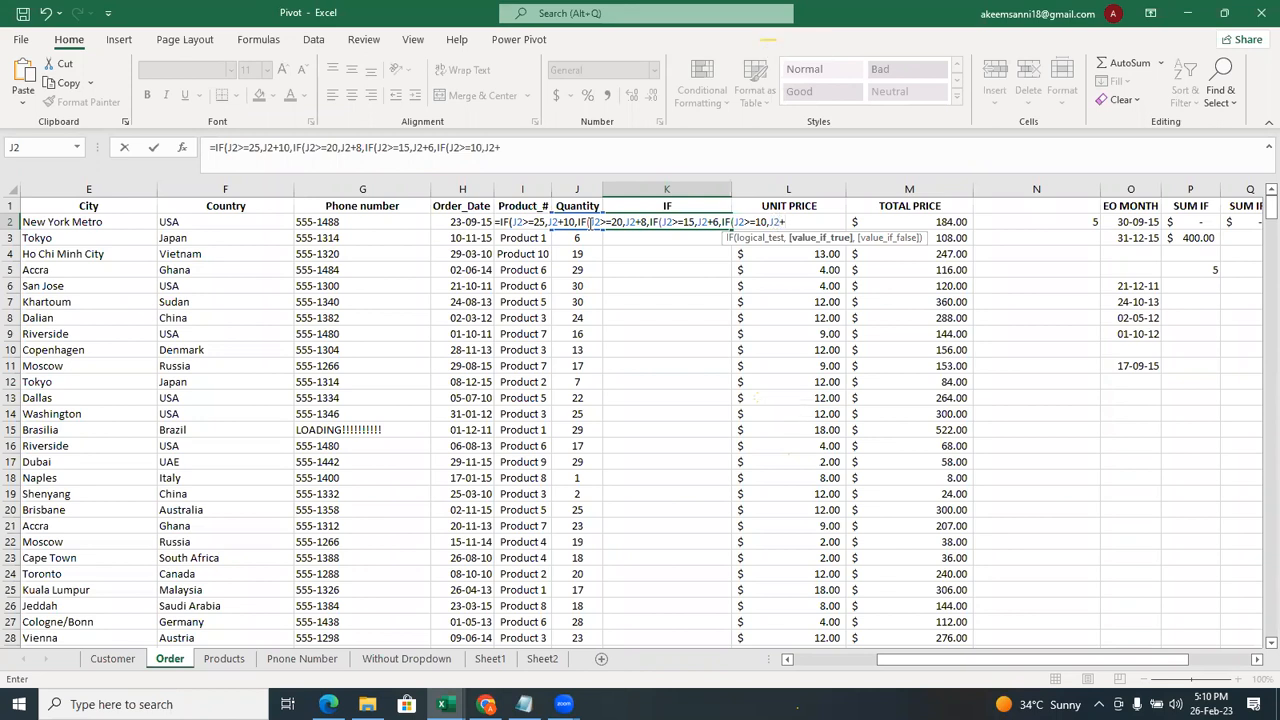
pyautogui.write('4,')
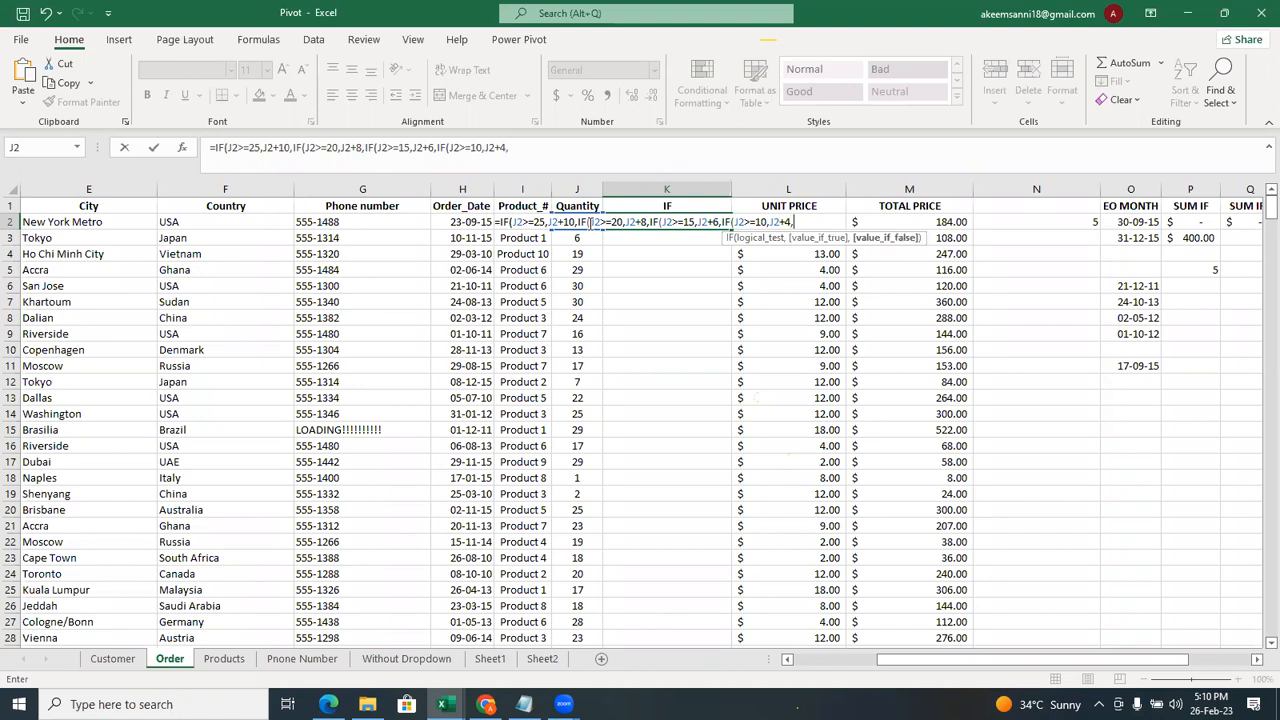
# Add a fifth nested condition to the K2 formula, IF(J2>=5,J2+2, for quantities of at least 5.
pyautogui.write('IF')
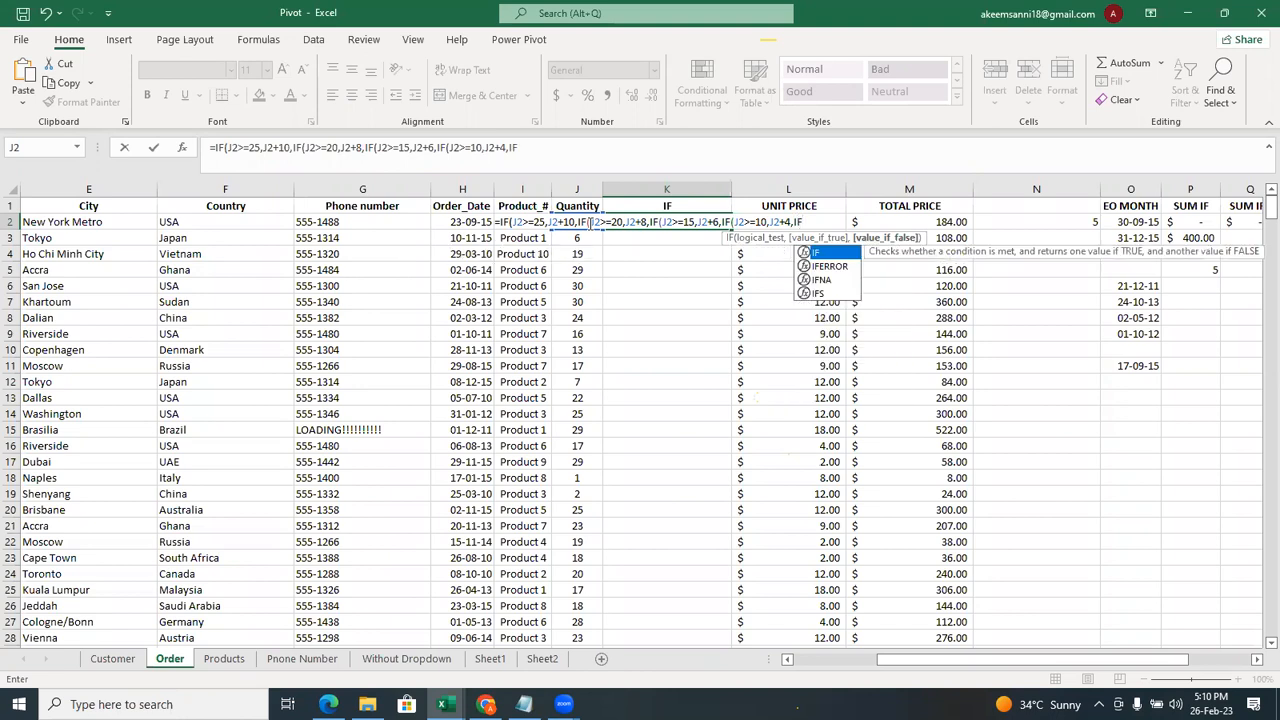
pyautogui.write('(')
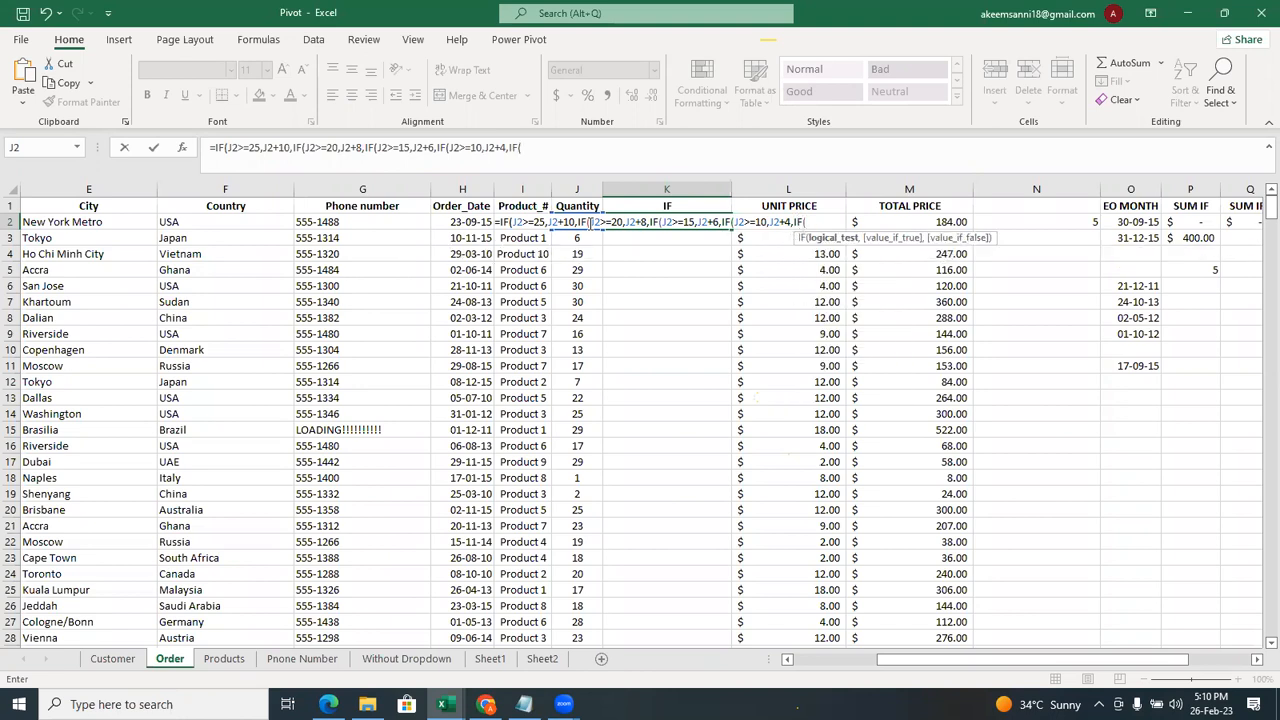
pyautogui.write('J2>=')
pyautogui.write('5,')
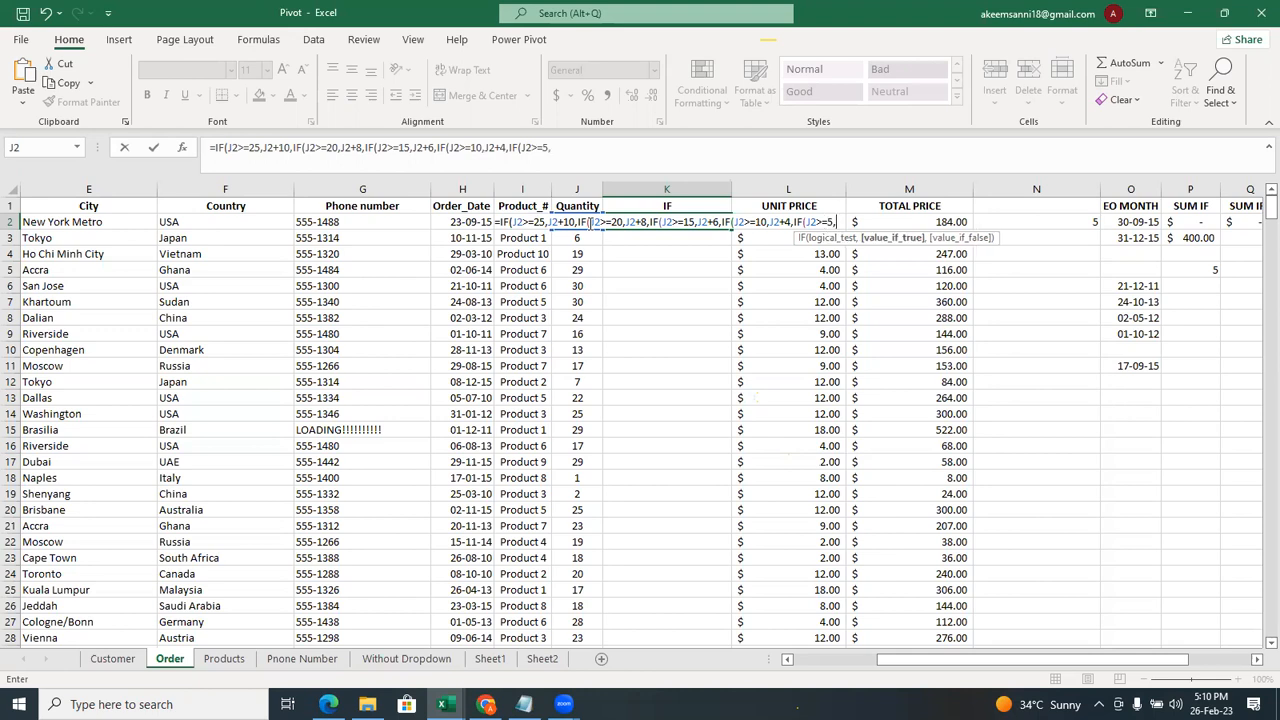
pyautogui.write('J')
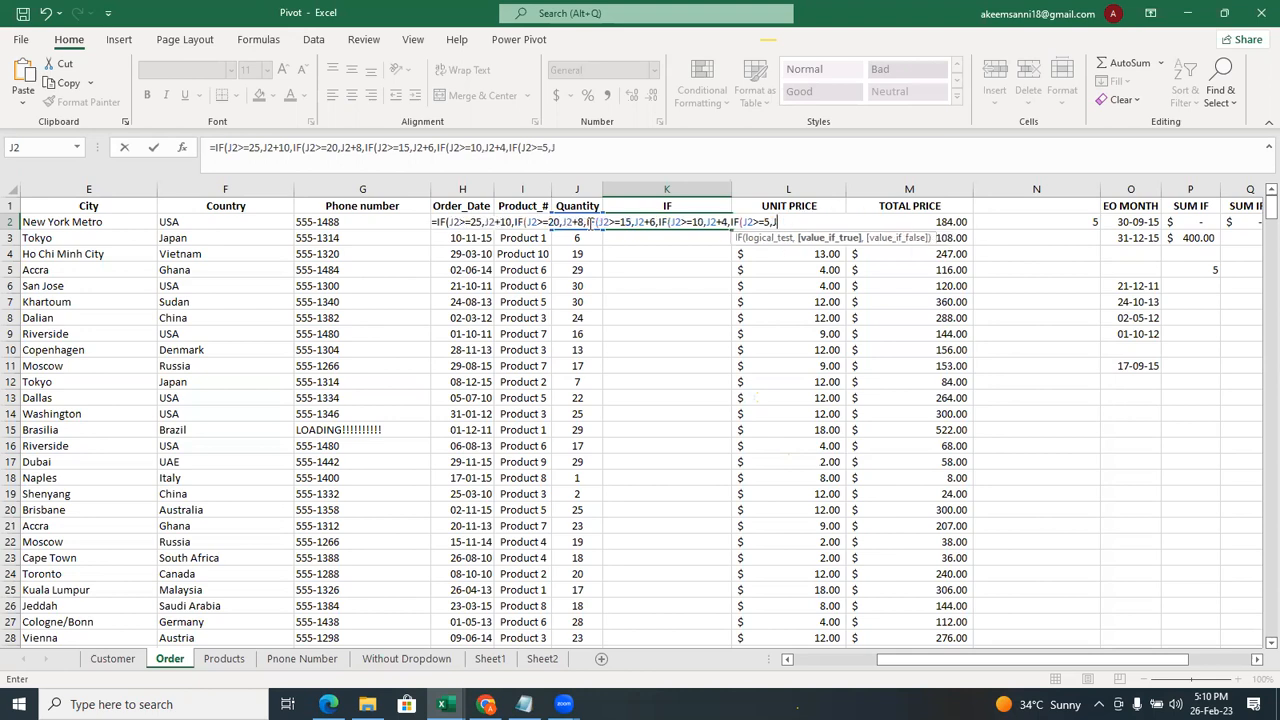
pyautogui.write('2+2,')
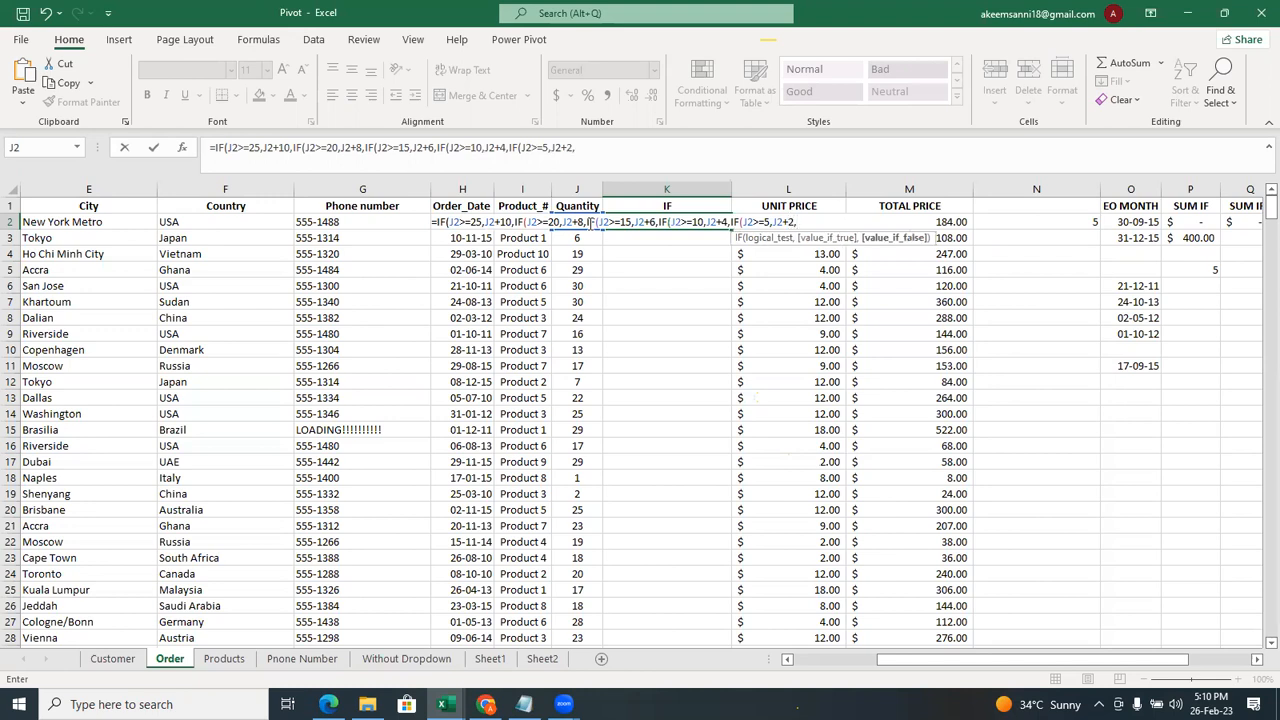
pyautogui.write('IF(')
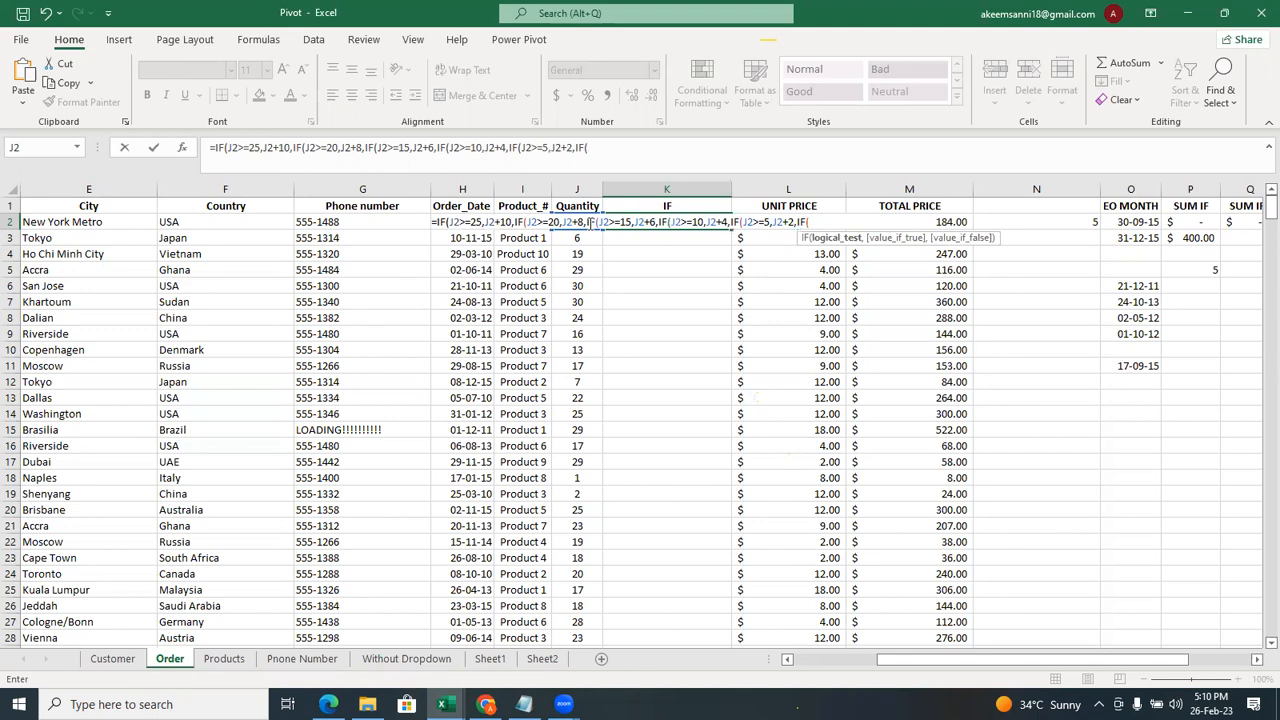
pyautogui.press('BackSpace')
pyautogui.press('BackSpace')
pyautogui.press('BackSpace')
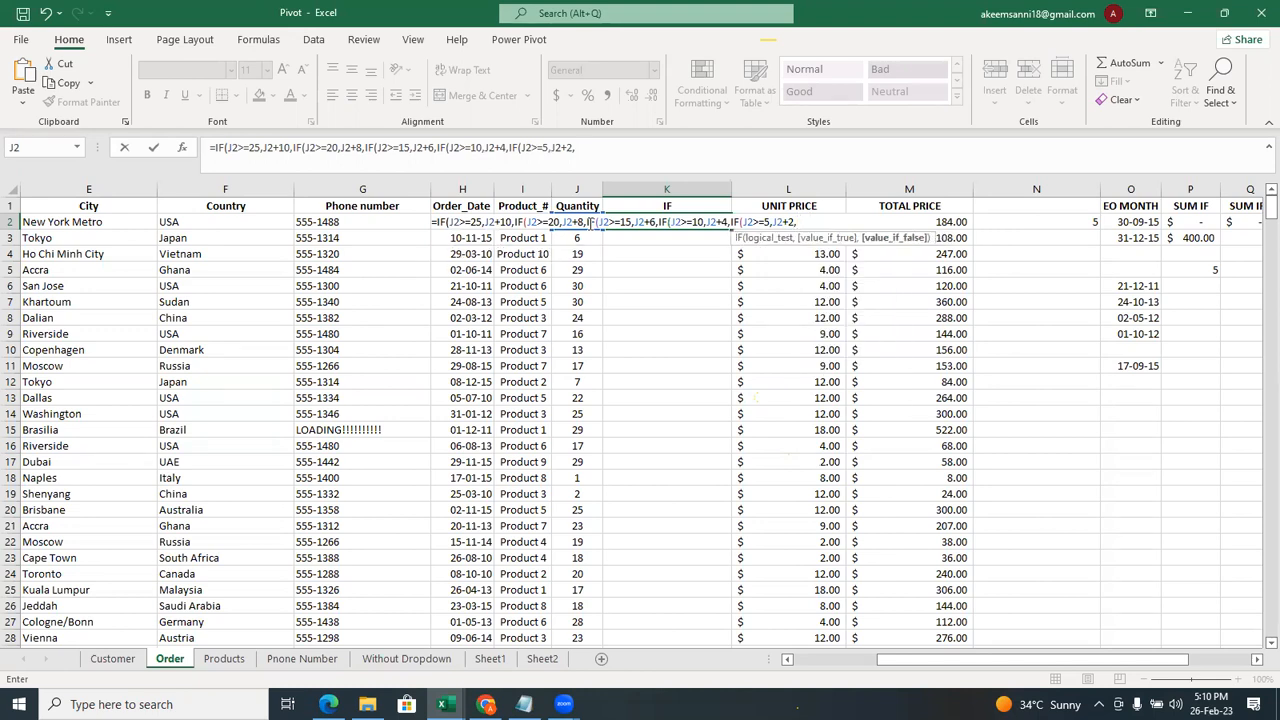
# Finish the K2 formula with J2+0 as the final false value, close all five nested IFs and enter it.
pyautogui.write('J2+0)')
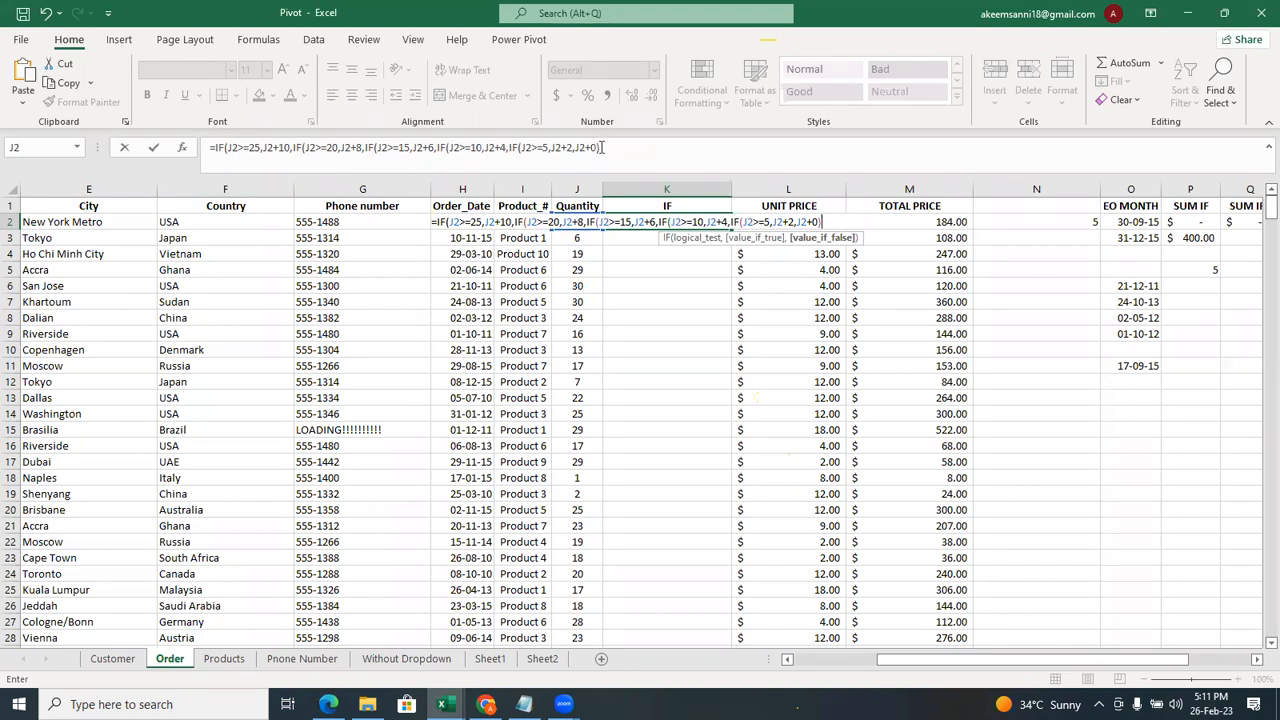
pyautogui.write(')')
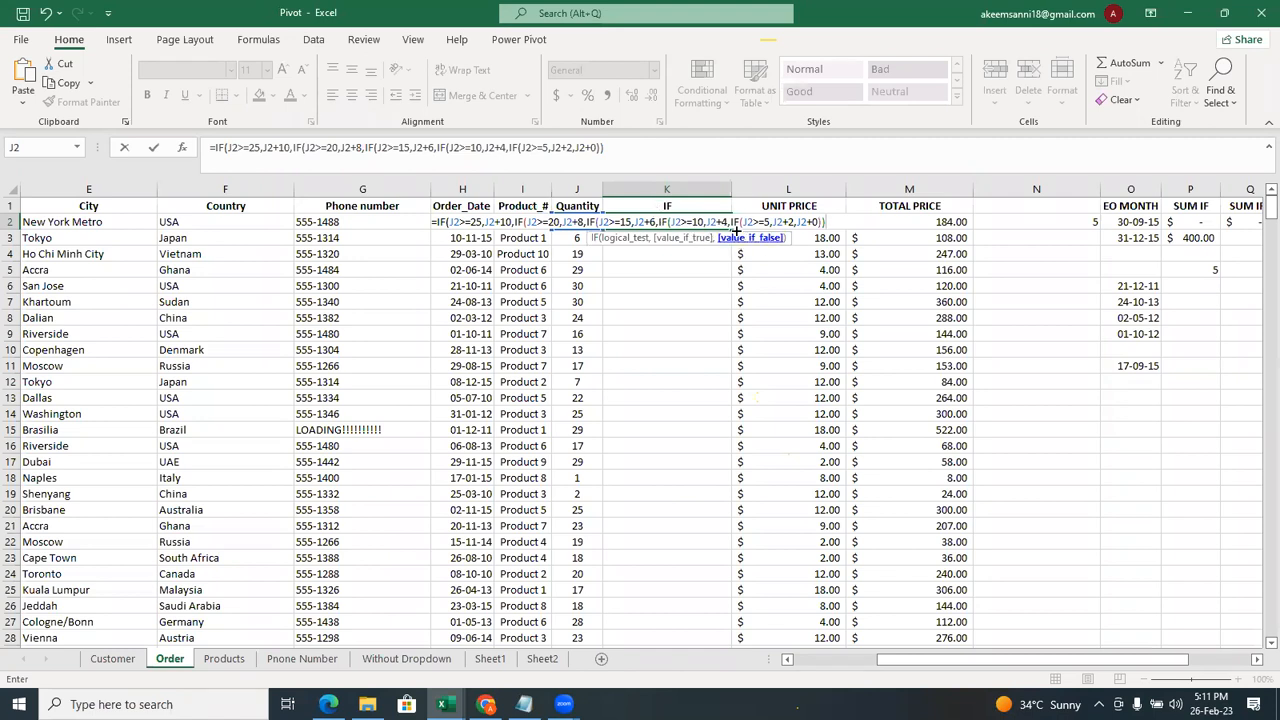
pyautogui.write(')')
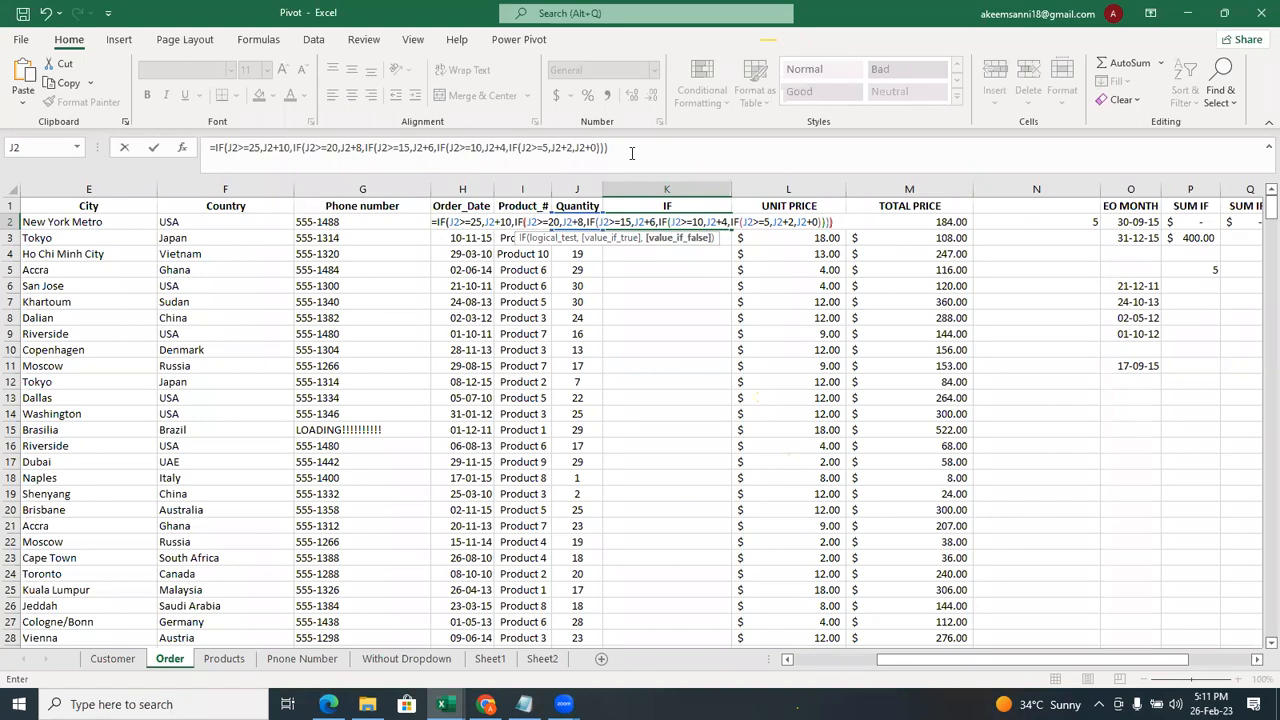
pyautogui.write(')')
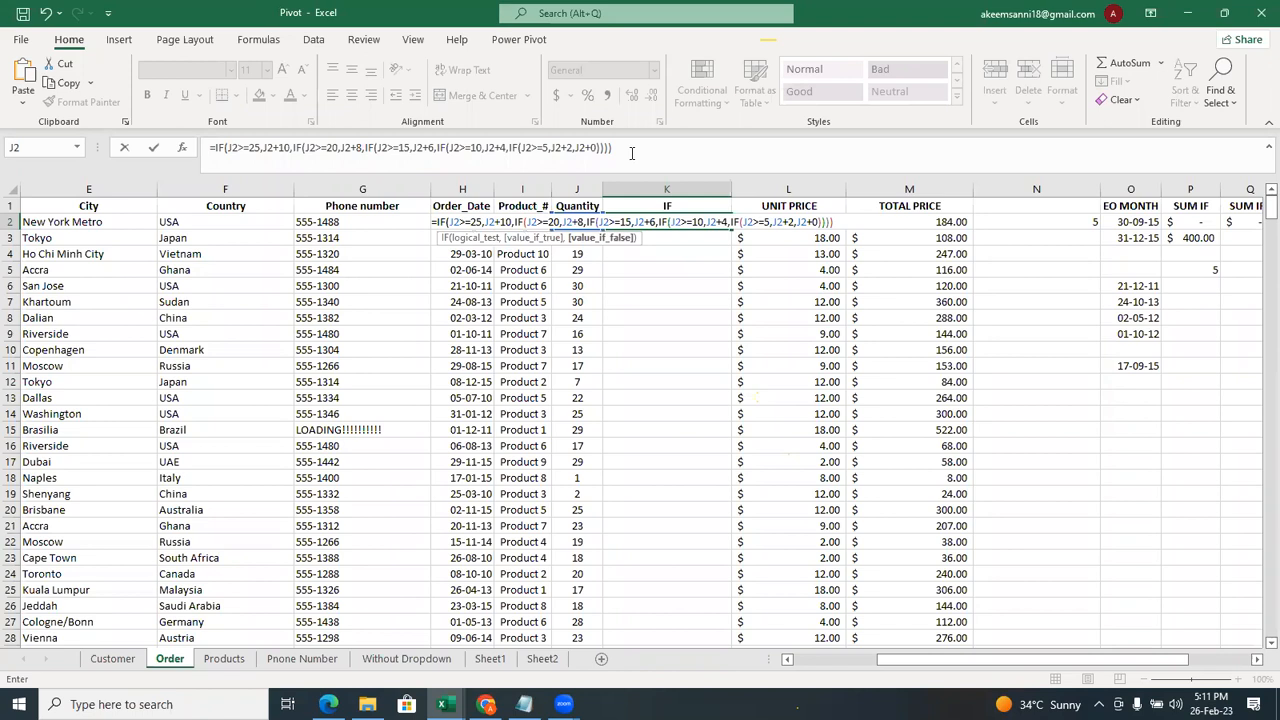
pyautogui.write(')')
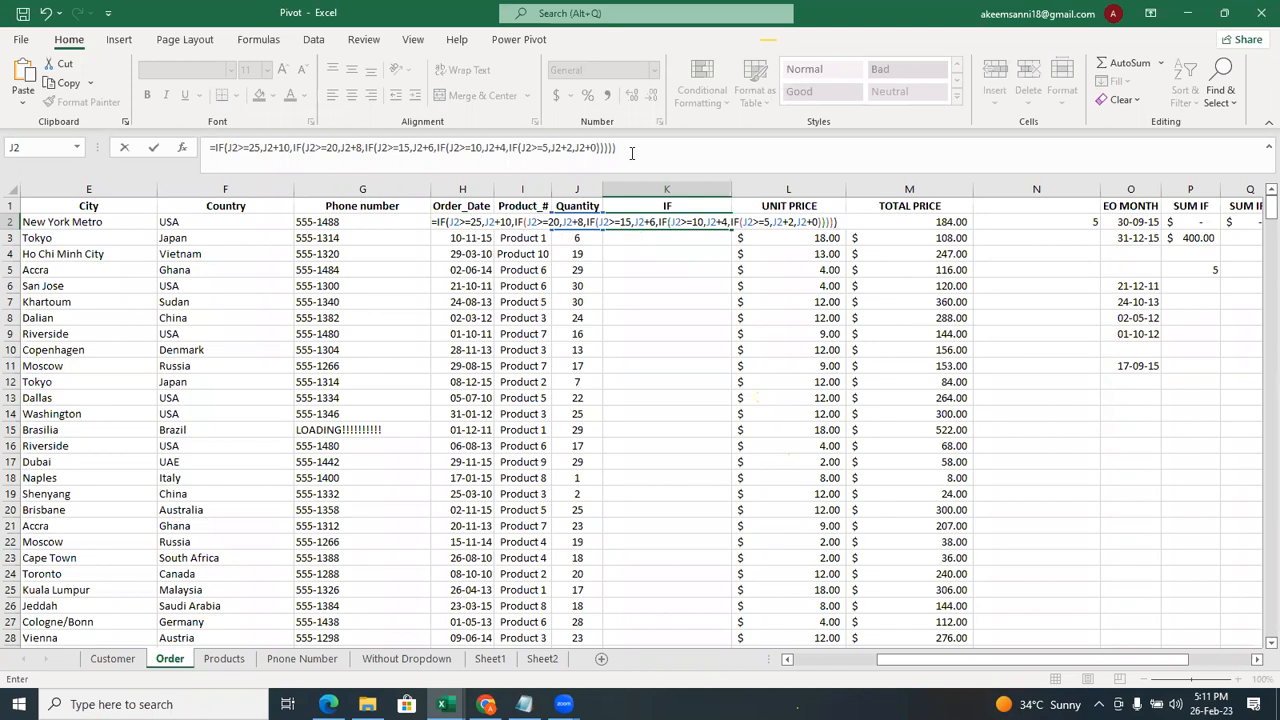
pyautogui.press('Return')
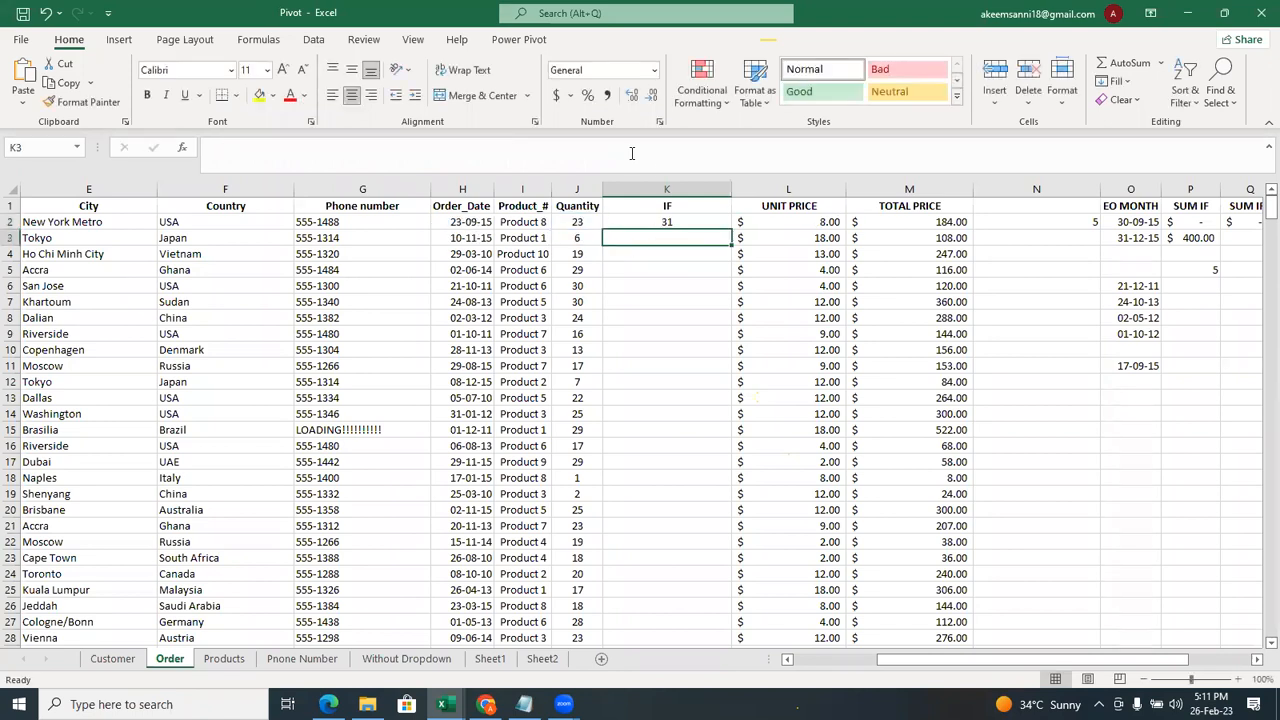
# Fill the nested IF formula from K2 down the whole IF column.
pyautogui.click(667, 222)
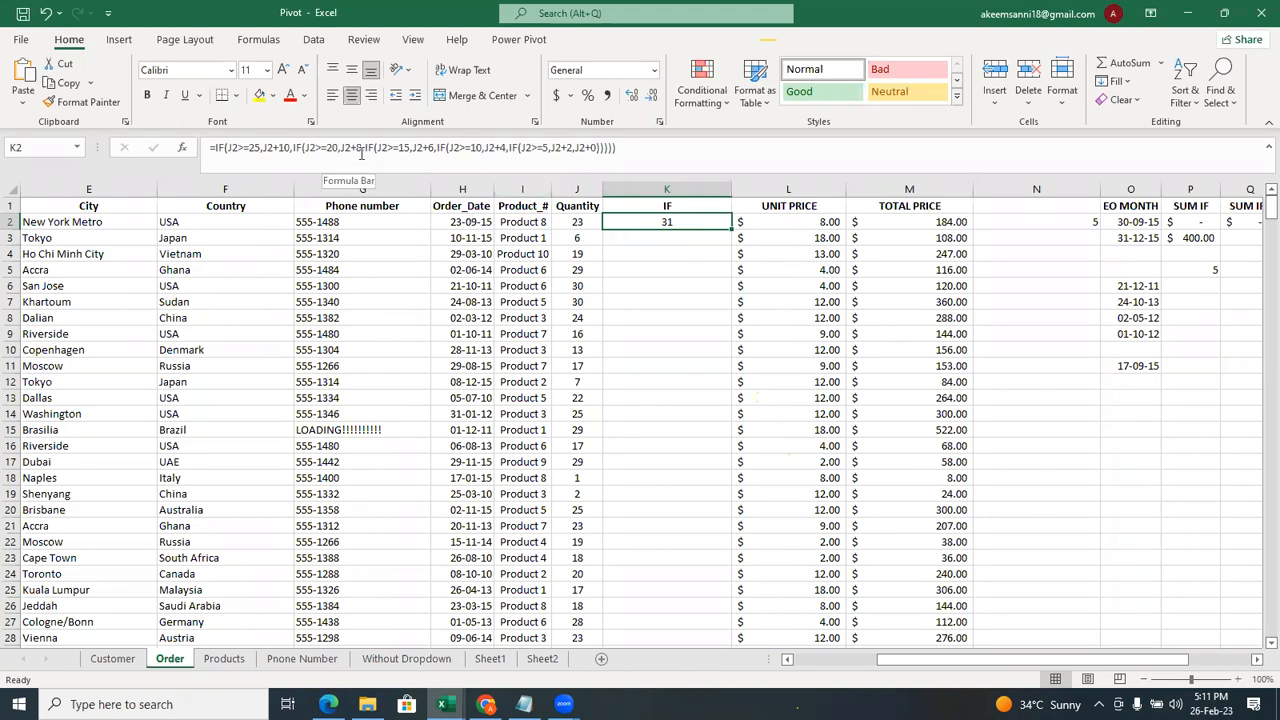
pyautogui.doubleClick(731, 232)
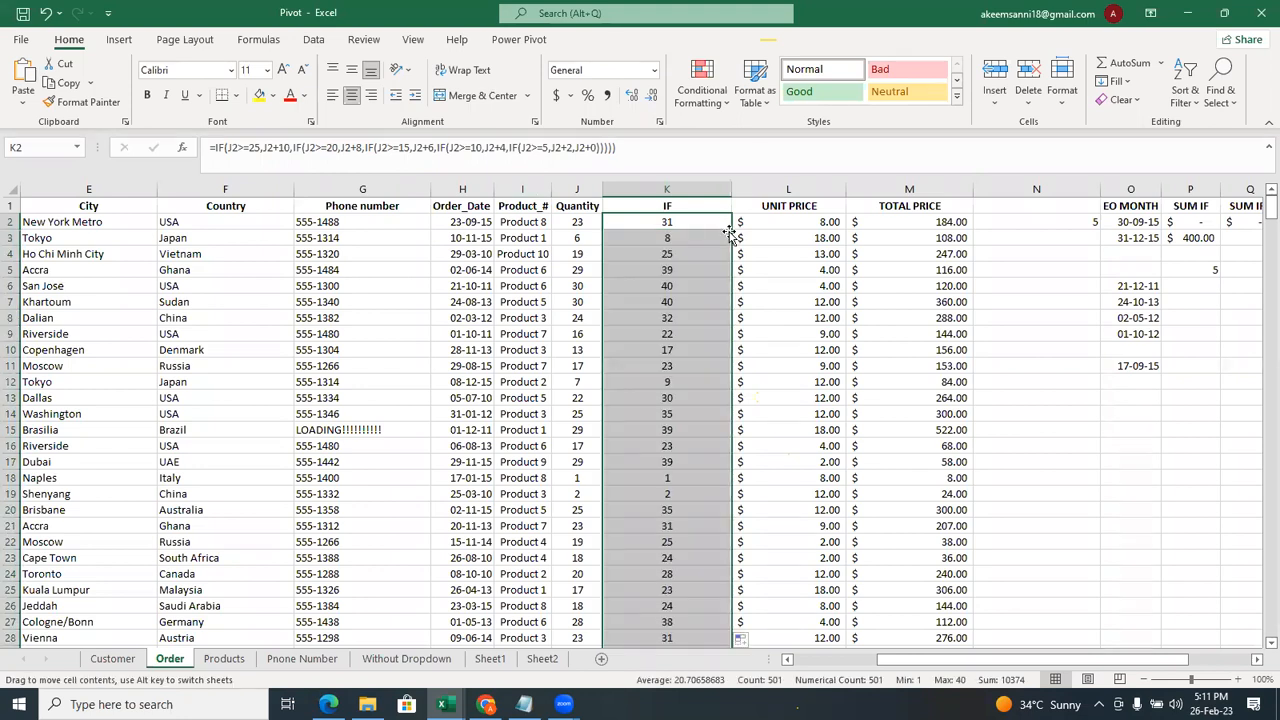
pyautogui.click(722, 265)
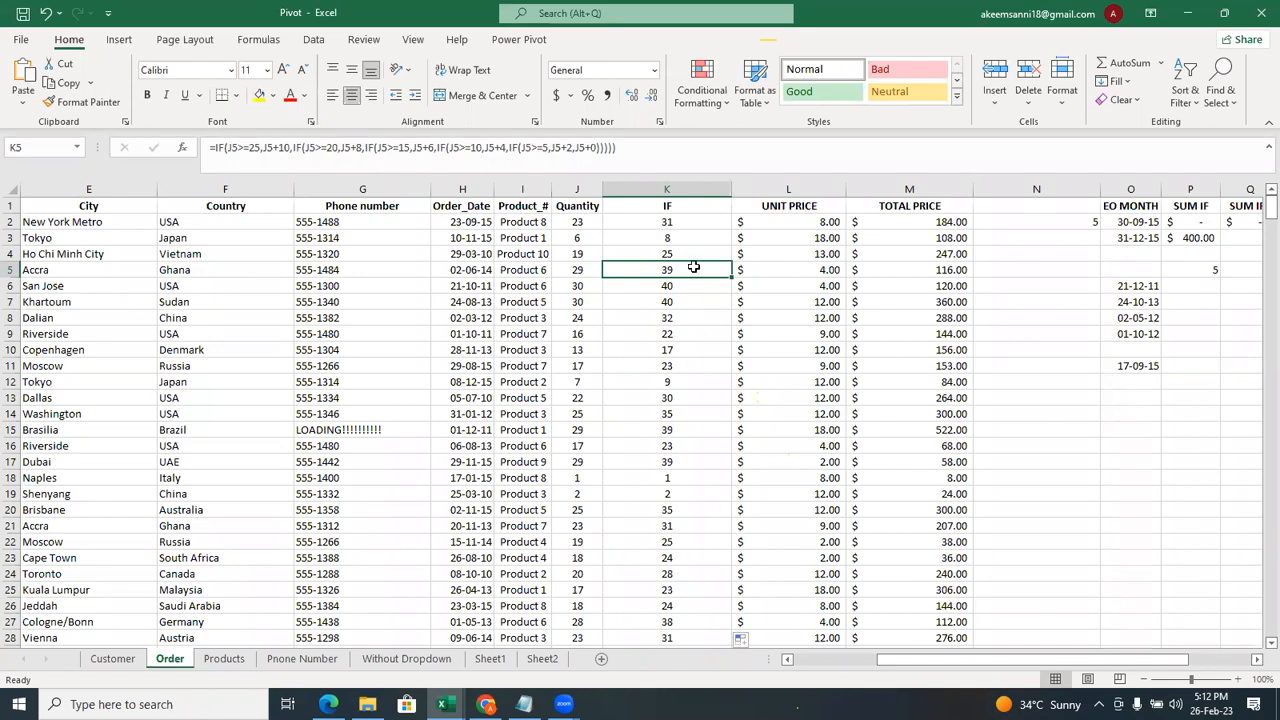
# Review the nested IF formula in K2, checking its conditions and closing brackets without editing it.
pyautogui.click(689, 223)
pyautogui.doubleClick(689, 222)
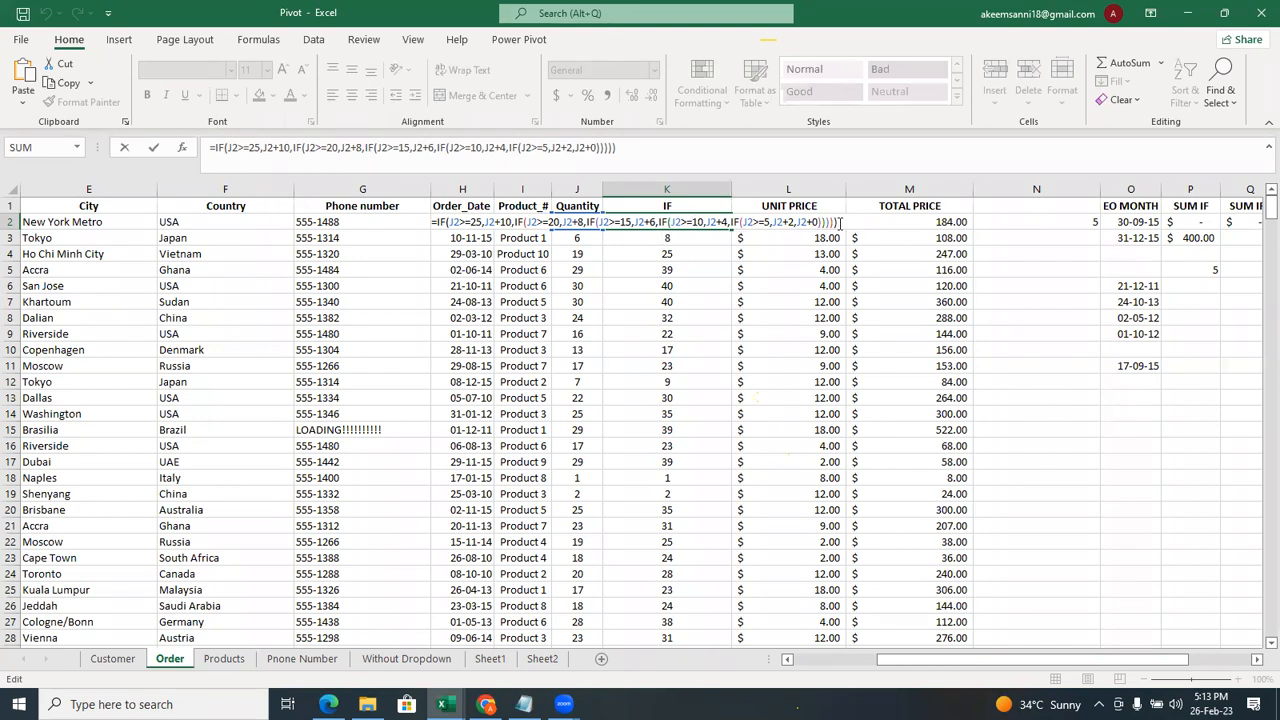
pyautogui.press('Return')
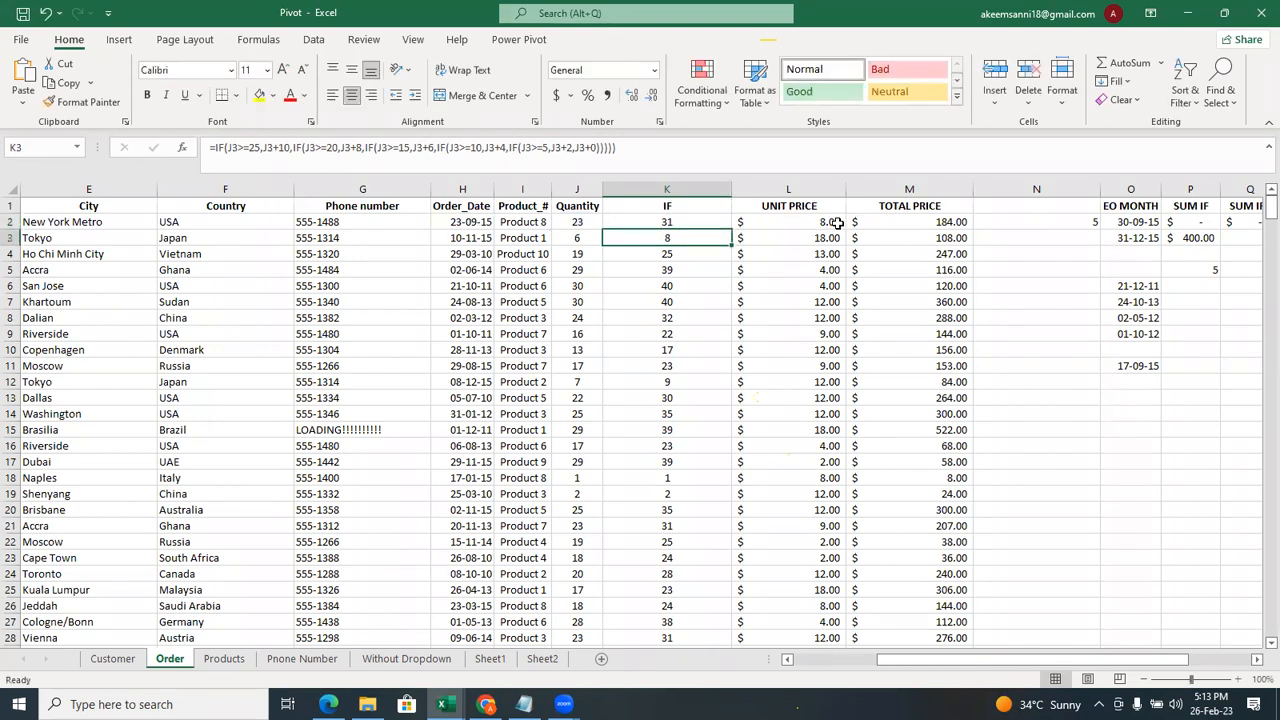
pyautogui.click(682, 222)
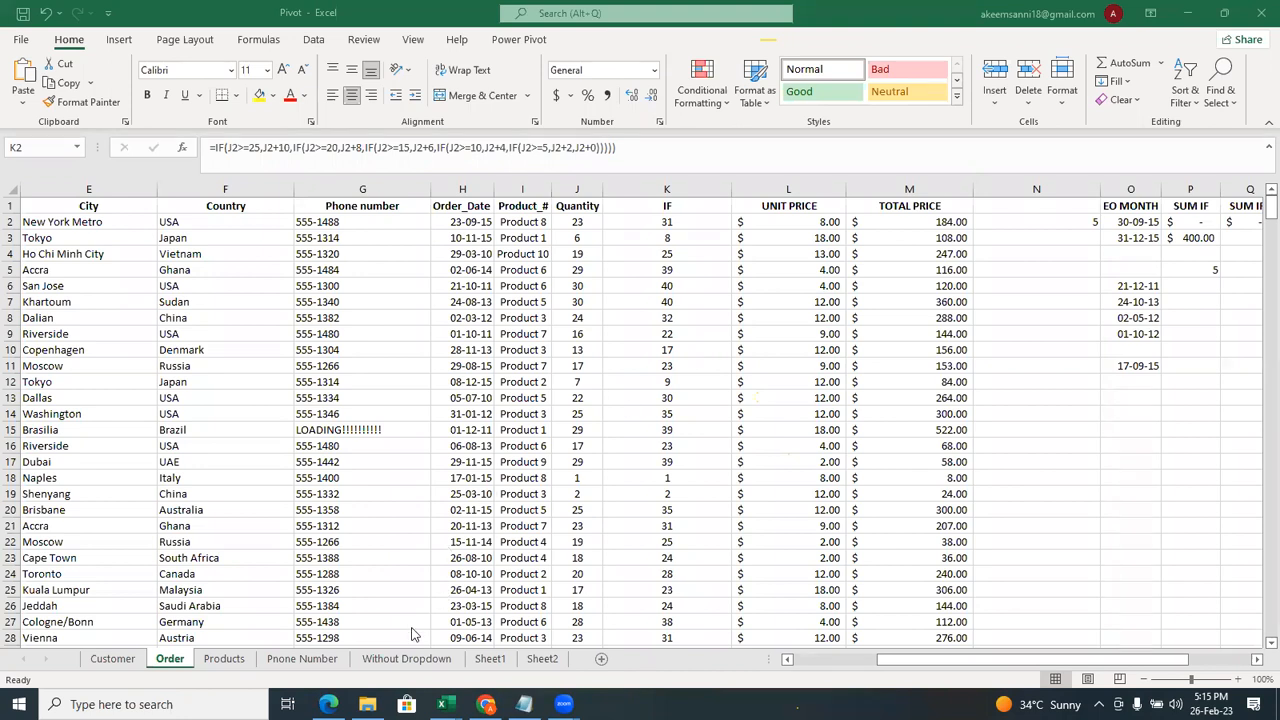
# Switch to the Class work workbook and open its Sum sheet with the JSS 3 Result table.
pyautogui.moveTo(446, 700)
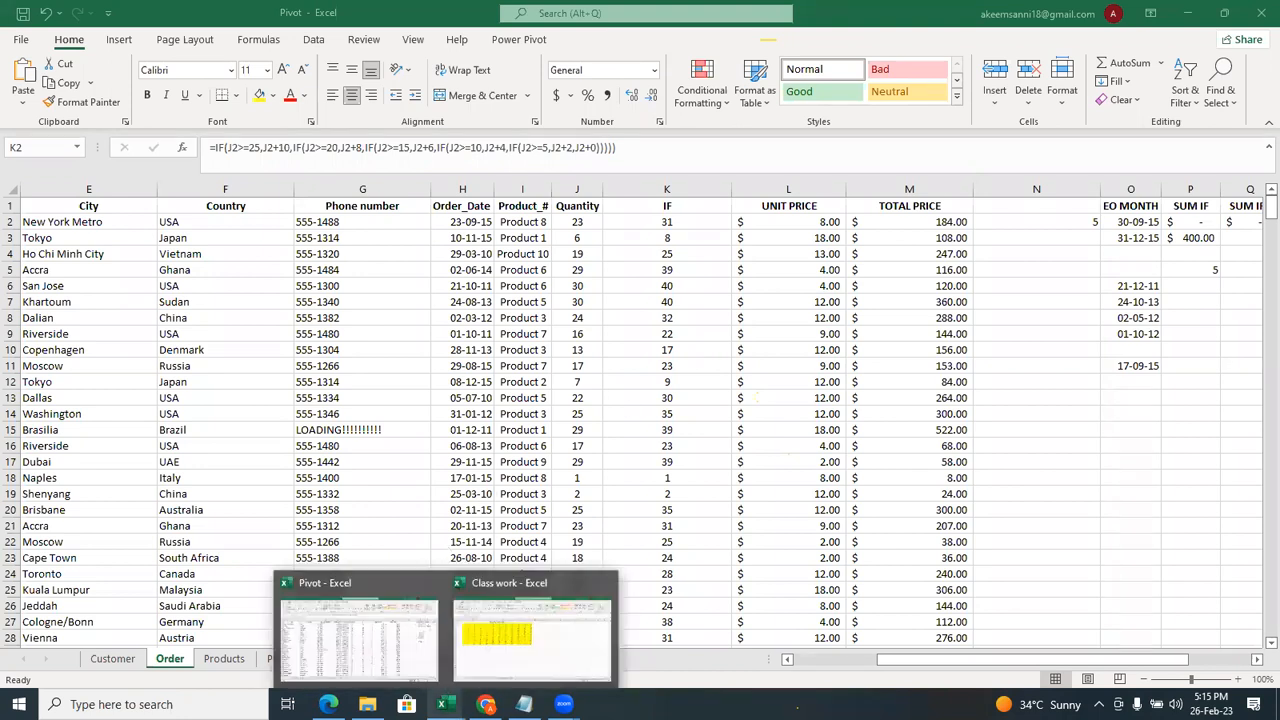
pyautogui.click(535, 652)
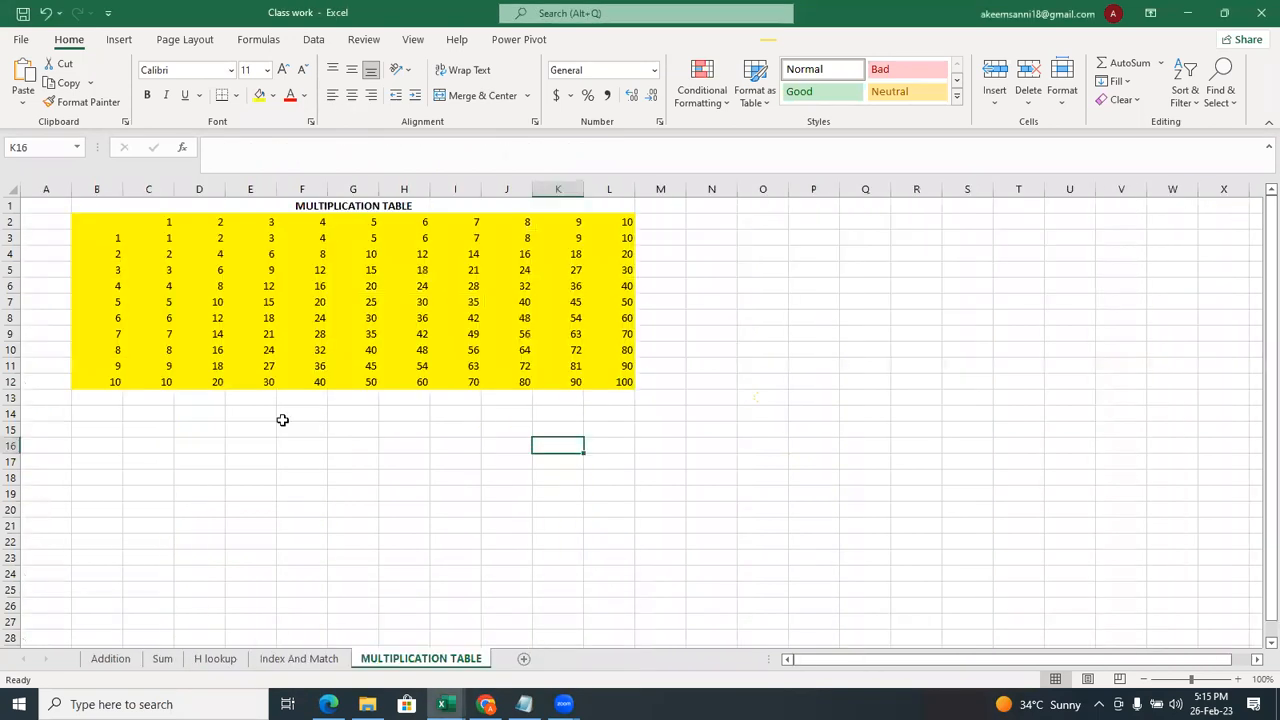
pyautogui.click(118, 664)
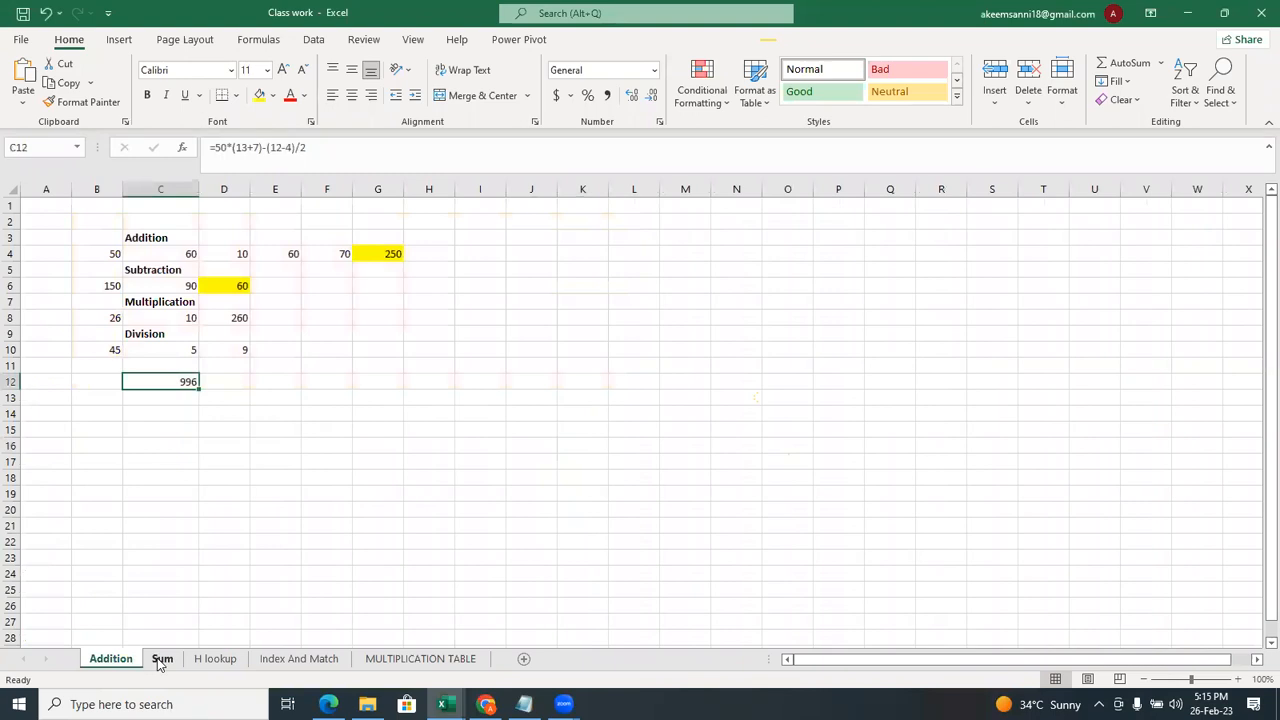
pyautogui.click(162, 662)
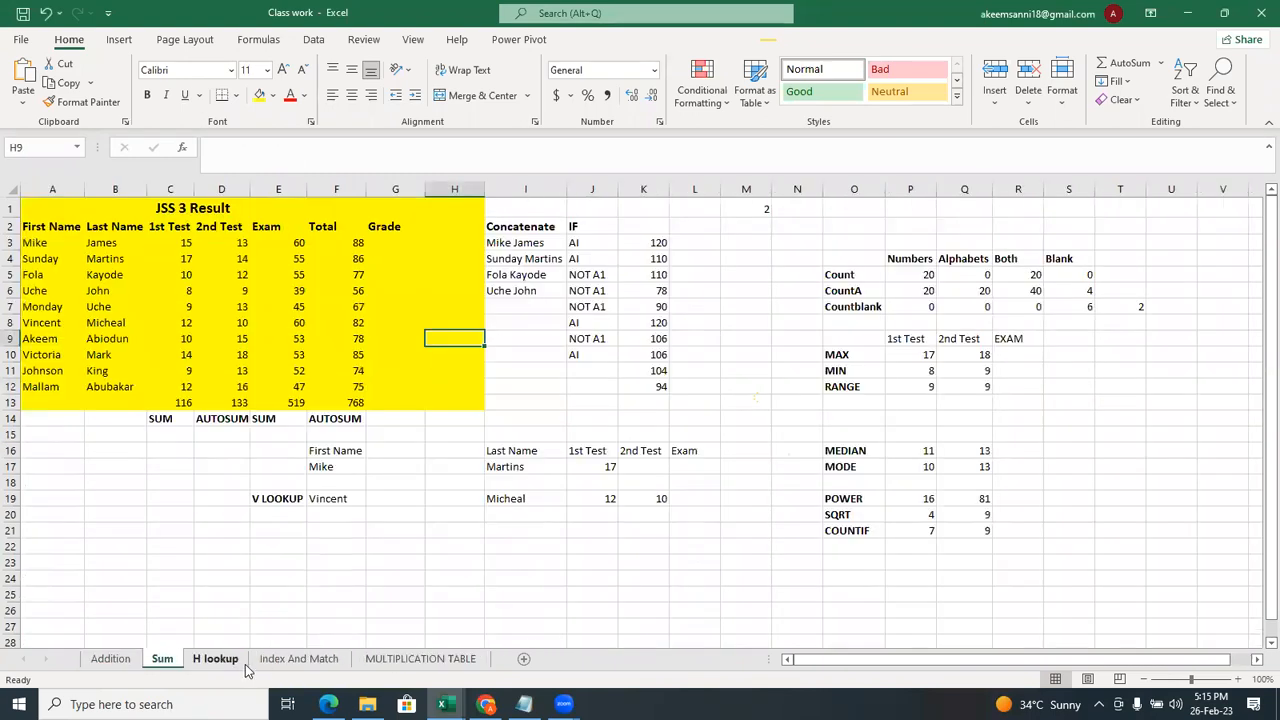
# Look over the Grade cells from G3 to G9 beside the students' totals in the JSS 3 Result table.
pyautogui.click(377, 253)
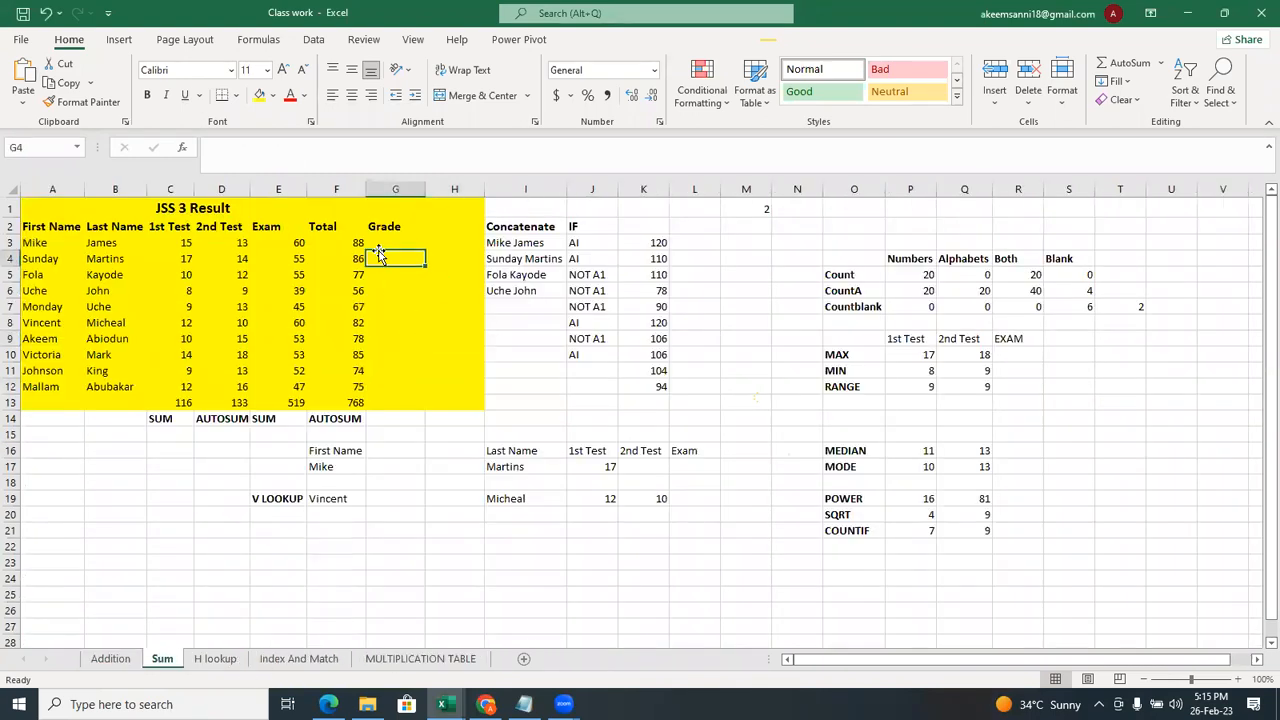
pyautogui.click(390, 240)
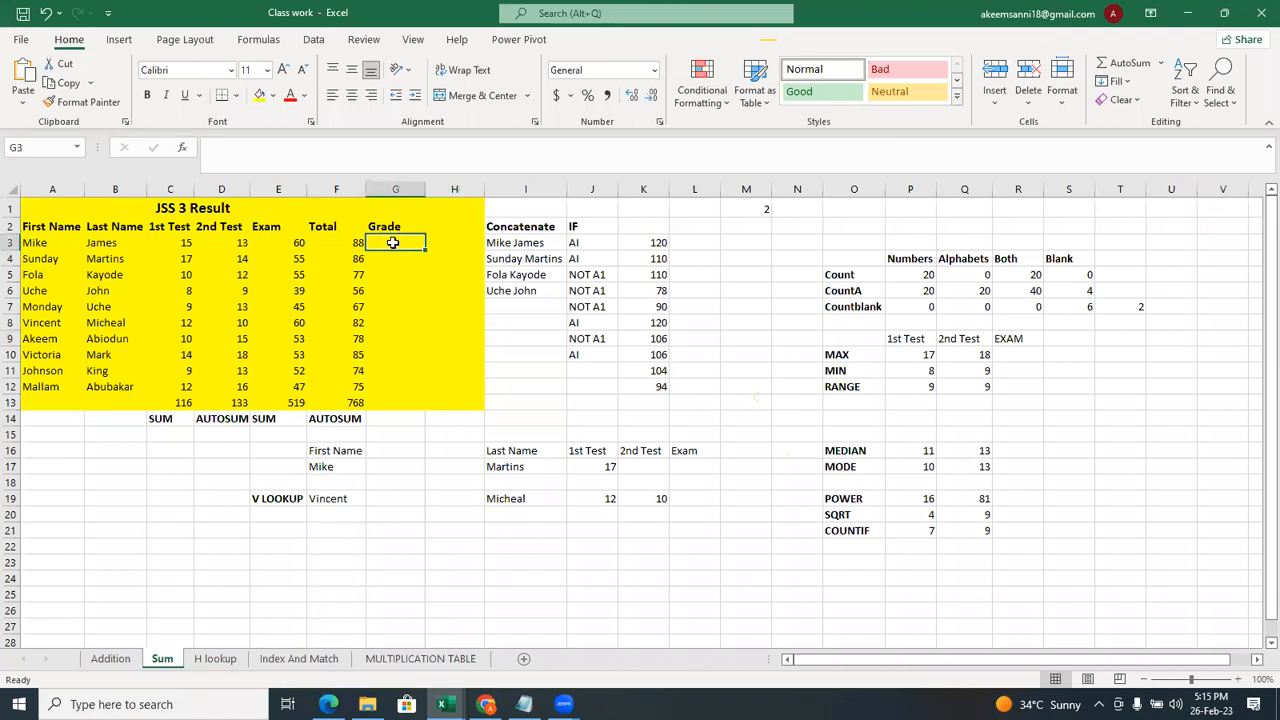
pyautogui.click(393, 258)
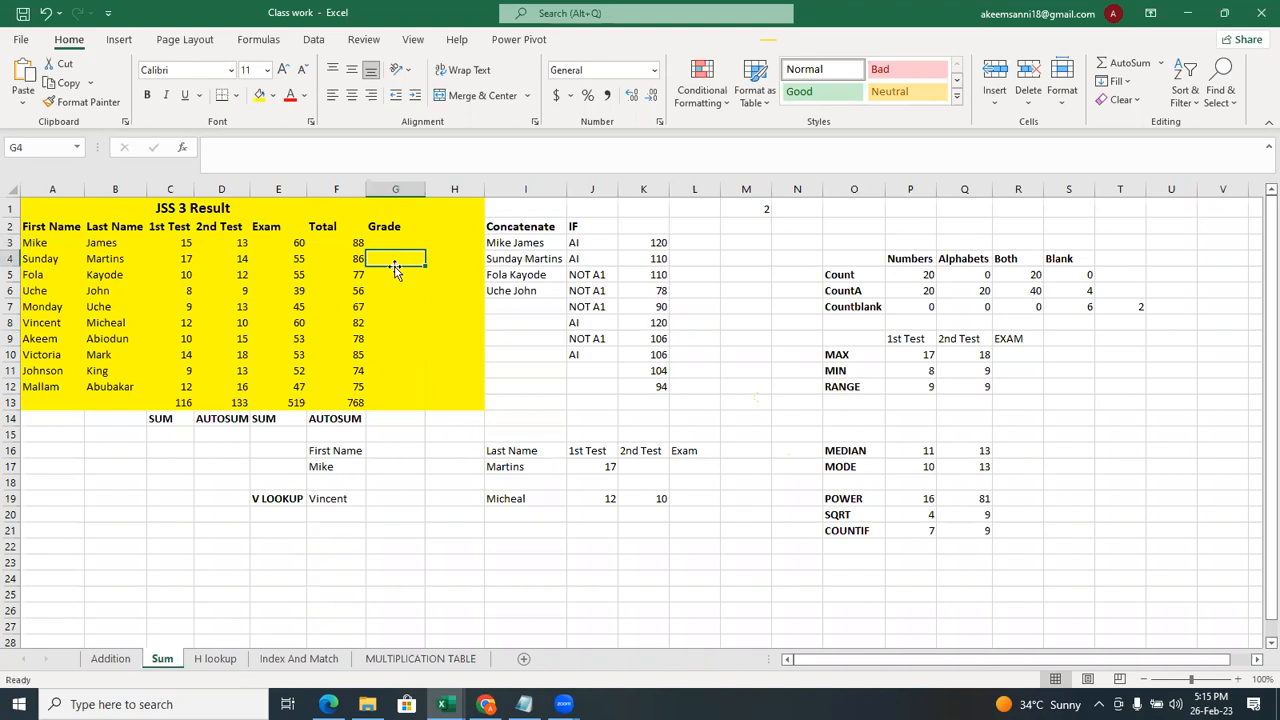
pyautogui.click(396, 280)
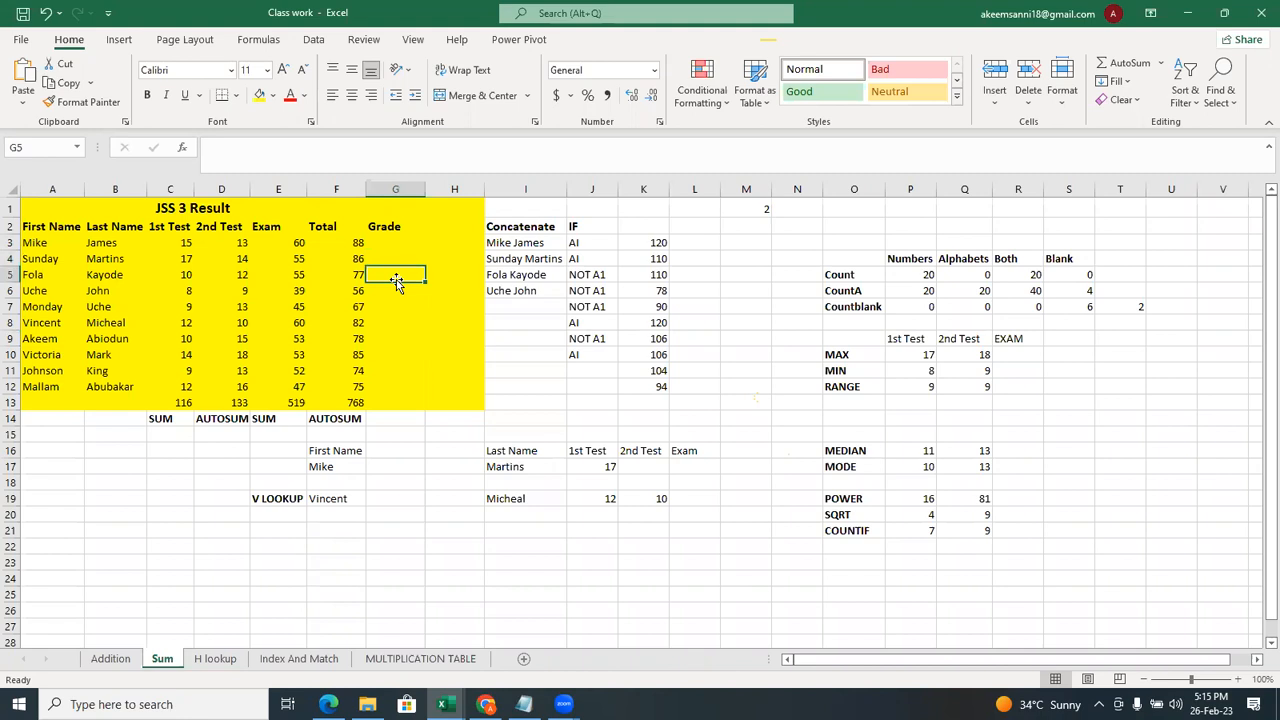
pyautogui.click(396, 294)
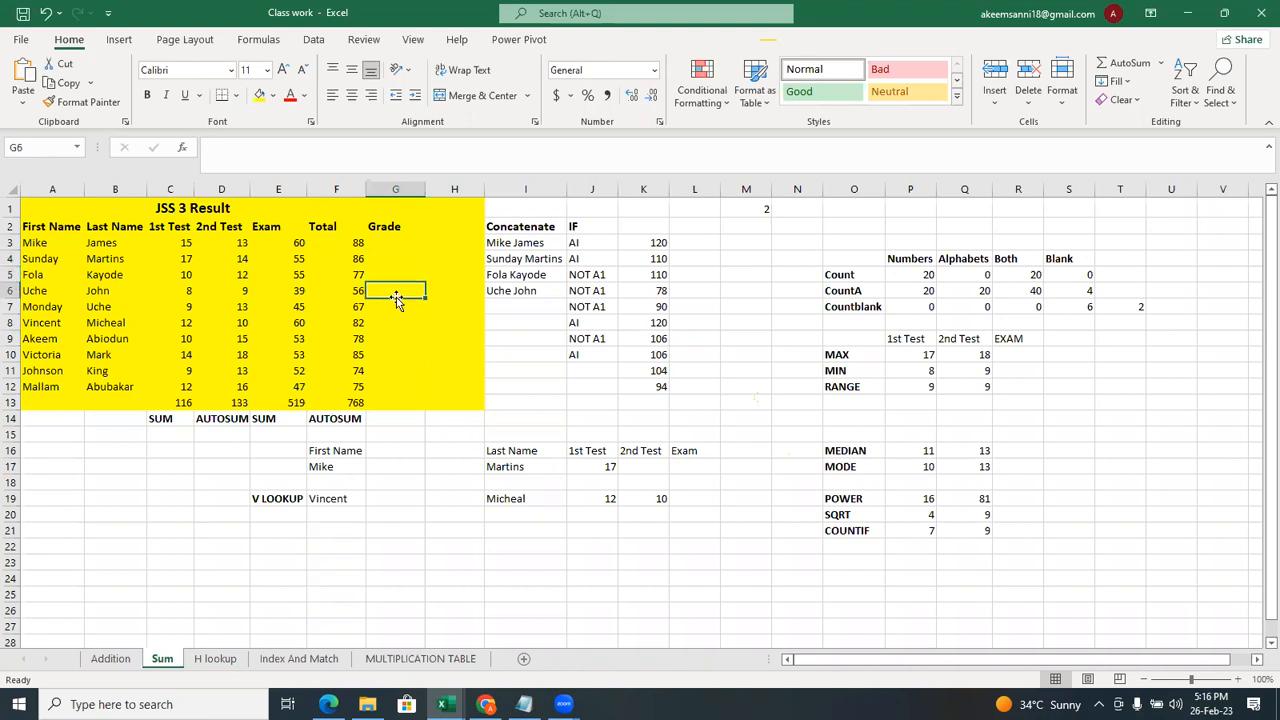
pyautogui.click(400, 336)
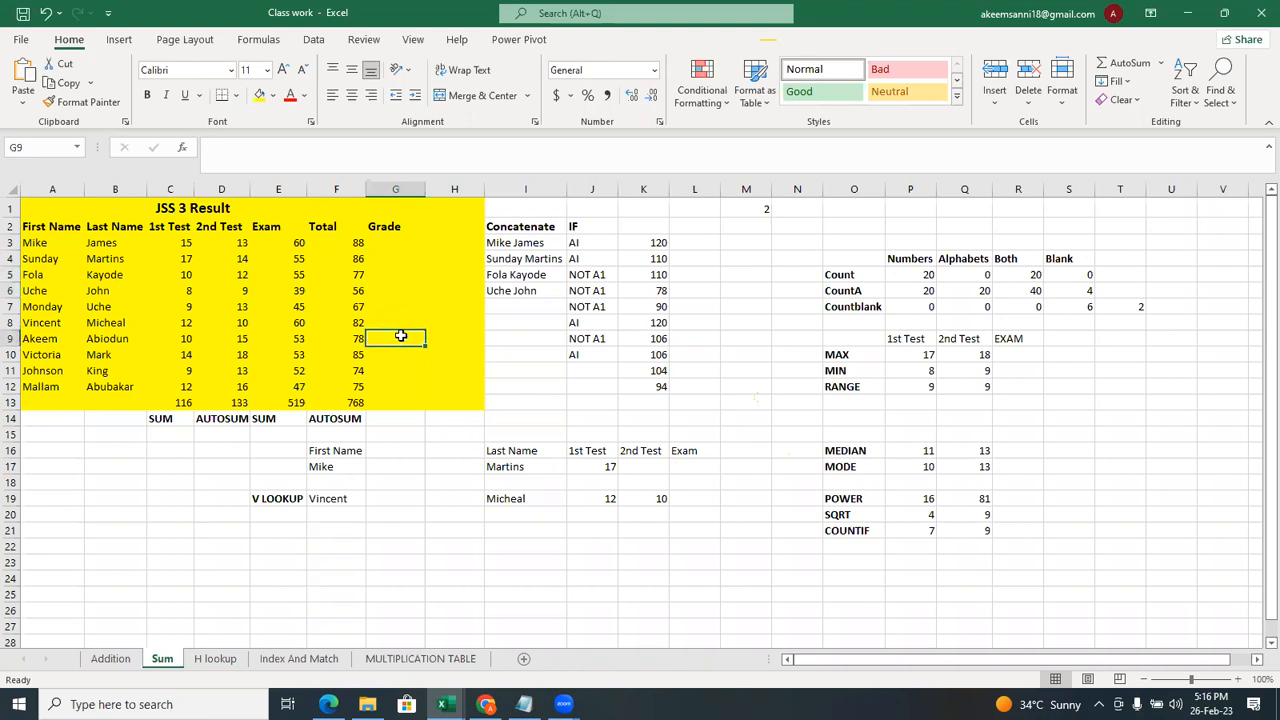
# Begin an IF formula in the first student's Grade cell, G3, testing whether the total F3 is at least 70.
pyautogui.click(399, 357)
pyautogui.click(380, 242)
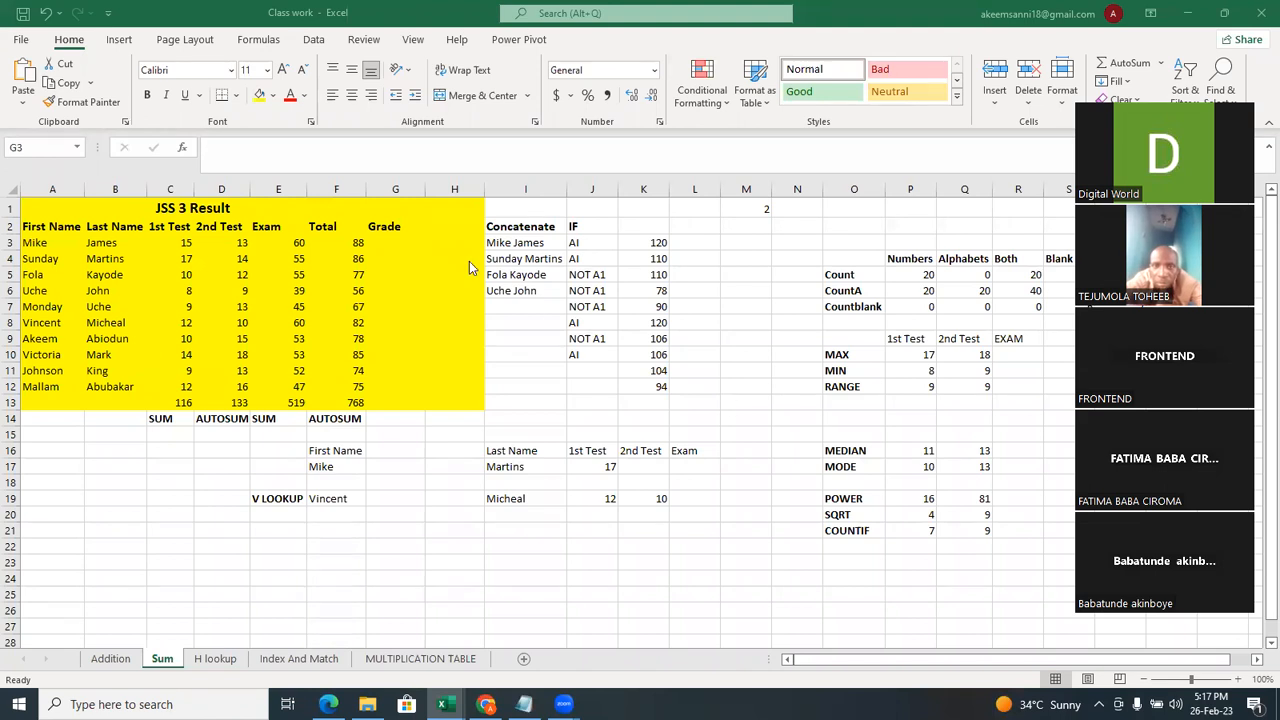
pyautogui.click(390, 244)
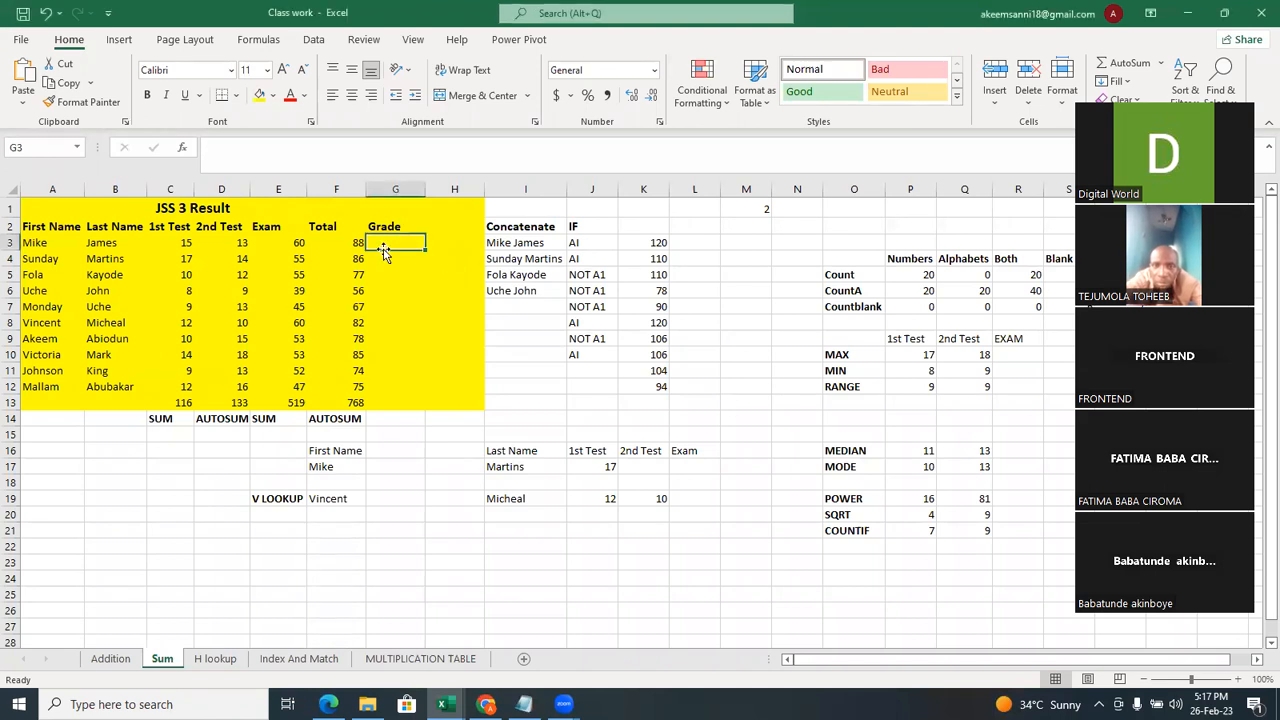
pyautogui.write('IF')
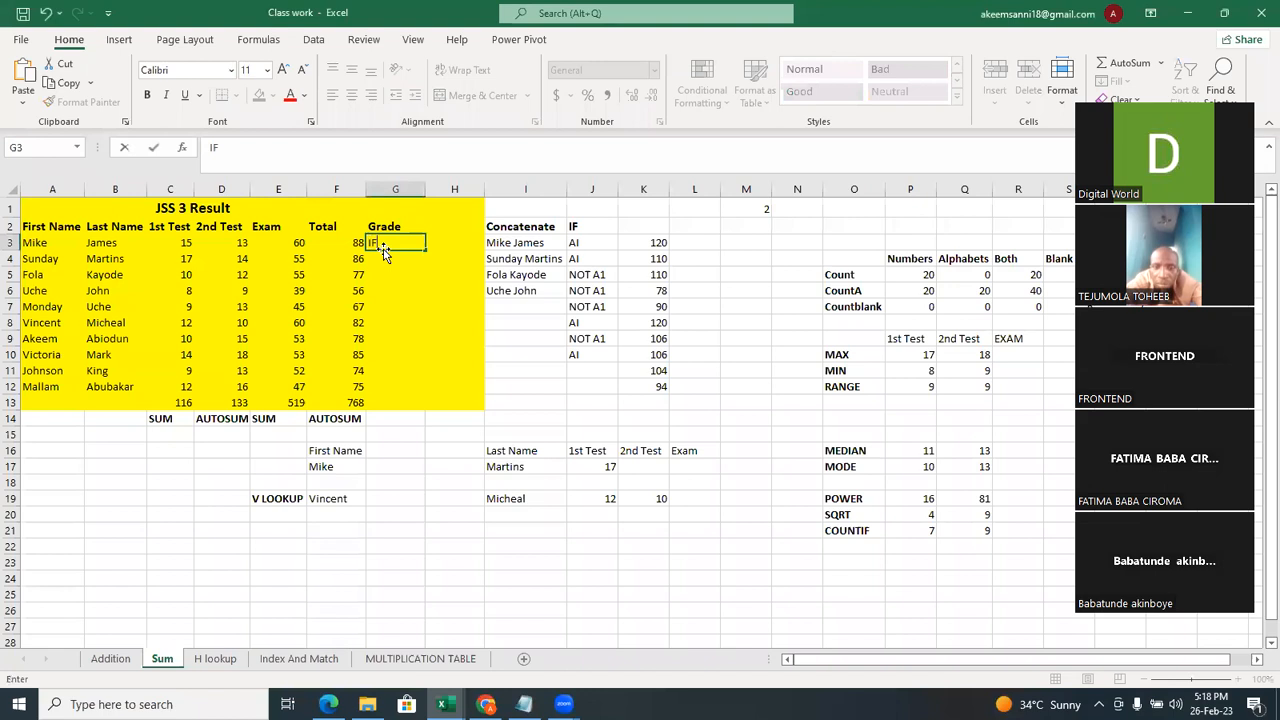
pyautogui.press('BackSpace')
pyautogui.press('BackSpace')
pyautogui.write('=')
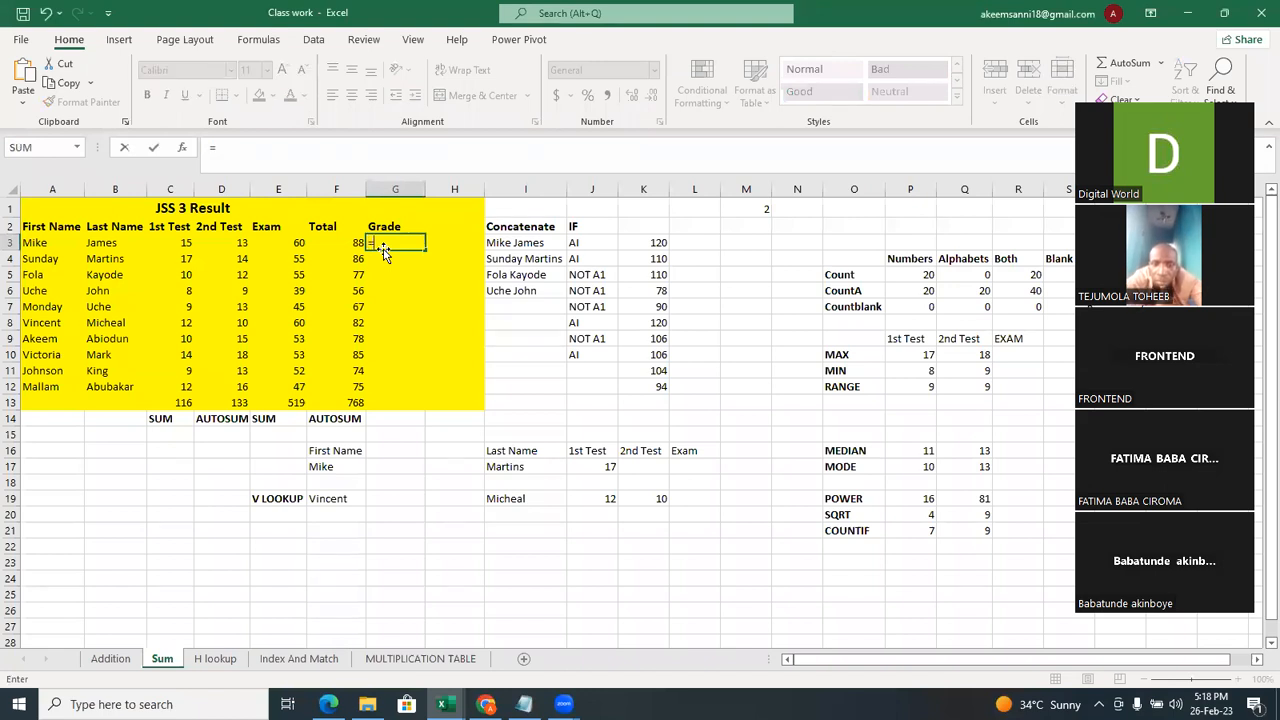
pyautogui.write('IF(')
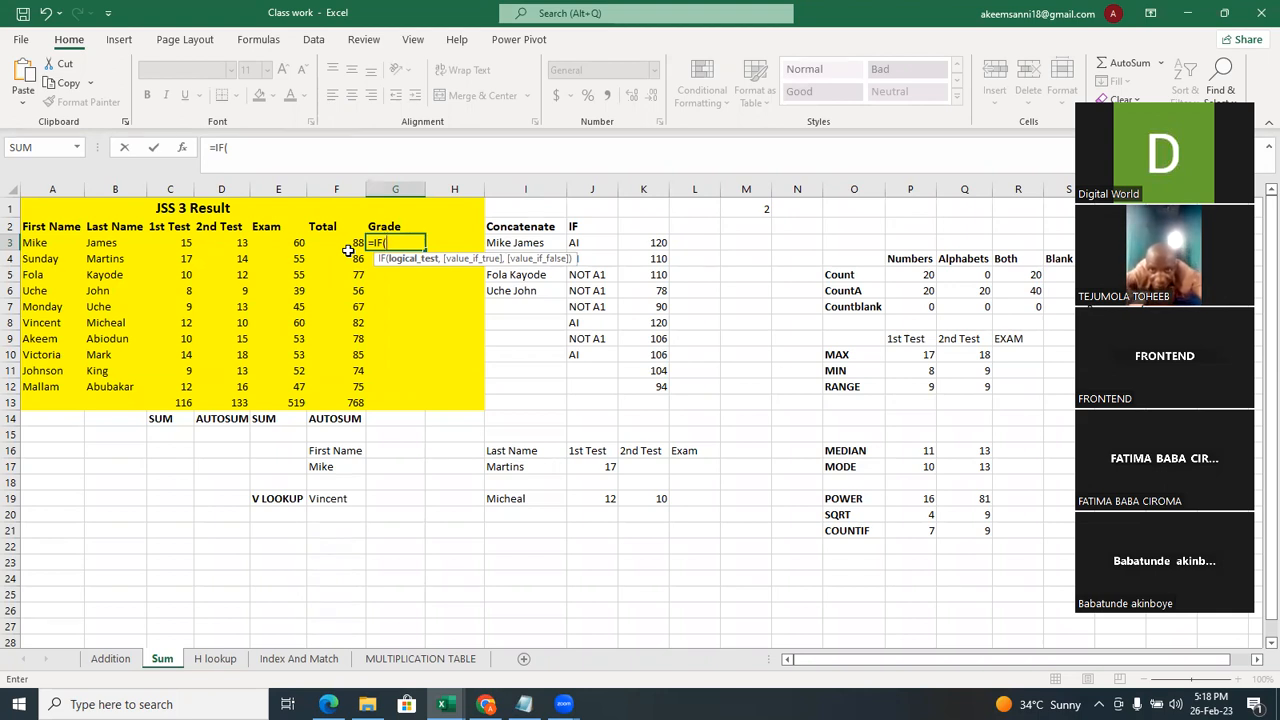
pyautogui.click(352, 241)
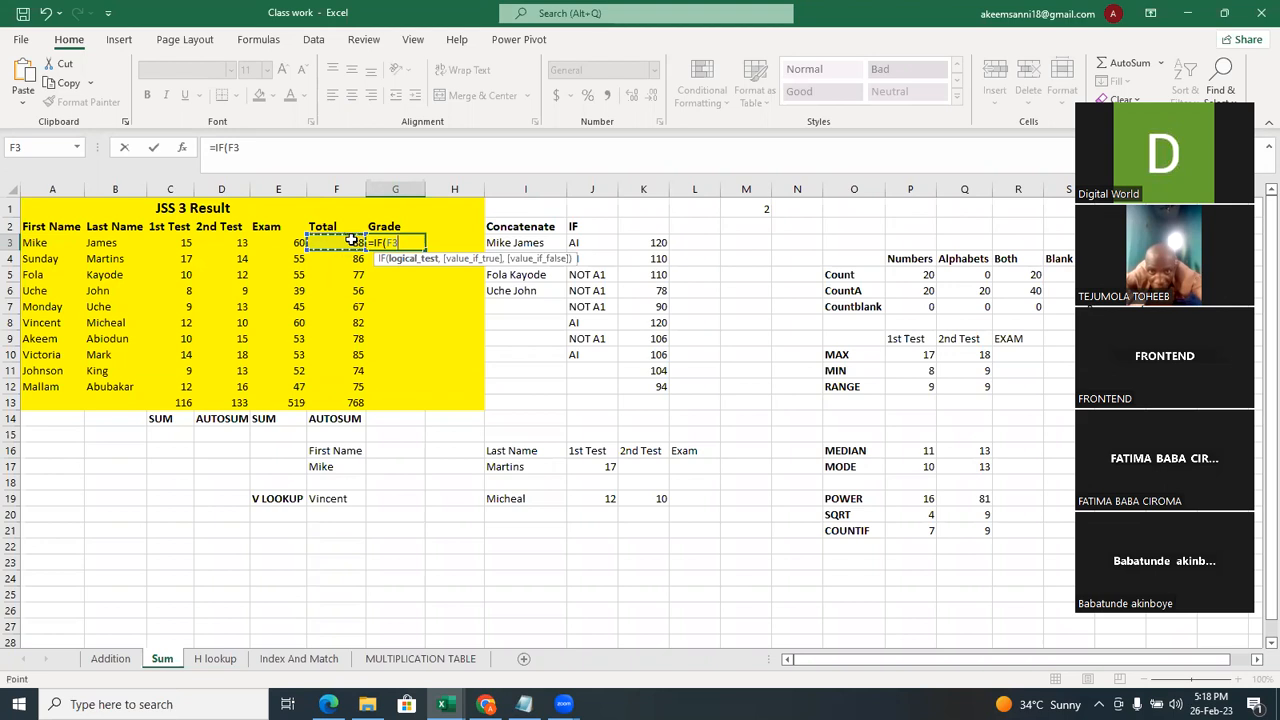
pyautogui.write('>=')
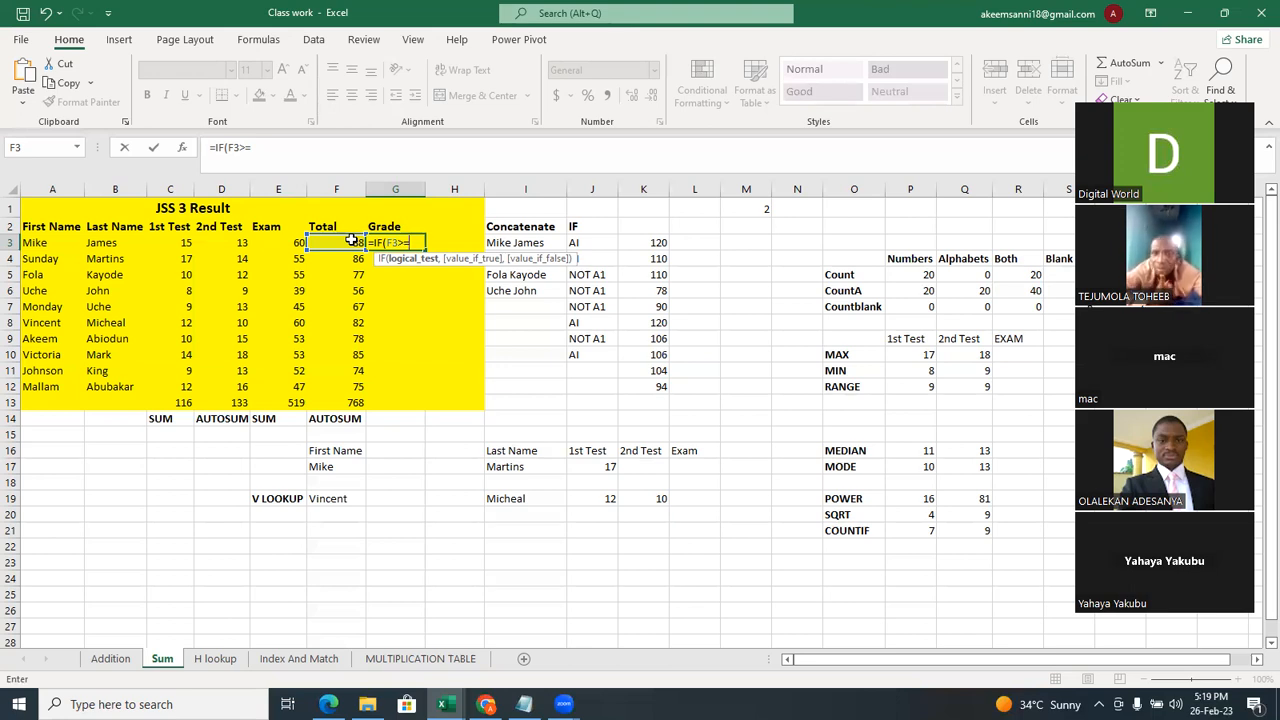
pyautogui.write('7')
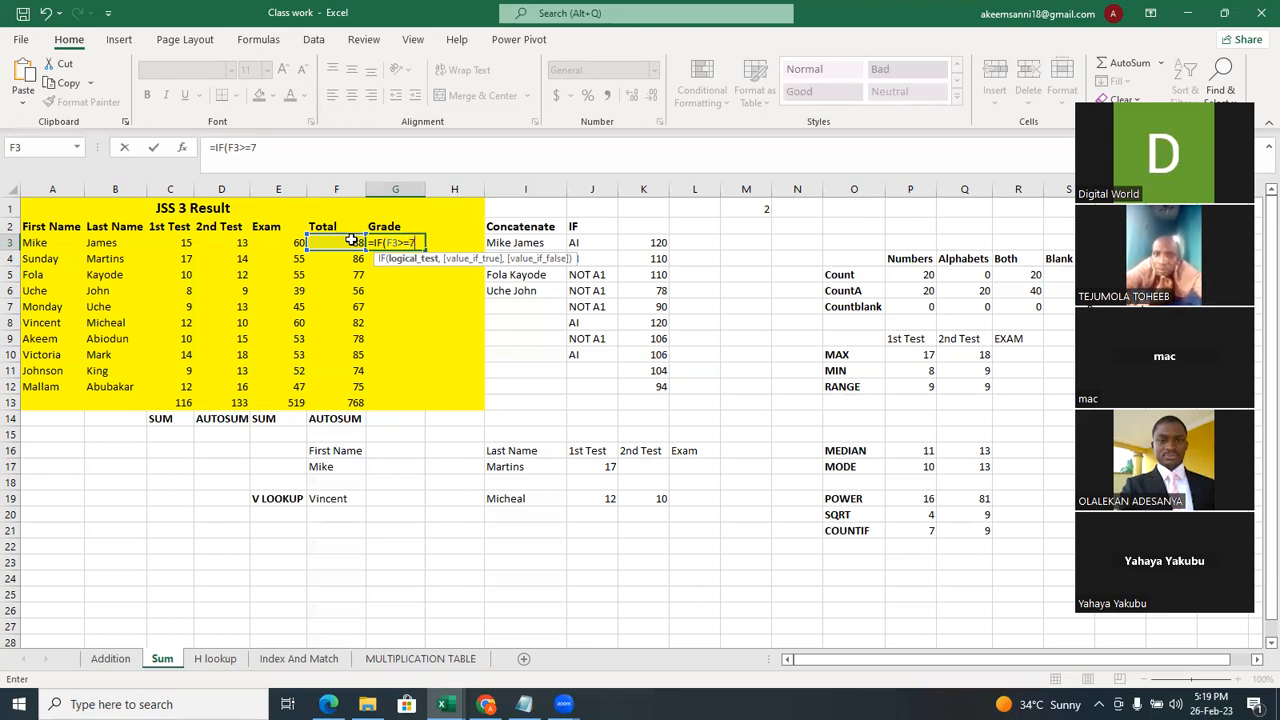
pyautogui.write('0,')
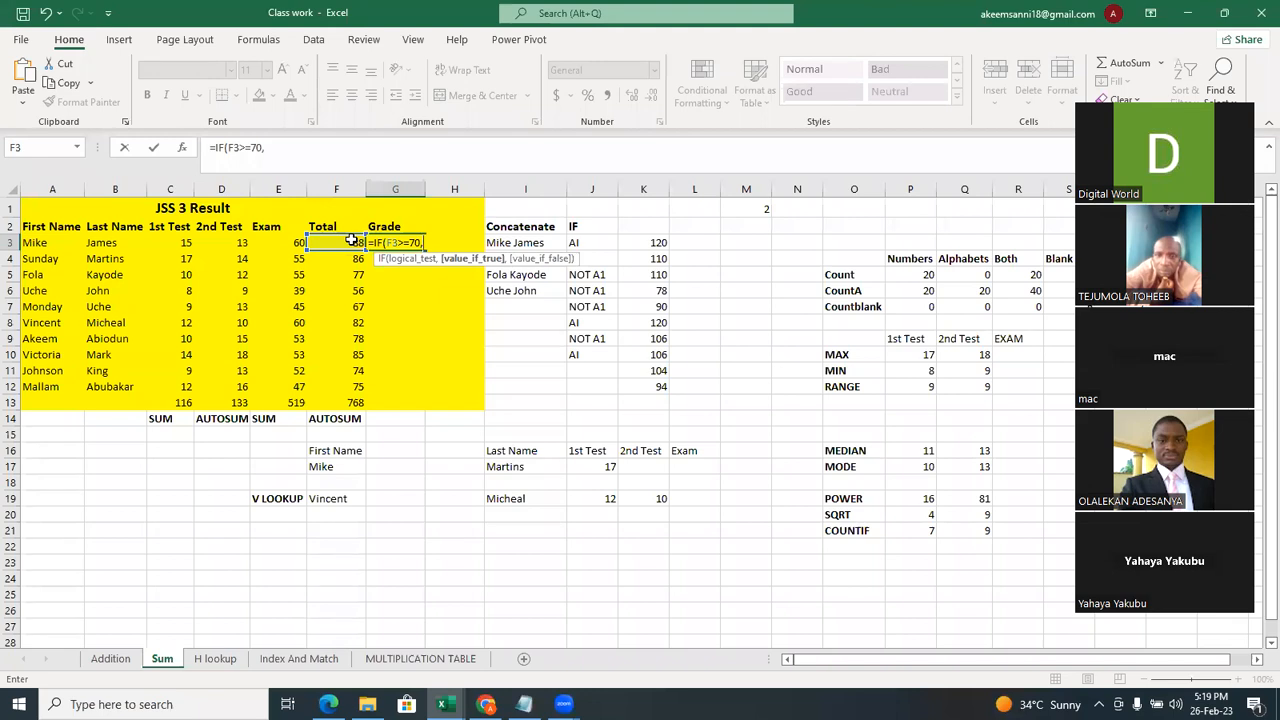
# Set the result for the F3>=70 condition to the text "A1" in the G3 formula.
pyautogui.write('A')
pyautogui.press('BackSpace')
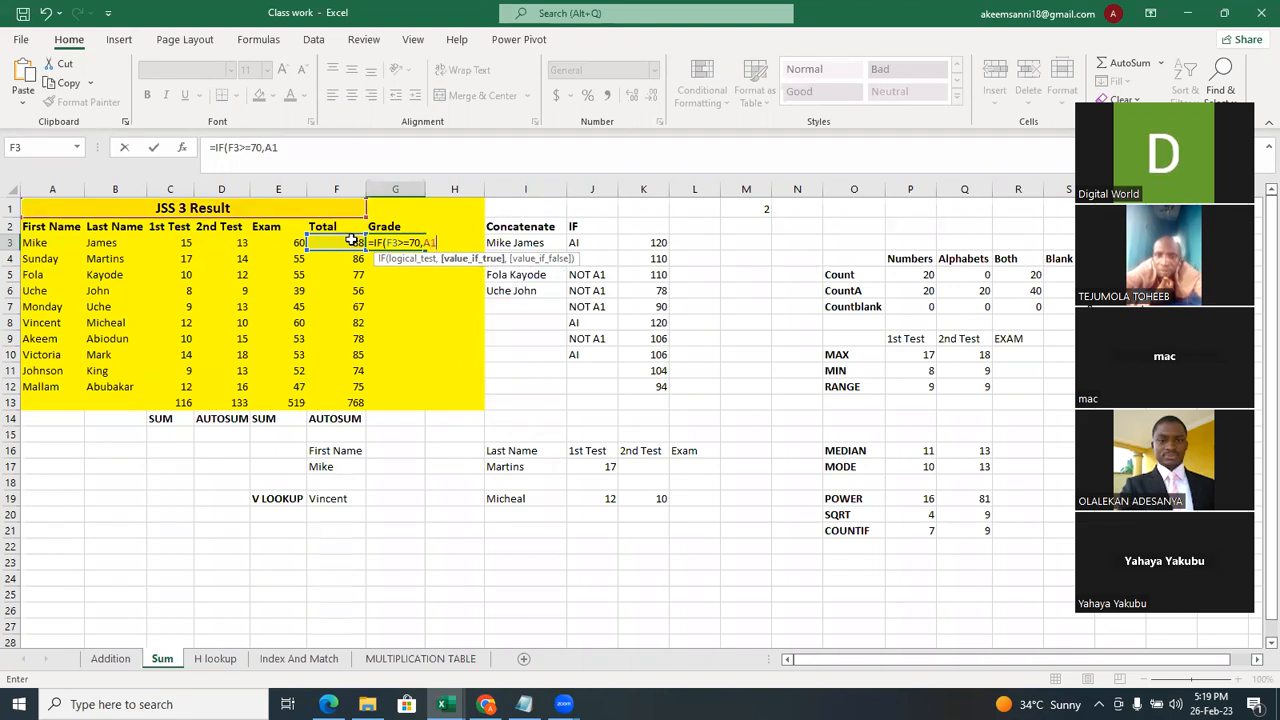
pyautogui.write('"')
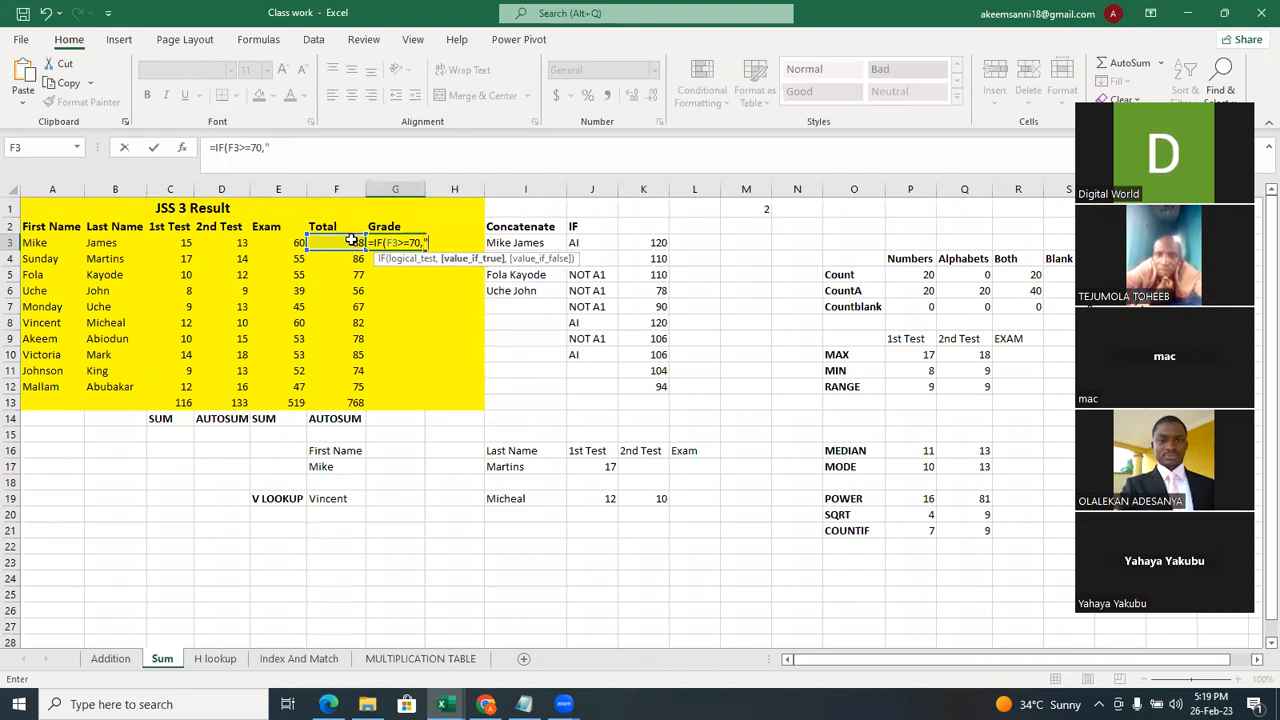
pyautogui.write('A1')
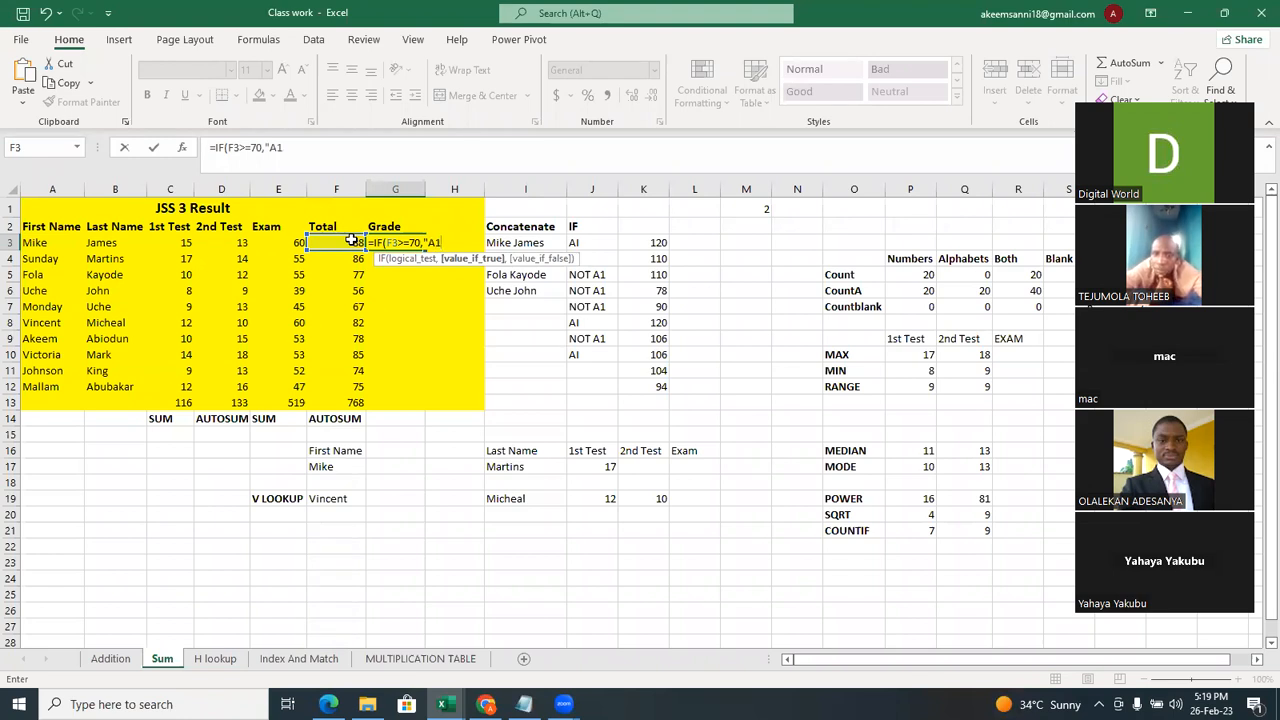
pyautogui.write('",')
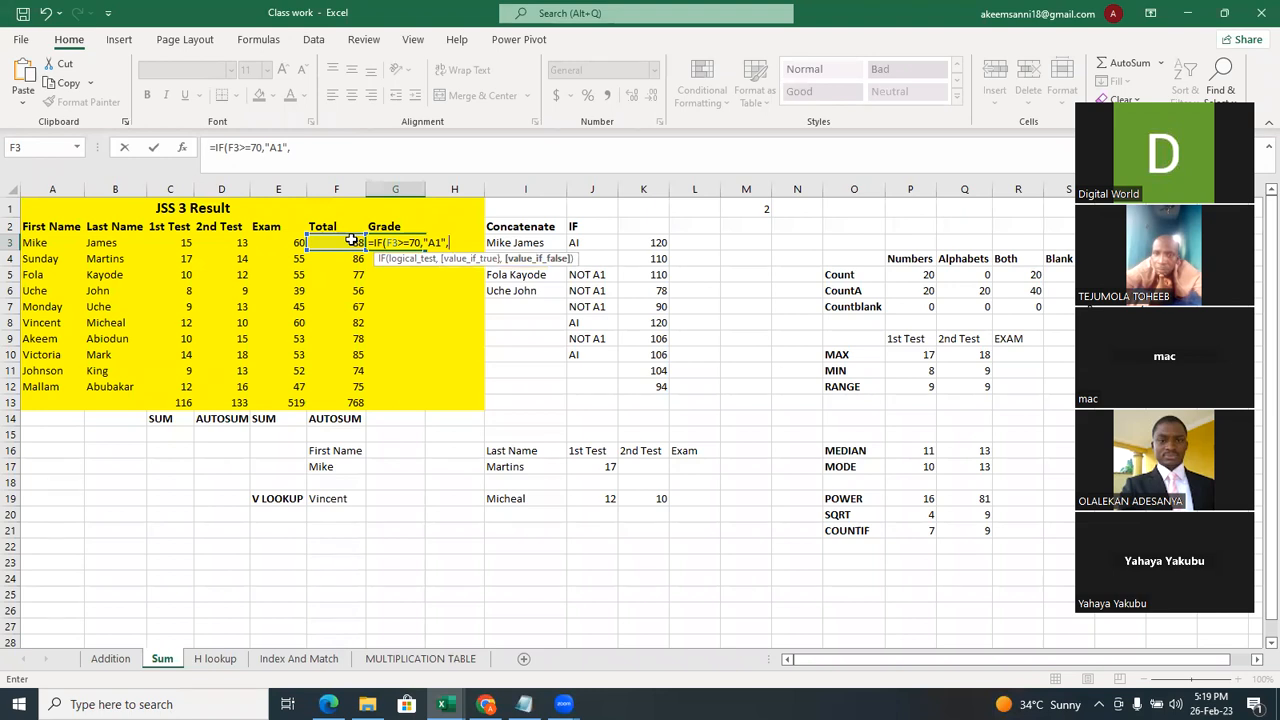
# Nest a second IF in the G3 formula that returns "B2" when F3>=60.
pyautogui.write('IF(')
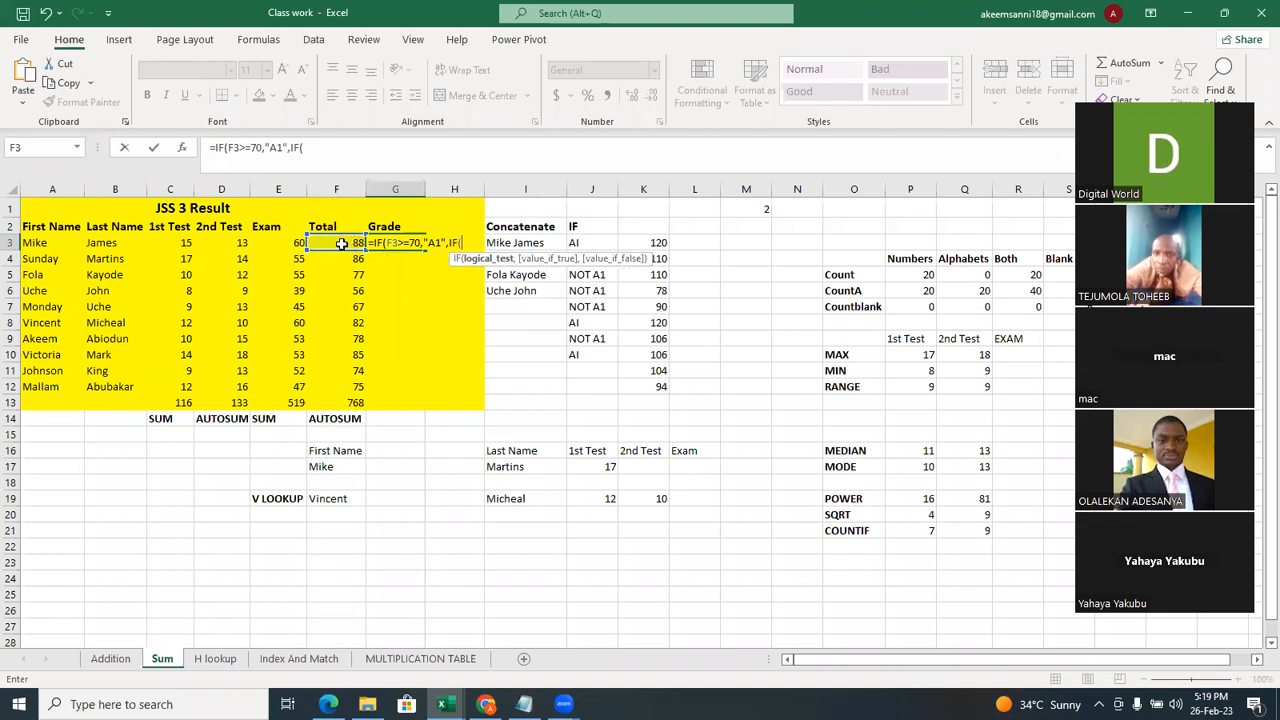
pyautogui.write('F3>=')
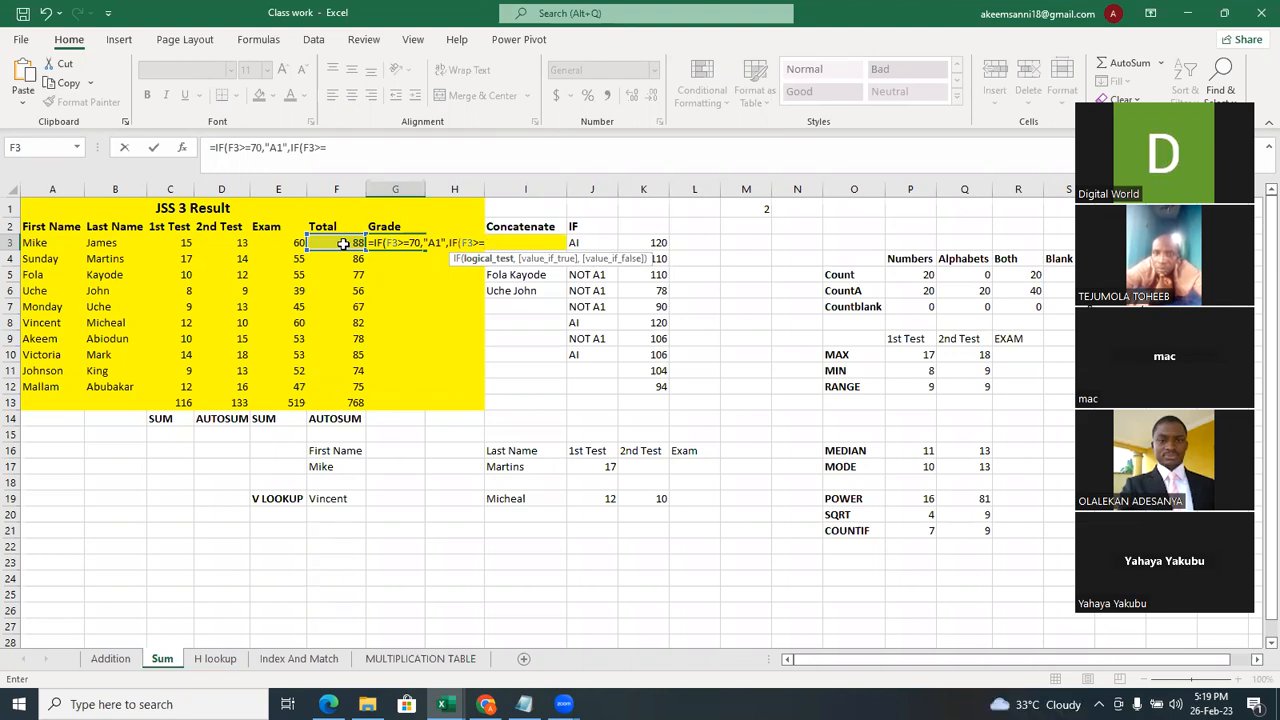
pyautogui.write('60')
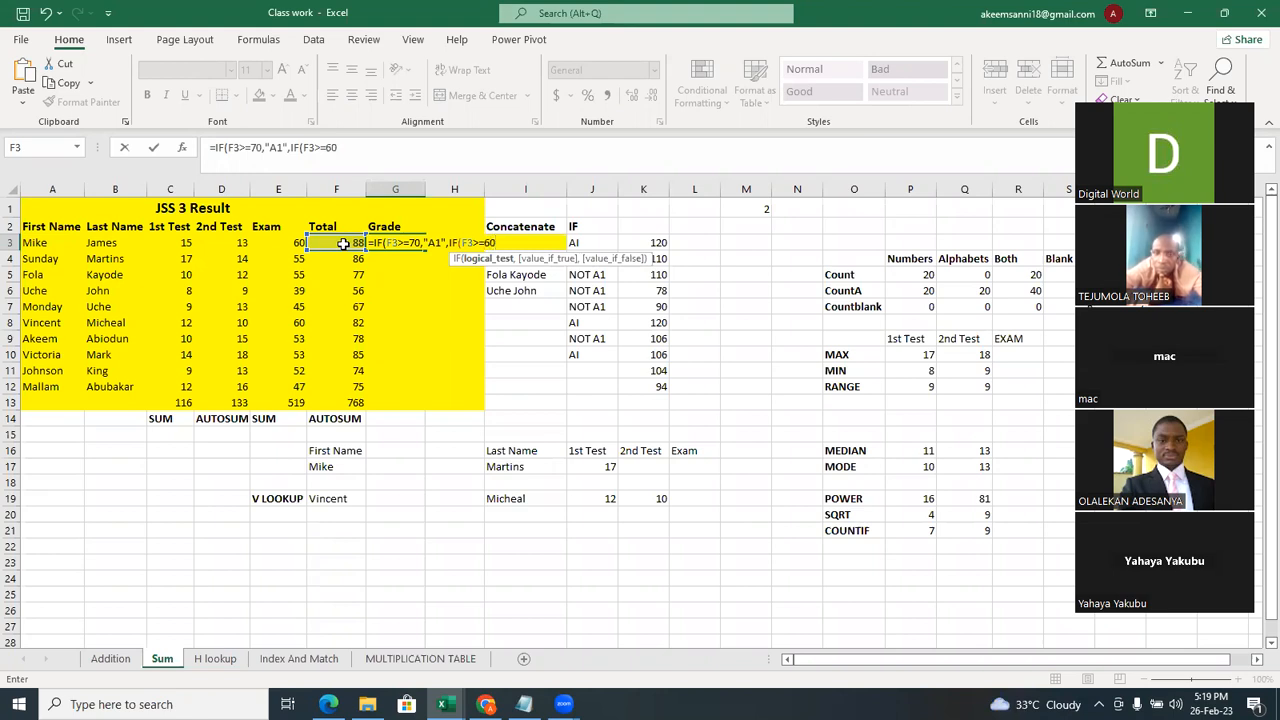
pyautogui.write(',"')
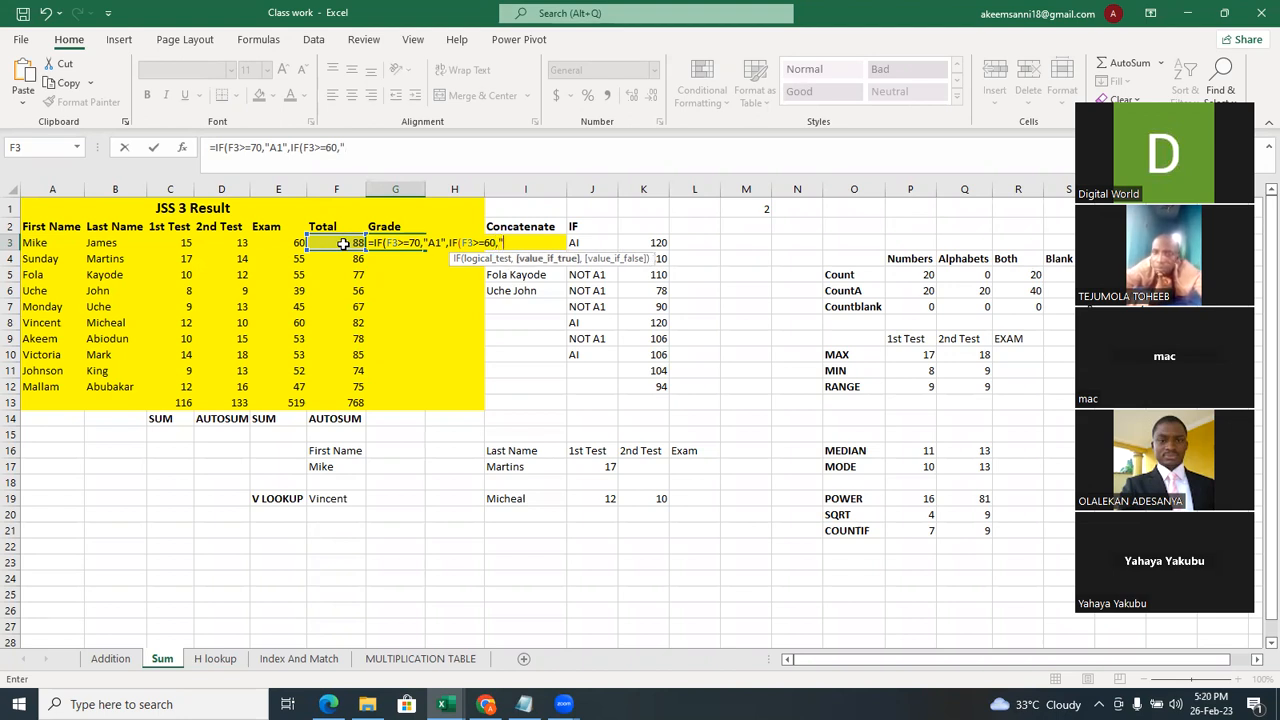
pyautogui.write('B2",')
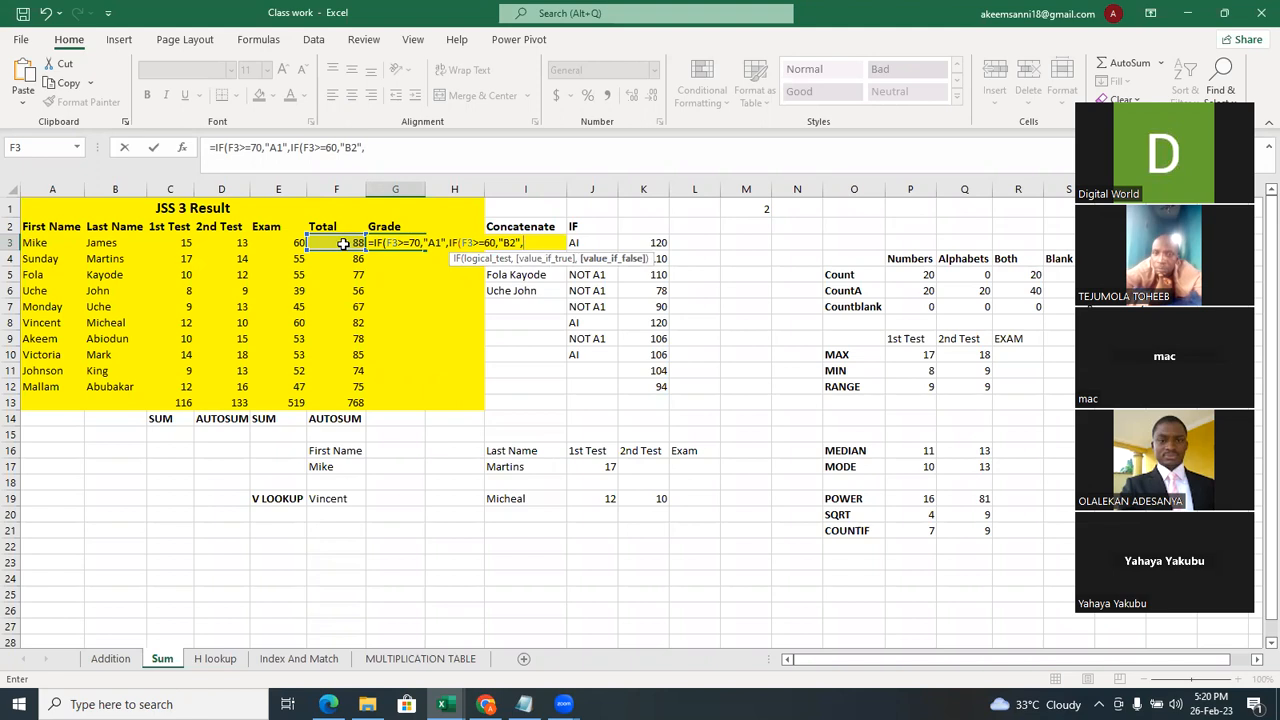
# Nest a third IF in the G3 formula that returns "C" when F3>=50.
pyautogui.write('IF')
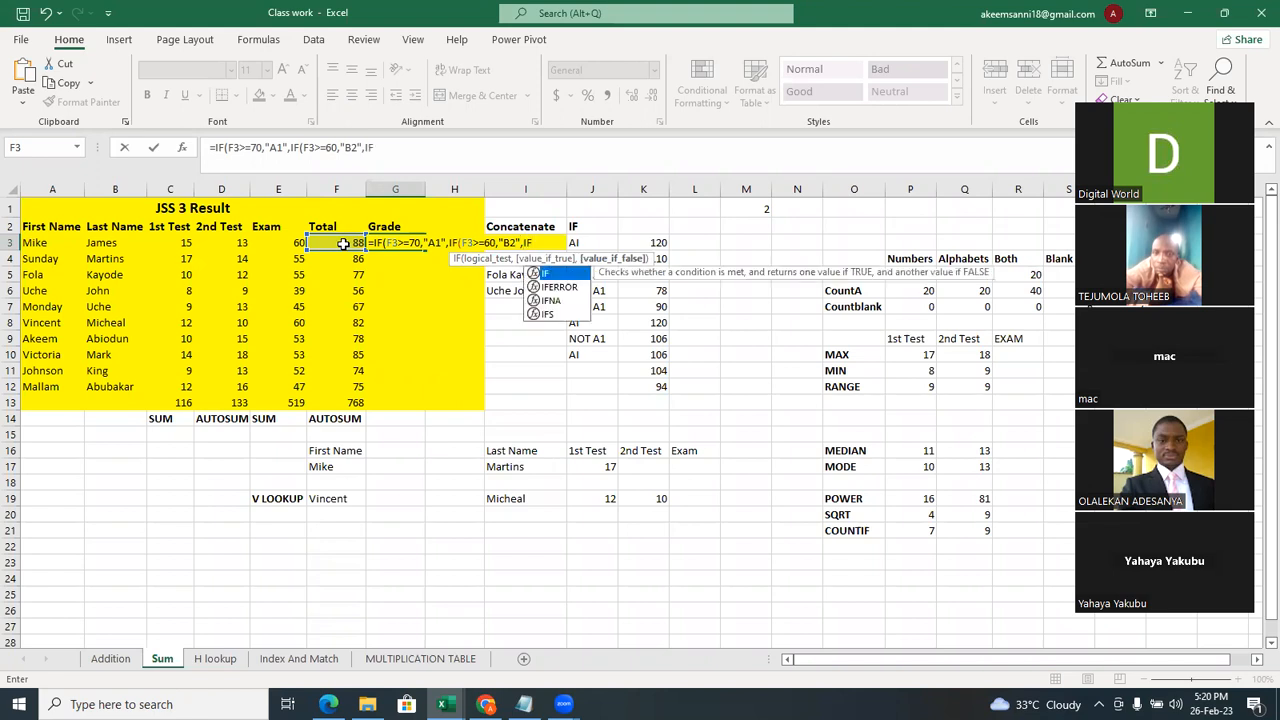
pyautogui.write('(')
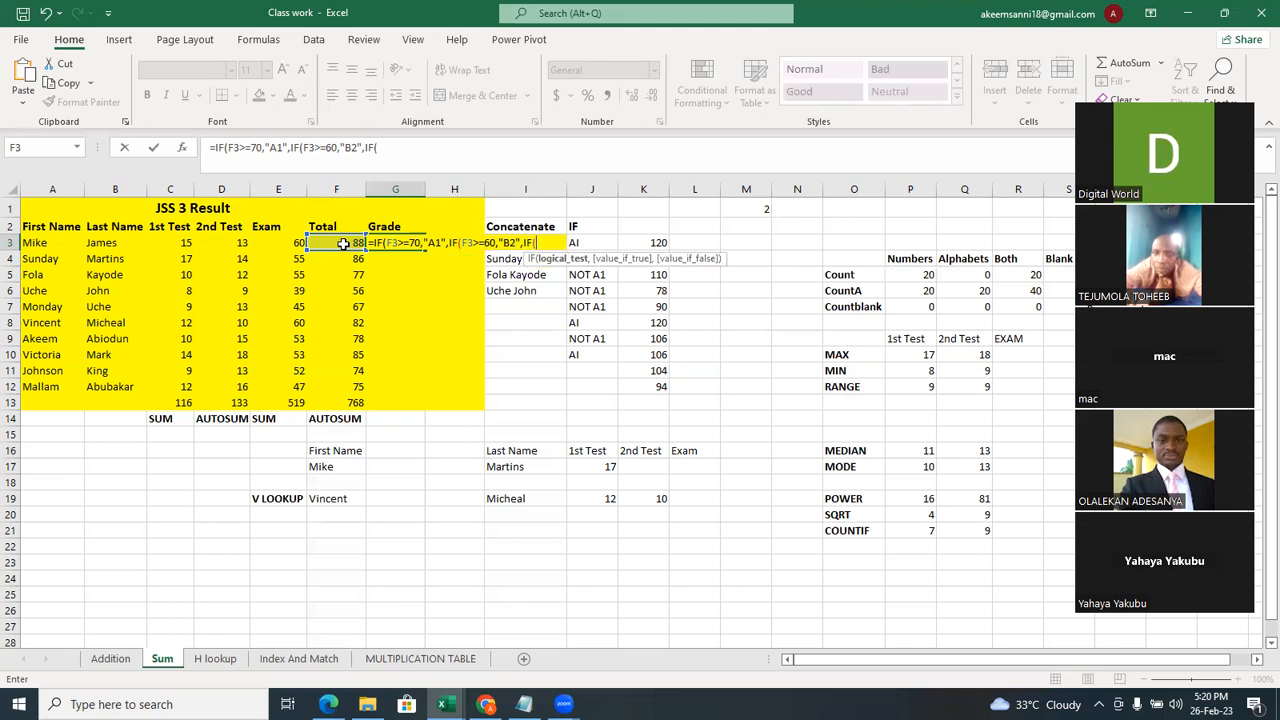
pyautogui.write('F3')
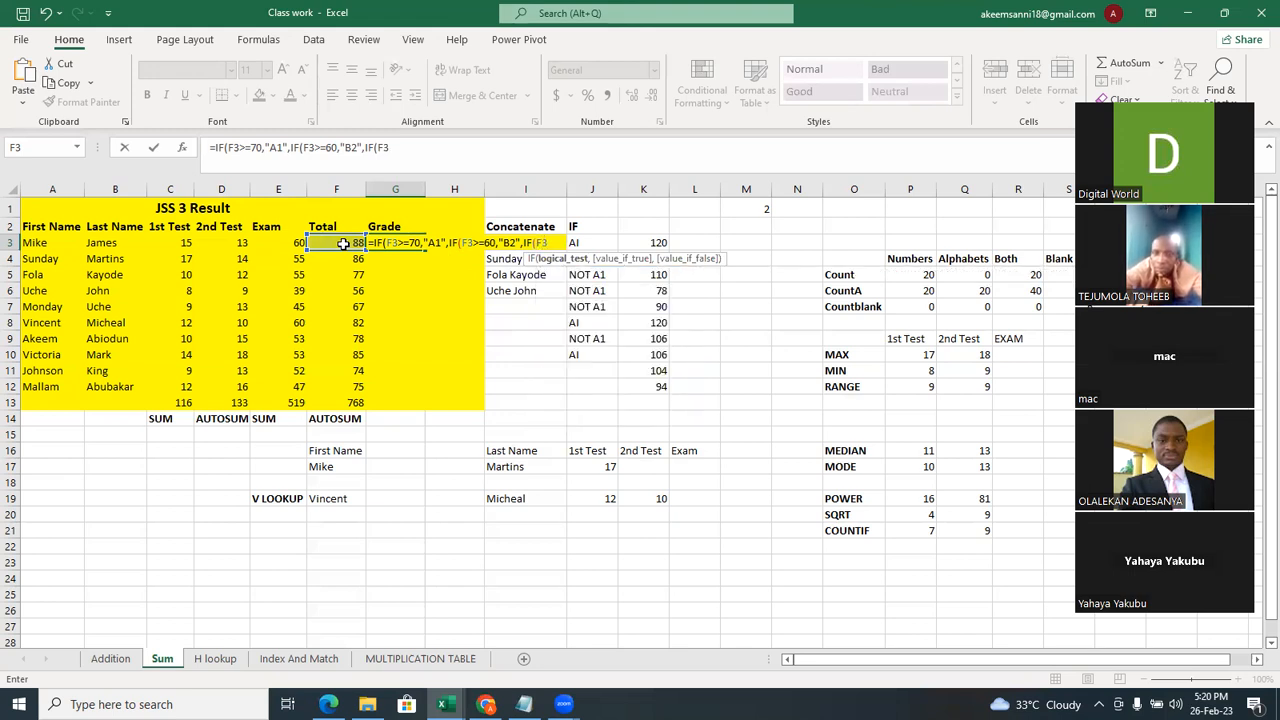
pyautogui.write('>=')
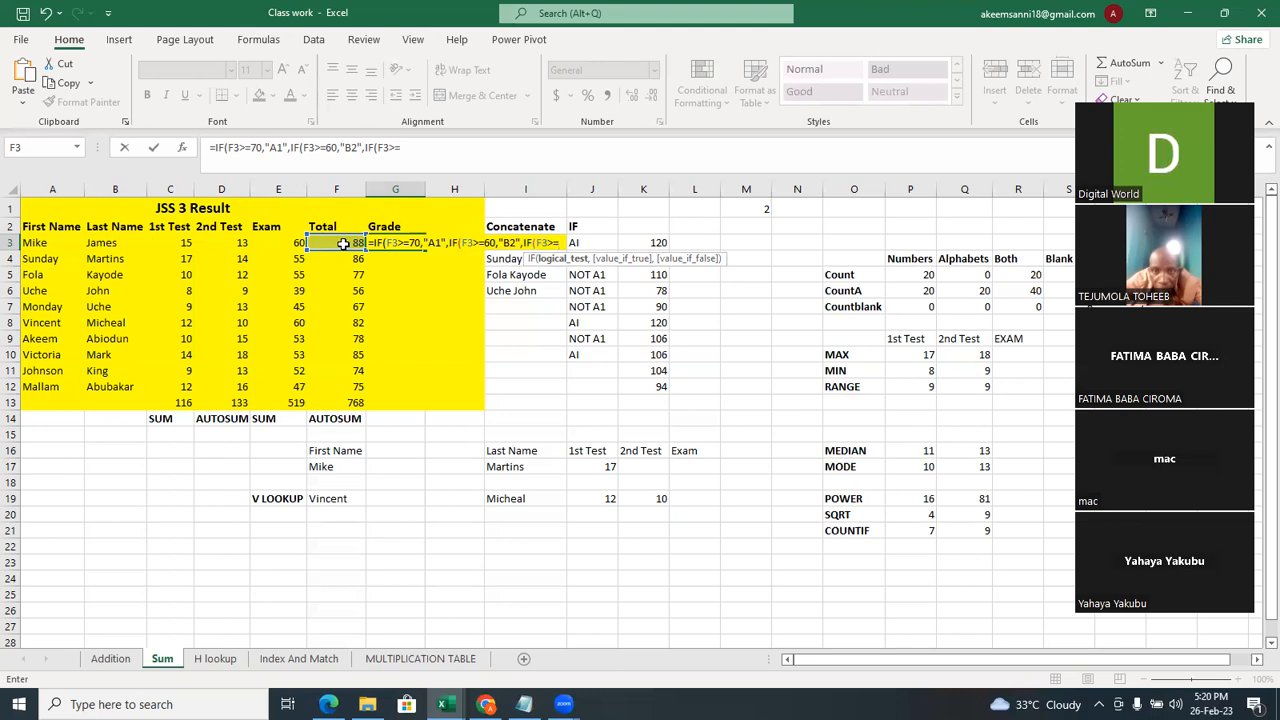
pyautogui.write('C')
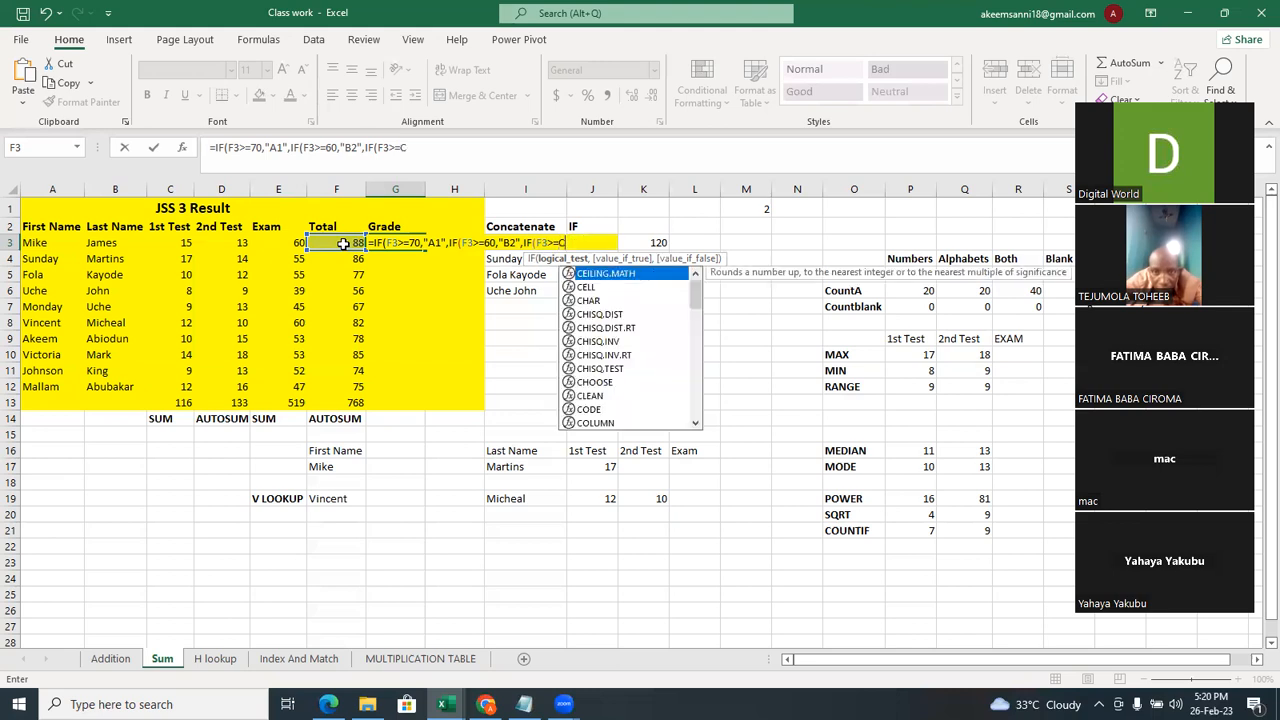
pyautogui.press('BackSpace')
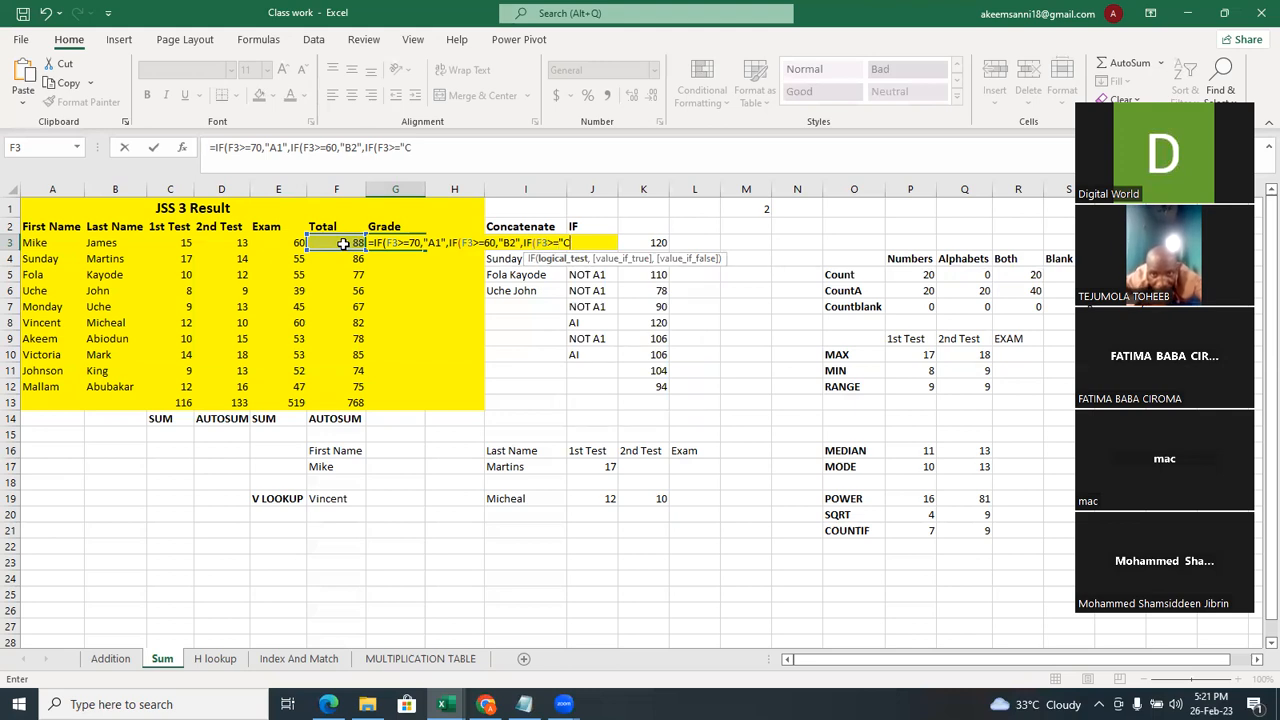
pyautogui.press('Return')
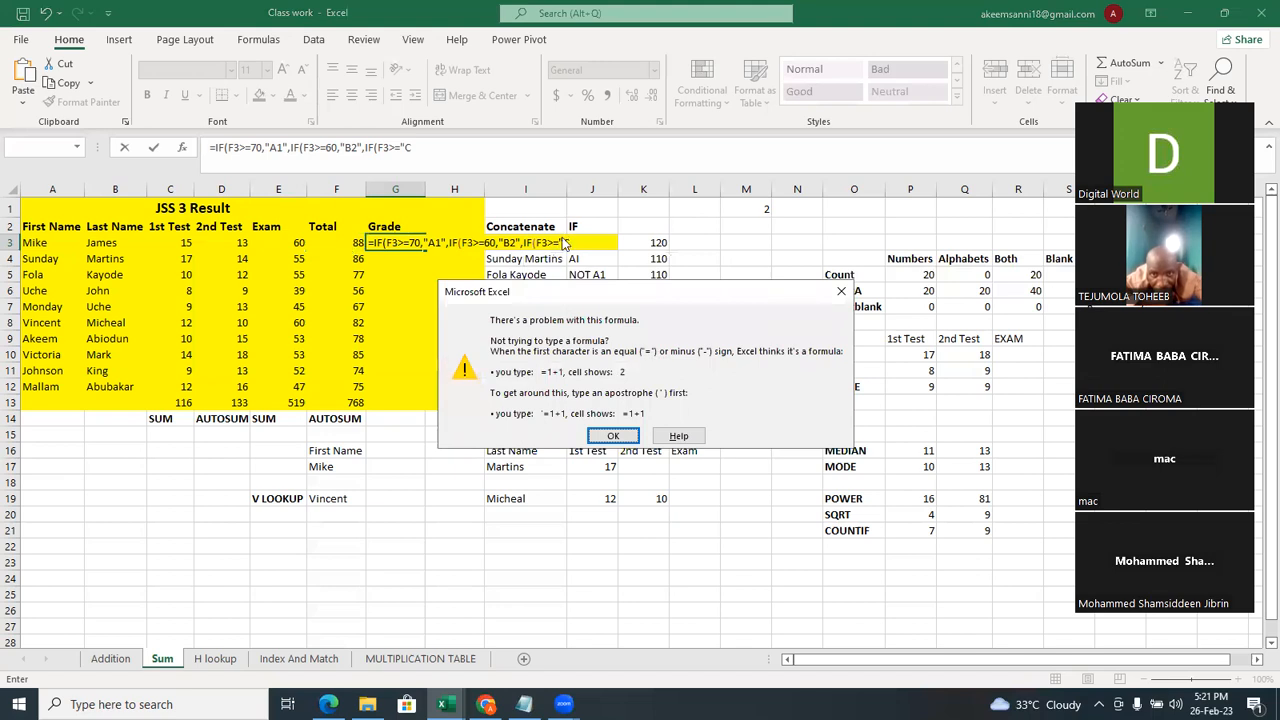
pyautogui.click(612, 435)
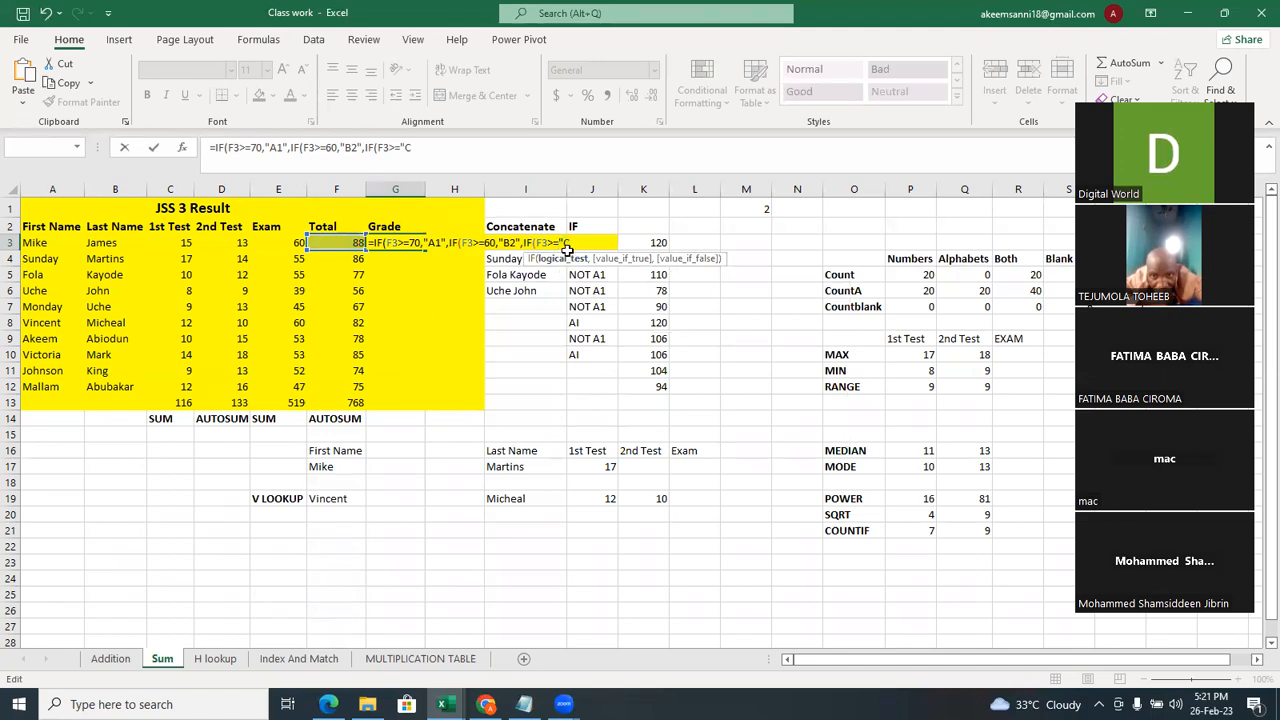
pyautogui.write('50,')
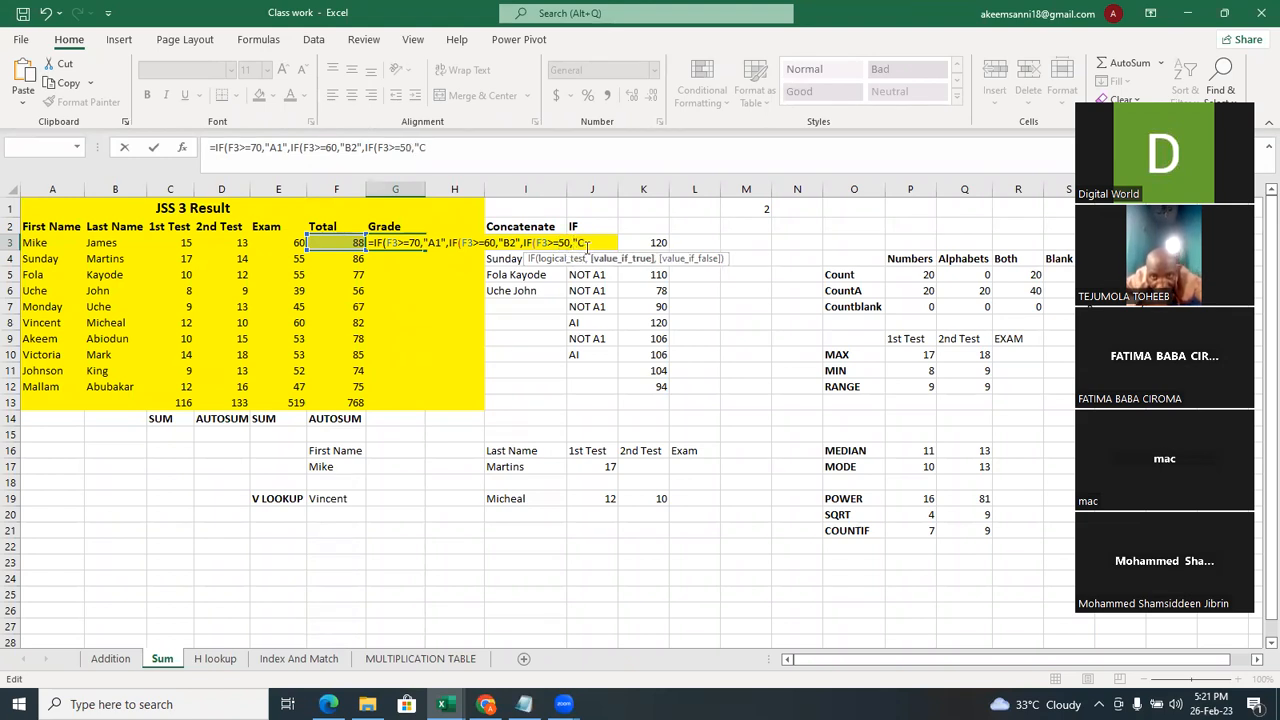
pyautogui.write('"')
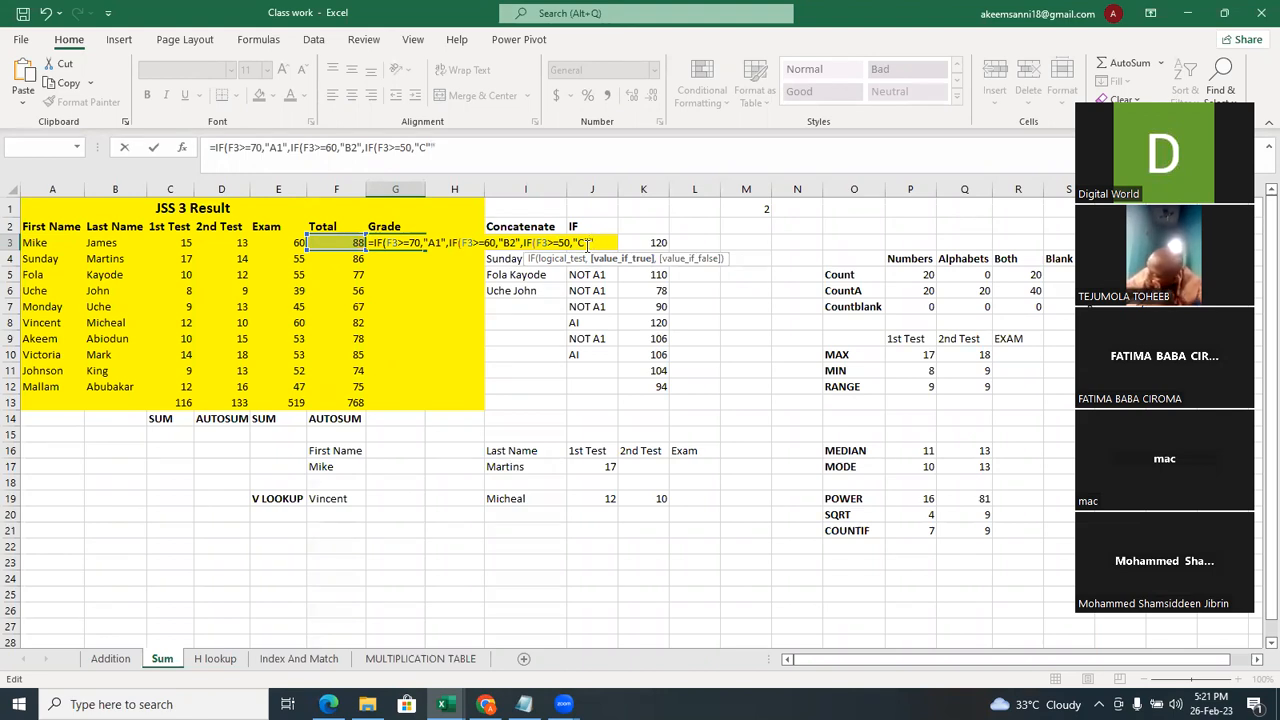
# Finish the G3 formula with "F" as the fallback grade, close all three IF brackets and enter it.
pyautogui.write(',"f')
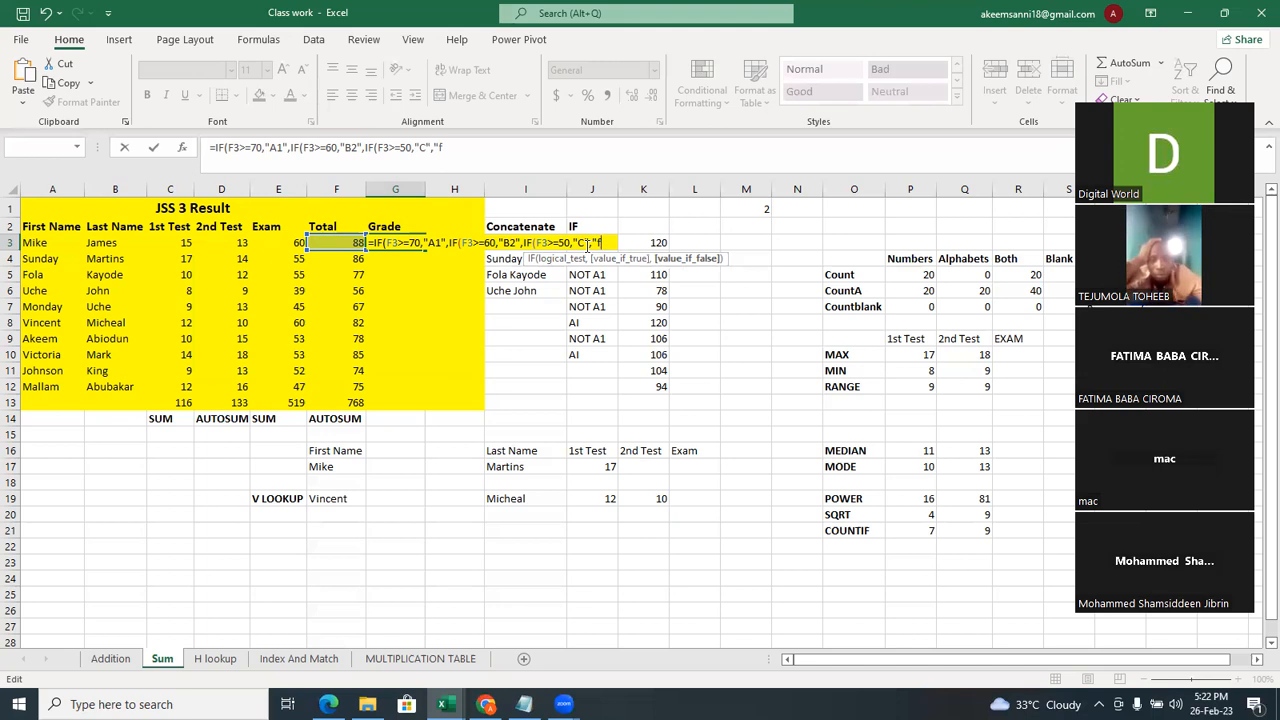
pyautogui.write('F"')
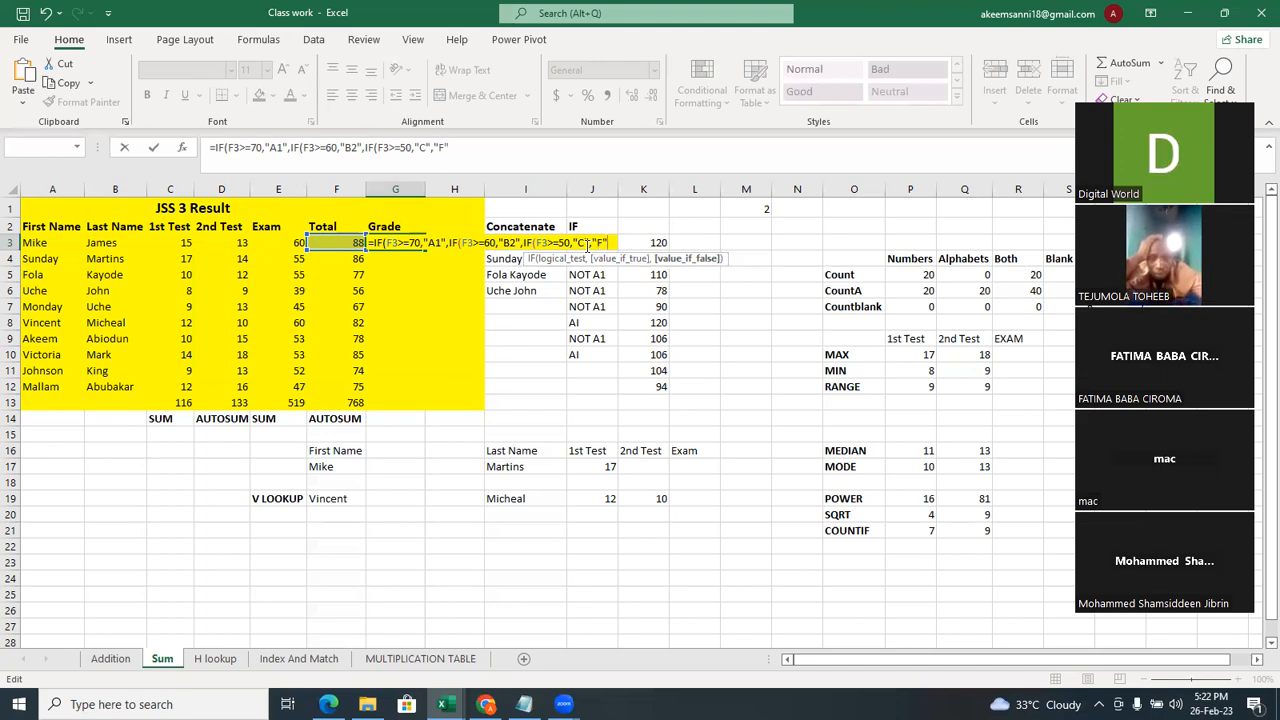
pyautogui.write(')')
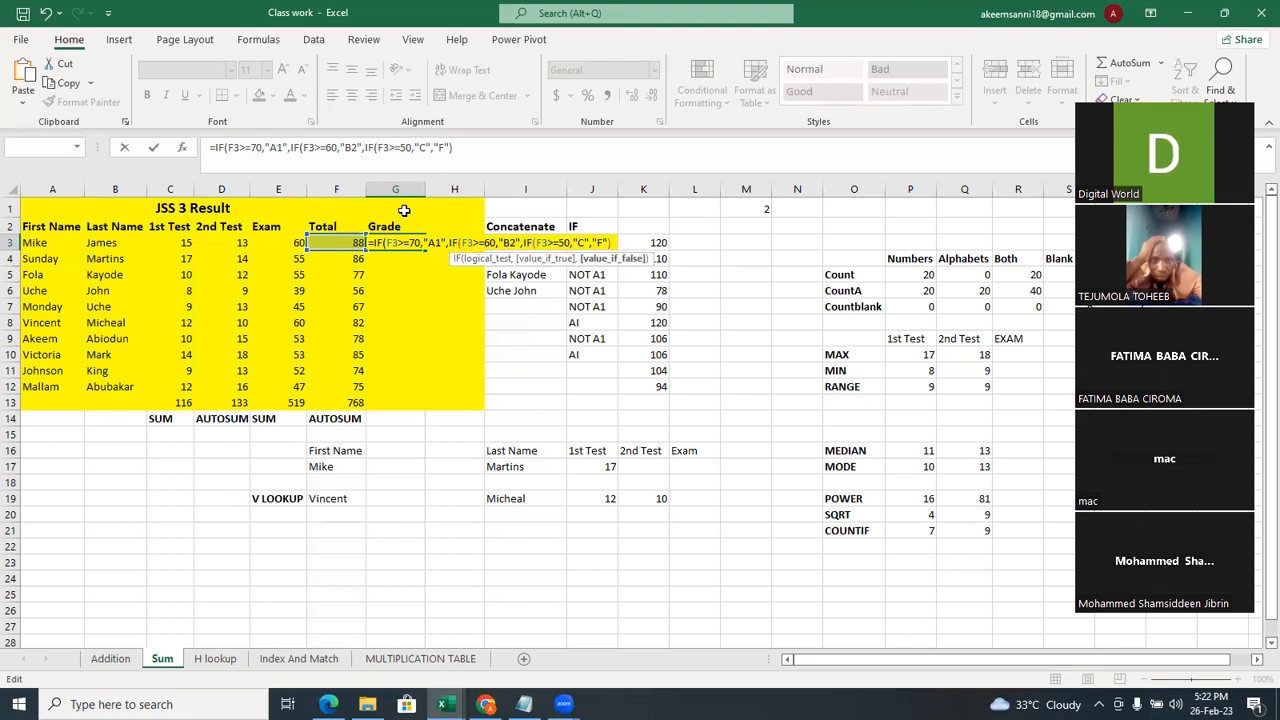
pyautogui.write(')')
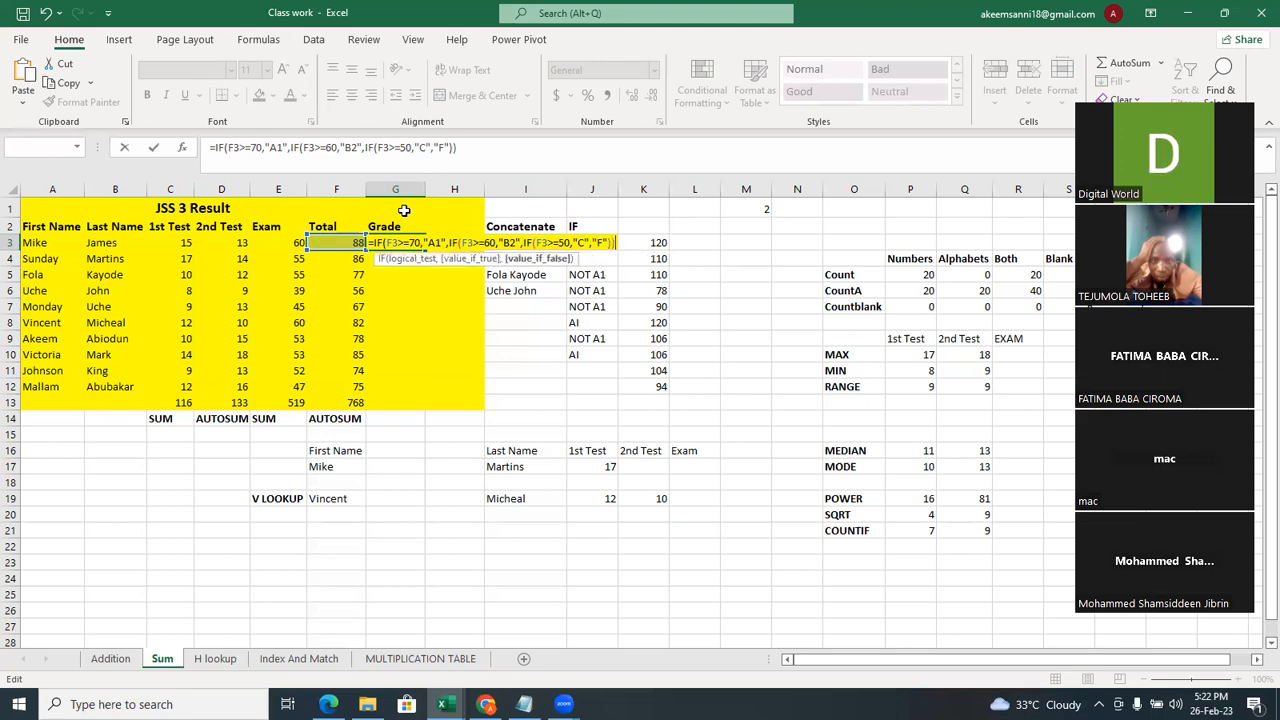
pyautogui.write(')')
pyautogui.press('Return')
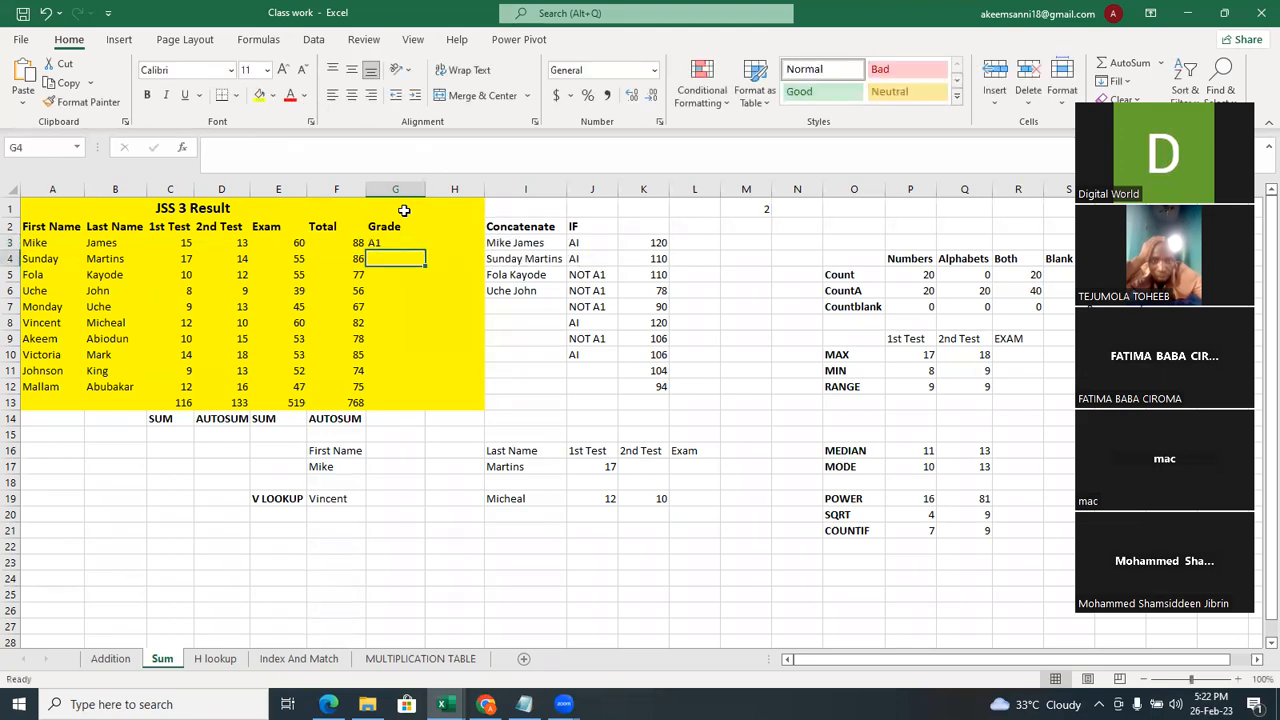
# Fill the nested IF grade formula from G3 down the Grade column to G14.
pyautogui.click(449, 244)
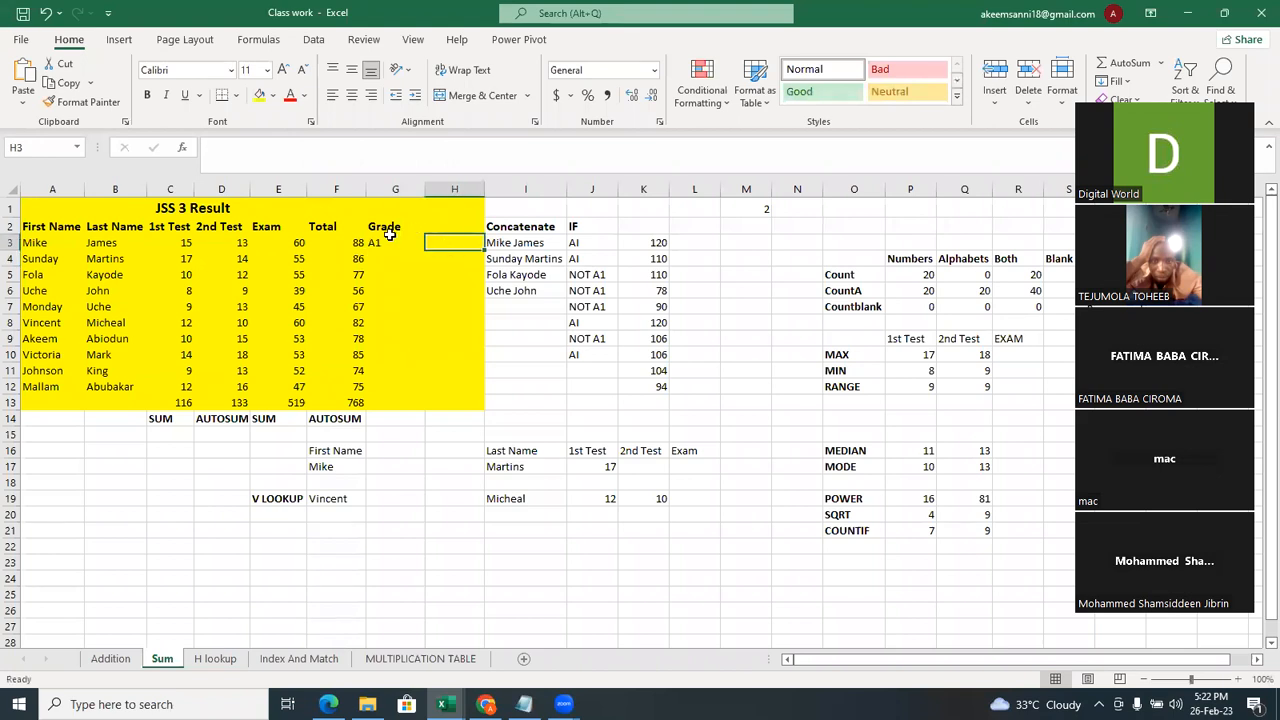
pyautogui.click(398, 243)
pyautogui.doubleClick(425, 250)
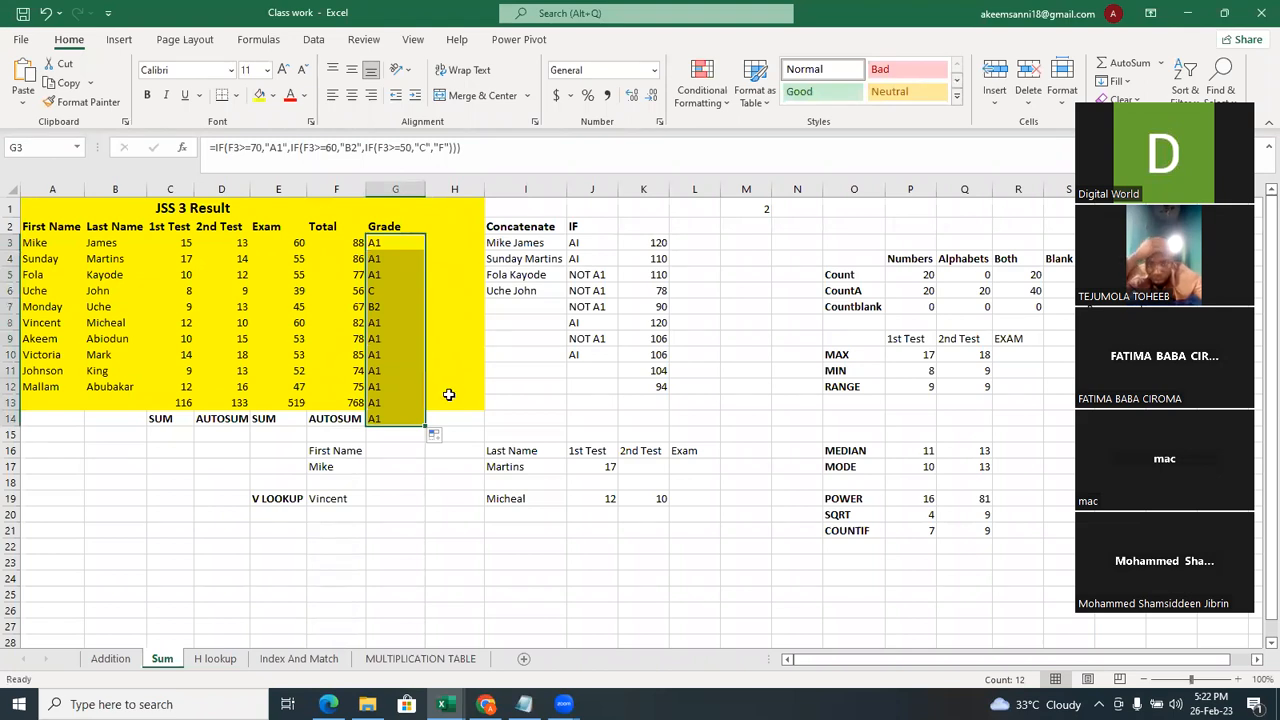
# Undo the overlong grade fill and fill the nested IF formula from G3 down only to G12.
pyautogui.hotkey('ctrl', 'z')
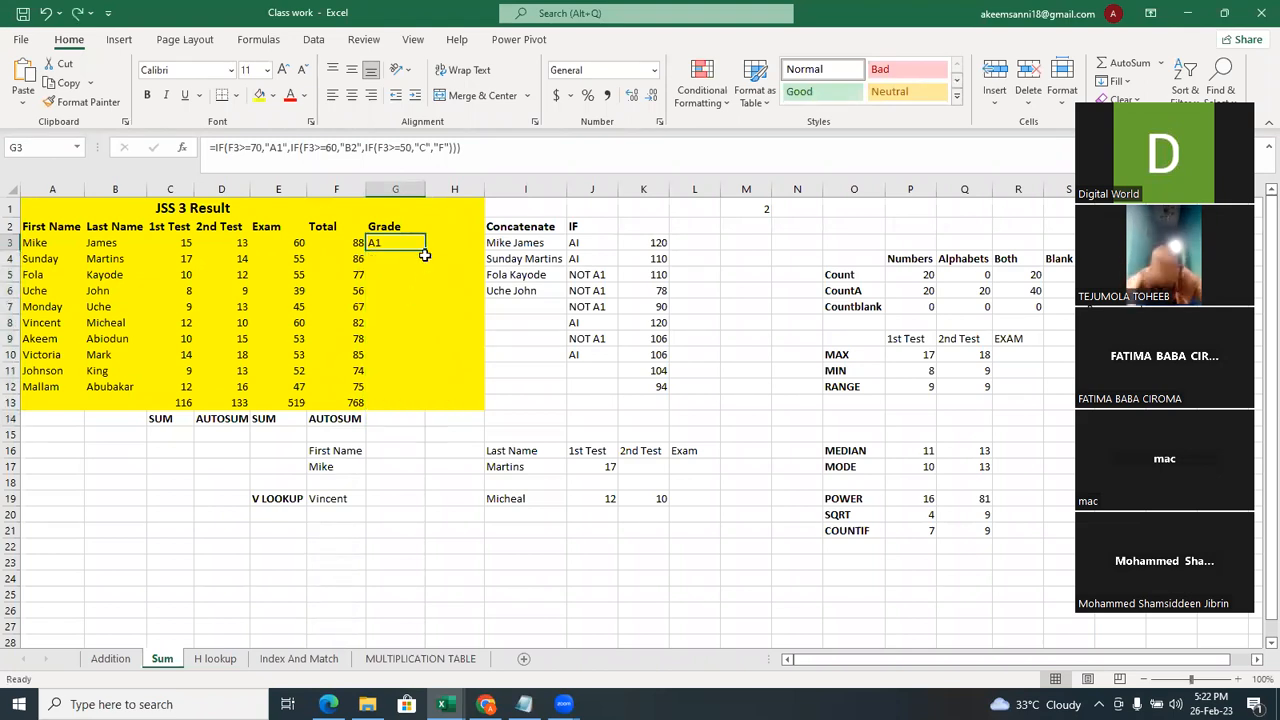
pyautogui.moveTo(425, 253); pyautogui.dragTo(422, 386)
pyautogui.click(466, 369)
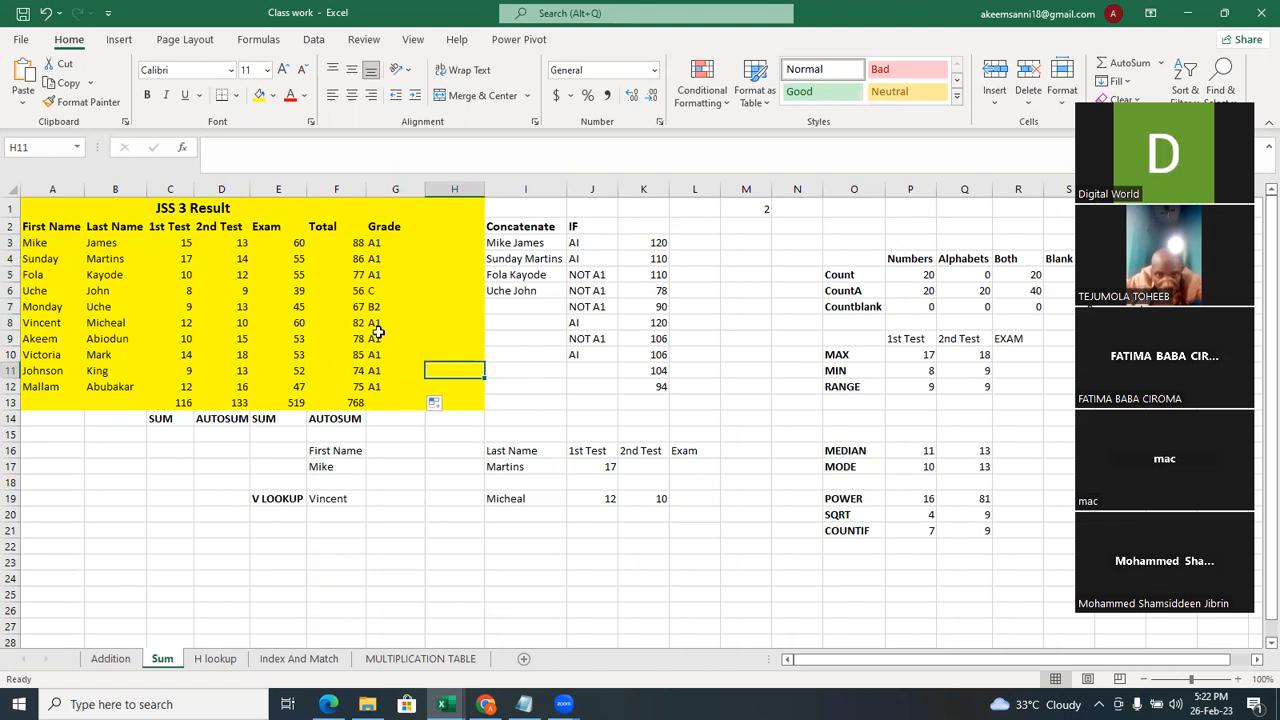
# Set the exam score in E9 to 23 to test the failing grade.
pyautogui.click(352, 339)
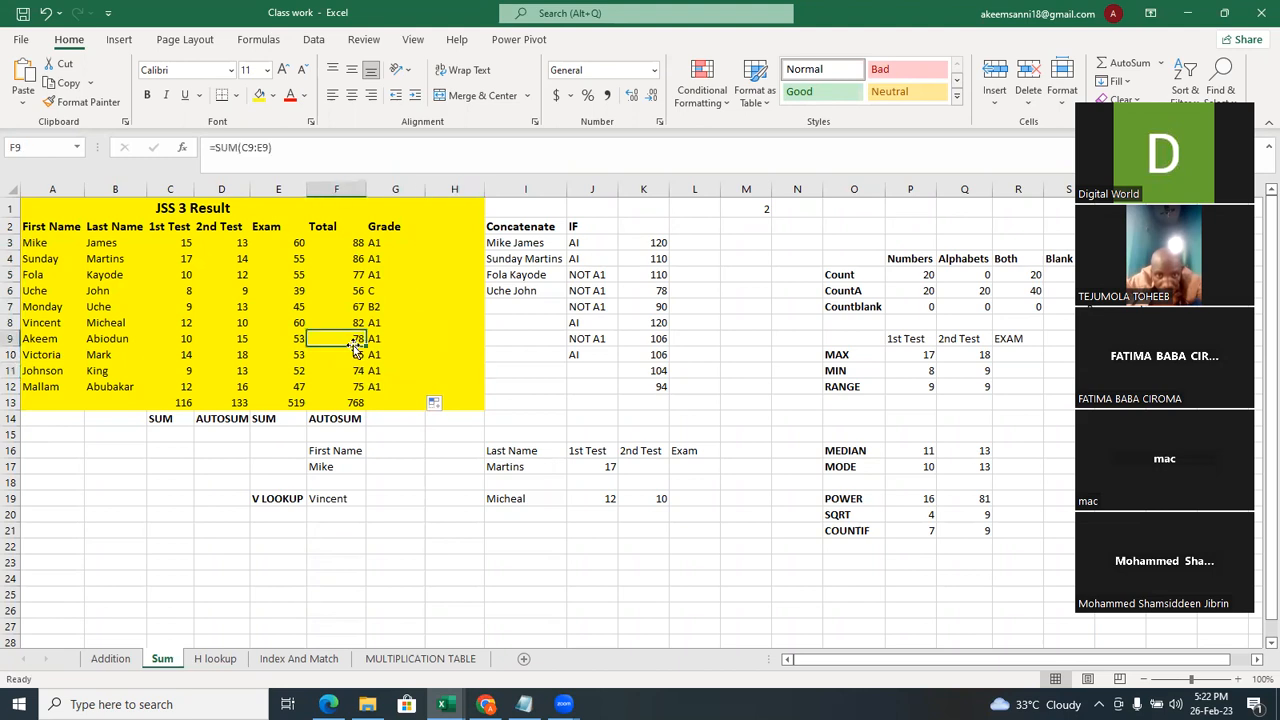
pyautogui.click(296, 340)
pyautogui.doubleClick(296, 340)
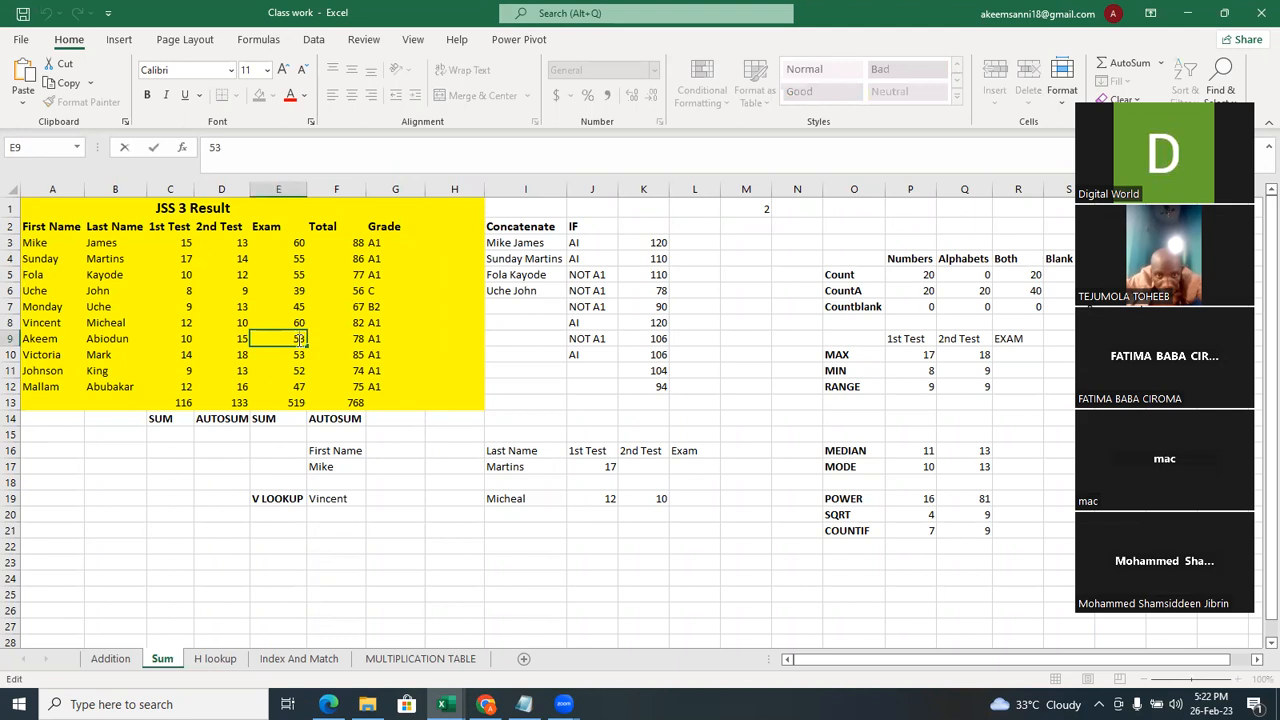
pyautogui.press('BackSpace')
pyautogui.write('2')
pyautogui.press('Return')
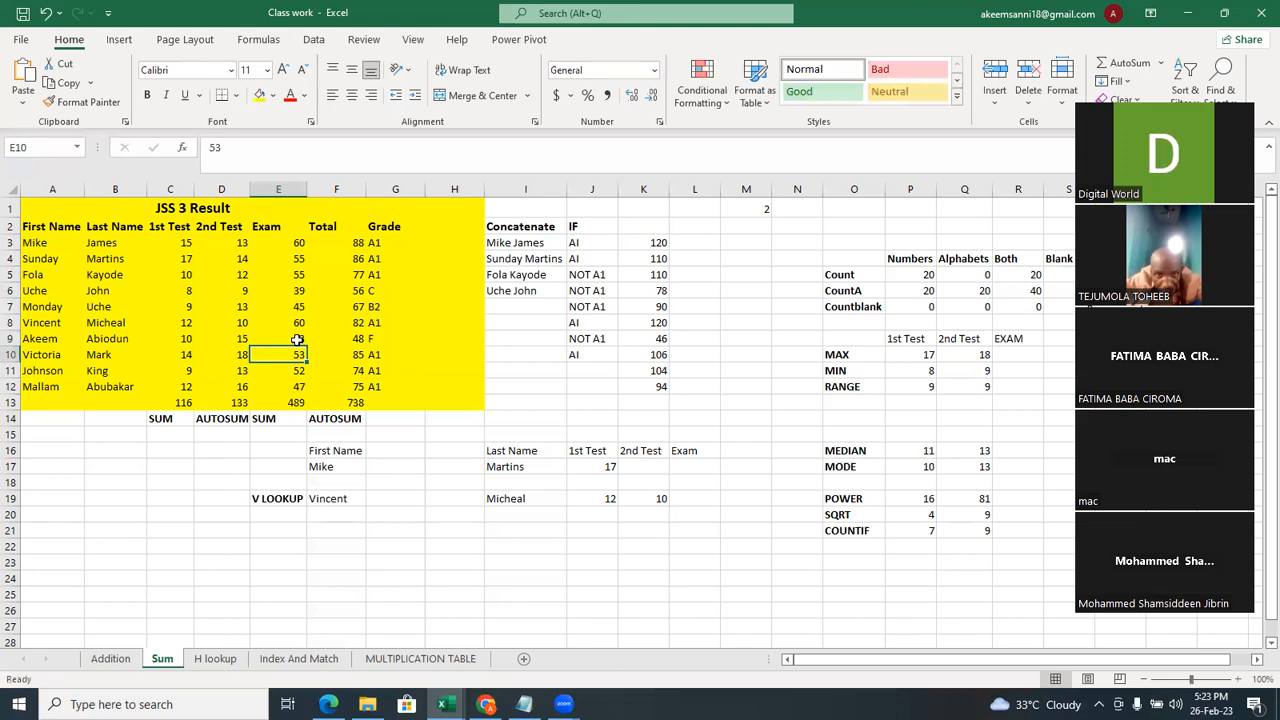
# Check the total in F9 and the nested IF grade formula in G9 across the student's row.
pyautogui.click(363, 341)
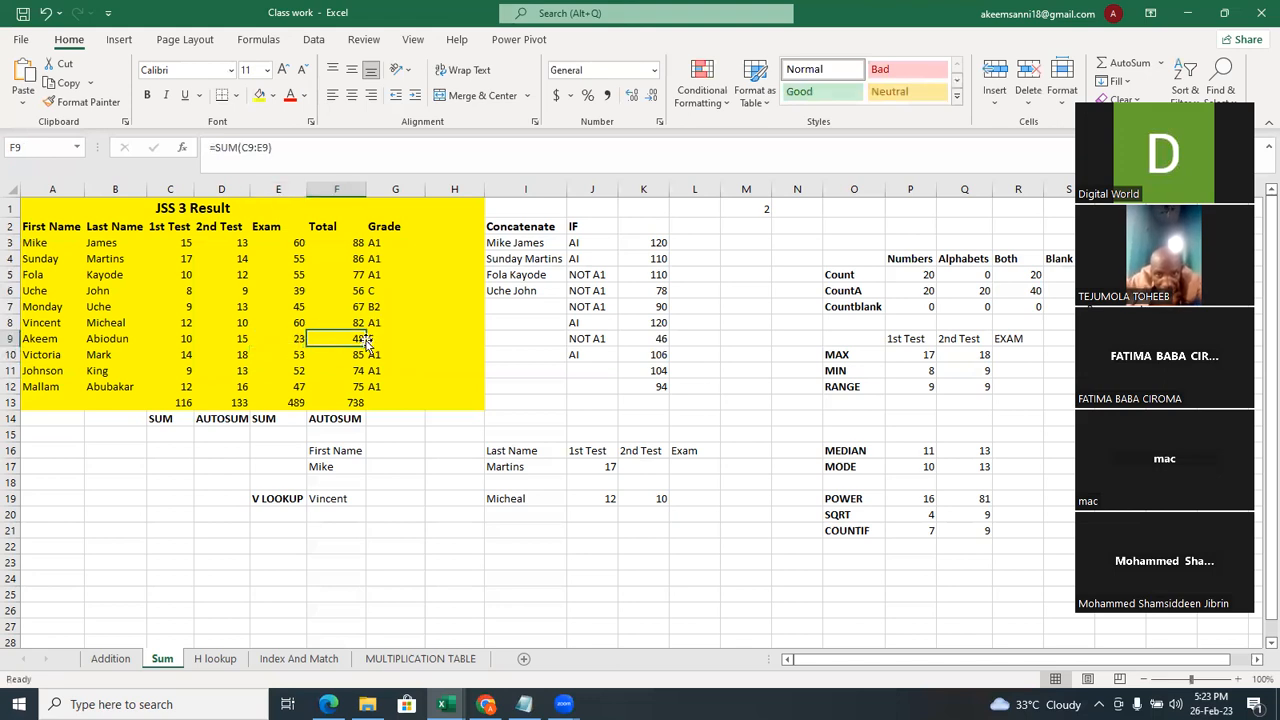
pyautogui.click(385, 340)
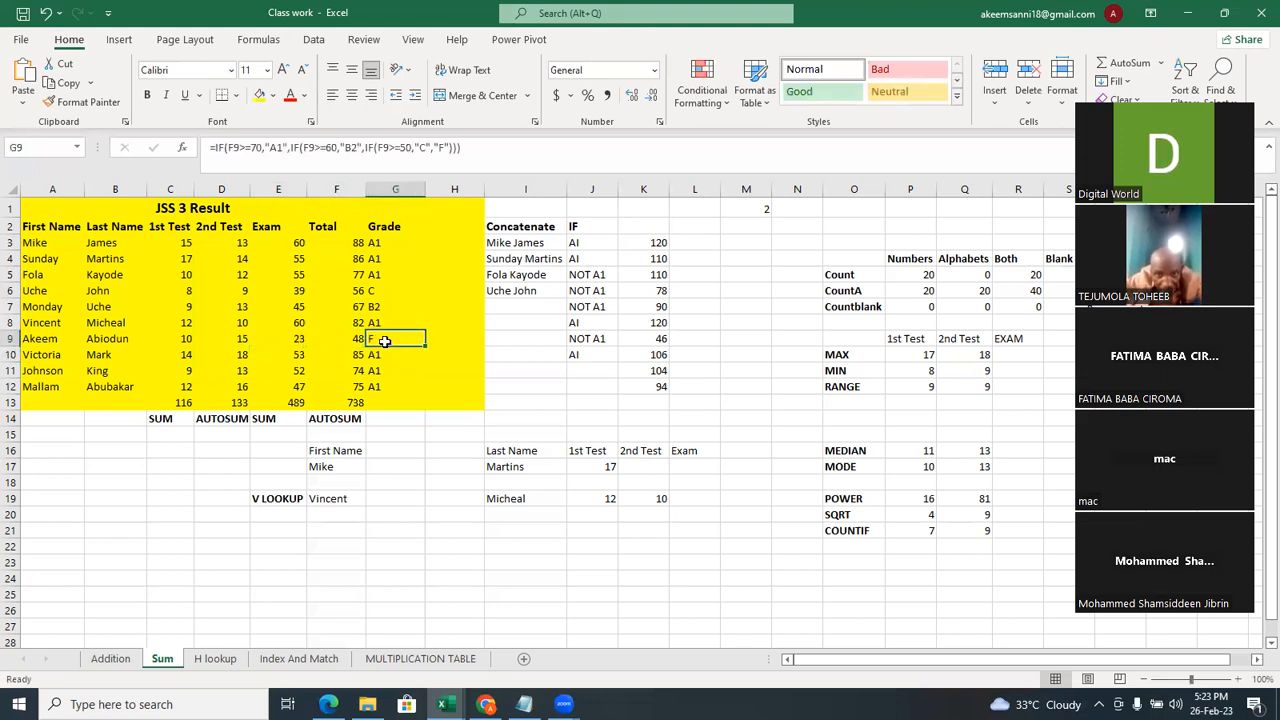
pyautogui.click(12, 340)
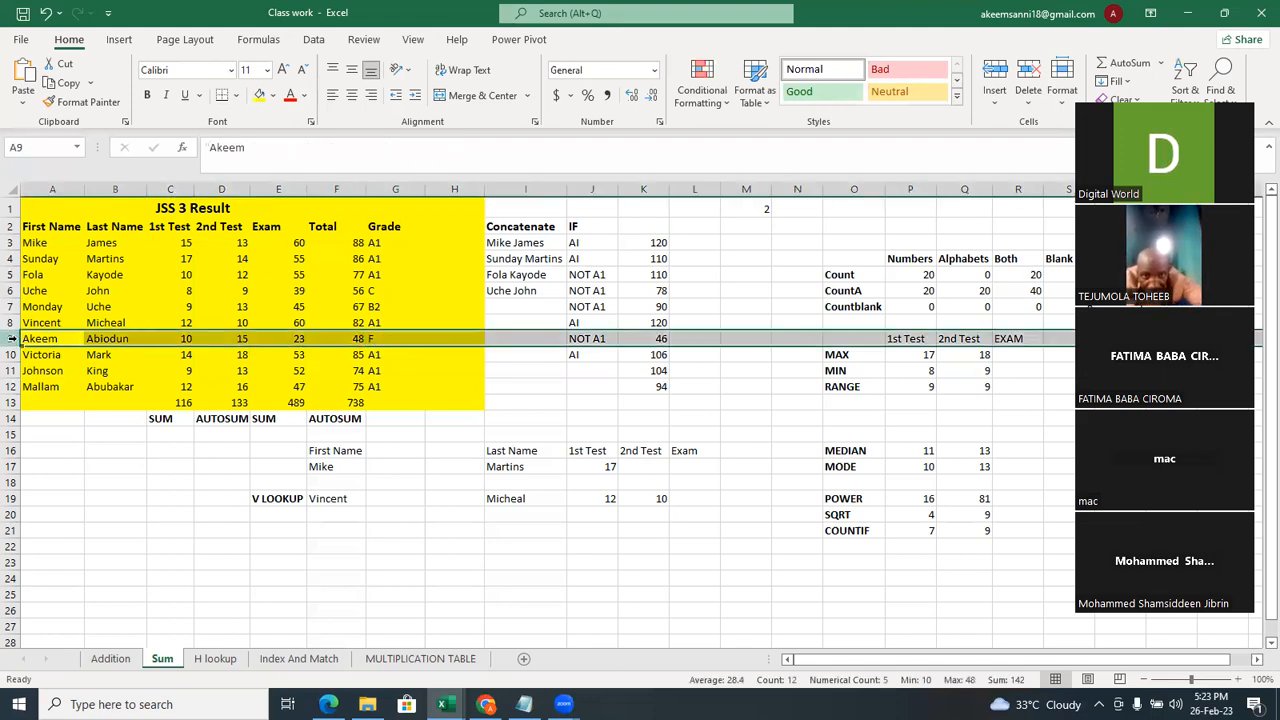
pyautogui.click(380, 339)
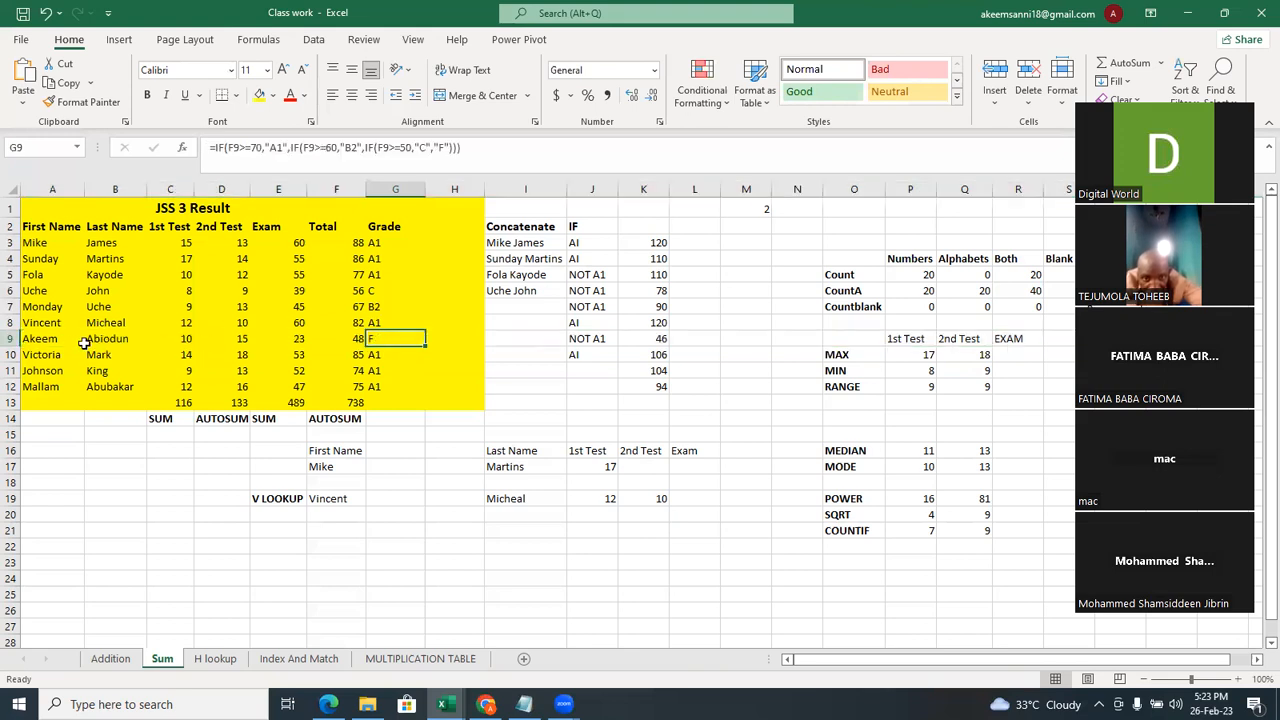
pyautogui.click(476, 352)
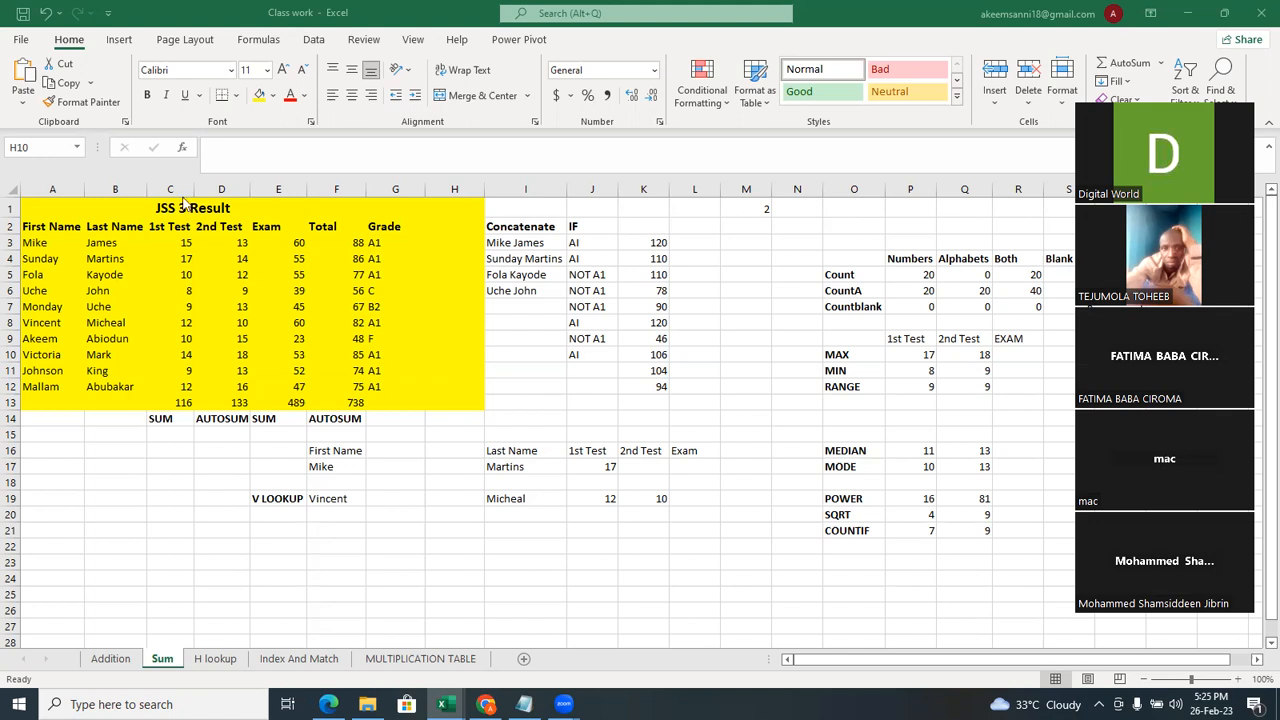
pyautogui.click(184, 148)
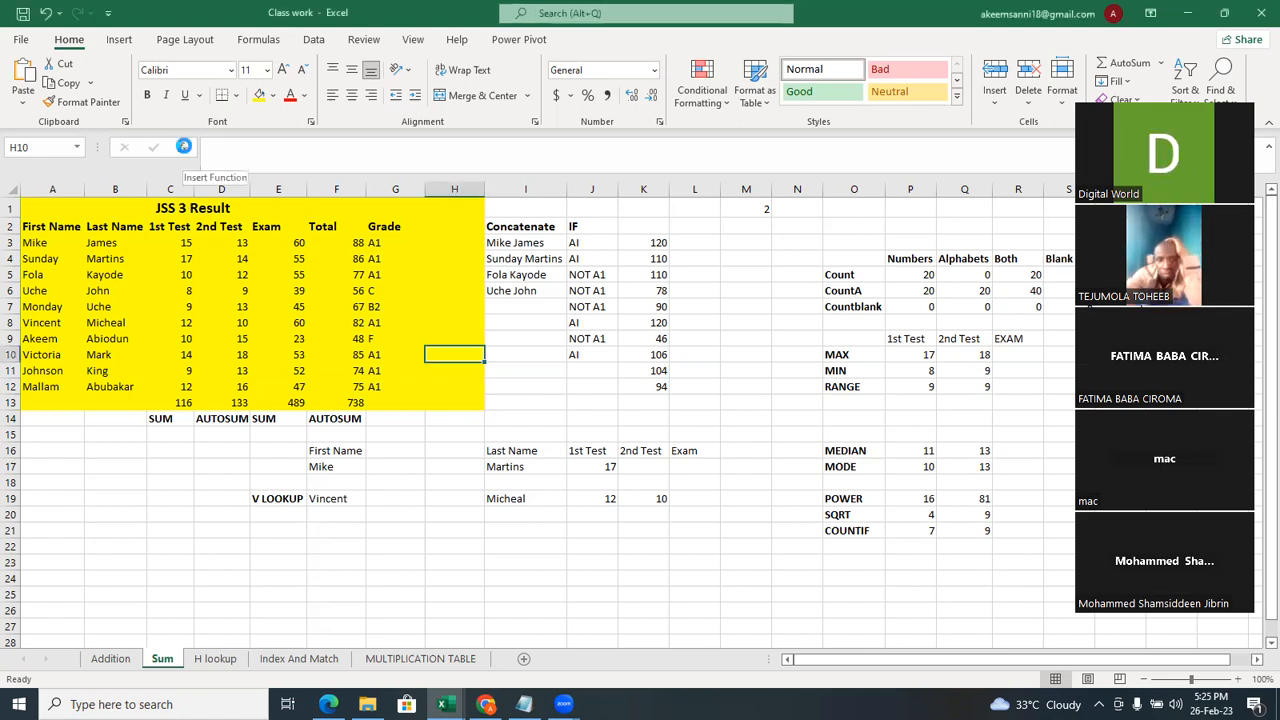
pyautogui.click(184, 148)
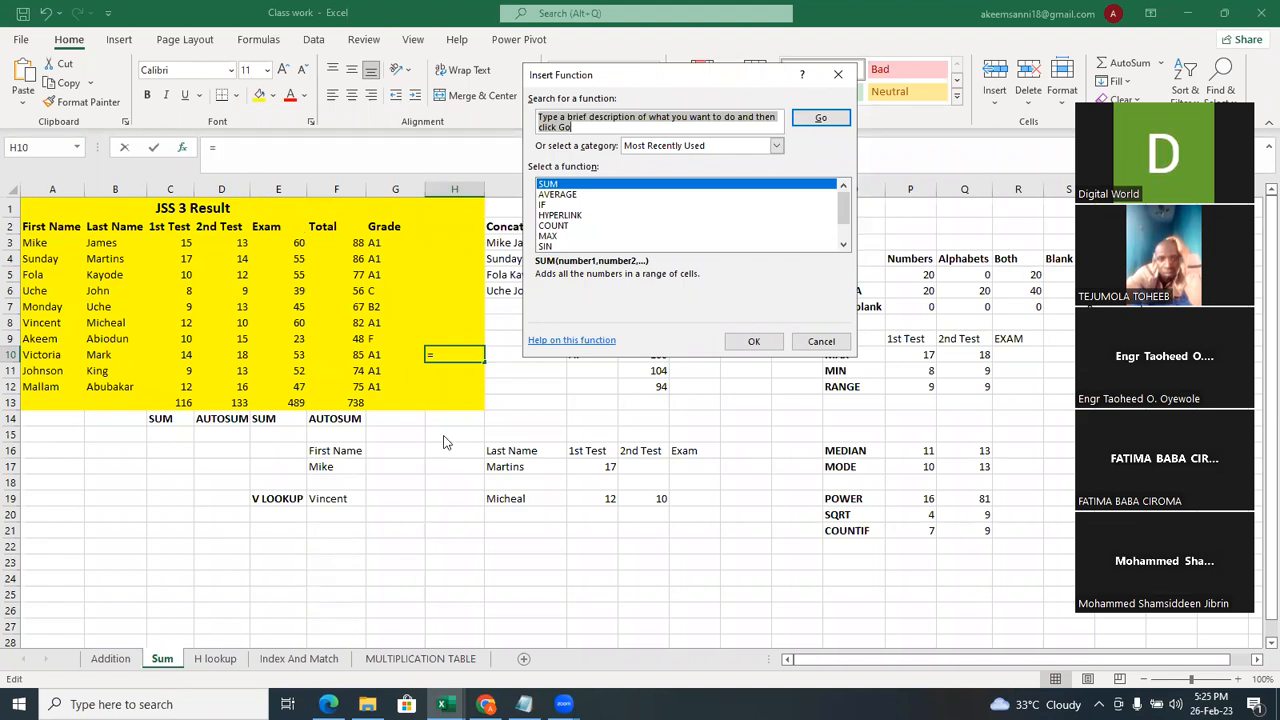
pyautogui.press('BackSpace')
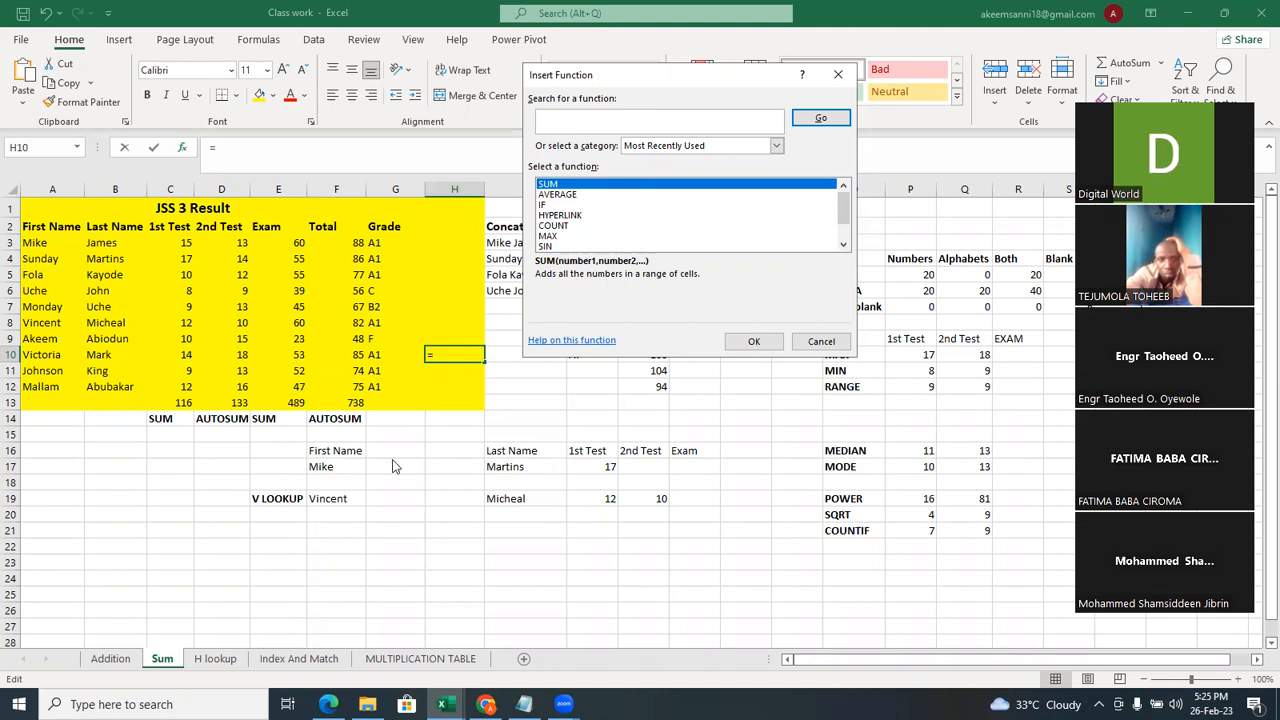
pyautogui.press('super+d')
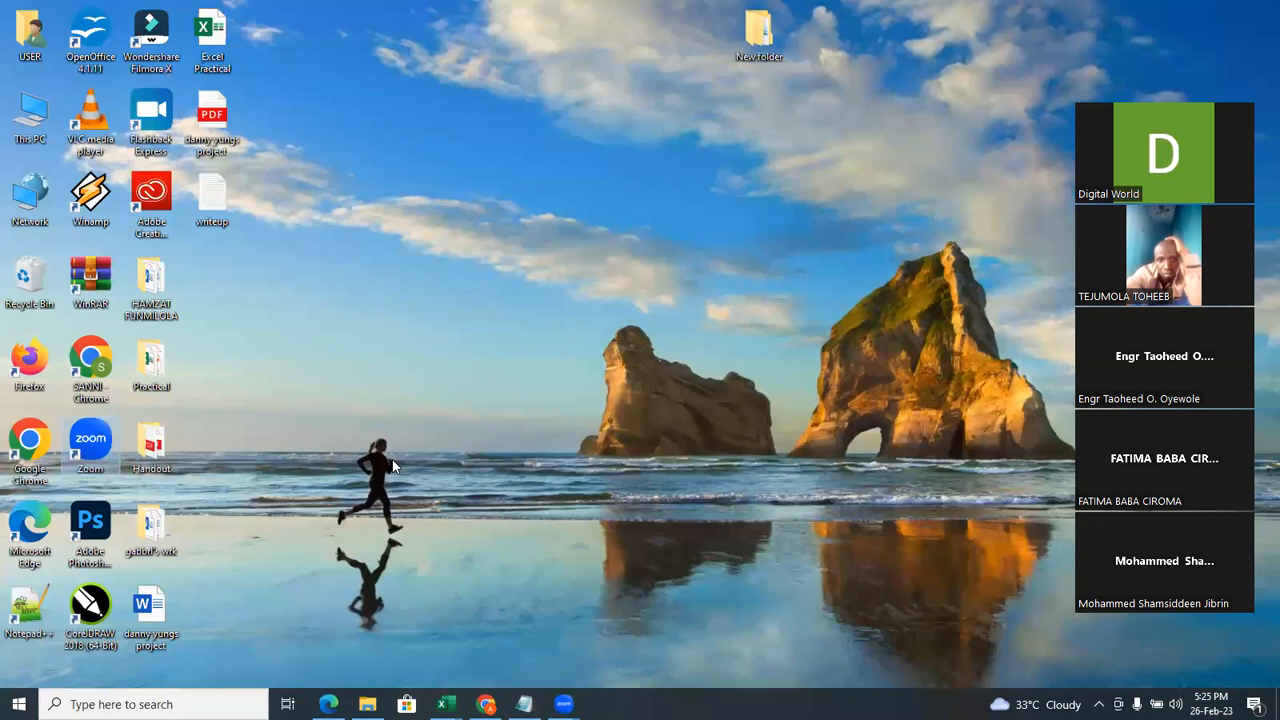
pyautogui.moveTo(441, 704)
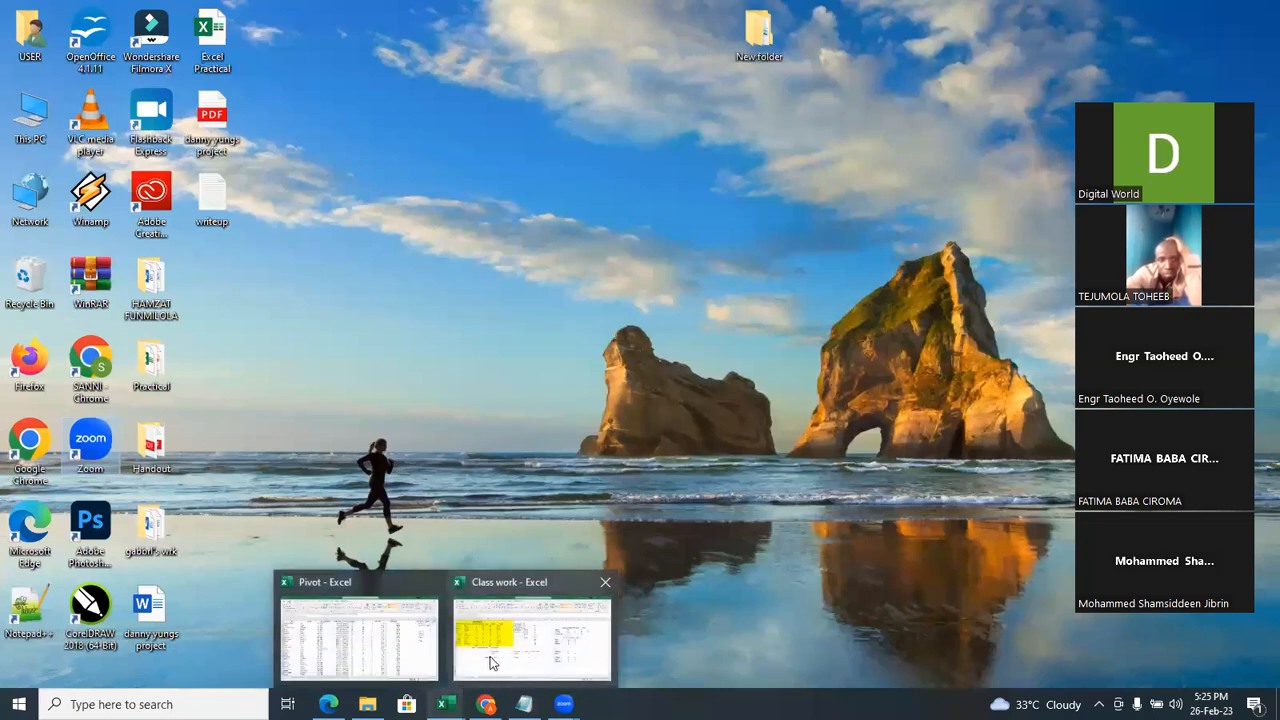
pyautogui.click(490, 655)
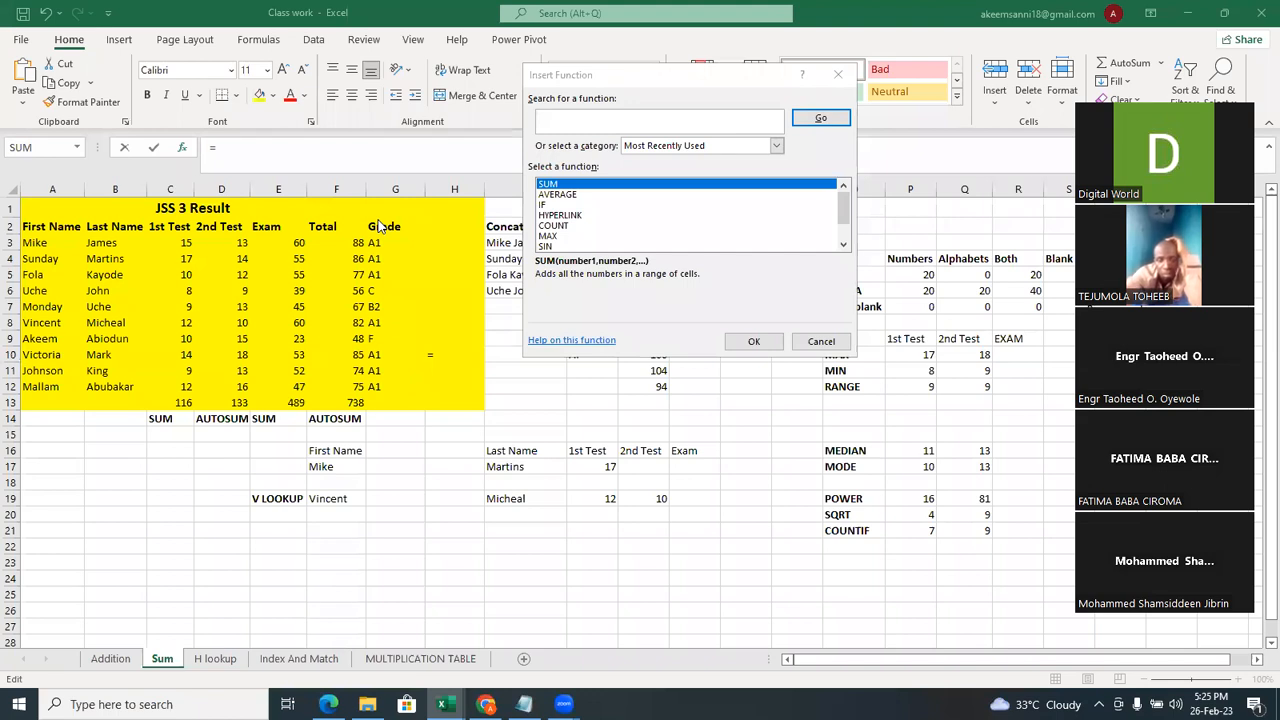
pyautogui.click(815, 155)
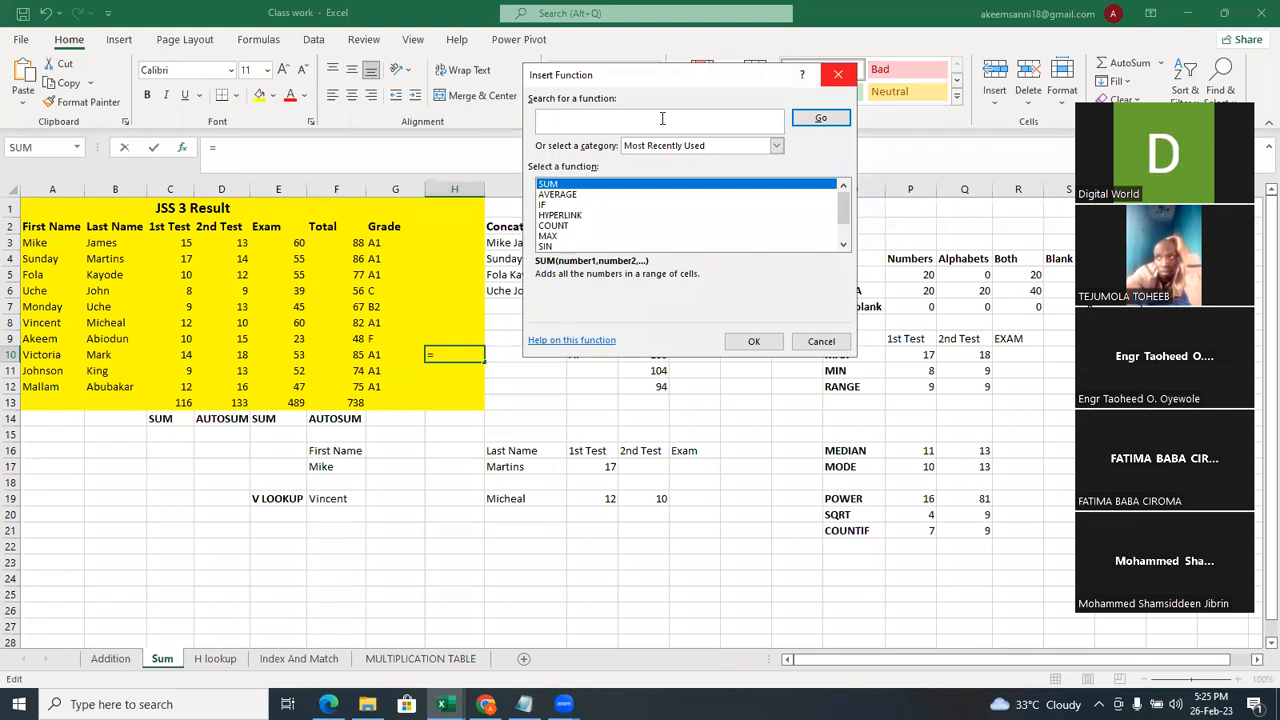
pyautogui.click(838, 74)
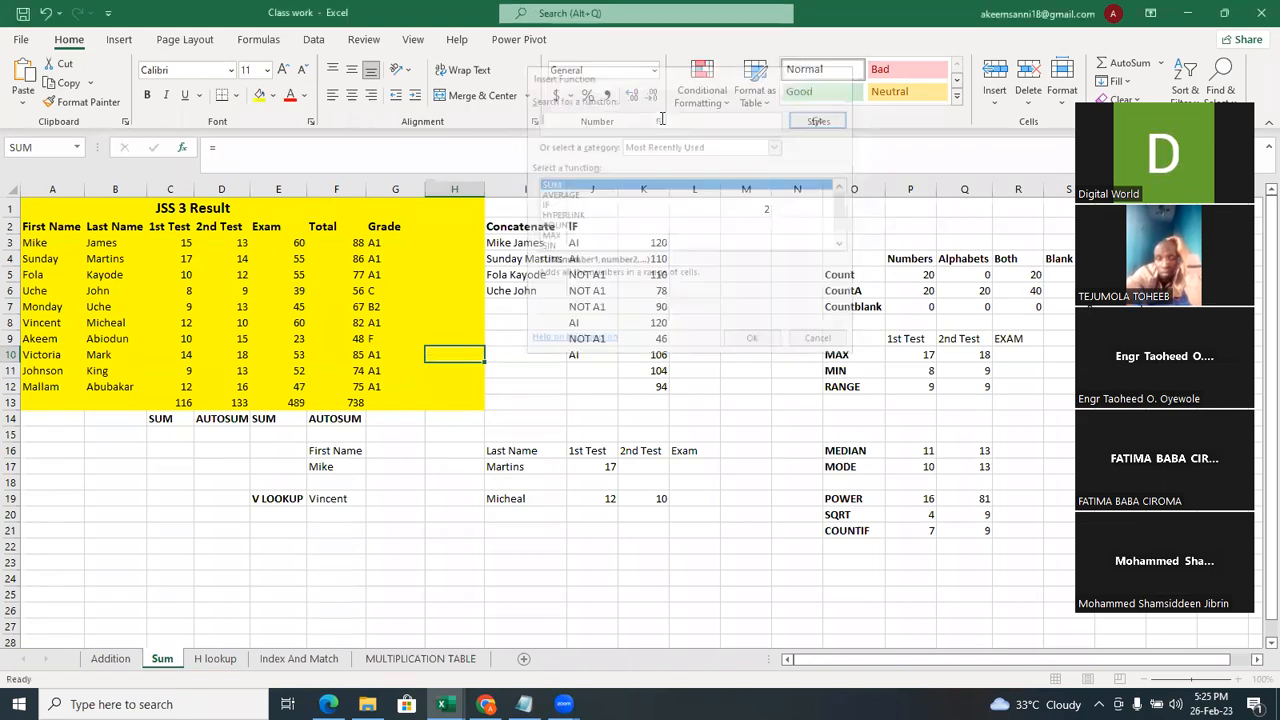
# Examine the function arguments of the nested IF formula in G3 and close them without changes.
pyautogui.click(385, 245)
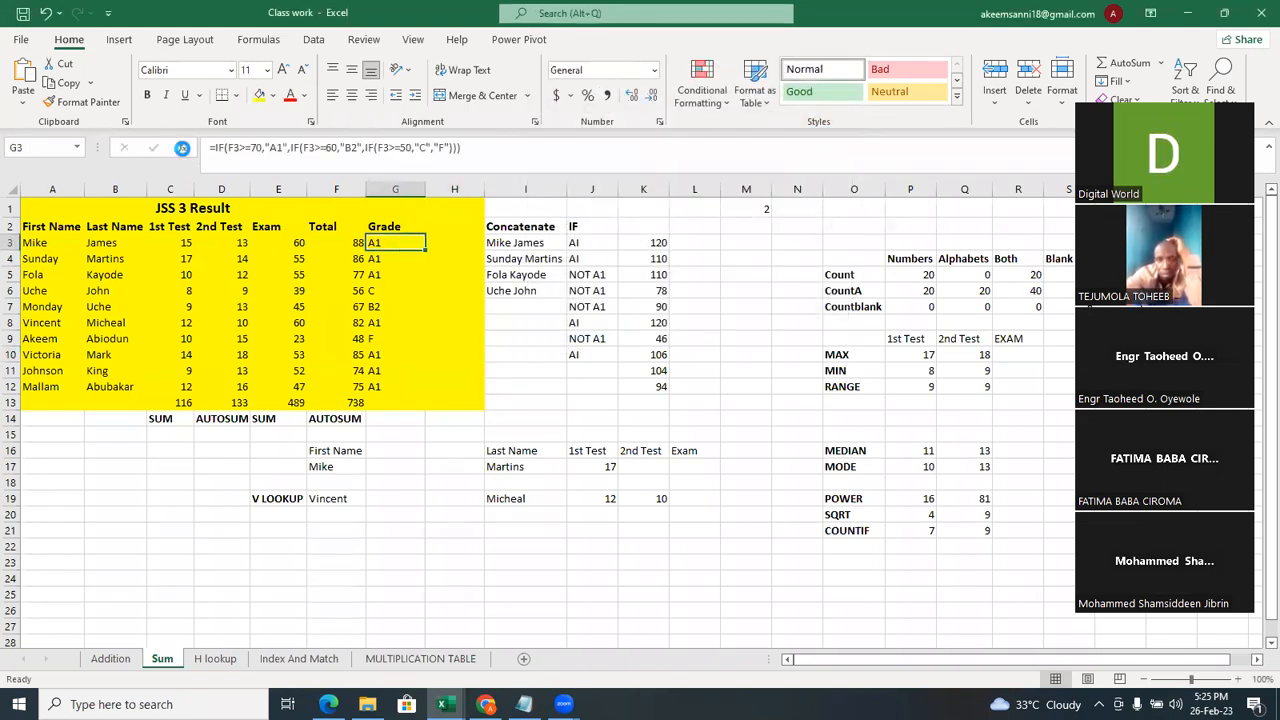
pyautogui.click(182, 147)
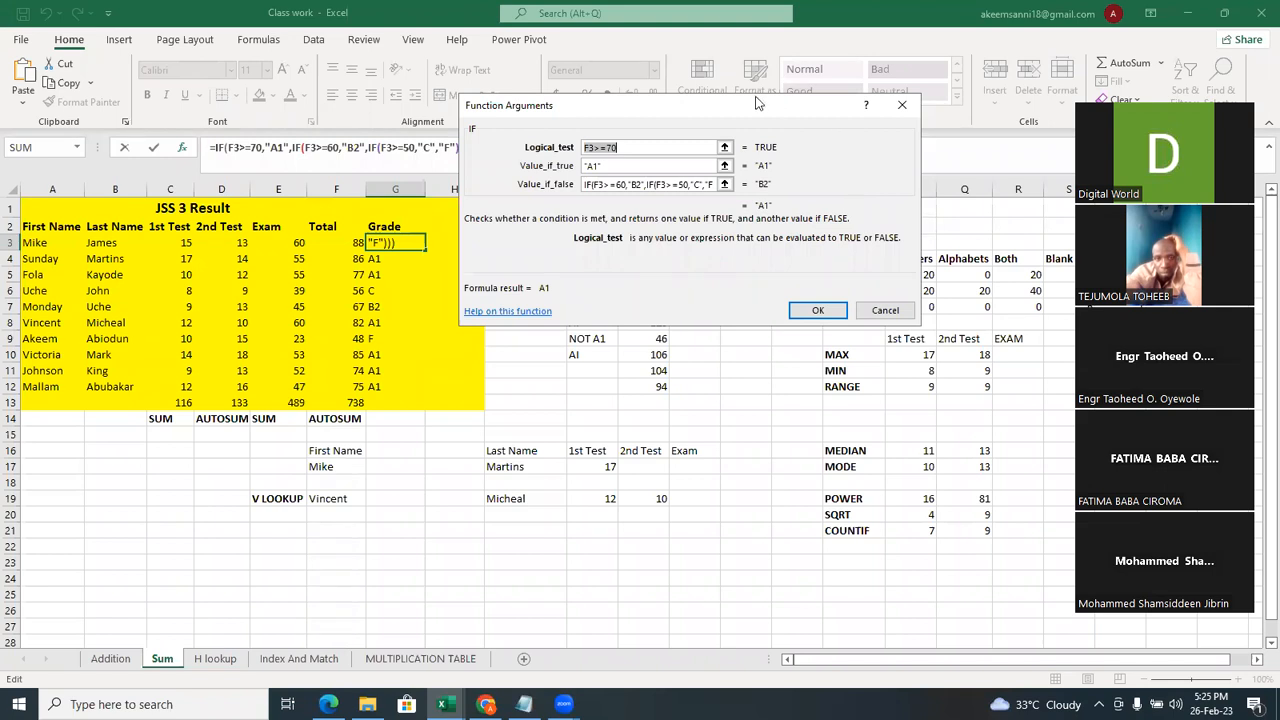
pyautogui.moveTo(757, 108); pyautogui.dragTo(605, 187)
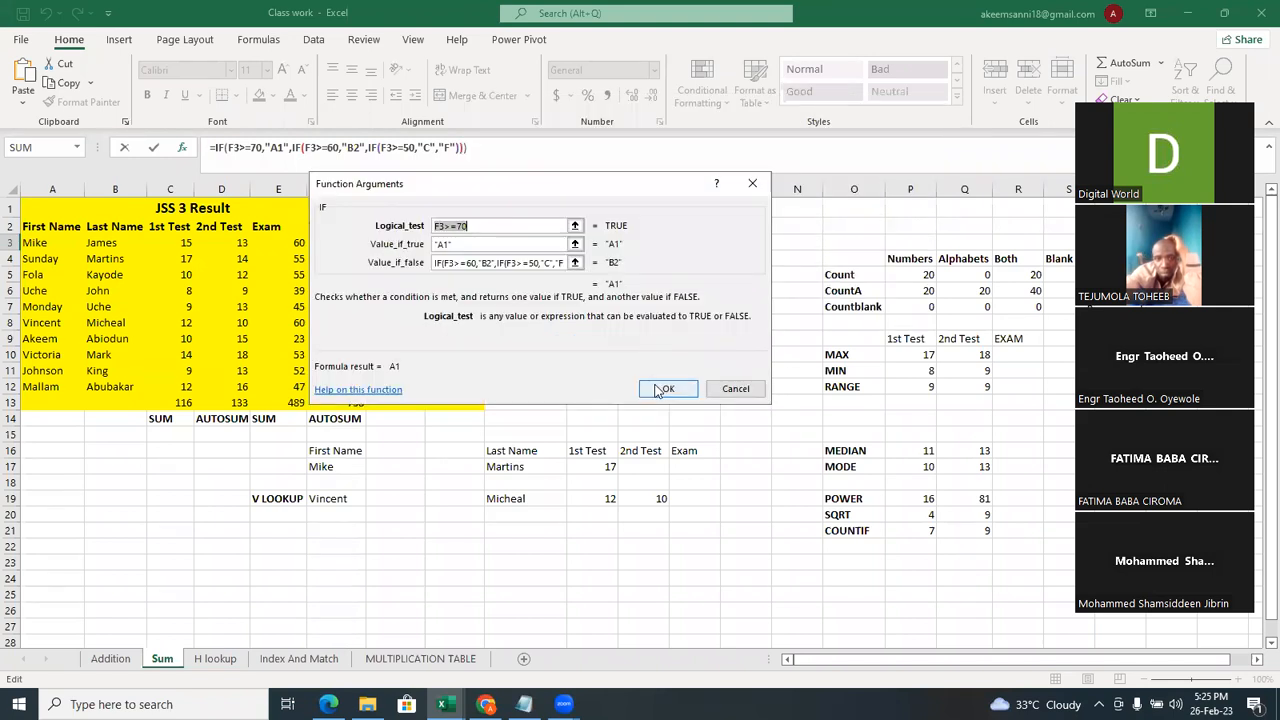
pyautogui.click(660, 388)
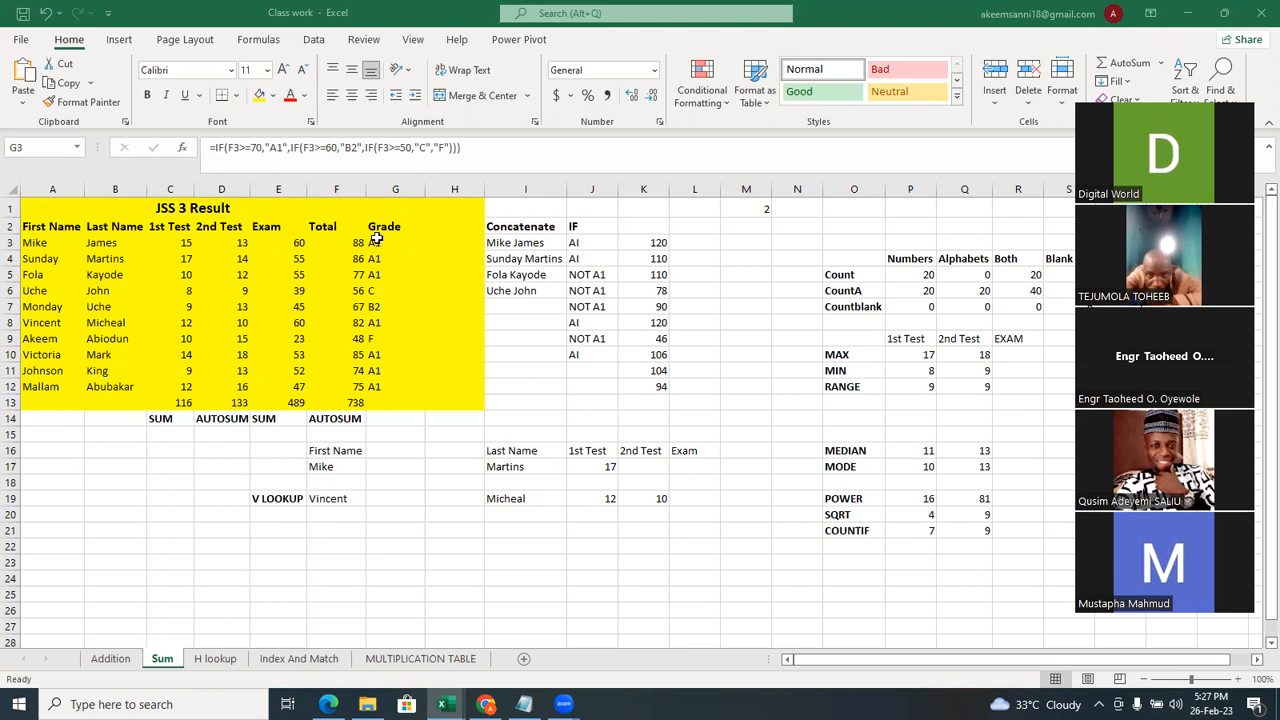
pyautogui.click(377, 244)
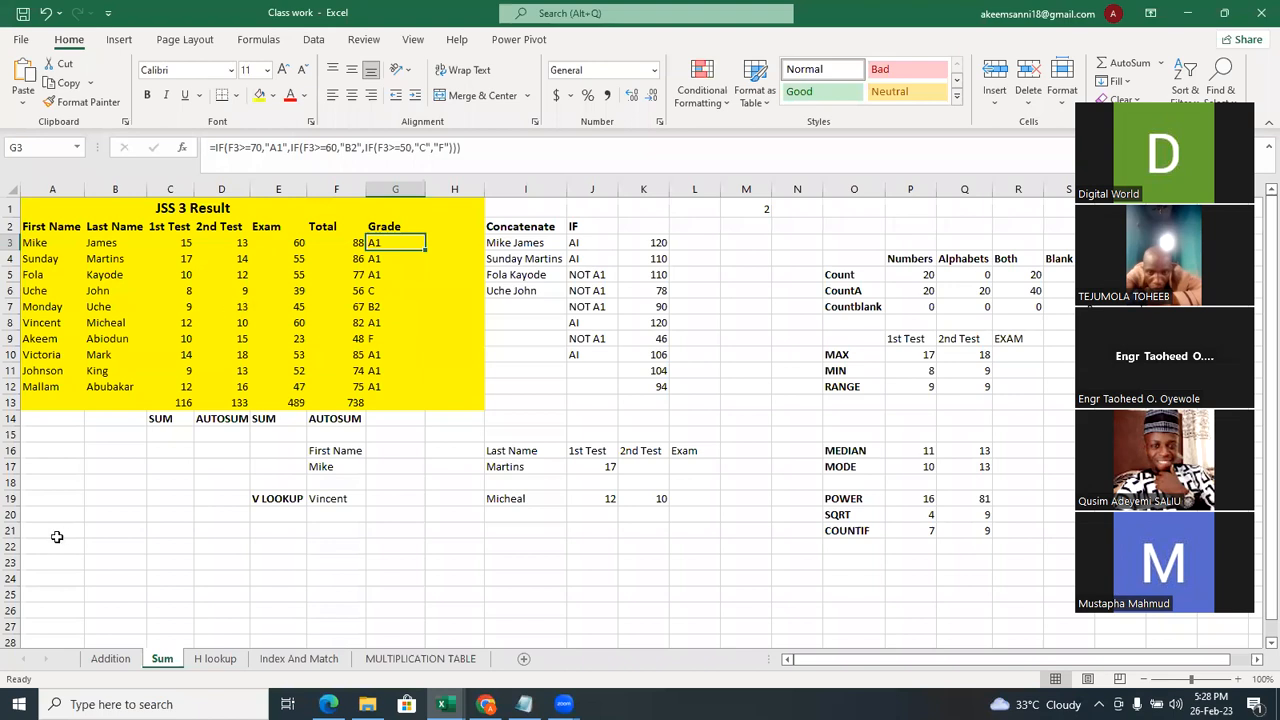
# Switch to the Pivot workbook and open the multiplication table on Sheet2.
pyautogui.moveTo(441, 704)
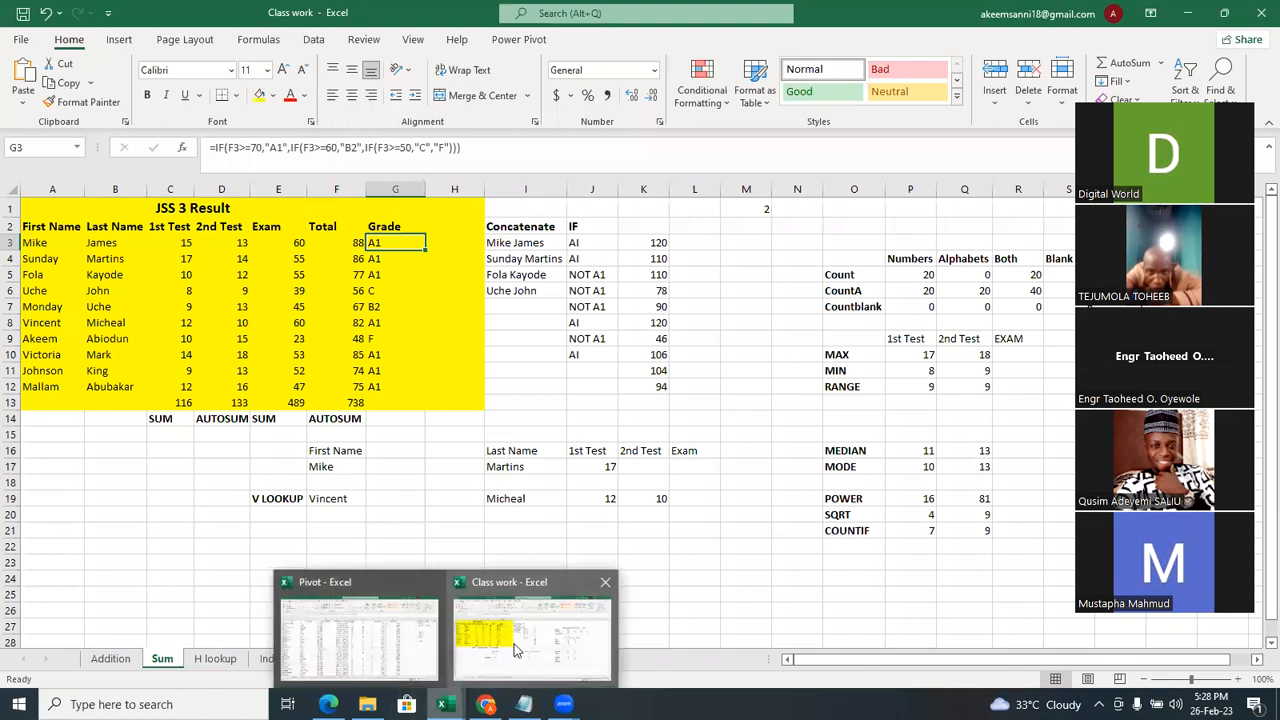
pyautogui.click(427, 628)
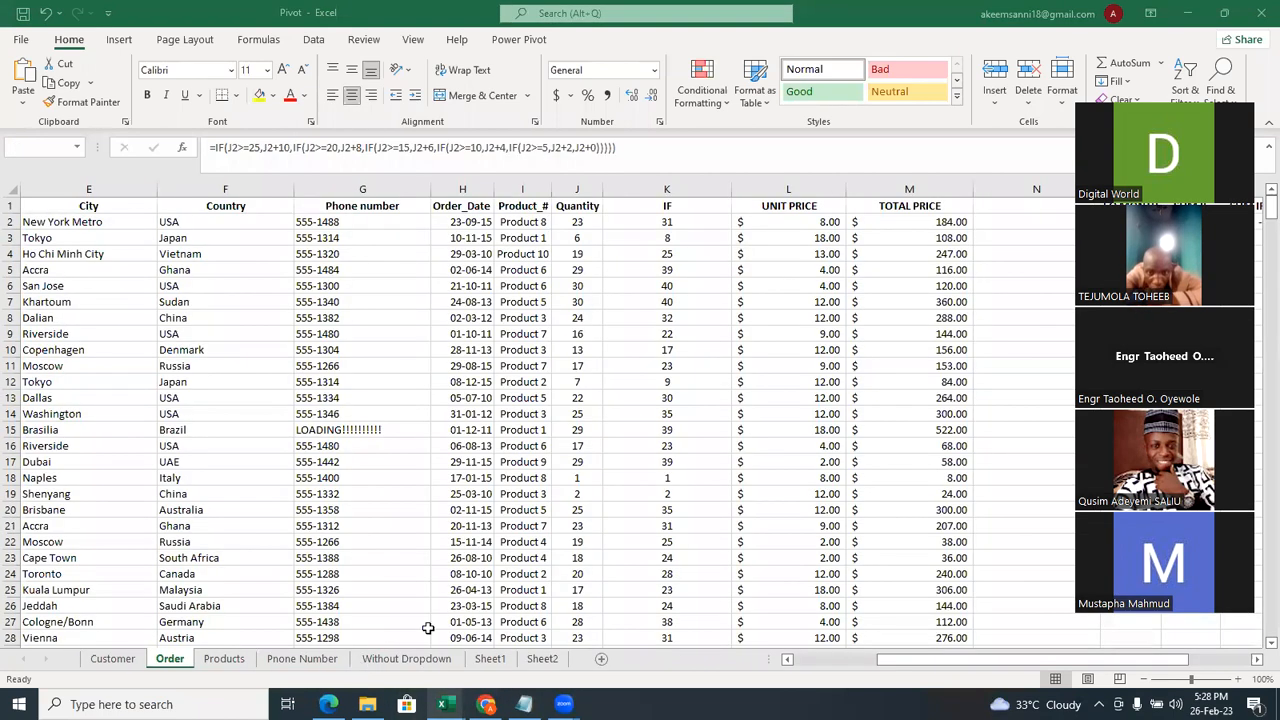
pyautogui.click(548, 664)
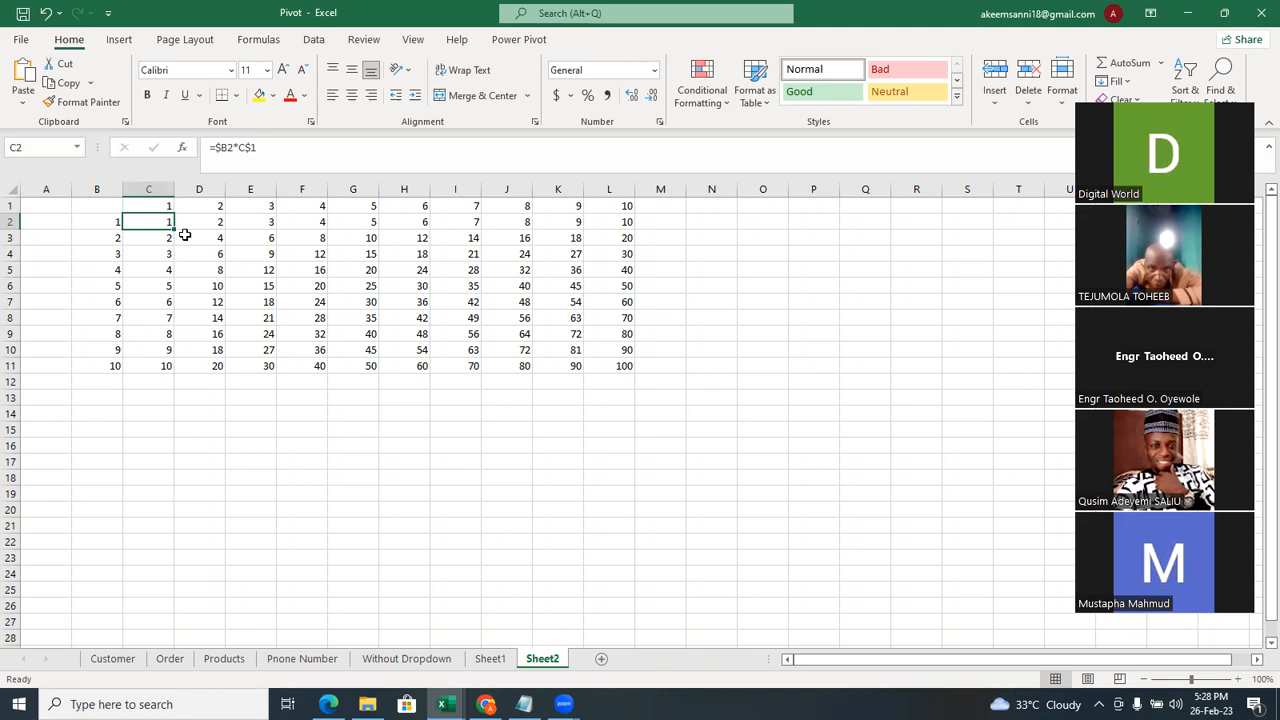
pyautogui.click(521, 152)
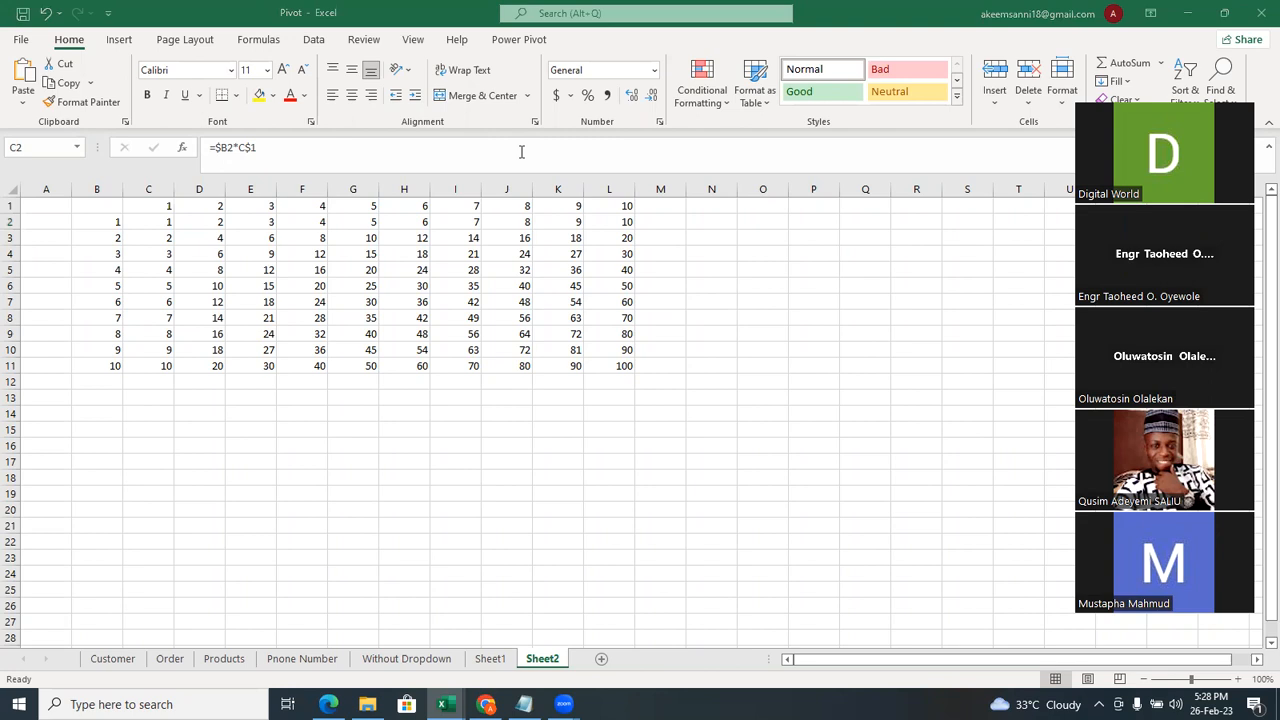
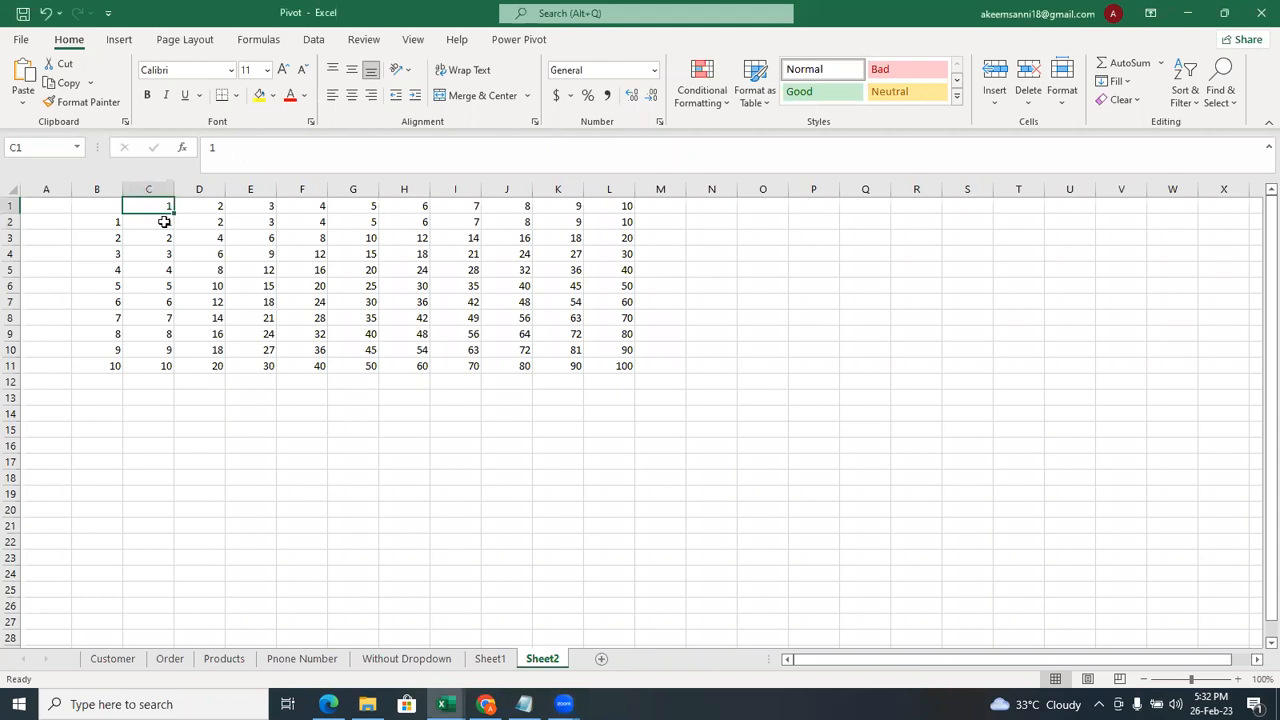
# Examine the mixed references $B2 and C$1 in the multiplication formula of cell C2.
pyautogui.click(218, 147)
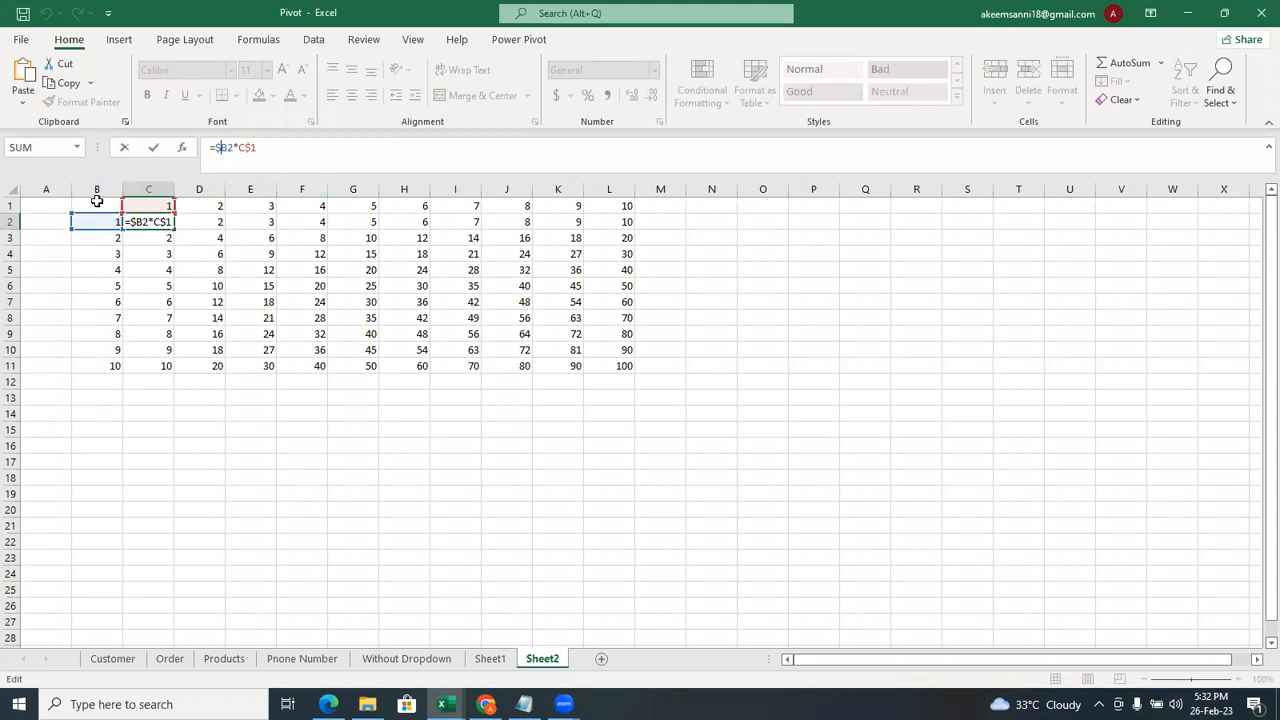
pyautogui.click(223, 147)
pyautogui.moveTo(227, 147); pyautogui.dragTo(214, 147)
pyautogui.click(250, 147)
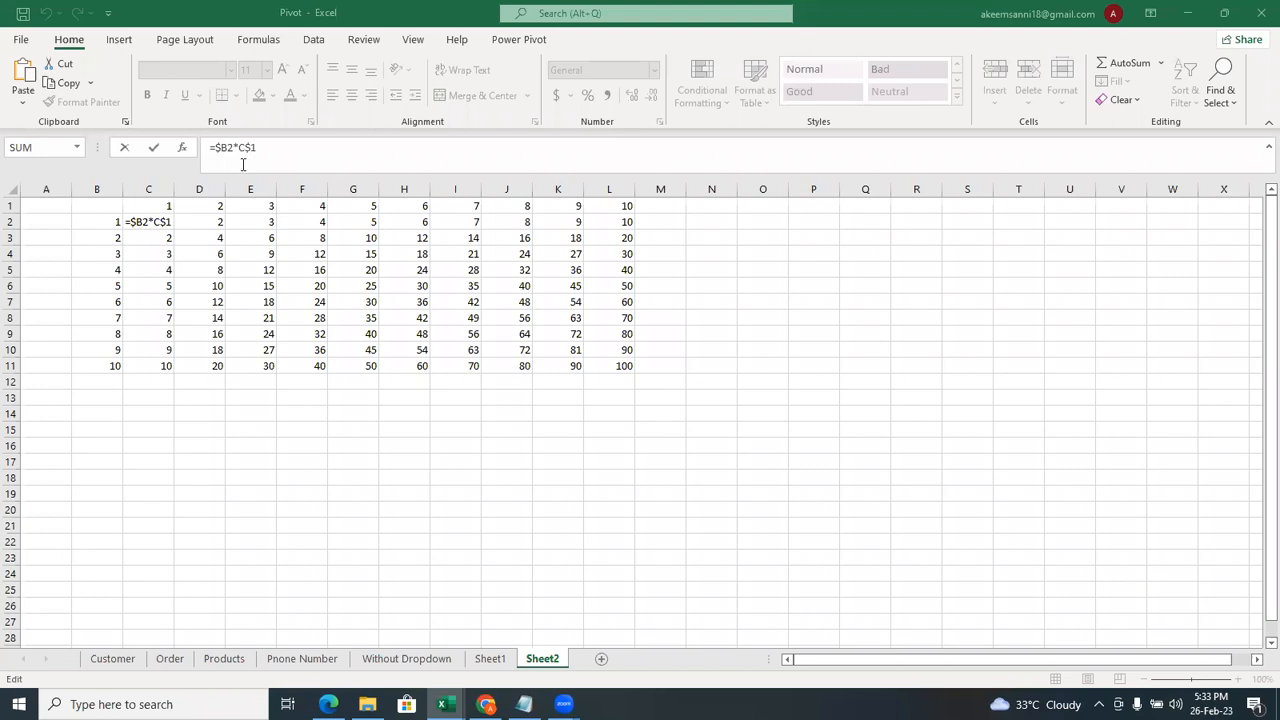
# View the nested IF column on the Order sheet and return to Sheet2.
pyautogui.click(177, 667)
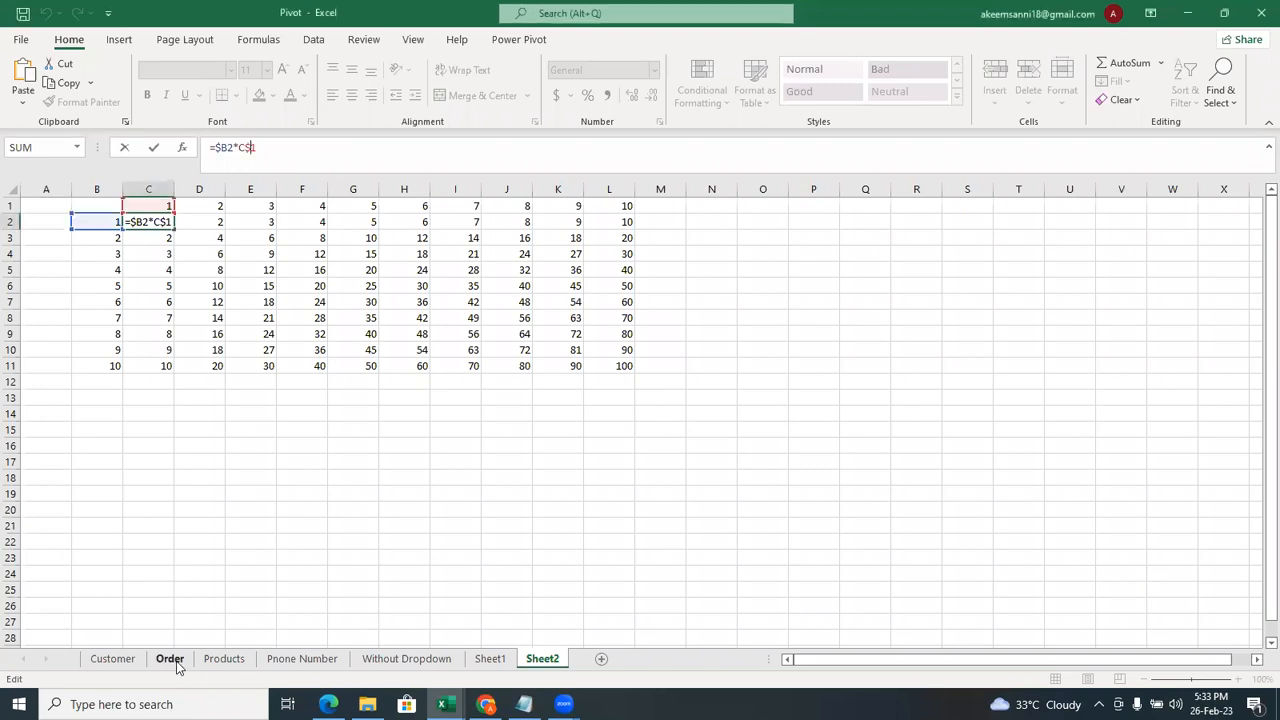
pyautogui.click(170, 659)
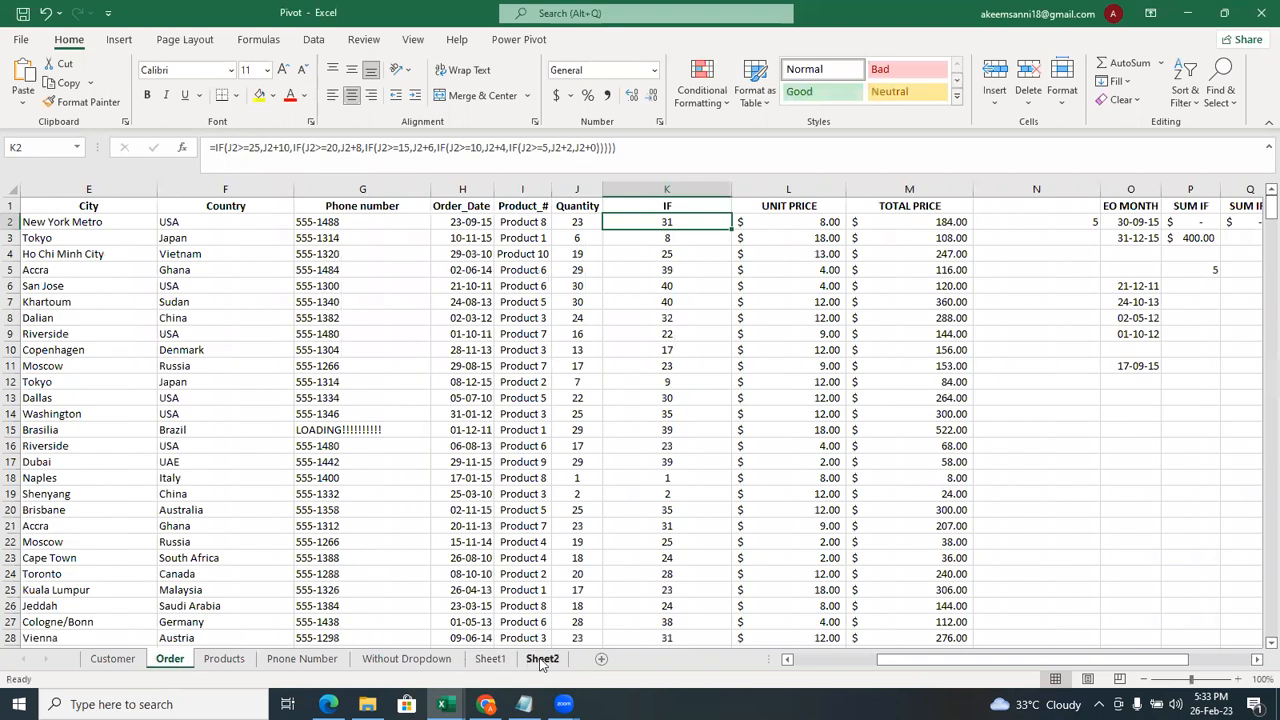
pyautogui.click(541, 659)
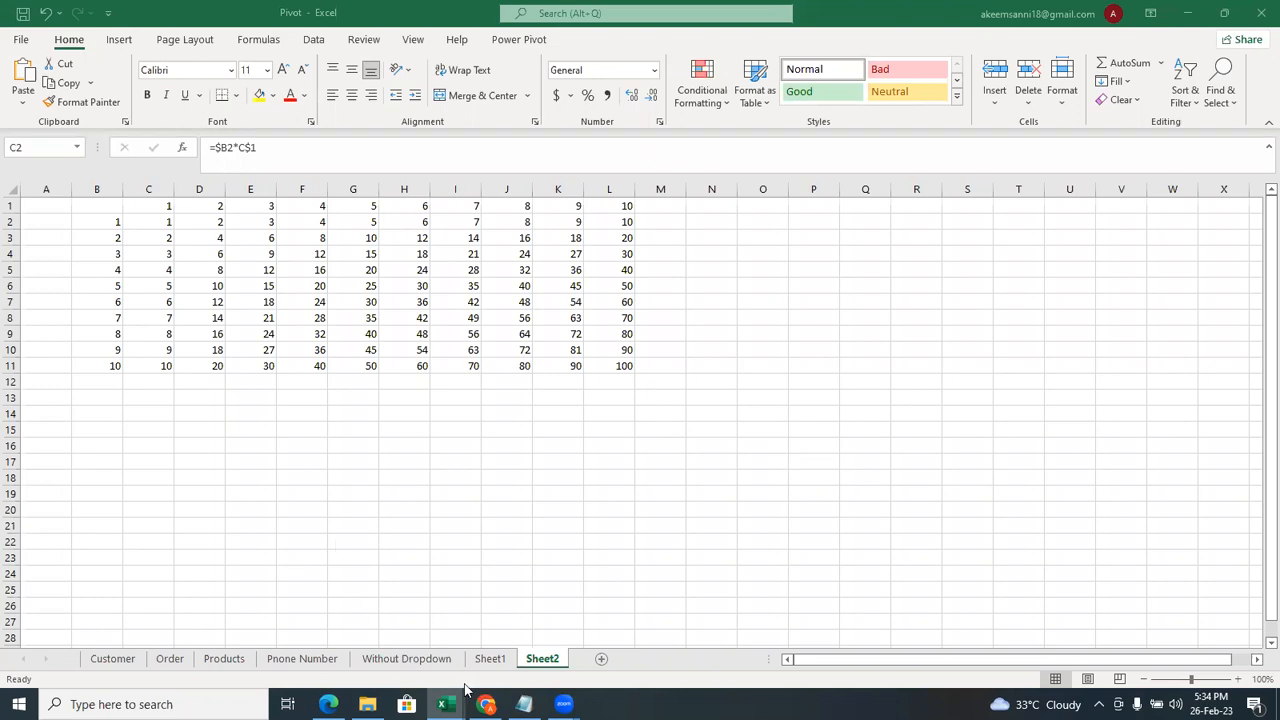
pyautogui.moveTo(446, 704)
pyautogui.click(405, 673)
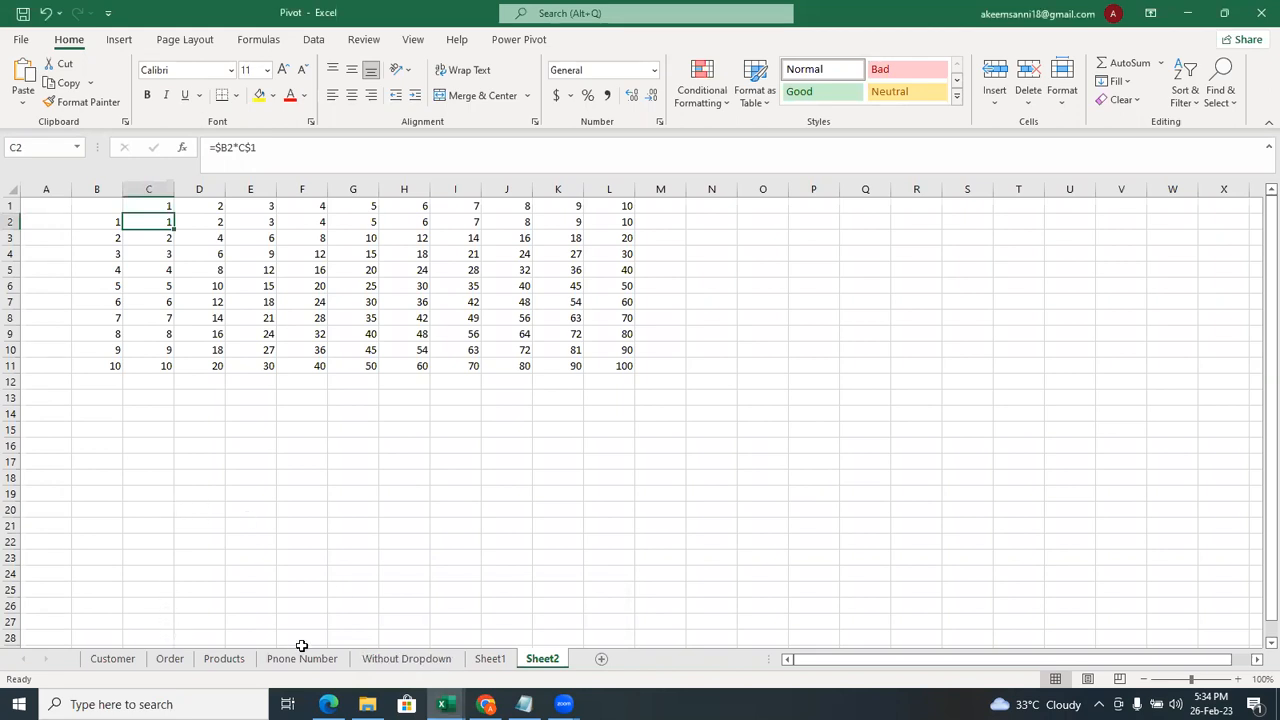
pyautogui.moveTo(446, 704)
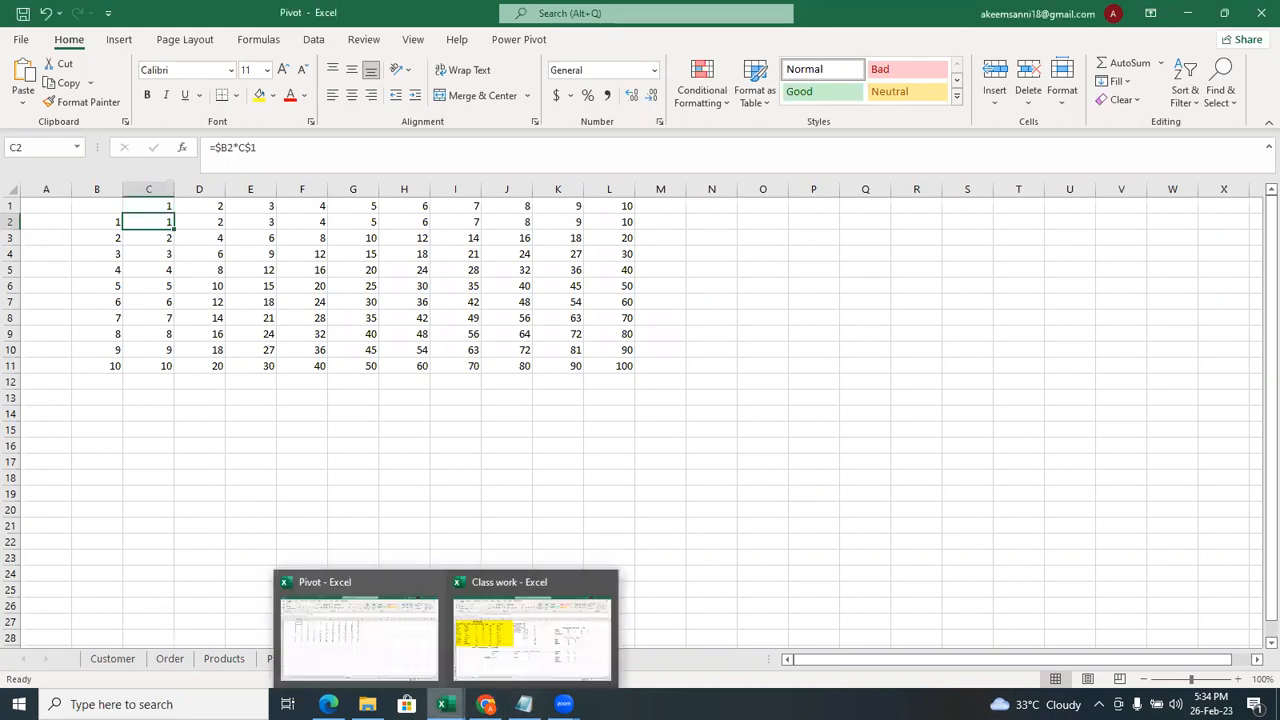
# Switch to the Class work workbook and examine the nested IF formula in G3 and its function arguments without changing them.
pyautogui.click(498, 672)
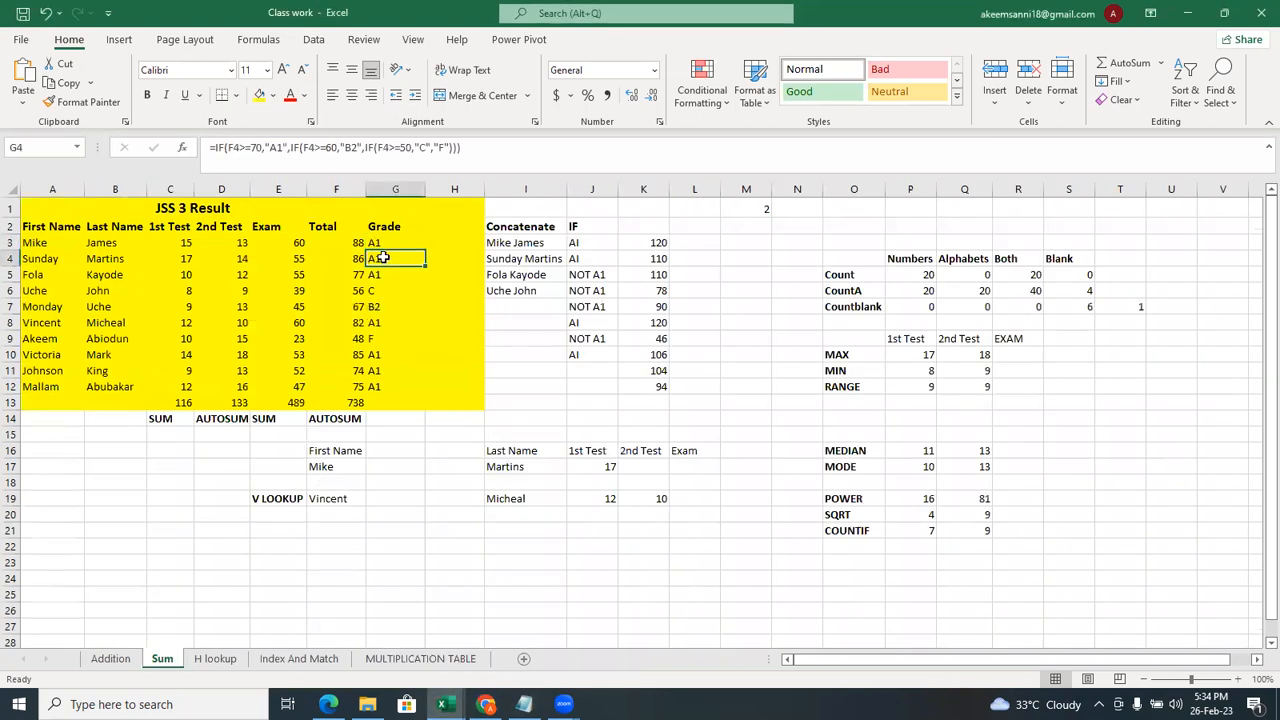
pyautogui.click(388, 226)
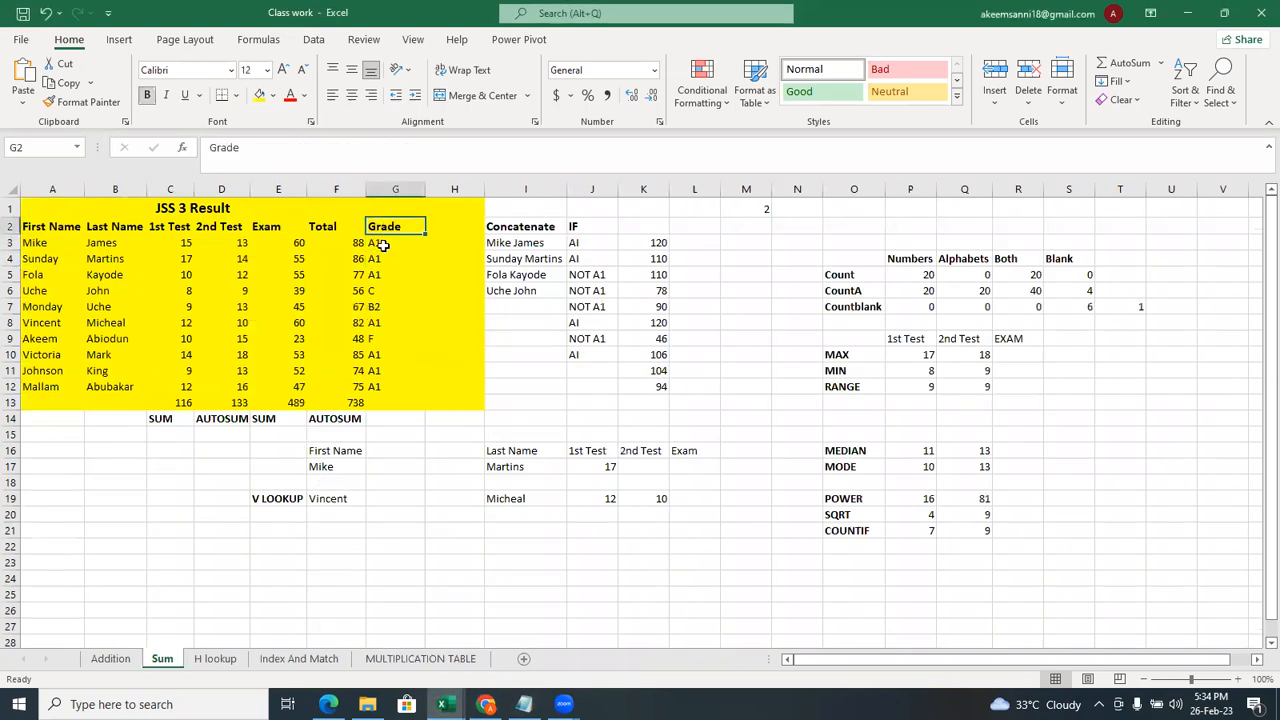
pyautogui.click(385, 249)
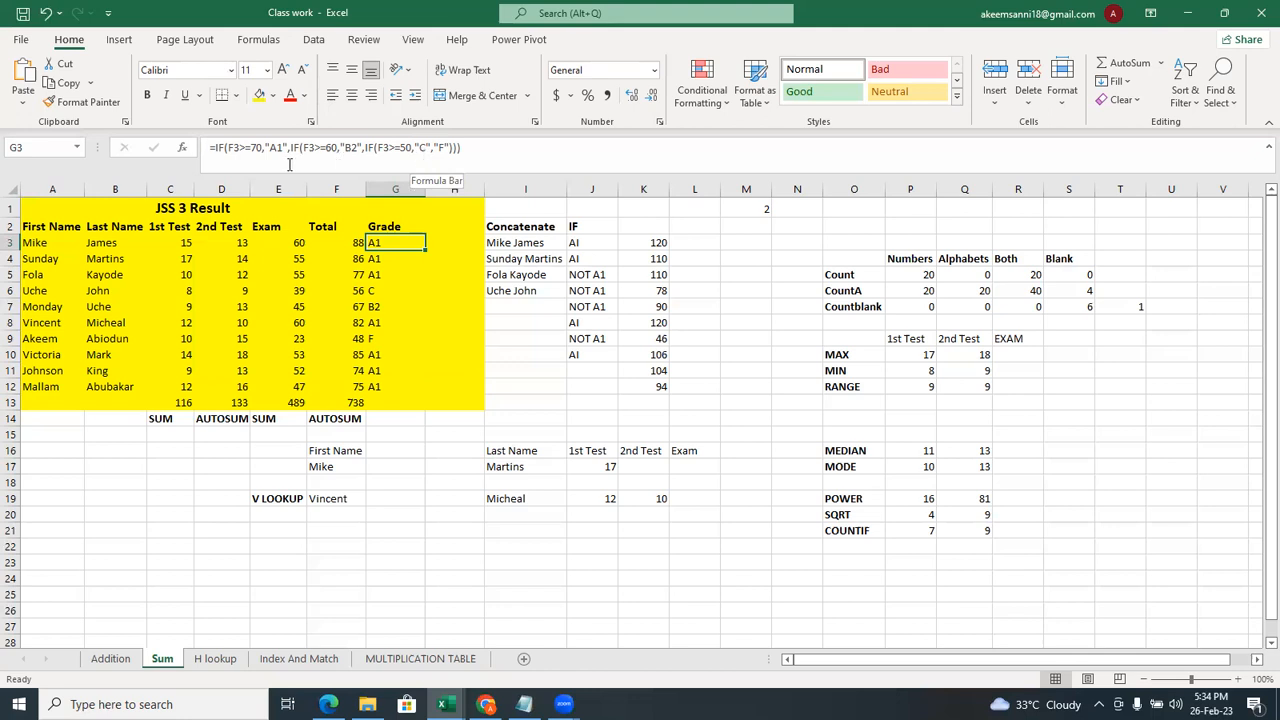
pyautogui.click(183, 150)
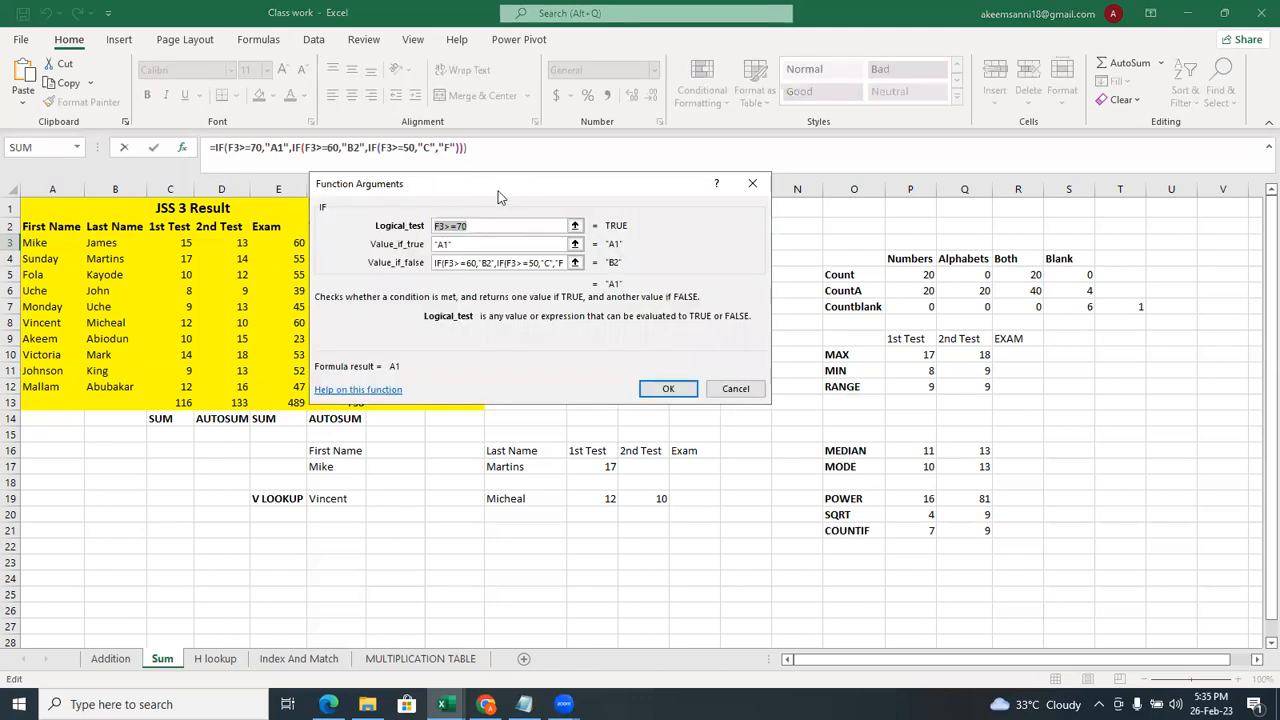
pyautogui.click(752, 187)
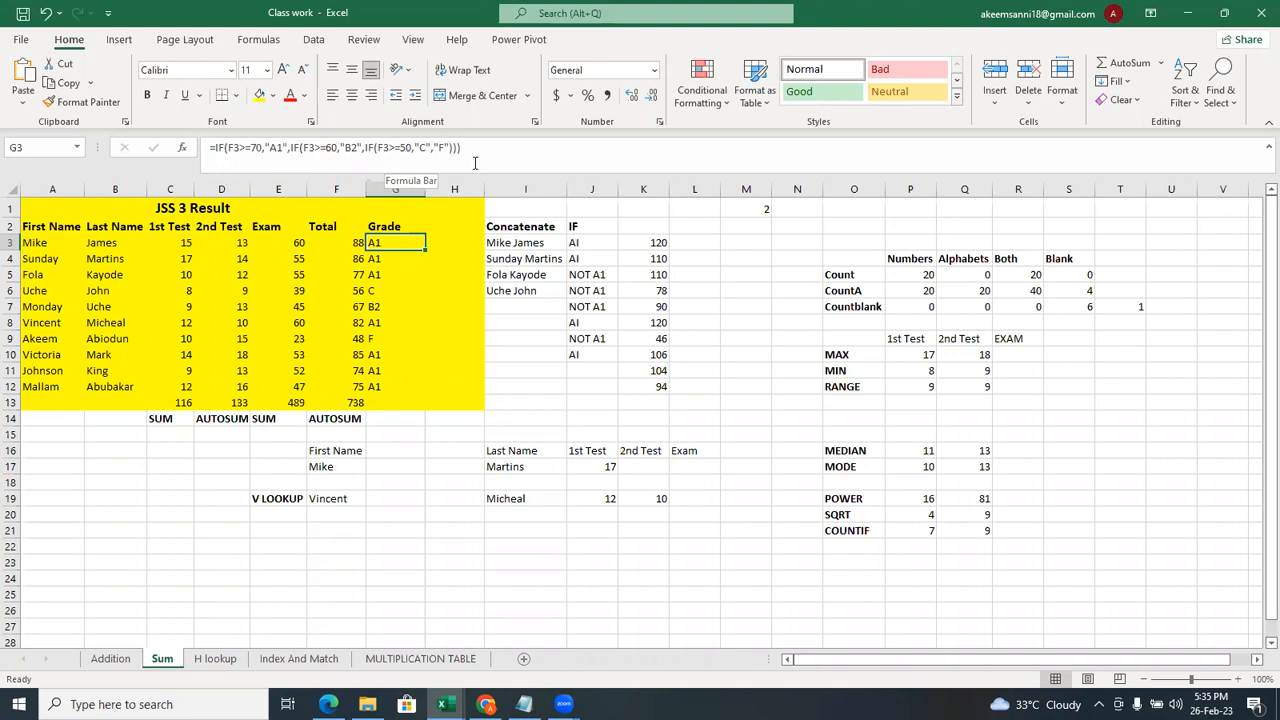
pyautogui.press('Down')
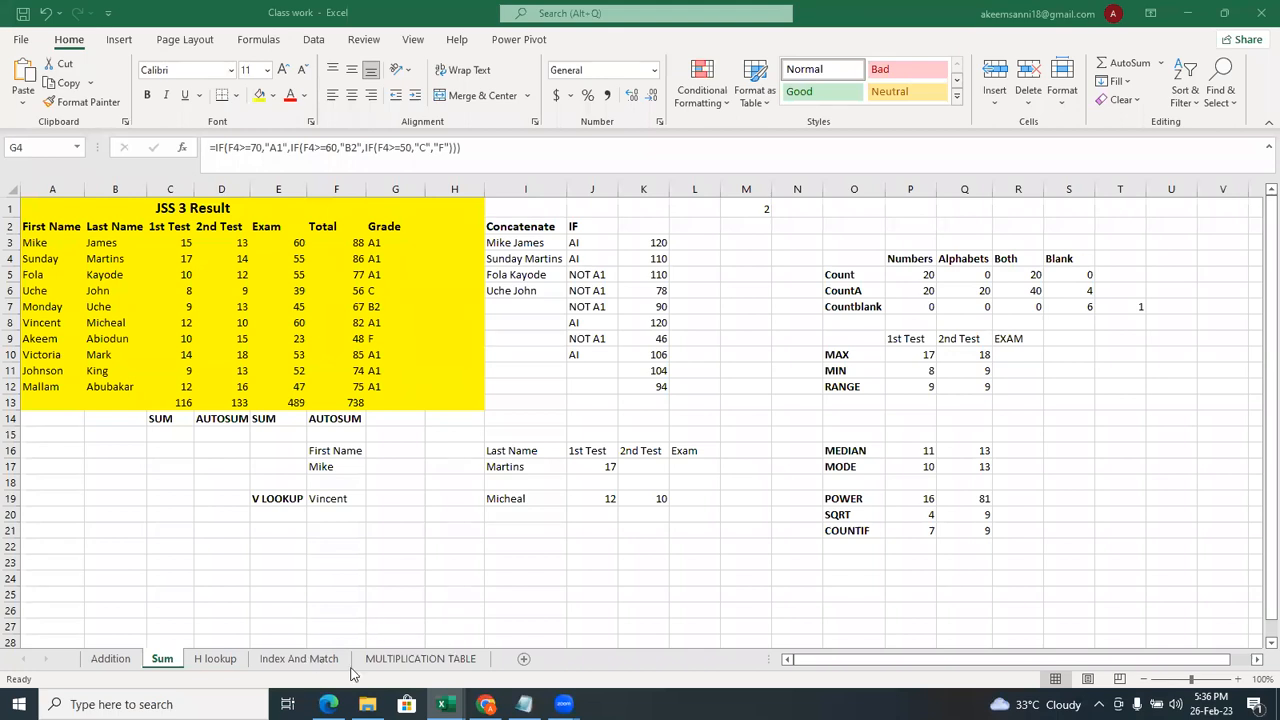
# Switch back to the Pivot workbook and view the mixed-reference formula in cell D6 of the multiplication table.
pyautogui.moveTo(445, 702)
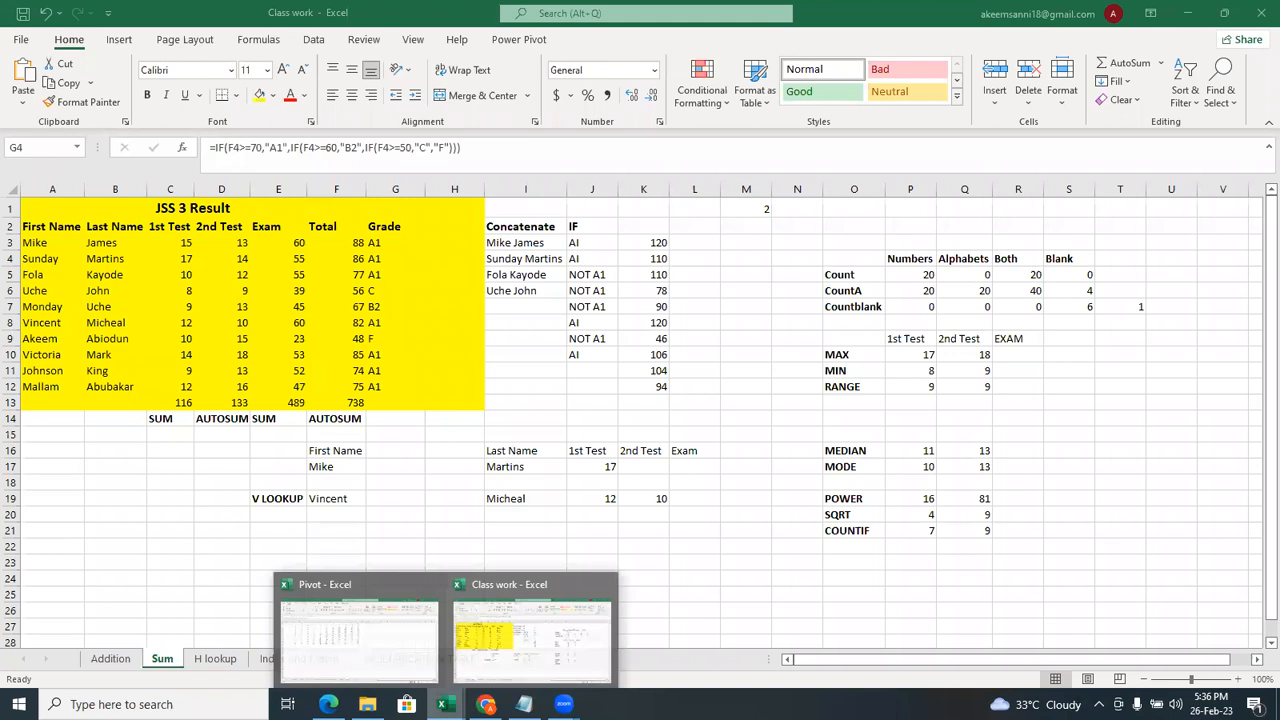
pyautogui.click(420, 638)
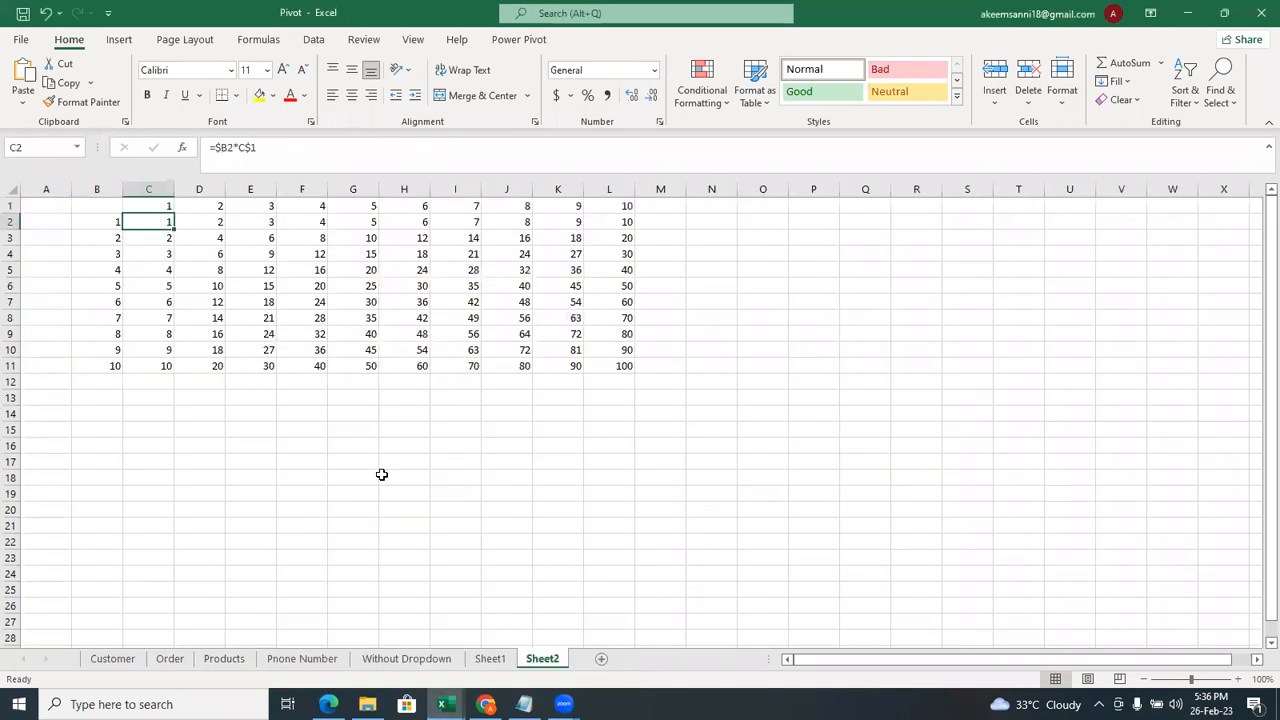
pyautogui.click(182, 286)
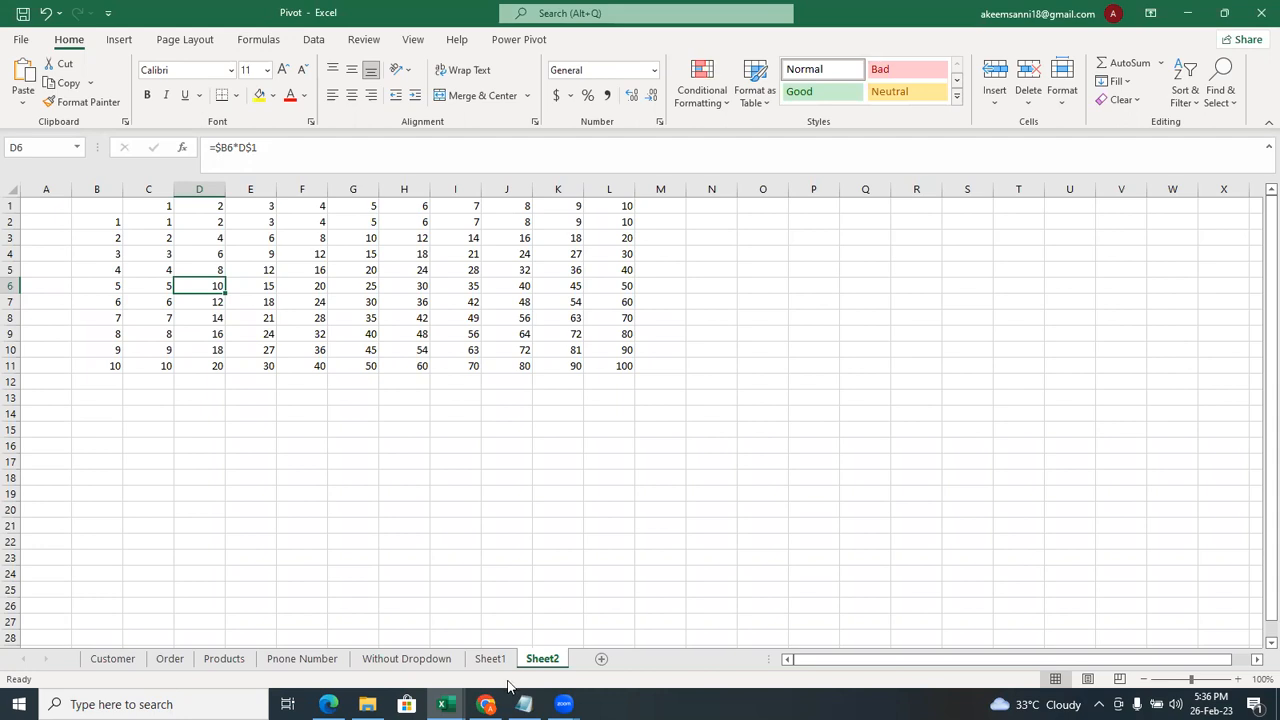
pyautogui.click(721, 463)
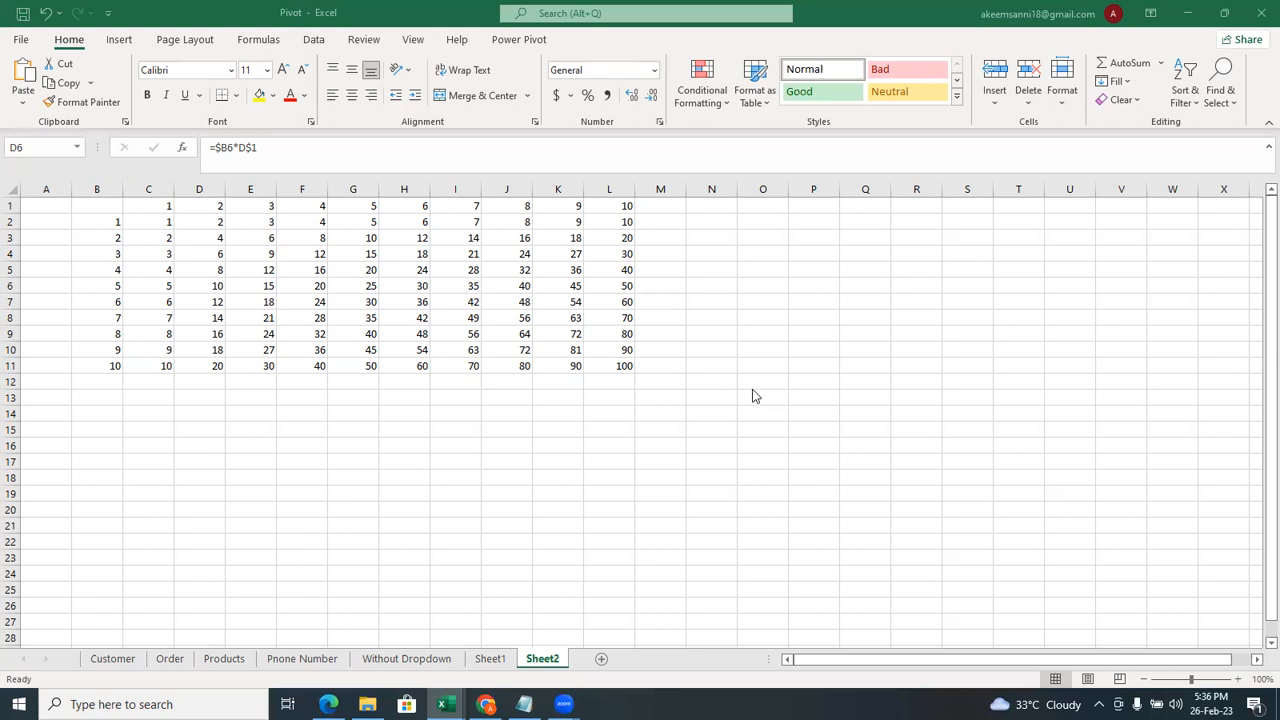
# Switch to Chrome and open the Advance Excel Class group chat in WhatsApp Web.
pyautogui.moveTo(486, 704)
pyautogui.click(490, 669)
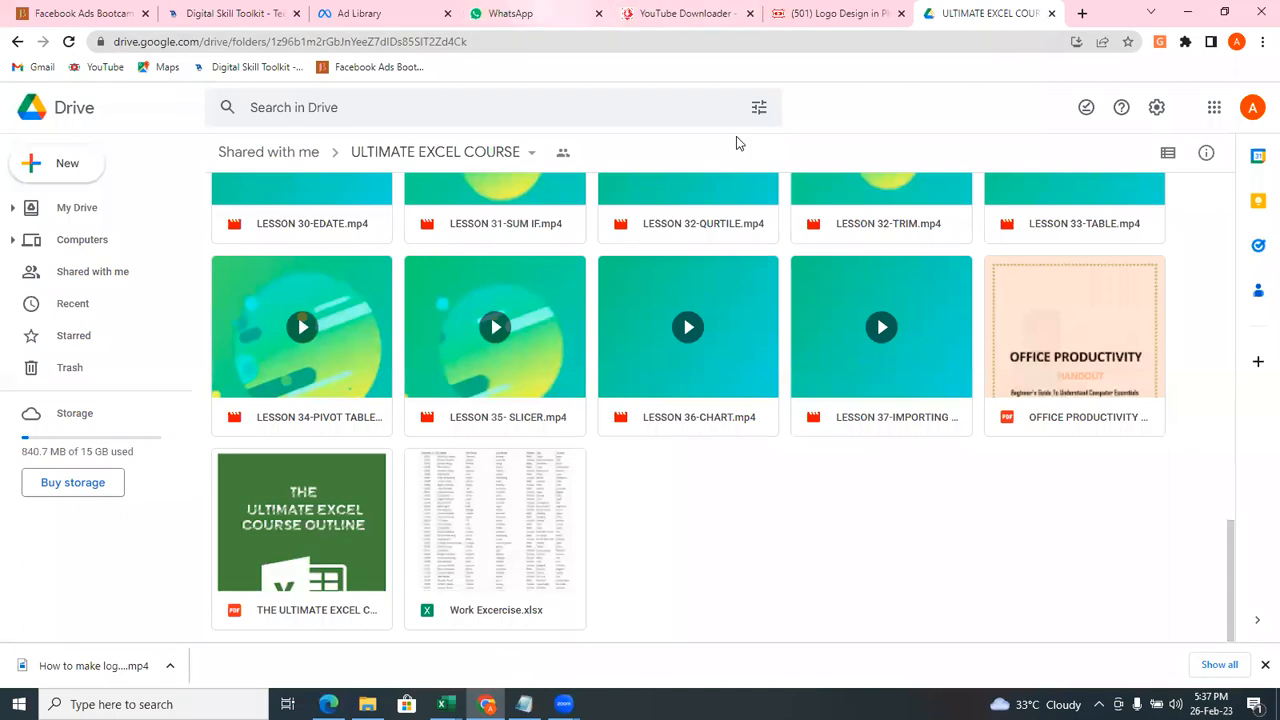
pyautogui.click(548, 14)
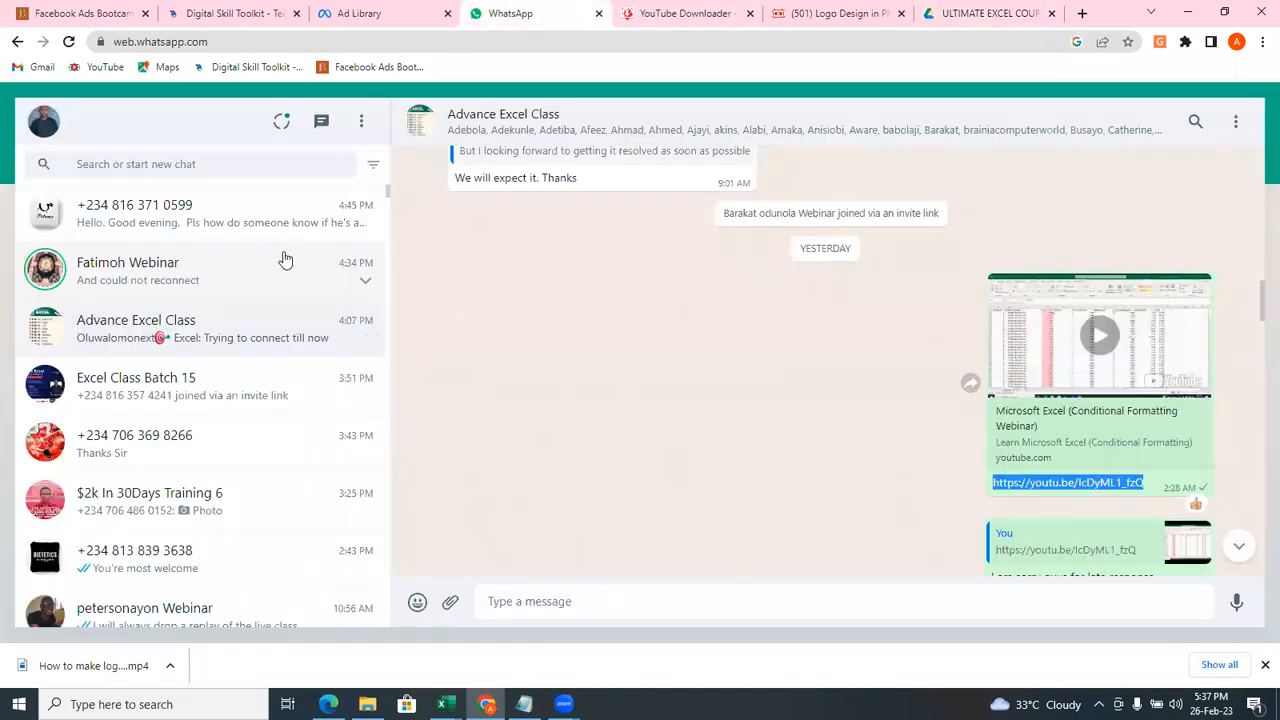
pyautogui.click(270, 326)
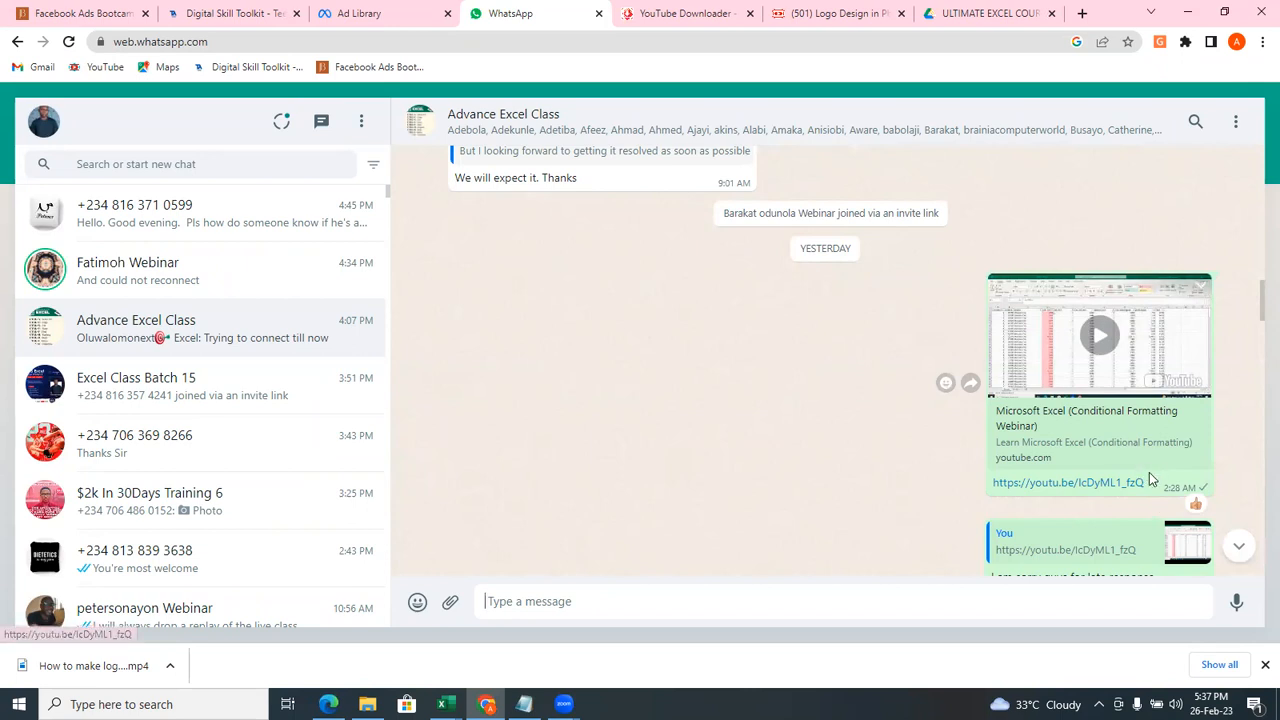
# Copy the YouTube link of the Microsoft Excel (Conditional Formatting Webinar) video from the group chat.
pyautogui.moveTo(1147, 480); pyautogui.dragTo(990, 492)
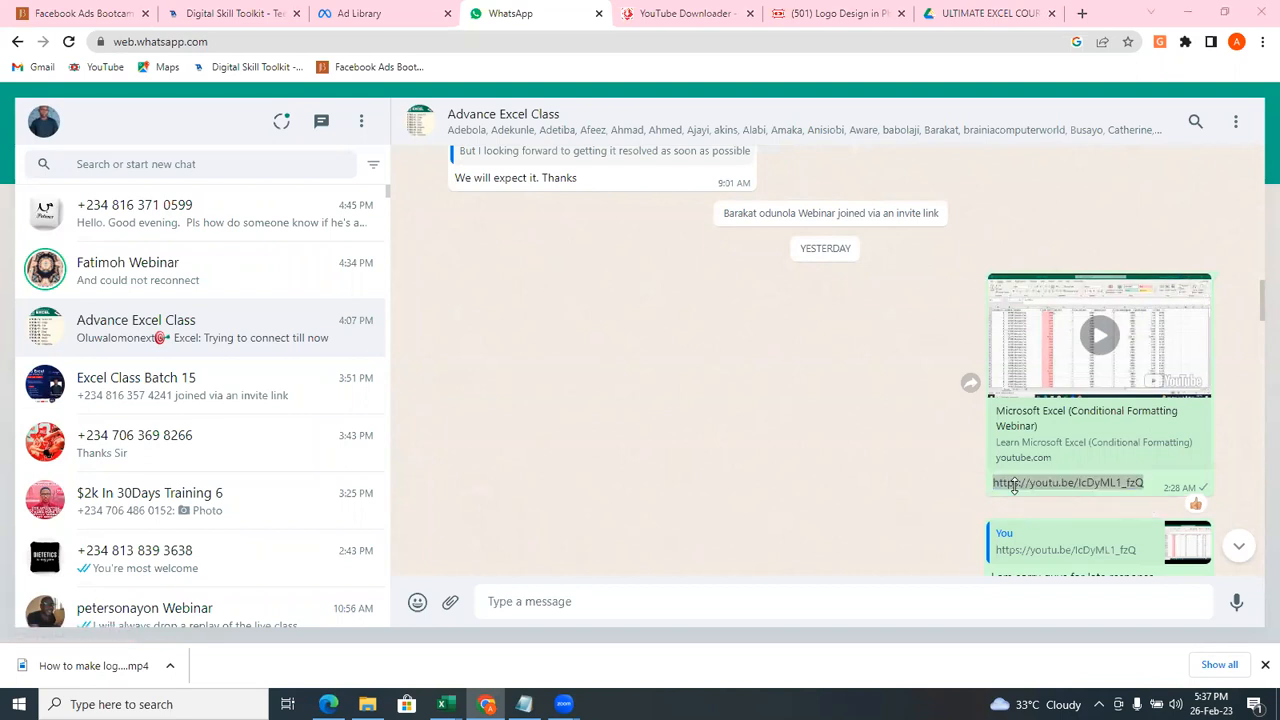
pyautogui.click(1149, 495)
pyautogui.moveTo(1150, 493); pyautogui.dragTo(996, 498)
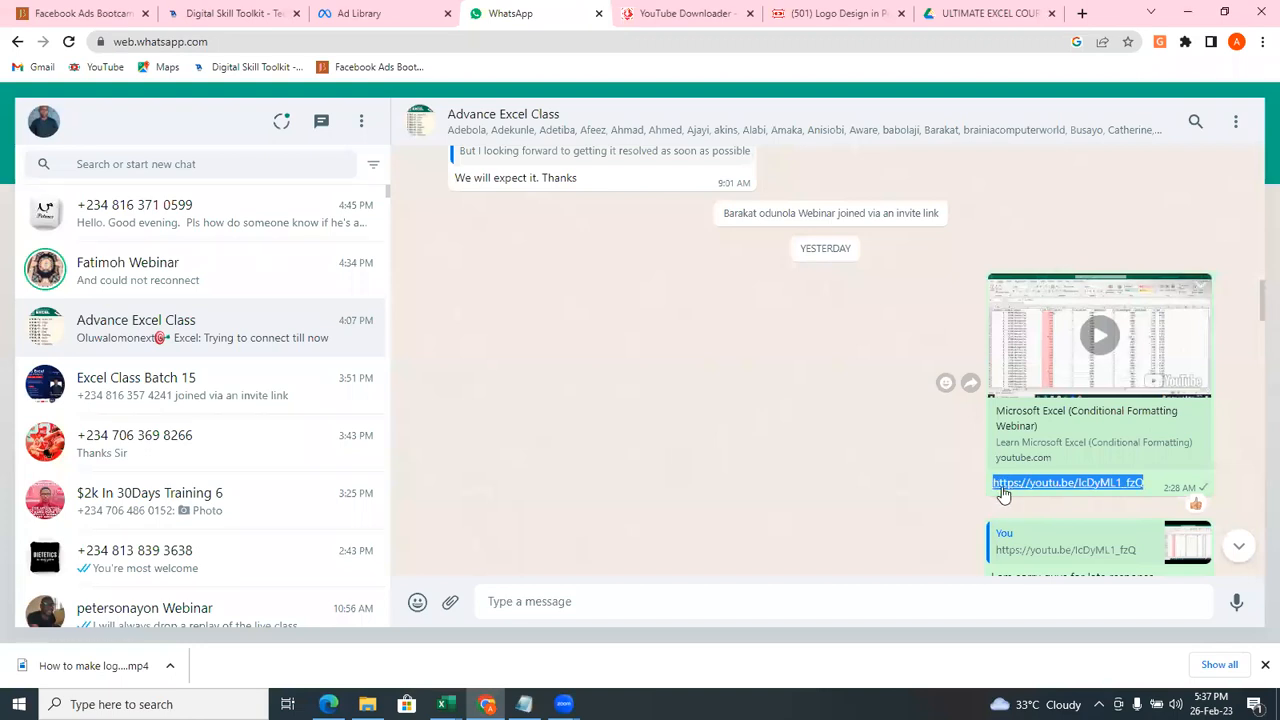
pyautogui.rightClick(1000, 490)
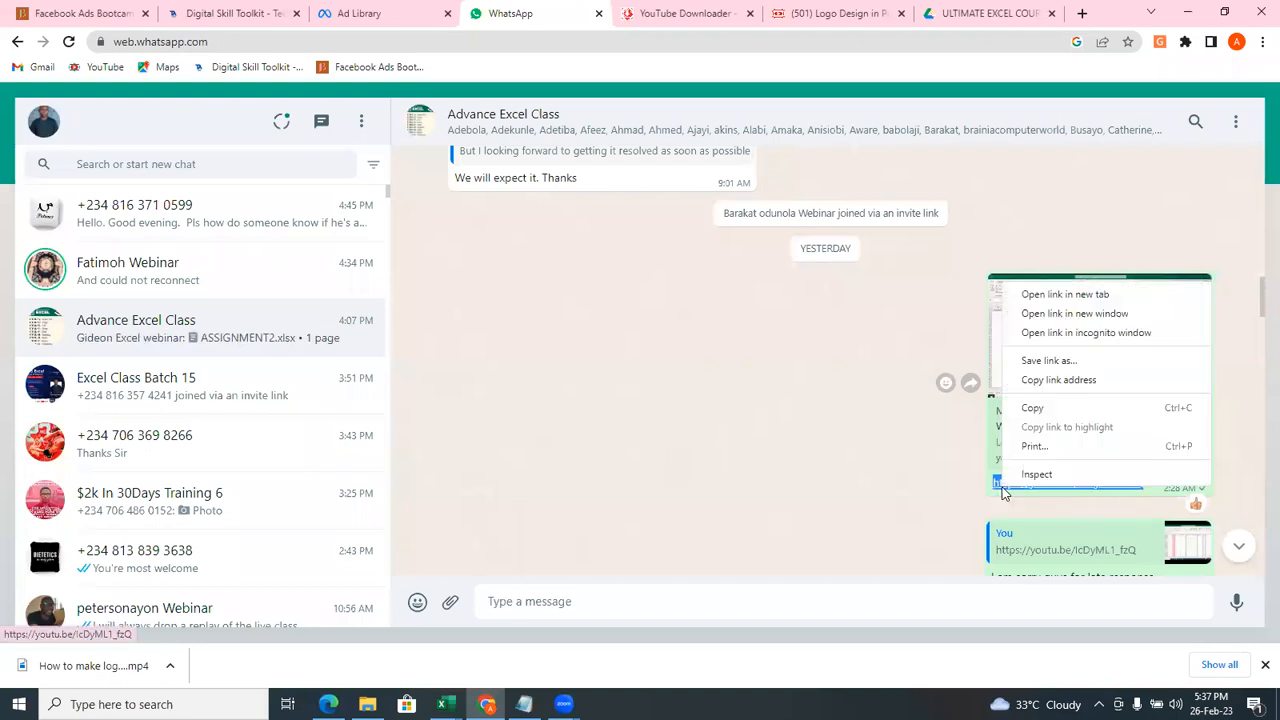
pyautogui.click(1021, 417)
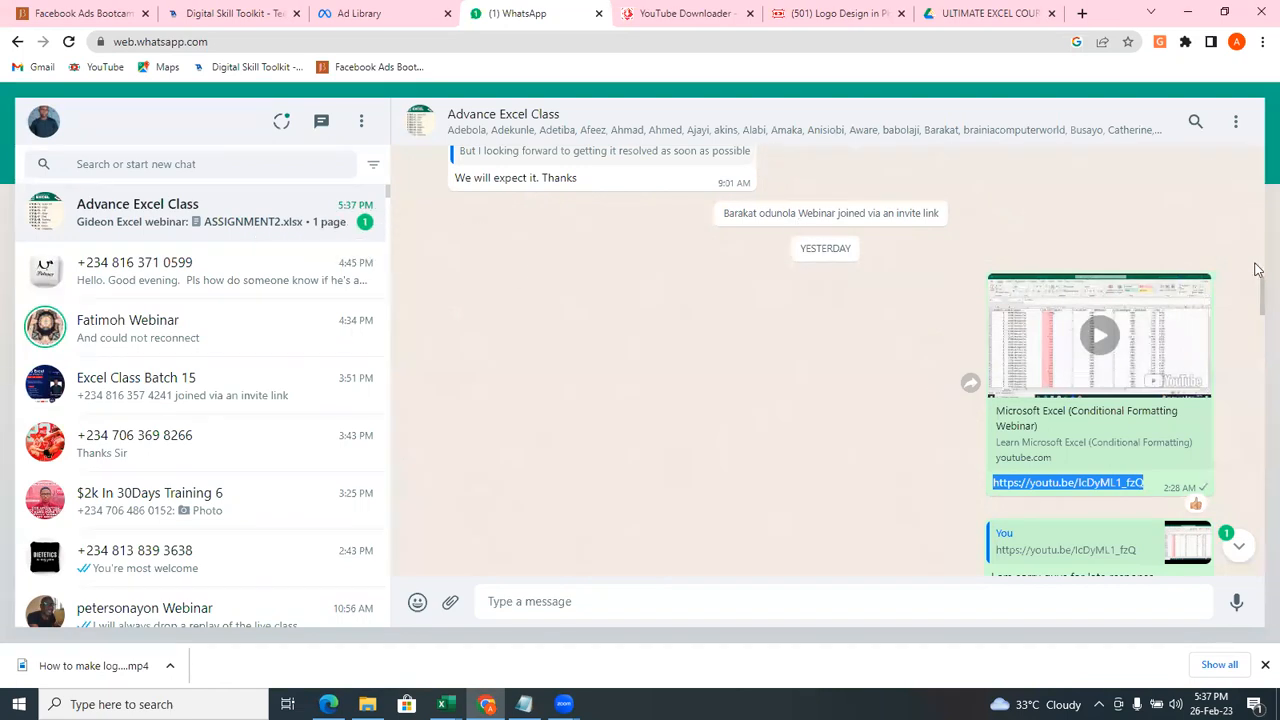
# Go to the newest messages in the group chat and close the old YouTube Downloader page.
pyautogui.click(1241, 546)
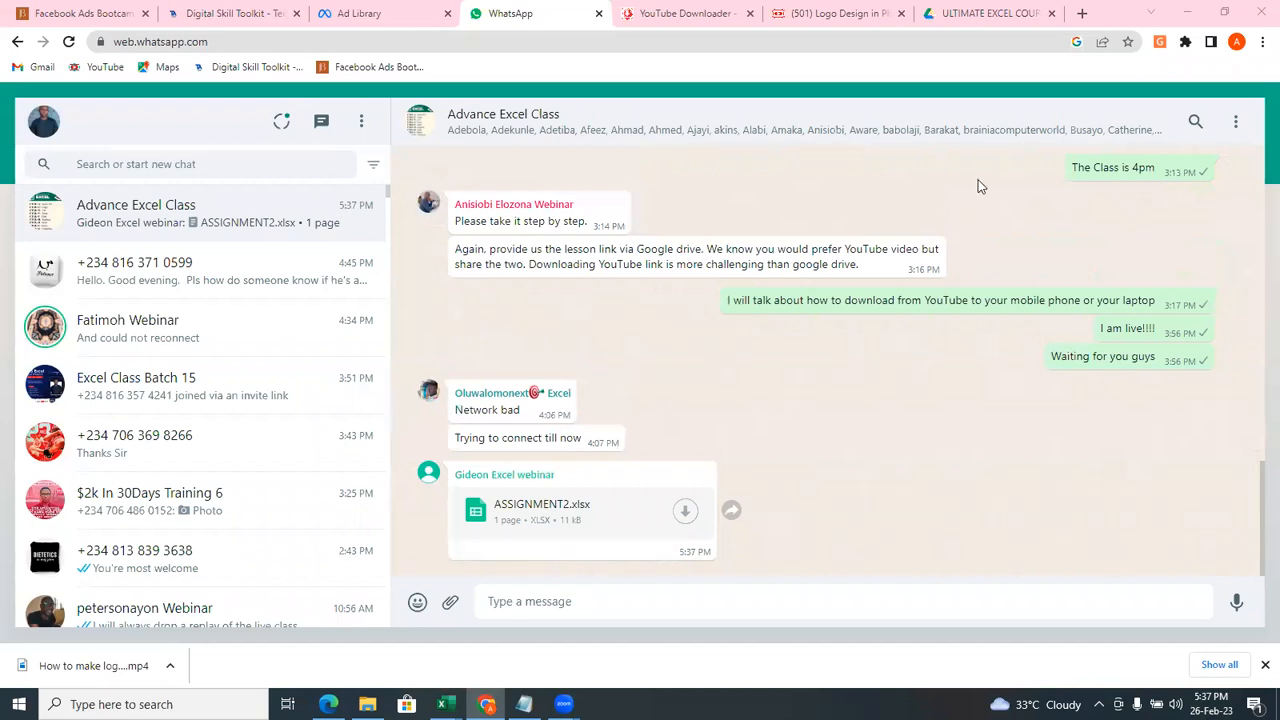
pyautogui.hotkey('ctrl', 'Tab')
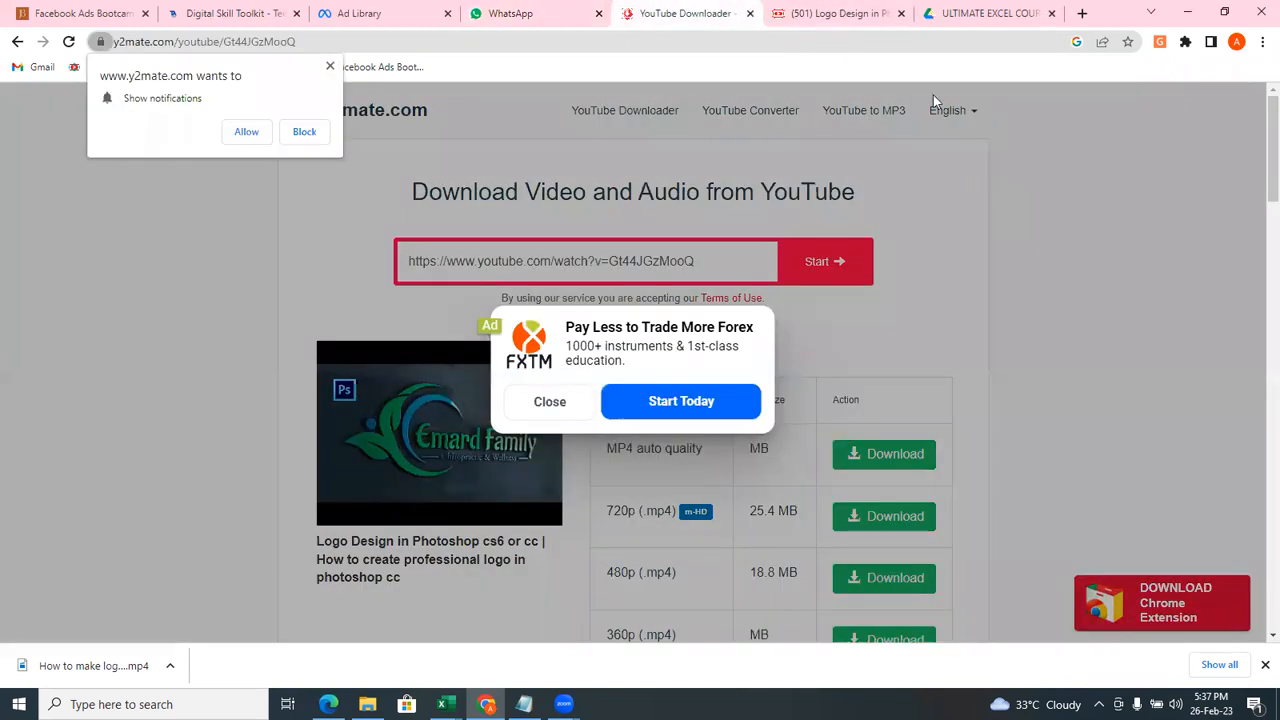
pyautogui.hotkey('ctrl', 'w')
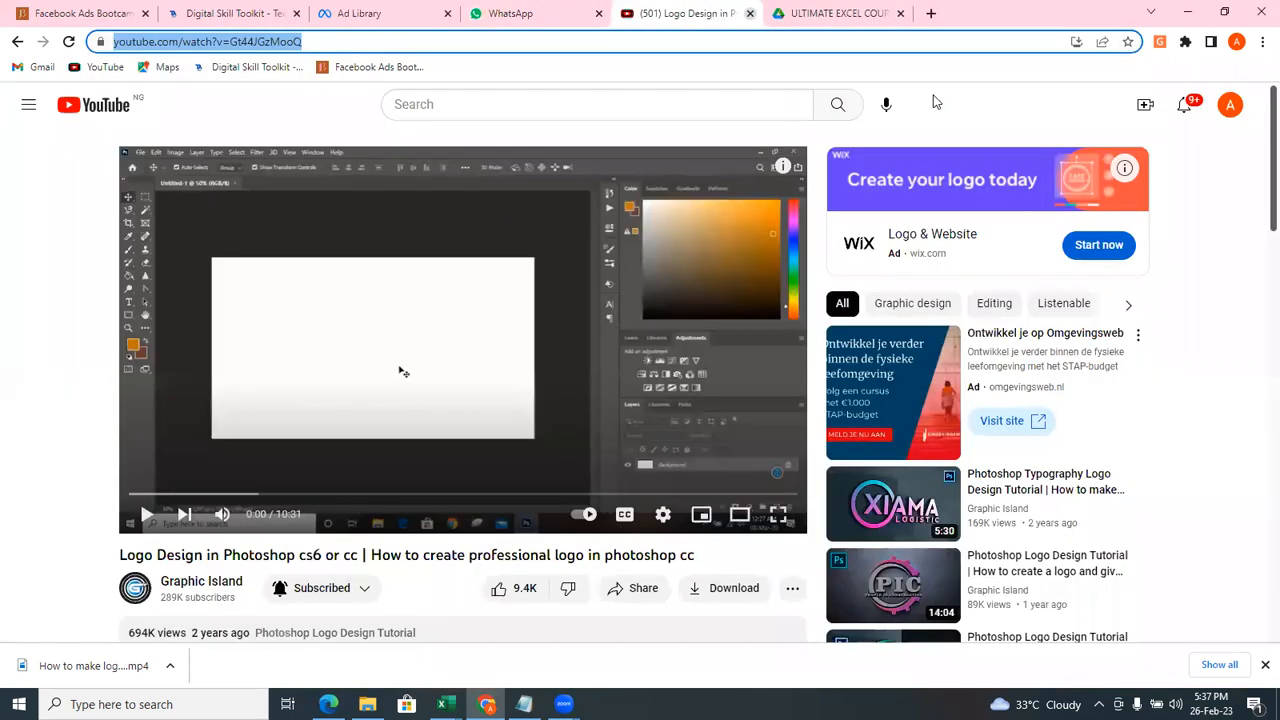
# Search for y2mate in a new browser tab, open Y2mate.com and load the copied webinar video link there.
pyautogui.click(930, 13)
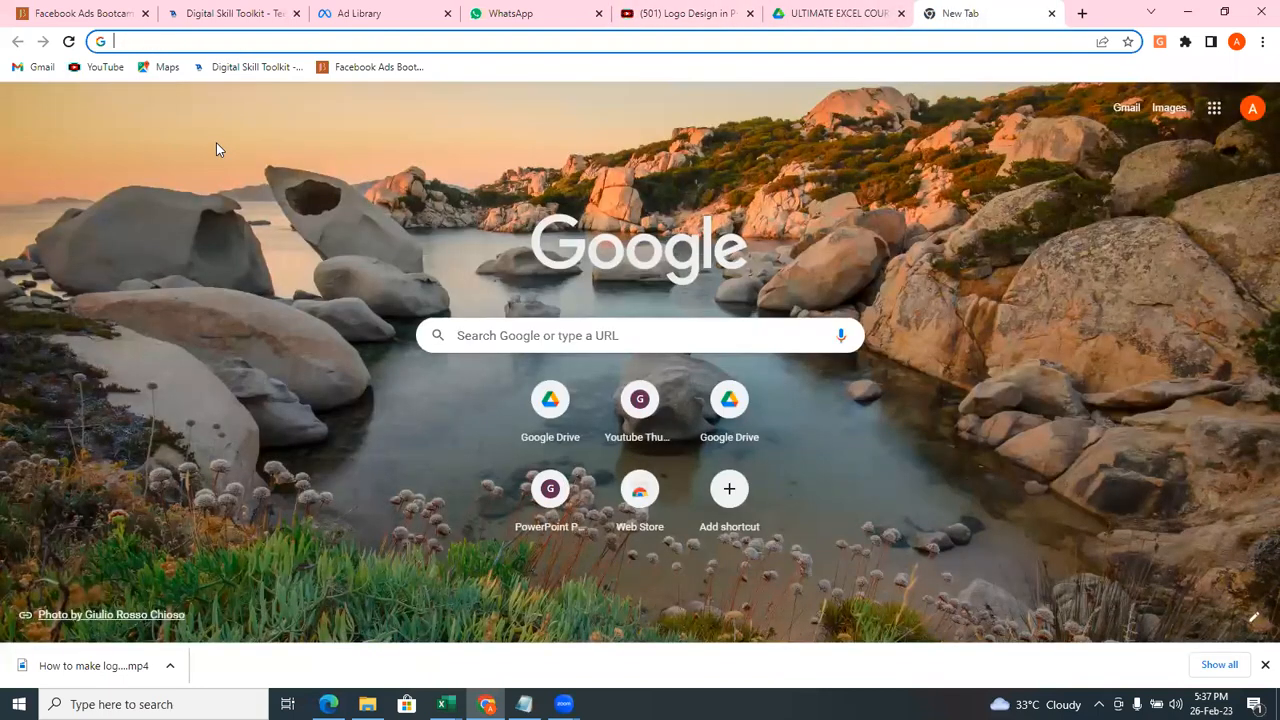
pyautogui.write('Y2')
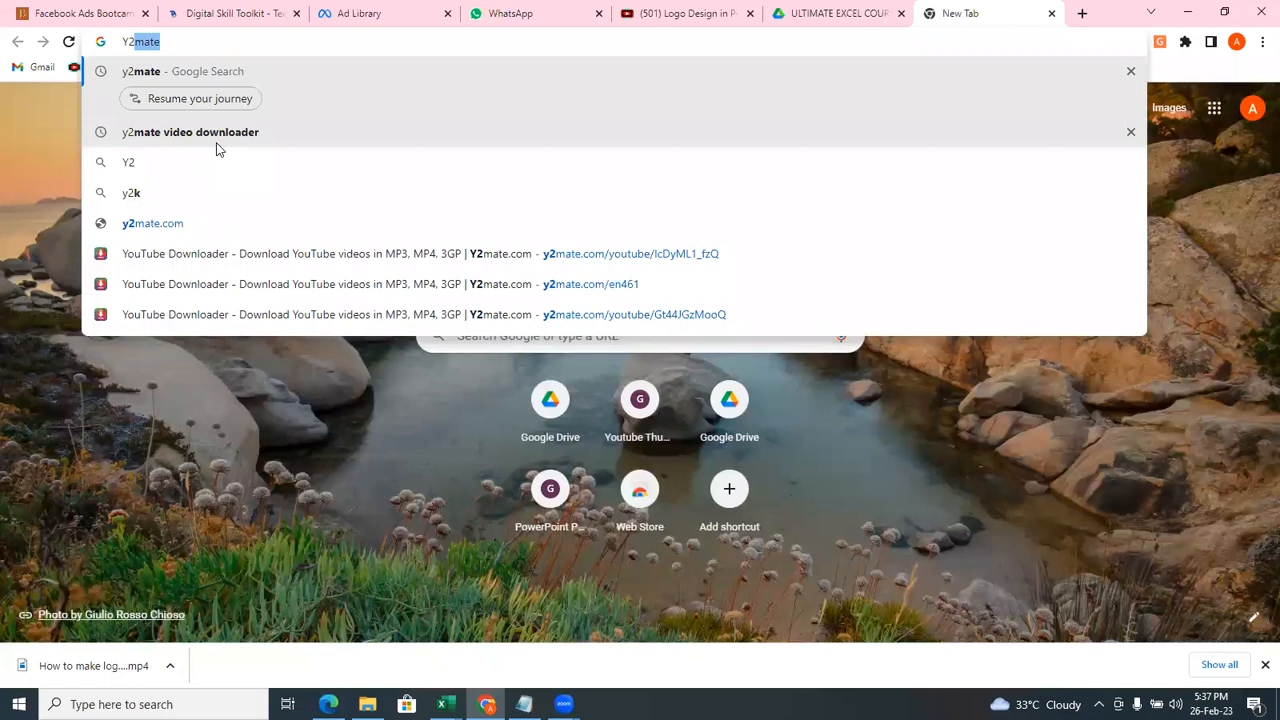
pyautogui.press('Return')
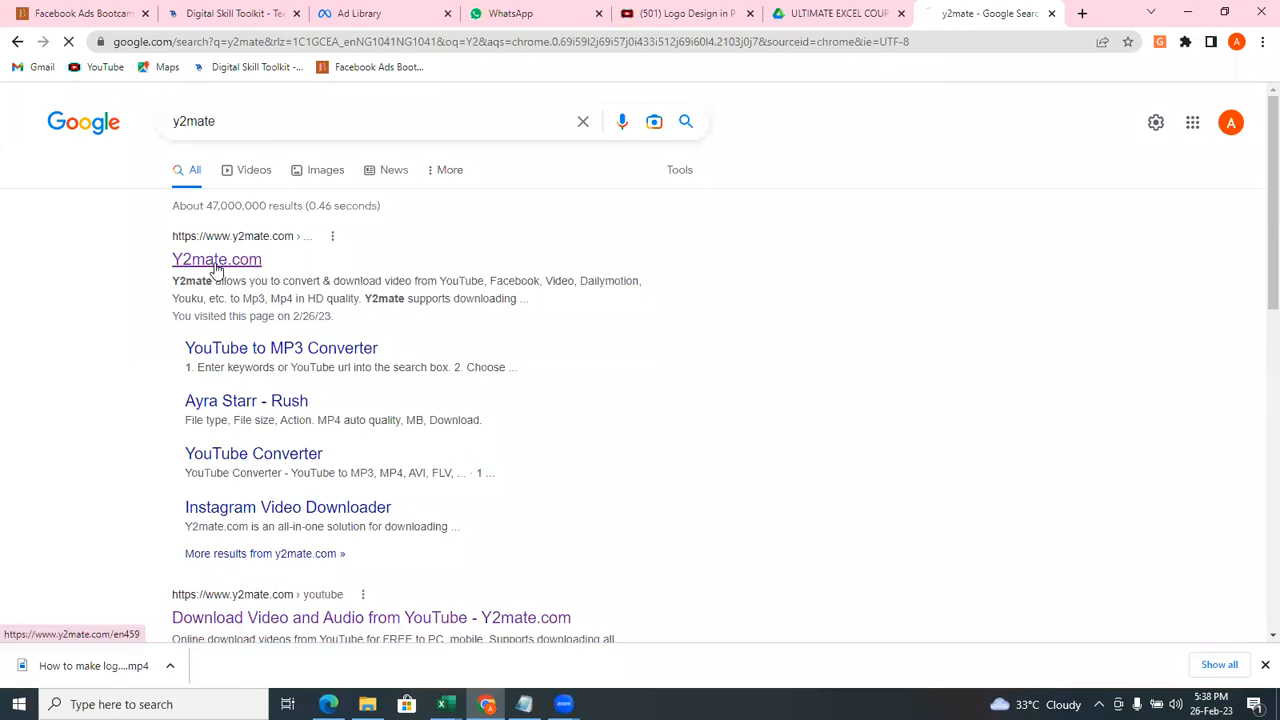
pyautogui.click(216, 264)
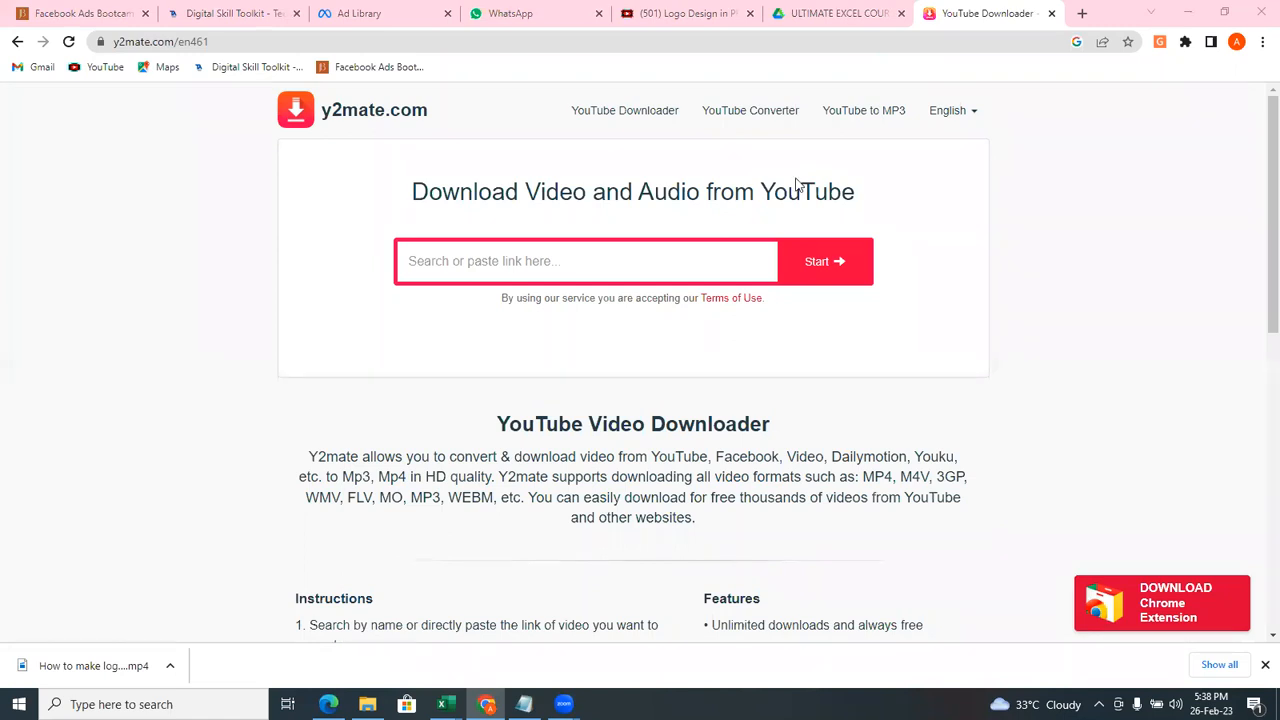
pyautogui.click(648, 275)
pyautogui.hotkey('ctrl', 'v')
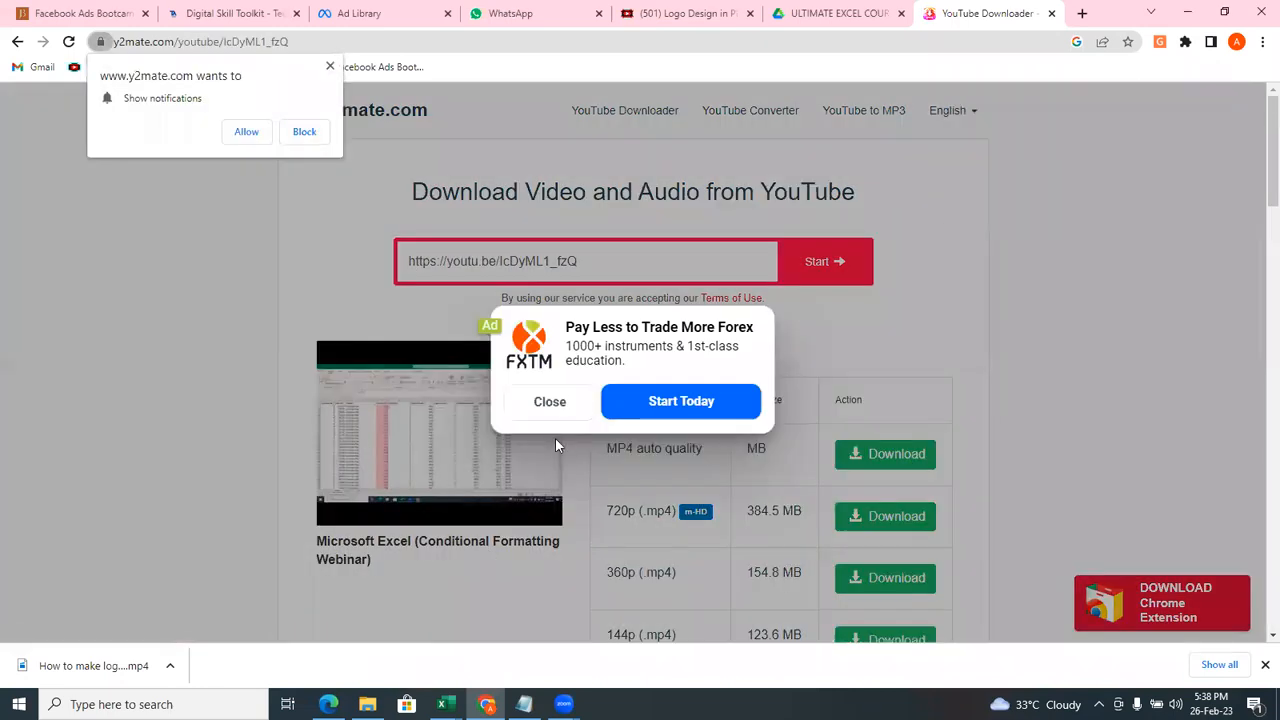
# Dismiss the advertisement and the page it opened, and block notifications from y2mate.com.
pyautogui.click(541, 410)
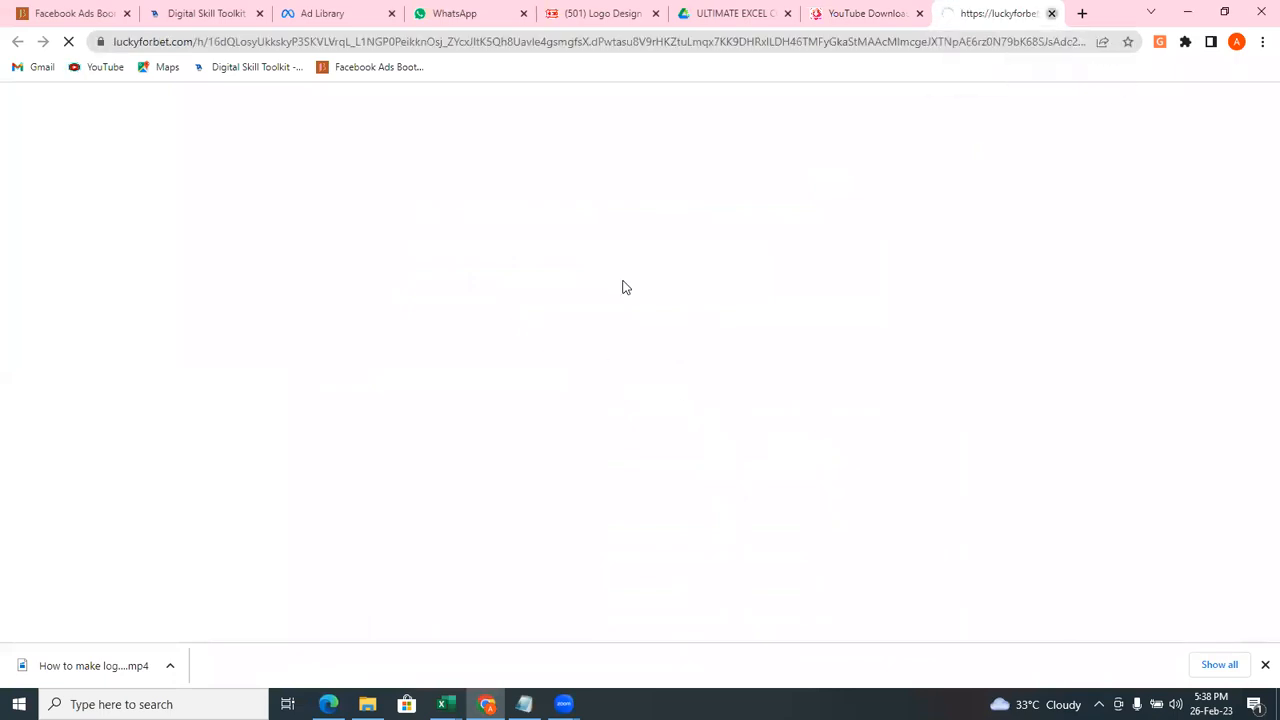
pyautogui.click(1052, 13)
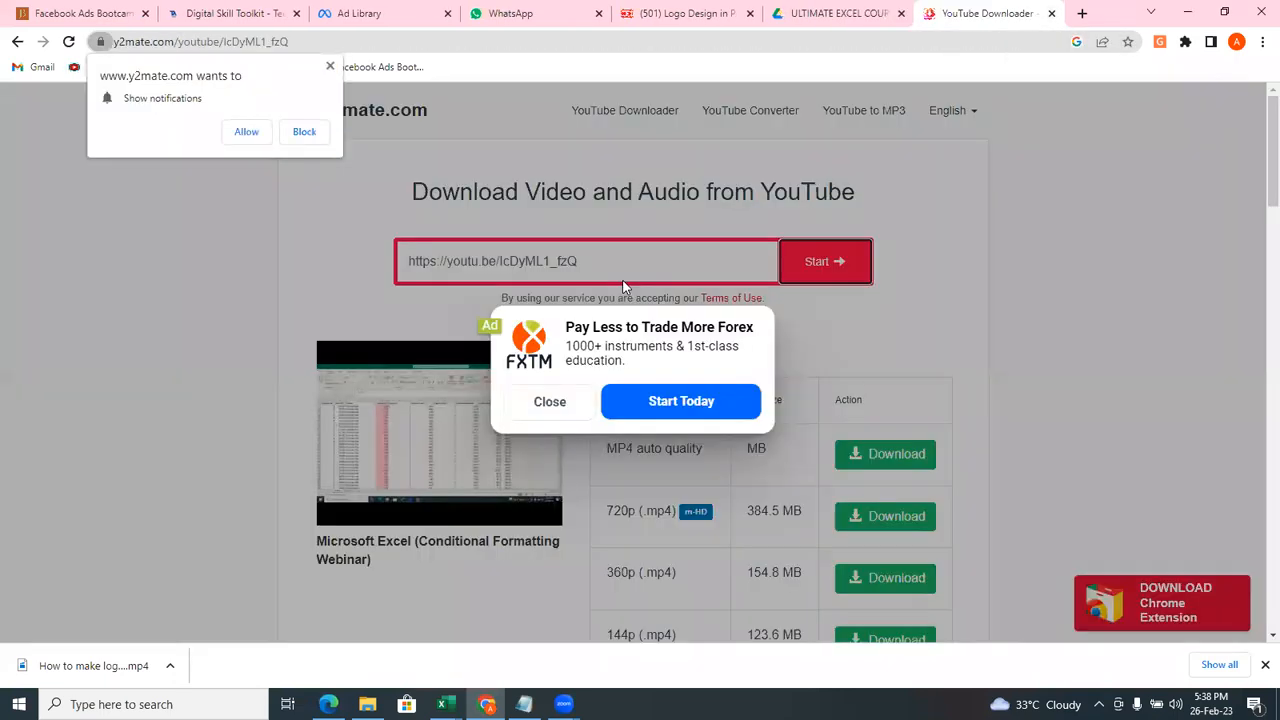
pyautogui.click(546, 404)
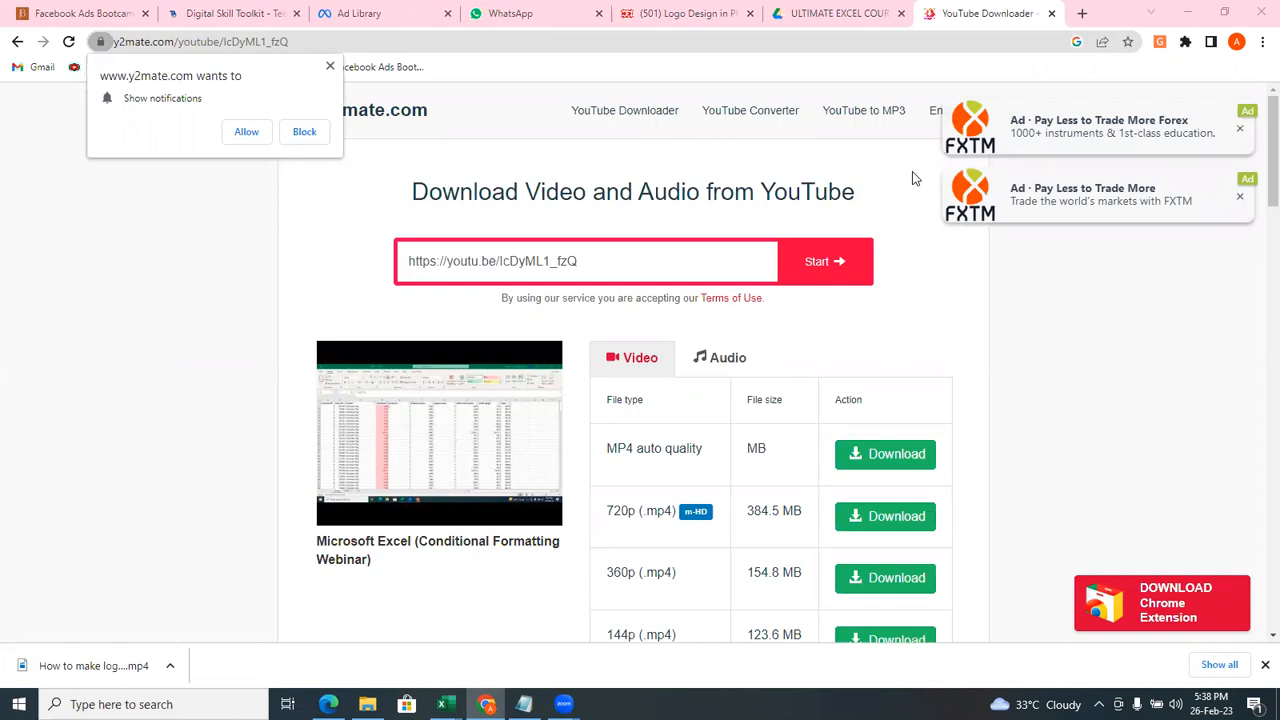
pyautogui.click(304, 132)
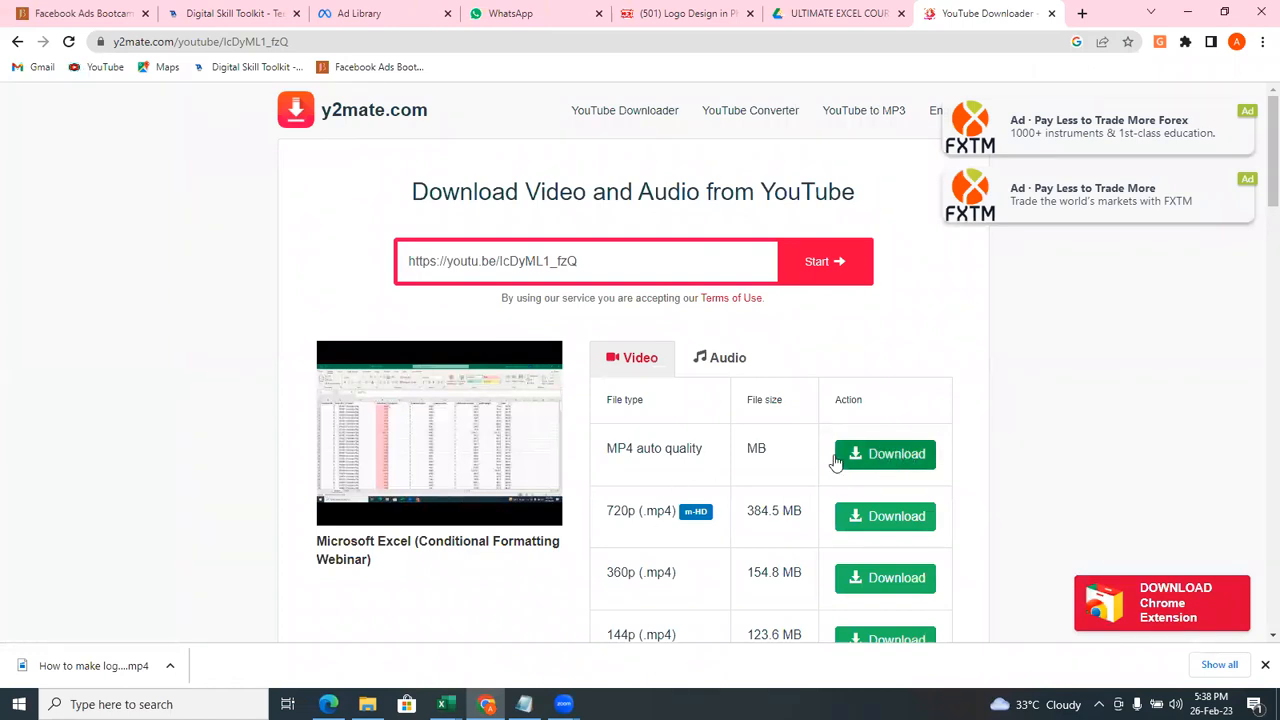
# View the MP4 auto quality download option for the webinar video and close its window without saving the file.
pyautogui.click(895, 458)
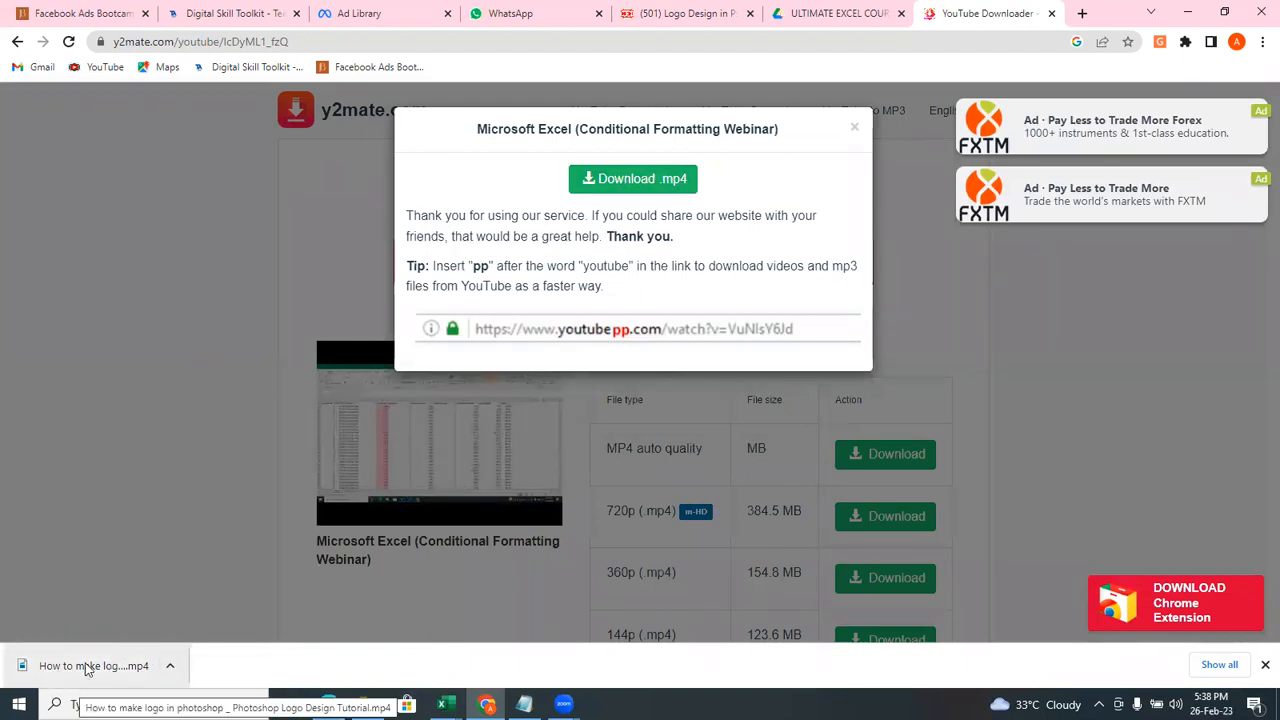
pyautogui.click(853, 131)
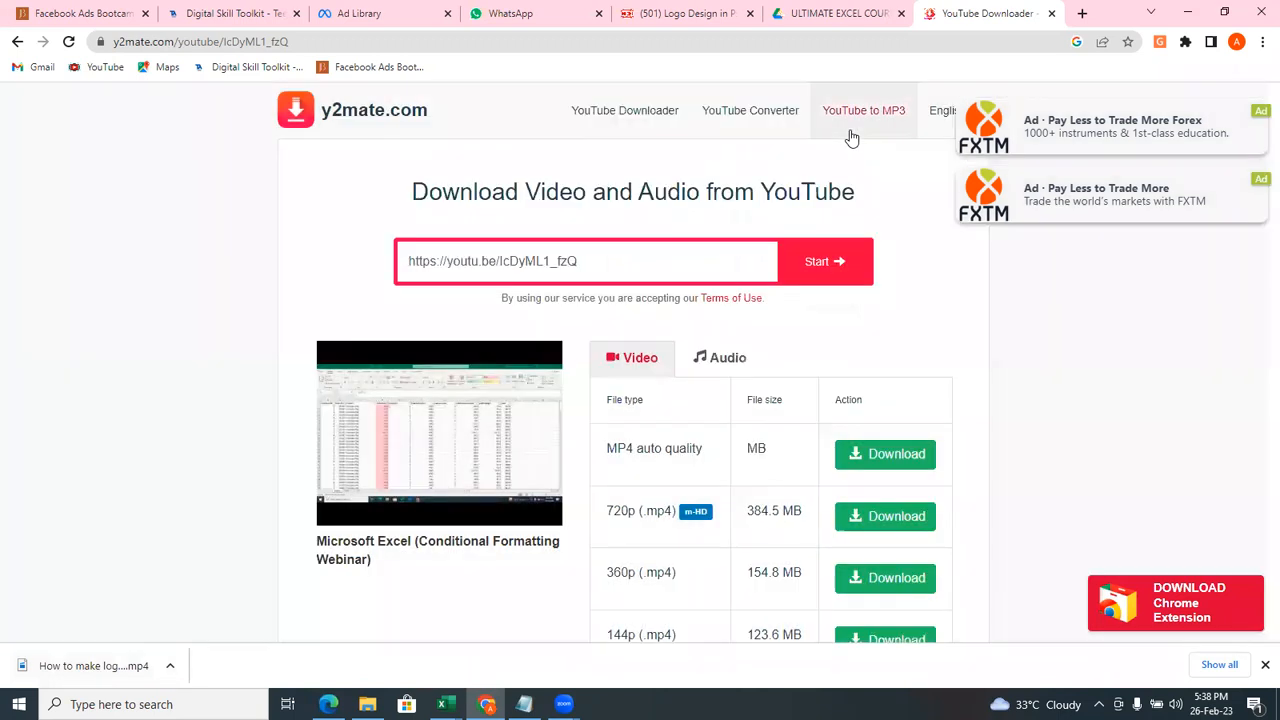
# Open the YouTube home page in a new browser tab from the Google apps list.
pyautogui.click(1081, 13)
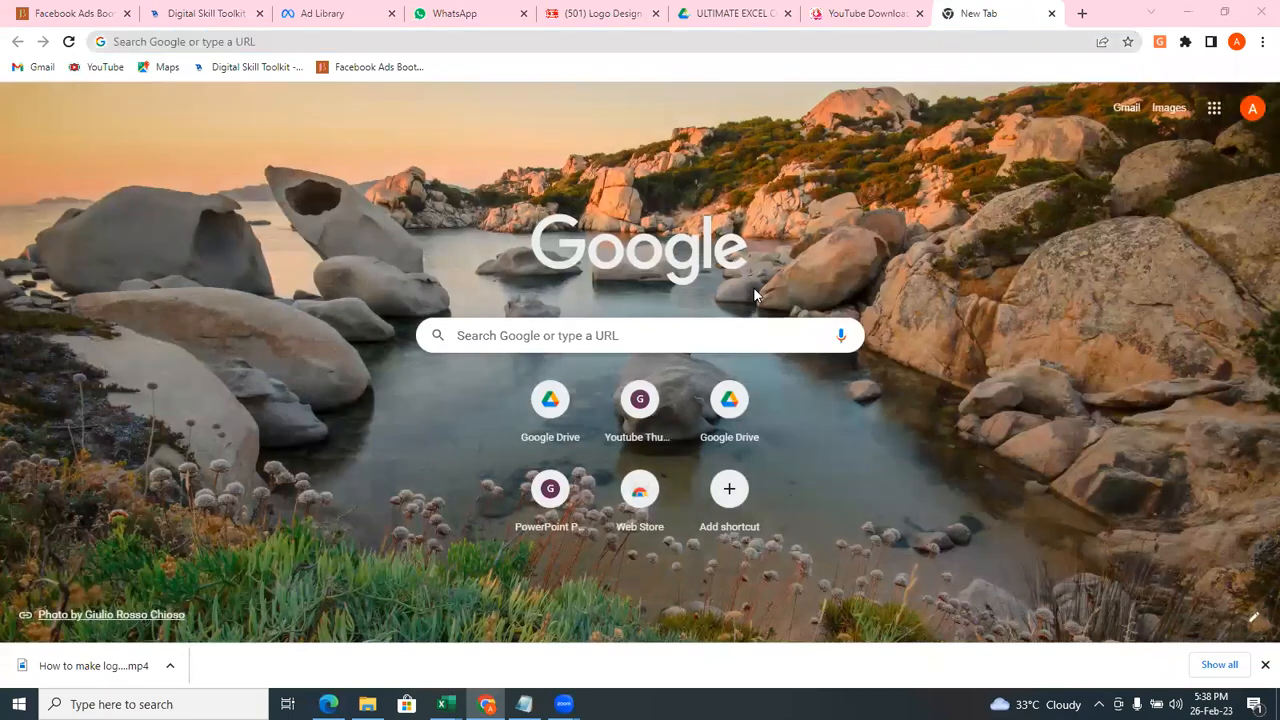
pyautogui.click(1214, 107)
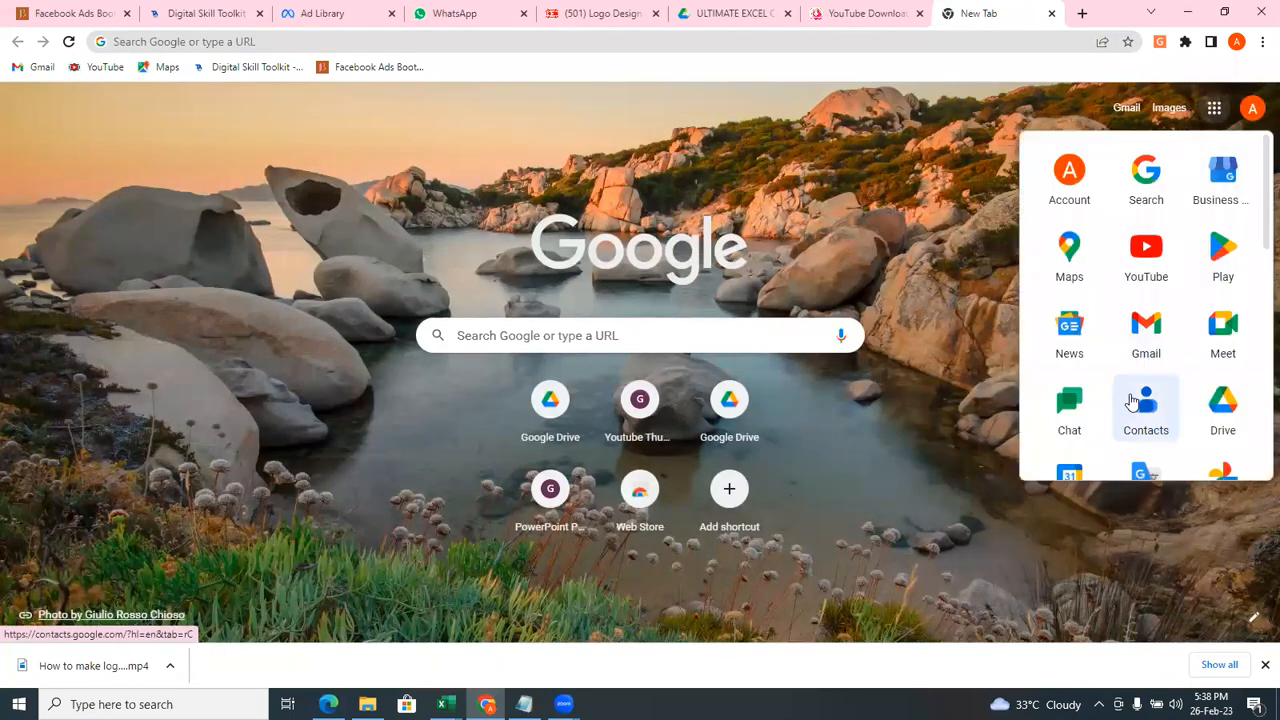
pyautogui.click(1137, 285)
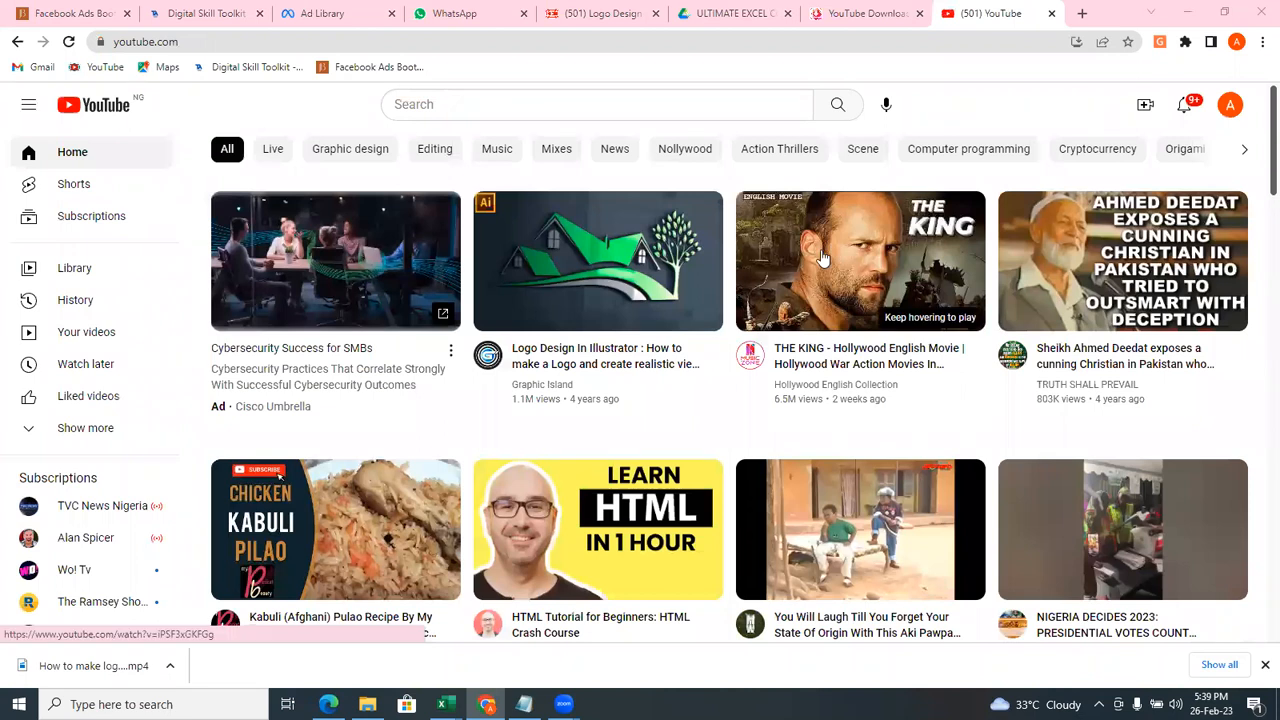
pyautogui.moveTo(822, 258)
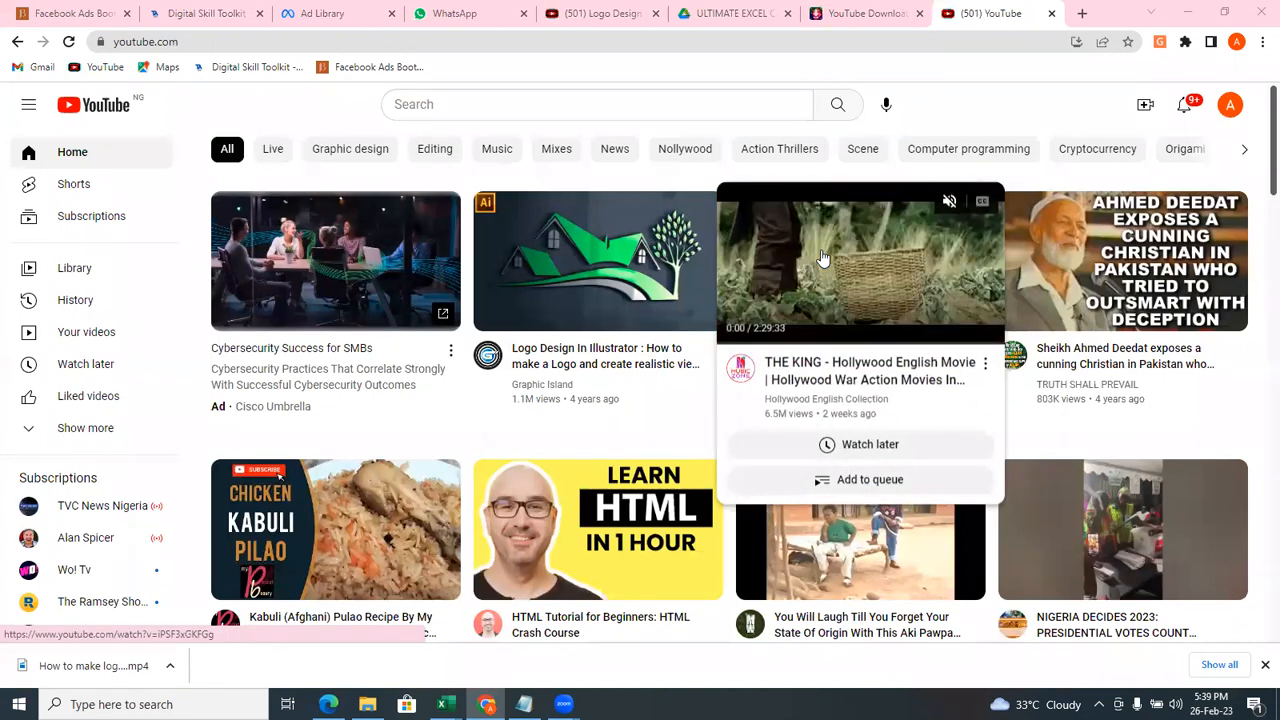
# Open the video THE KING - Hollywood English Movie, skip its advertisement and copy the video's link.
pyautogui.click(821, 257)
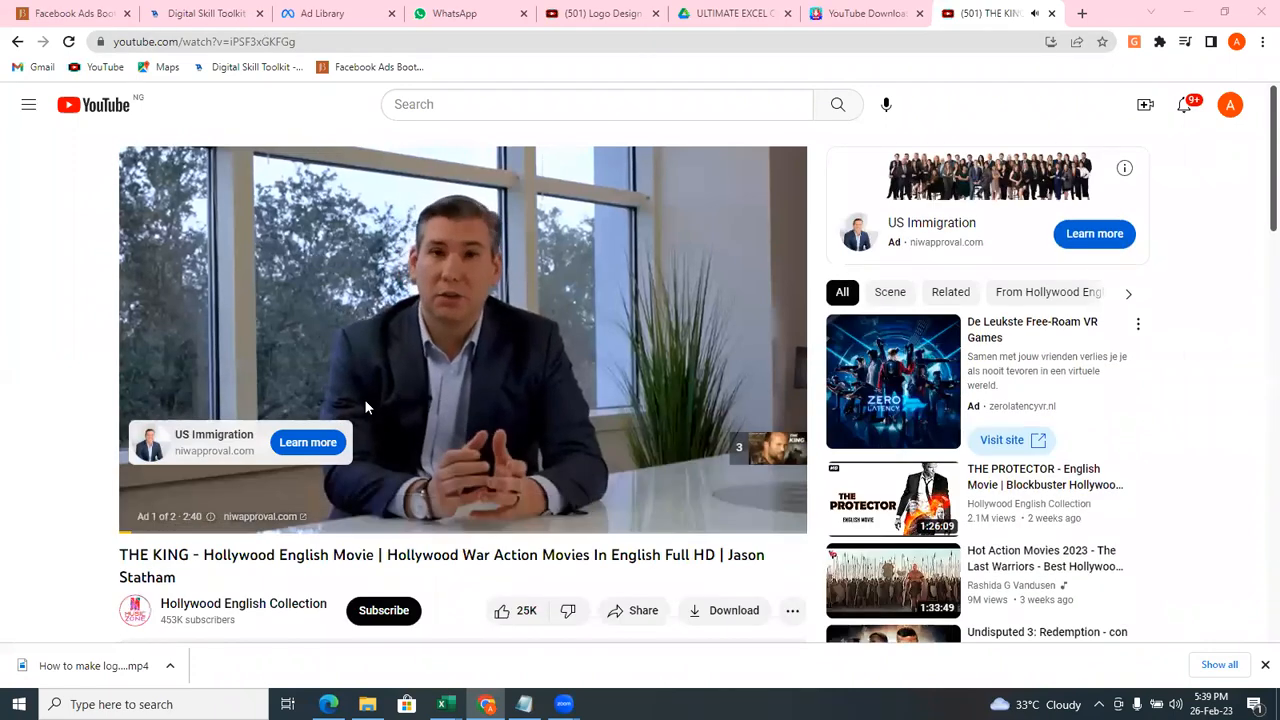
pyautogui.click(756, 446)
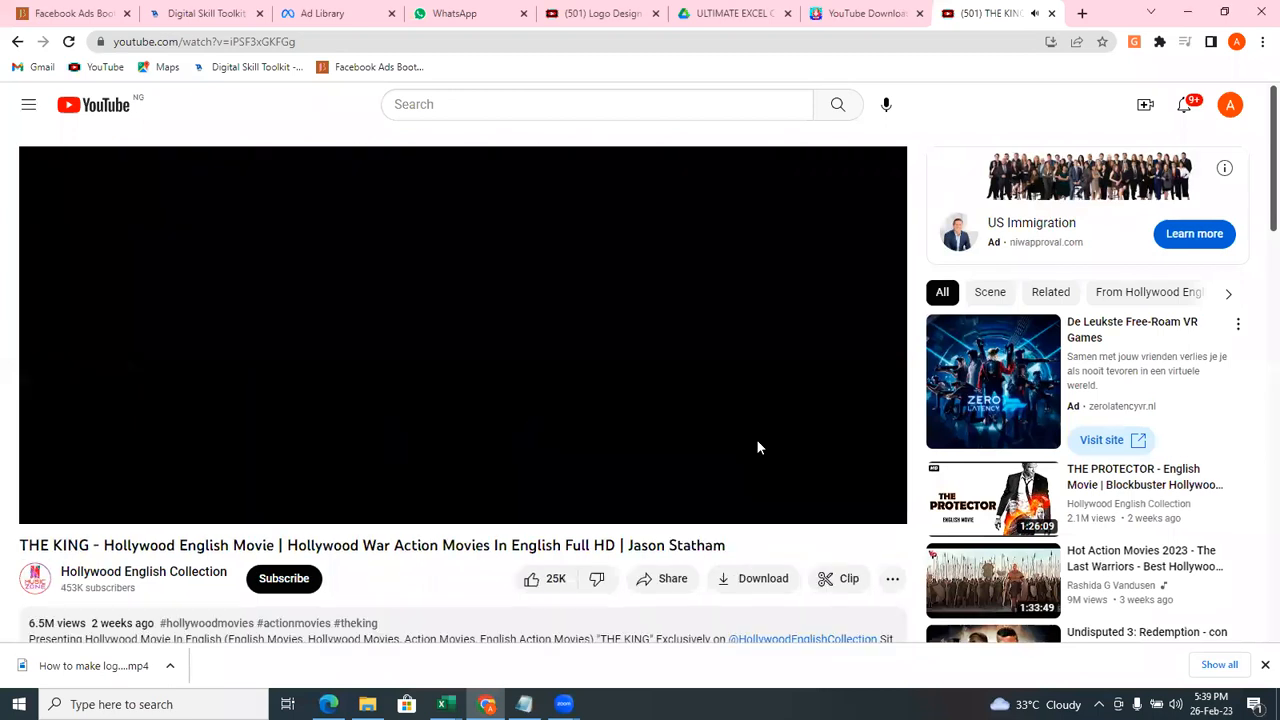
pyautogui.click(616, 406)
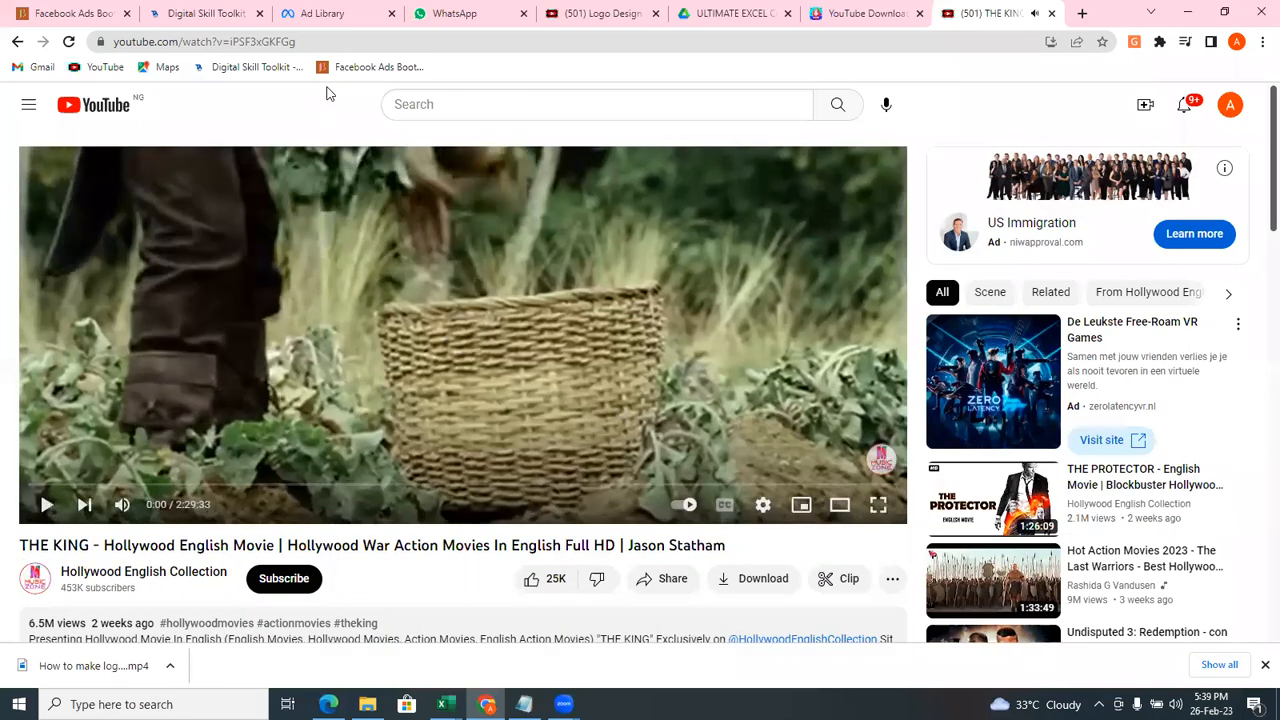
pyautogui.moveTo(298, 41); pyautogui.dragTo(113, 41)
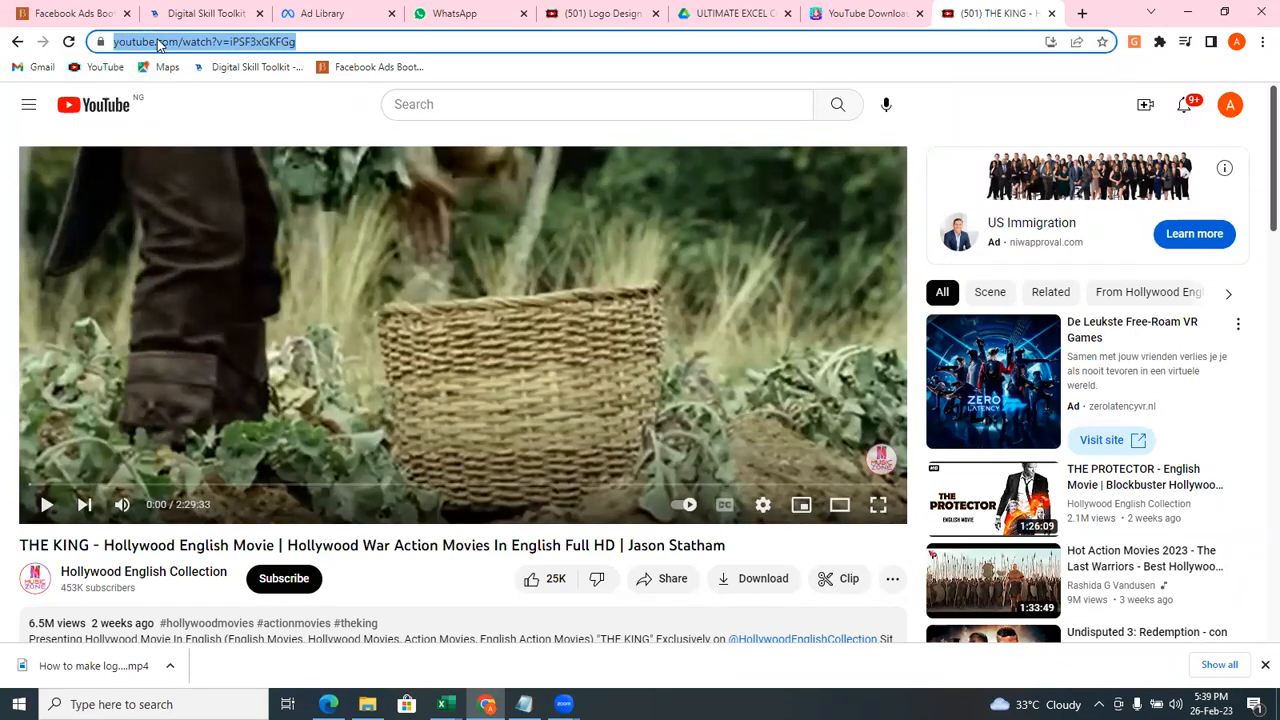
pyautogui.rightClick(158, 45)
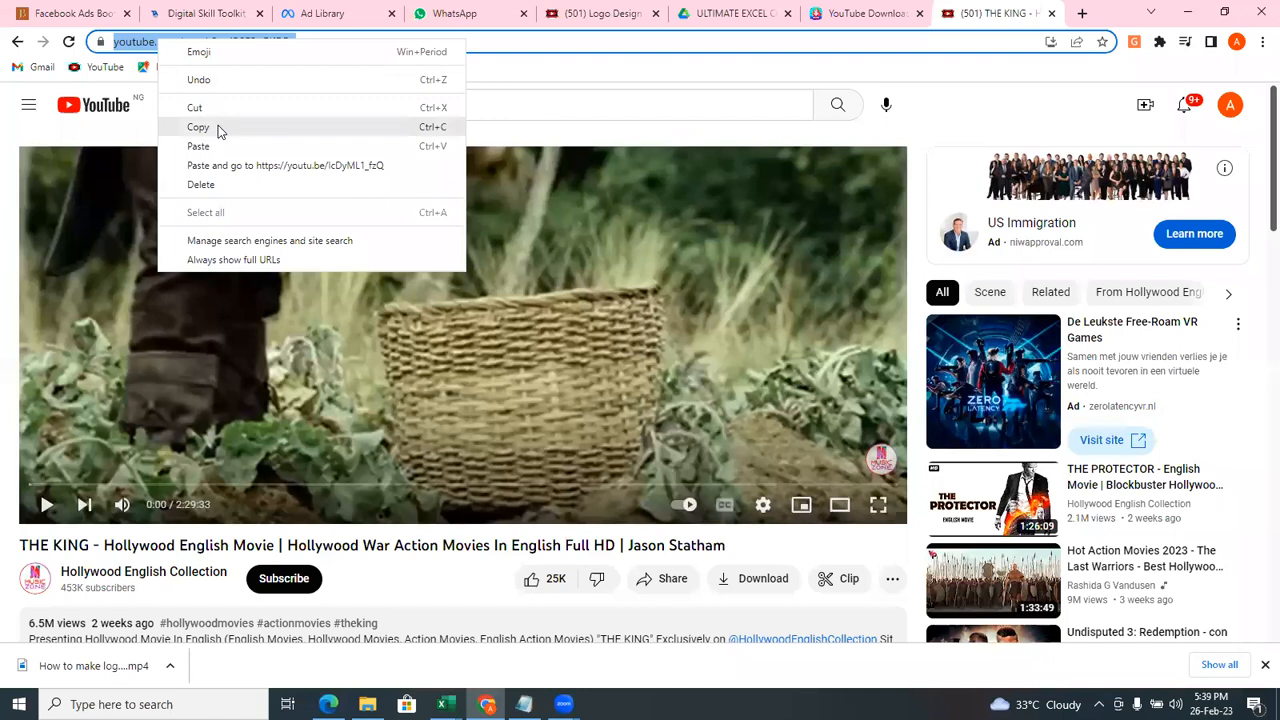
pyautogui.click(218, 127)
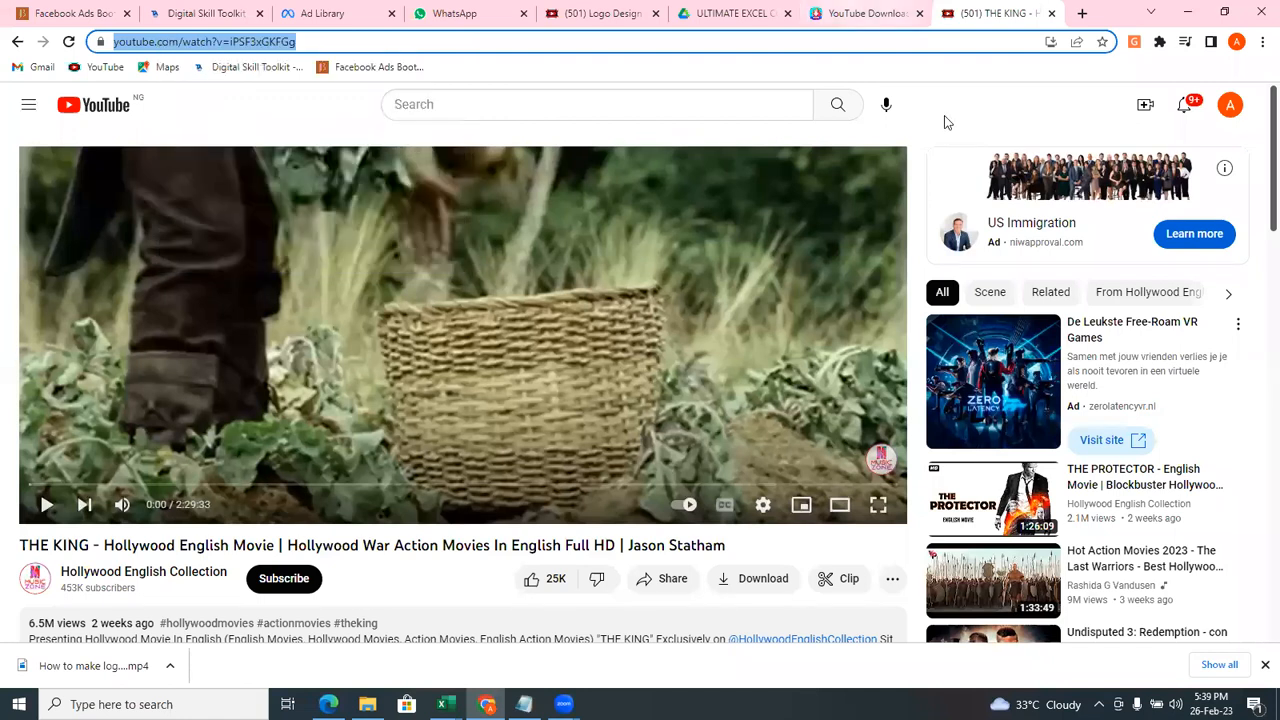
# Return to the Y2mate page, dismiss its advertisements and replace the webinar link with the copied movie link to load its download options.
pyautogui.click(867, 14)
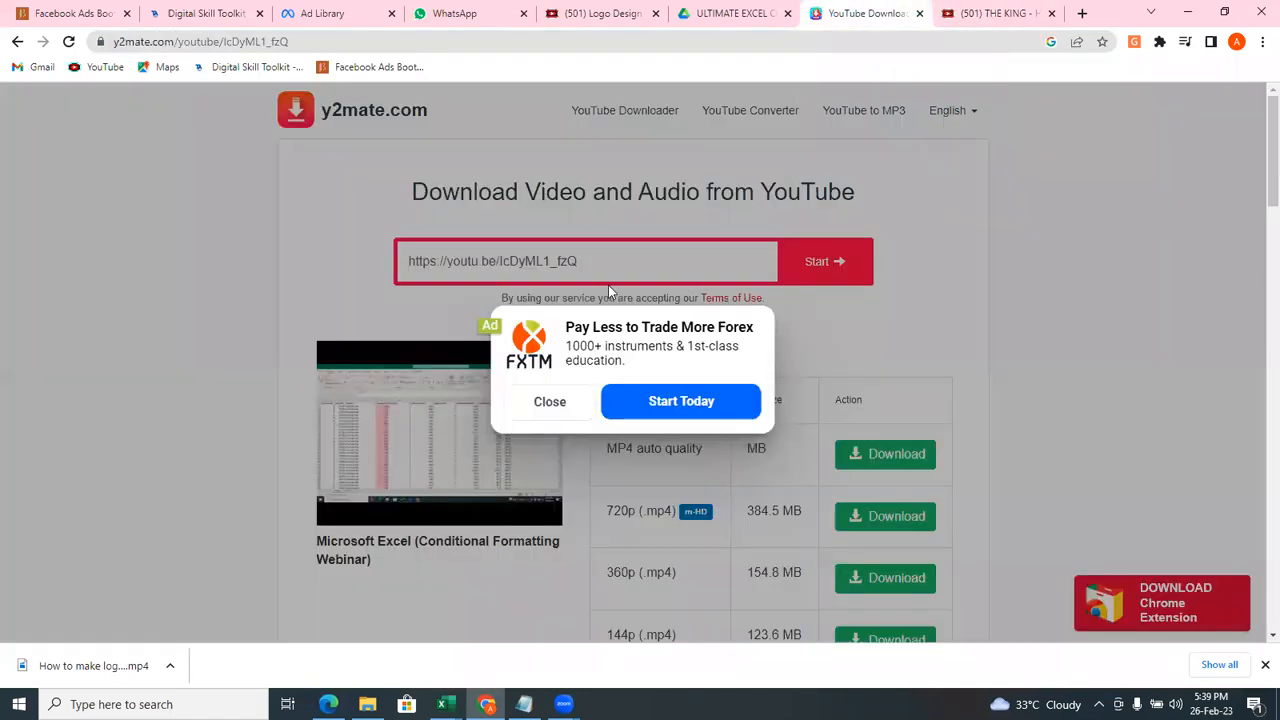
pyautogui.click(588, 258)
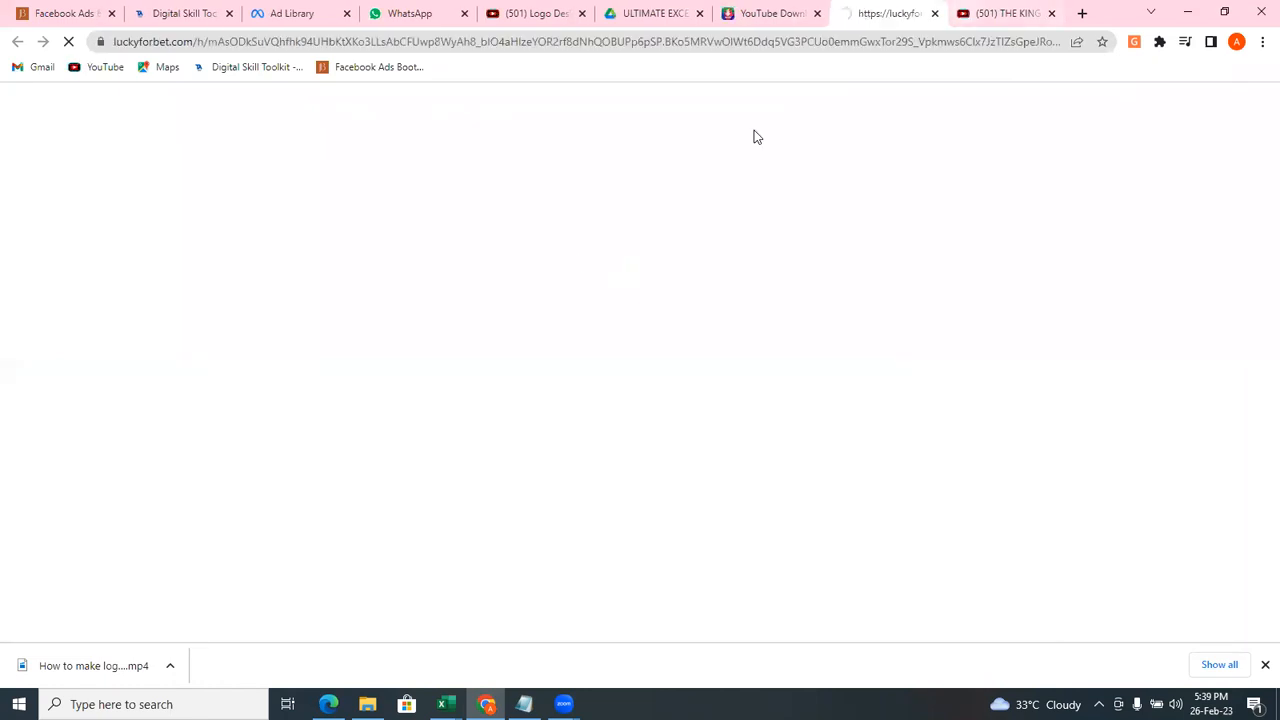
pyautogui.click(935, 14)
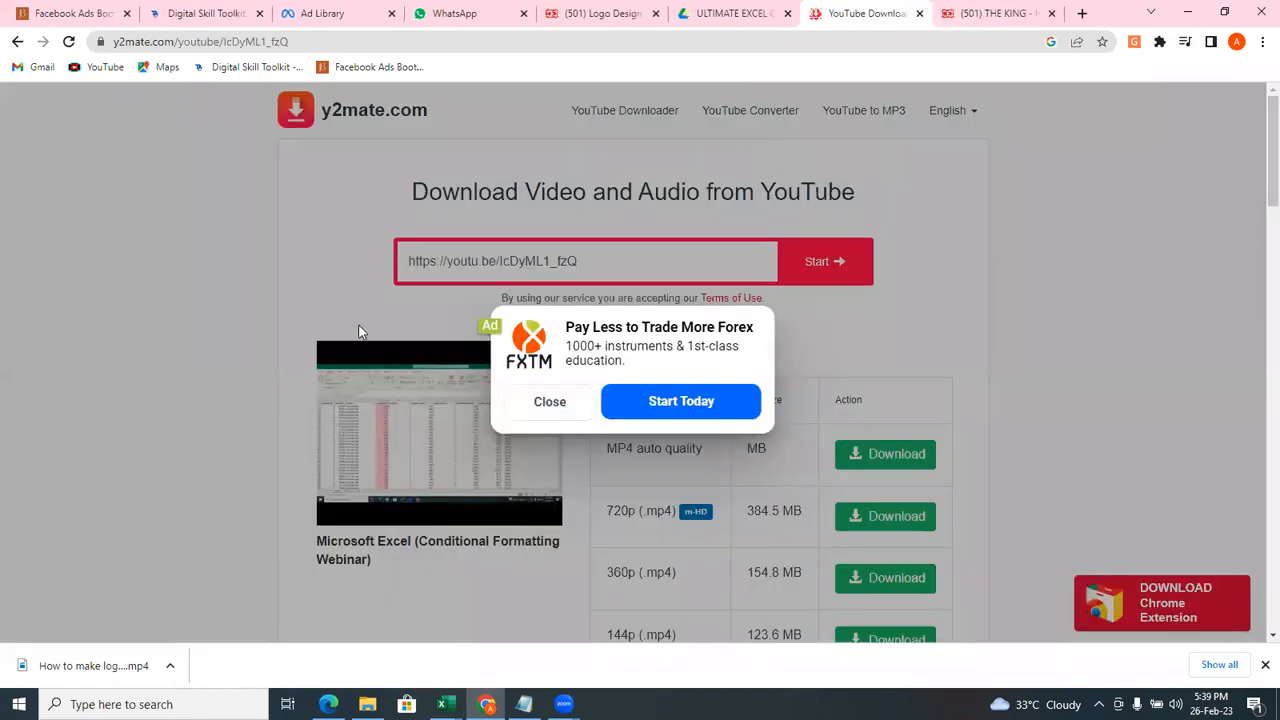
pyautogui.click(528, 401)
pyautogui.click(600, 268)
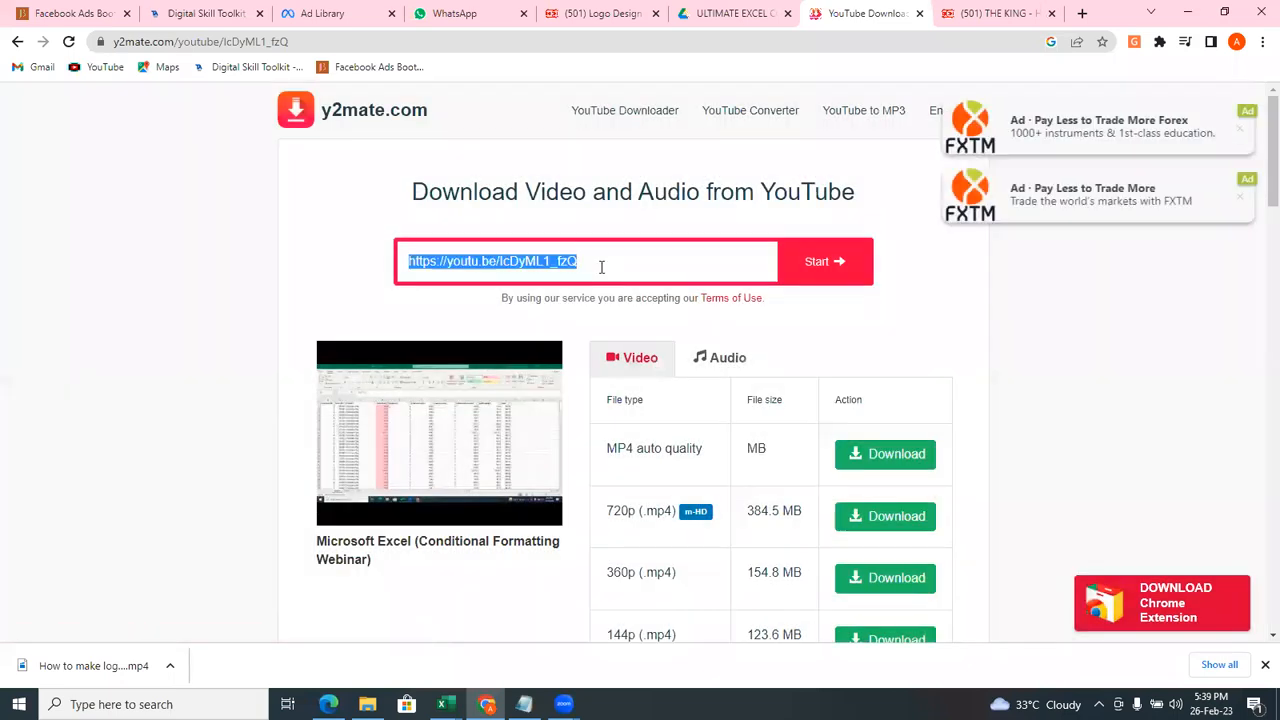
pyautogui.hotkey('ctrl', 'v')
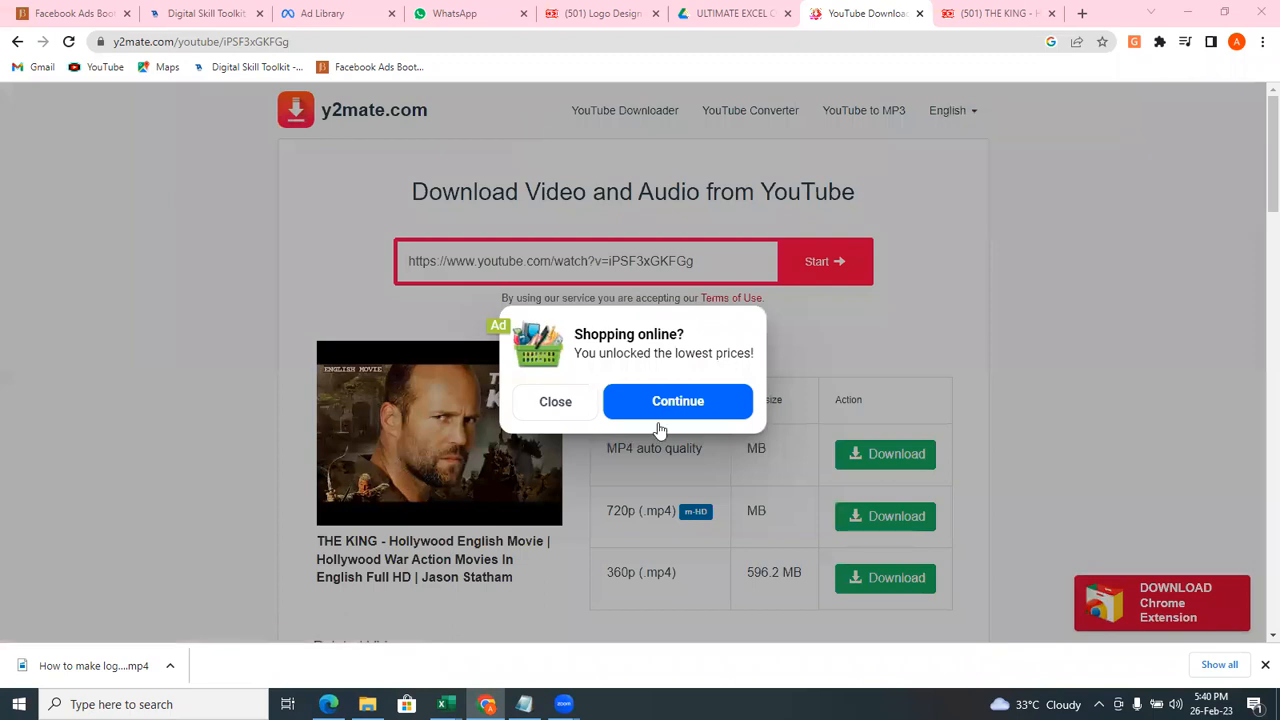
pyautogui.click(572, 408)
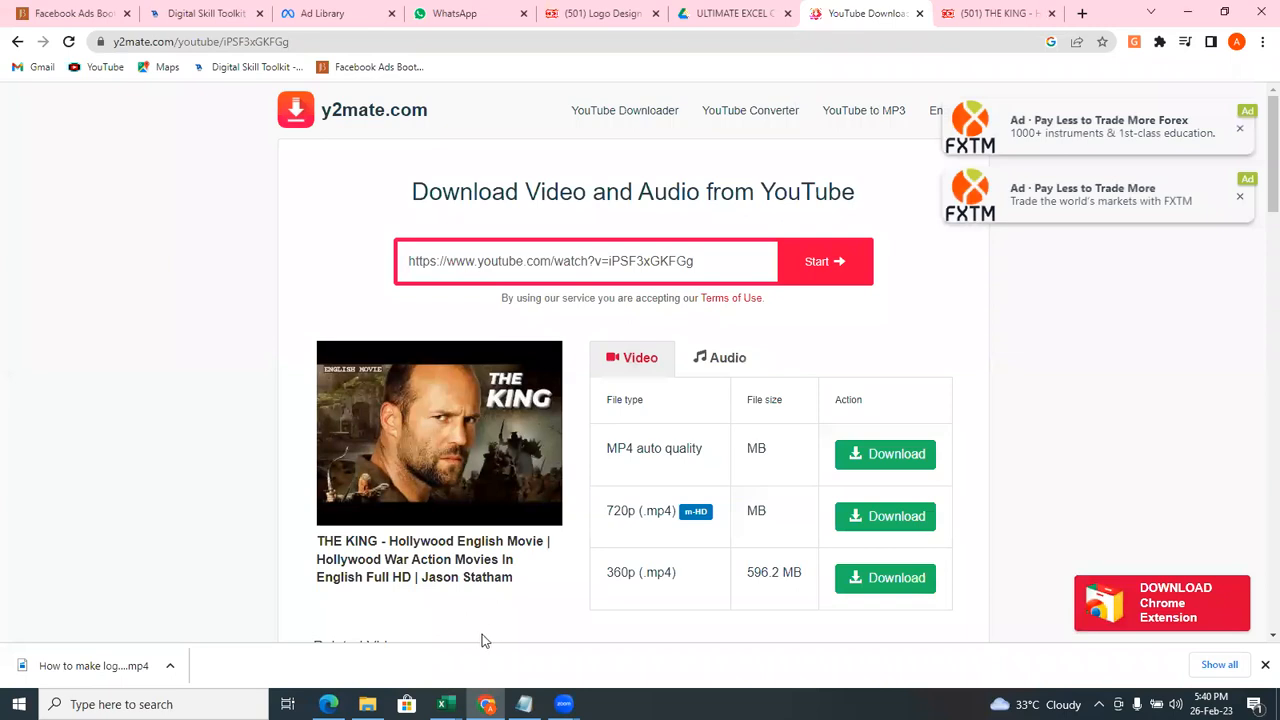
# Switch to Excel, view the Class work workbook and bring up the Pivot workbook.
pyautogui.moveTo(446, 702)
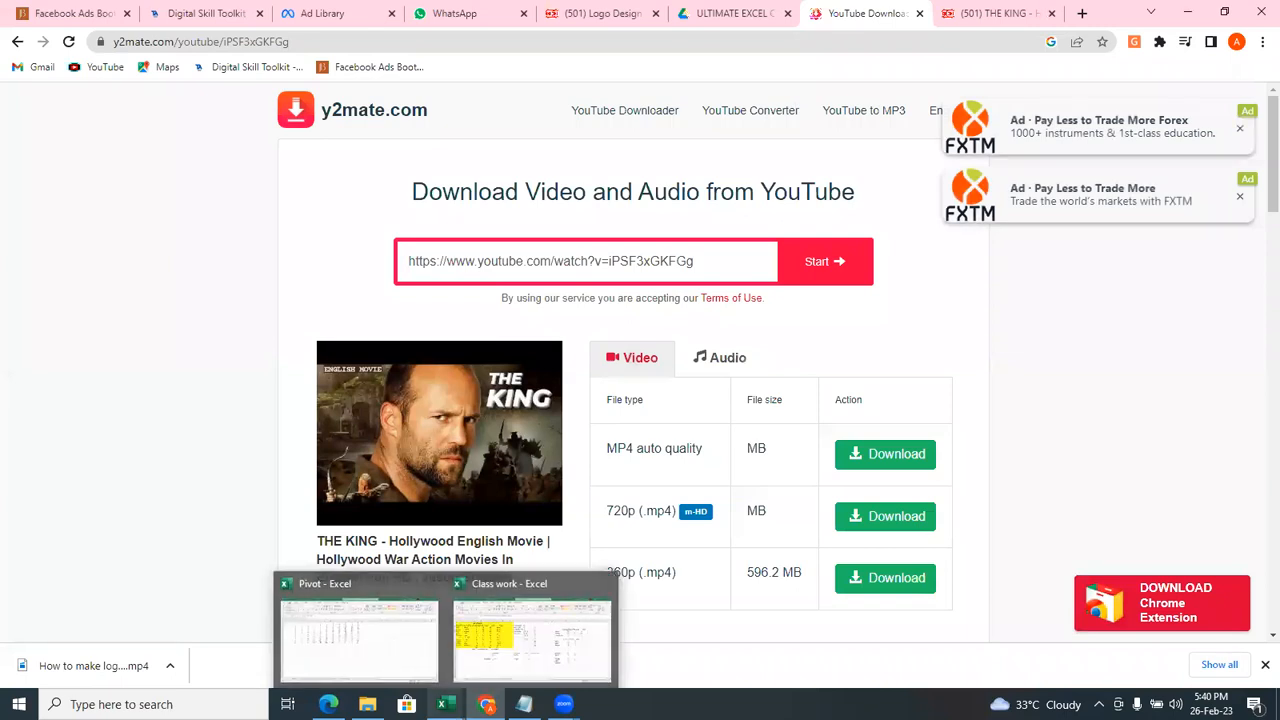
pyautogui.click(478, 648)
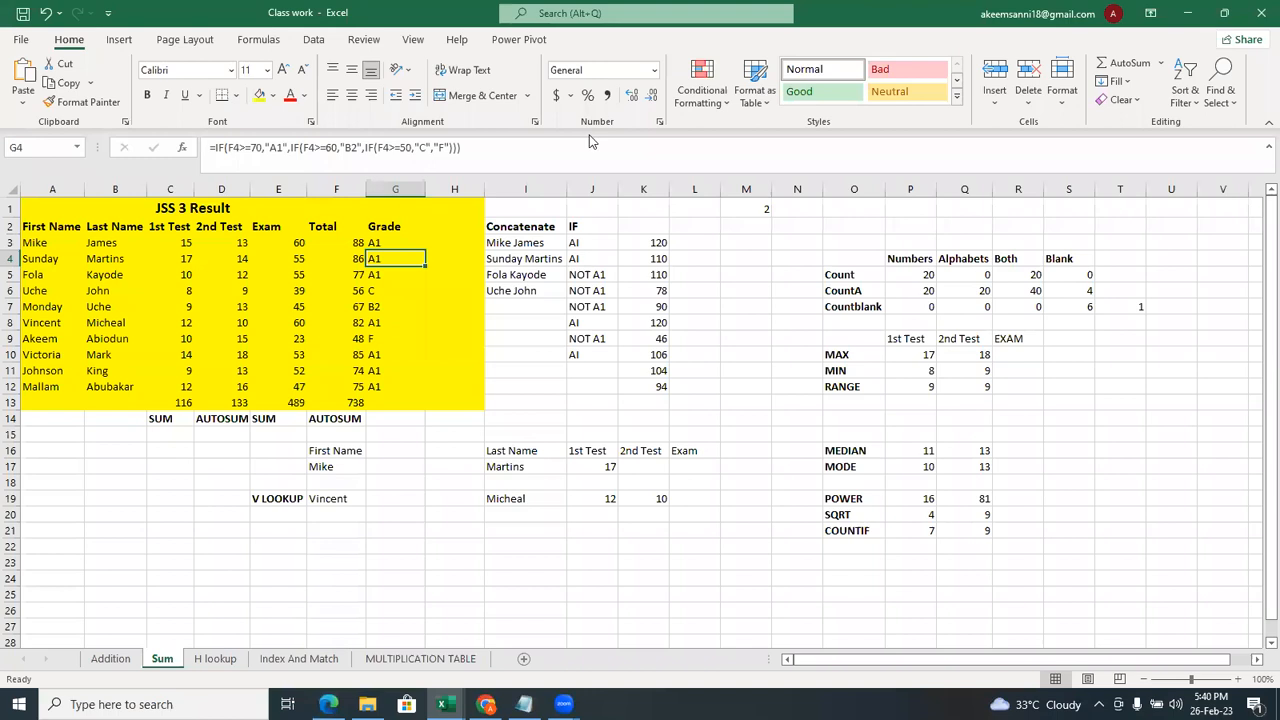
pyautogui.moveTo(445, 704)
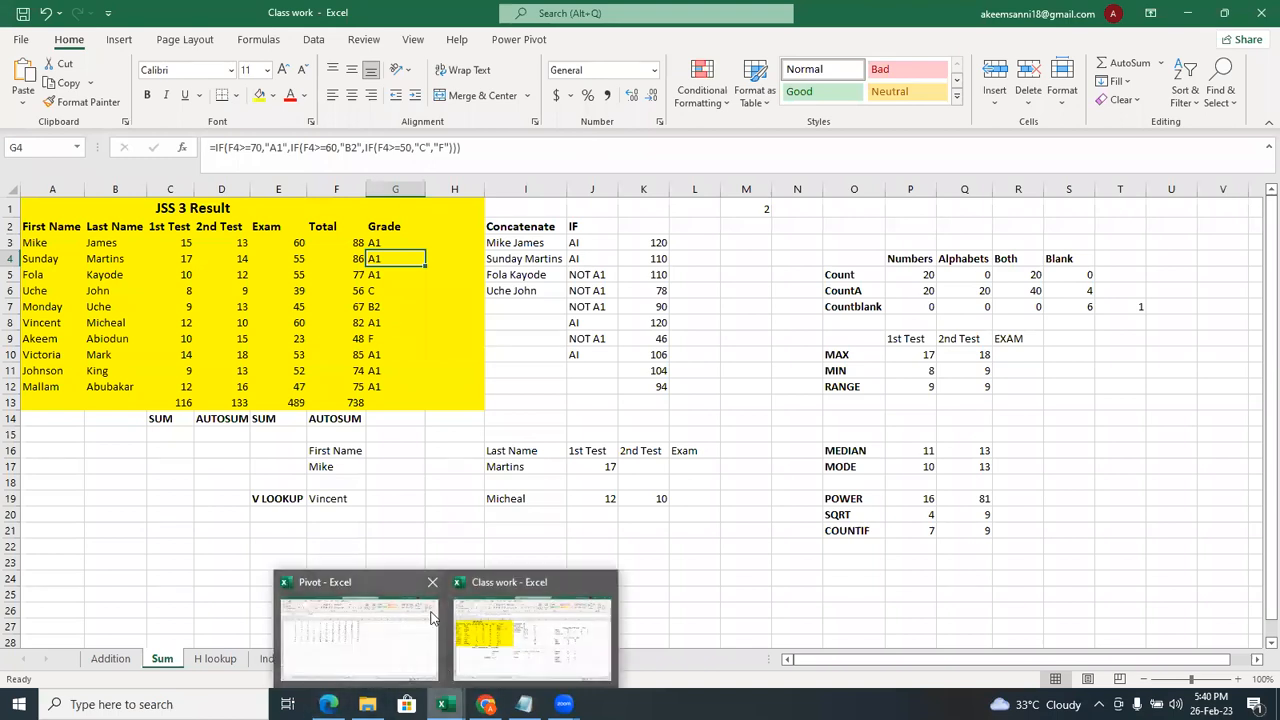
pyautogui.click(534, 604)
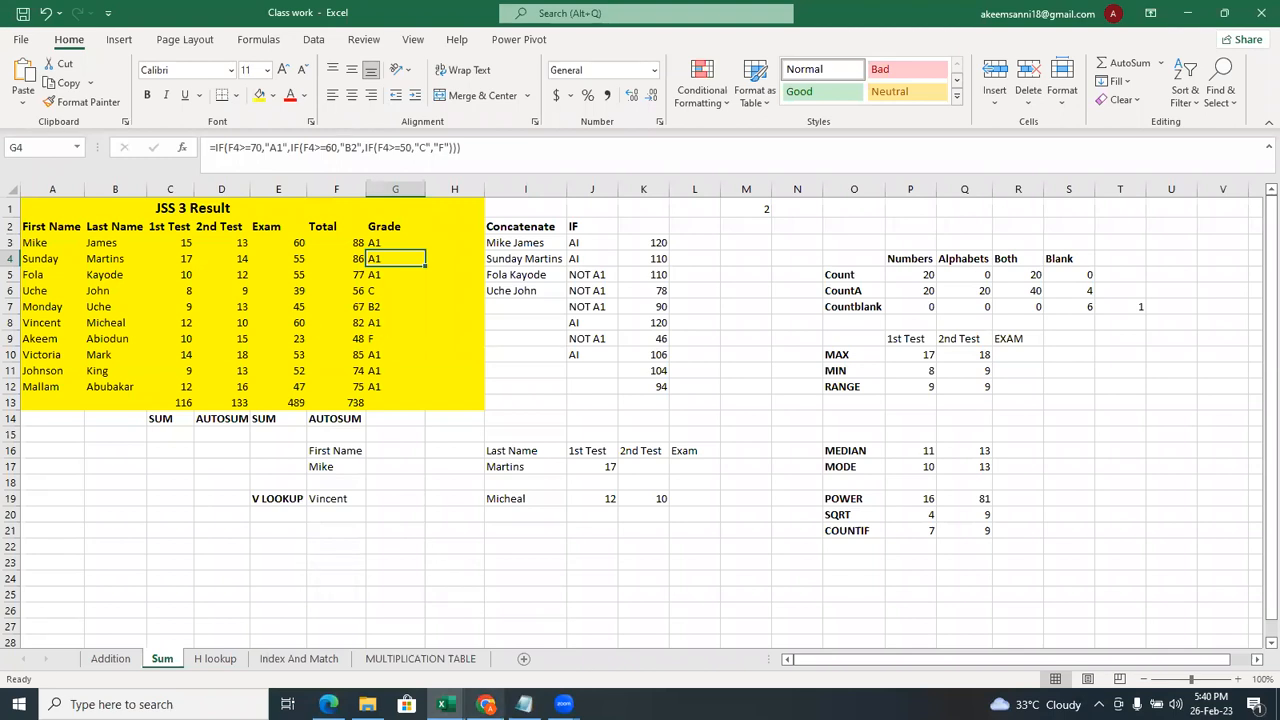
pyautogui.moveTo(445, 704)
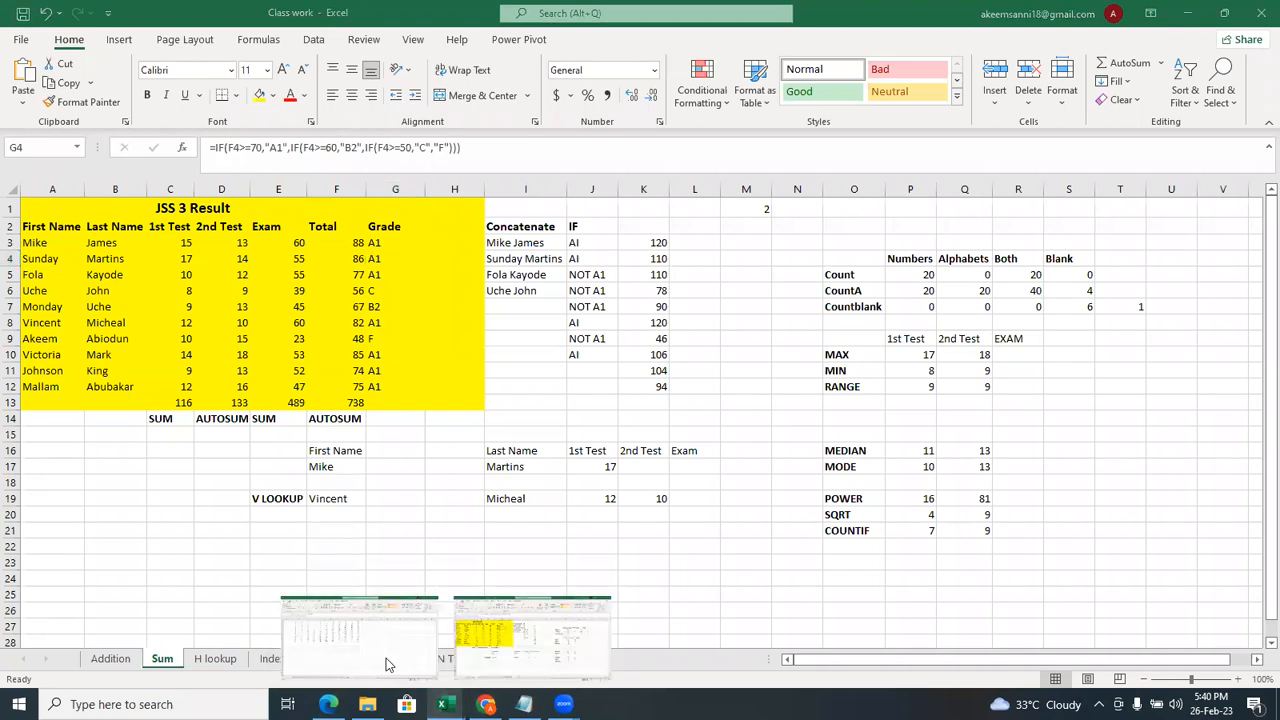
pyautogui.click(388, 663)
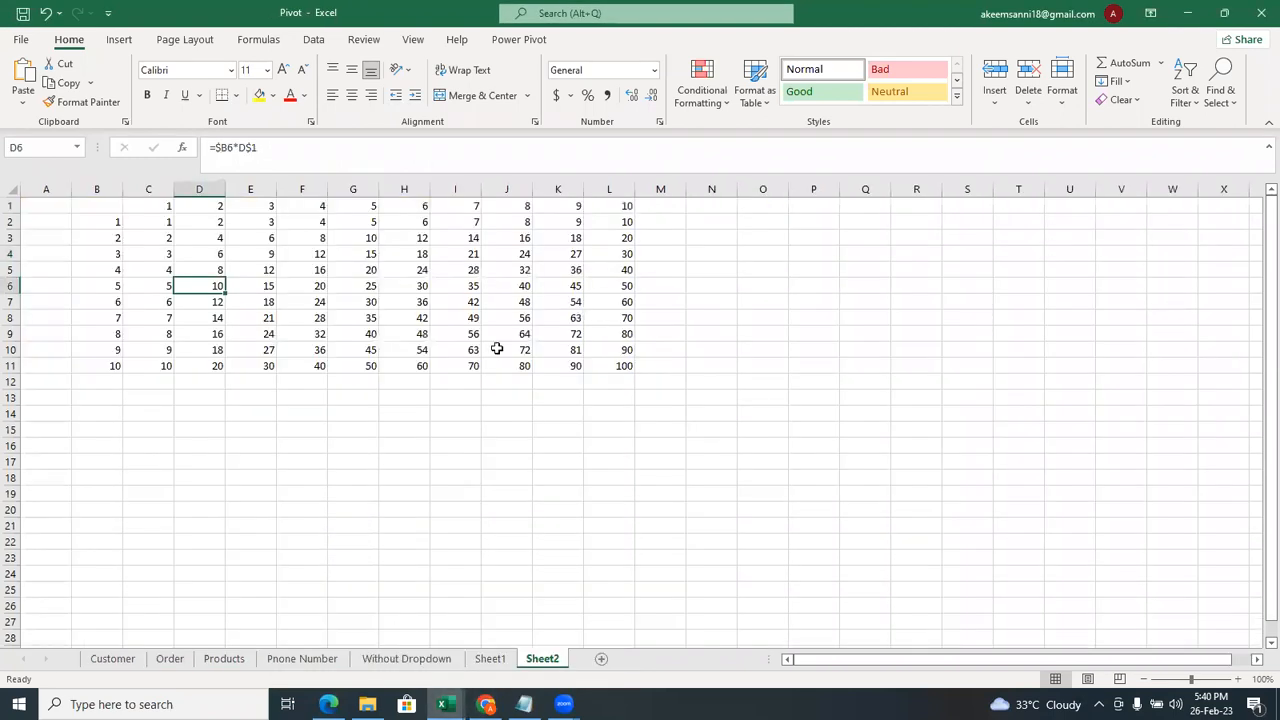
# Open the Order sheet and examine the nested IF formula in cell K2.
pyautogui.click(160, 662)
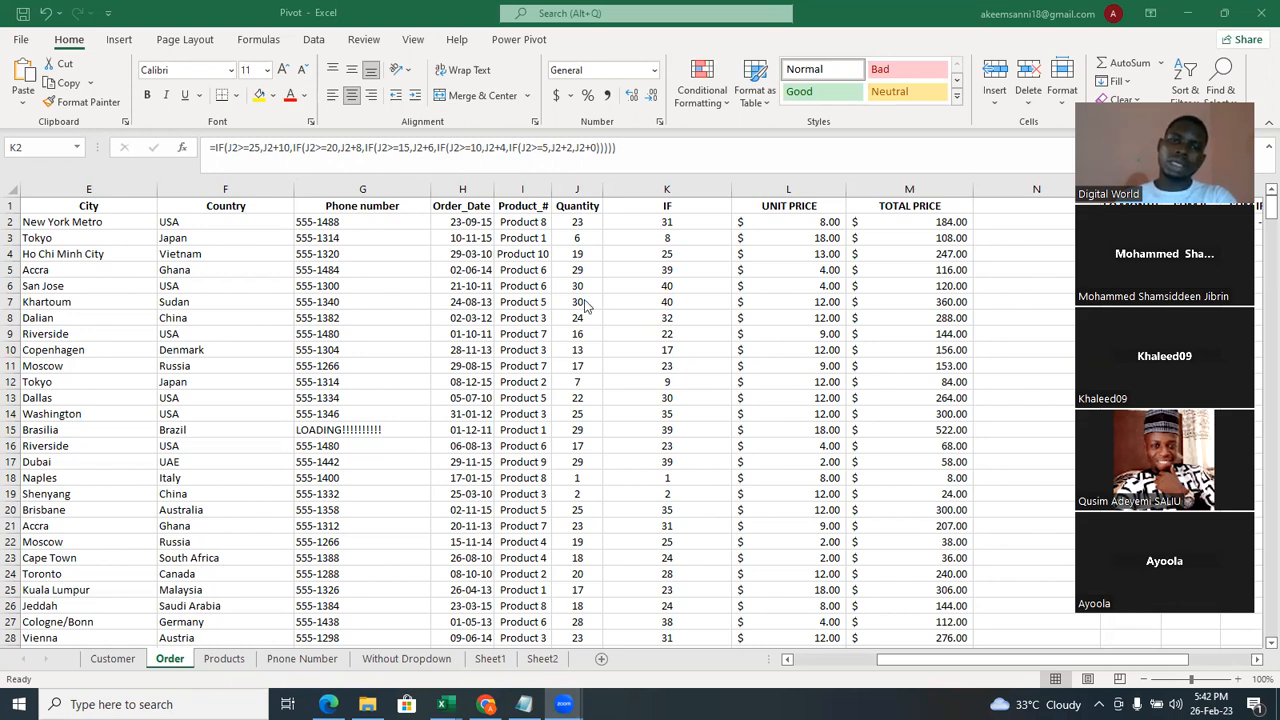
pyautogui.click(257, 148)
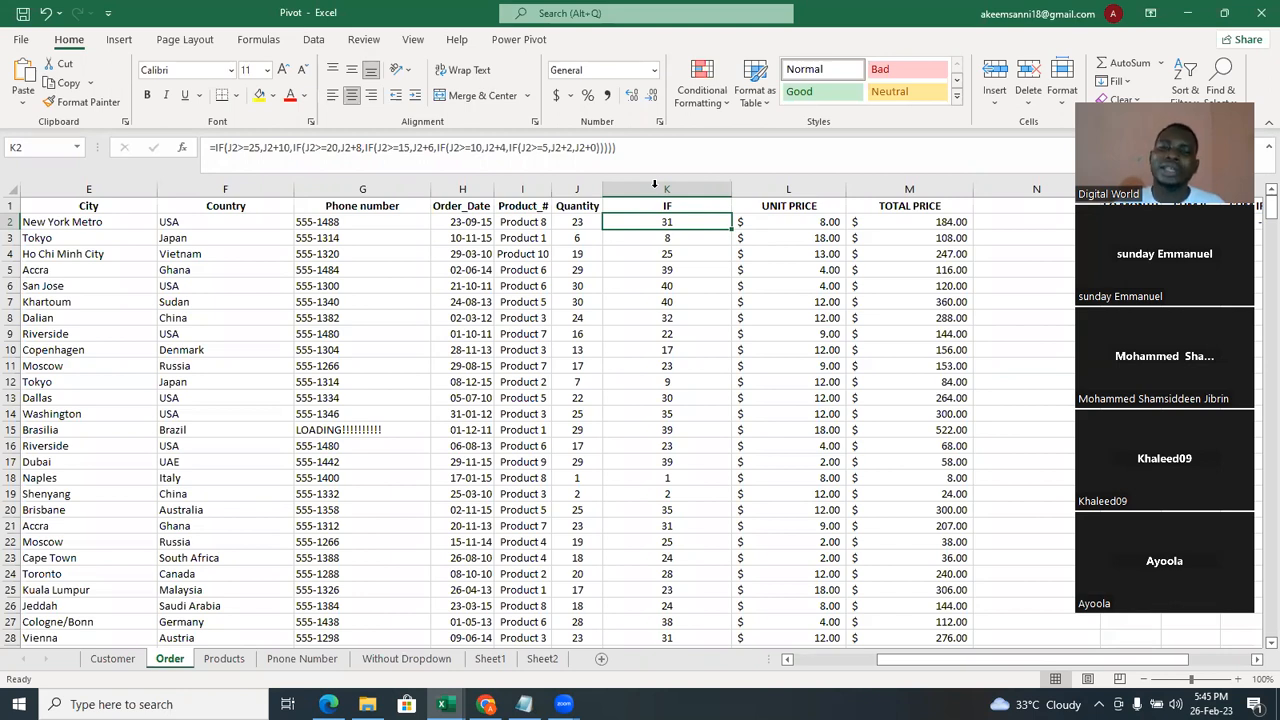
pyautogui.click(337, 461)
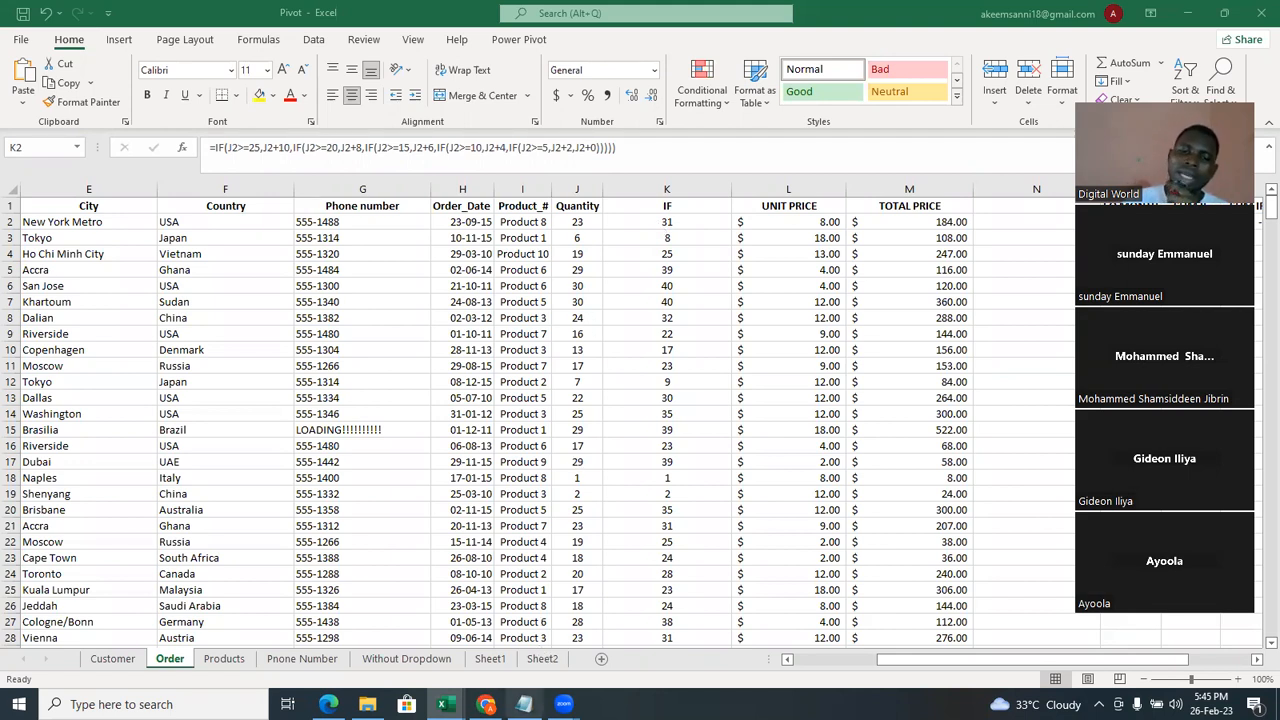
# Open Sheet2 and clear the contents of the multiplication table's results in C2:L11, keeping the row and column headers.
pyautogui.click(541, 661)
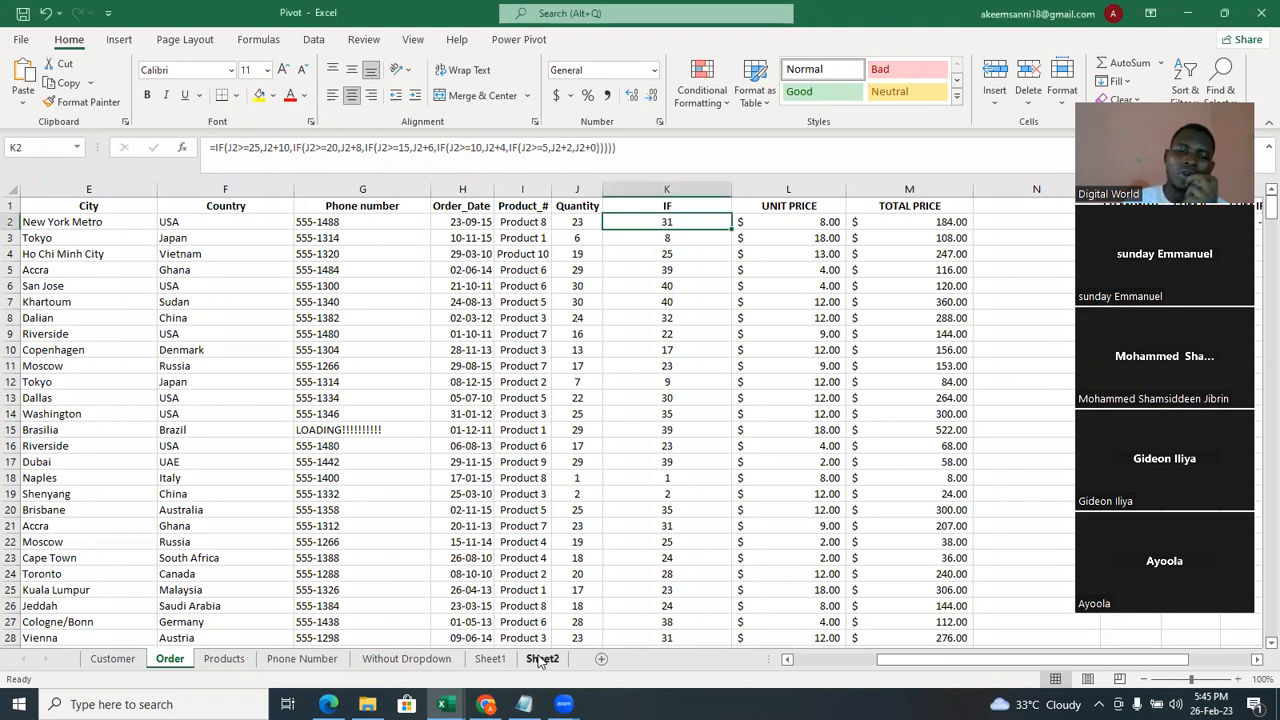
pyautogui.click(541, 661)
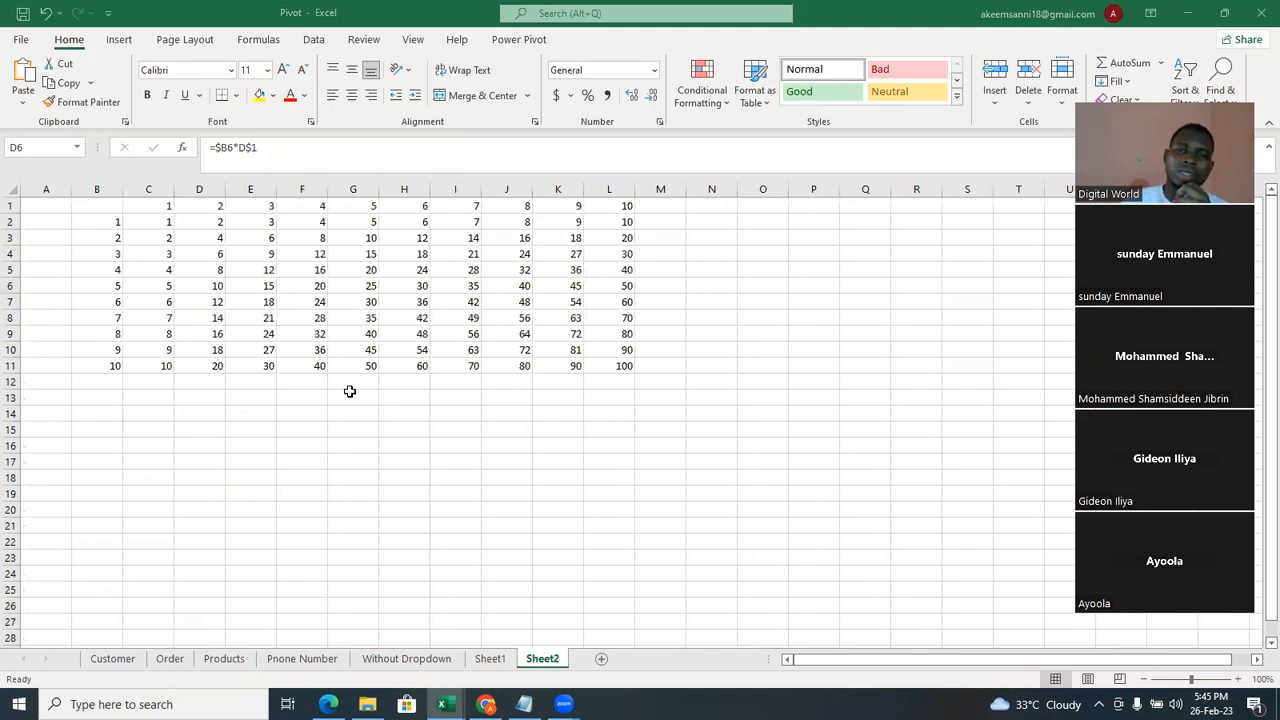
pyautogui.click(148, 222)
pyautogui.moveTo(173, 216); pyautogui.dragTo(505, 318)
pyautogui.moveTo(296, 266)
pyautogui.mouseDown()
pyautogui.moveTo(155, 223)
pyautogui.moveTo(624, 363)
pyautogui.mouseUp()
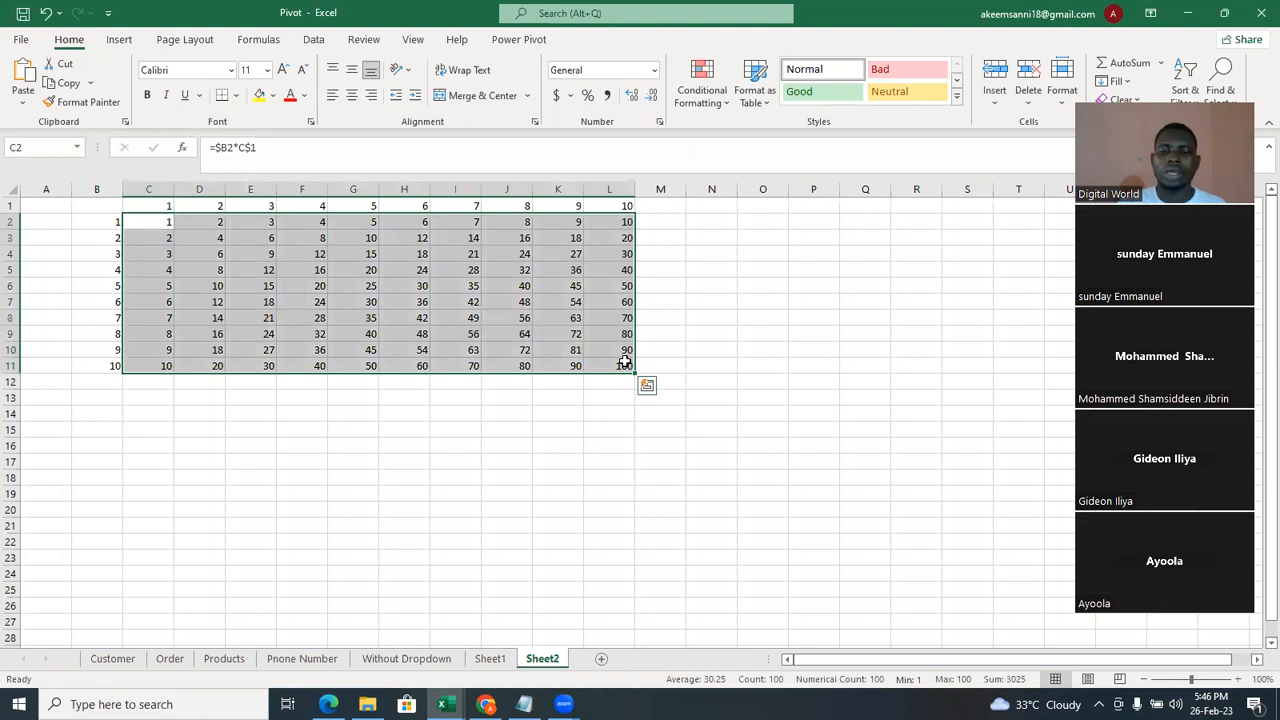
pyautogui.rightClick(625, 364)
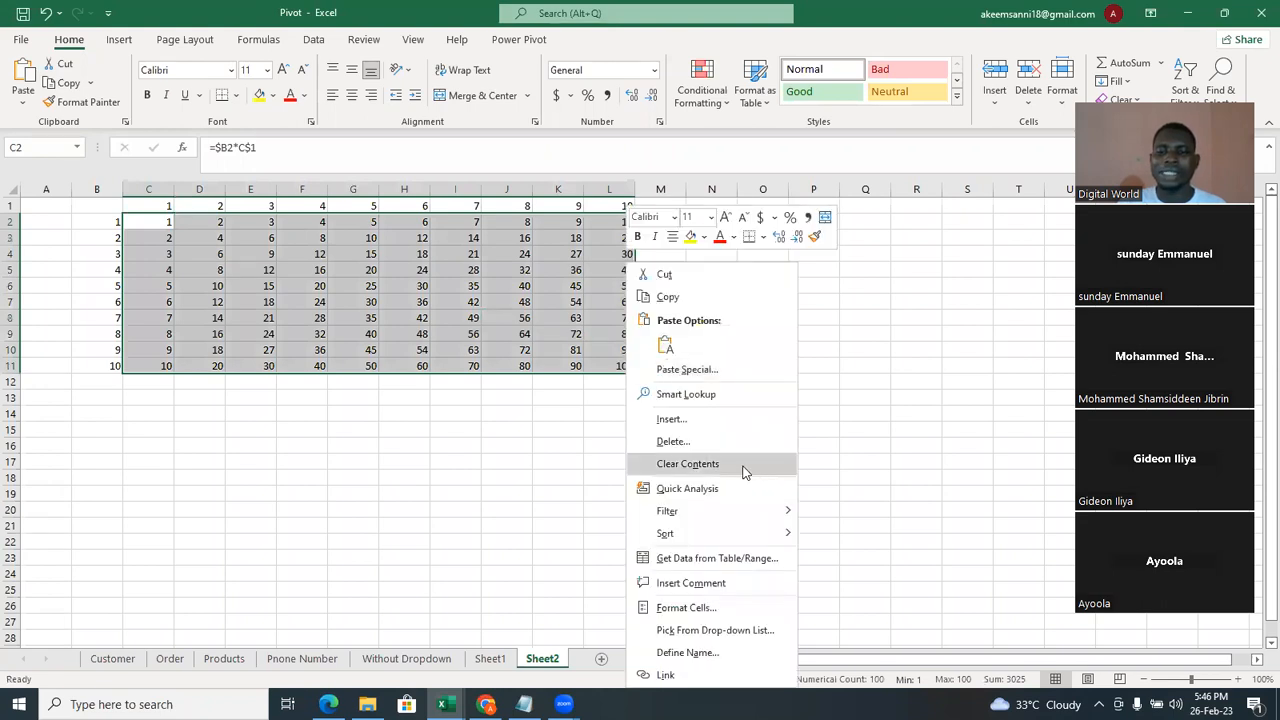
pyautogui.click(743, 465)
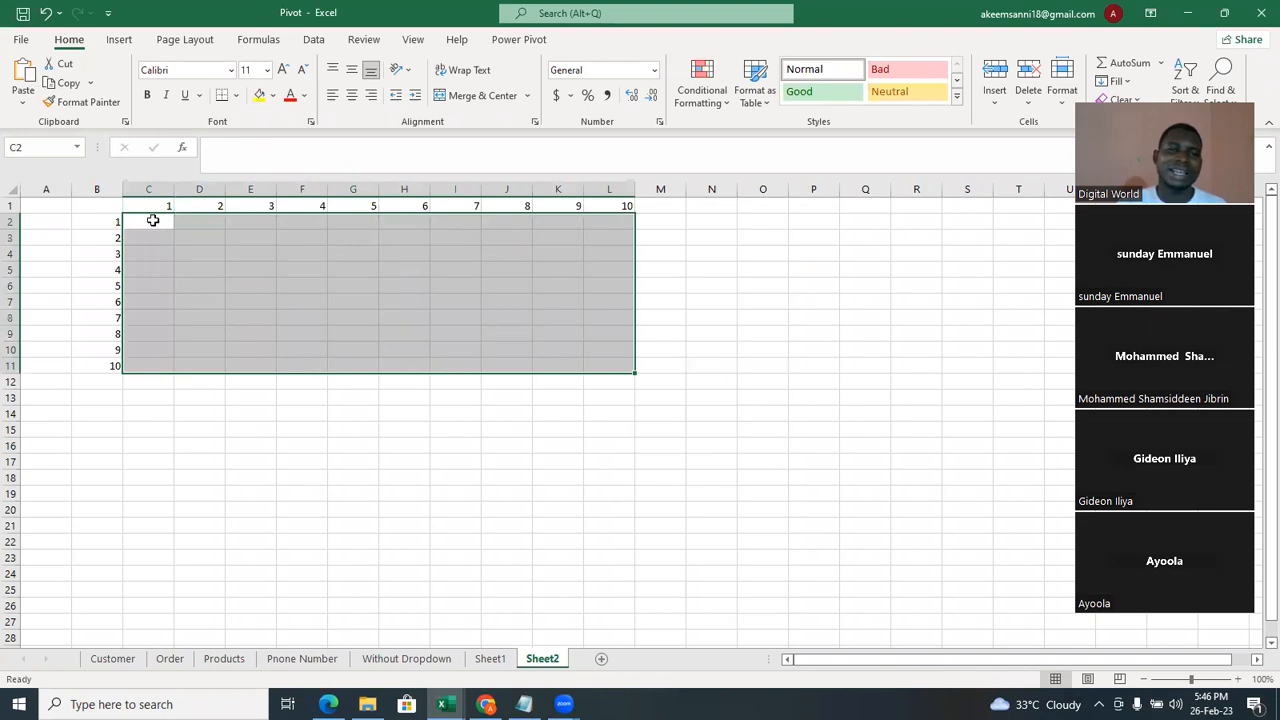
# Enter the formula =B2*C1 in cell C2 to multiply the first row header by the first column header.
pyautogui.click(153, 221)
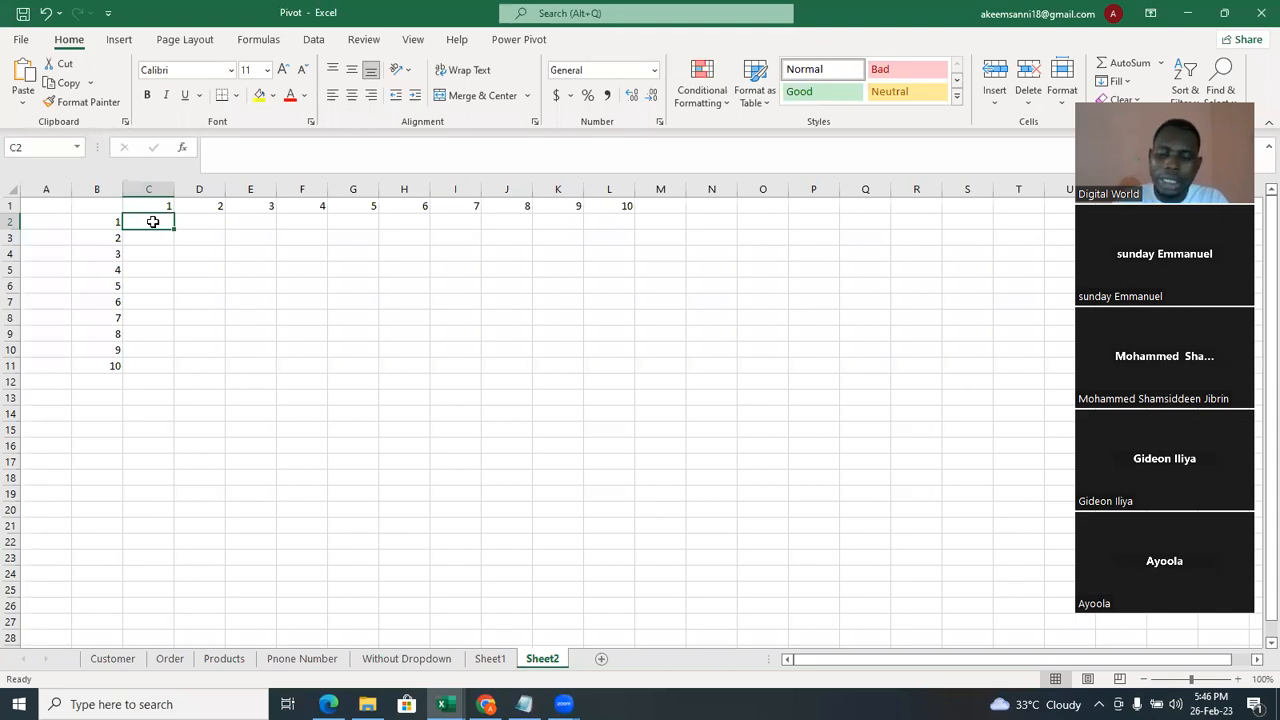
pyautogui.write('=')
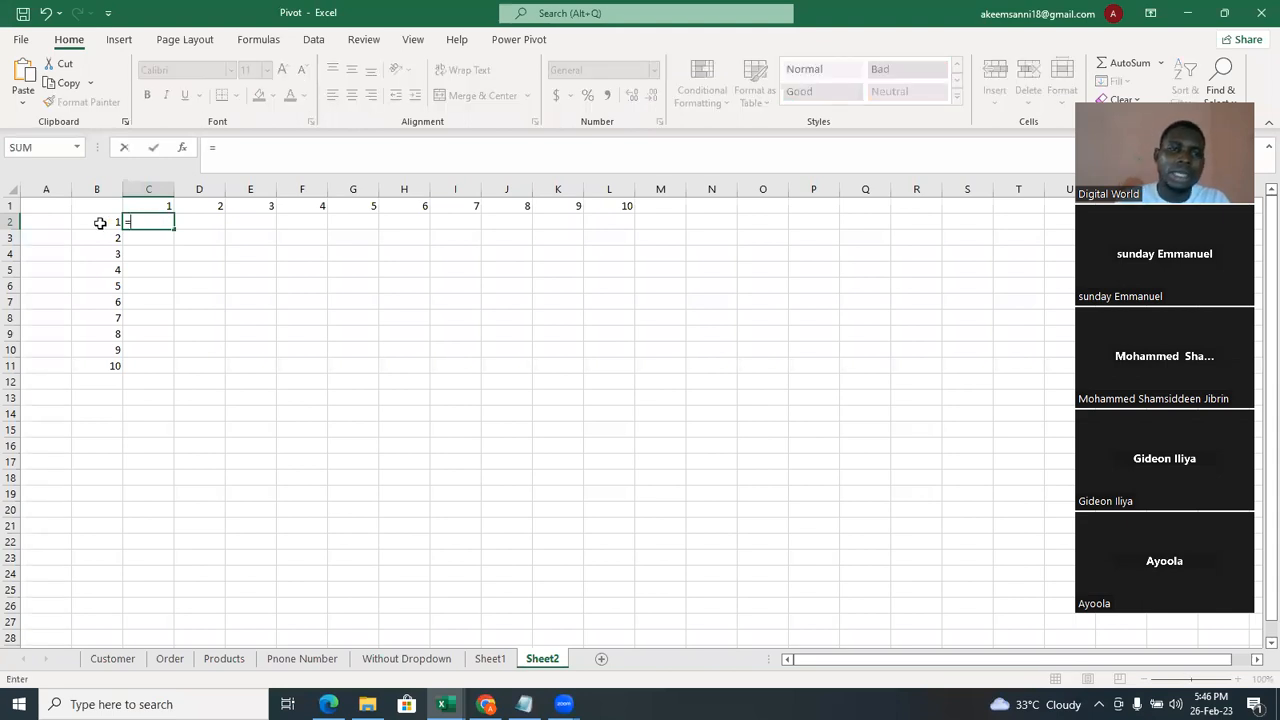
pyautogui.click(102, 223)
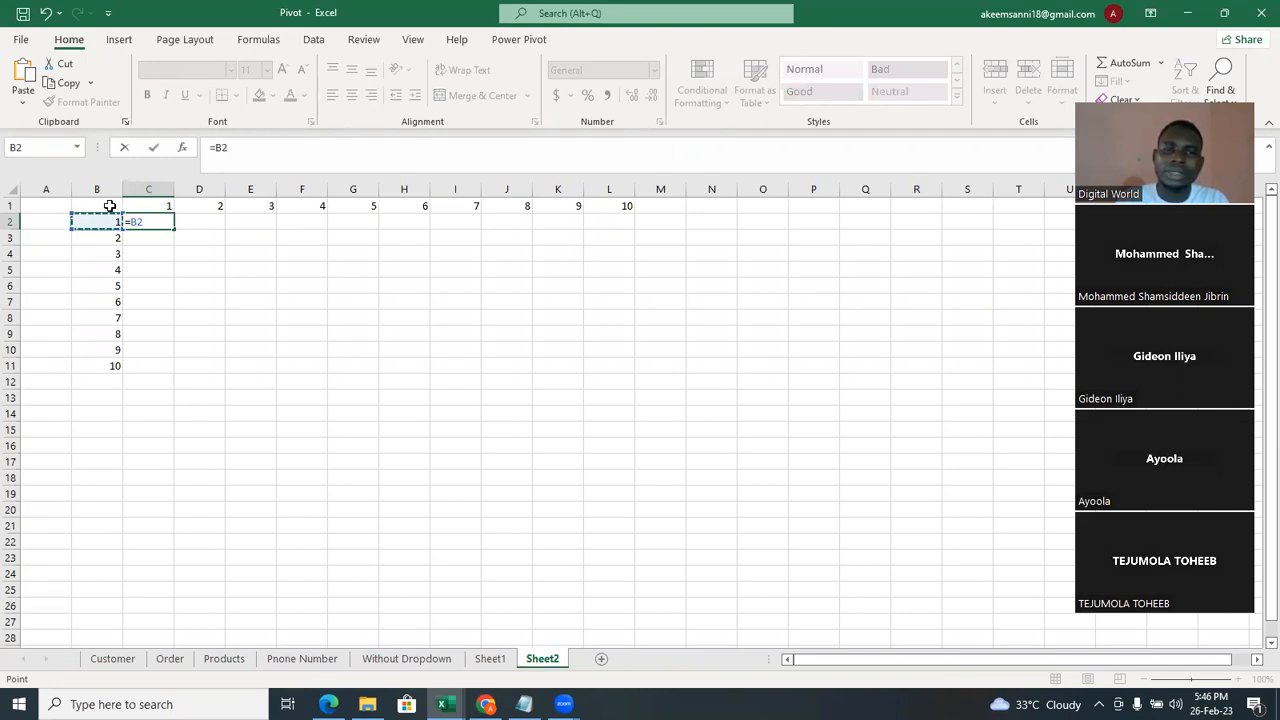
pyautogui.write('*')
pyautogui.click(164, 206)
pyautogui.press('Return')
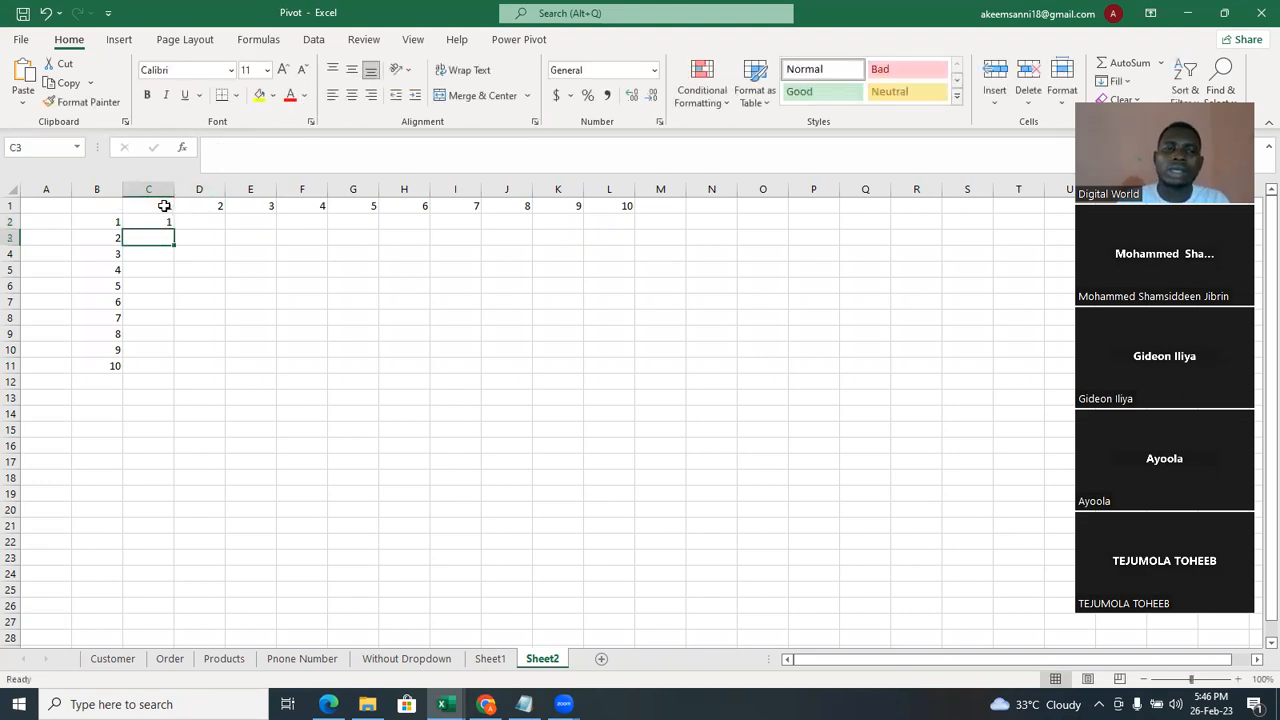
# Review the two header cells used in C2 and change its formula to the mixed references =$B2*C$1.
pyautogui.click(115, 217)
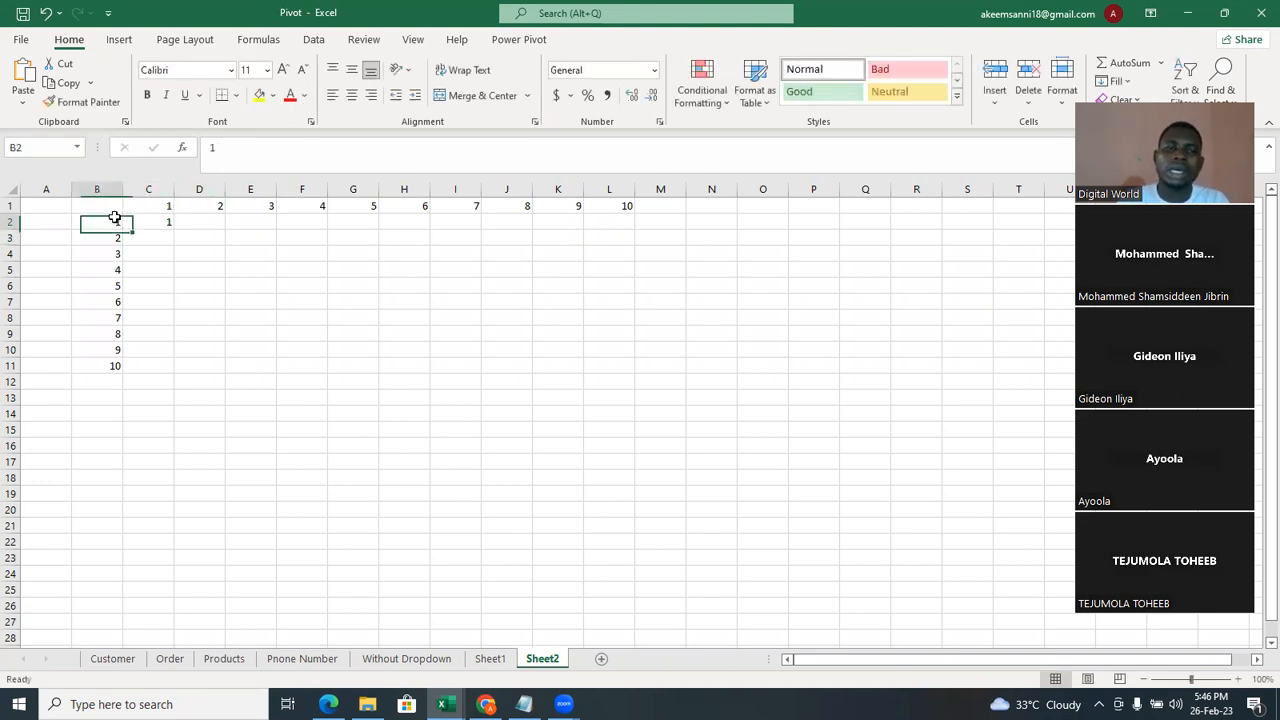
pyautogui.click(167, 204)
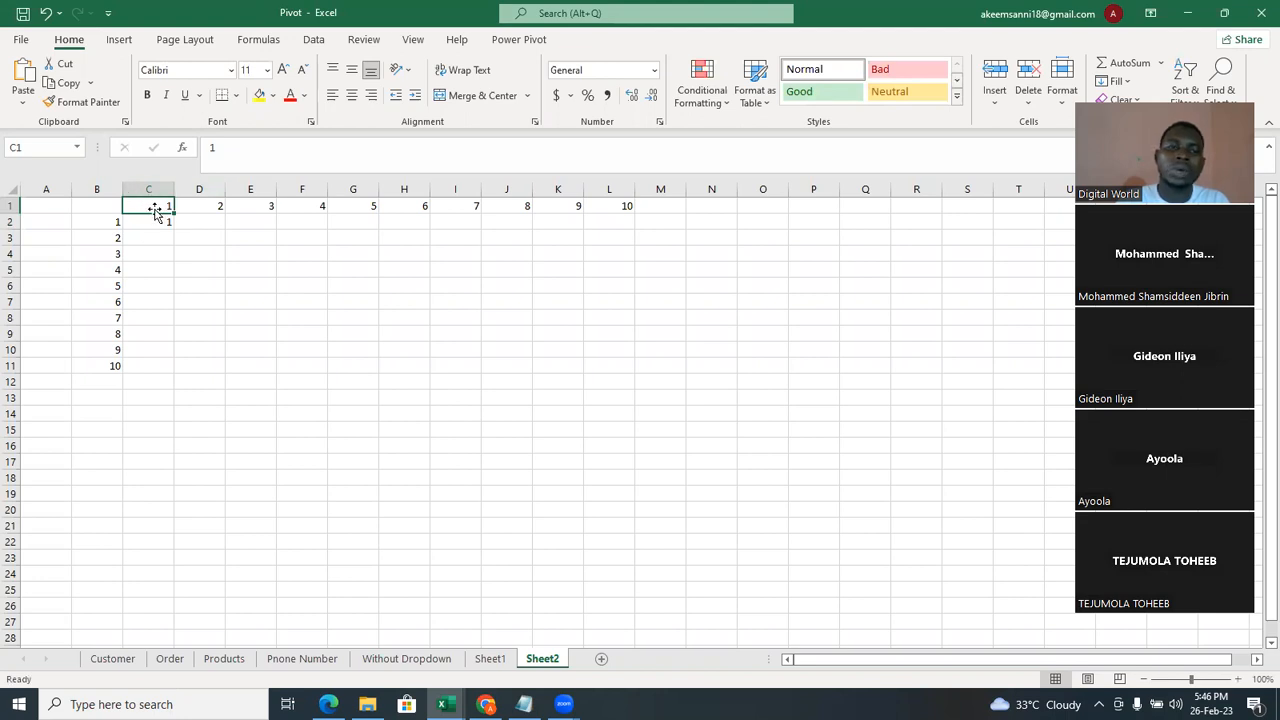
pyautogui.click(160, 221)
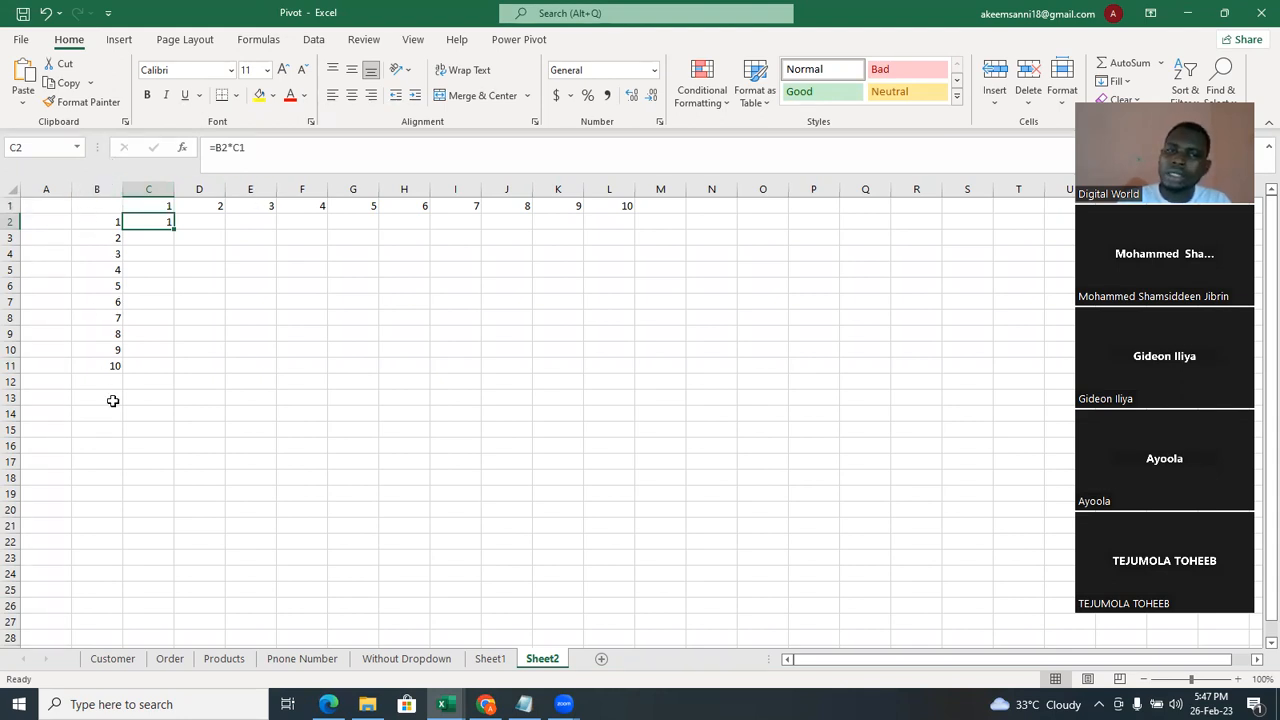
pyautogui.click(215, 150)
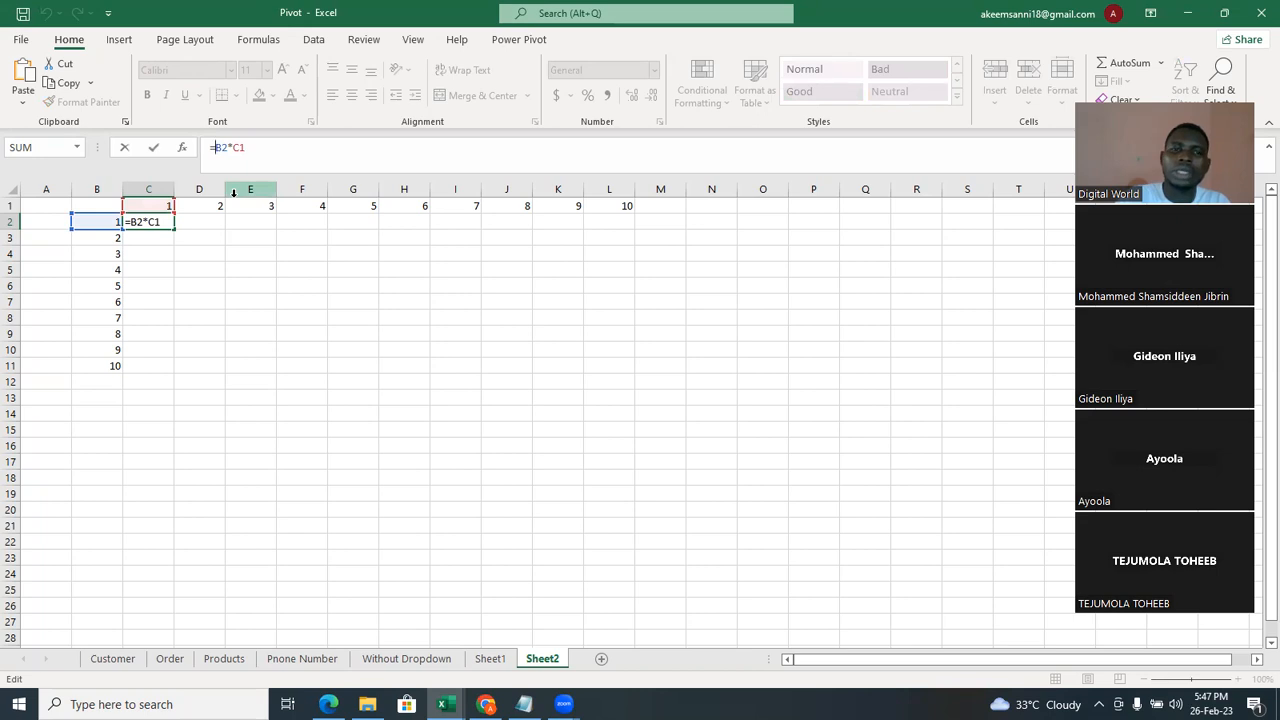
pyautogui.write('$')
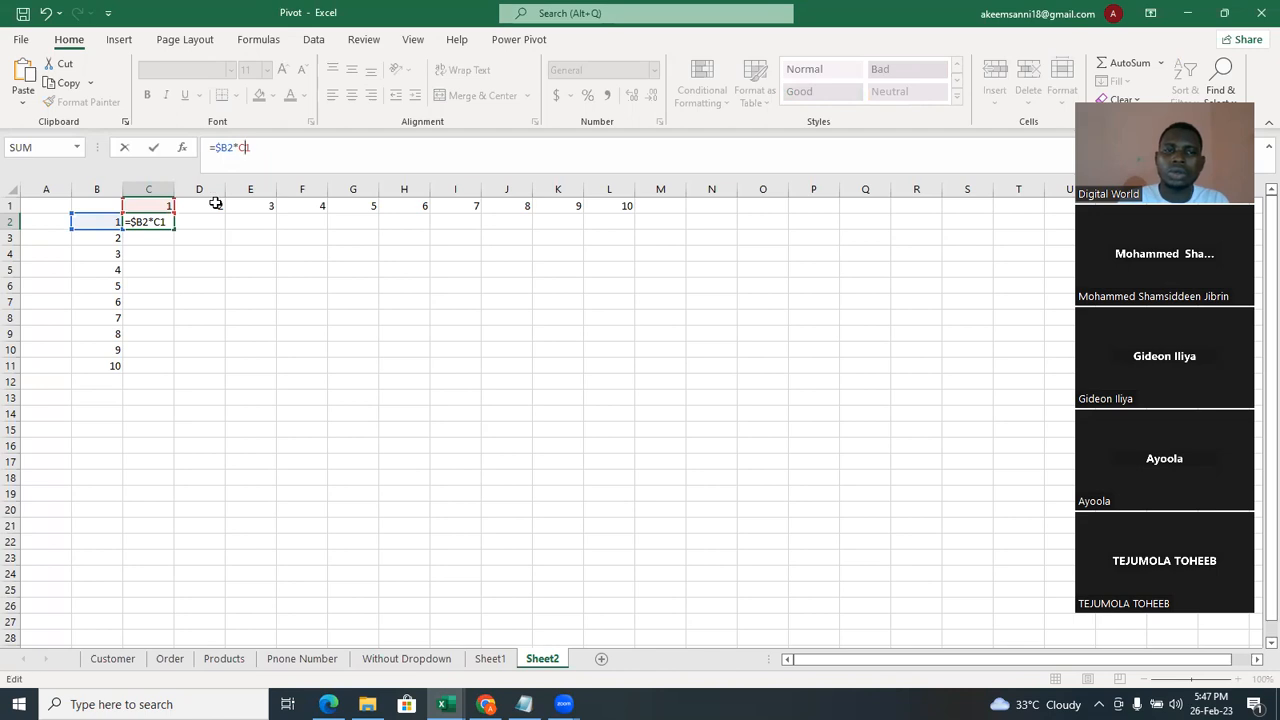
pyautogui.write('$')
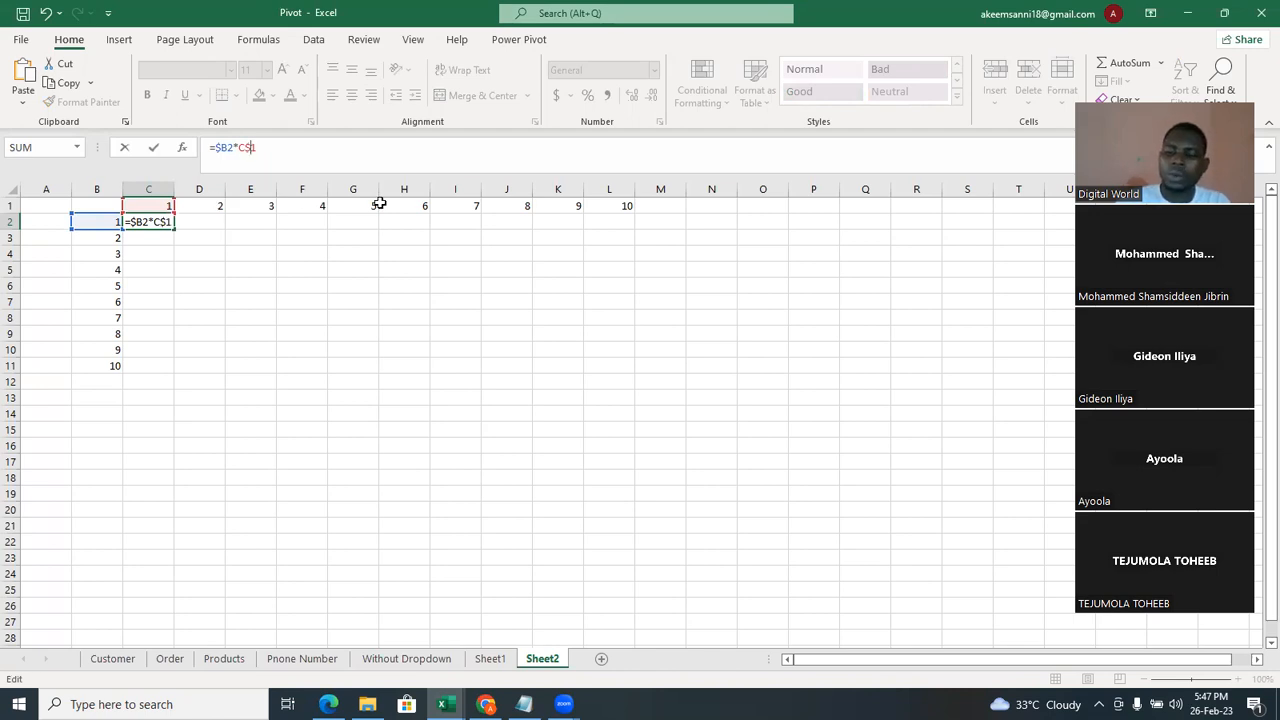
pyautogui.press('Return')
# Fill the C2 formula down to row 11 and across to column L to complete the multiplication table.
pyautogui.click(161, 222)
pyautogui.moveTo(174, 229); pyautogui.dragTo(254, 369)
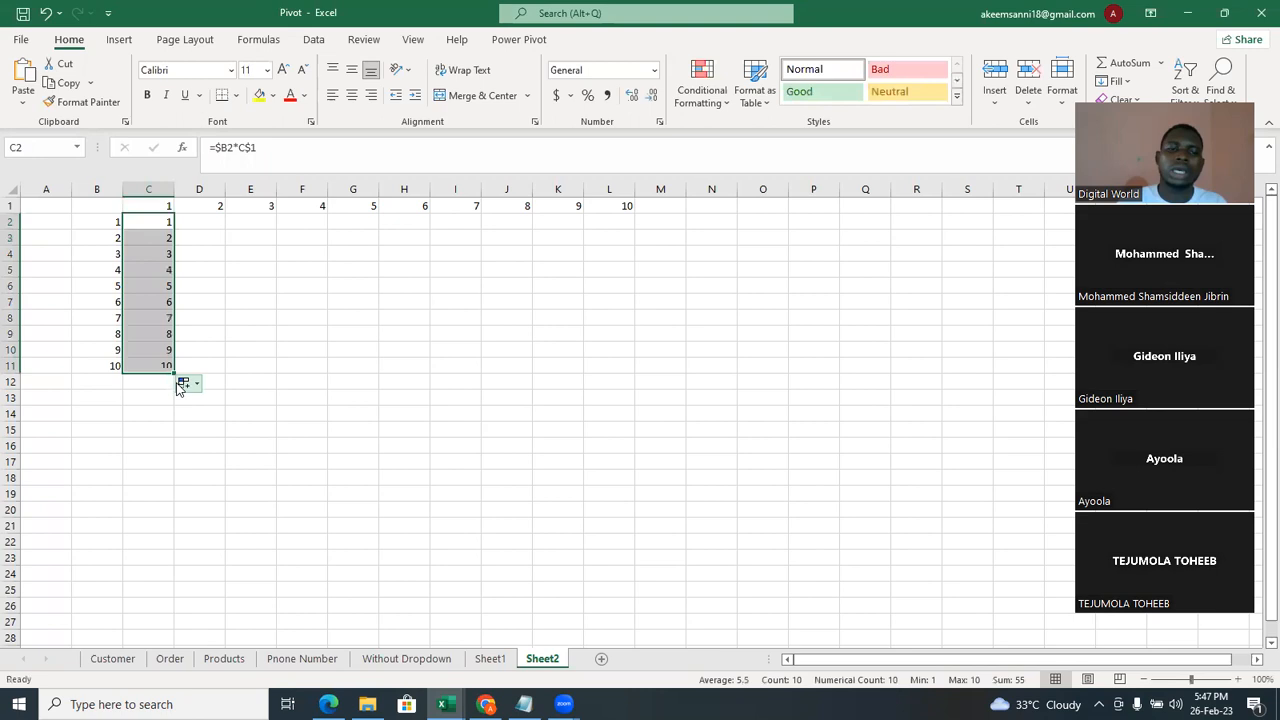
pyautogui.moveTo(173, 371); pyautogui.dragTo(626, 294)
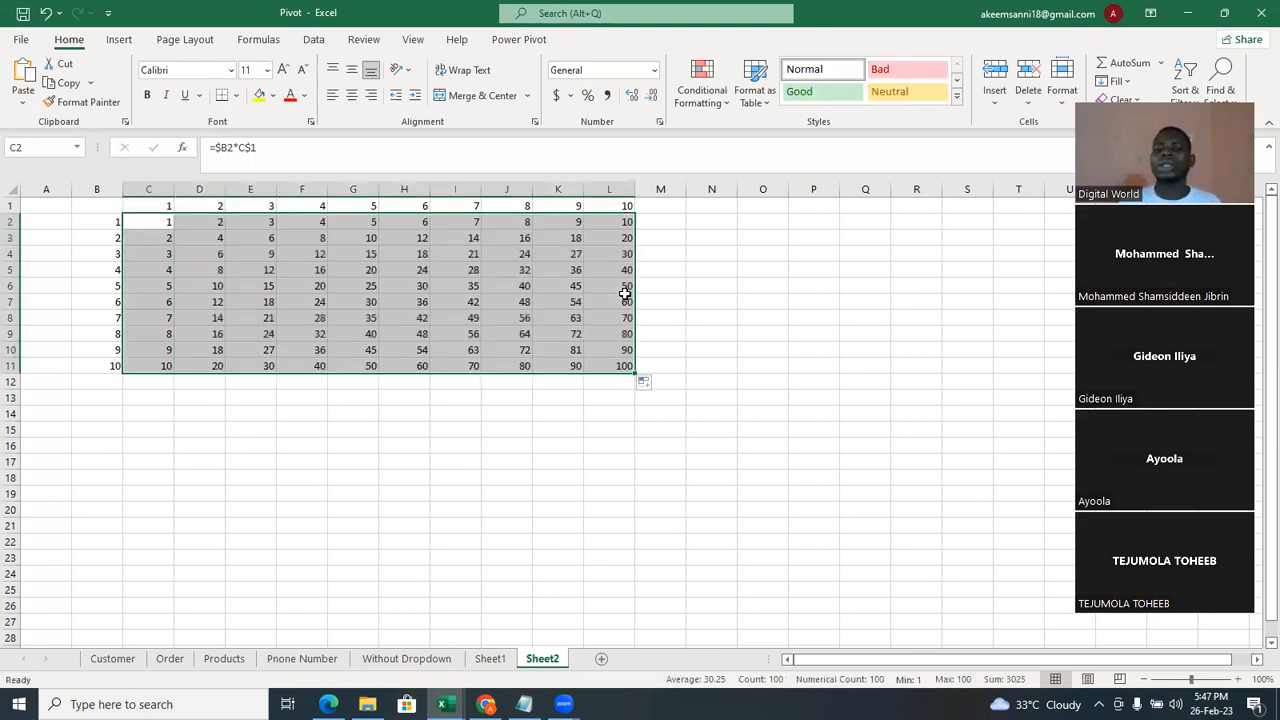